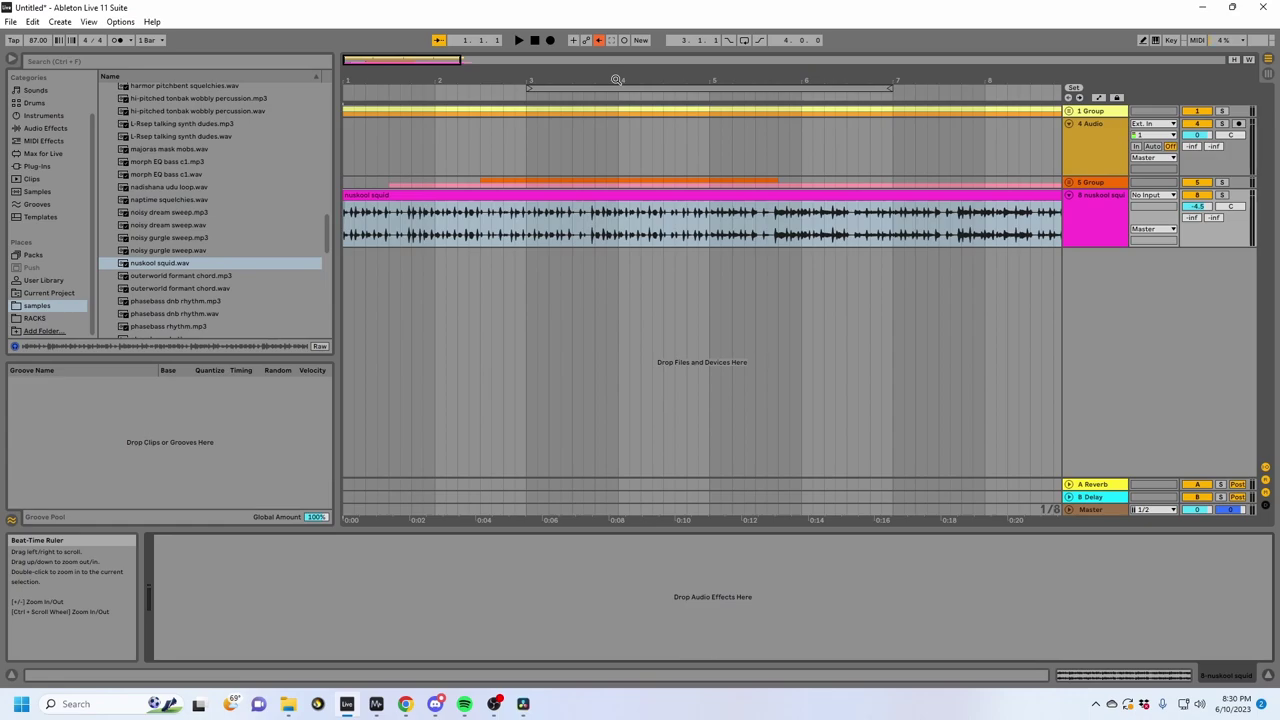
Step: Find the swap delay racks across all library results and load Pailiaq Stereo Filter + Swap Delay onto the nuskool squid track
left_click_drag(616, 80, 616, 64)
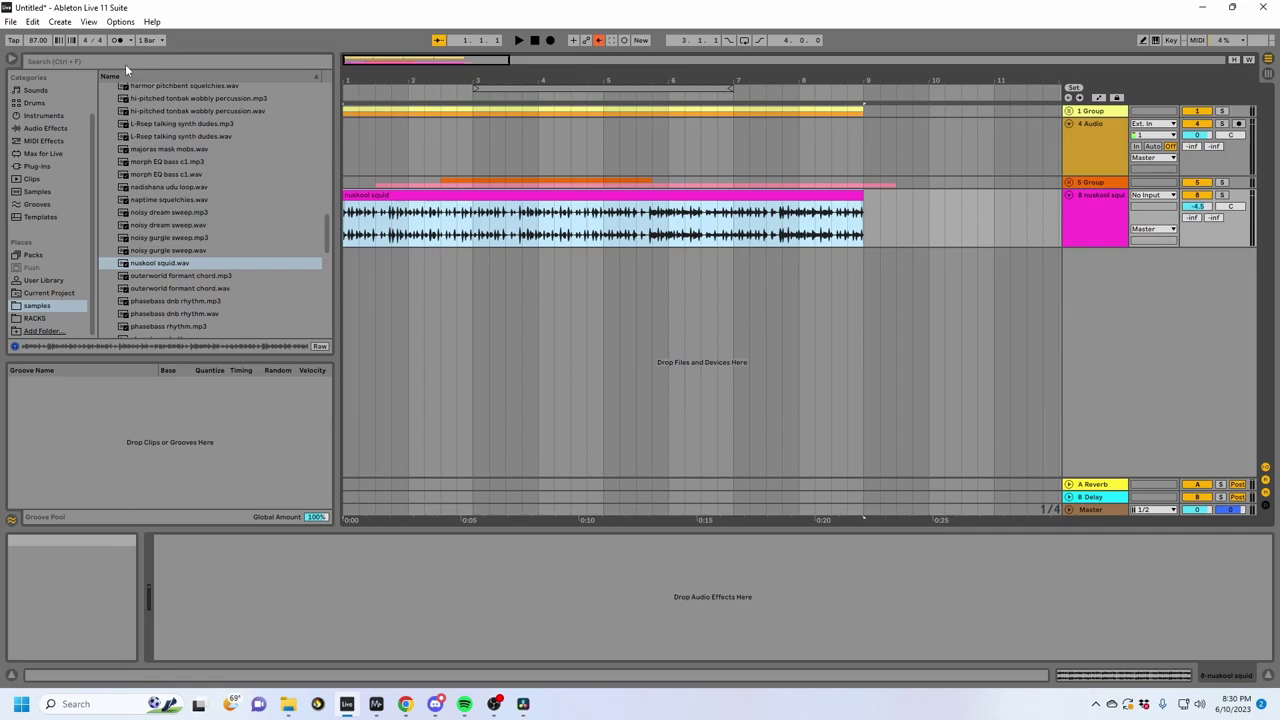
left_click(120, 62)
type("swap d")
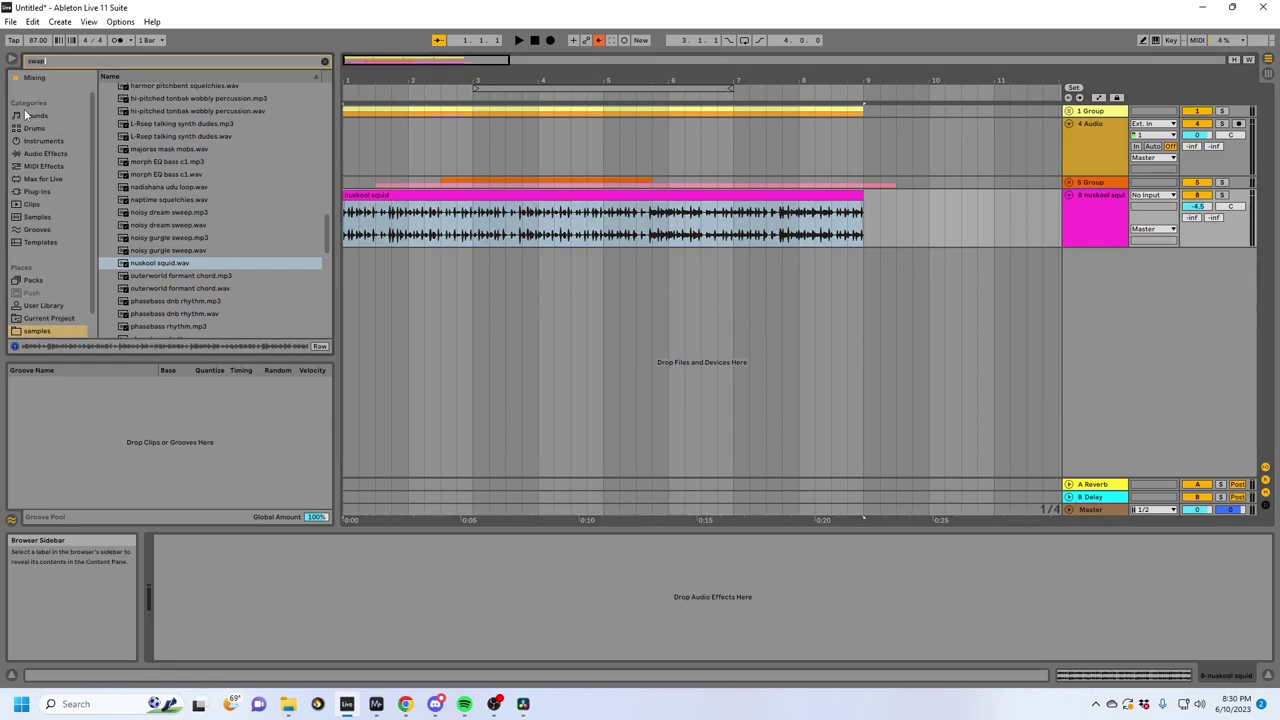
left_click(31, 241)
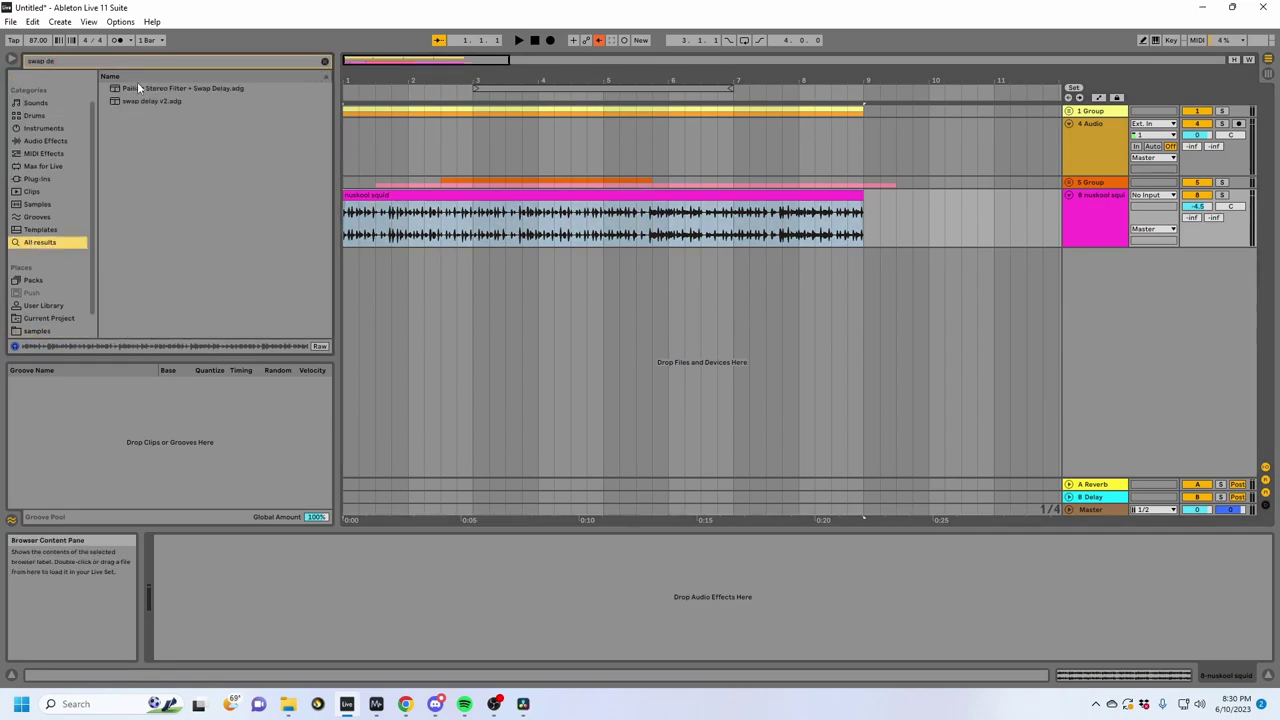
left_click(137, 88)
left_click_drag(437, 203, 418, 199)
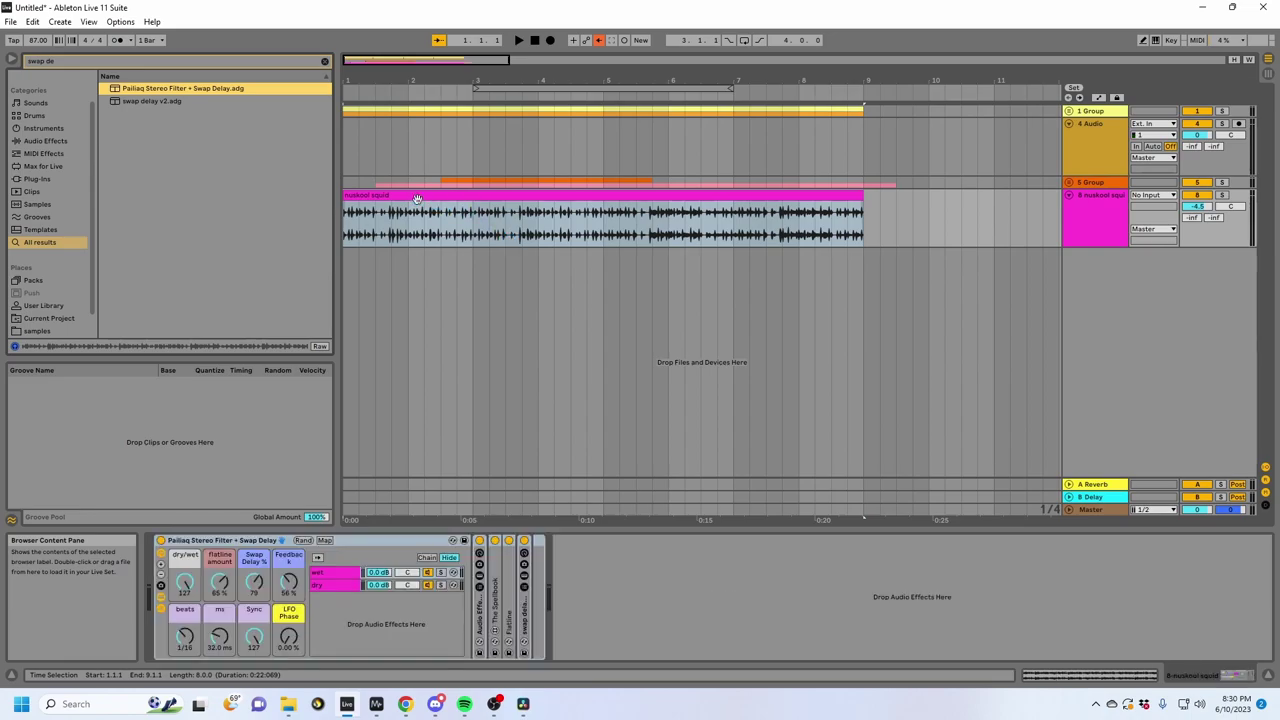
Step: Solo the nuskool squid track, play it, and reset its volume to 0 dB with its device chain shown
left_click(1222, 195)
key("space")
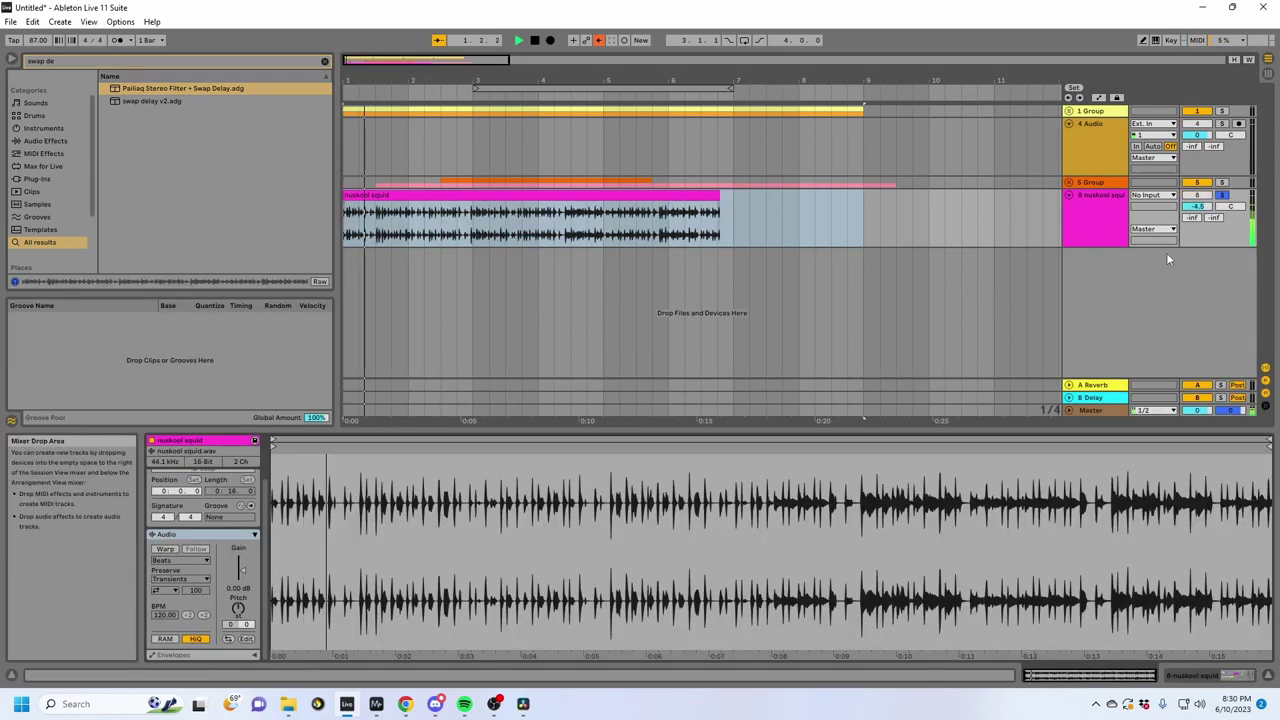
double_click(1197, 207)
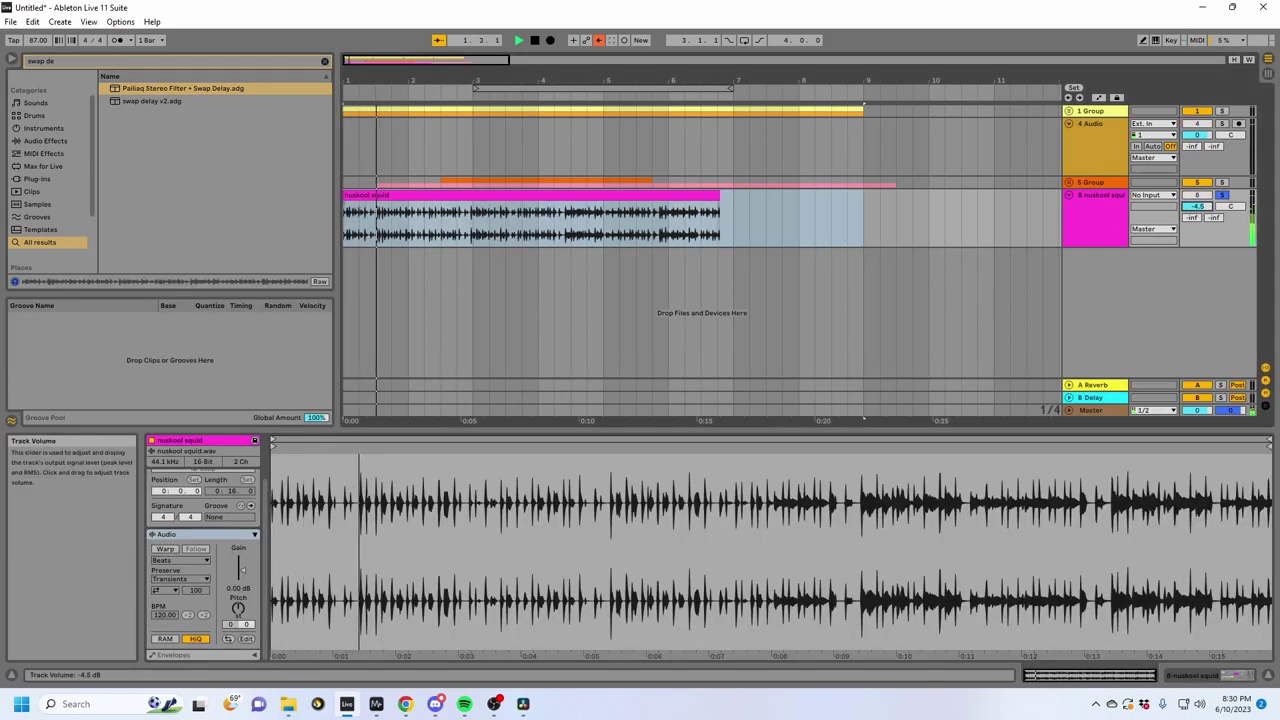
left_click(1116, 237)
key("shift+Tab")
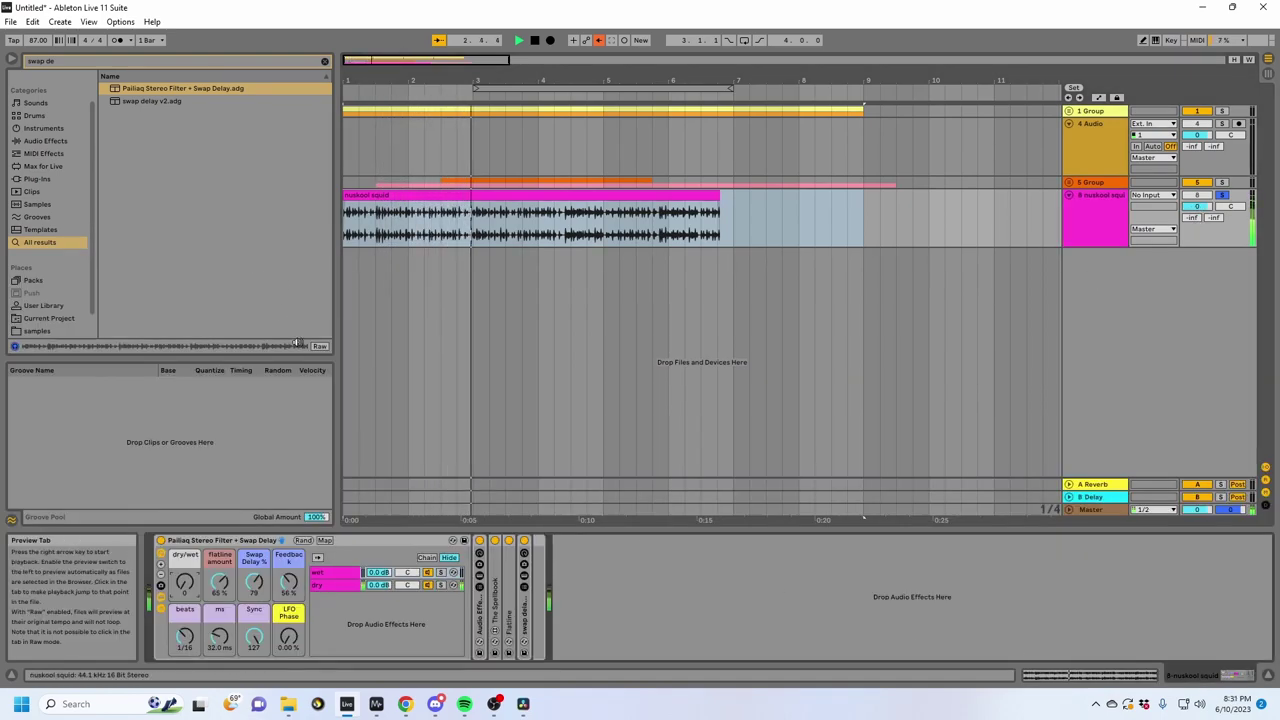
Step: Stop playback and select the first four bars of the nuskool squid clip as the loop
key("space")
left_click(543, 234)
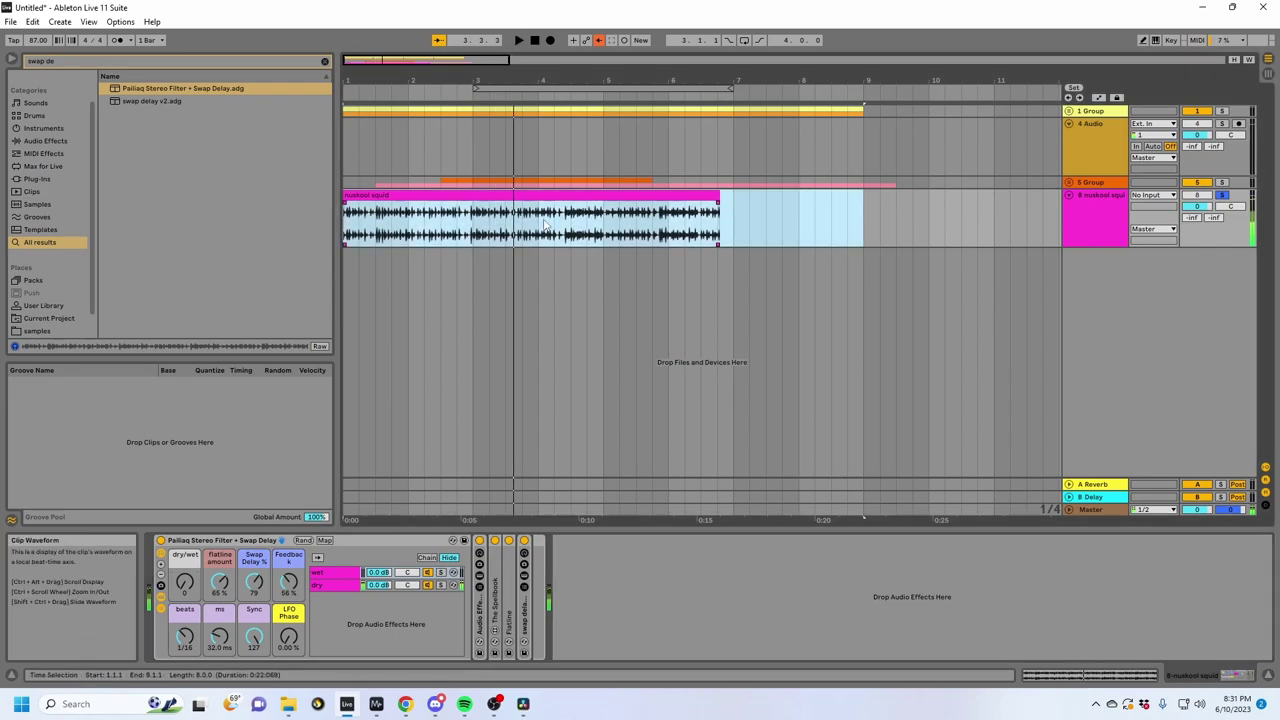
left_click_drag(543, 234, 214, 233)
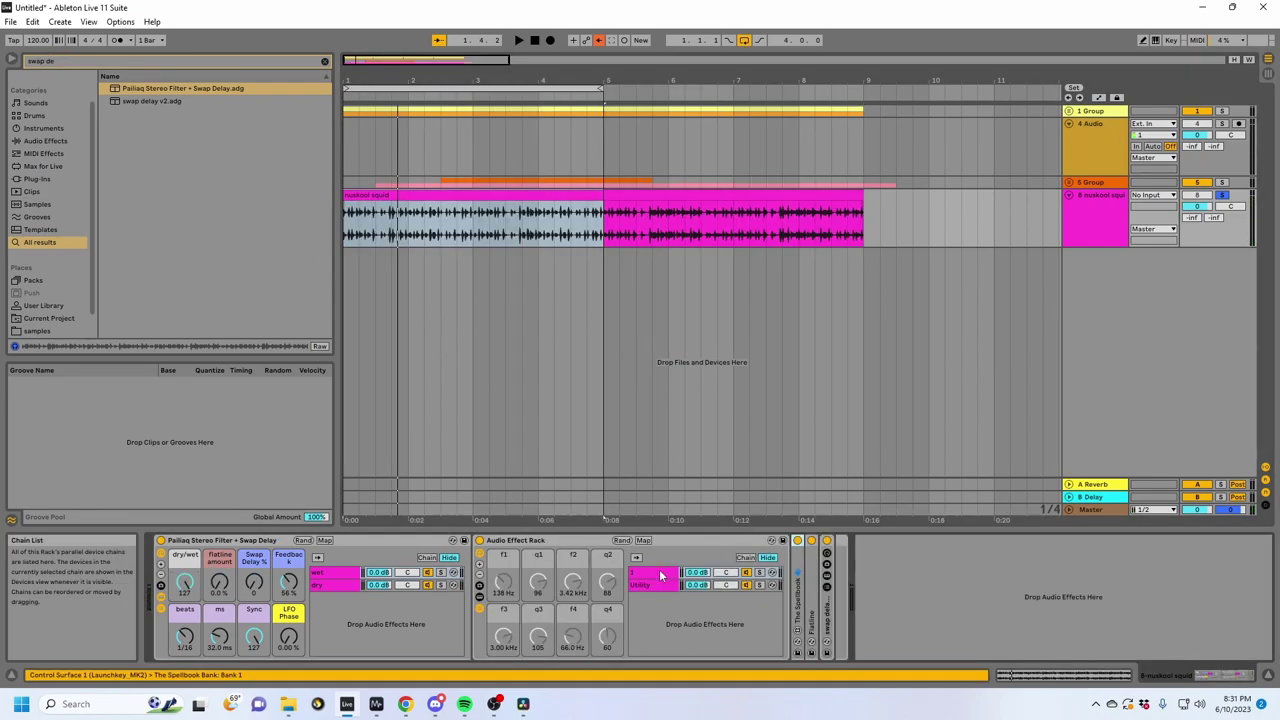
Step: Inspect the nested Audio Effect Rack's two chains, examining chain 1's equalizer notches for left and right channels and the Utility chain
left_click(660, 574)
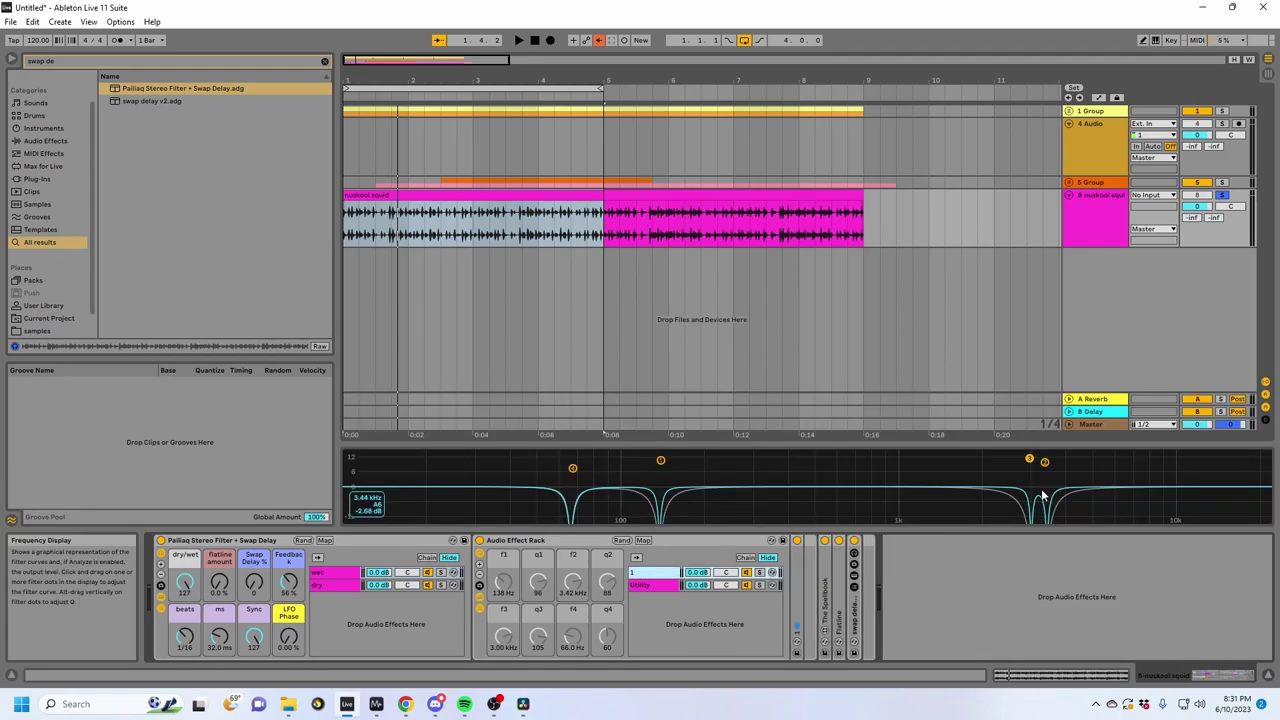
left_click_drag(670, 514, 638, 462)
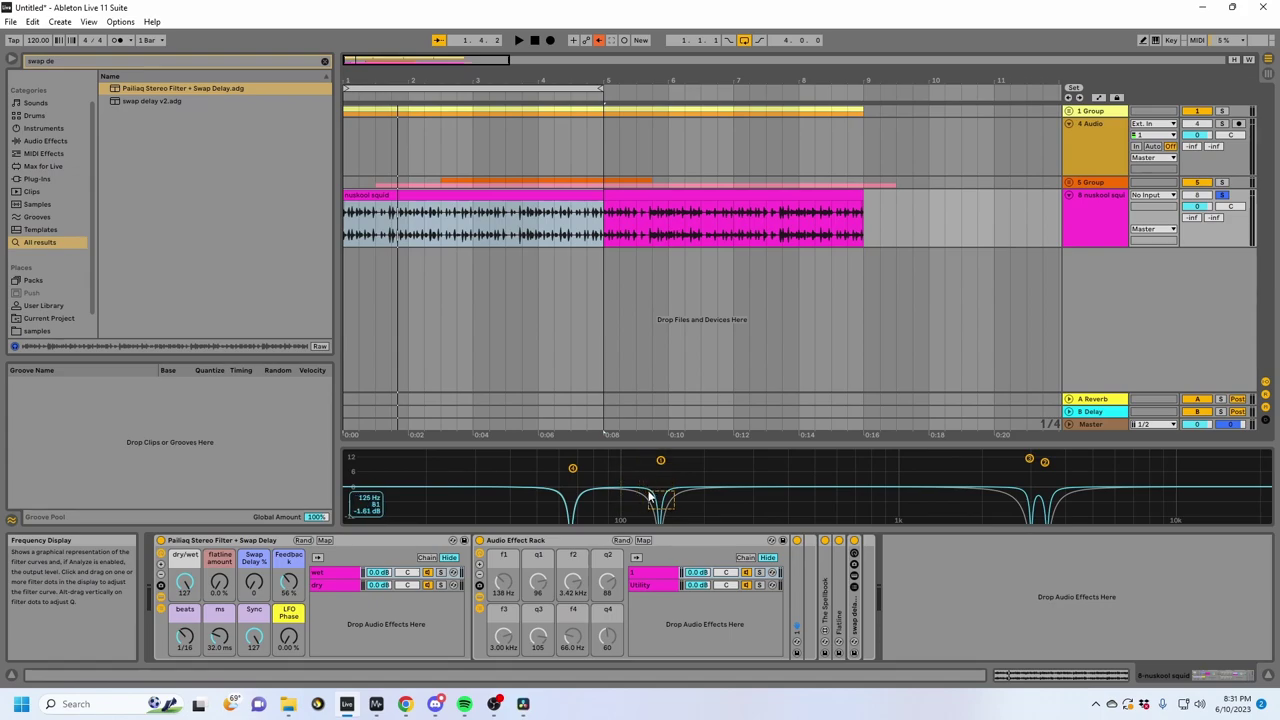
left_click_drag(678, 535, 680, 535)
double_click(797, 610)
left_click(1094, 591)
left_click(1093, 592)
left_click(1093, 592)
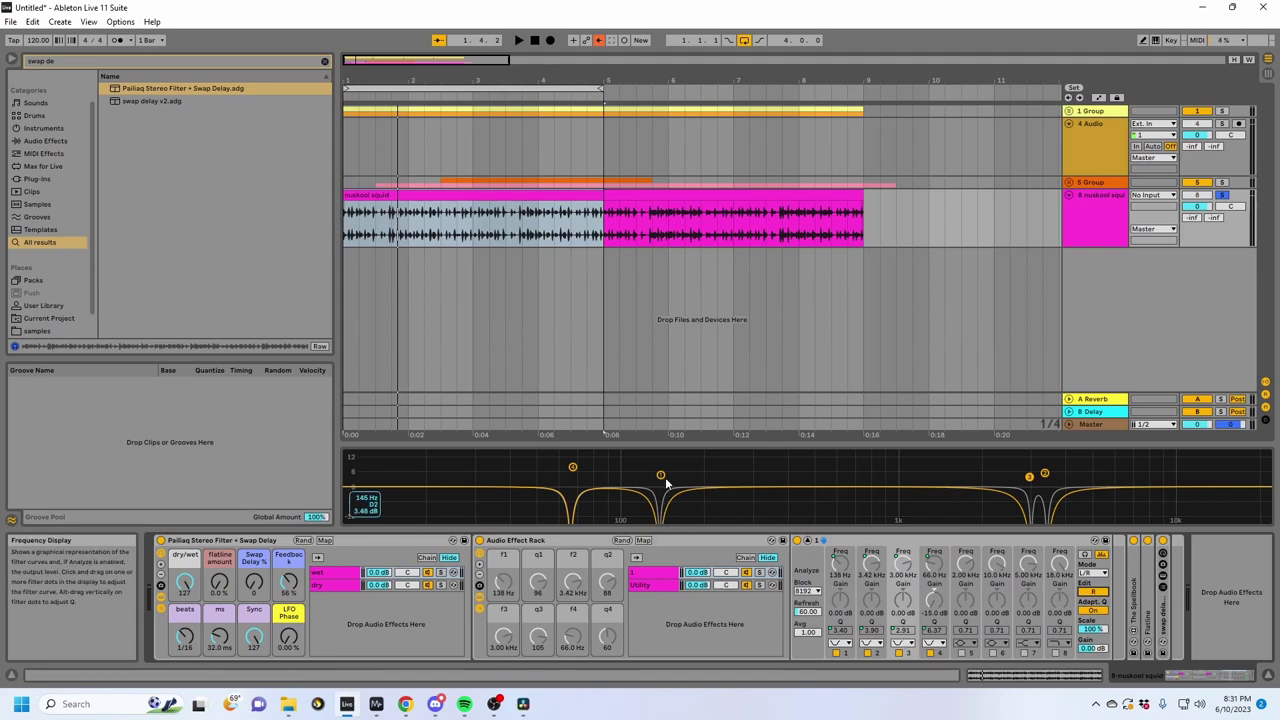
left_click(660, 586)
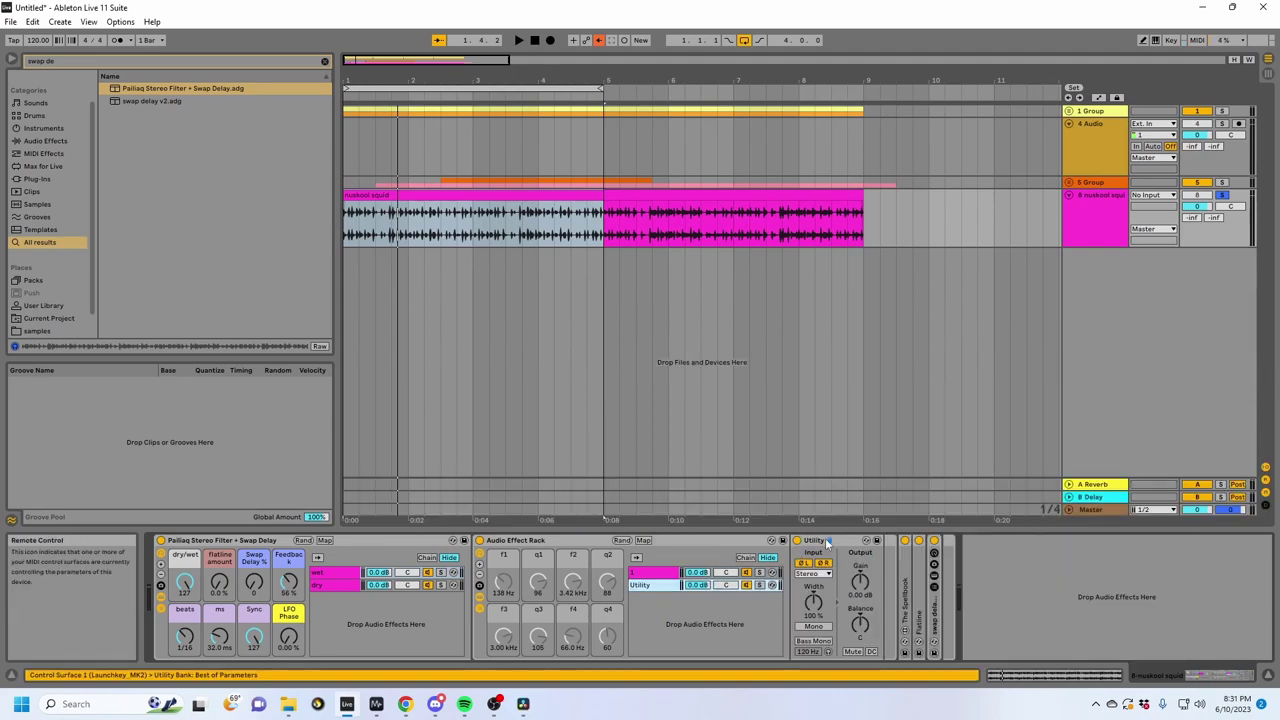
left_click(648, 572)
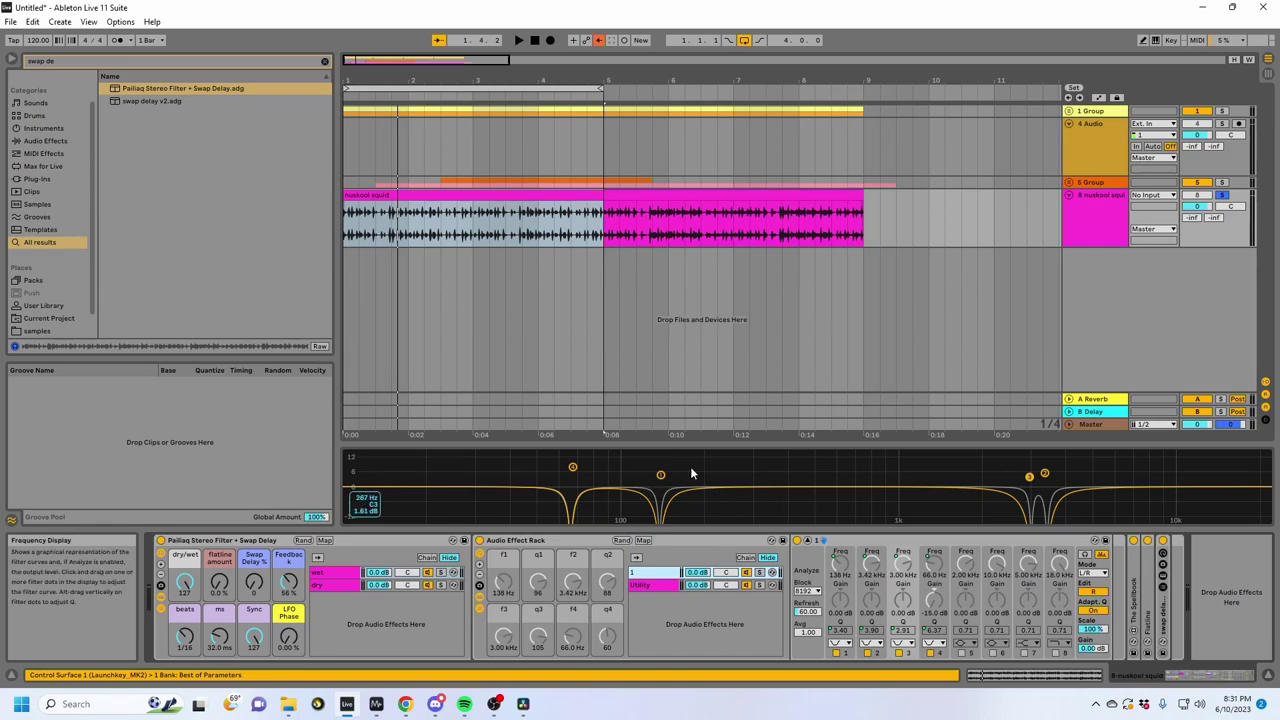
Step: Play the loop while setting the rack's flatline amount to 71% and its Swap Delay % to 85
key("space")
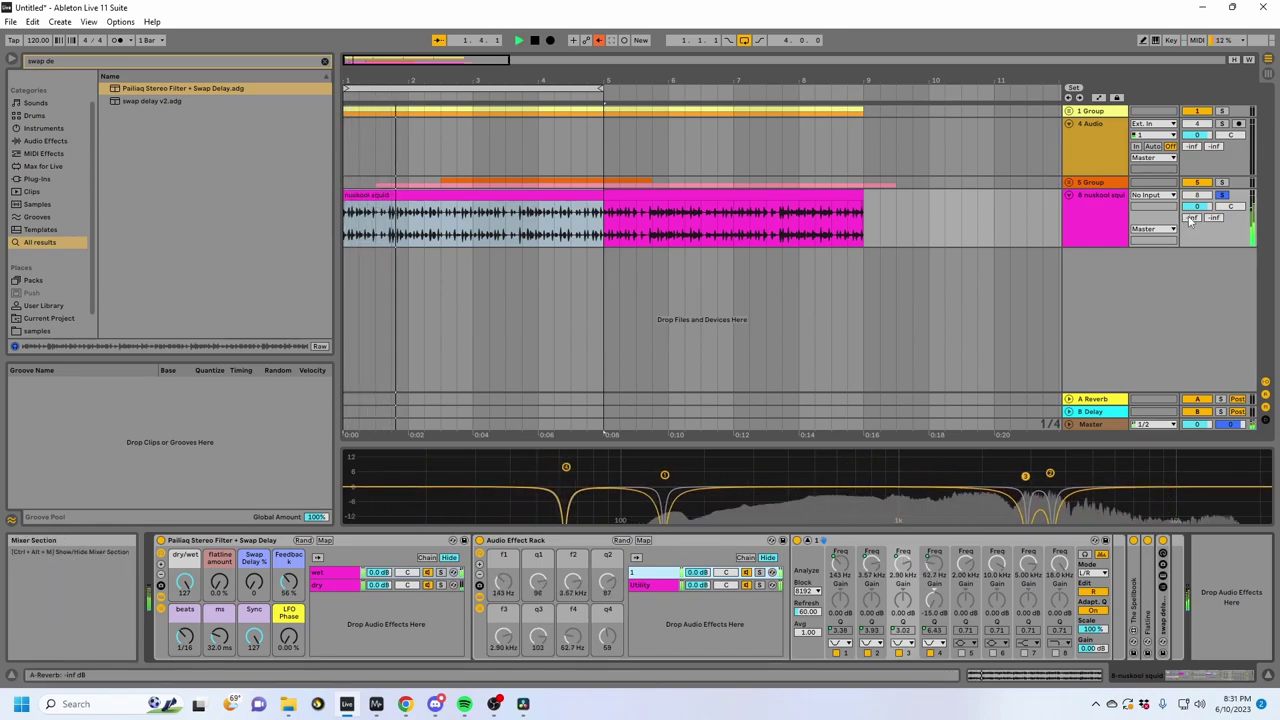
left_click_drag(219, 580, 219, 500)
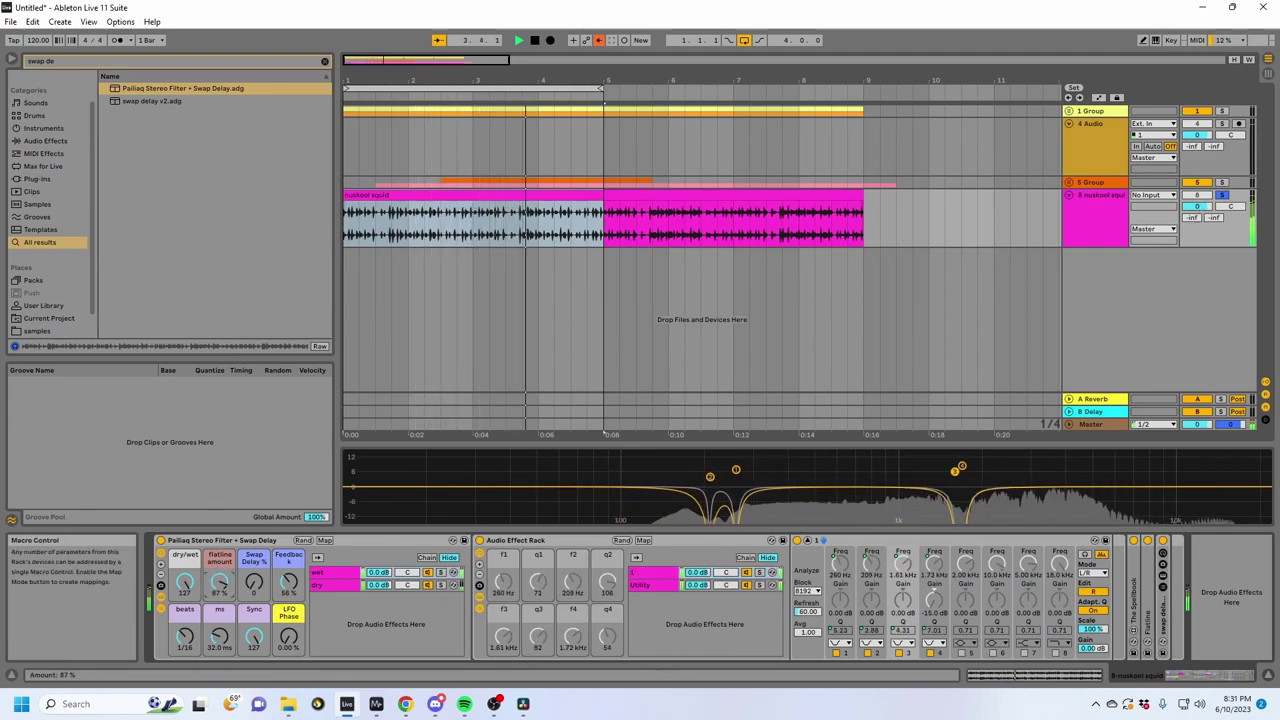
left_click_drag(219, 583, 219, 599)
left_click(254, 583)
key("space")
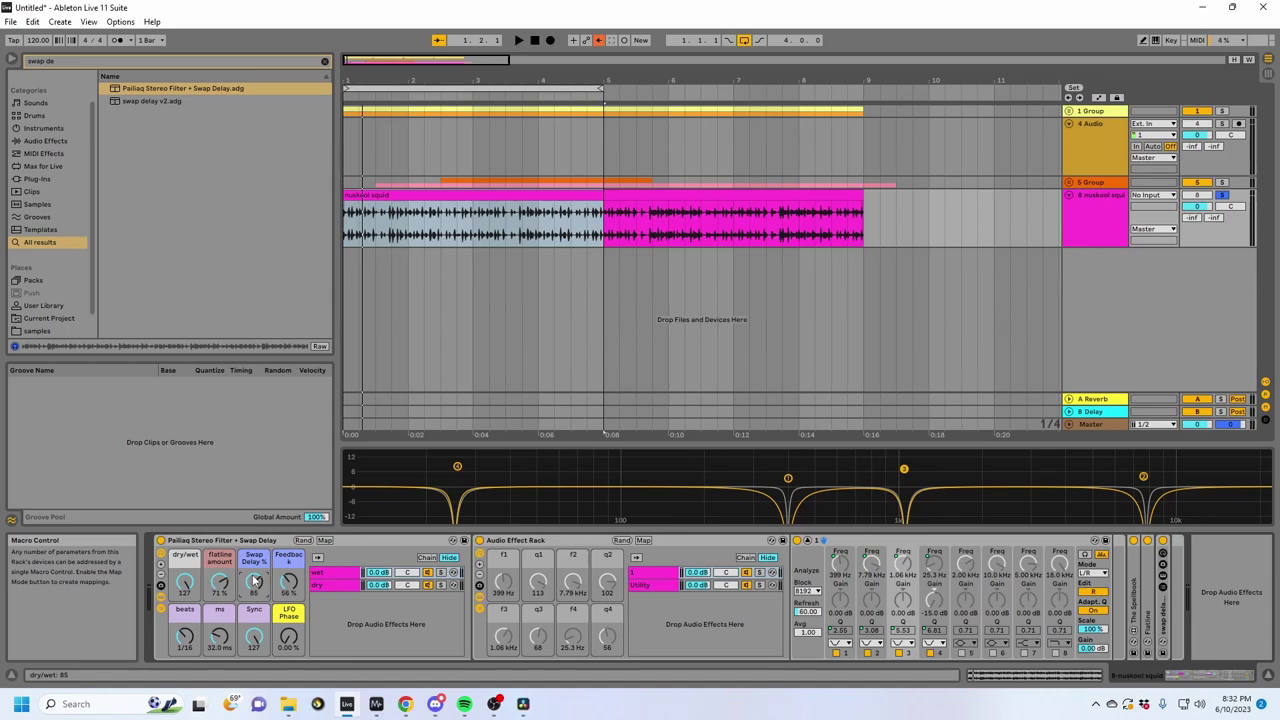
key("space")
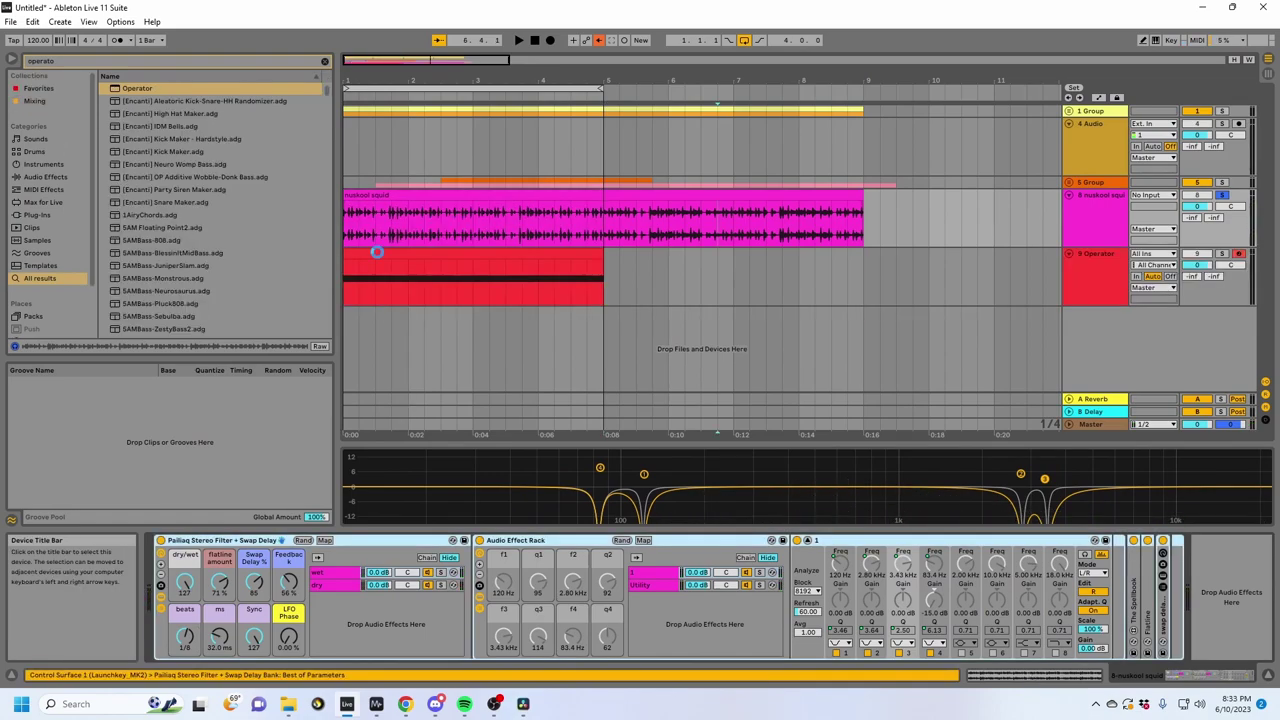
Step: Put the Pailiaq Stereo Filter + Swap Delay rack on the Operator track and audition it soloed at -8.8 dB
left_click_drag(374, 251, 378, 262)
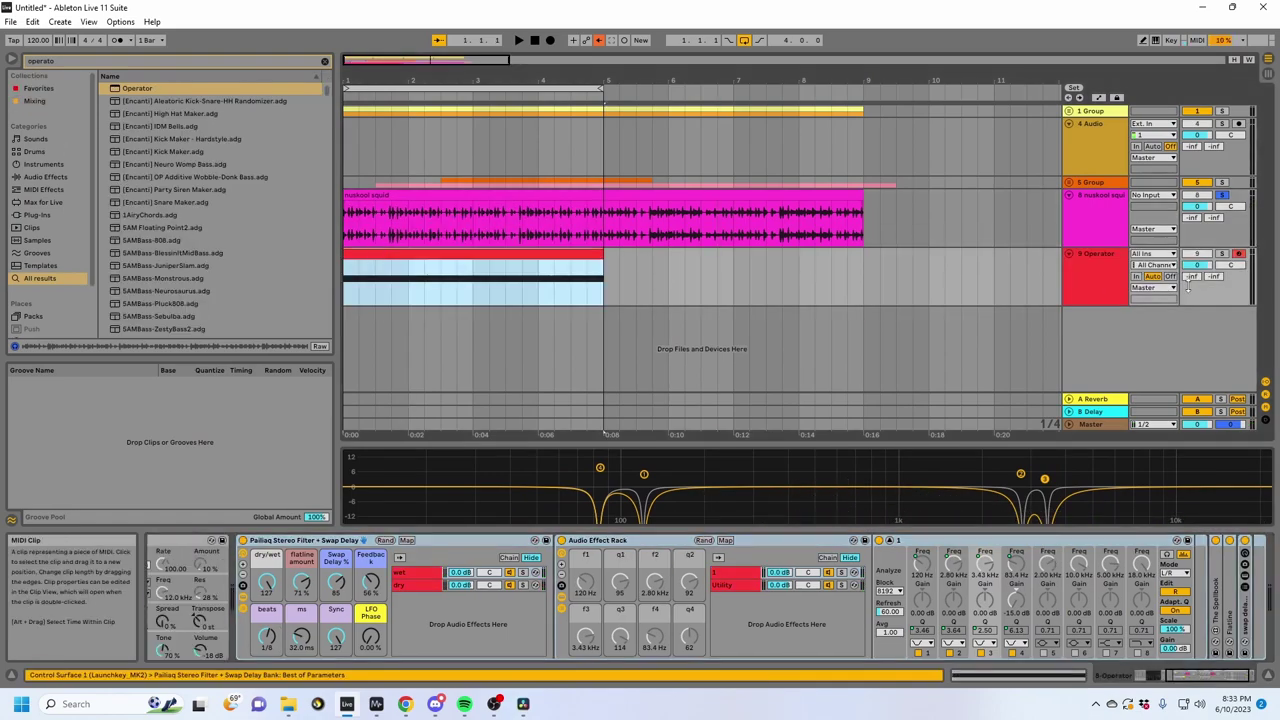
left_click_drag(1193, 265, 1193, 281)
left_click(1094, 286)
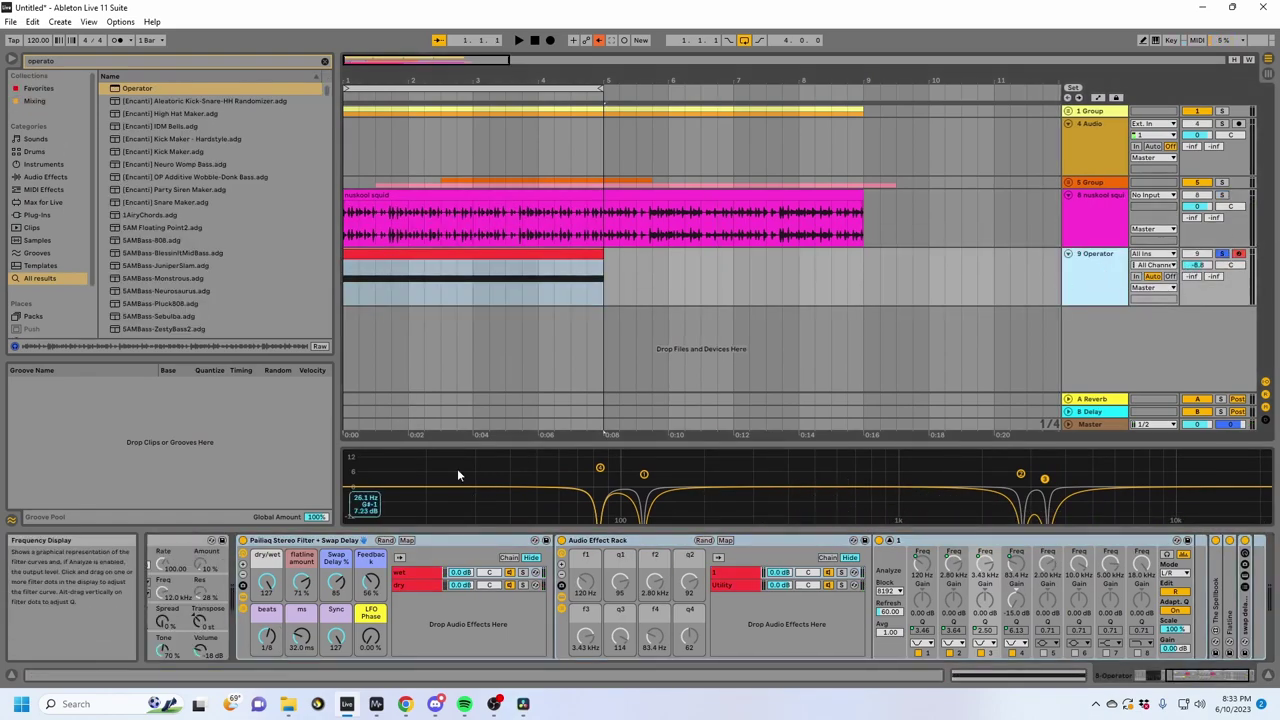
key("space")
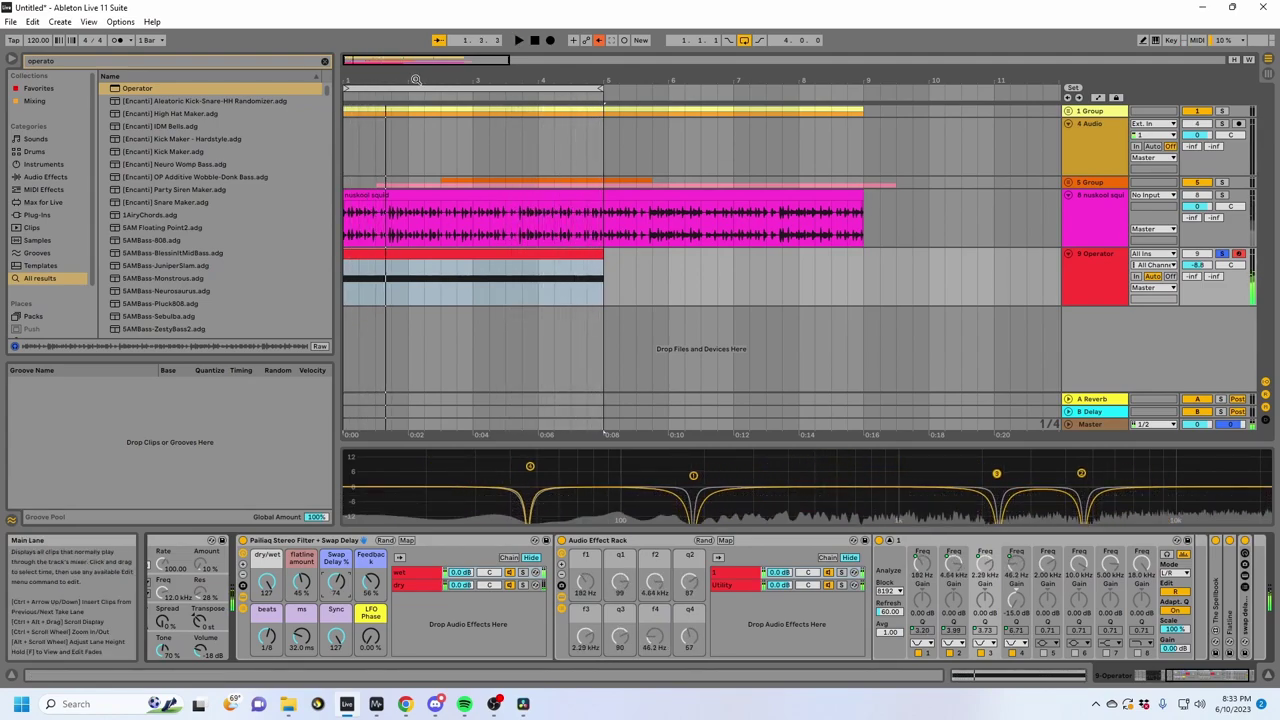
Step: Put the rack on the NUAN SONAR drum loop track and play it soloed with Swap Delay % at 0
left_click_drag(419, 80, 419, 74)
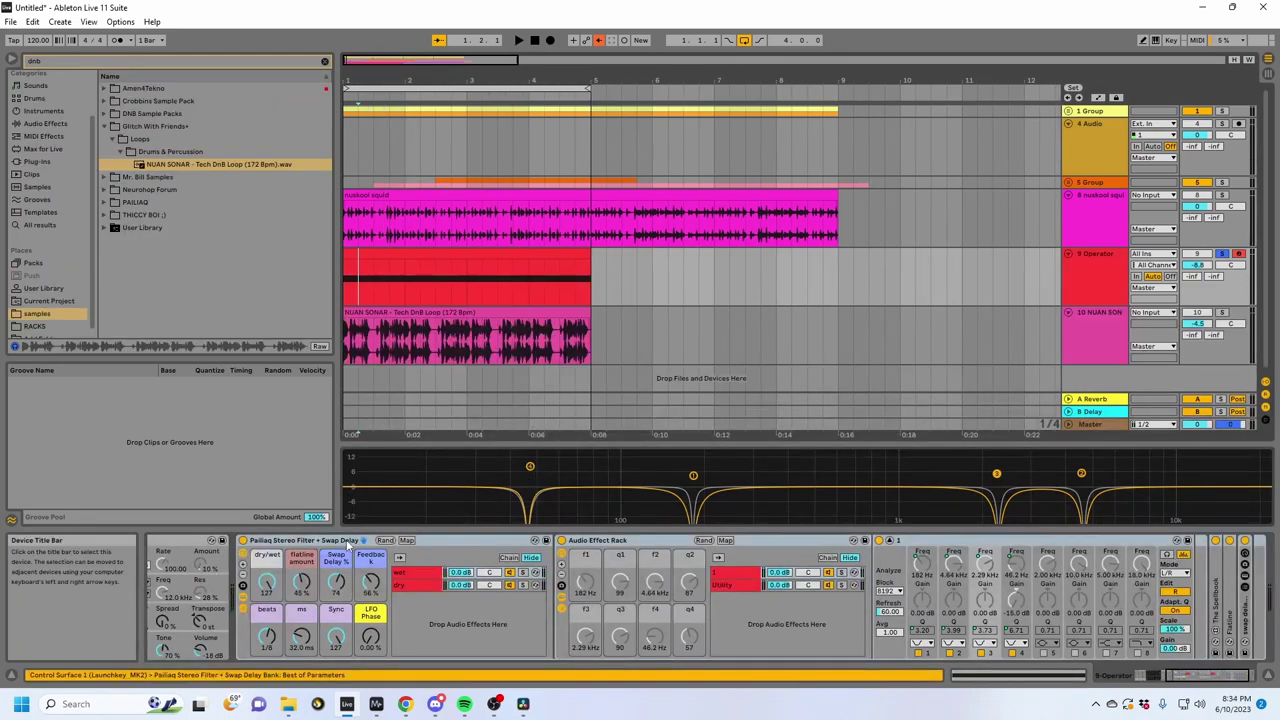
left_click_drag(348, 545, 388, 337)
left_click_drag(254, 582, 254, 650)
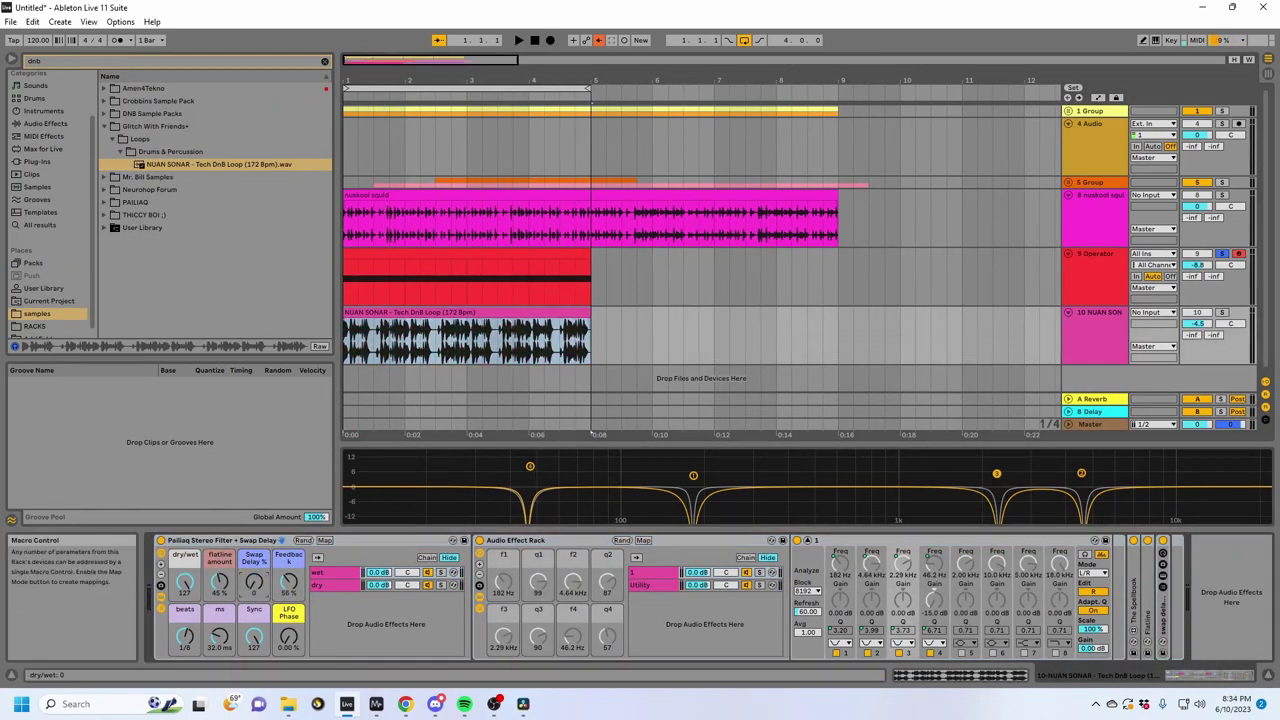
key("space")
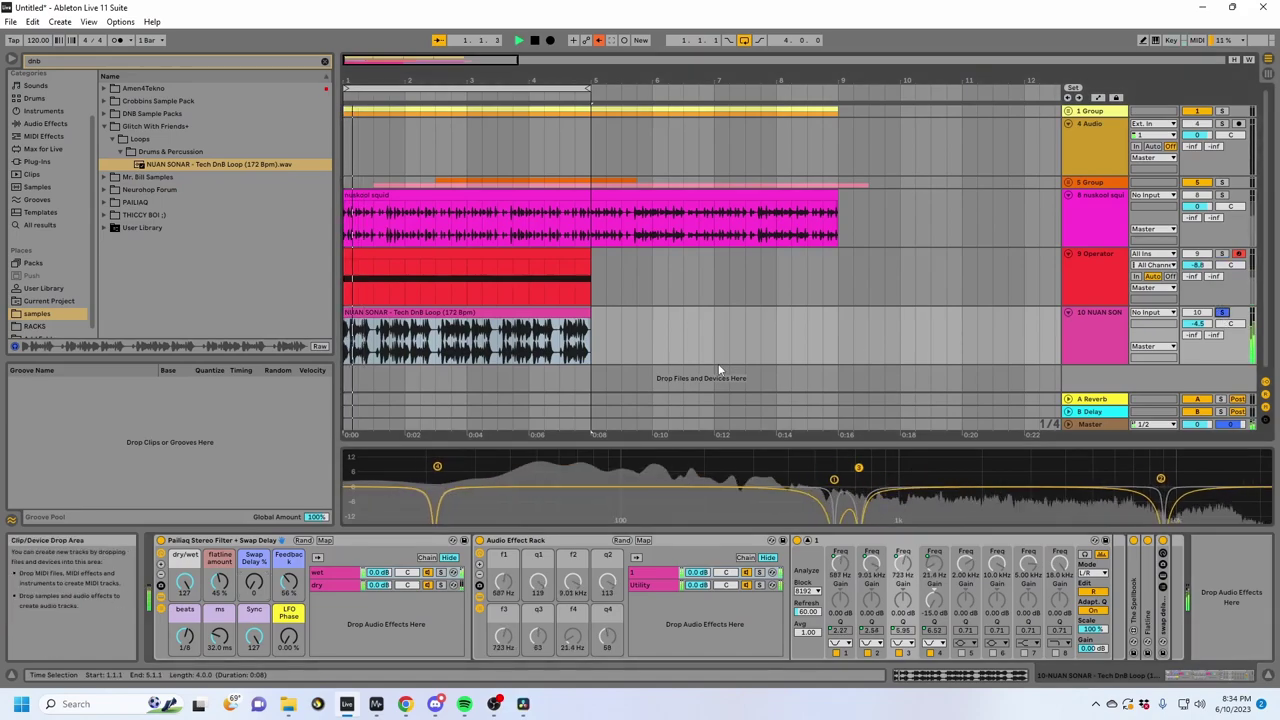
Step: Set the NUAN SONAR clip's warp mode to Re-Pitch and double its clip tempo to 169.87 BPM
key("shift+Tab")
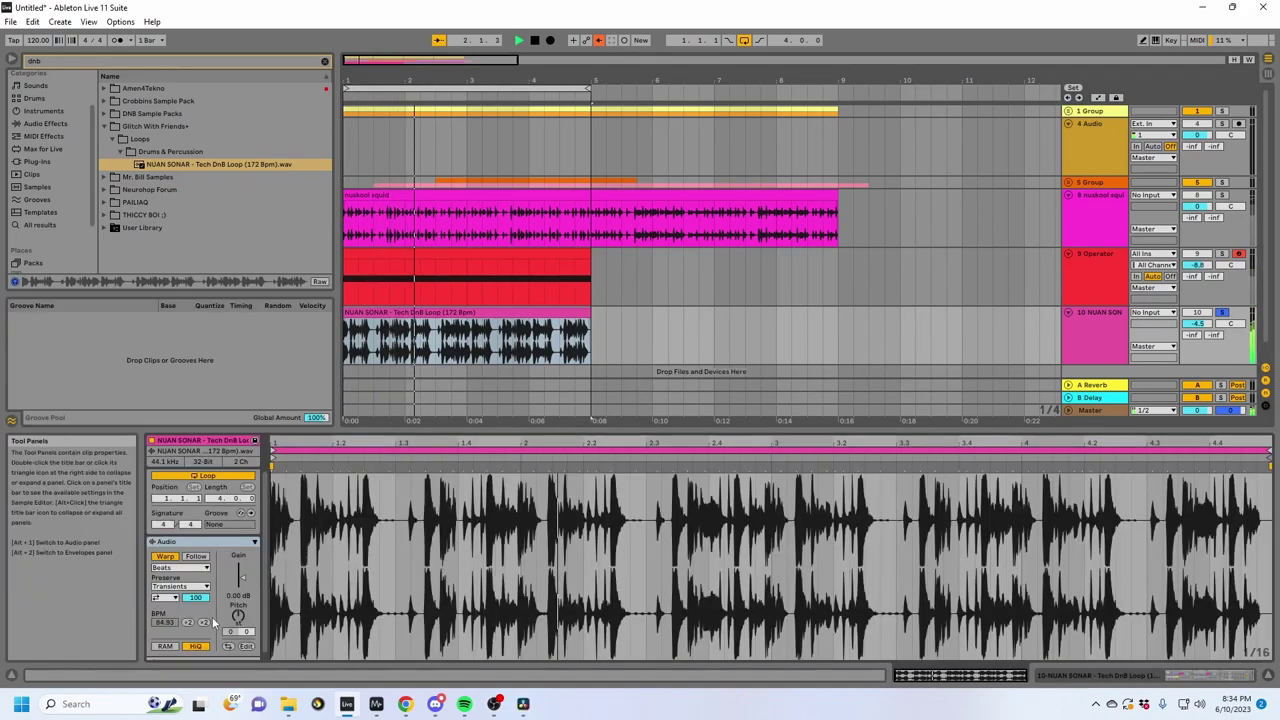
left_click(180, 567)
left_click(200, 607)
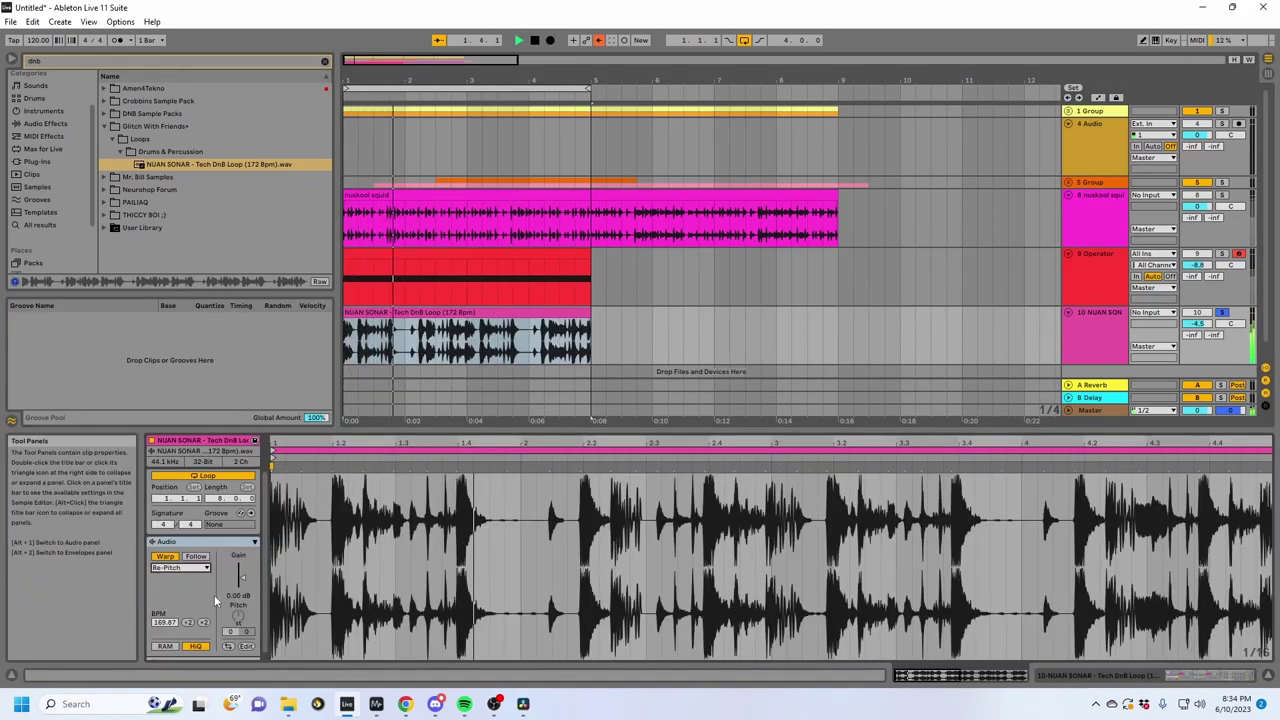
Step: Bring back the drum loop track's device chain and extend the NUAN SONAR clip past bar 11
left_click(1137, 677)
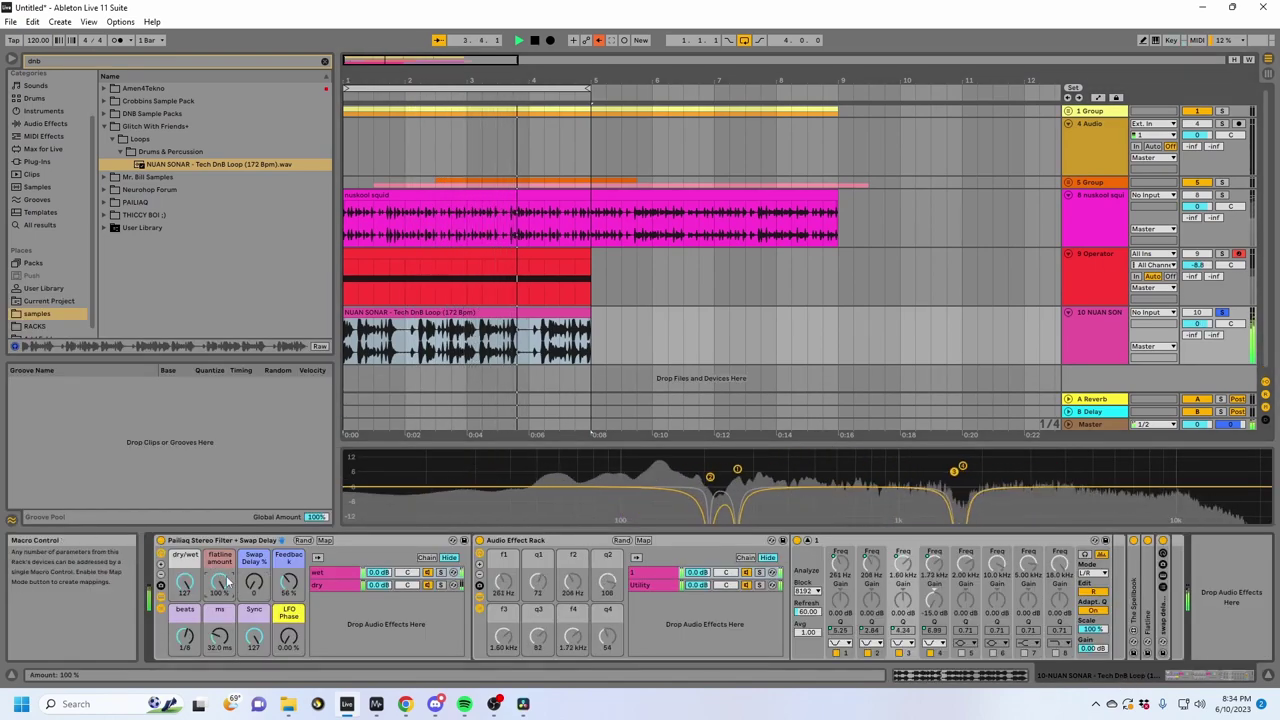
left_click_drag(590, 313, 977, 311)
left_click(820, 337)
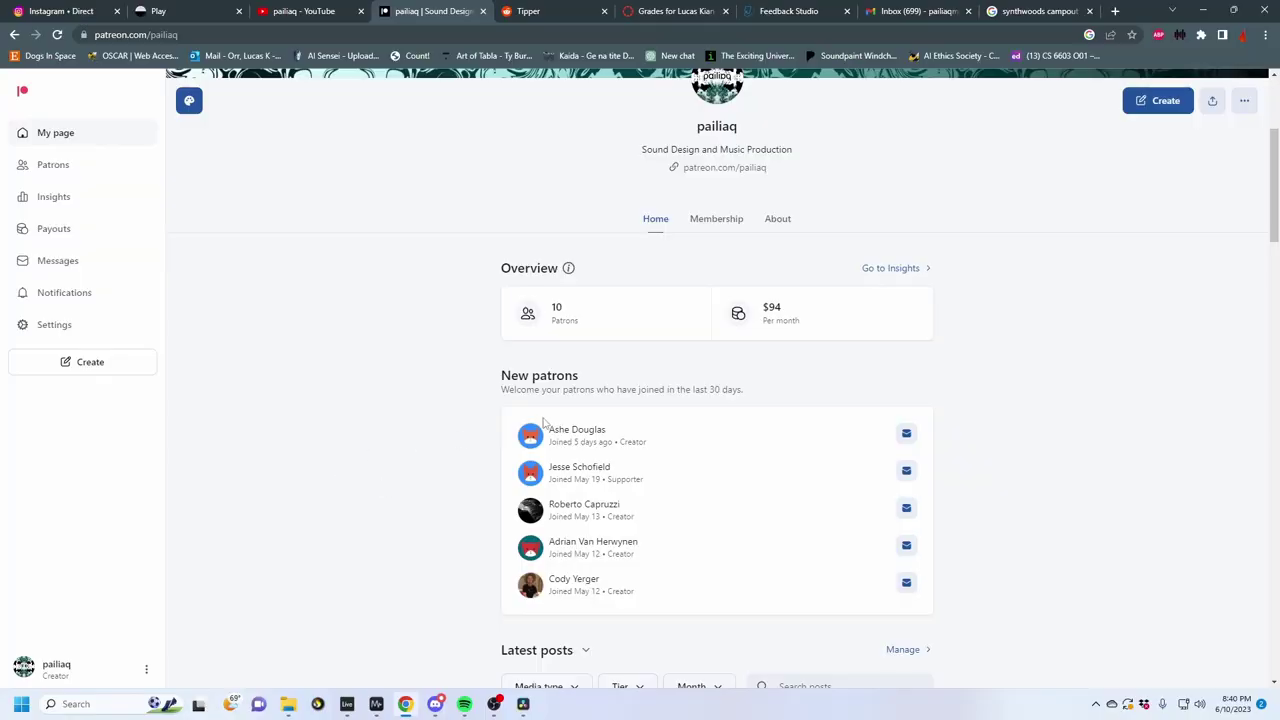
Step: Look through the pailiaq Patreon page in Chrome, examining the latest posts and their attached racks and sample packs
scroll(726, 409, "up", 3)
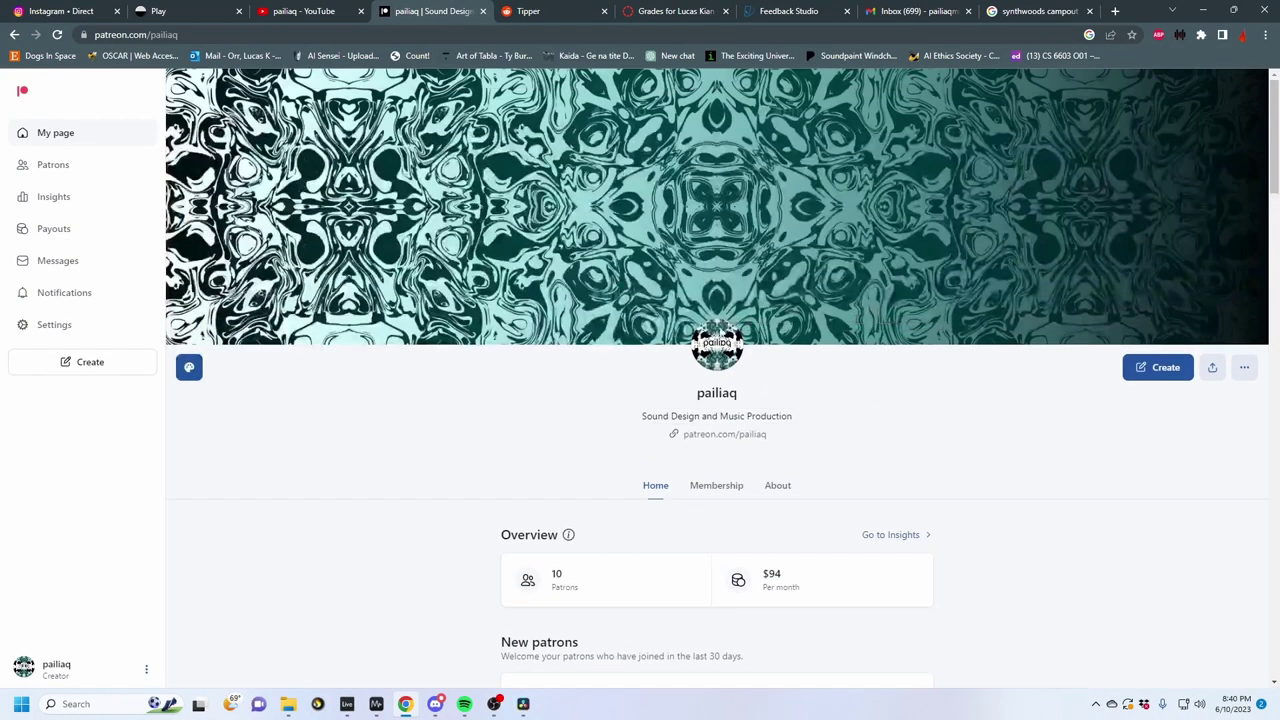
scroll(970, 465, "down", 2)
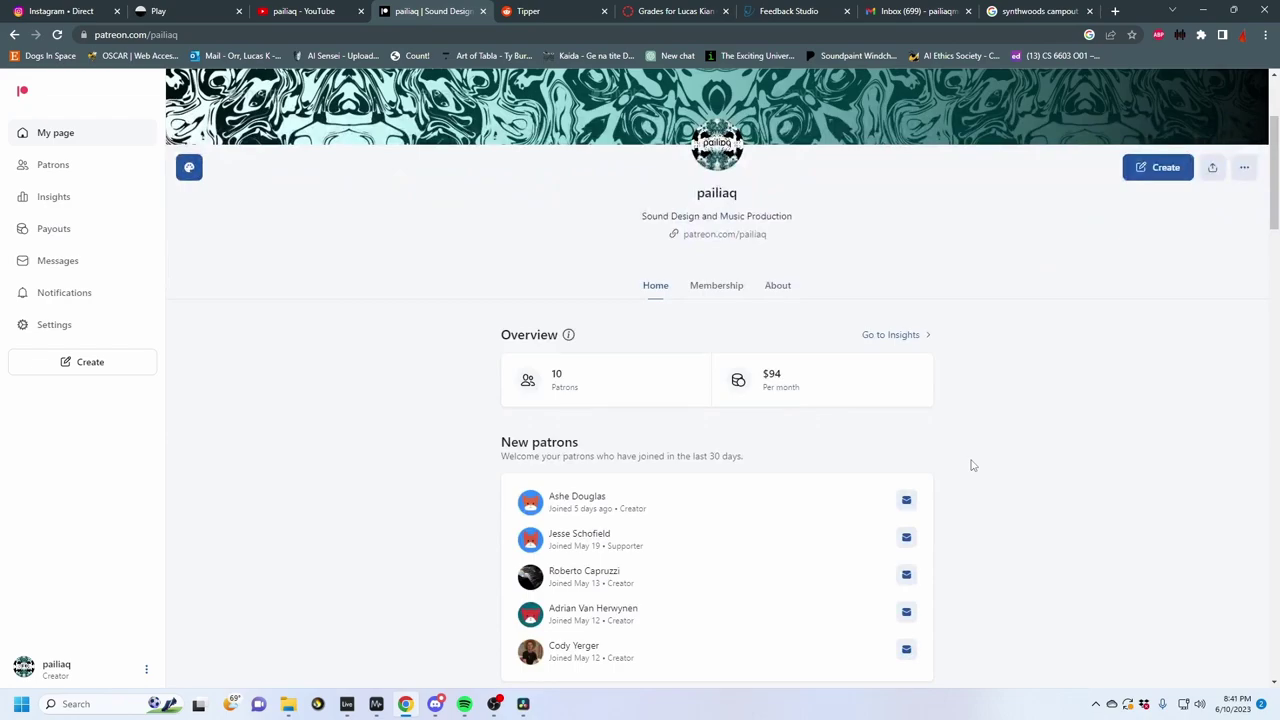
scroll(970, 465, "down", 5)
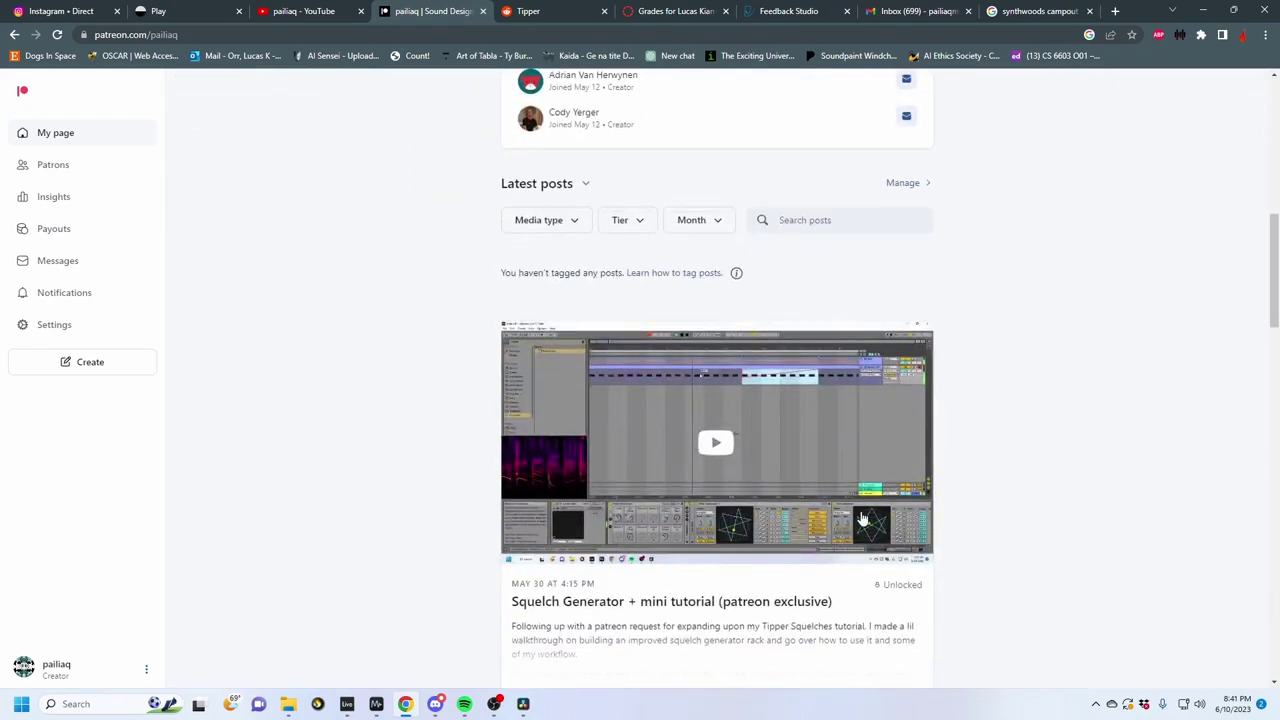
scroll(672, 595, "down", 10)
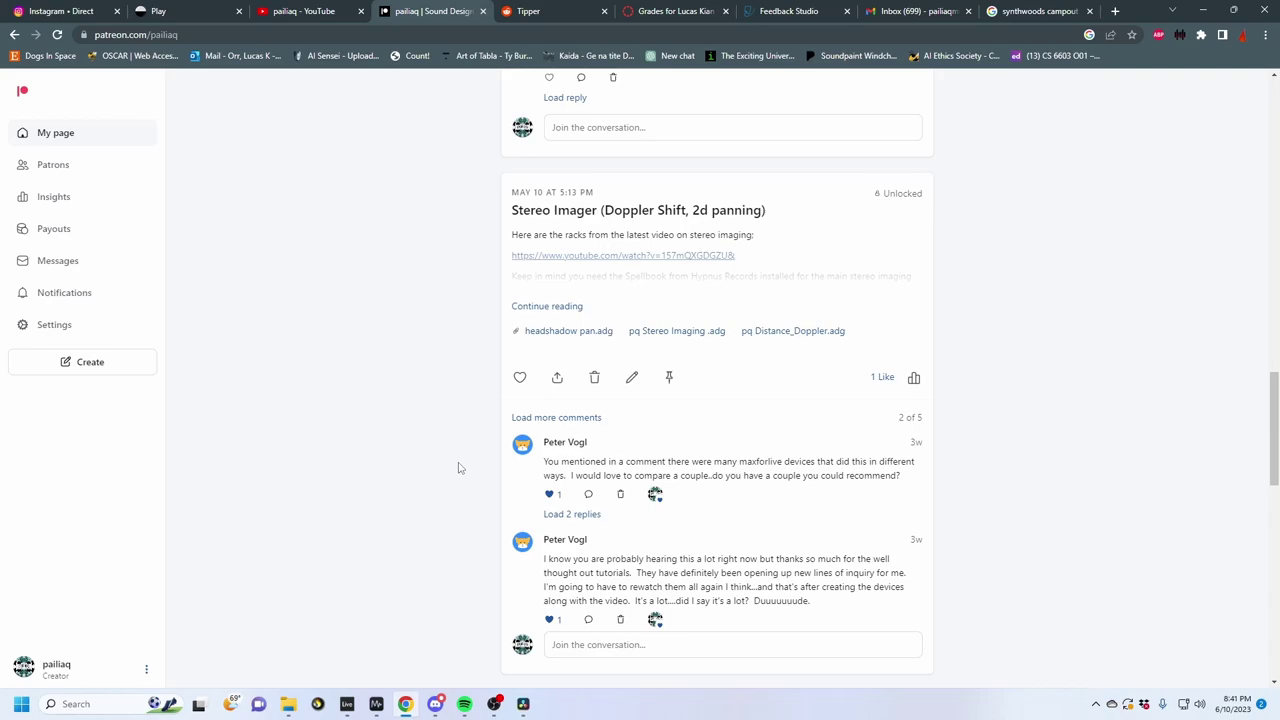
scroll(459, 468, "up", 3)
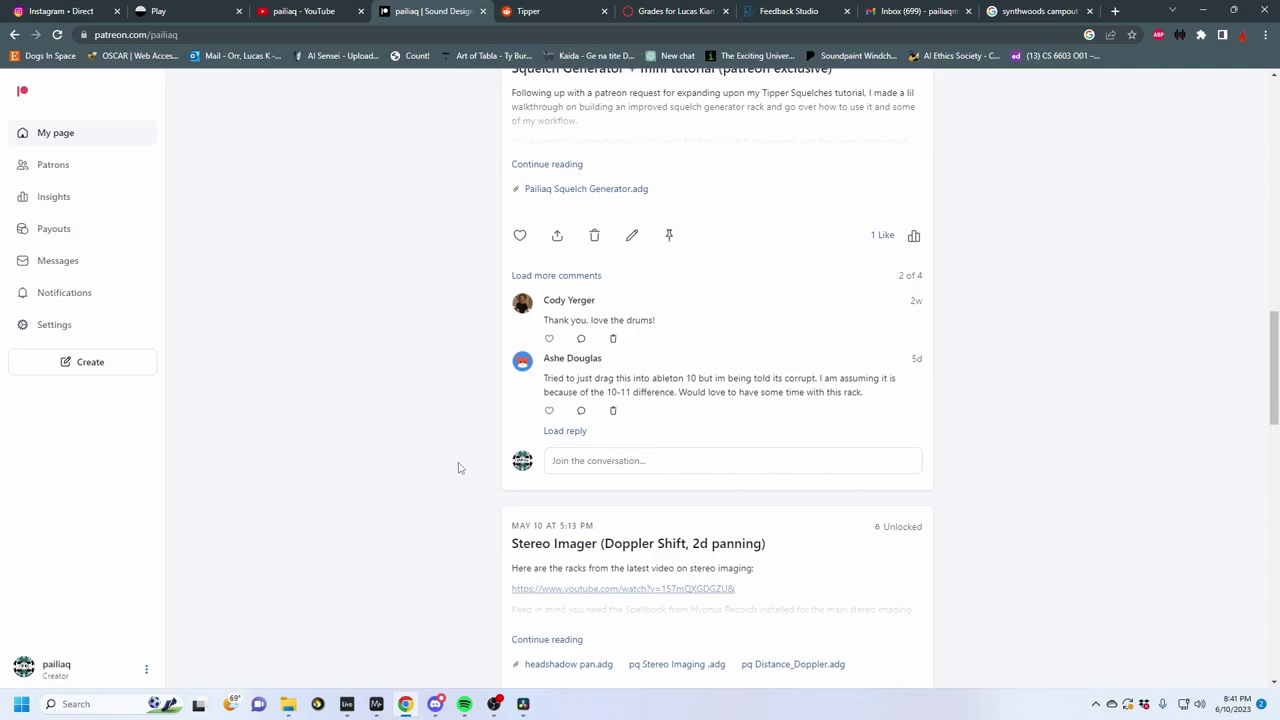
scroll(459, 468, "down", 10)
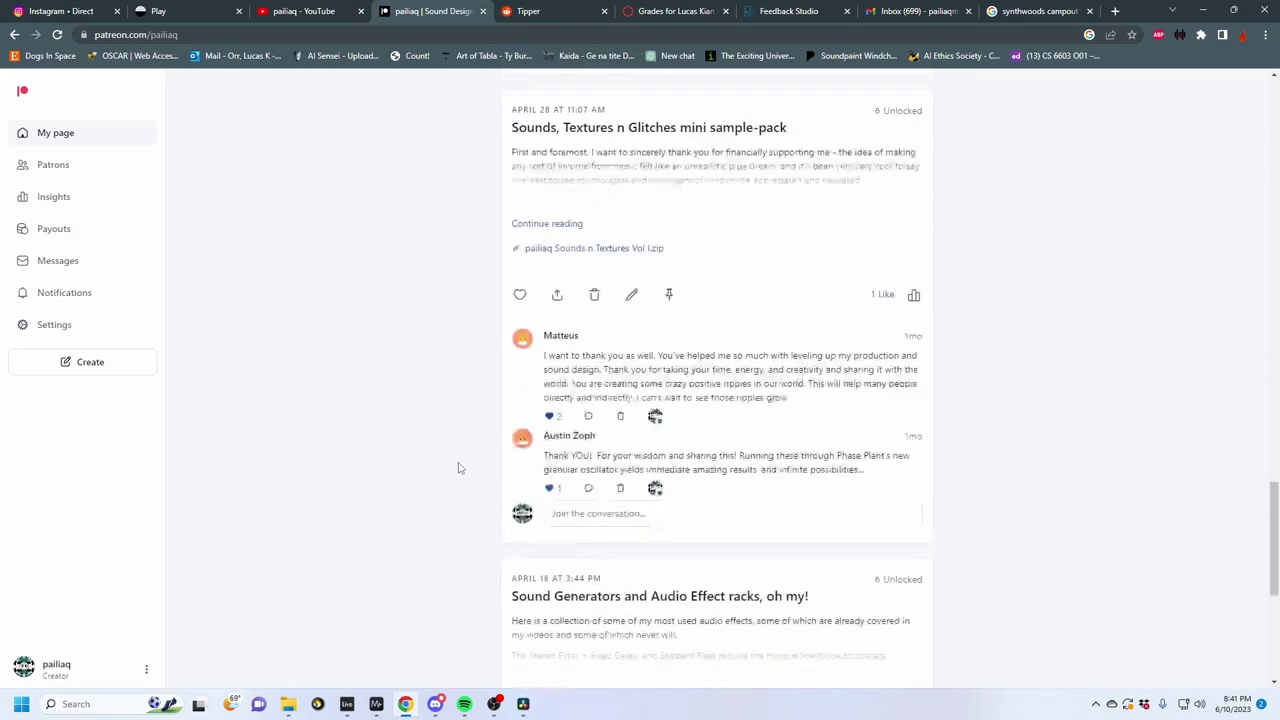
scroll(459, 468, "up", 10)
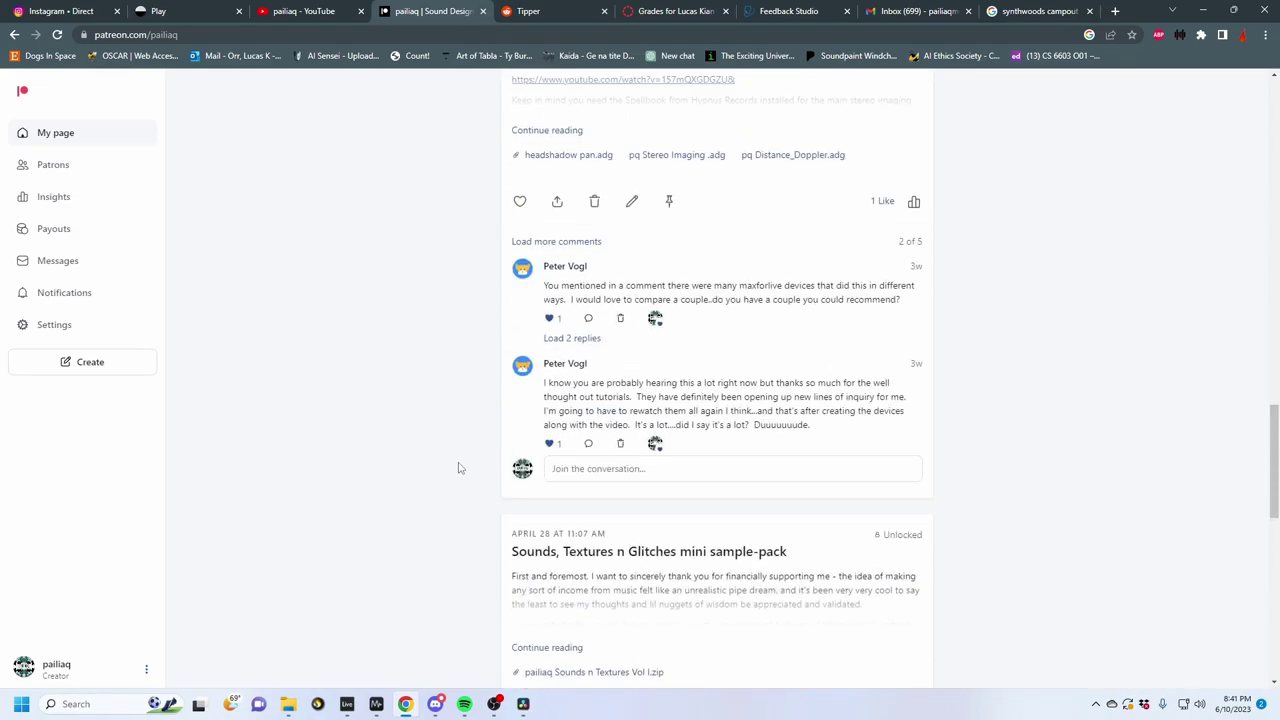
scroll(459, 468, "up", 10)
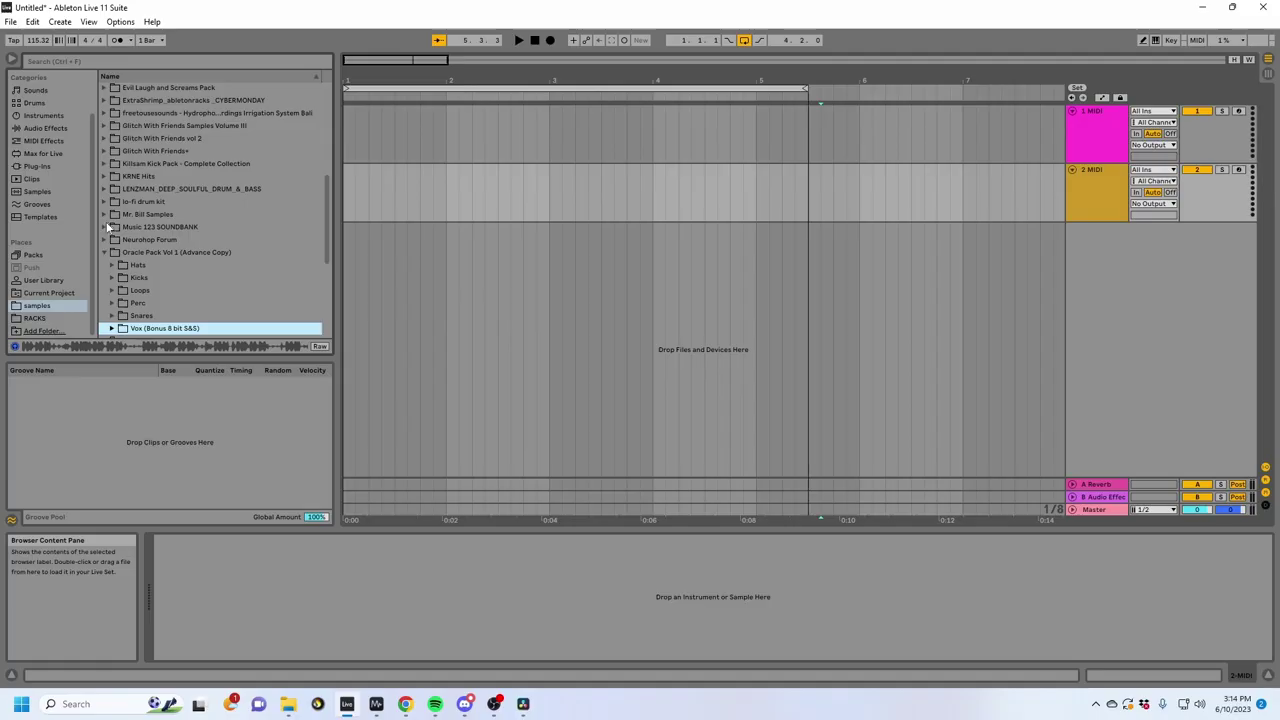
Step: Place Air Compressor 5.wav from the Mr. Bill Foley Volume 5 Machinery pack on the first track, starting halfway through bar 1
left_click(121, 223)
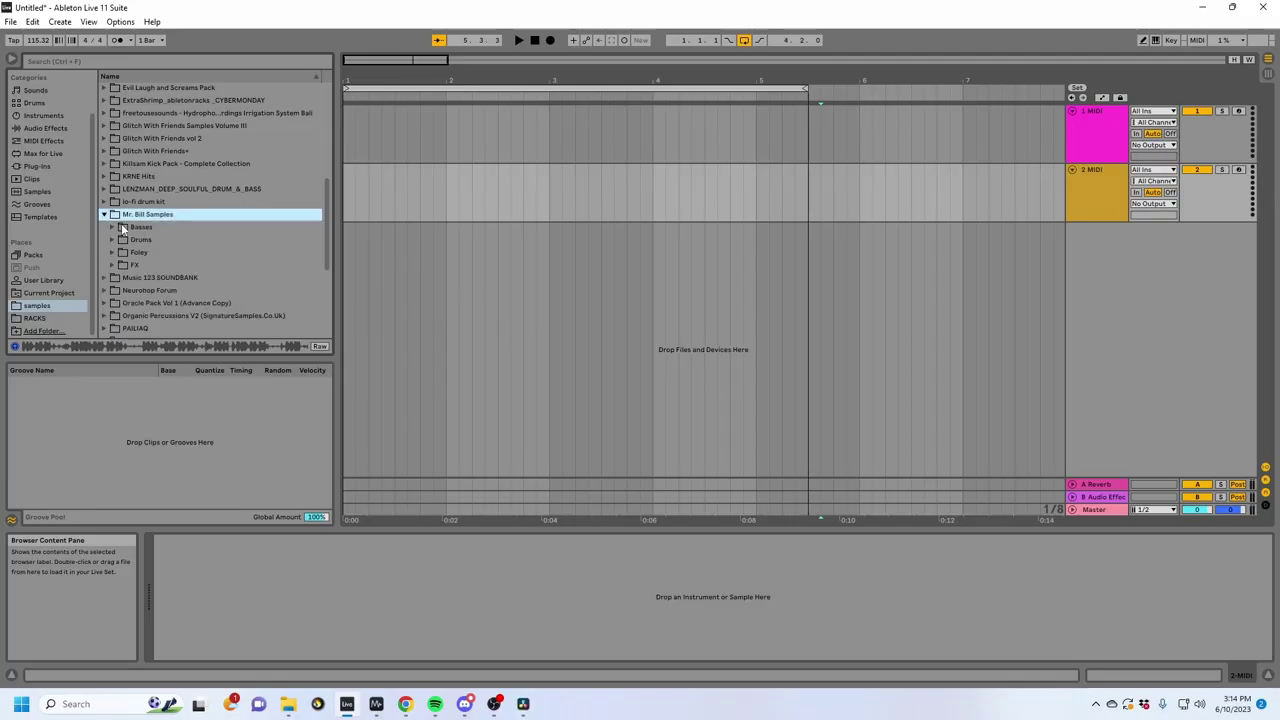
left_click(116, 226)
scroll(175, 259, "down", 3)
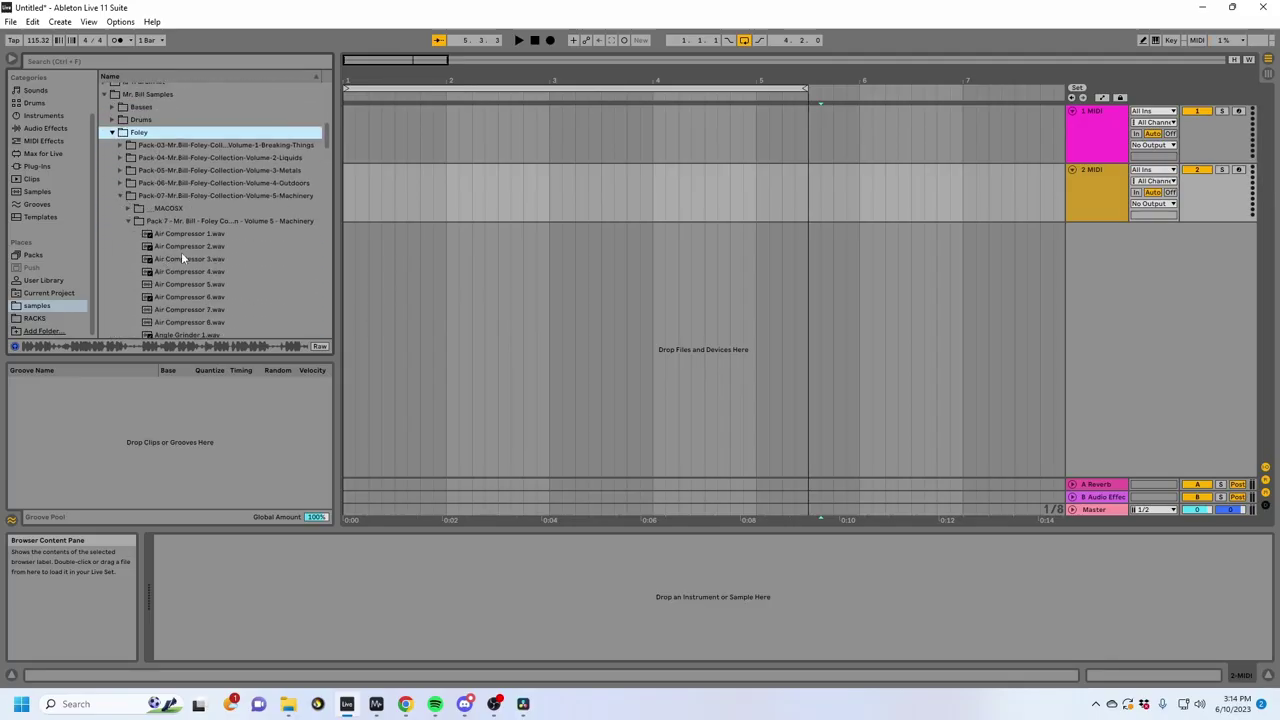
scroll(184, 266, "down", 1)
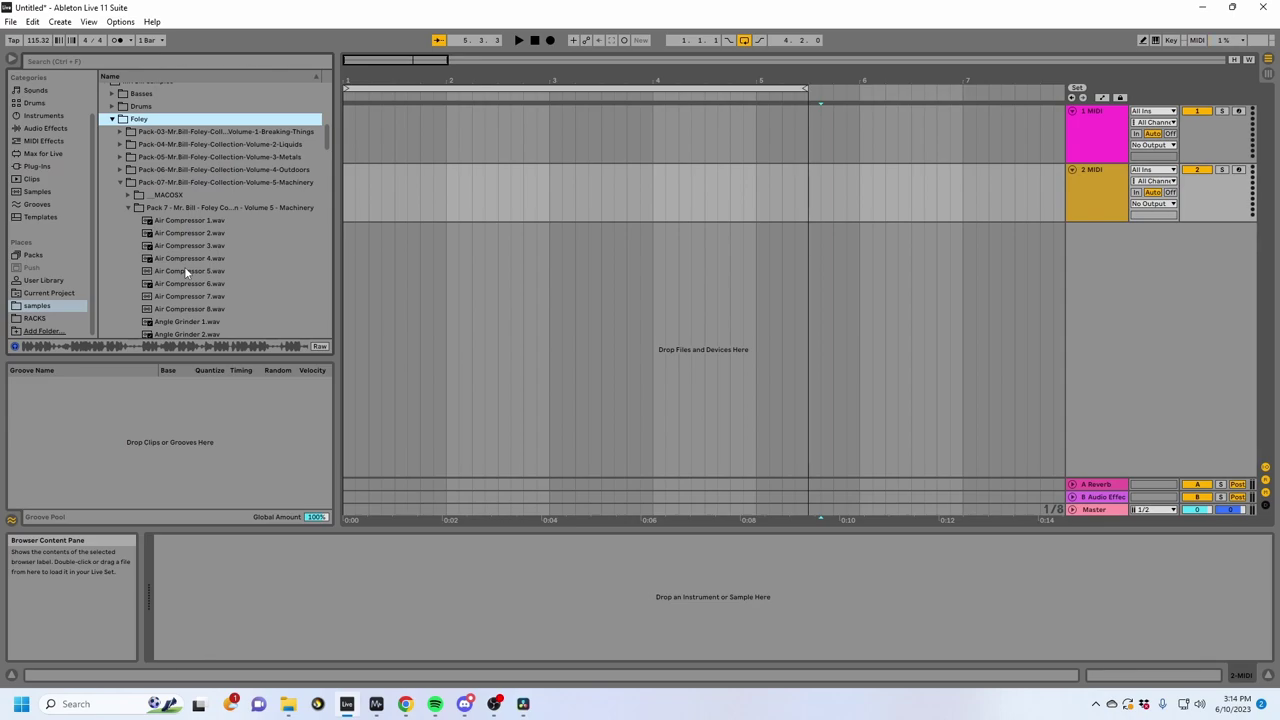
left_click(184, 270)
left_click_drag(184, 270, 398, 130)
Step: Place Angle Grinder 1.wav on the second track at bar 1 and play both samples from about bar 2
left_click(185, 322)
left_click_drag(184, 322, 346, 190)
left_click(463, 200)
key("space")
Step: Pan the Air Compressor track to 50L and the Angle Grinder track to 50R, and group the two tracks
mouse_move(1231, 181)
left_mouse_down()
mouse_move(1233, 131)
mouse_move(1232, 174)
left_mouse_up()
left_click(1103, 153)
left_click(1103, 187, "shift")
key("ctrl+g")
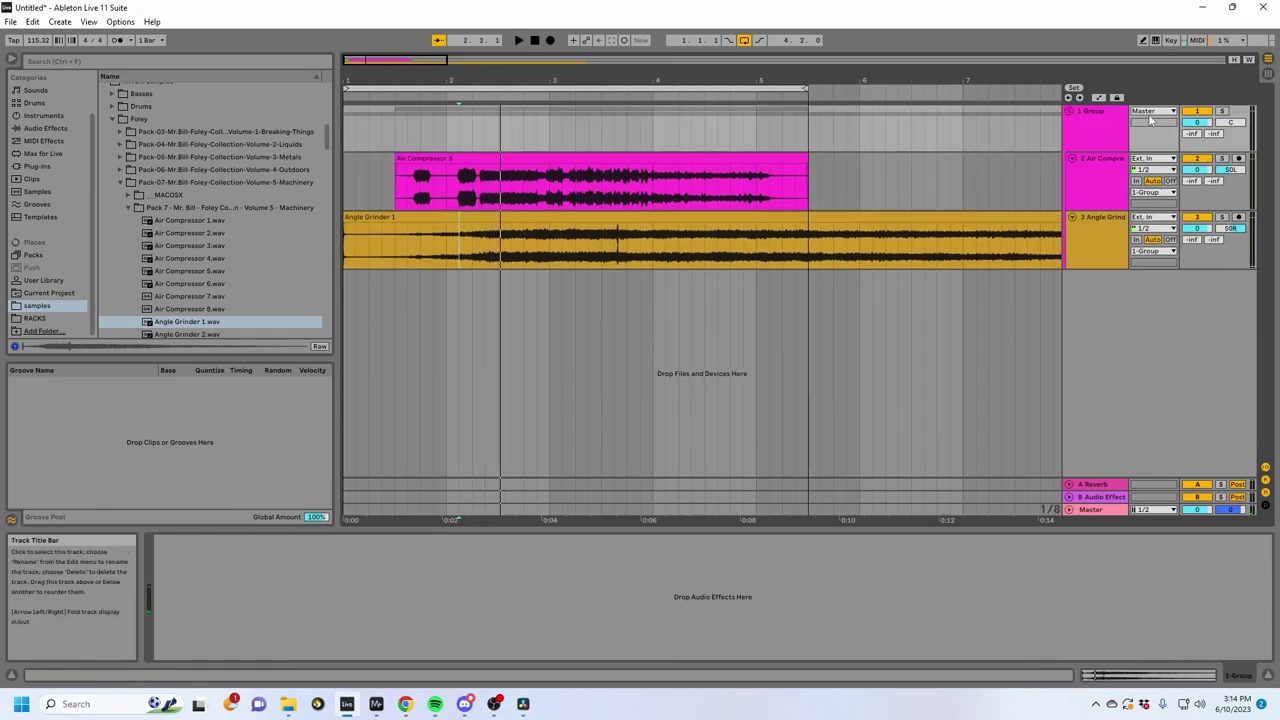
Step: Lower the group's volume to -10.9 dB during playback and list the audio effects in the browser
key("space")
left_click_drag(1196, 122, 1192, 132)
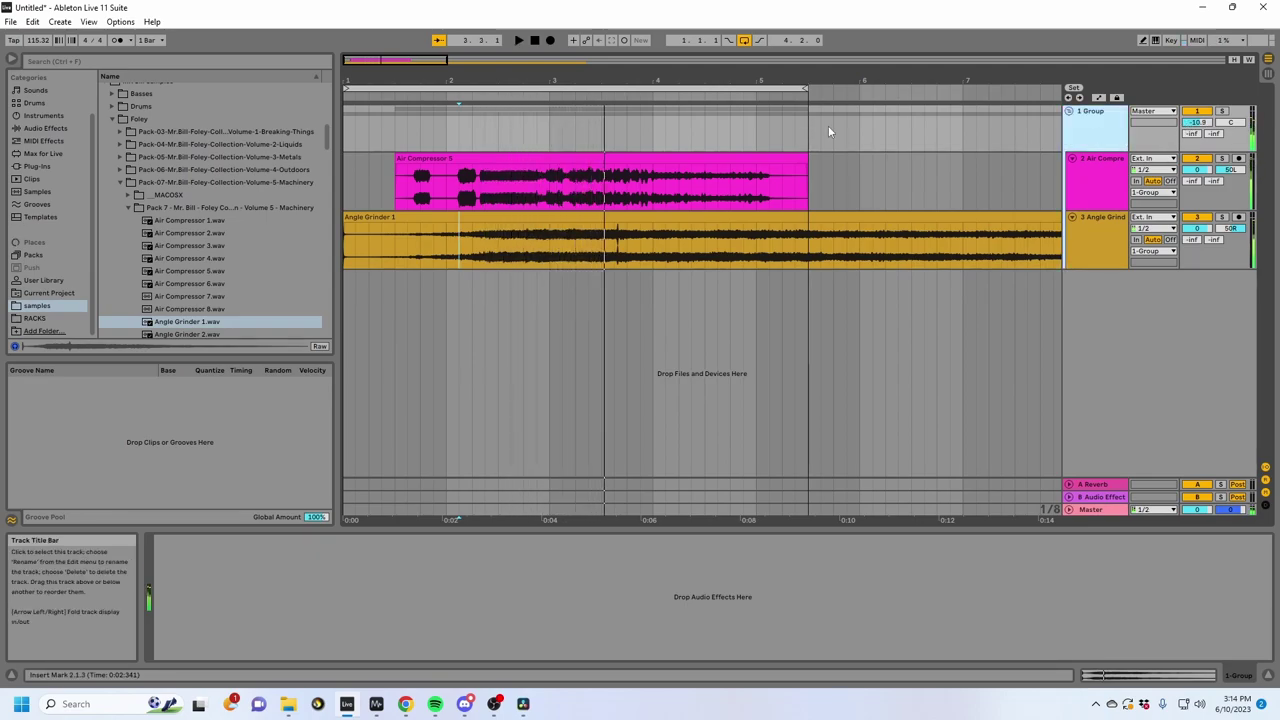
left_click(72, 128)
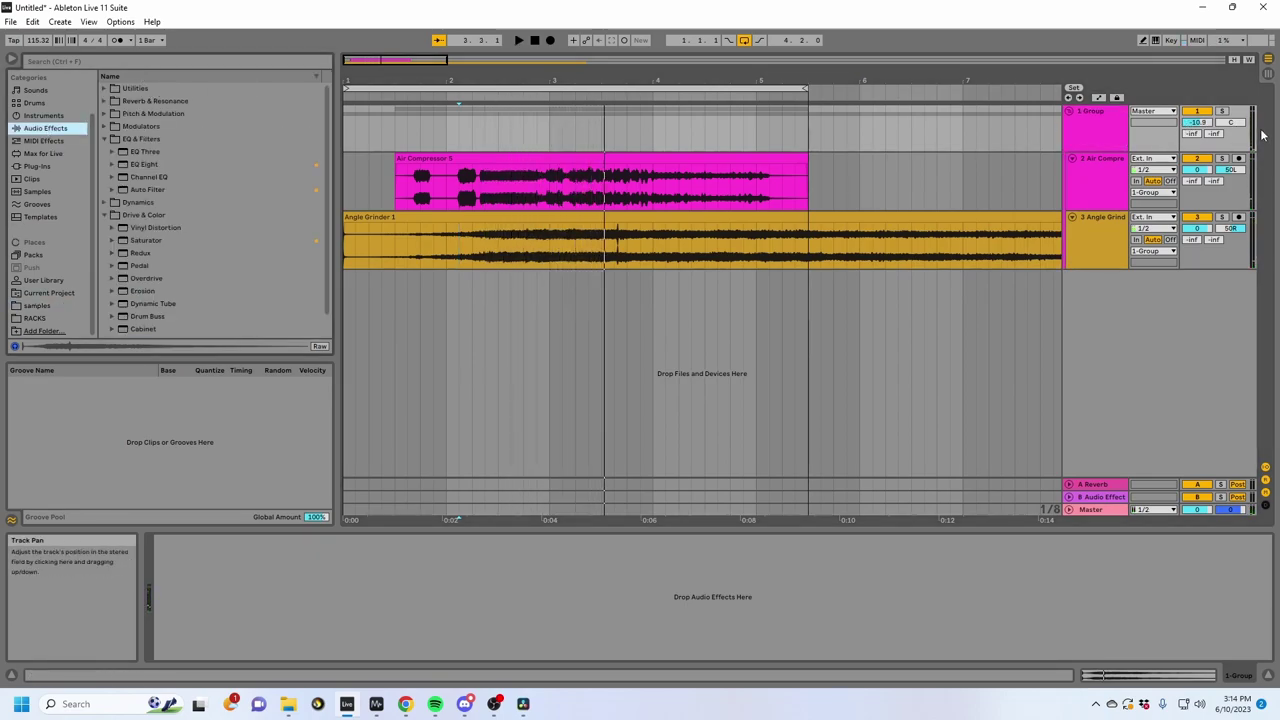
Step: Audition the group track panned to 50L during playback and reset its pan to center
key("space")
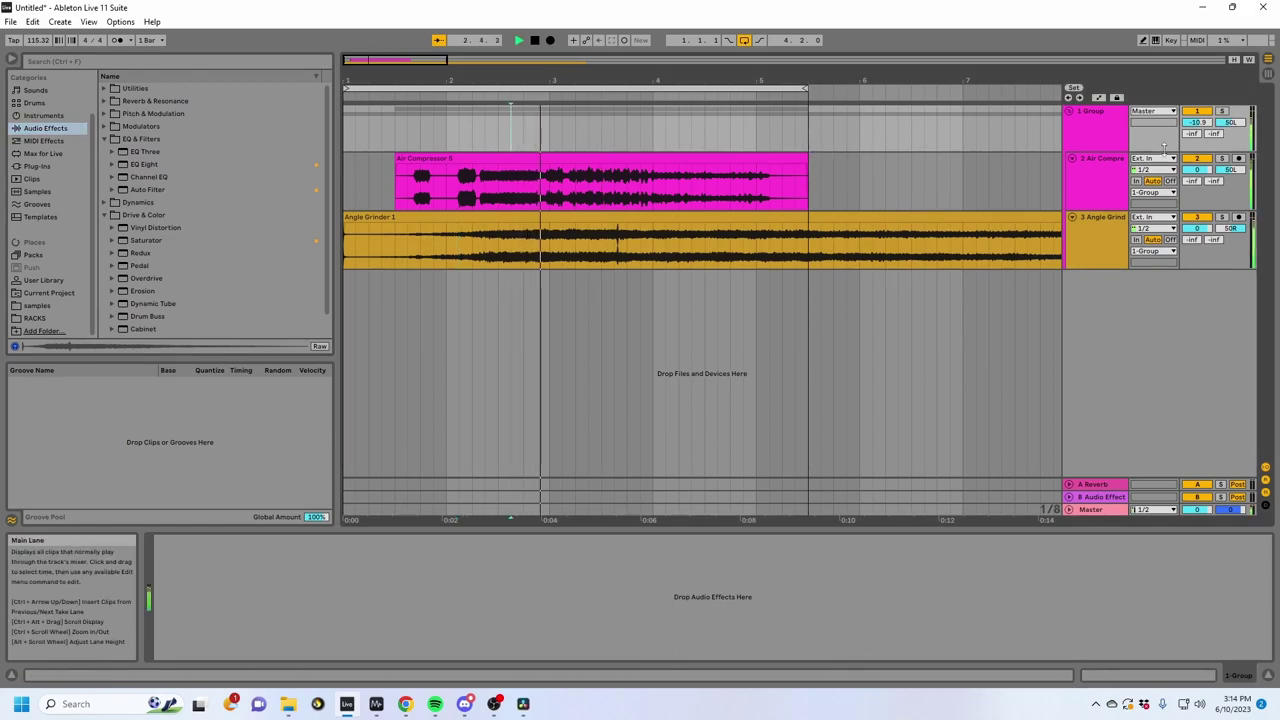
key("space")
mouse_move(1230, 122)
left_mouse_down()
mouse_move(1230, 58)
mouse_move(1230, 91)
left_mouse_up()
key("space")
double_click(1225, 123)
key("space")
key("space")
key("space")
Step: Load a Utility effect onto the group track
left_click(1104, 144)
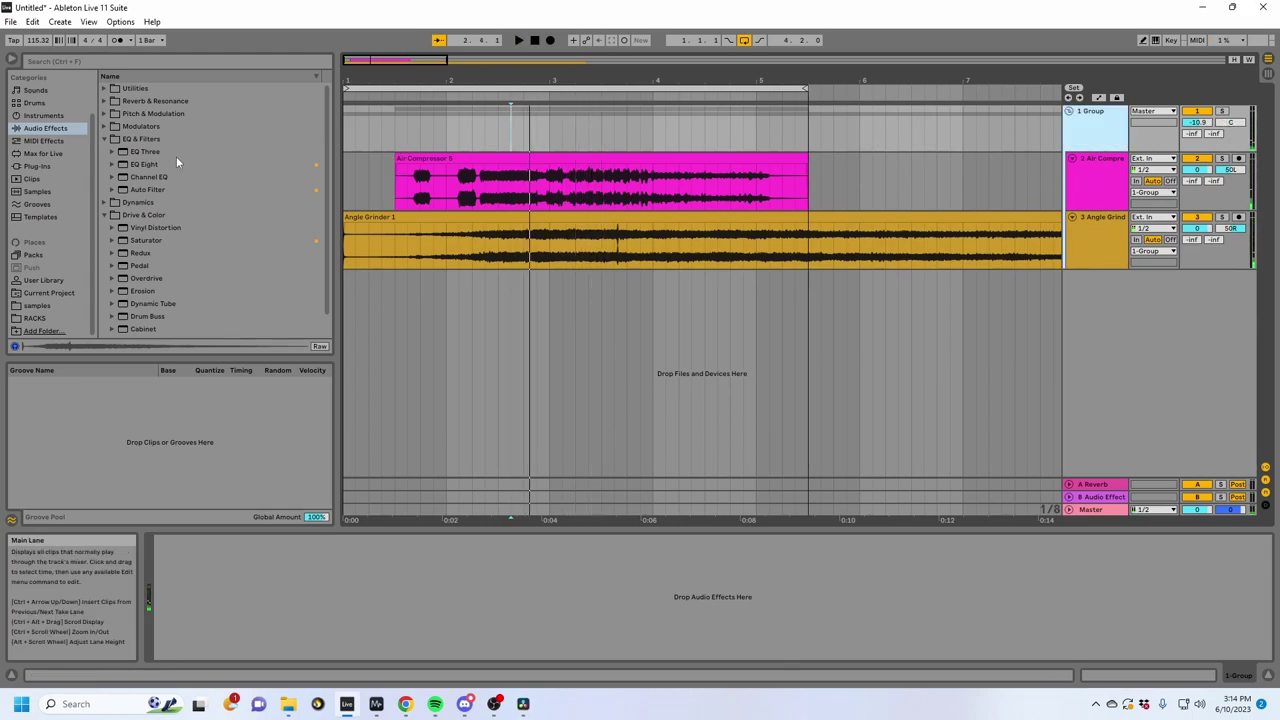
scroll(141, 238, "down", 2)
scroll(177, 247, "up", 2)
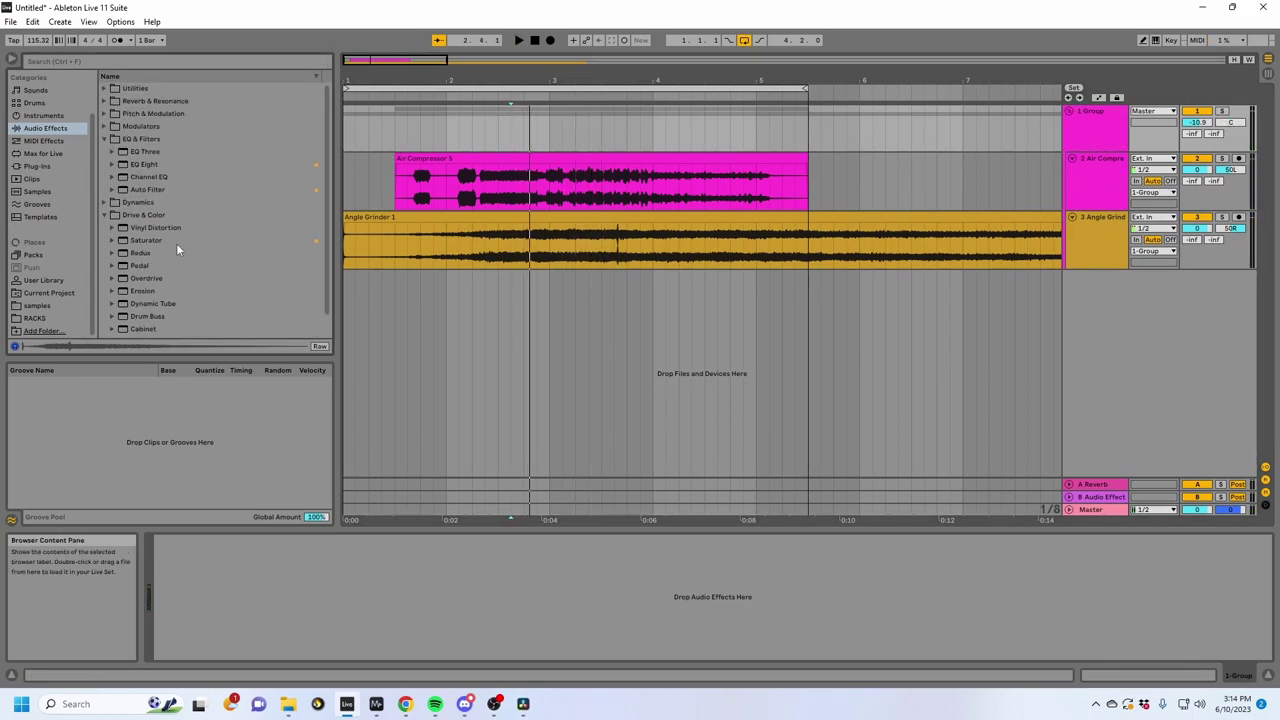
left_click(135, 88)
left_click(138, 101)
double_click(138, 101)
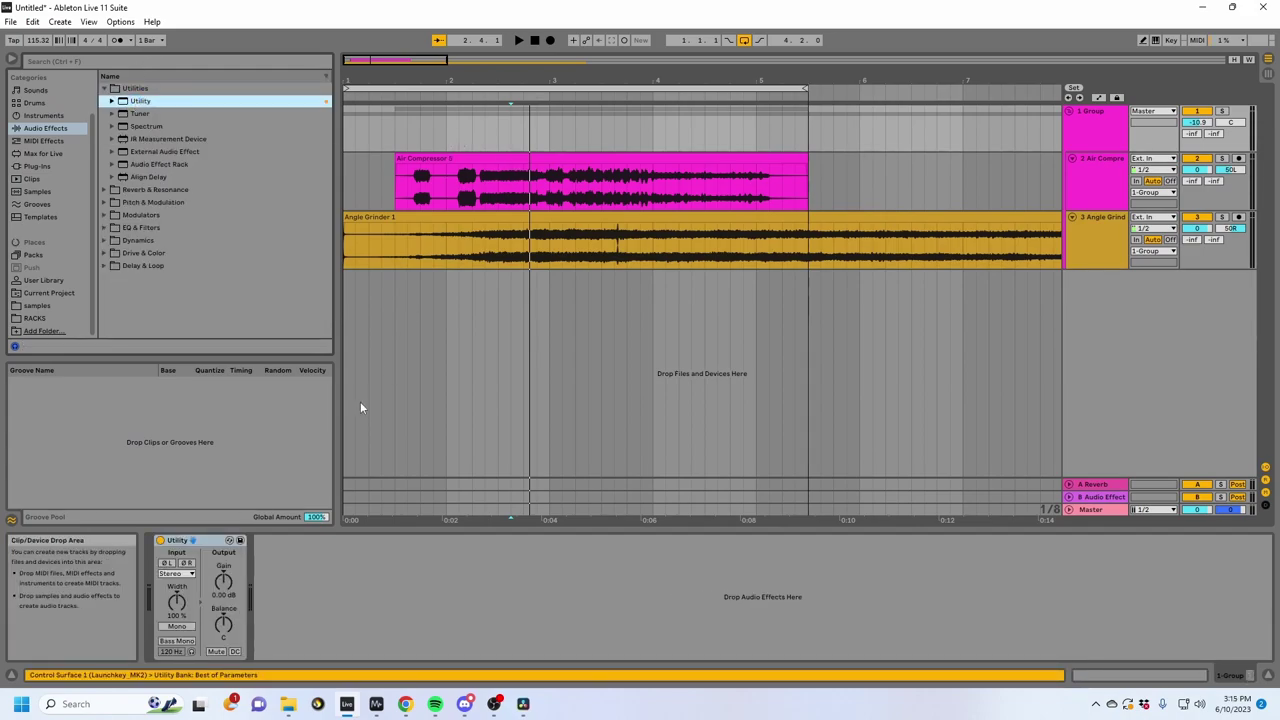
Step: Group the Utility into an Audio Effect Rack and show the rack's macro controls
left_click(183, 541)
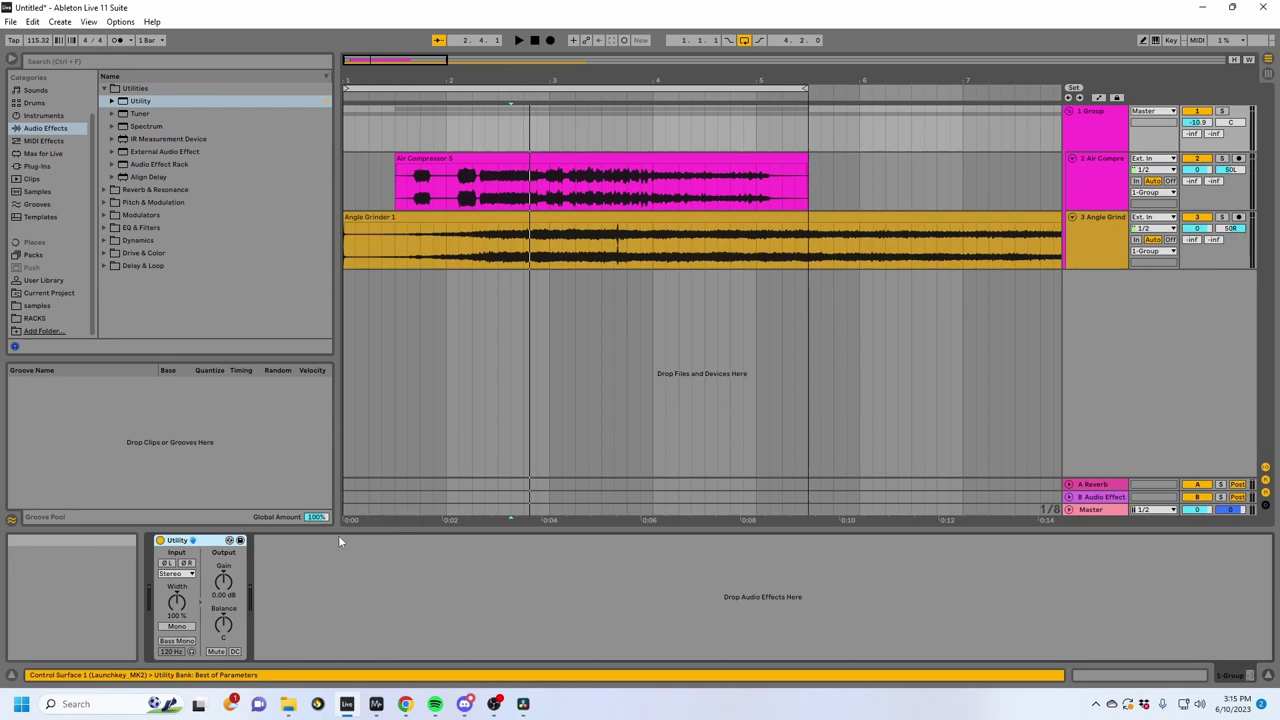
key("ctrl+g")
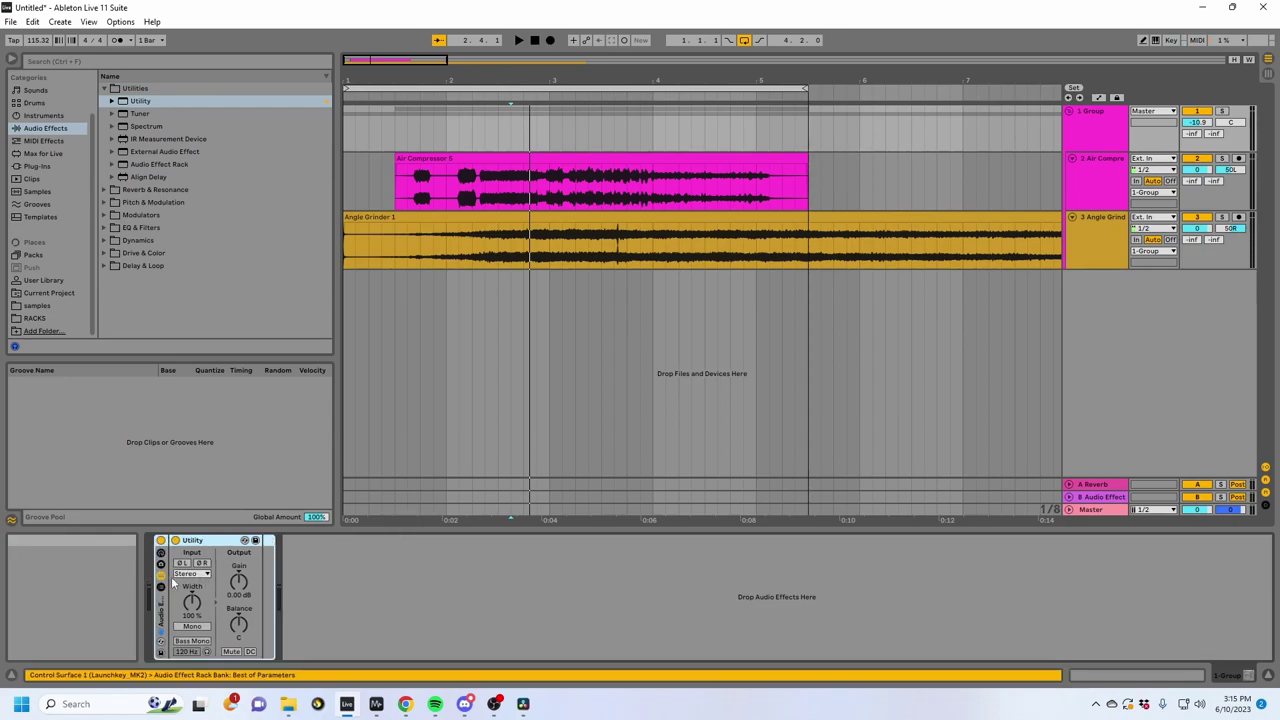
left_click(161, 553)
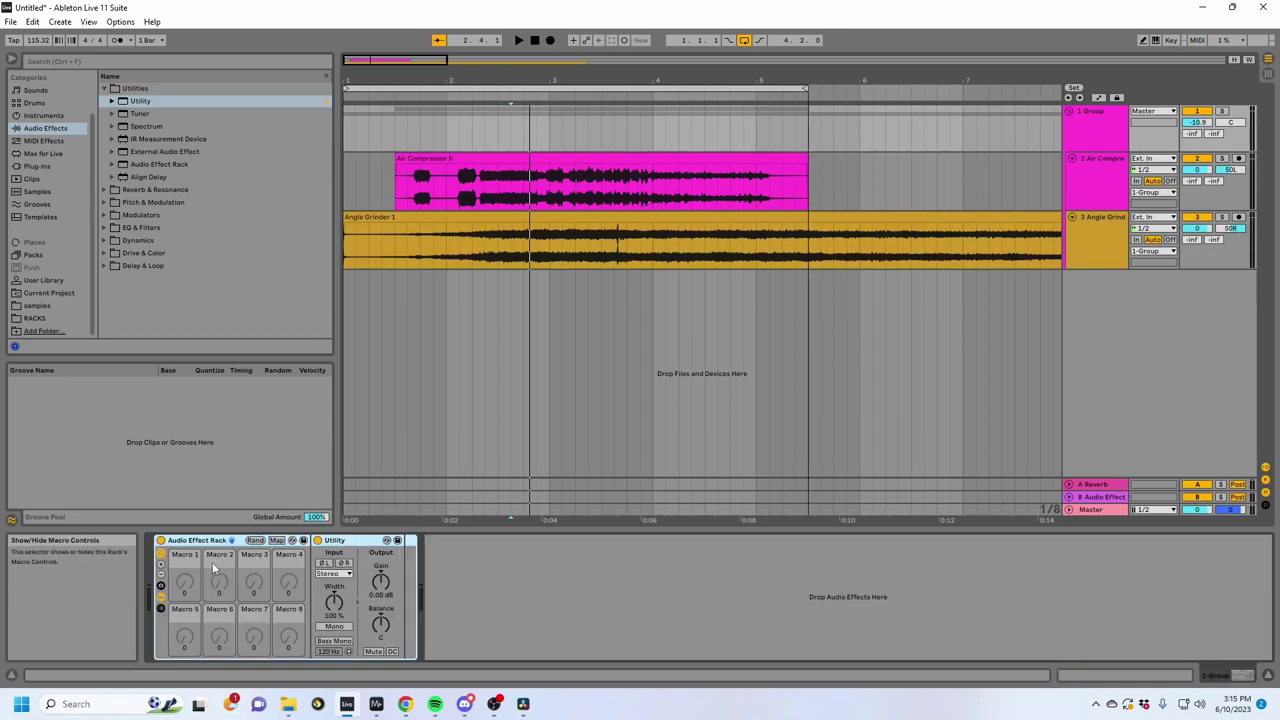
Step: Show the rack's chain list and duplicate the Utility chain, comparing the two chains
left_click(163, 610)
left_click(338, 573)
key("ctrl+d")
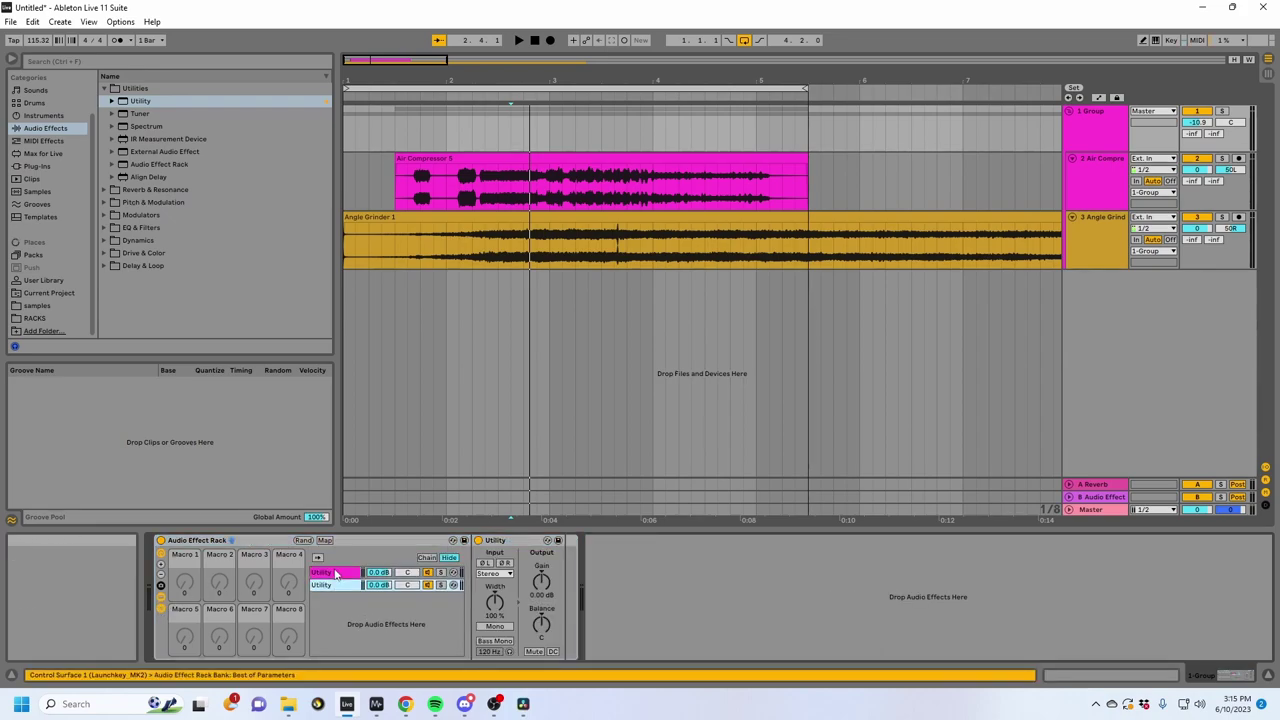
left_click(331, 573)
left_click(331, 585)
left_click(332, 573)
left_click(334, 585)
left_click(335, 574)
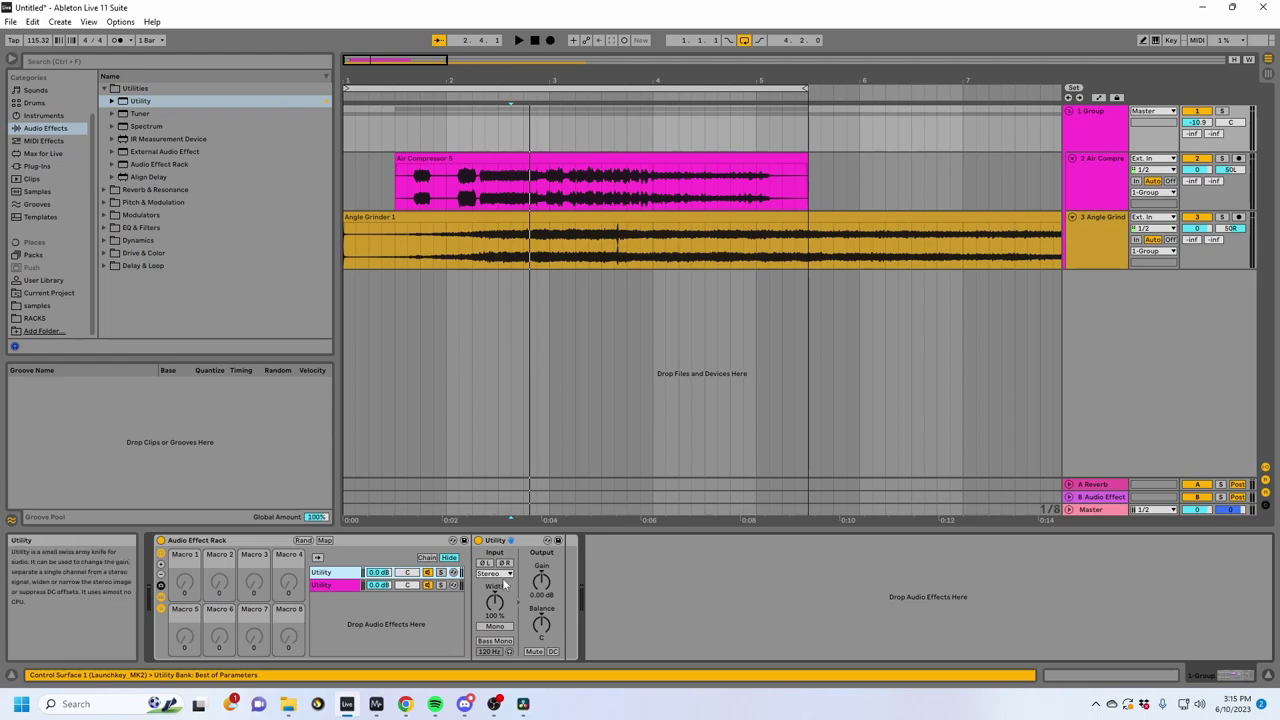
Step: Set the first chain's Utility channel mode to Left and the second chain's to Right
left_click(330, 572, "shift")
left_click(494, 573)
left_click(492, 584)
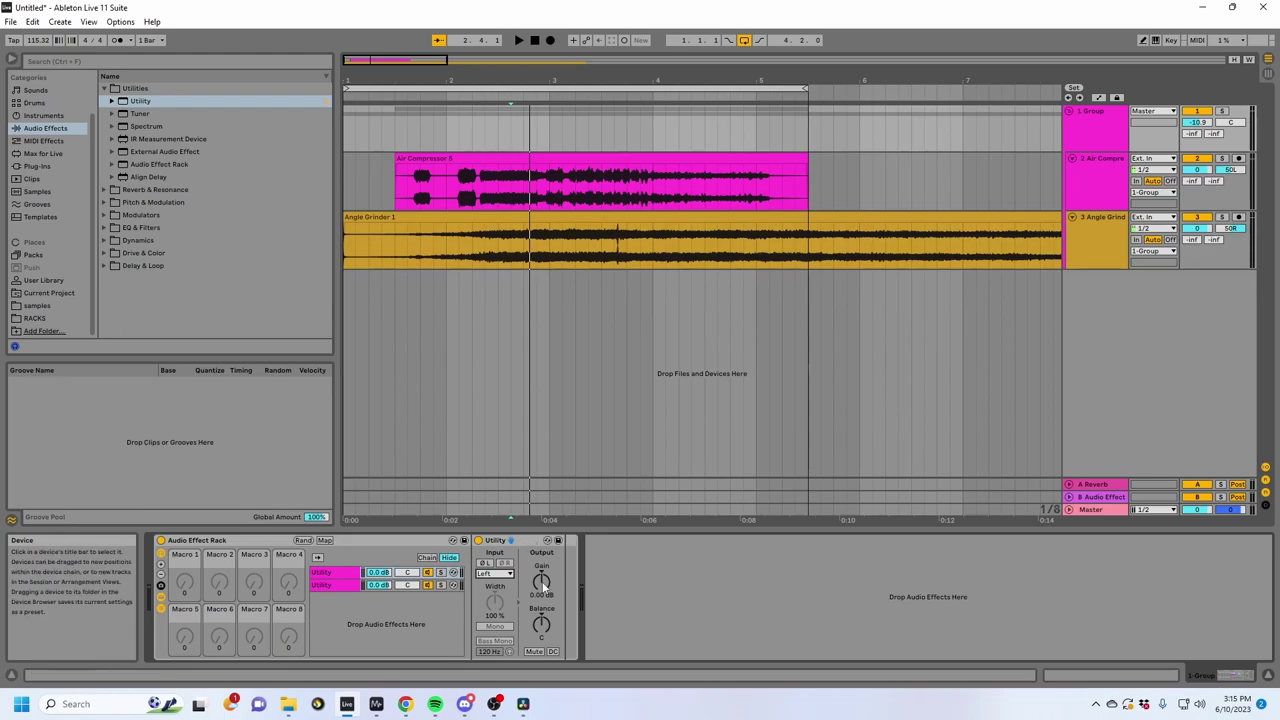
left_click(495, 573)
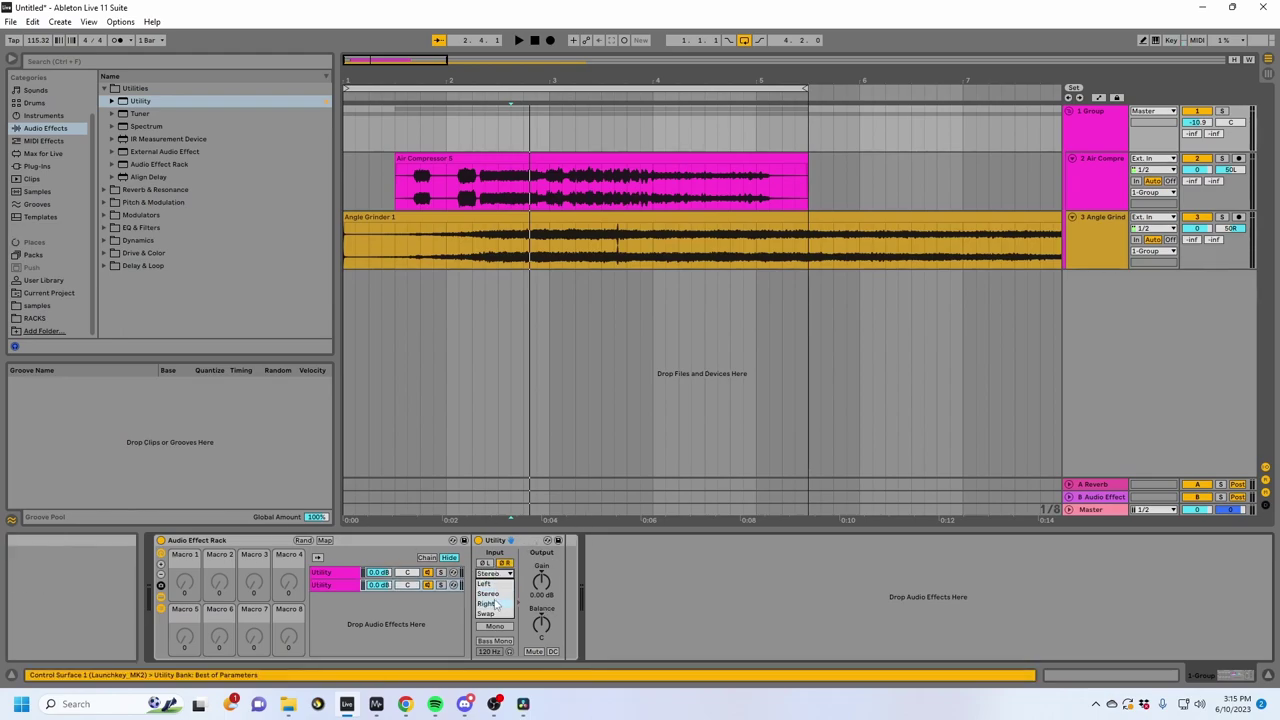
left_click(490, 603)
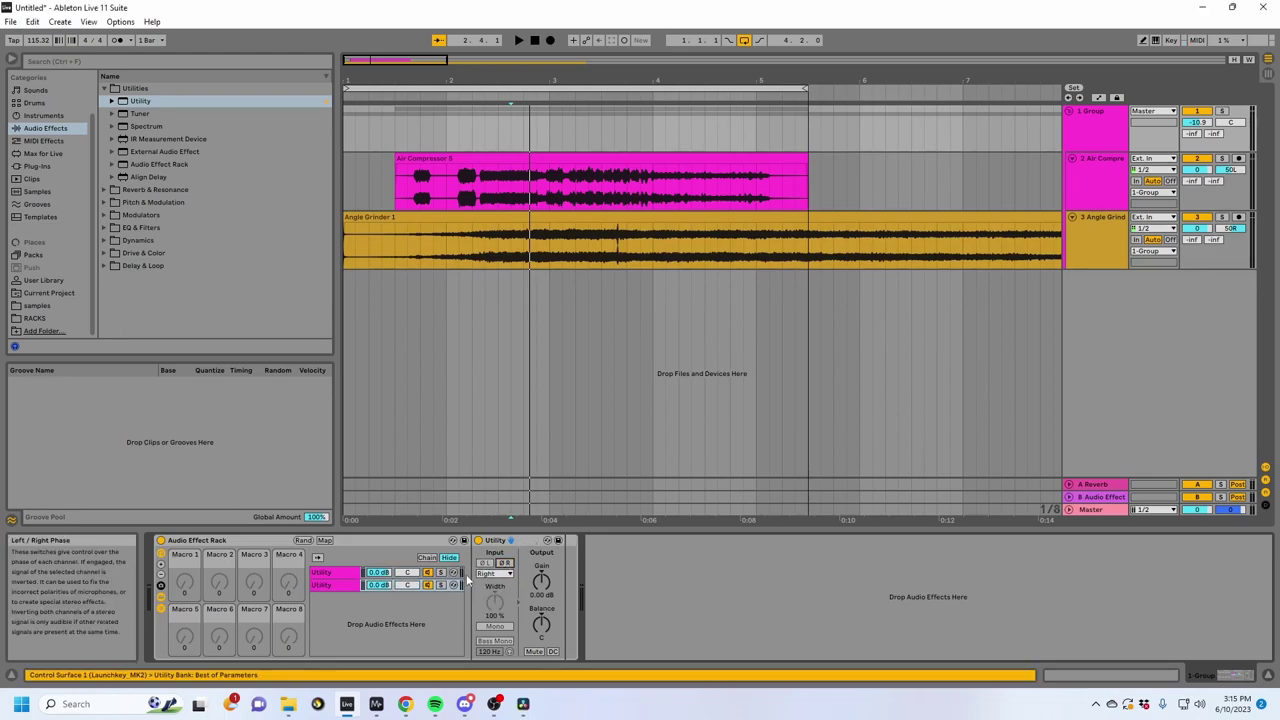
Step: Rename the rack's first chain Left and its second chain Right
left_click(338, 574)
key("ctrl+r")
type("Left")
left_click(327, 586)
key("ctrl+r")
type("Right")
Step: Map the Left chain's pan to Macro 1 and the Right chain's pan to Macro 2
left_click(325, 540)
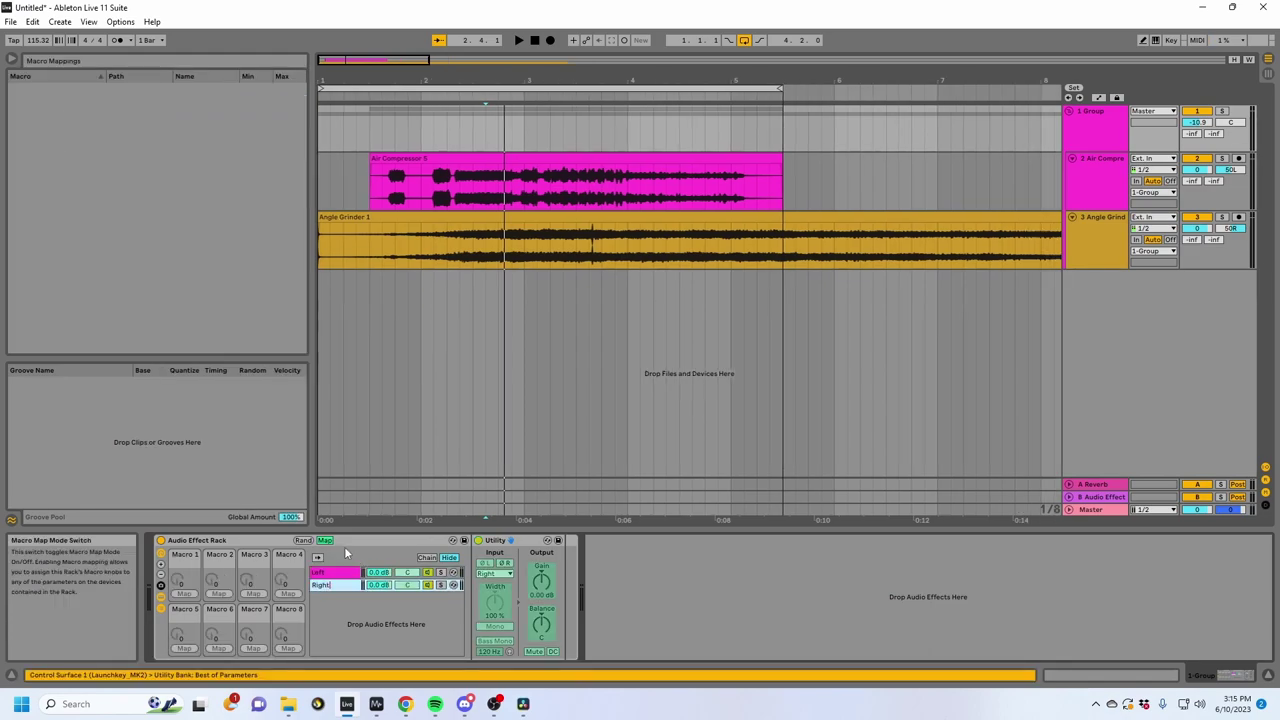
left_click(393, 574)
left_click(184, 593)
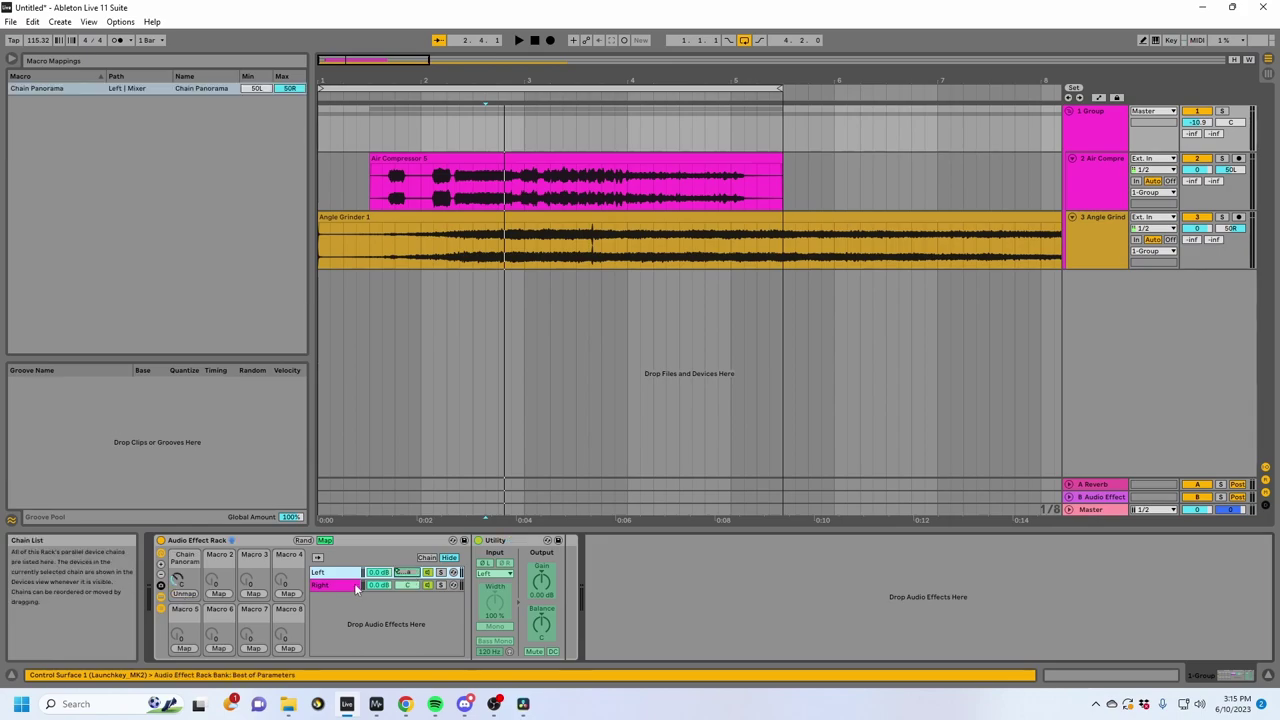
left_click(406, 585)
left_click(218, 593)
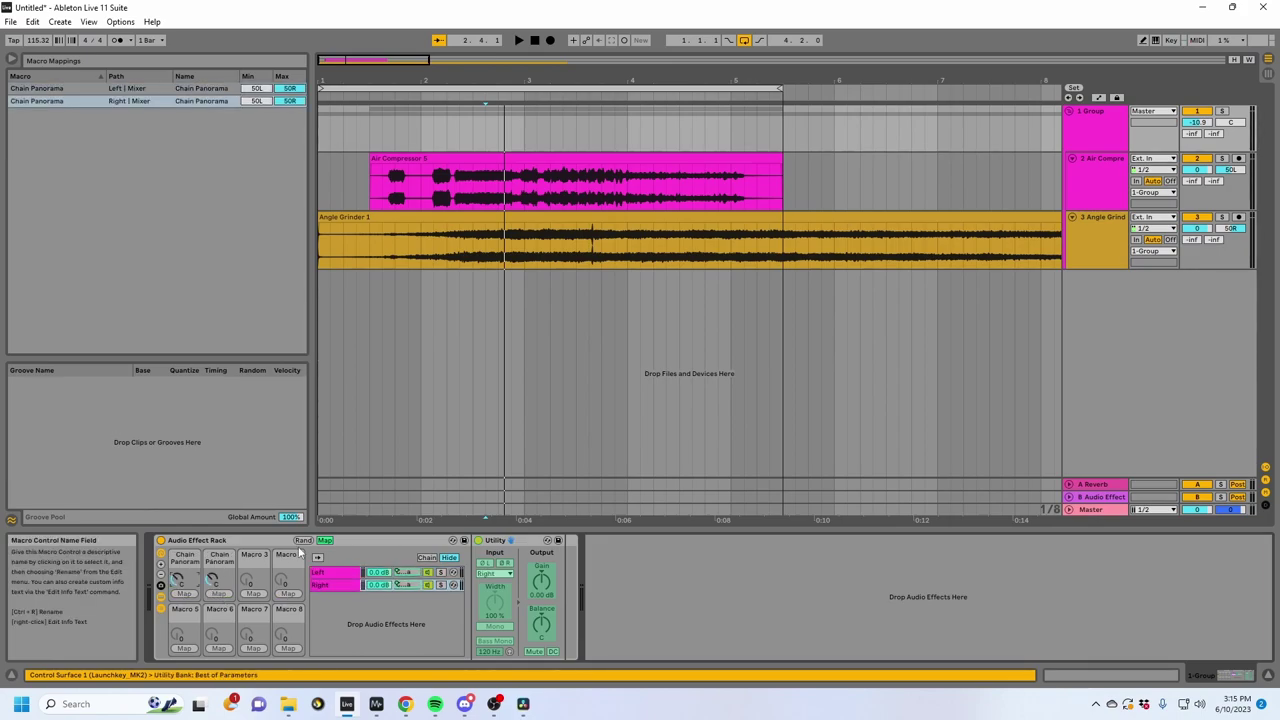
Step: Leave macro mapping and rename the two mapped macros Left and Right
left_click(325, 540)
key("ctrl+r")
type("Leeft")
left_click(224, 556)
key("ctrl+r")
type("R")
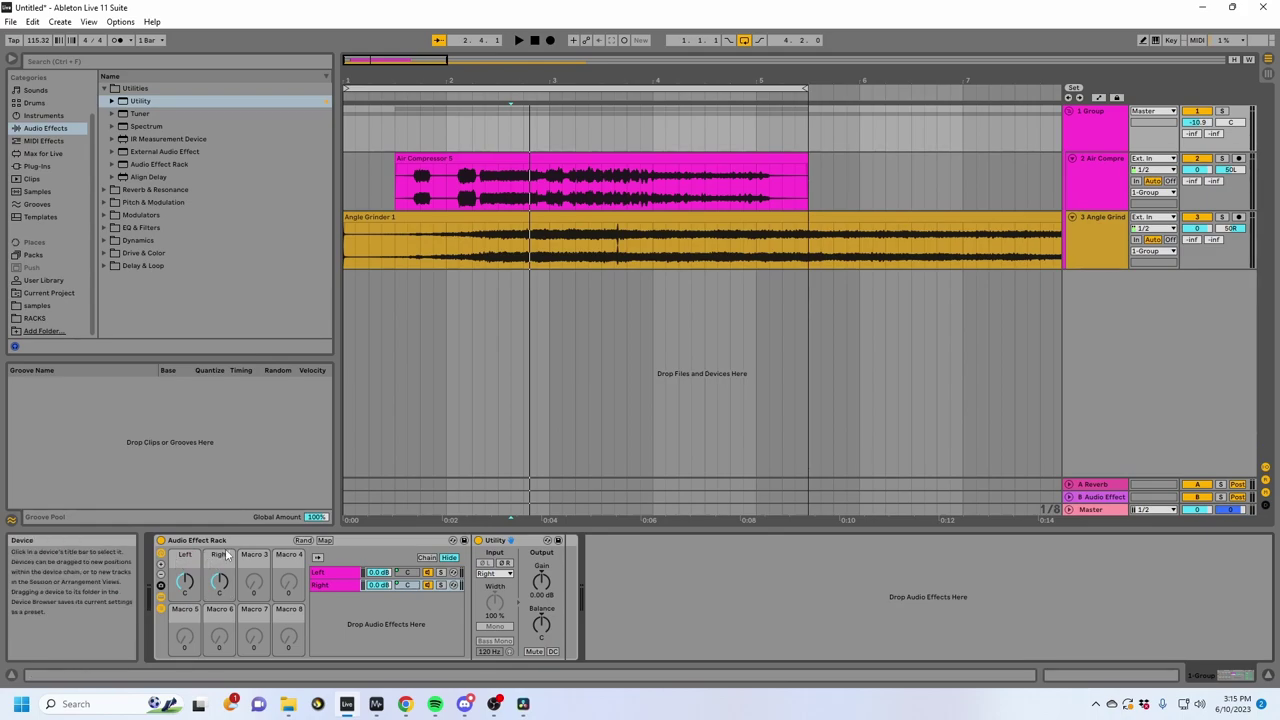
Step: Sweep the Left and Right macros between 50L and 50R during playback, ending with Left at 50L and Right at 50R
left_click_drag(185, 582, 220, 490)
key("space")
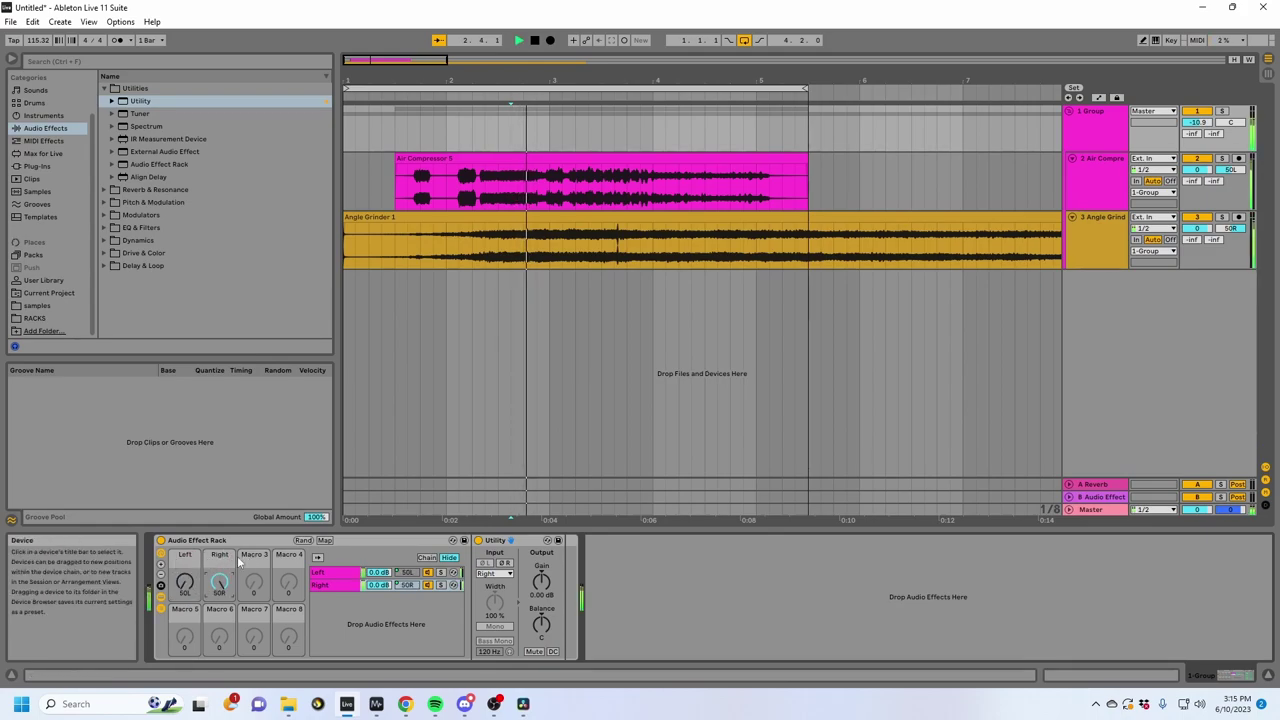
left_click_drag(220, 582, 185, 475)
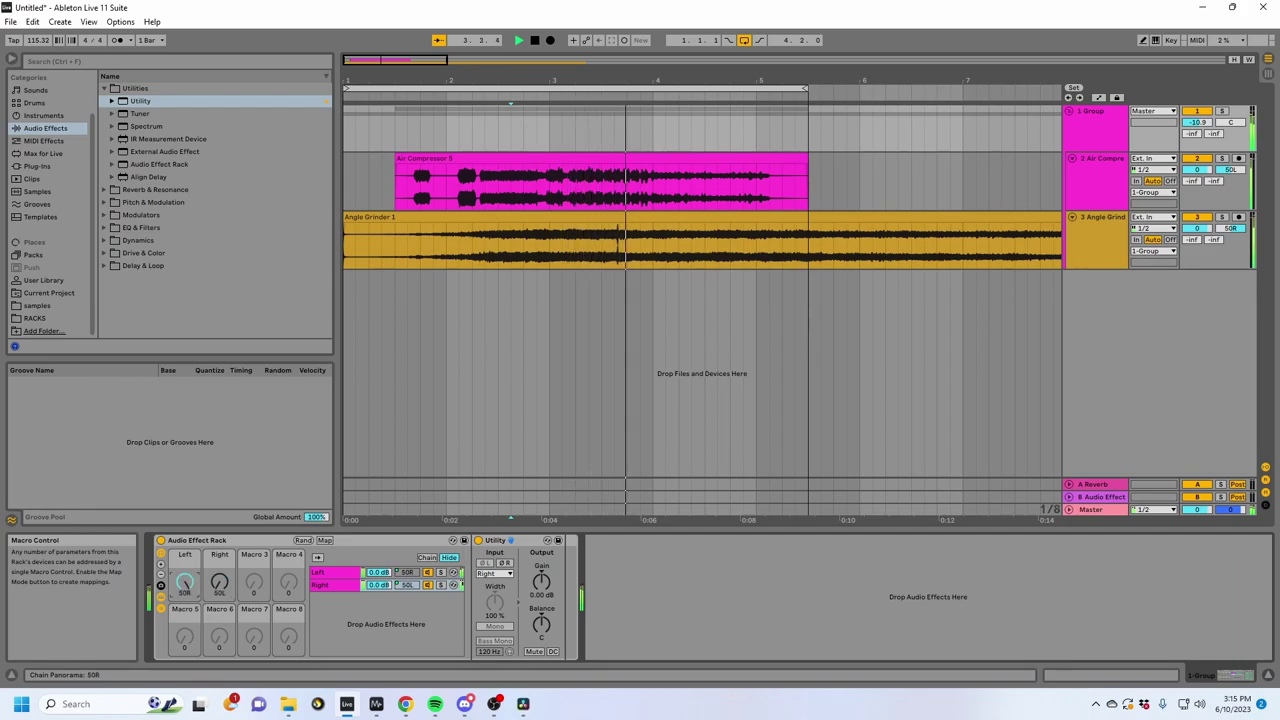
left_click(453, 133)
key("space")
key("space")
left_click_drag(220, 582, 220, 475)
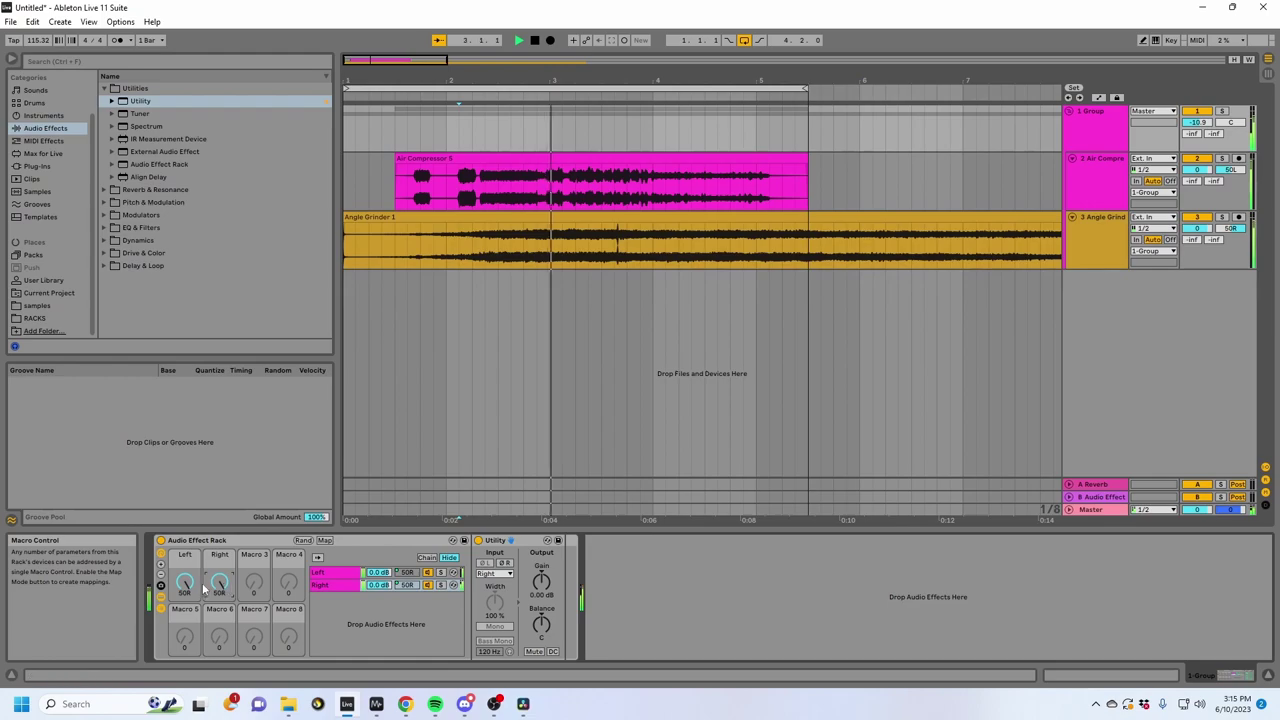
left_click_drag(184, 582, 219, 650)
left_click_drag(219, 590, 219, 560)
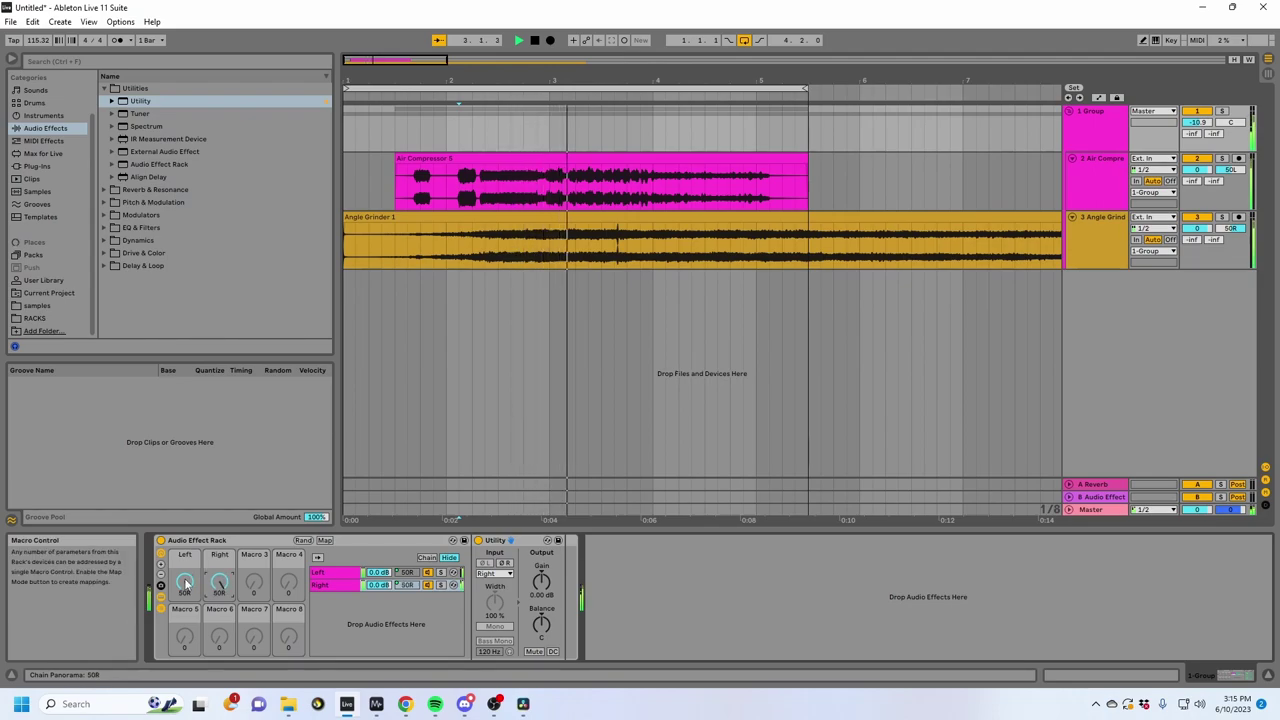
Step: Automate the Left macro from 50L to 50R and the Right macro from 50R to 50L between 2.1.3 and bar 3
key("a")
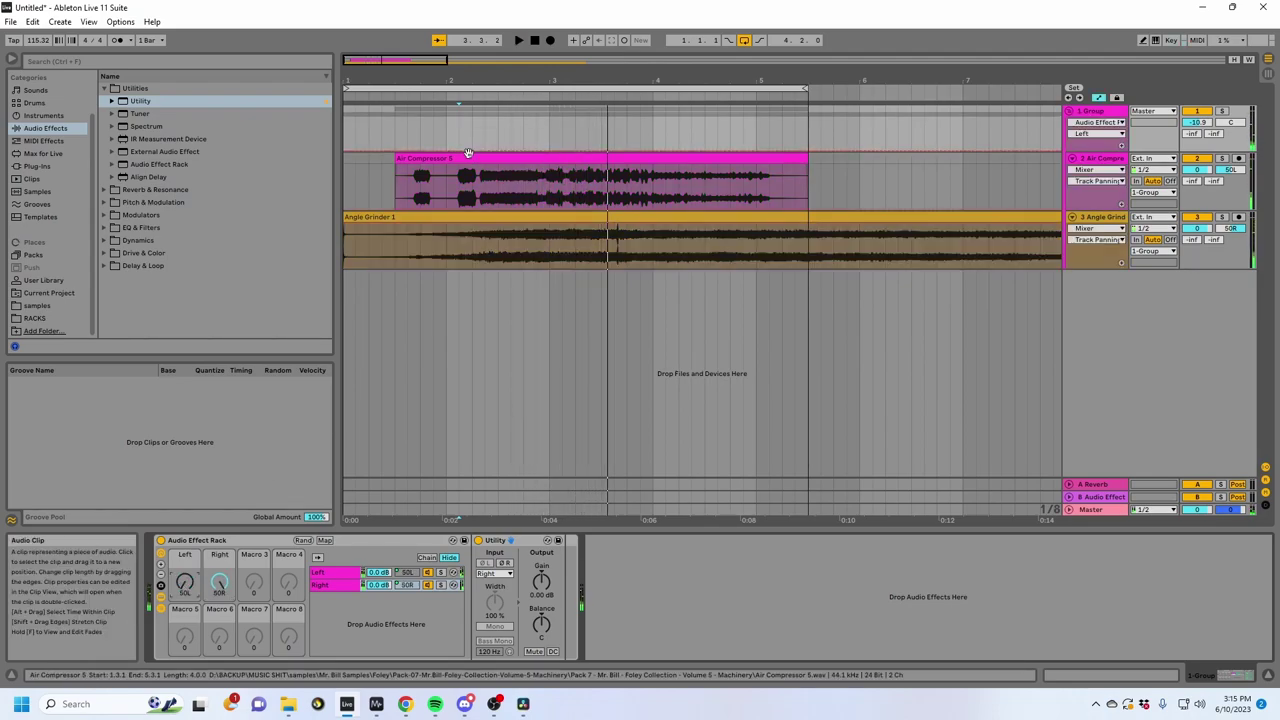
left_click(467, 151)
left_click_drag(514, 151, 549, 118)
left_click(230, 585)
left_click(460, 117)
left_click_drag(513, 117, 549, 151)
Step: Play the automated channel swap repeatedly from 2.1.3 to hear the two sides cross over
key("space")
left_click(460, 147)
key("space")
key("space")
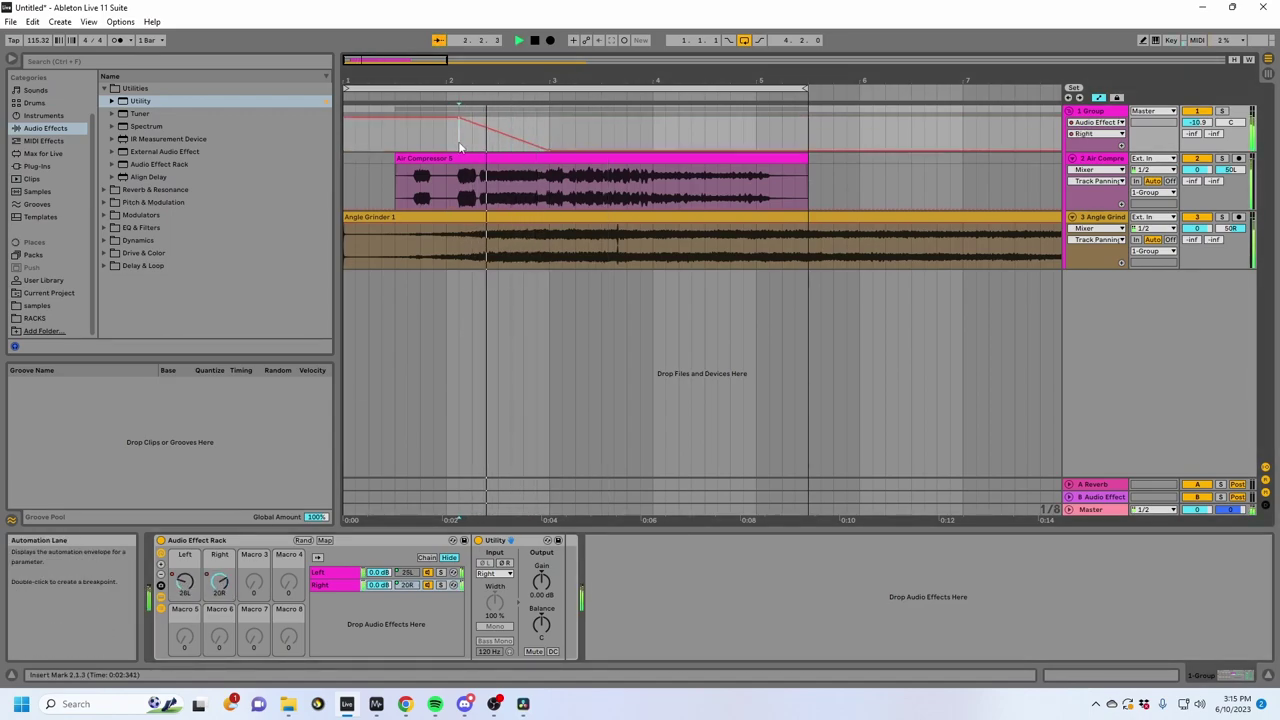
key("space")
key("space")
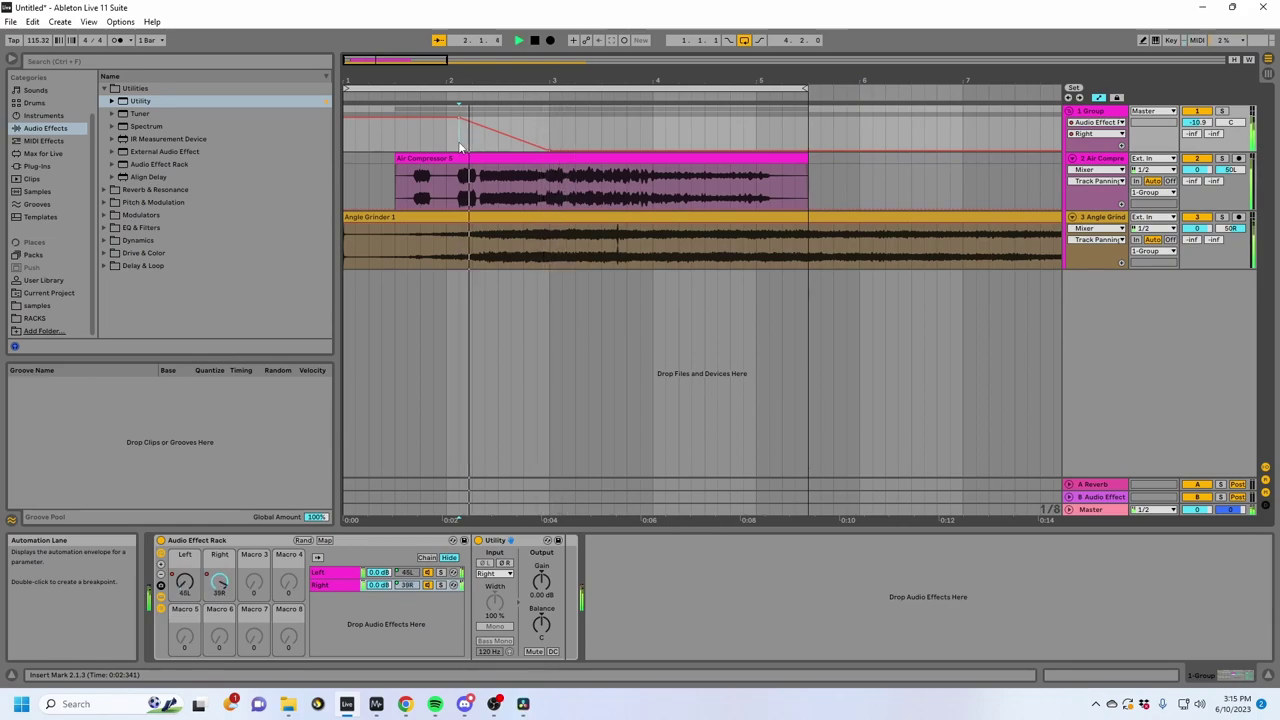
key("space")
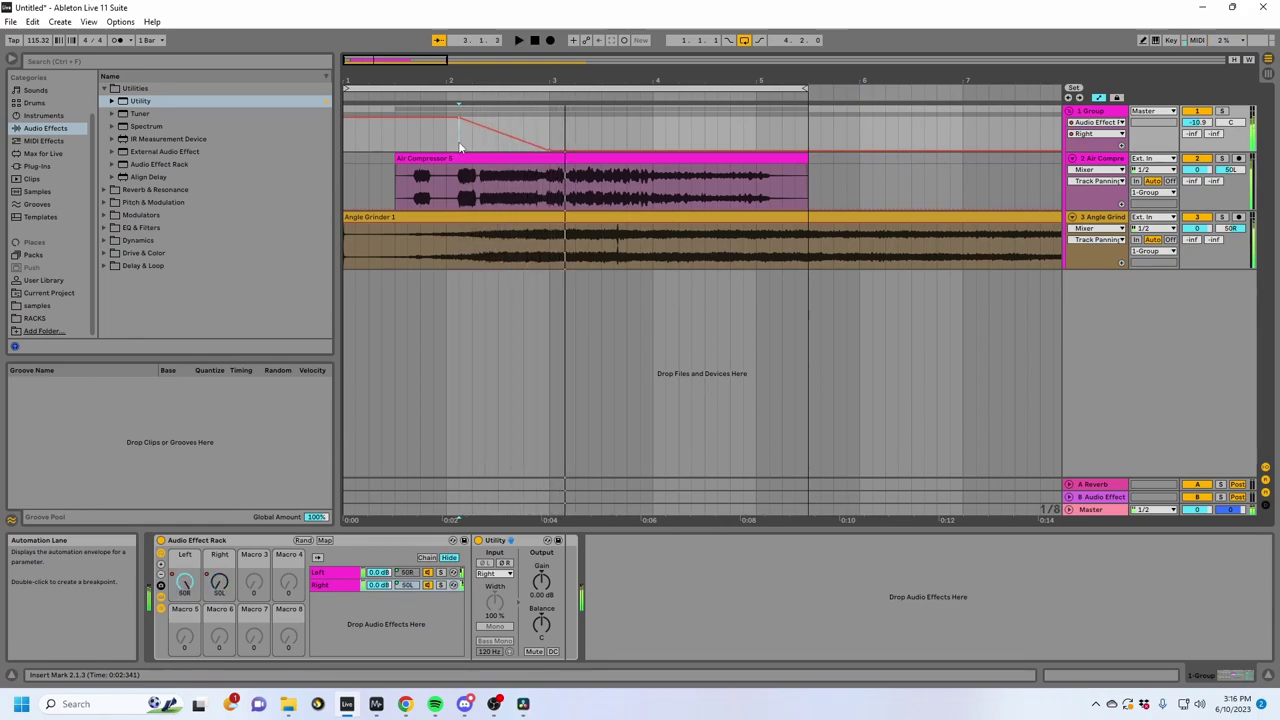
Step: Deactivate and fold the Audio Effect Rack, and add a Utility after it
left_click(175, 541)
double_click(176, 541)
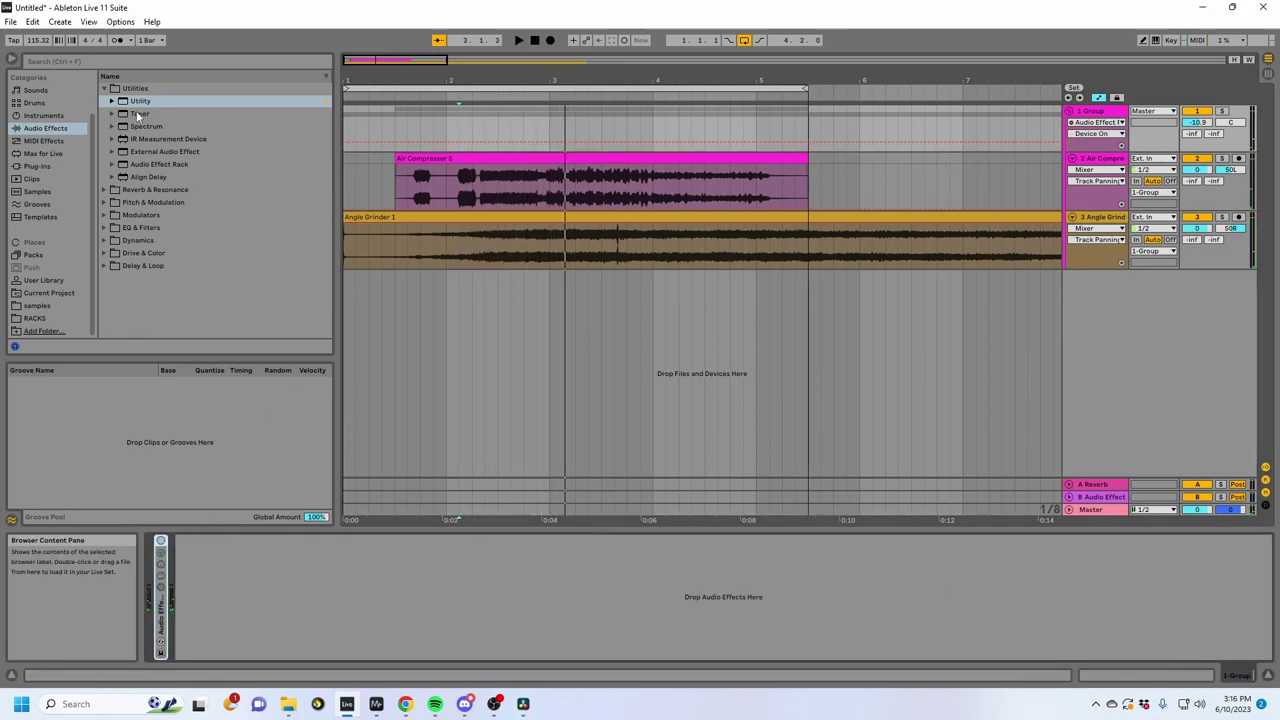
double_click(140, 101)
left_click(202, 575)
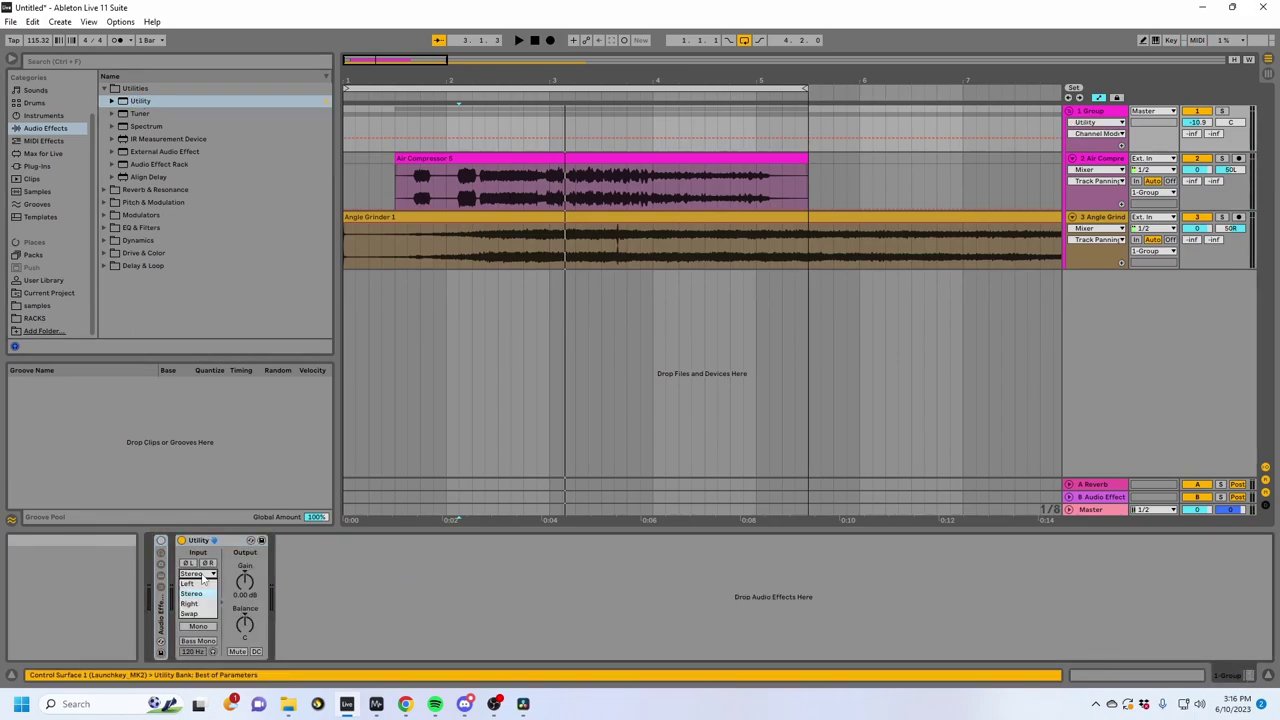
left_click(197, 615)
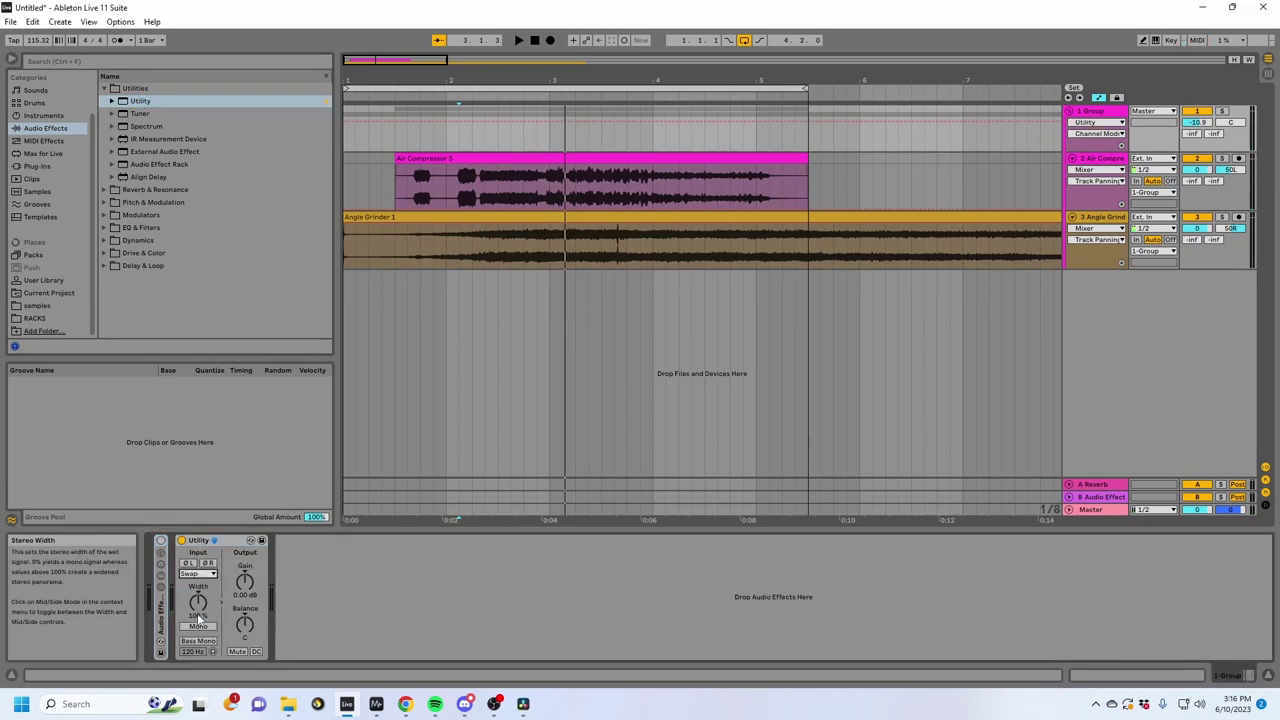
left_click(181, 540)
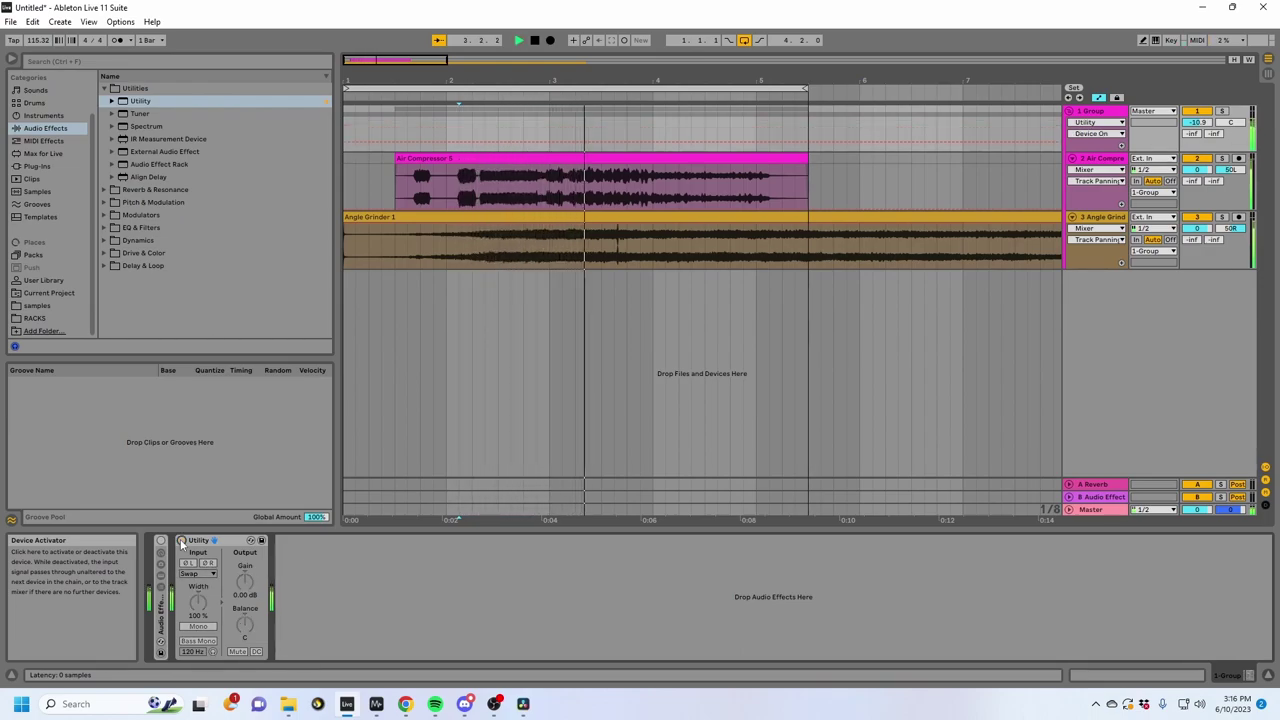
Step: Reactivate the Audio Effect Rack, switch off and fold the Utility, and unfold the rack for a short playback
left_click(181, 540)
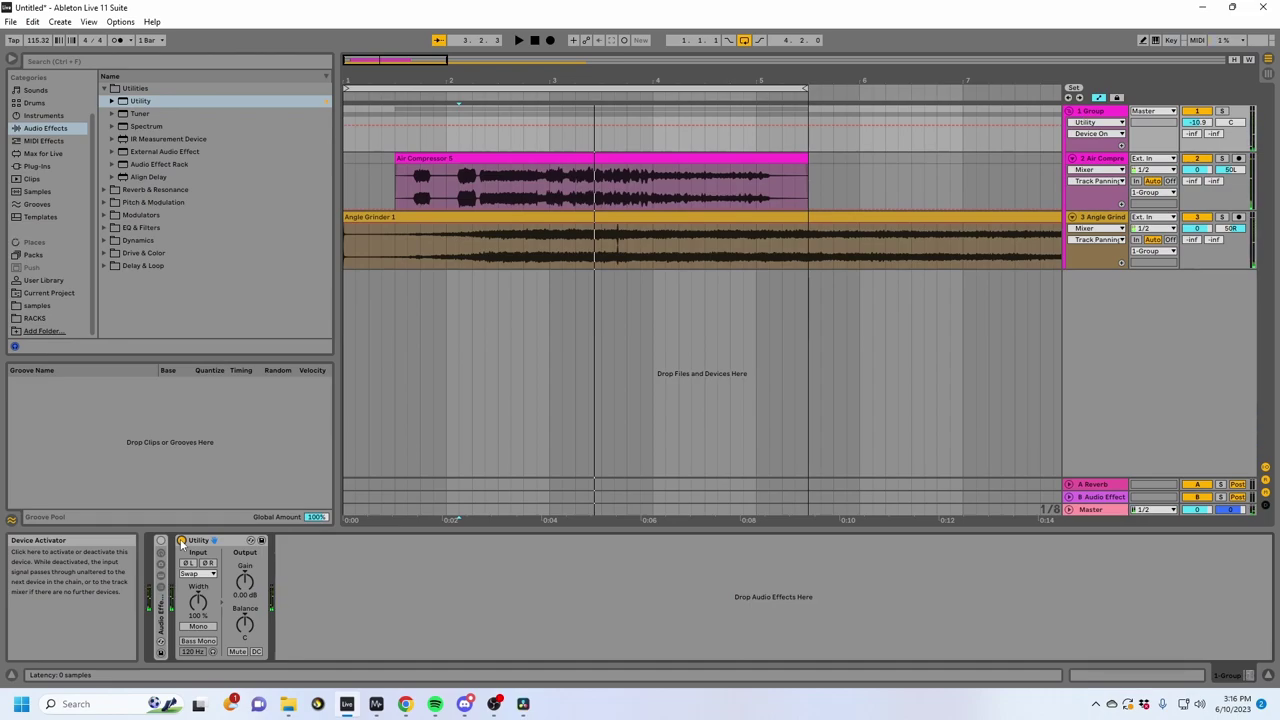
left_click(161, 540)
left_click(182, 541)
double_click(197, 541)
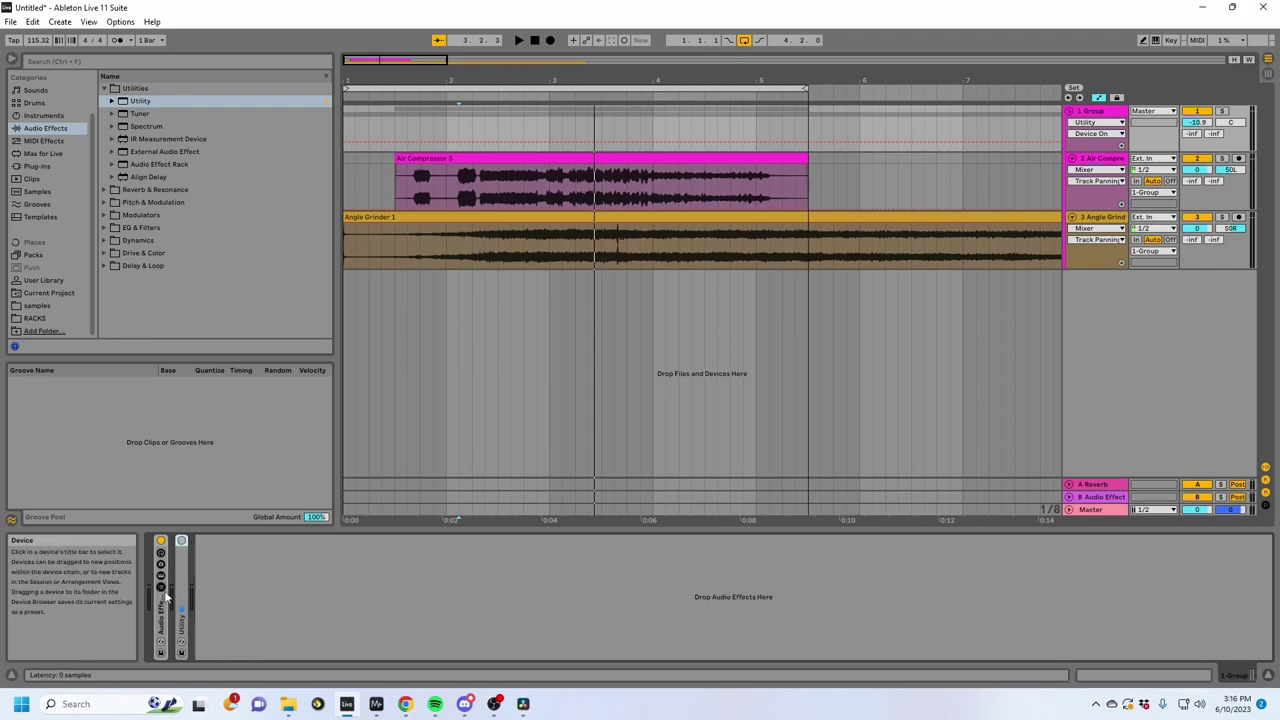
double_click(162, 602)
key("space")
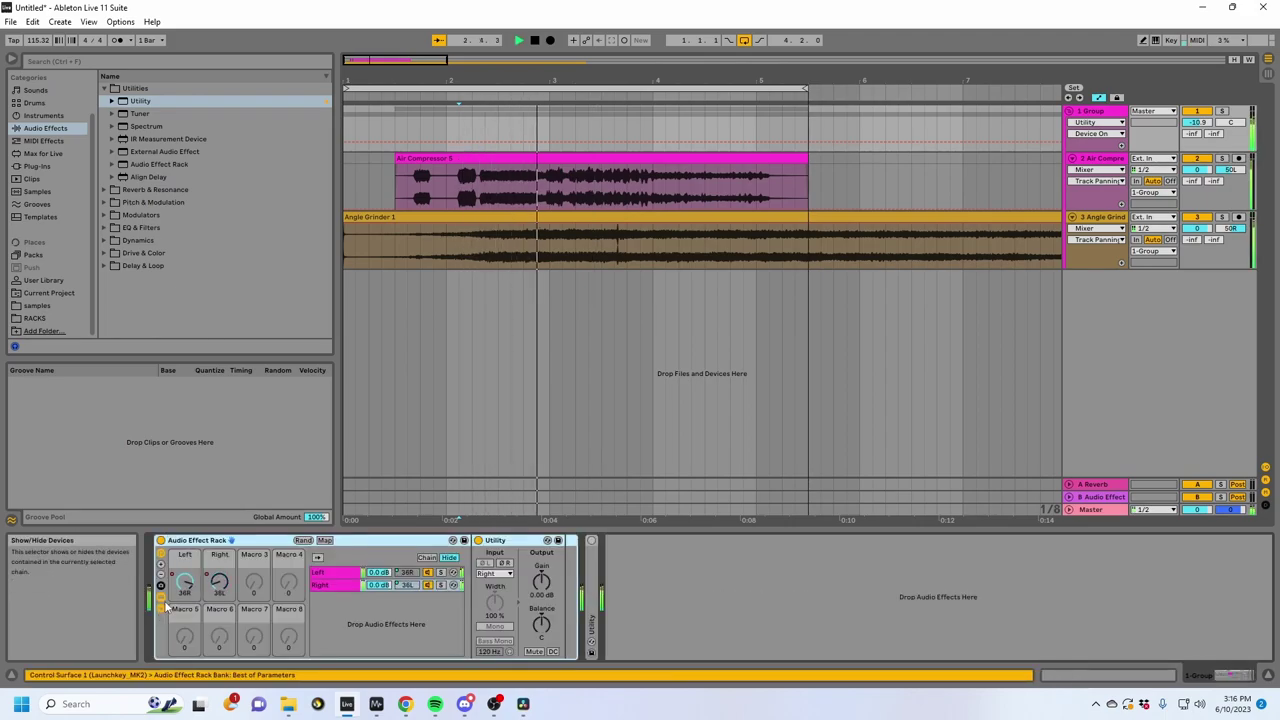
key("space")
Step: Inspect the Left macro's automation envelope on the group track, and hide the automation lanes
left_click(189, 585)
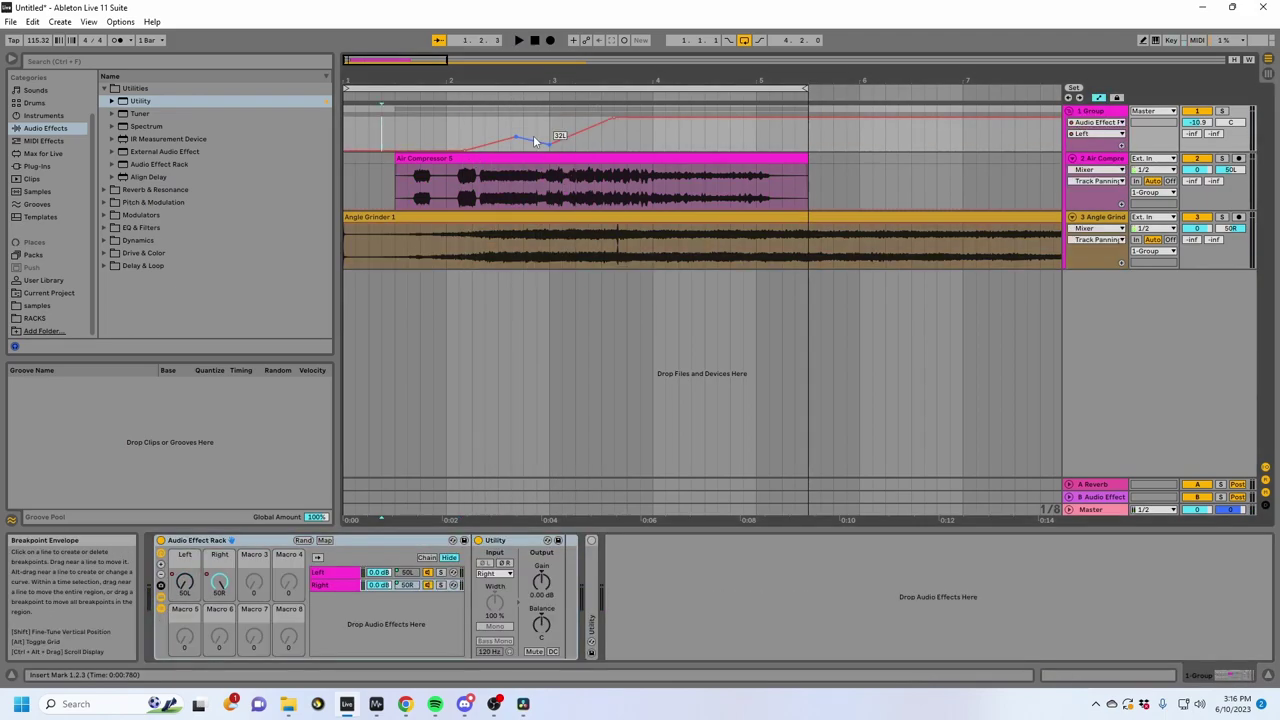
left_click(551, 120)
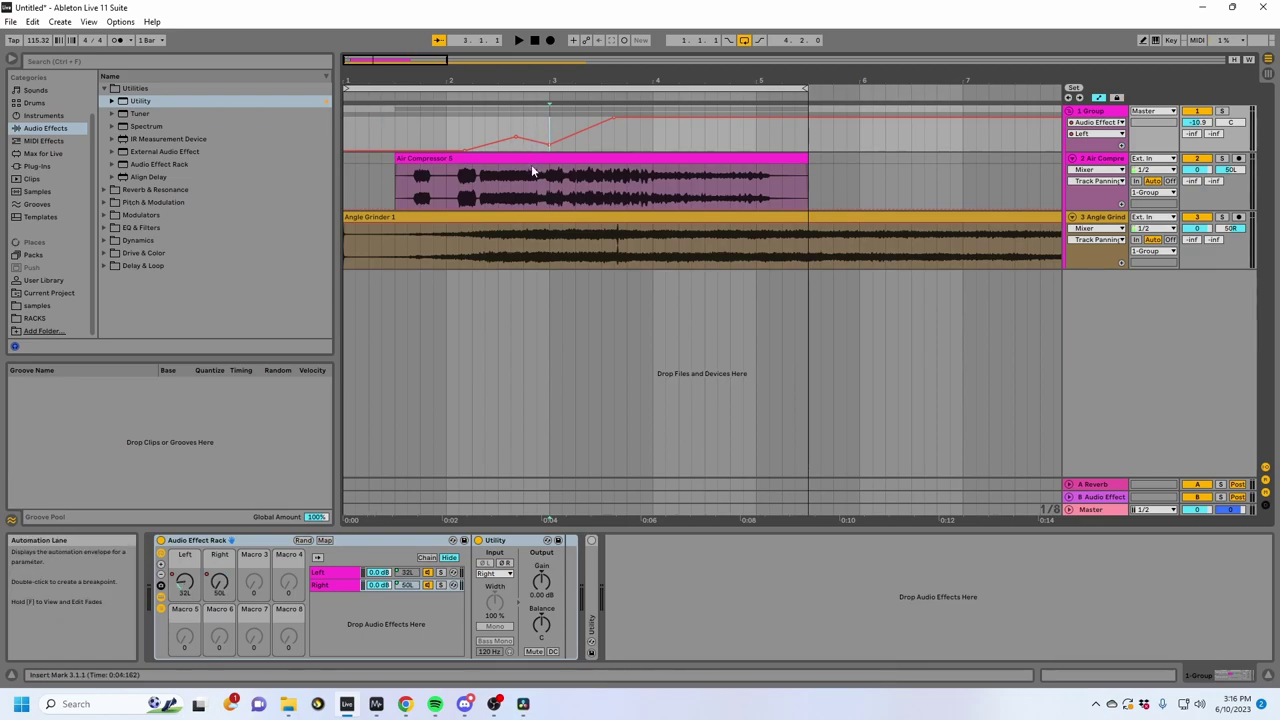
left_click(808, 246)
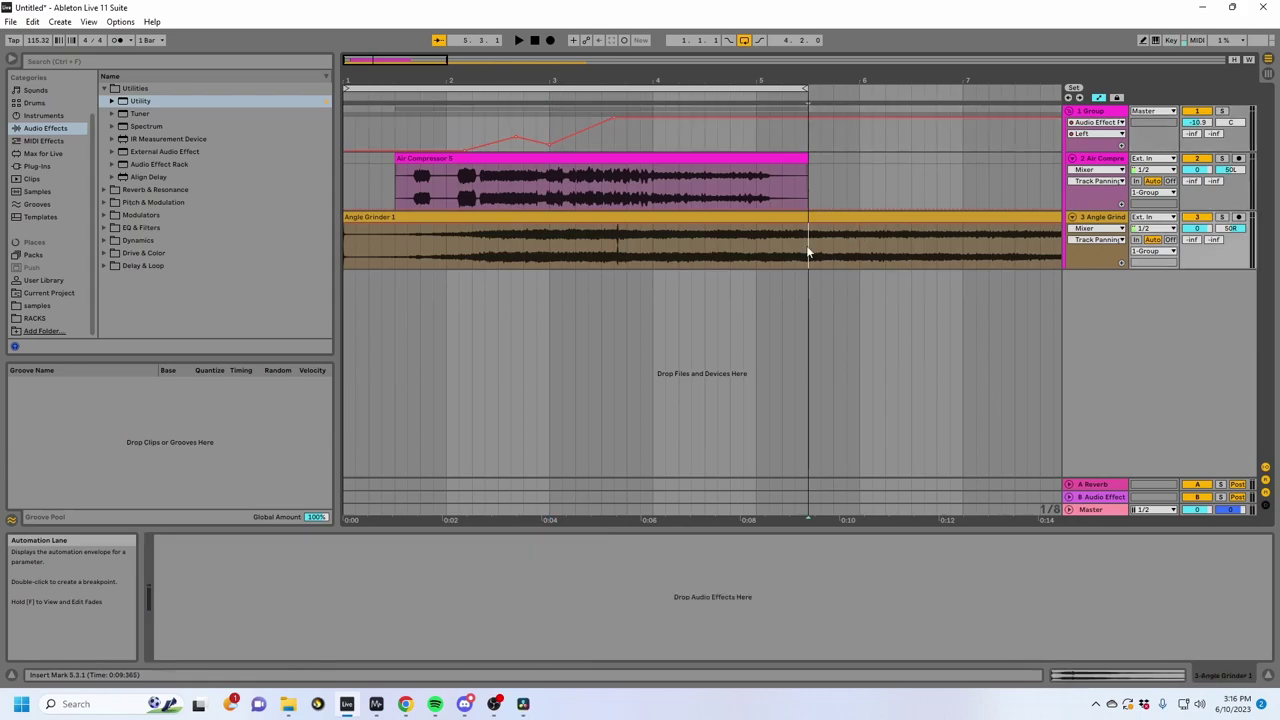
key("a")
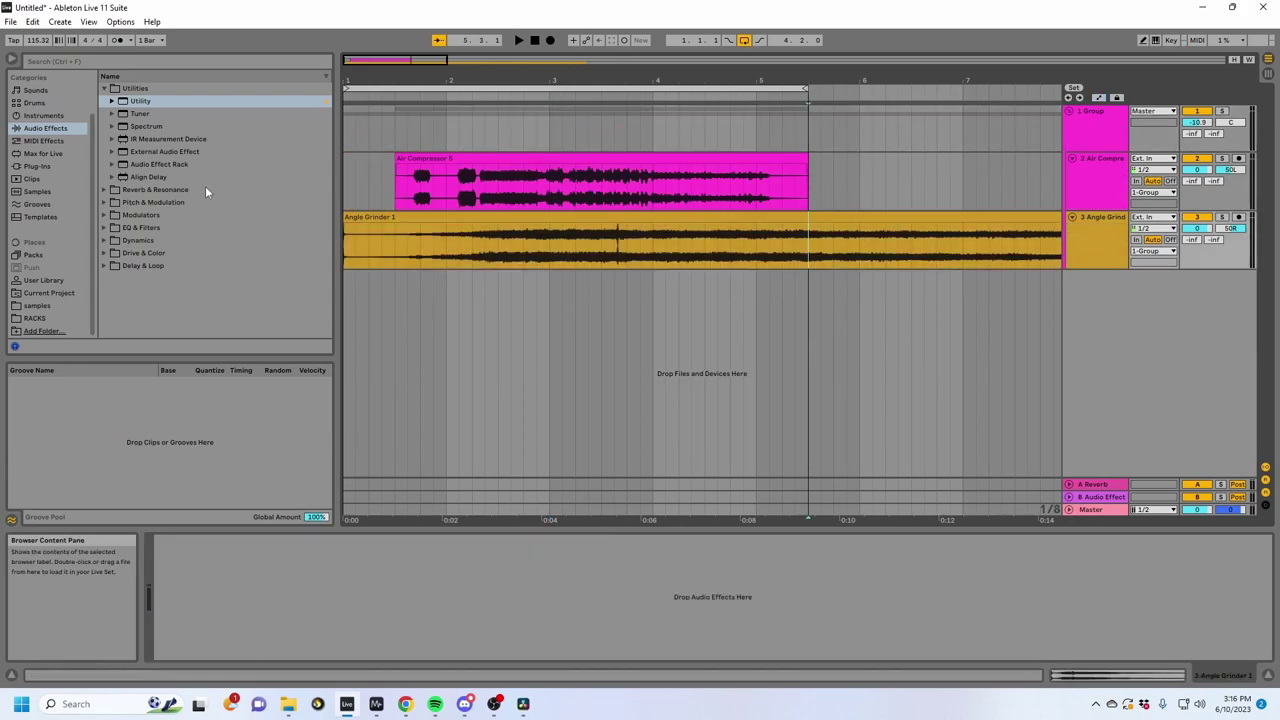
Step: Browse the samples folder and collapse its Foley subfolder under Mr. Bill Samples
left_click(40, 305)
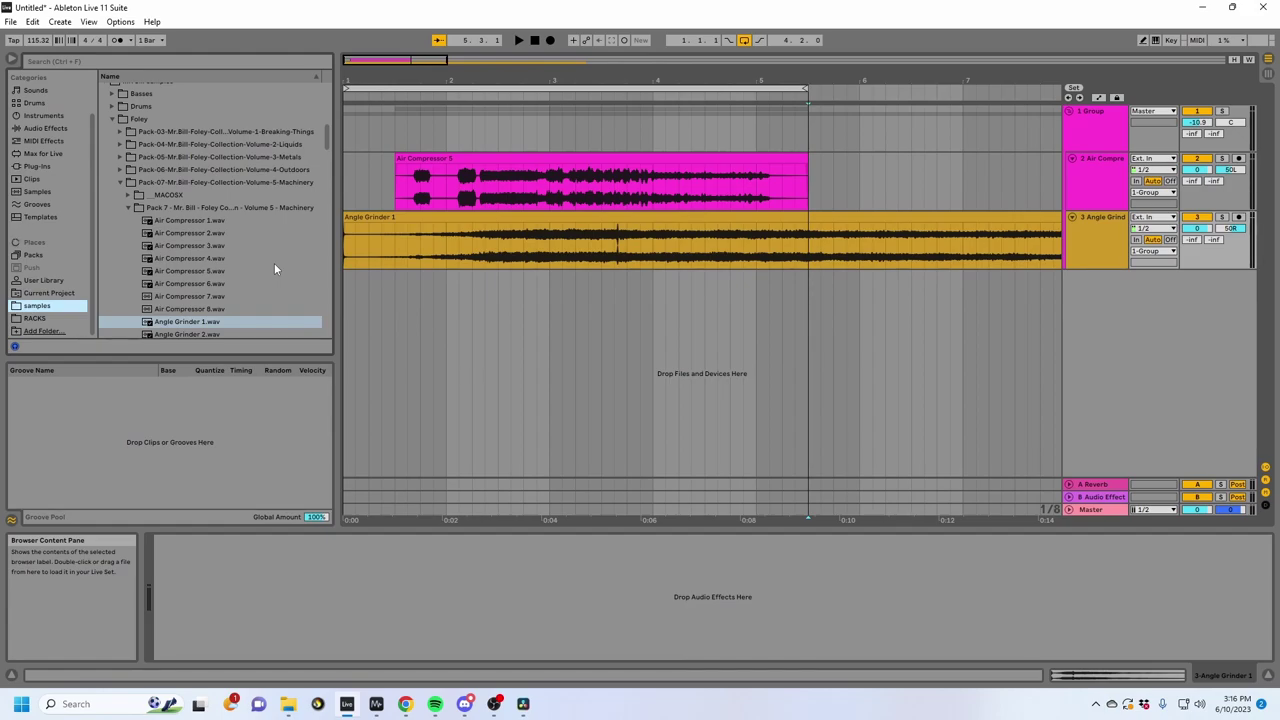
scroll(274, 263, "up", 1)
left_click(112, 199)
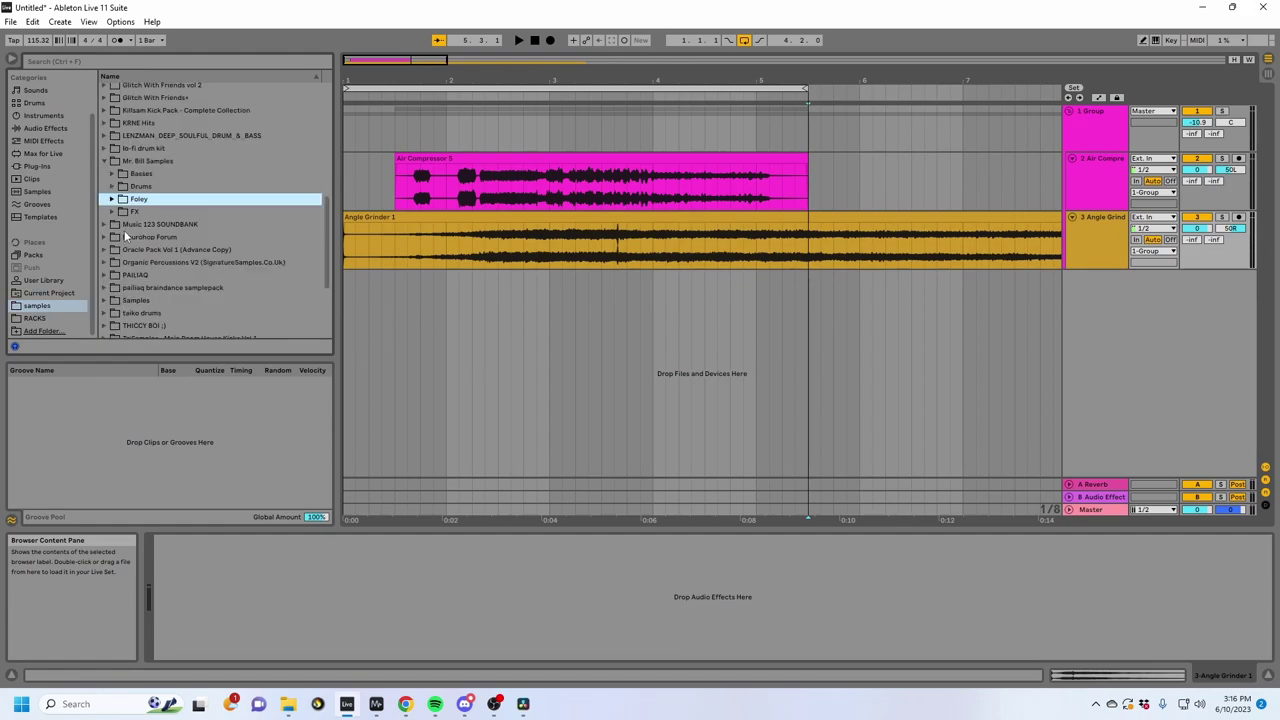
scroll(125, 237, "down", 2)
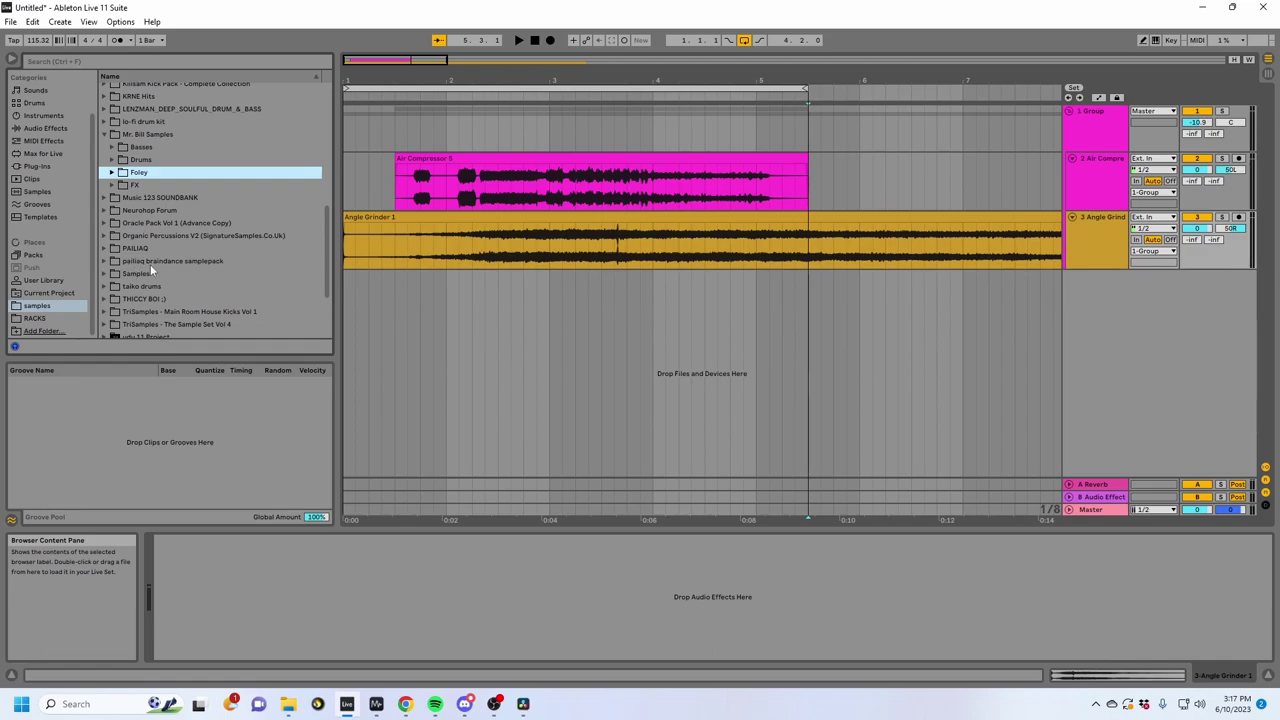
Step: Set the group track rack's Left macro to 50R and its Right macro to 50L
left_click(400, 236)
left_click_drag(406, 81, 382, 66)
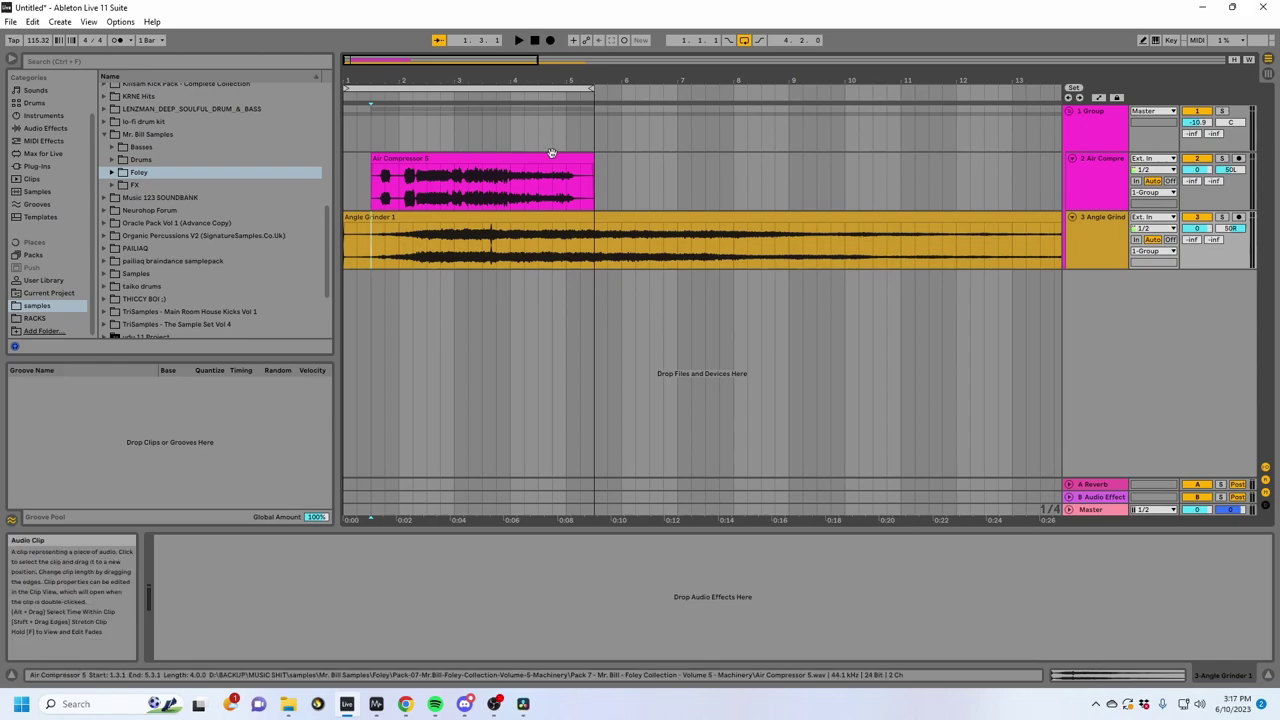
left_click(412, 130)
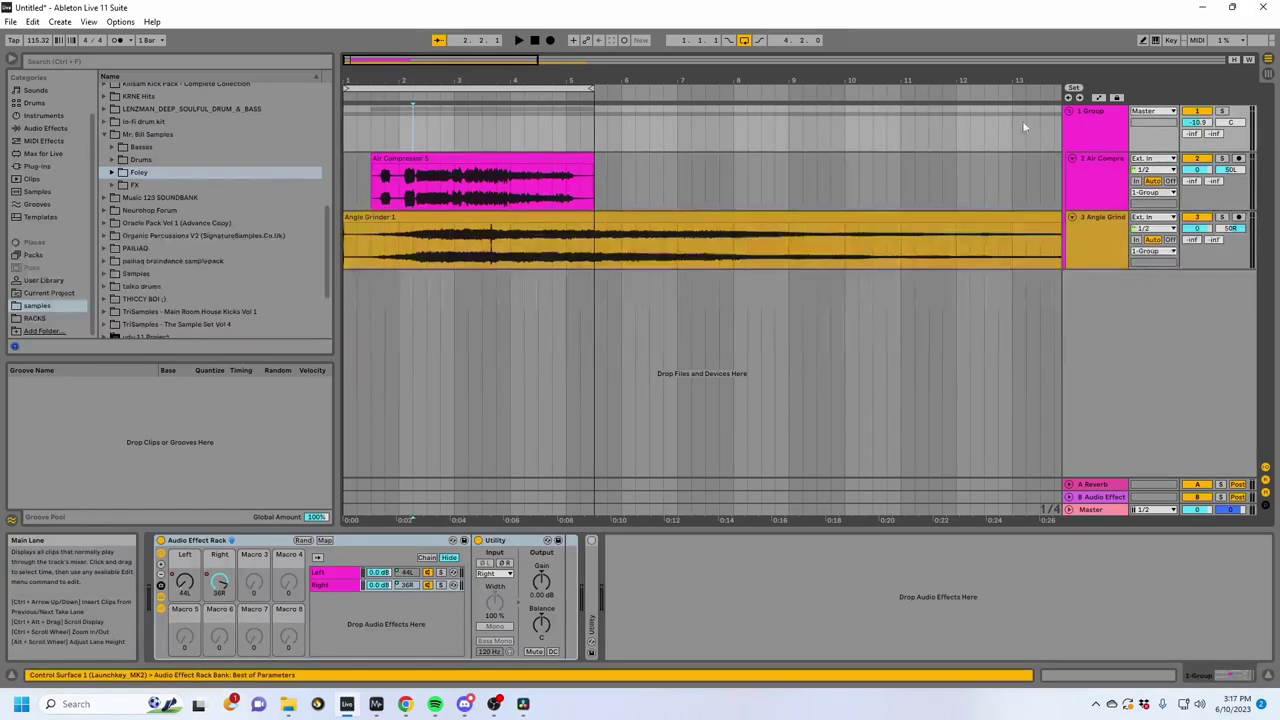
left_click(1080, 108)
mouse_move(217, 587)
left_mouse_down()
mouse_move(217, 560)
mouse_move(184, 606)
mouse_move(184, 500)
mouse_move(220, 670)
left_mouse_up()
Step: Play the group and switch the Audio Effect Rack off and on to compare the swapped and original channels
left_click(429, 123)
key("space")
key("space")
key("space")
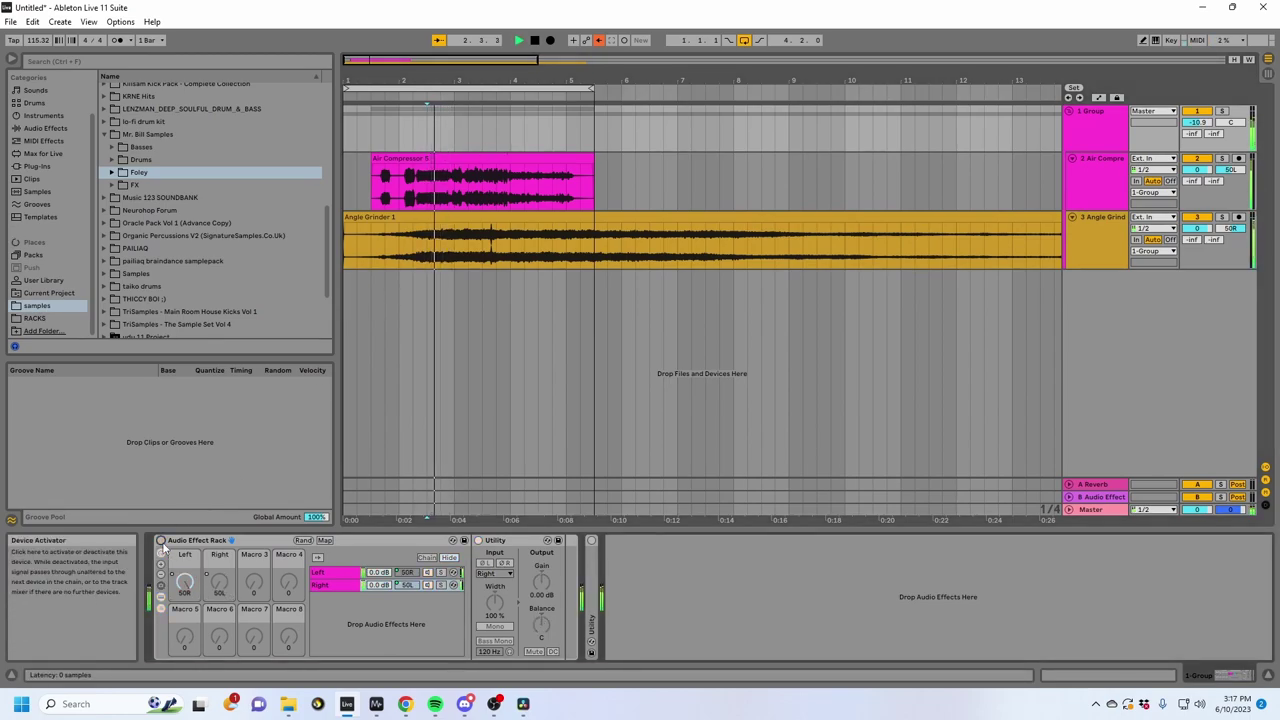
left_click(161, 541)
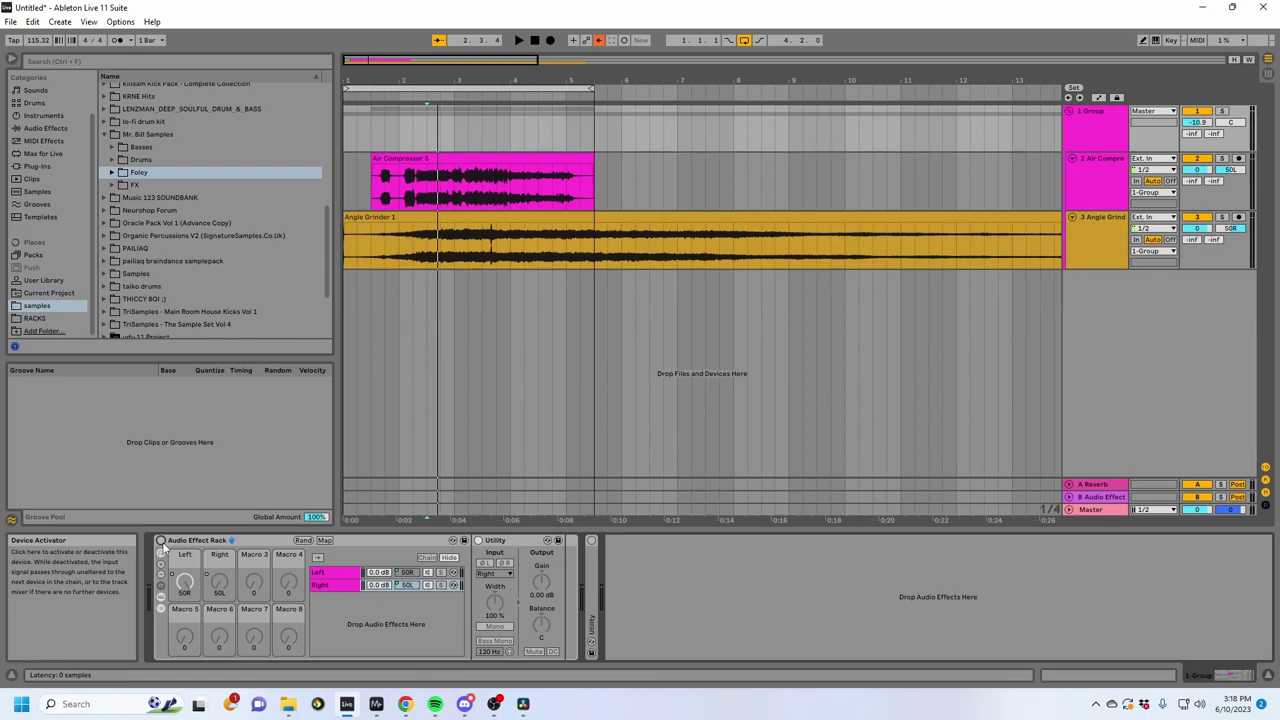
left_click(161, 540)
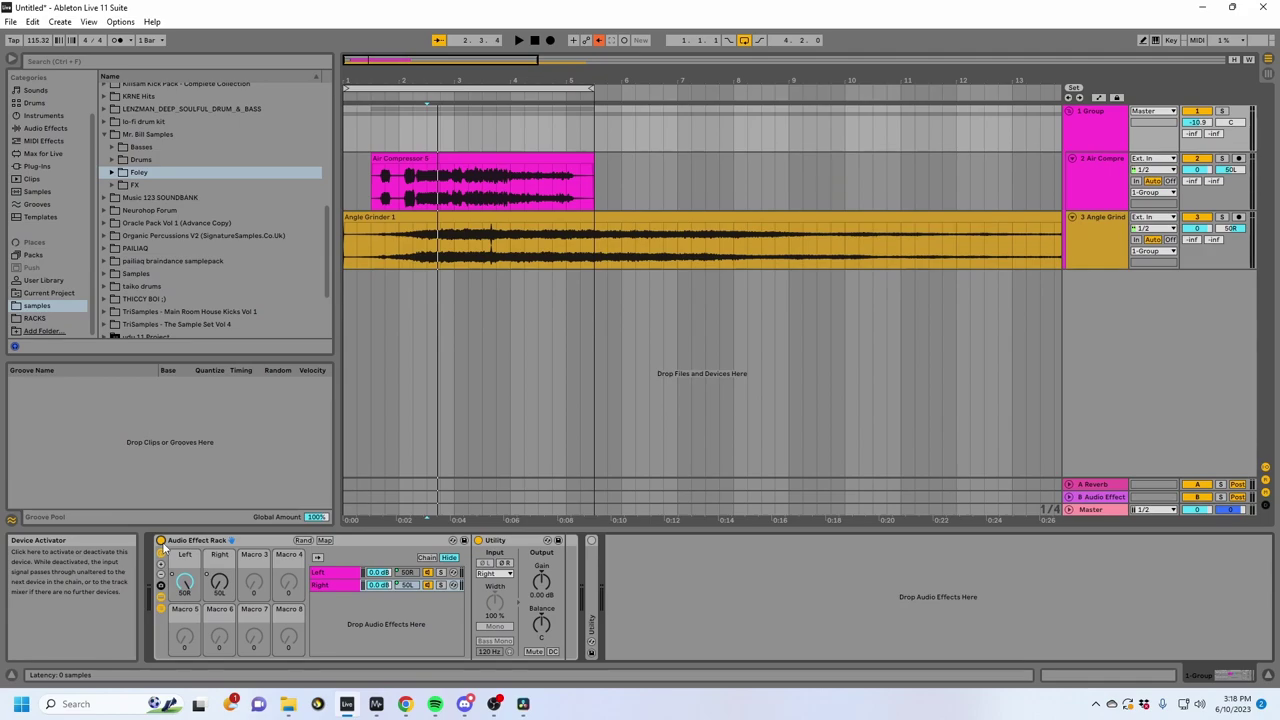
left_click(161, 540)
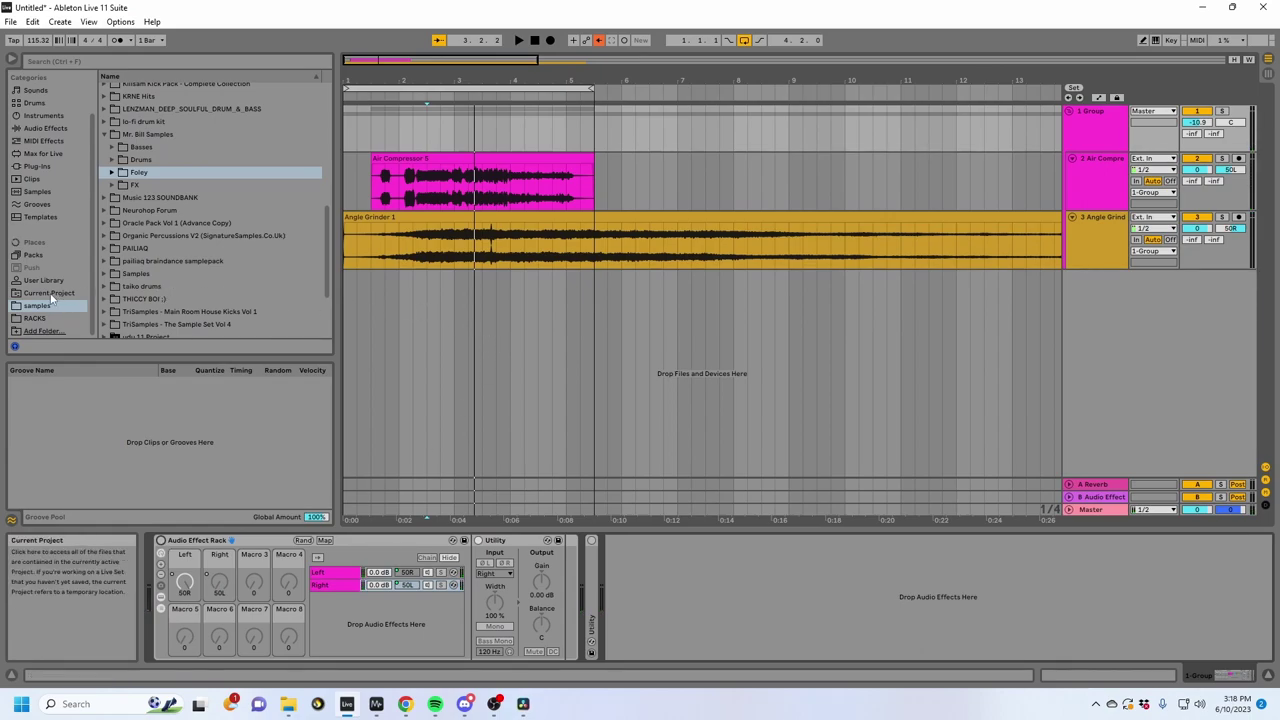
Step: Search the samples for "imperia" and place Backroom bpm90.wav on a new track at bar 1
scroll(140, 240, "up", 4)
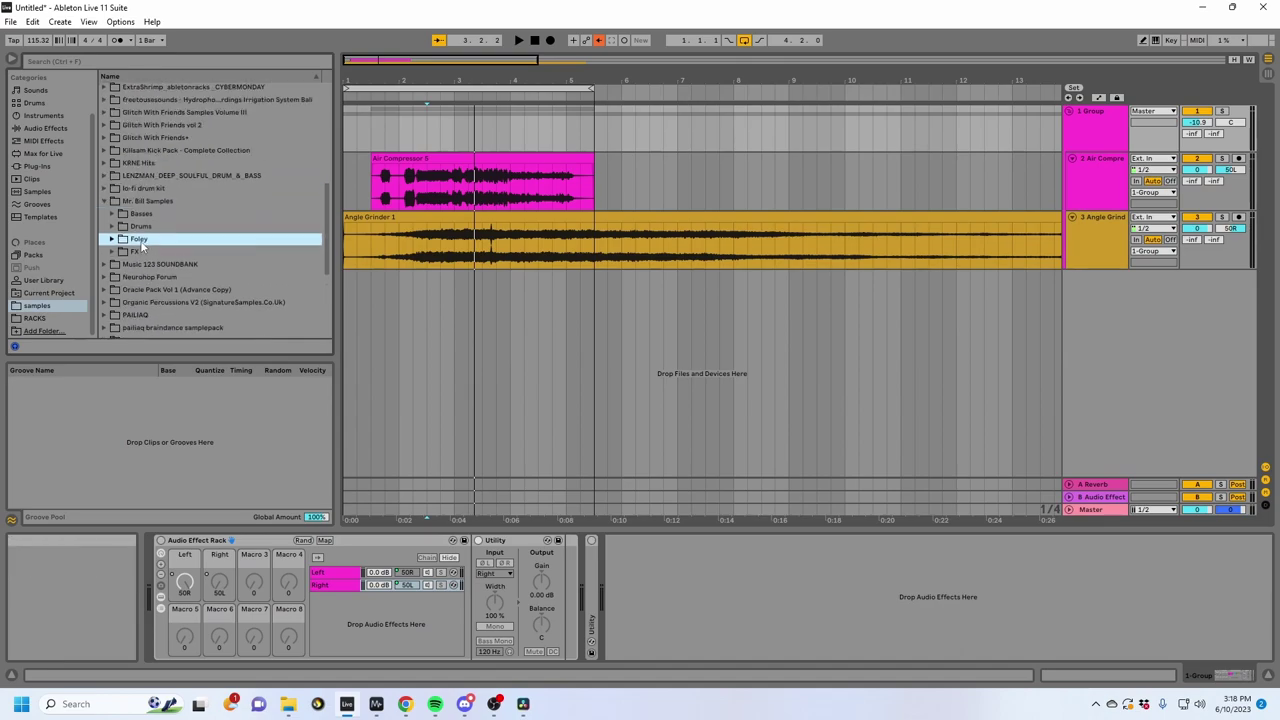
left_click(110, 62)
type("imperia")
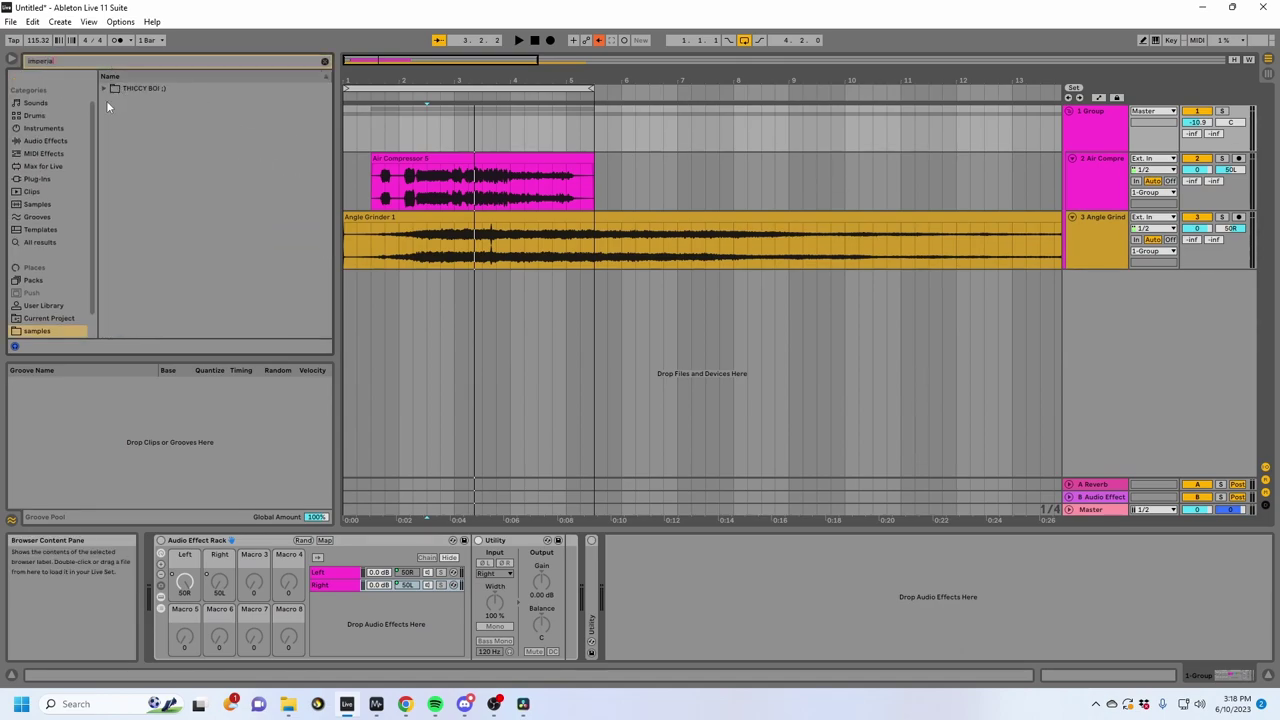
scroll(160, 180, "down", 3)
left_click(178, 149)
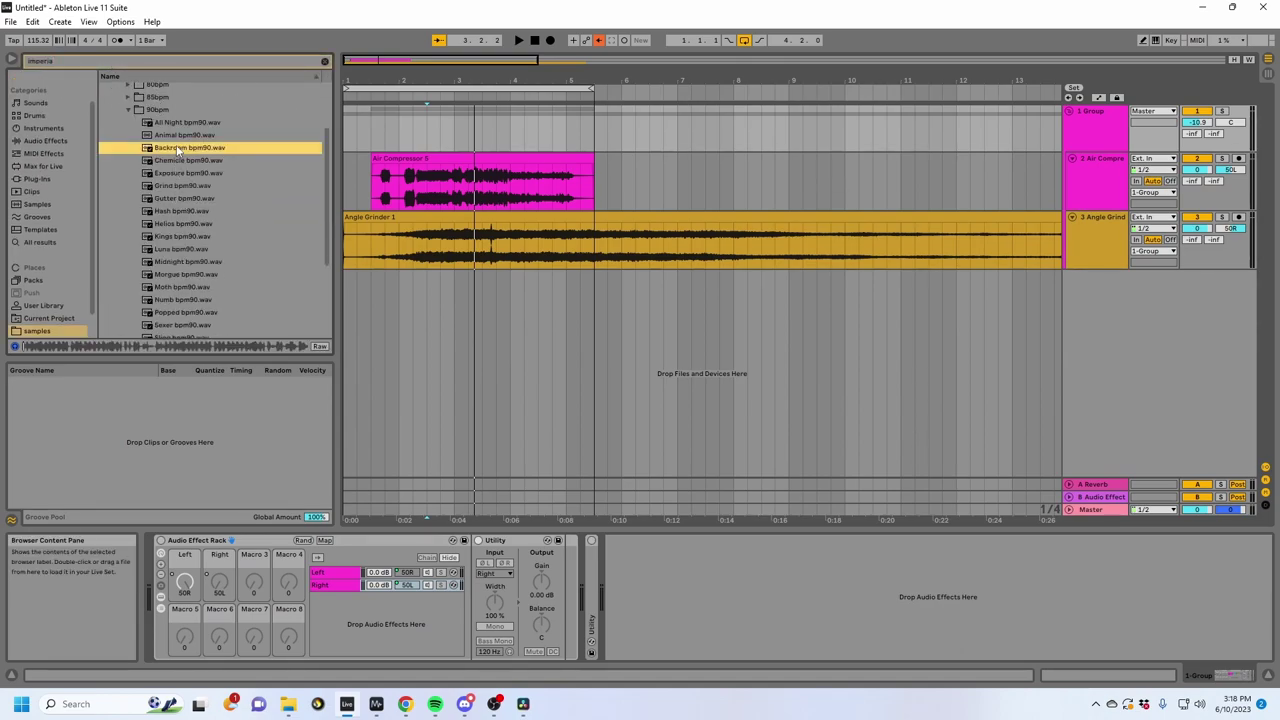
left_click_drag(239, 200, 342, 282)
Step: Clear the browser search, add a Utility to the Backroom track and solo the track
left_click(68, 141)
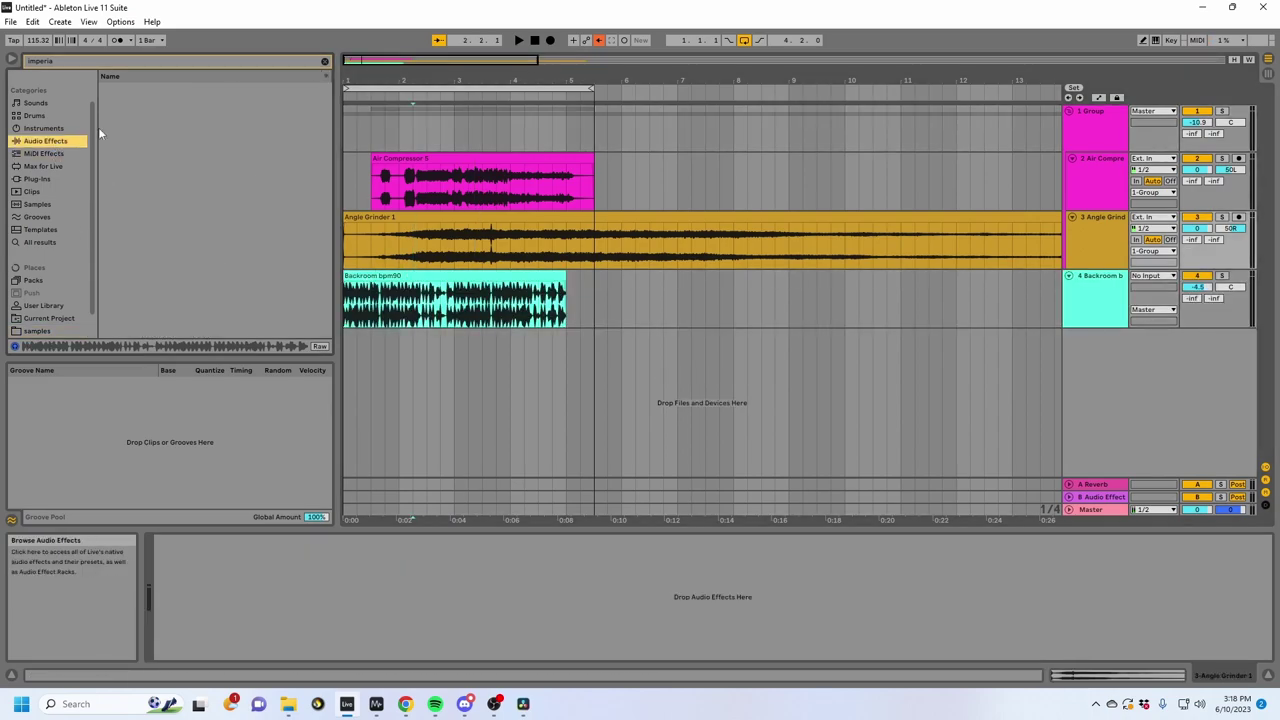
left_click(323, 61)
left_click(128, 102)
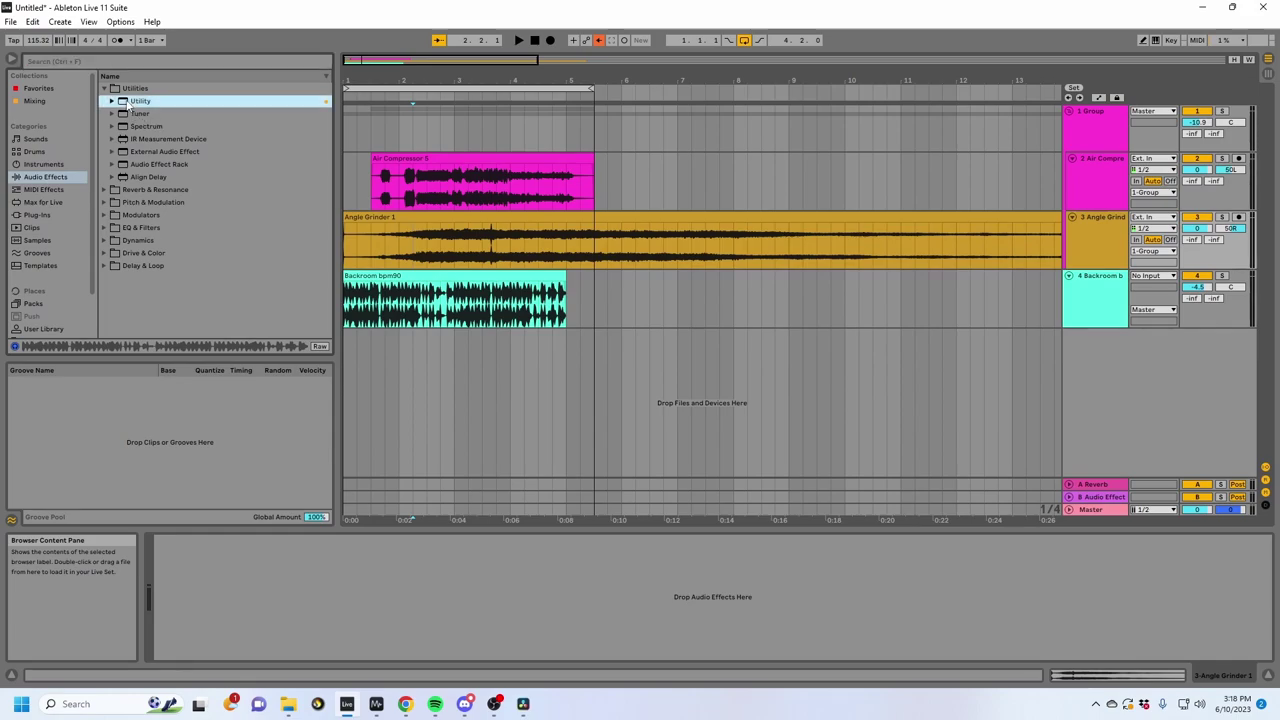
left_click_drag(393, 287, 395, 290)
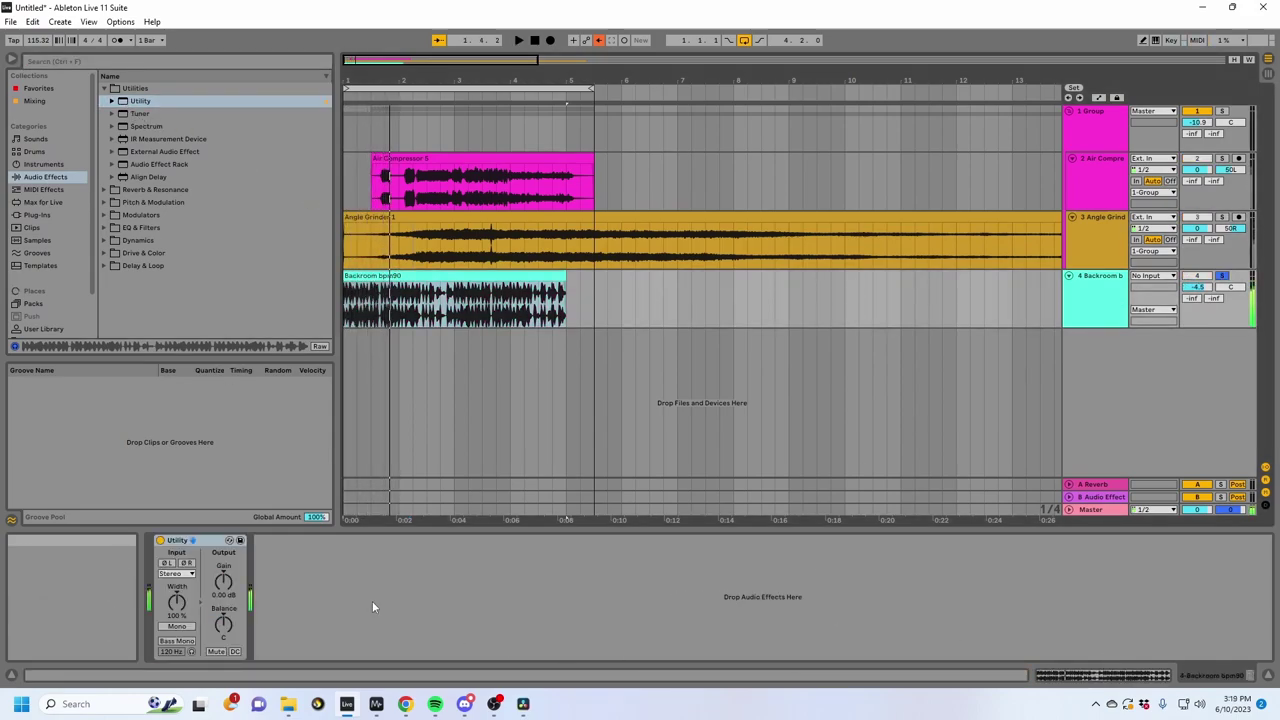
Step: Set the Backroom clip to 180 BPM with Re-Pitch warping, and raise its clip gain
left_click(1050, 672)
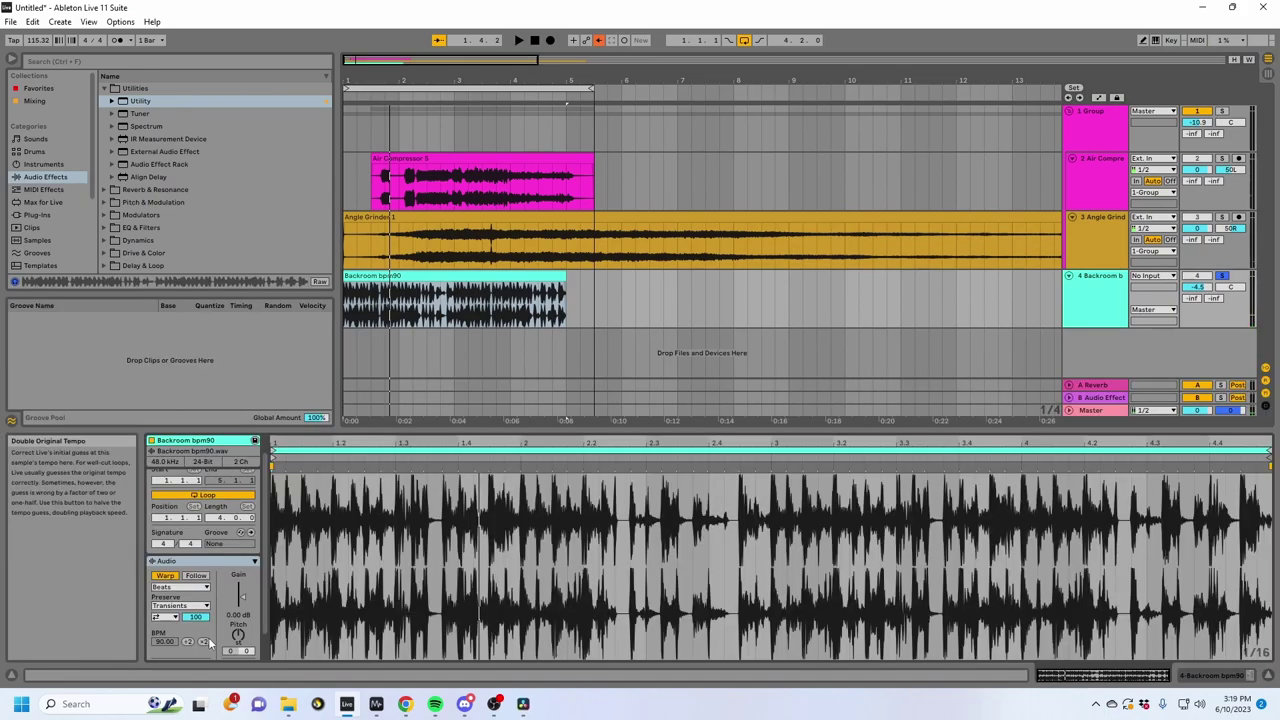
left_click(180, 587)
left_click(180, 627)
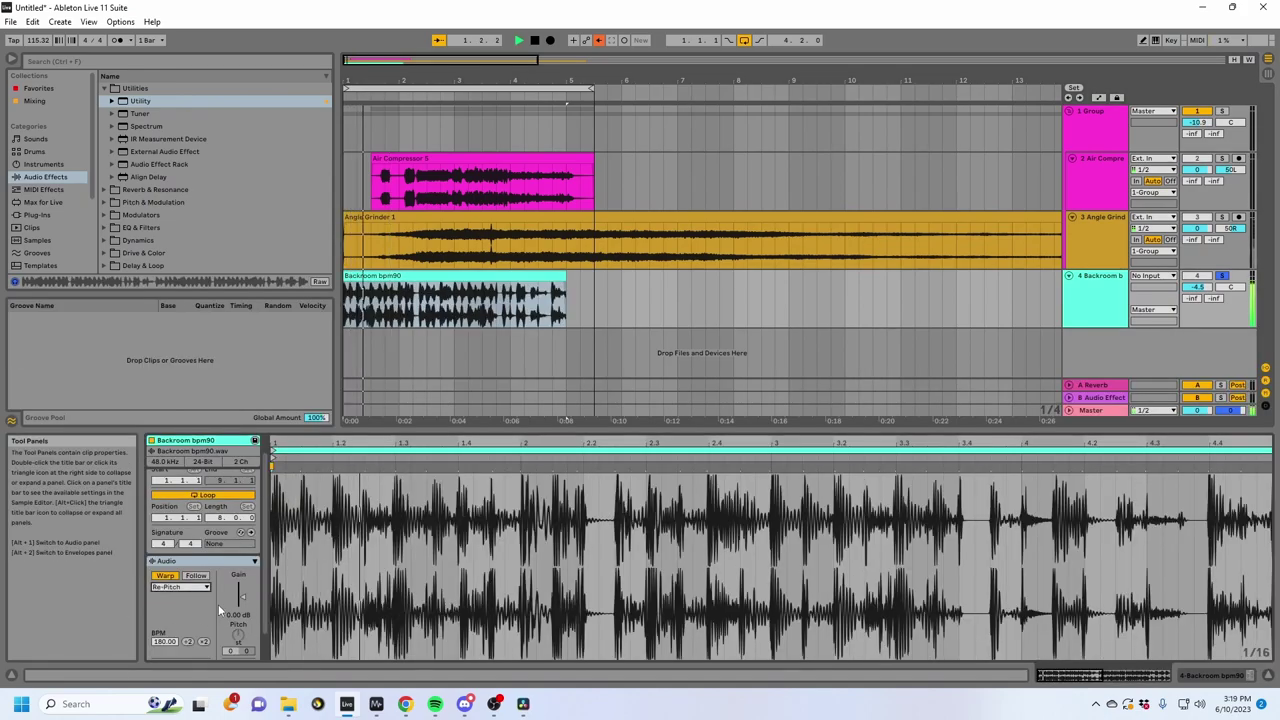
left_click_drag(240, 598, 240, 585)
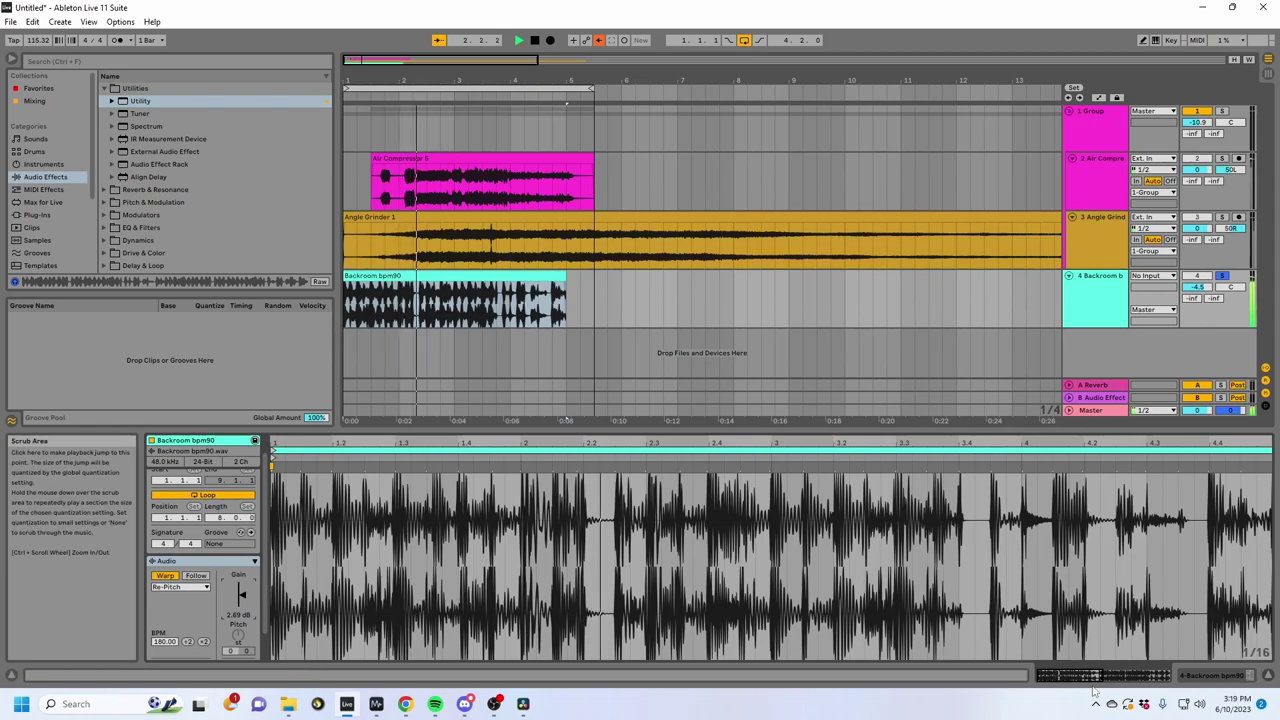
left_click(1208, 676)
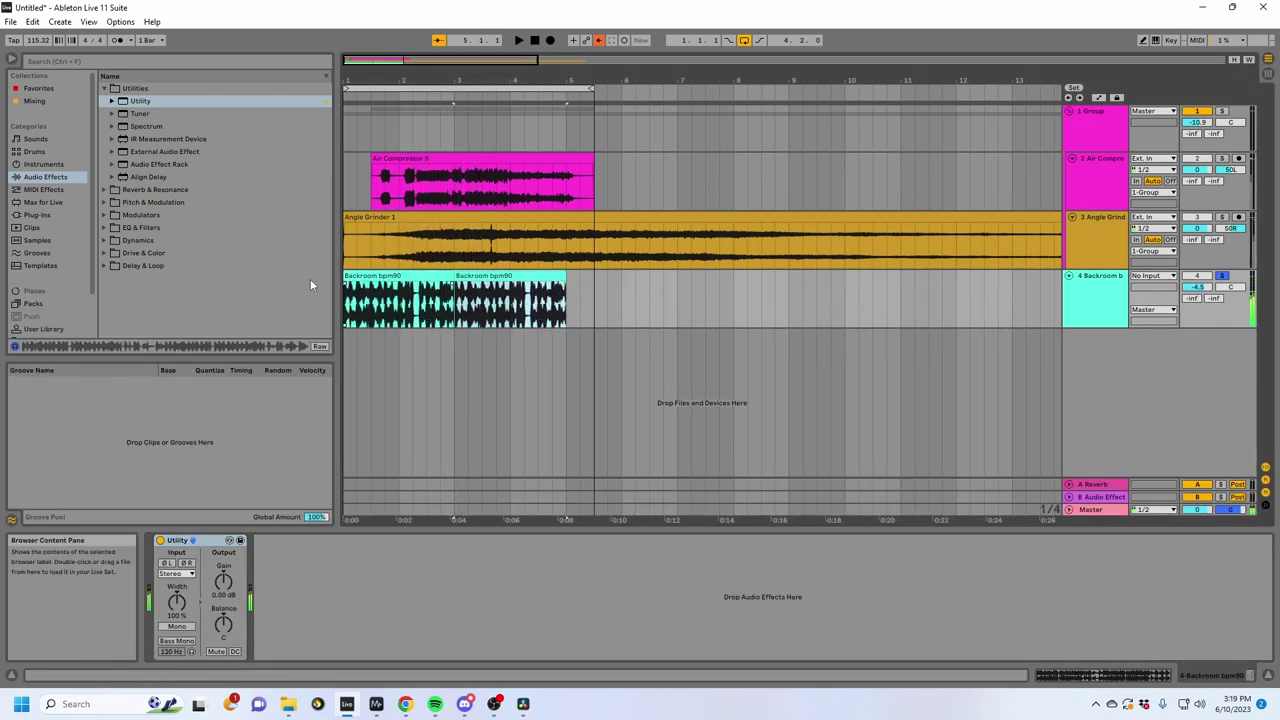
key("space")
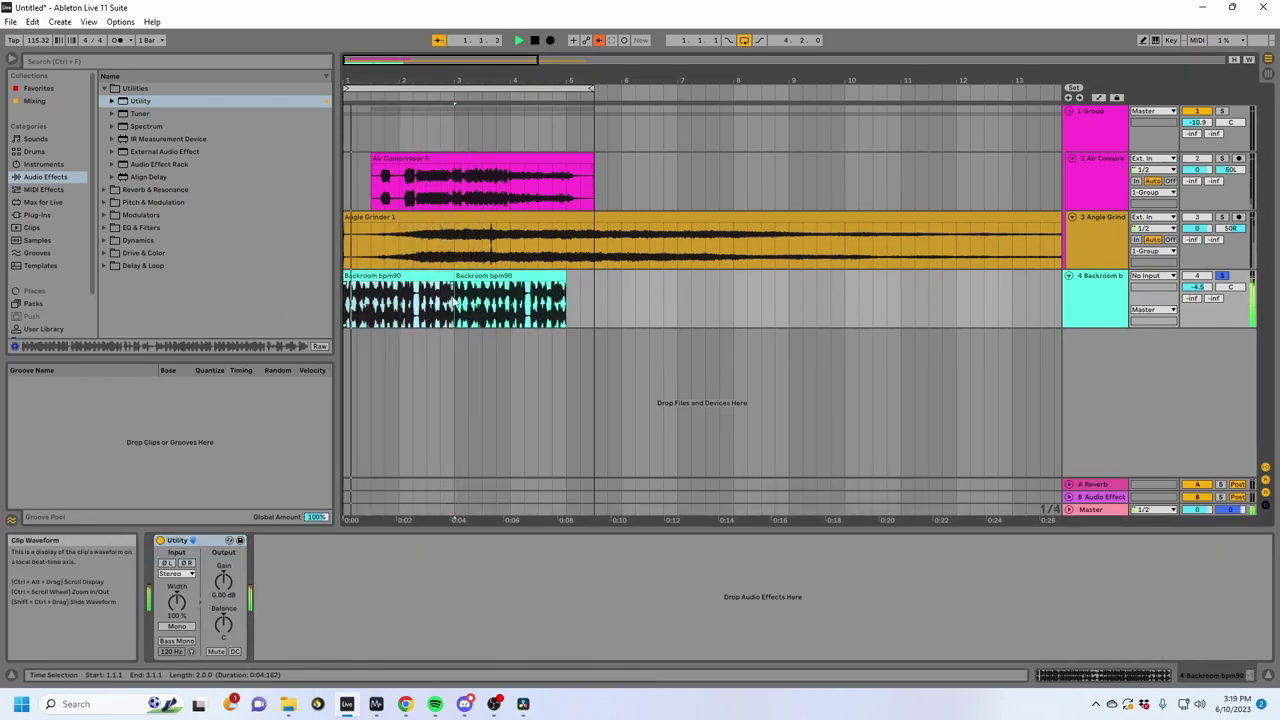
left_click(180, 574)
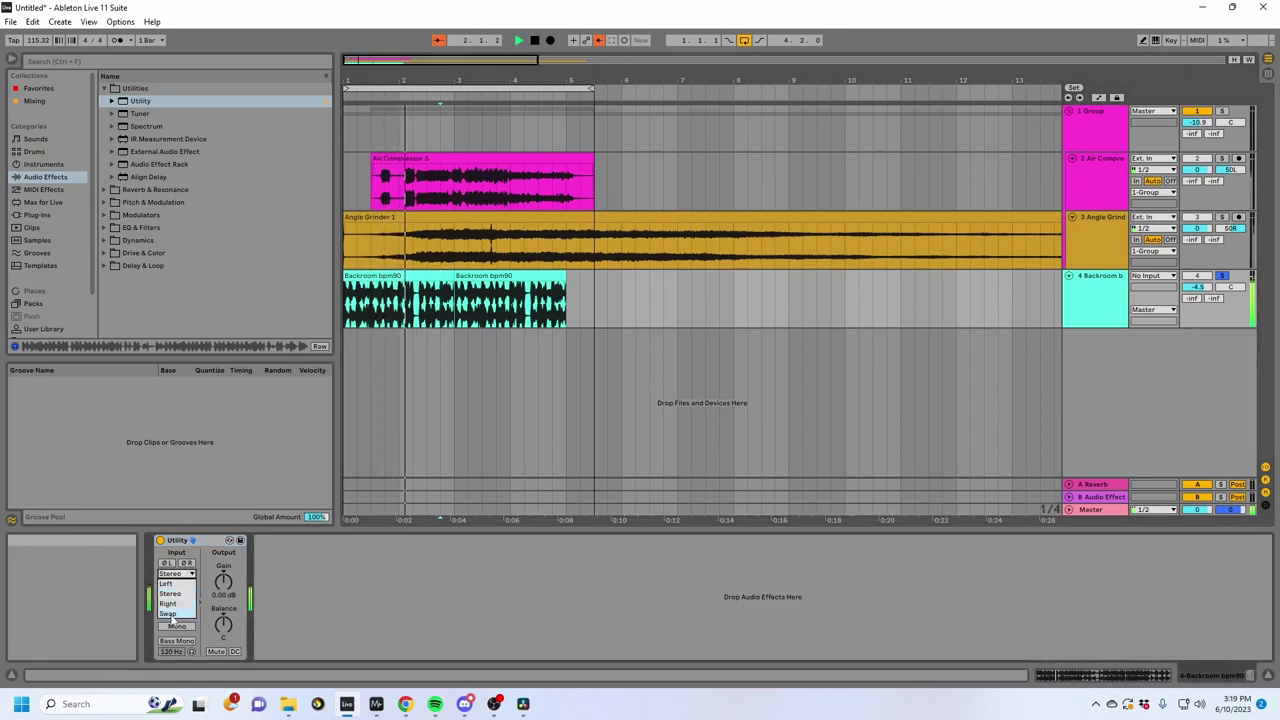
left_click(169, 614)
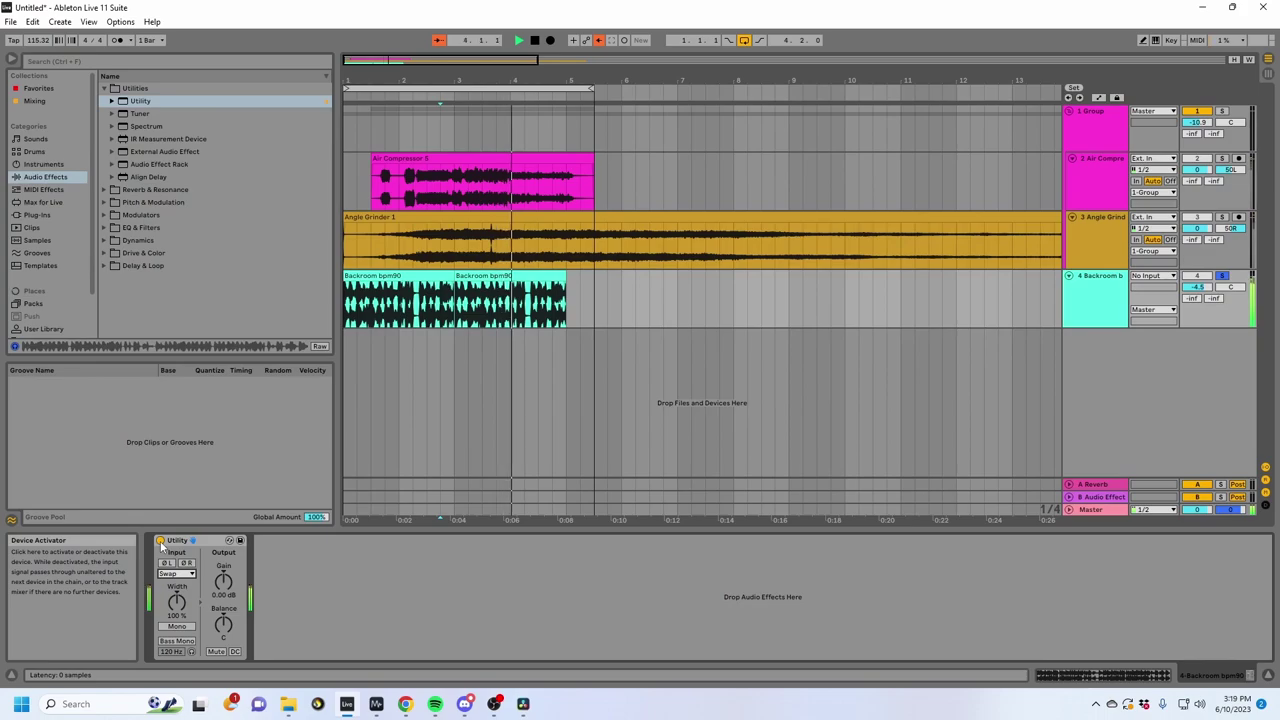
Step: Loop the arrangement over both Backroom clips from bar 1 to bar 5, and stop playback
left_click_drag(569, 304, 235, 306)
key("ctrl+l")
key("space")
Step: Automate the Backroom Utility's Device On to stay off under the first clip and switch on at bar 3
left_click(160, 541)
key("a")
key("a")
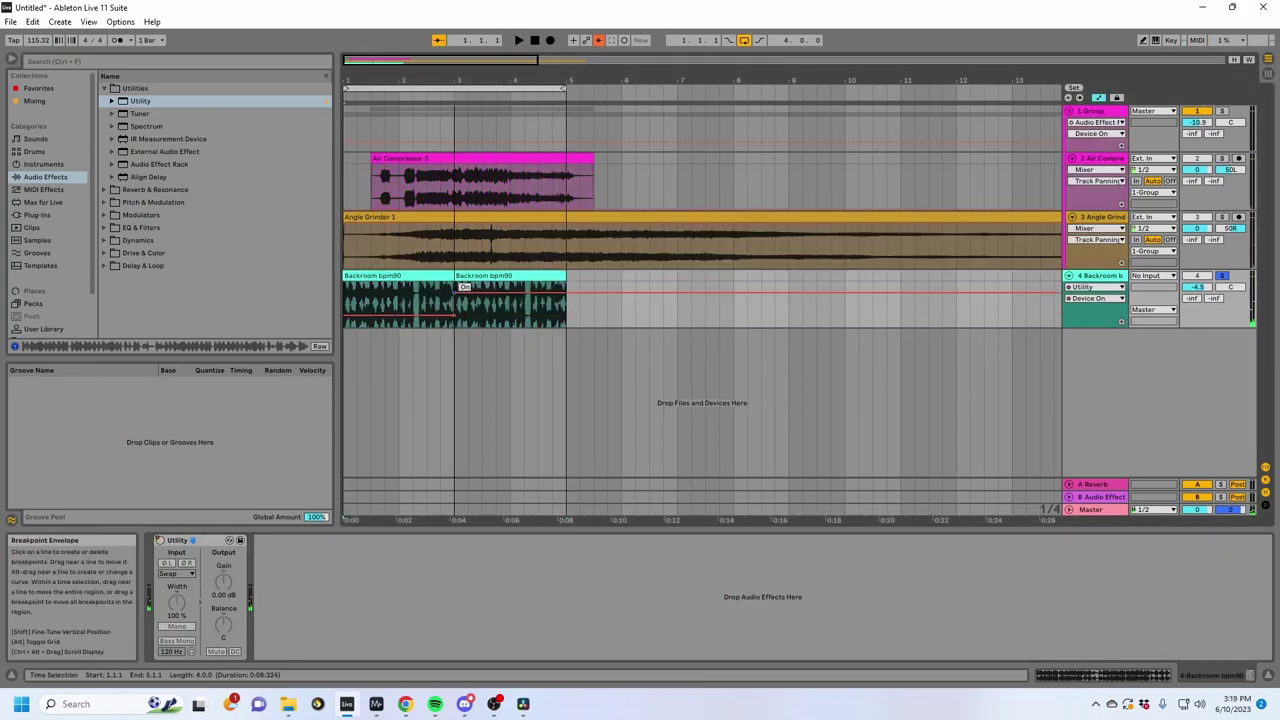
key("ctrl+z")
left_click_drag(457, 307, 308, 304)
left_click(572, 307)
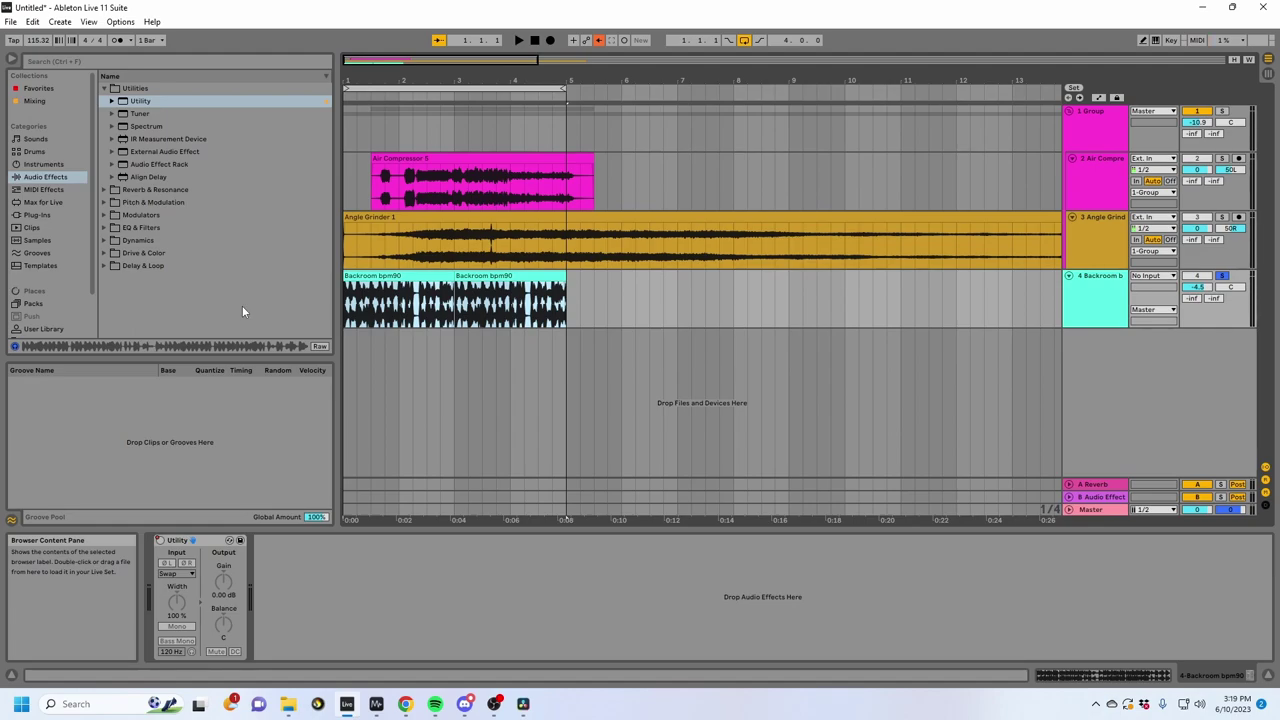
Step: Copy the first Backroom clip onto a new audio track at bar 1
left_click(408, 278)
left_click(1098, 287)
key("ctrl+t")
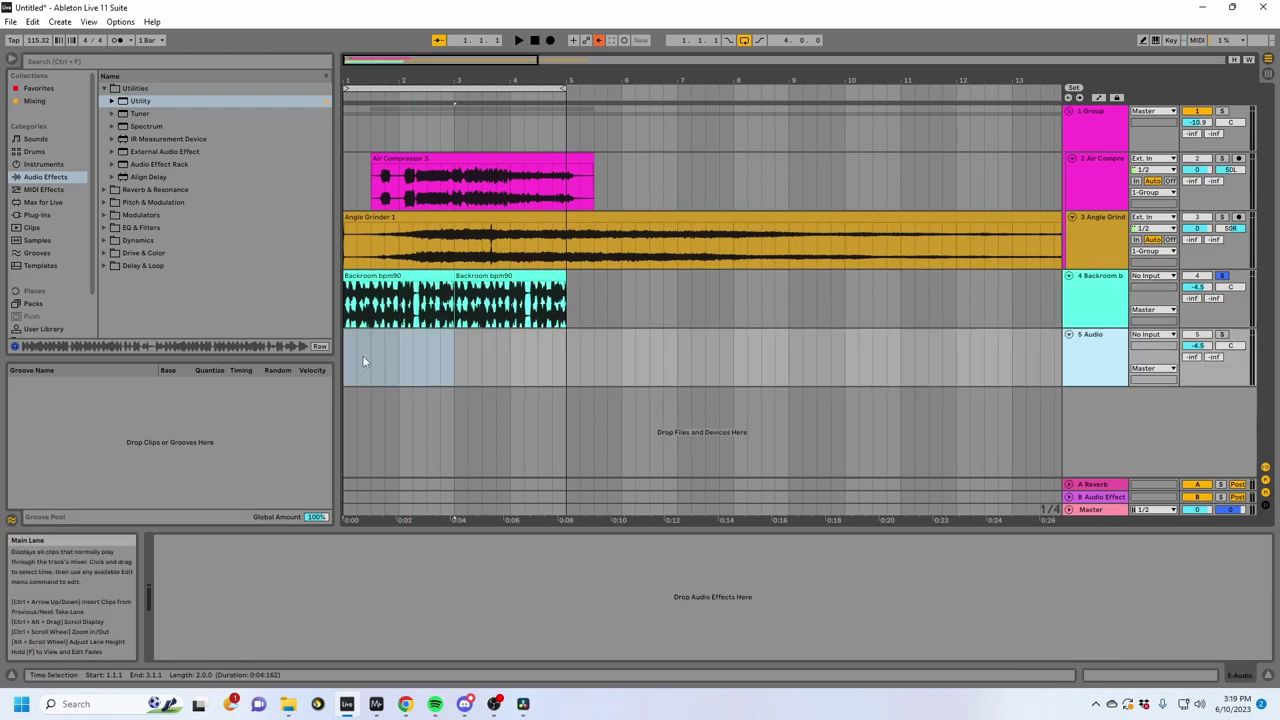
left_click(348, 343)
key("ctrl+v")
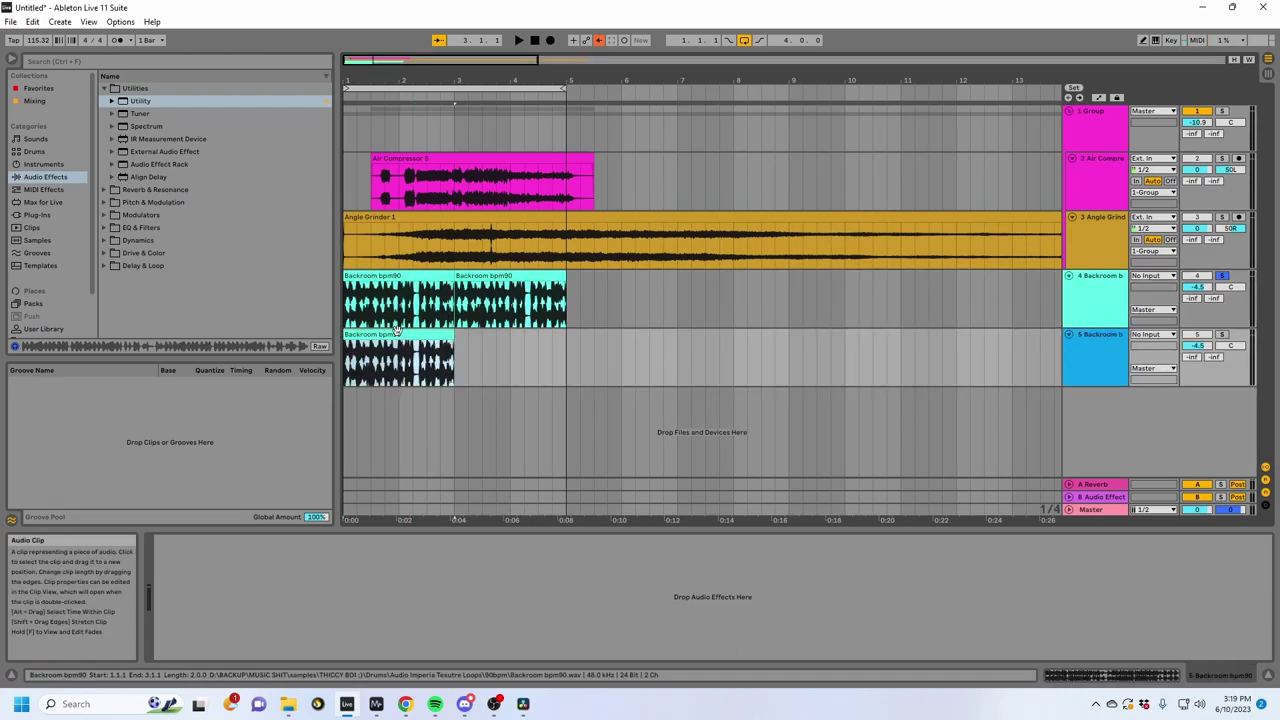
Step: Set the new track's Backroom clip to Beats warping at 360 BPM and raise its pitch by 25 semitones
left_click(1094, 670)
left_click(203, 641)
left_click(180, 587)
left_click(170, 590)
left_click_drag(238, 634, 238, 600)
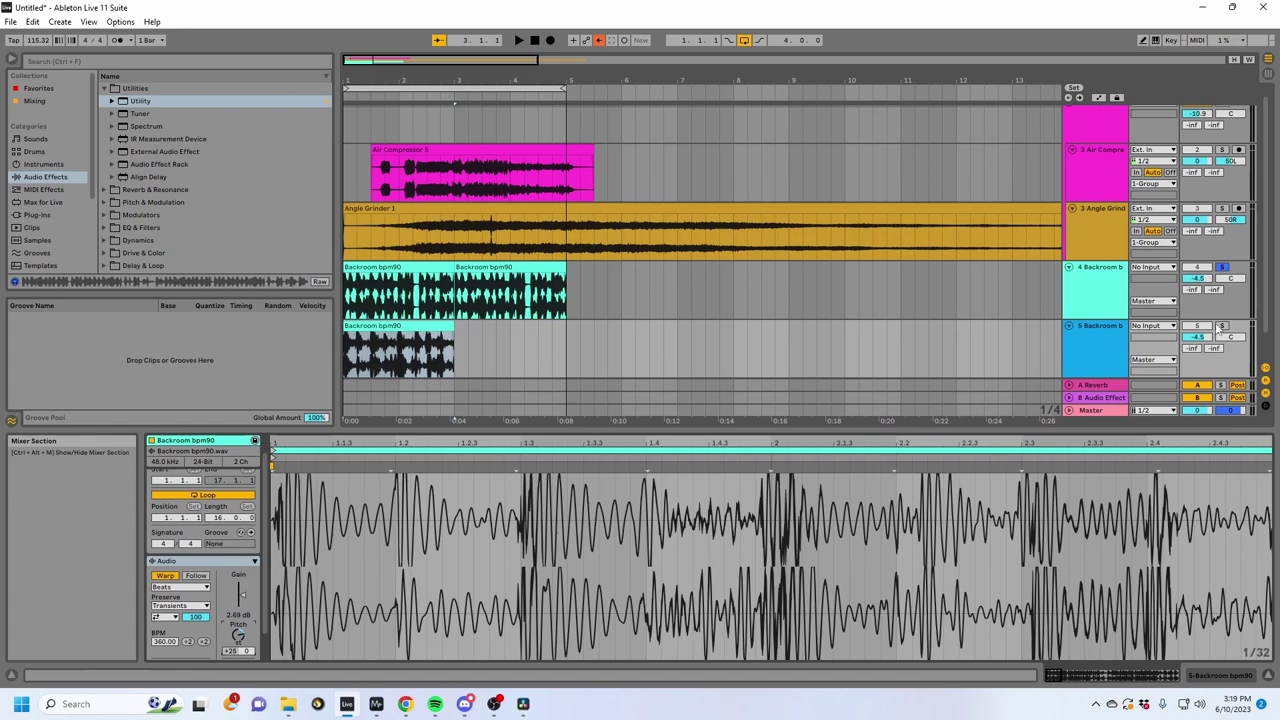
Step: Set the clip's Beats warping to preserve 1/16 with transient looping off, and extend the clip to bar 5
left_click(168, 606)
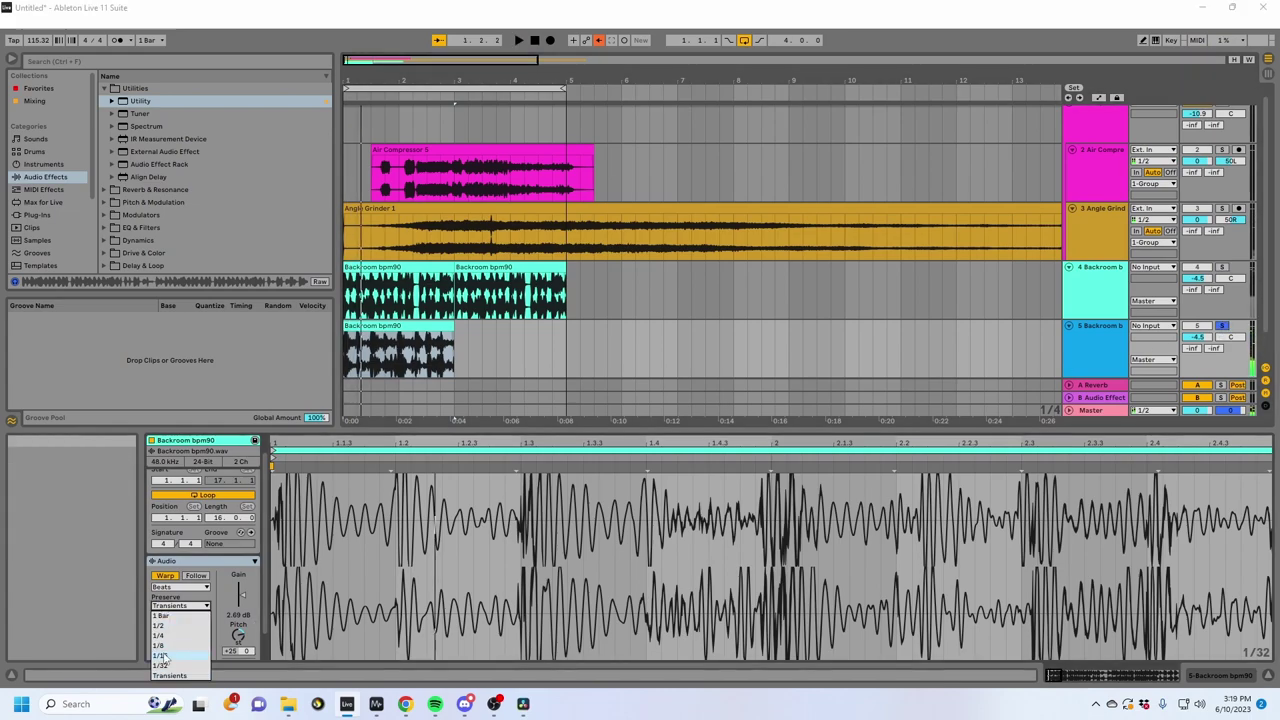
left_click(160, 655)
key("space")
left_click_drag(453, 329, 566, 330)
left_click(167, 617)
left_click(169, 629)
key("space")
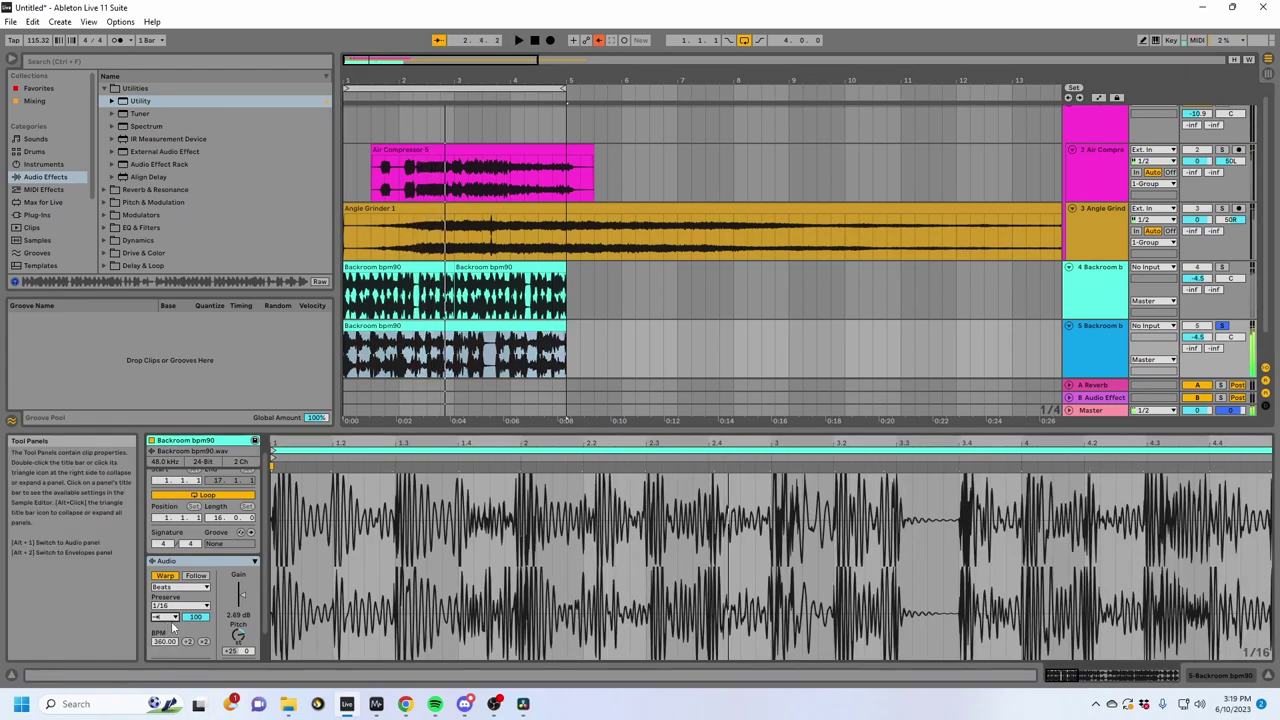
Step: Consolidate the lower track's pitched Backroom clip from bar 1 to bar 5
left_click(378, 373)
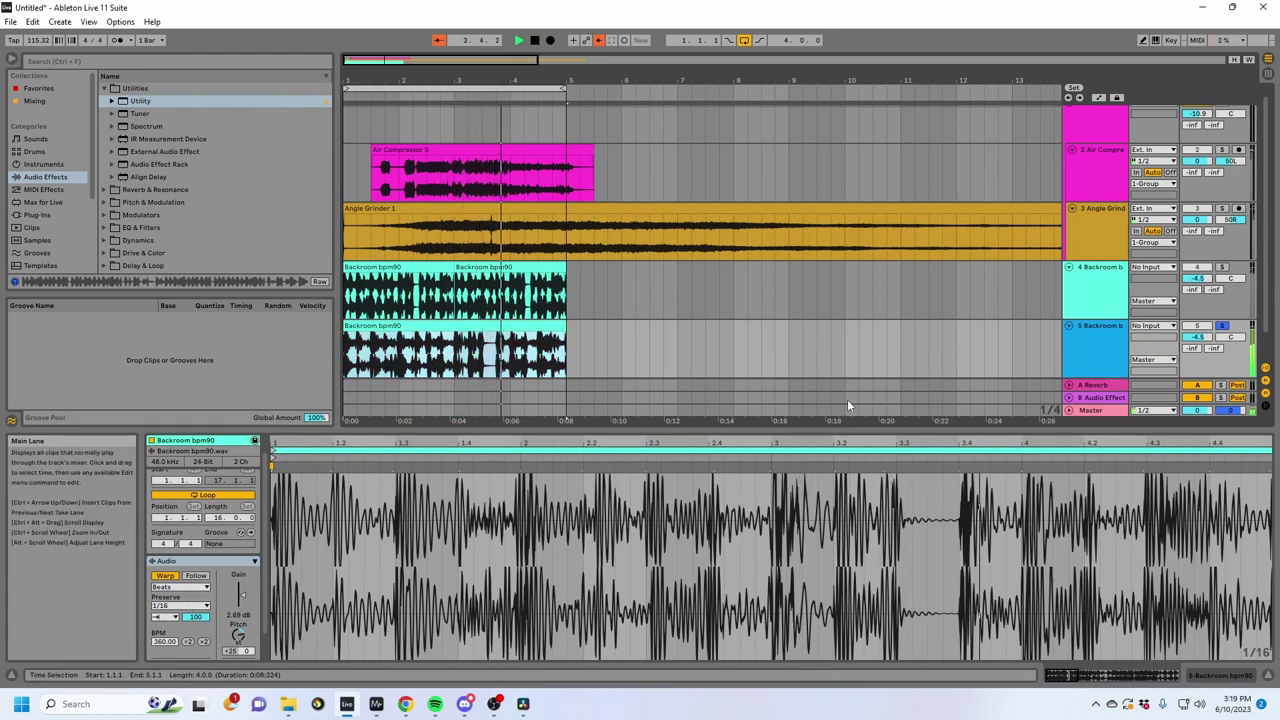
key("ctrl+j")
left_click(604, 370)
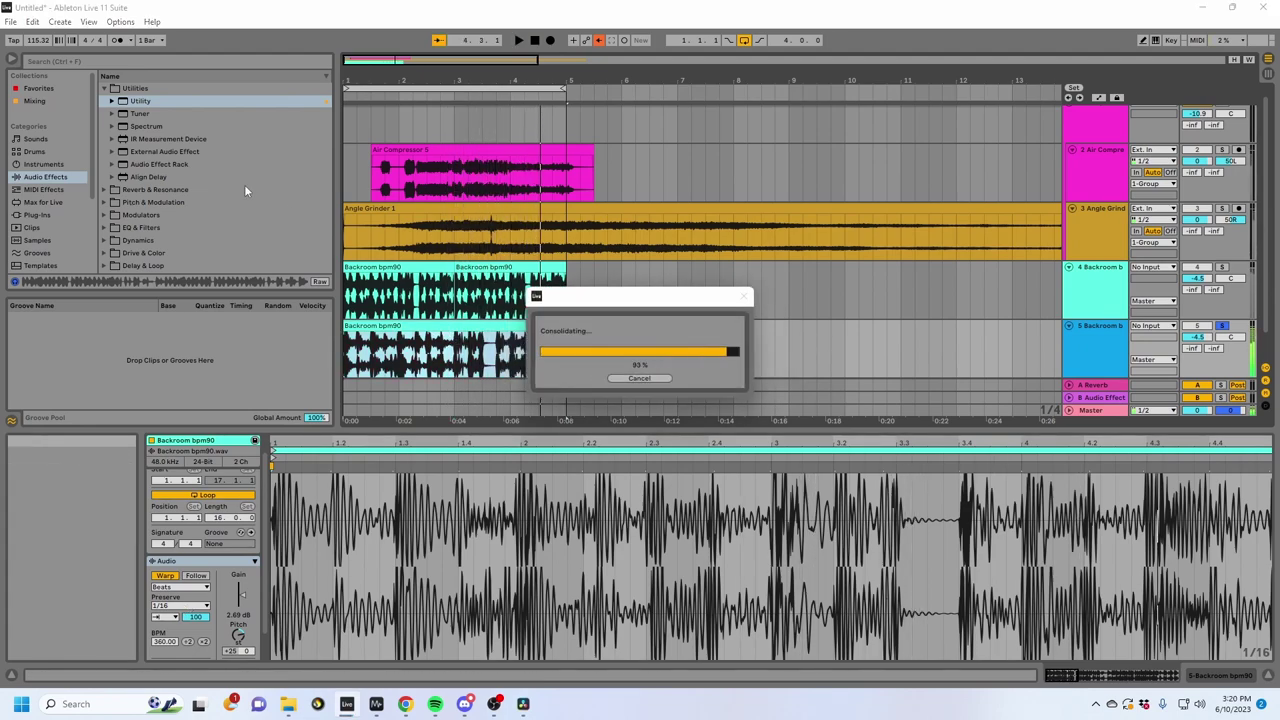
Step: Search the audio effects for "delay" and add Delay to the lower Backroom track
left_click(119, 62)
type("del")
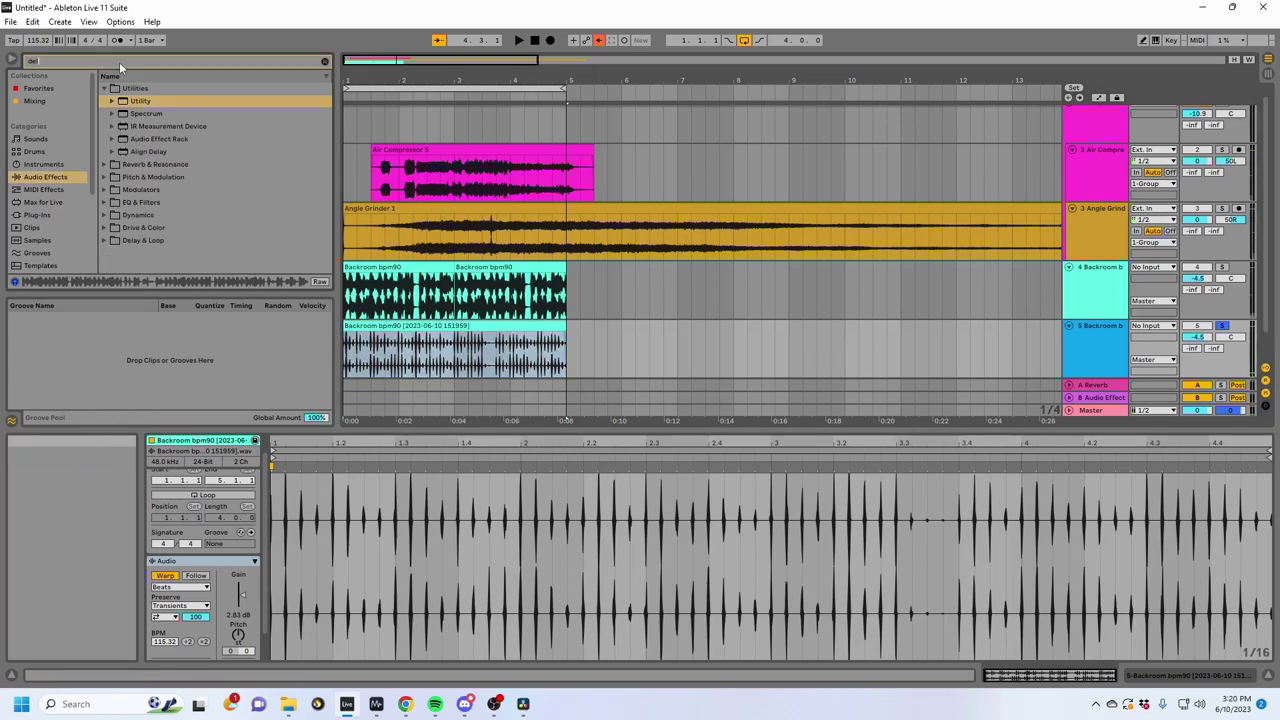
type("ay")
left_click_drag(140, 189, 382, 368)
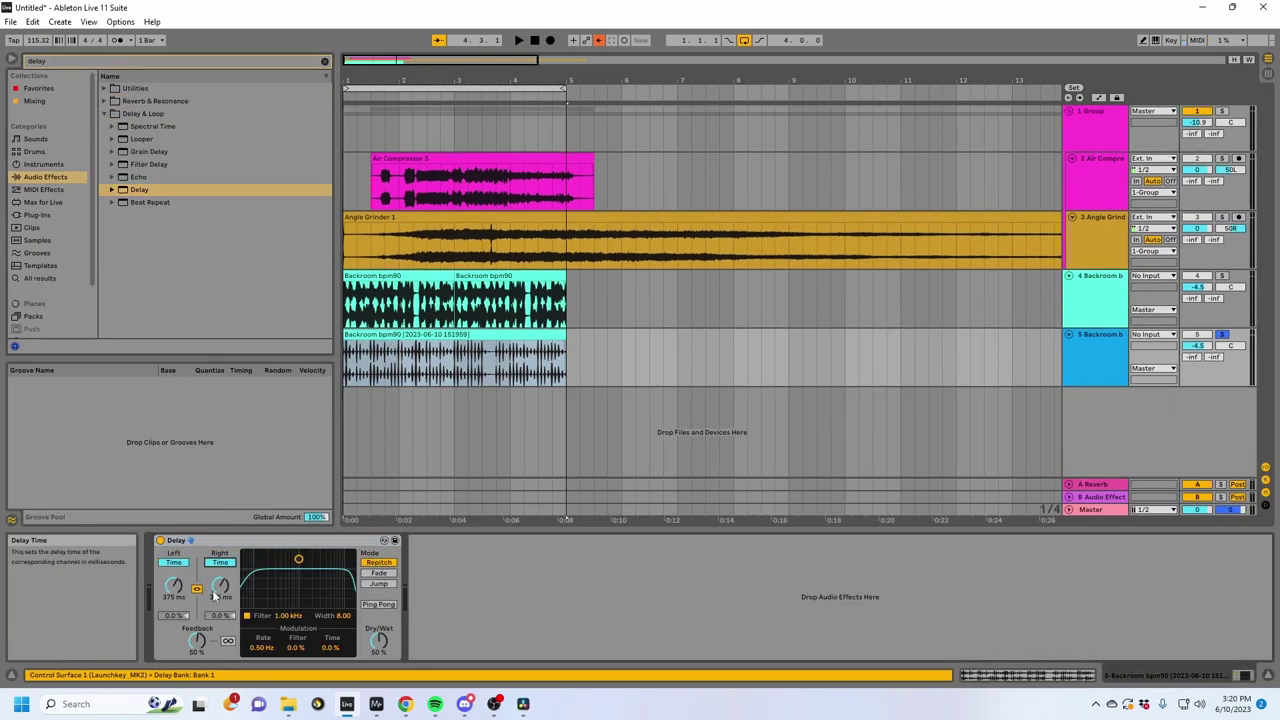
Step: Set both Delay times to 8.15 ms and the feedback to 59 %, and play both Backroom tracks soloed together
left_click_drag(220, 586, 220, 589)
key("space")
left_click_drag(197, 644, 197, 633)
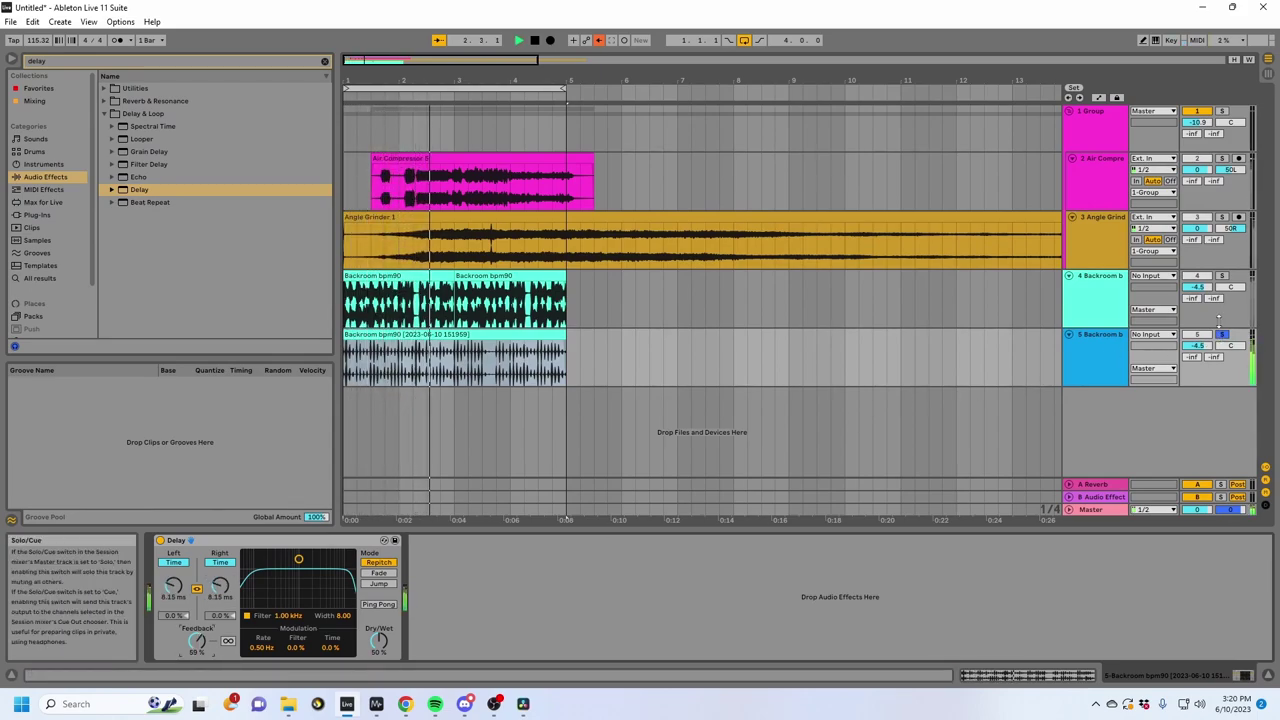
left_click(1222, 276, "ctrl")
key("space")
key("space")
left_click(1108, 340)
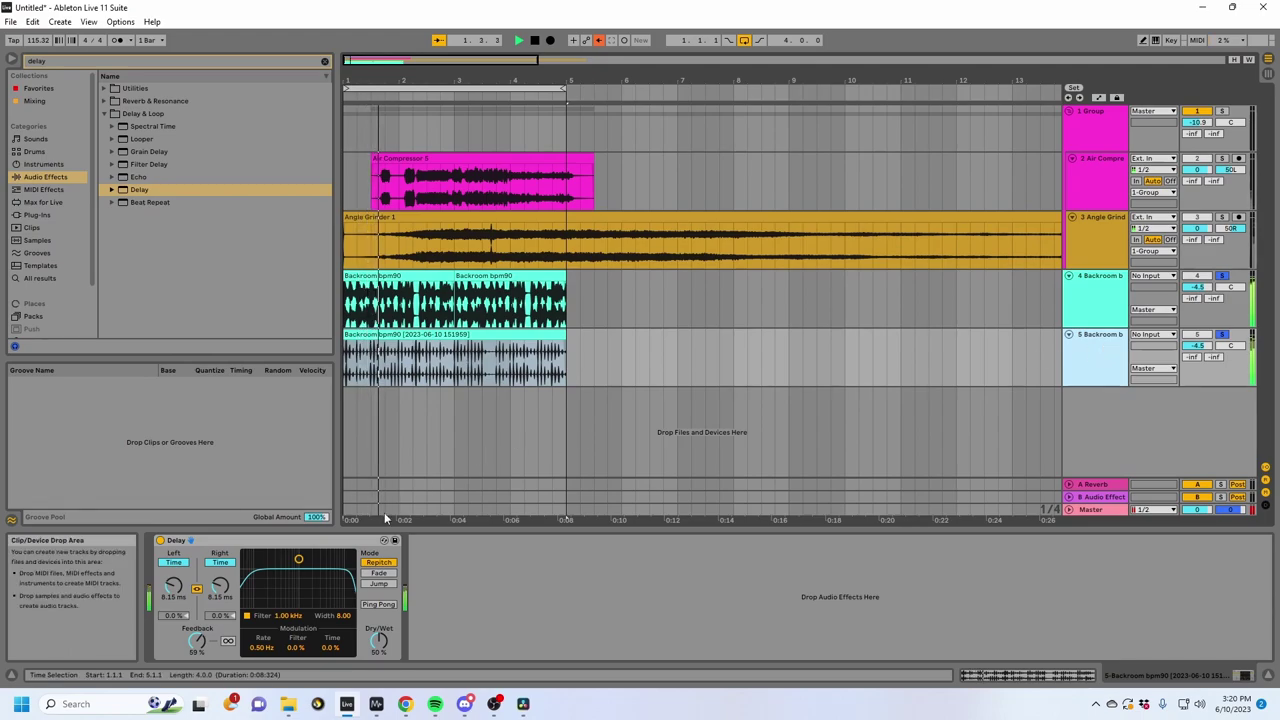
Step: Split the consolidated clip at bar 3, duplicate both Backroom tracks' first four bars at bar 5, and extend the loop to bar 9
left_click(456, 370)
key("ctrl+e")
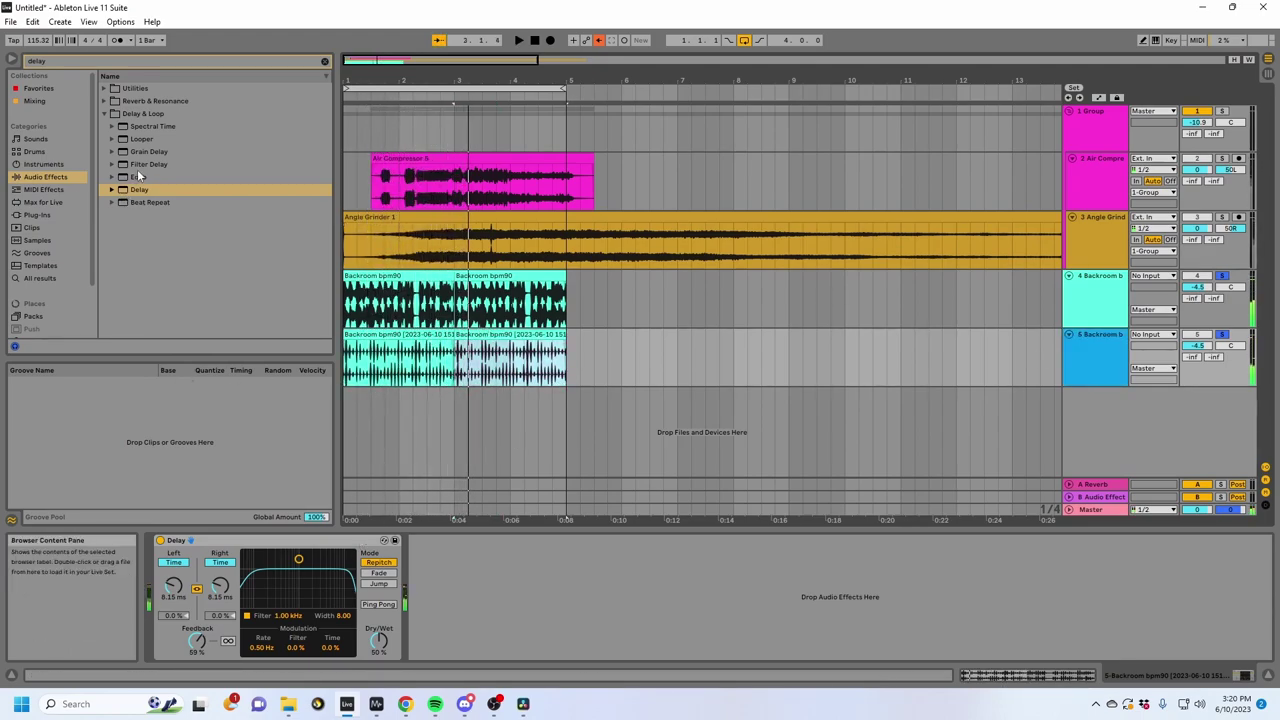
key("space")
key("ctrl+d")
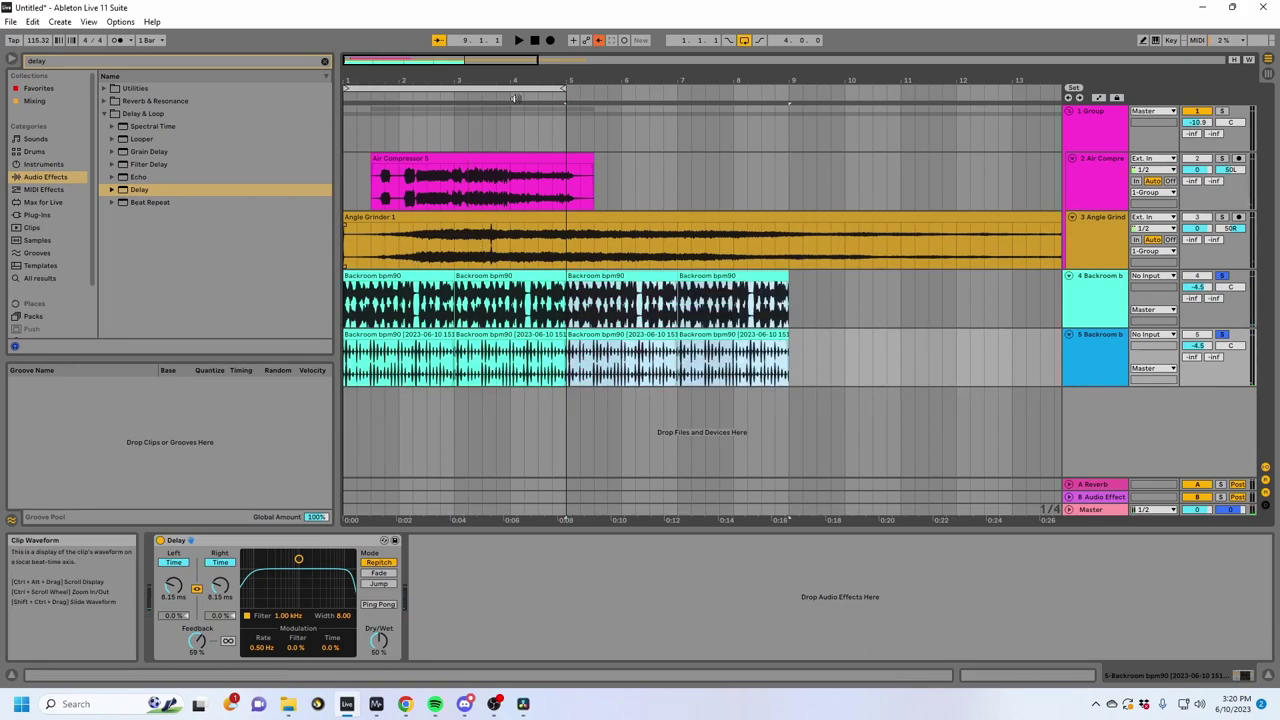
left_click_drag(567, 320, 347, 300)
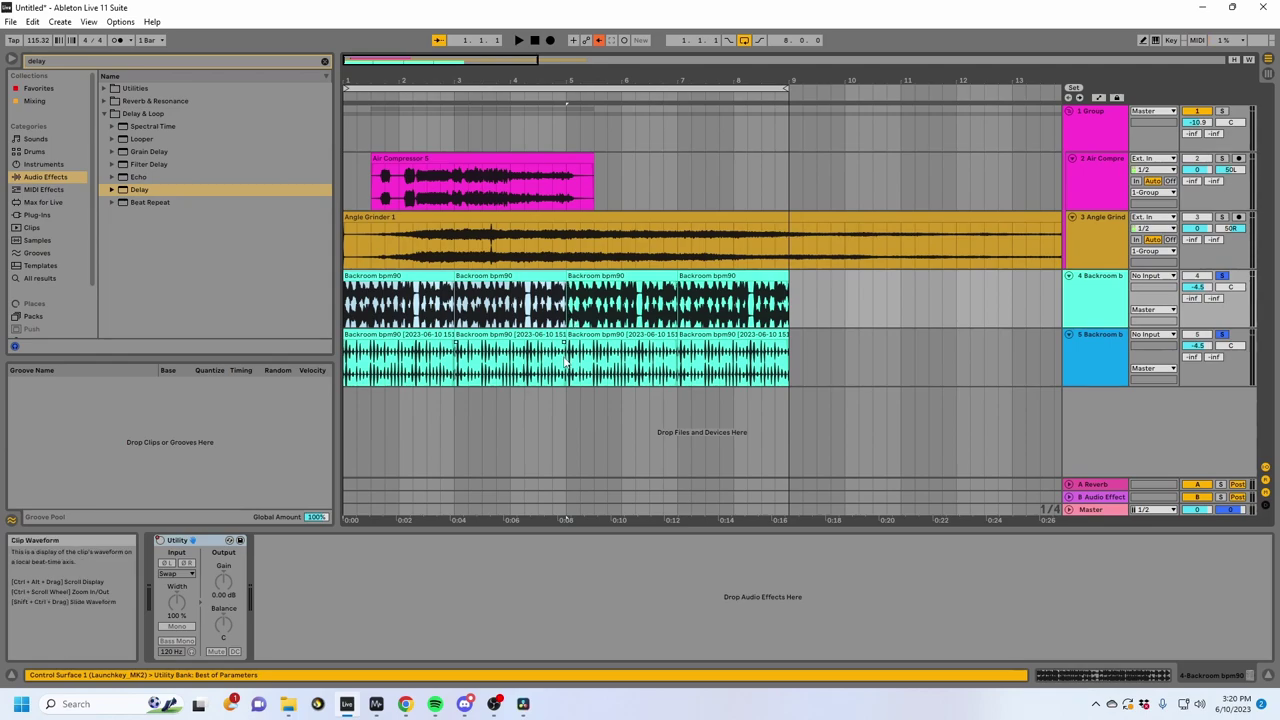
Step: Add a Utility after the Delay on the lower Backroom track
left_click(614, 338)
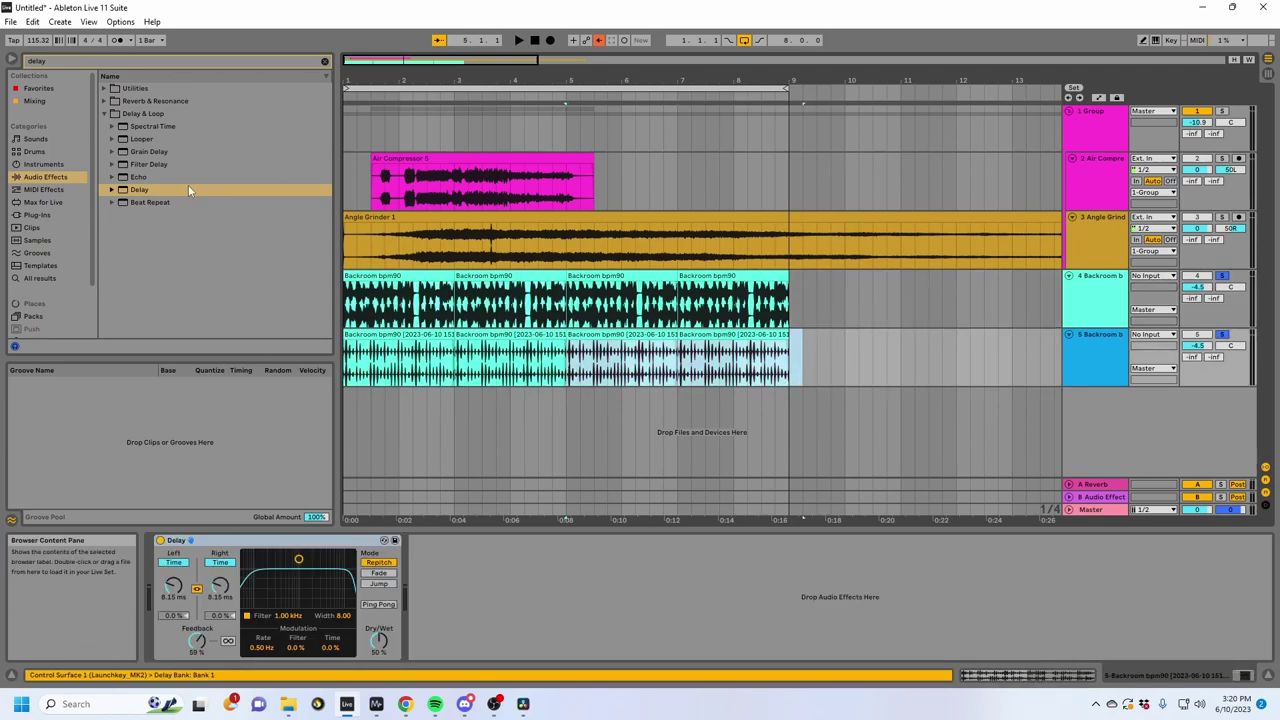
left_click(105, 88)
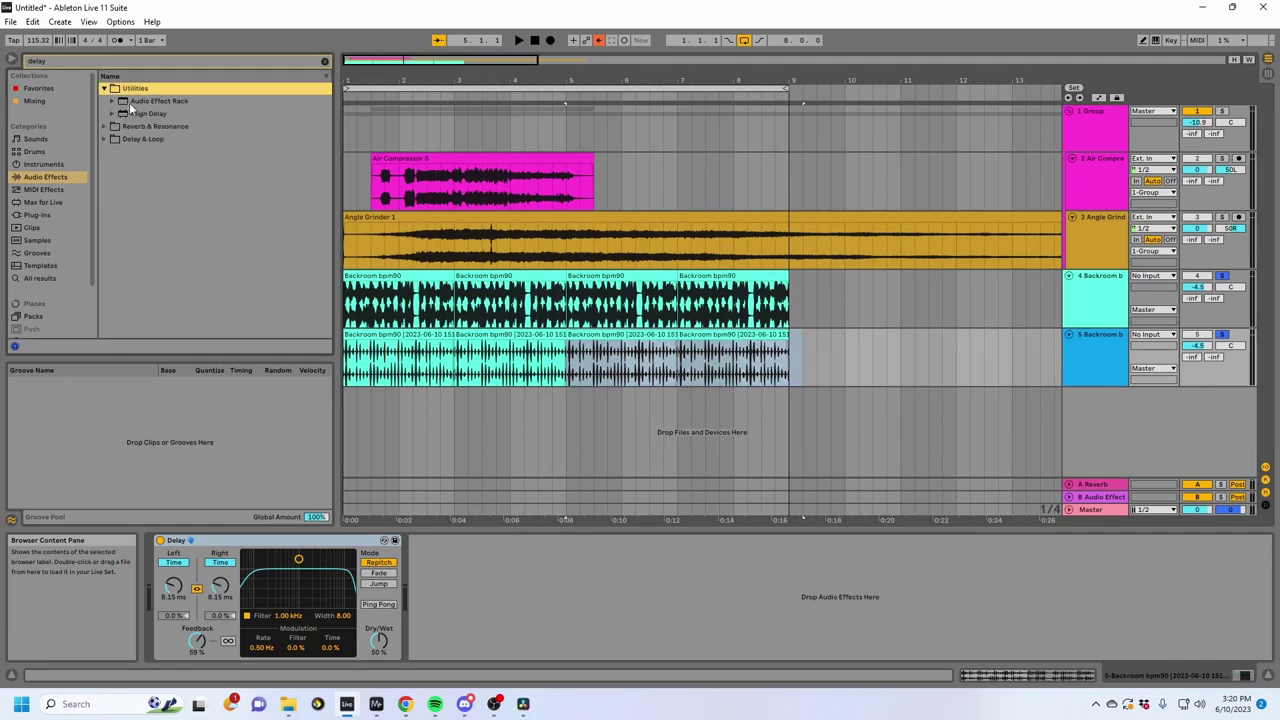
left_click(324, 61)
double_click(140, 101)
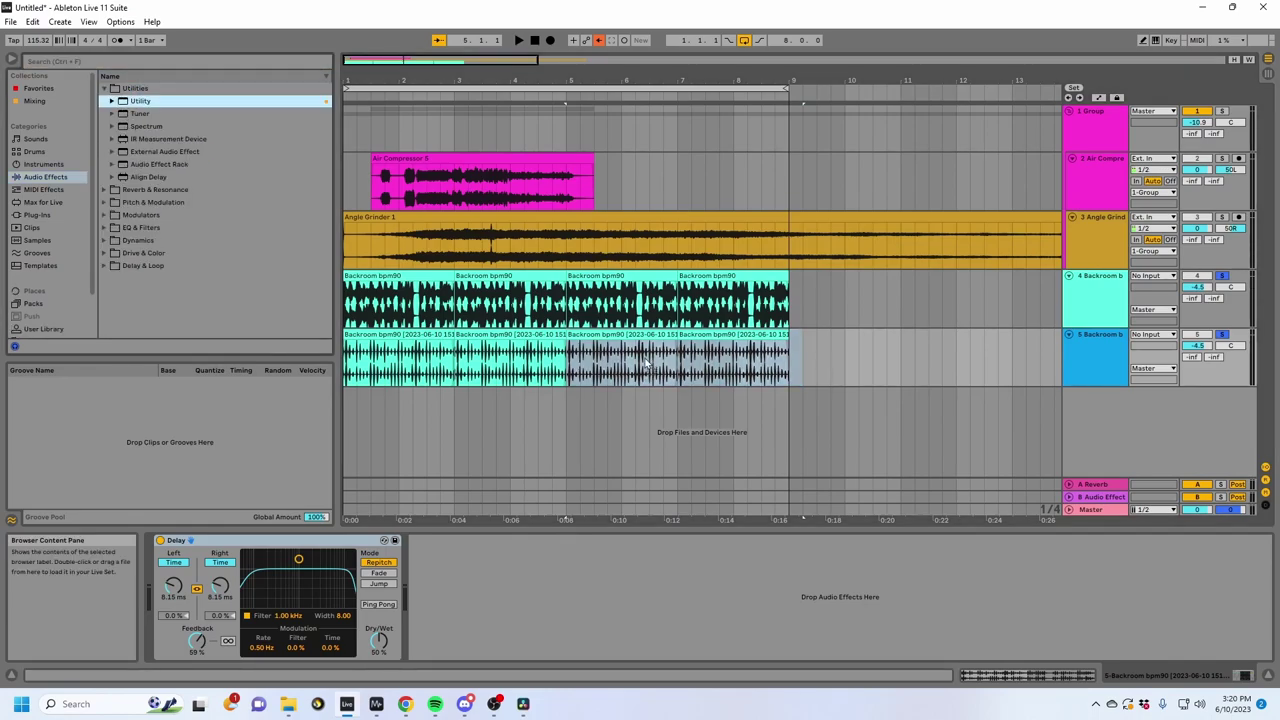
left_click(430, 573)
left_click(430, 616)
left_click(565, 374)
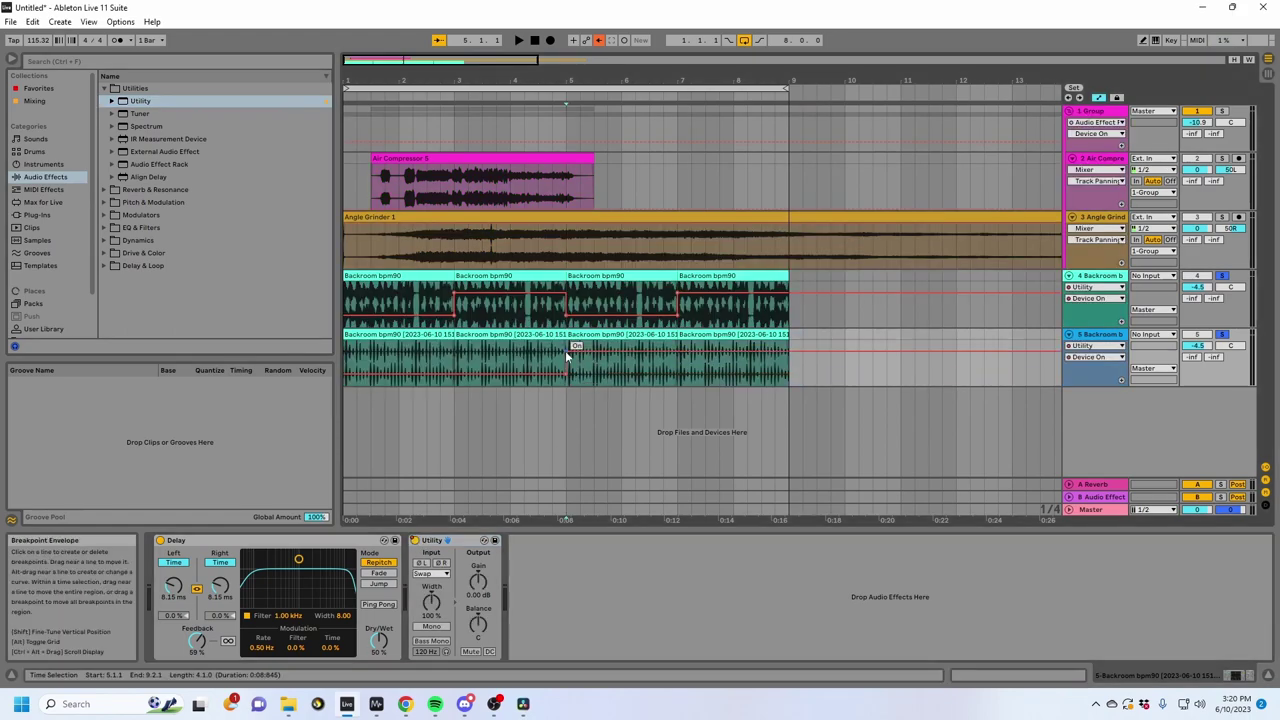
key("space")
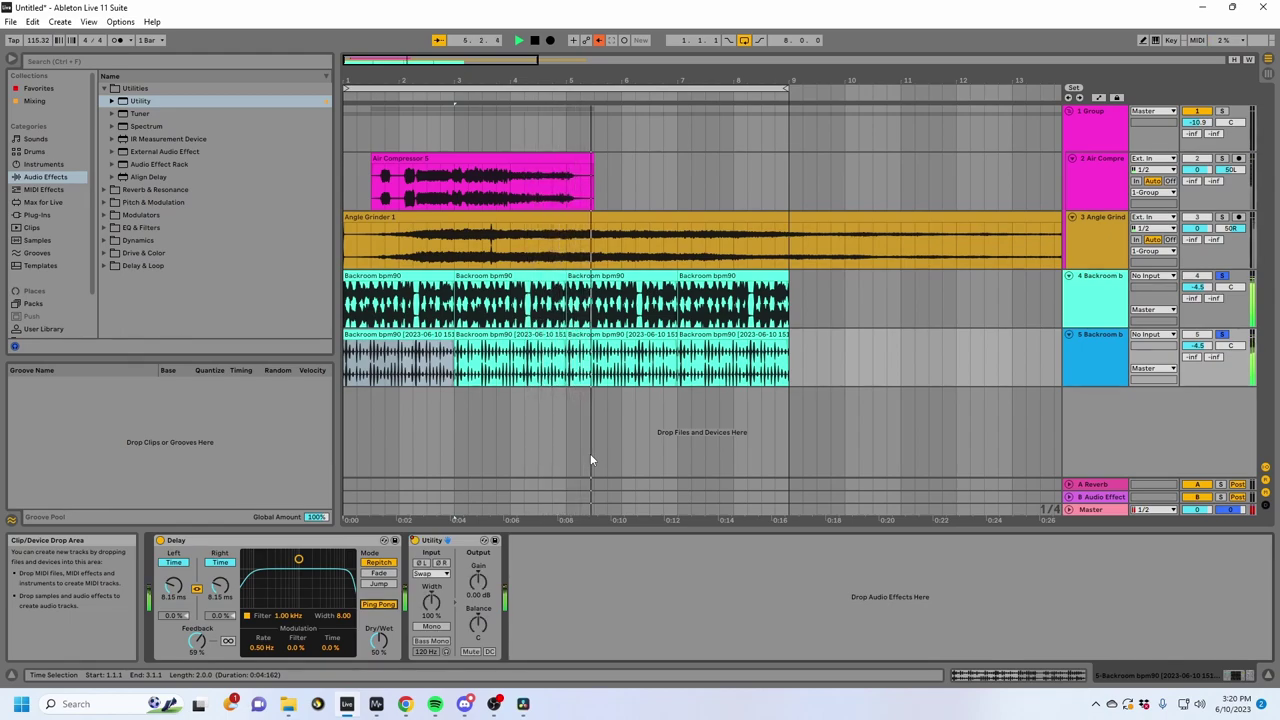
Step: Examine the swapped and unswapped sections of both Backroom tracks, and the device chains on the Group and Backroom tracks
left_click(794, 301)
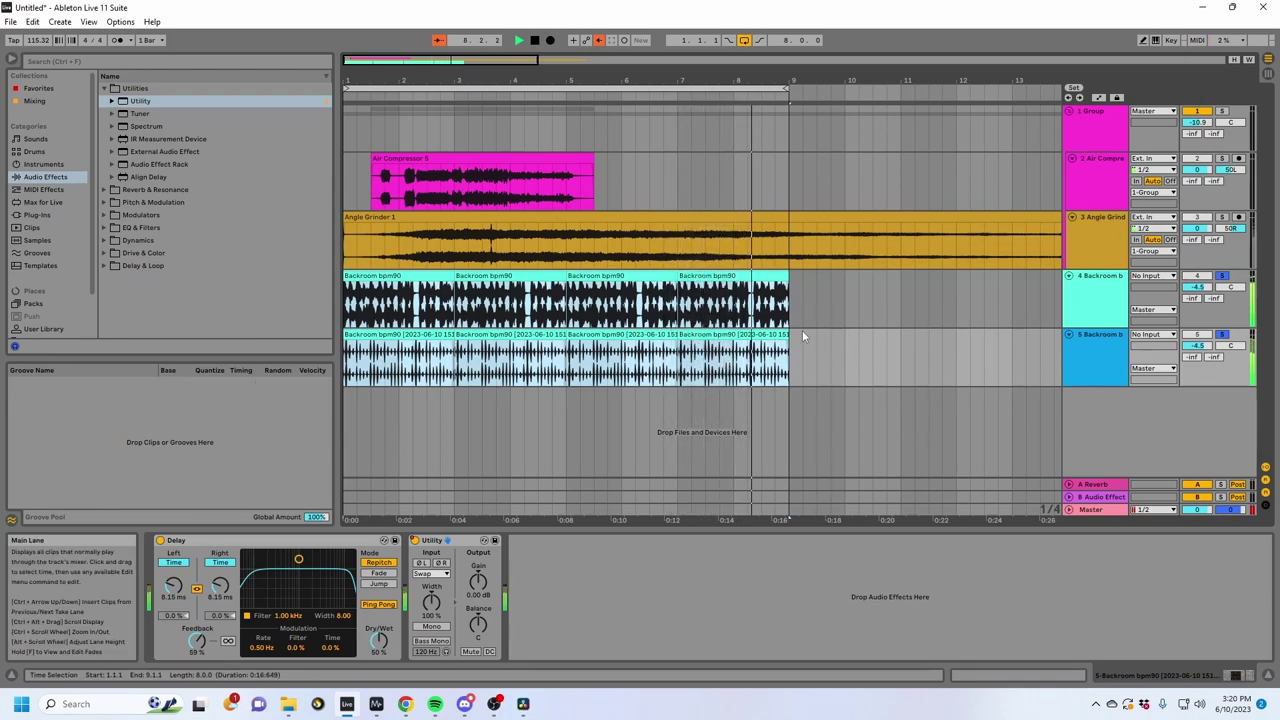
key("space")
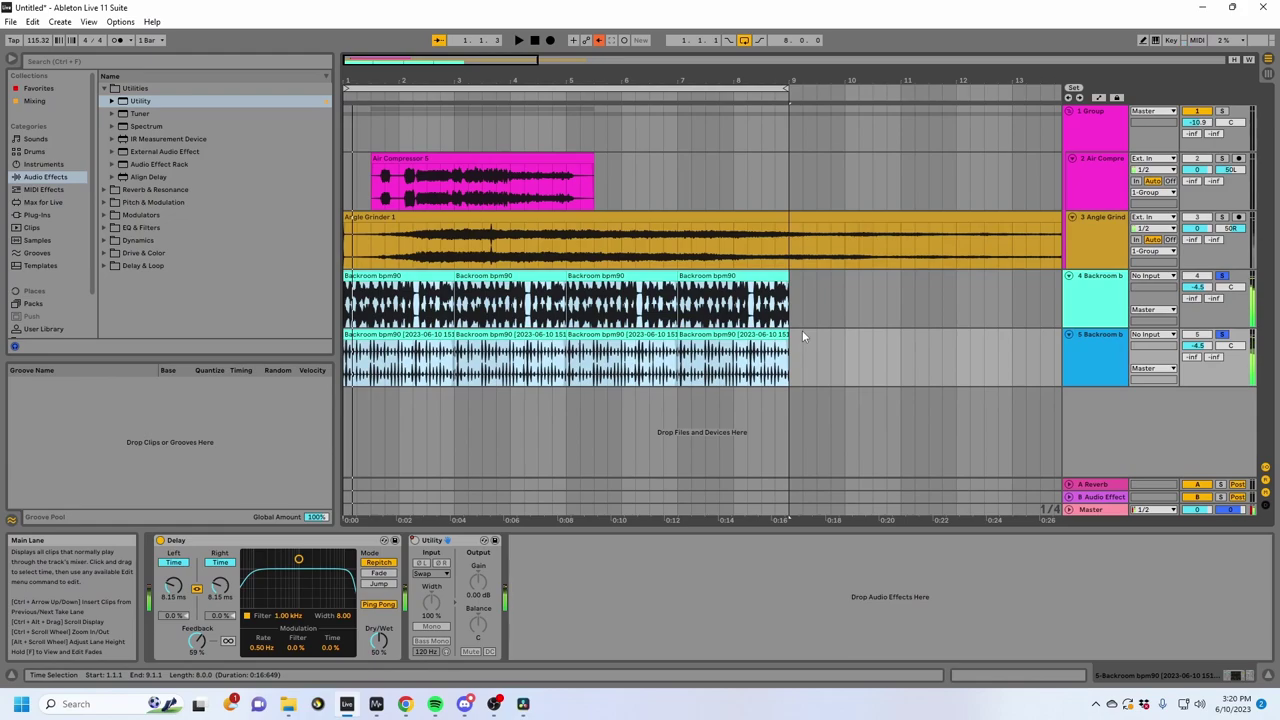
left_click(452, 370)
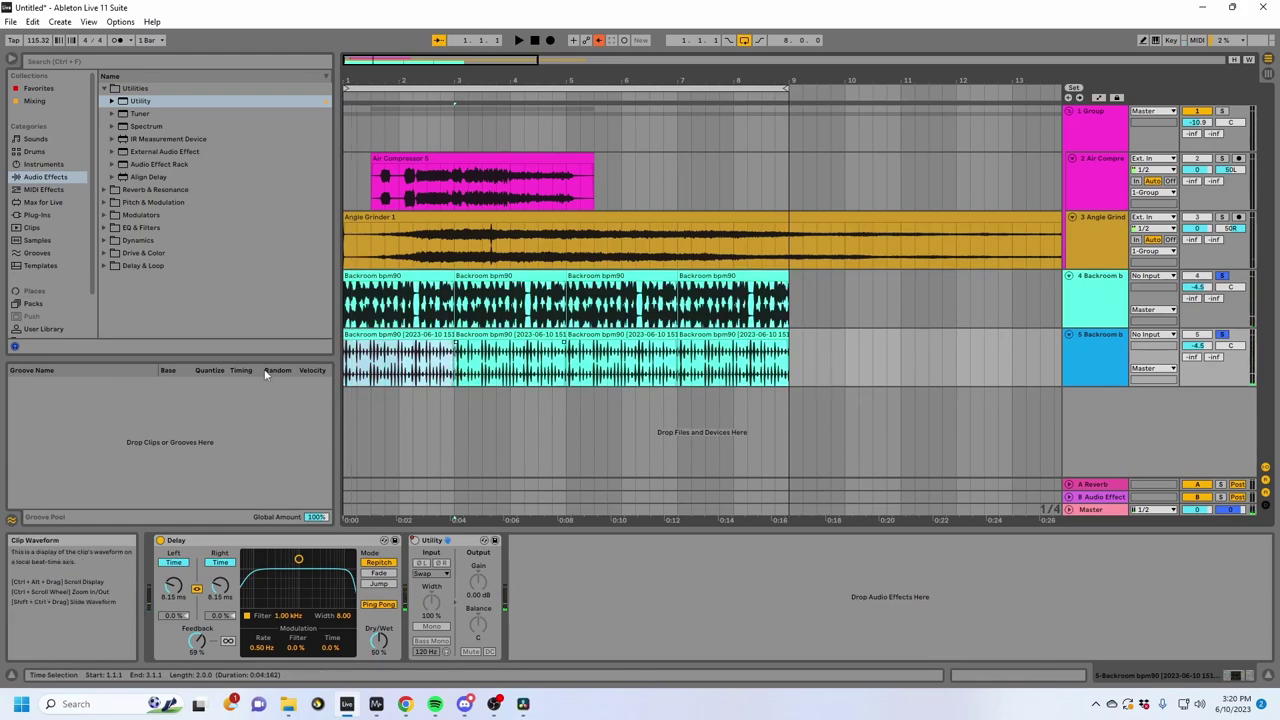
left_click(578, 368)
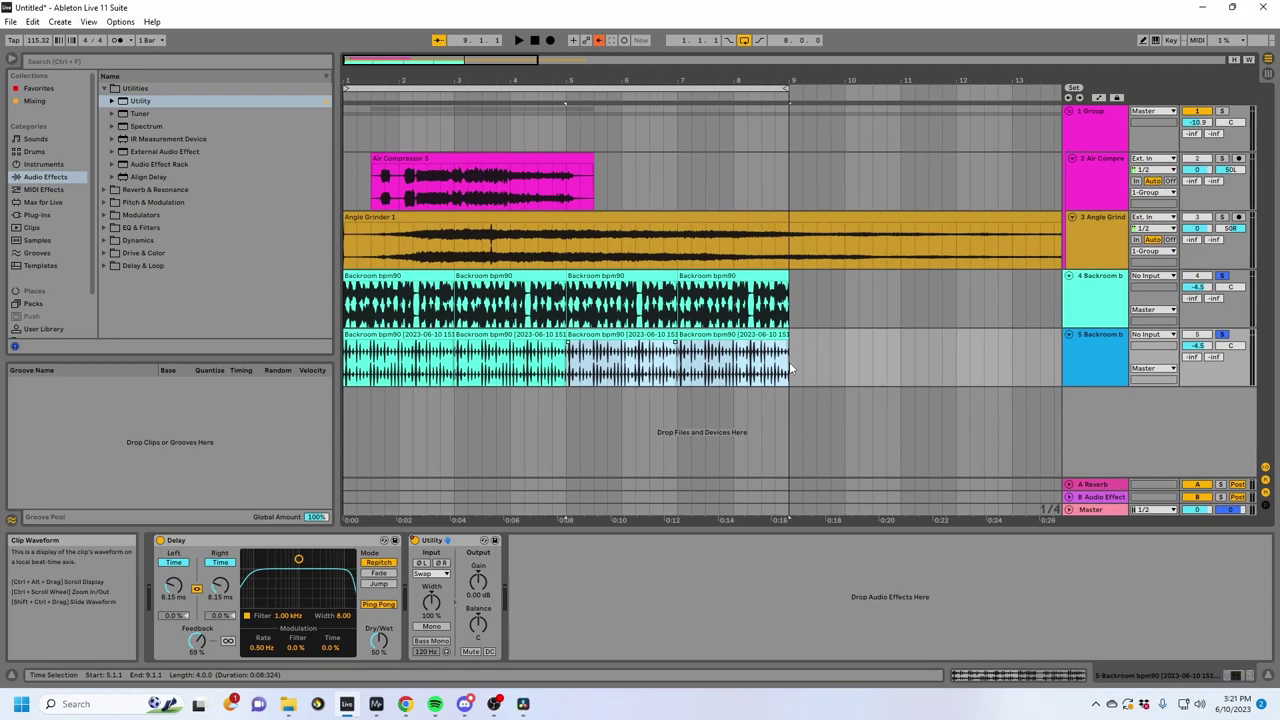
left_click(794, 300)
mouse_move(788, 360)
left_mouse_down()
mouse_move(551, 418)
mouse_move(564, 422)
left_mouse_up()
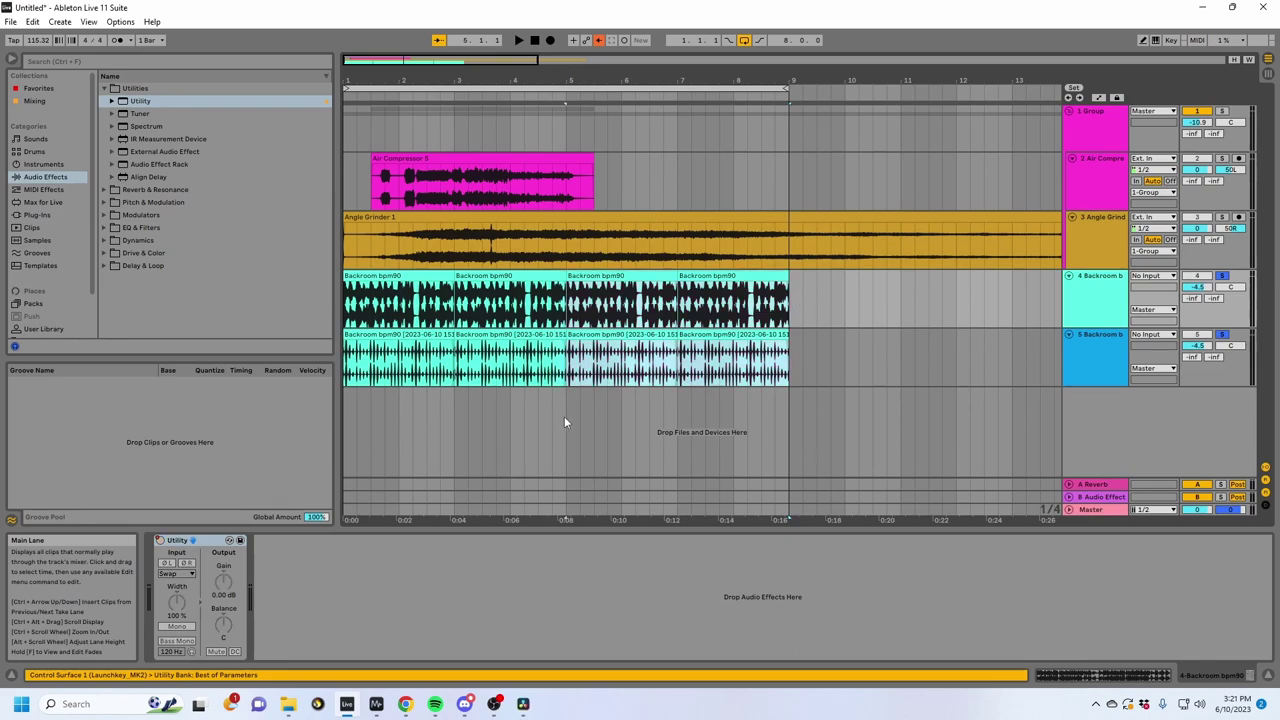
left_click(1106, 318)
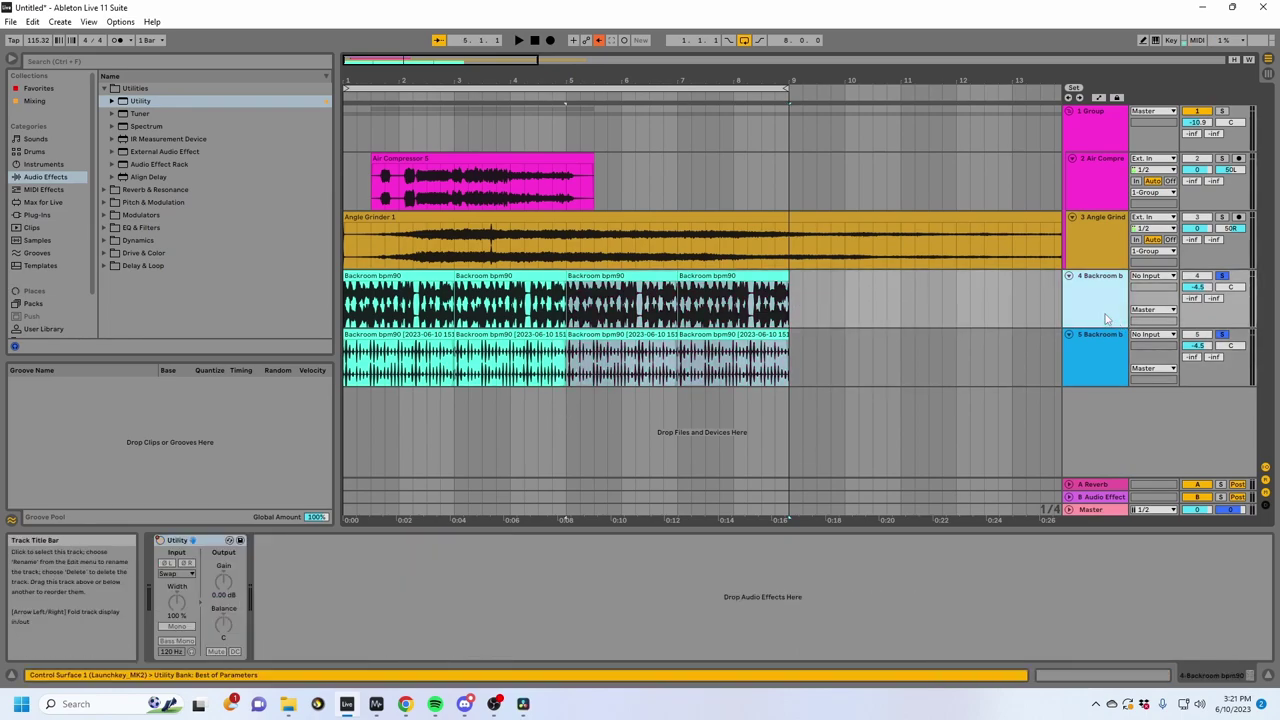
left_click(1108, 345)
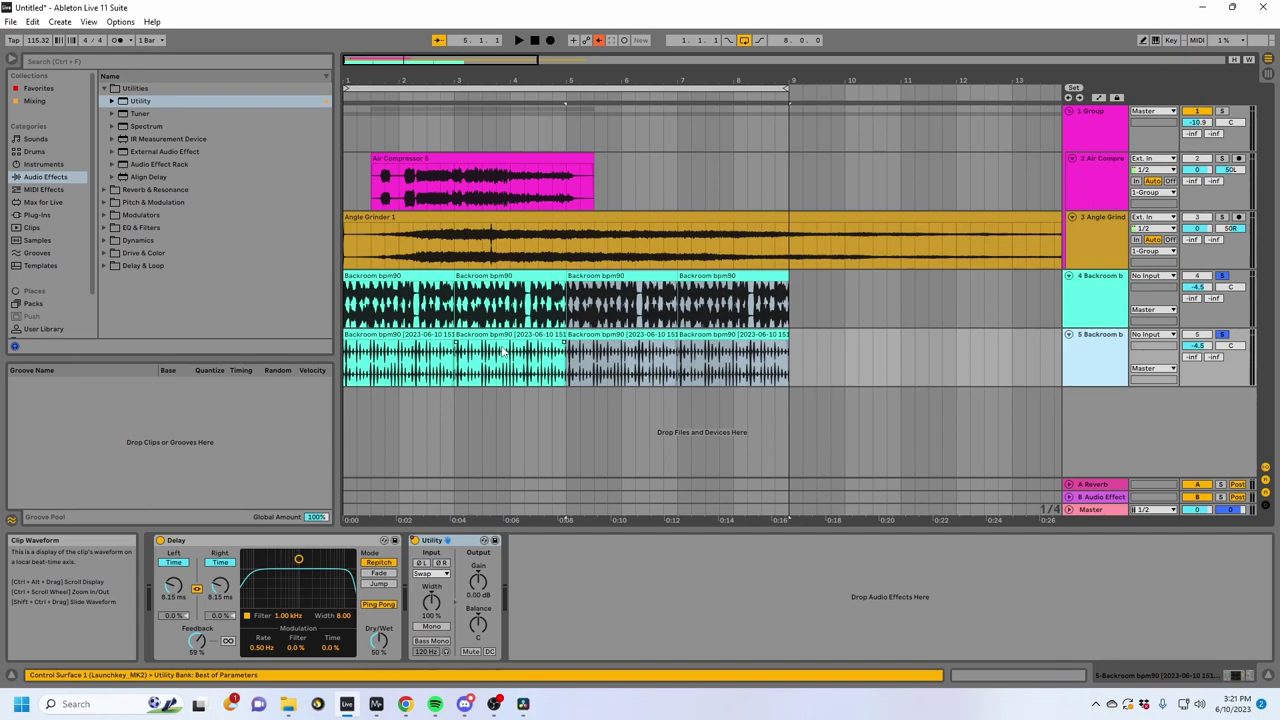
left_click(1093, 134)
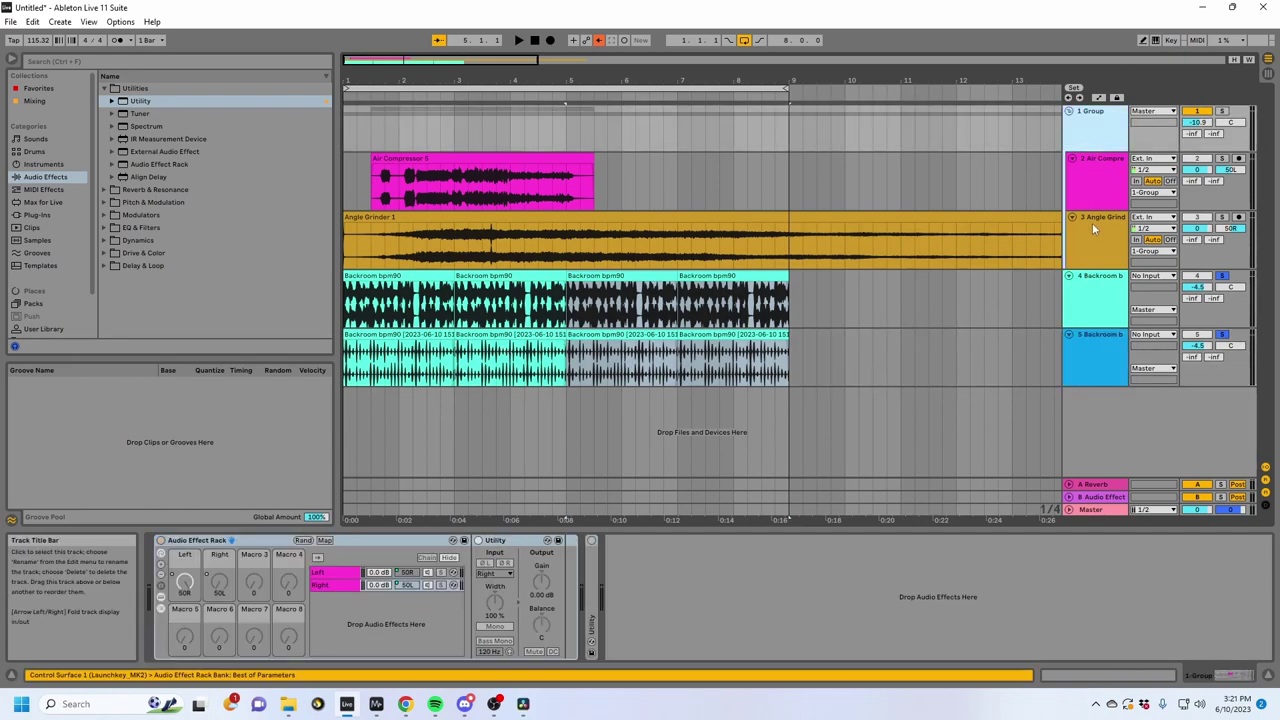
left_click(1093, 289)
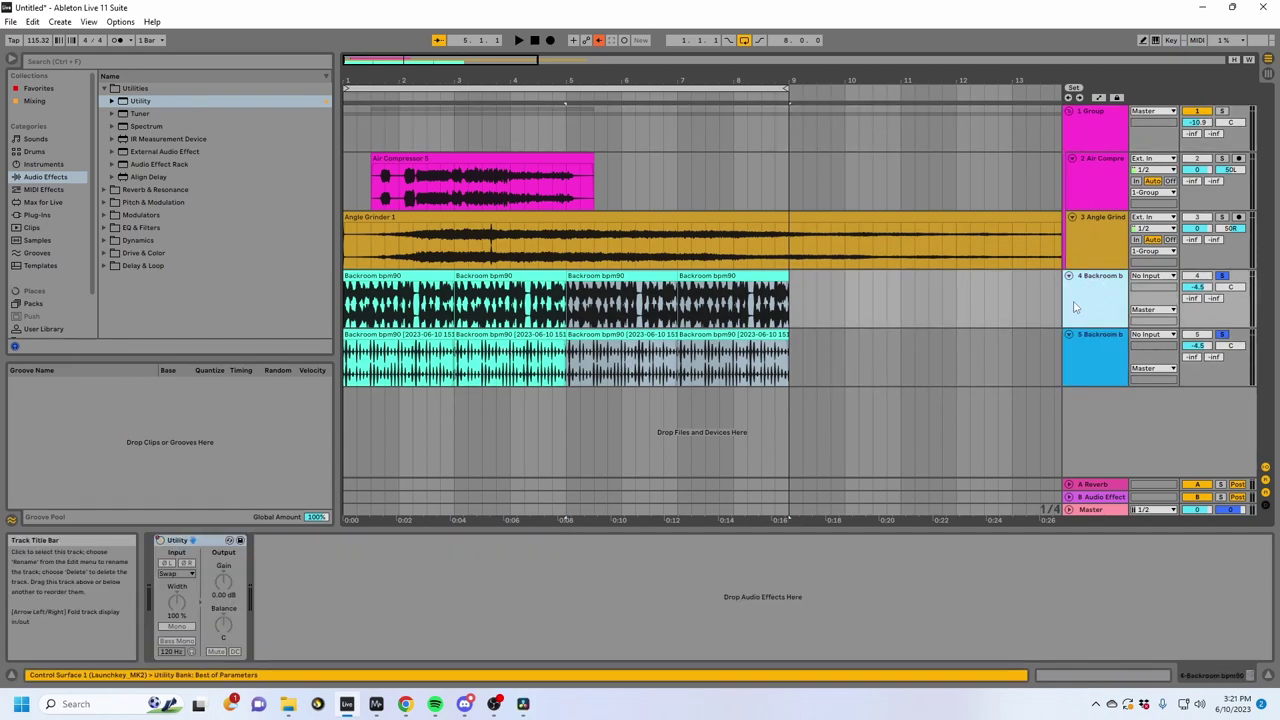
Step: Search all content for "wider" and add the Wider plug-in to the upper Backroom track, ahead of its Utility
left_click(146, 58)
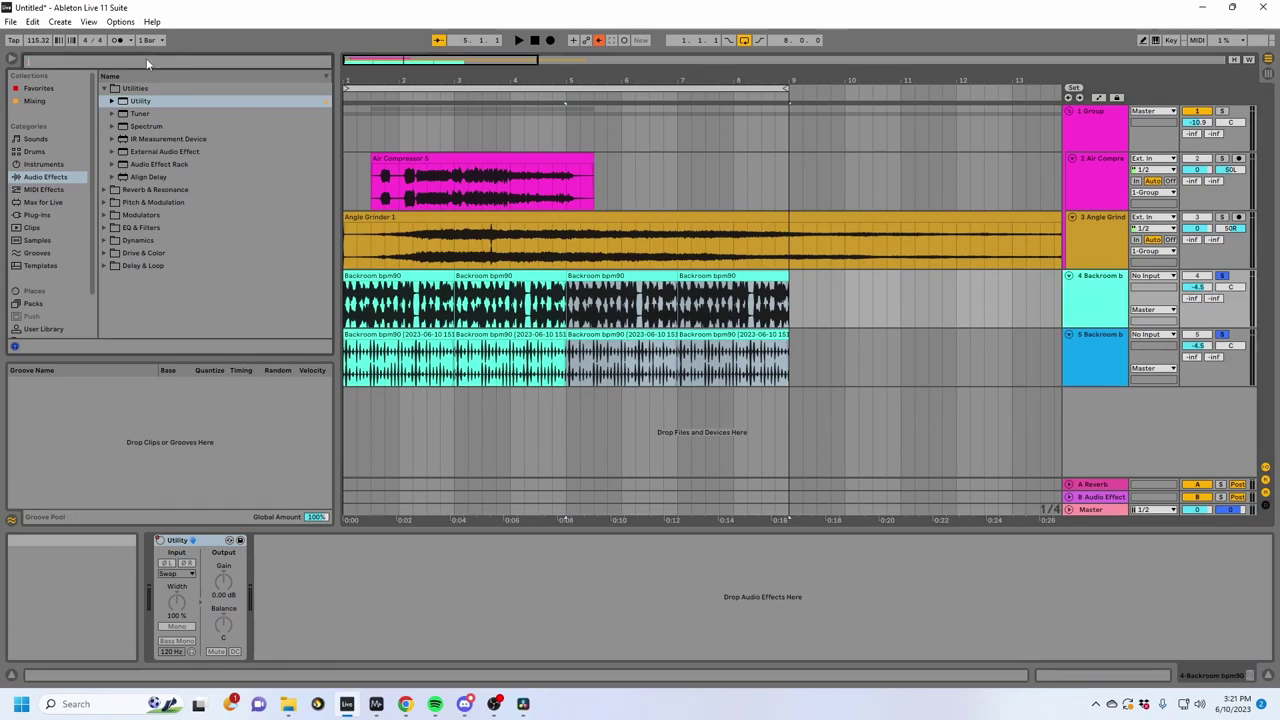
type("wider")
left_click(50, 279)
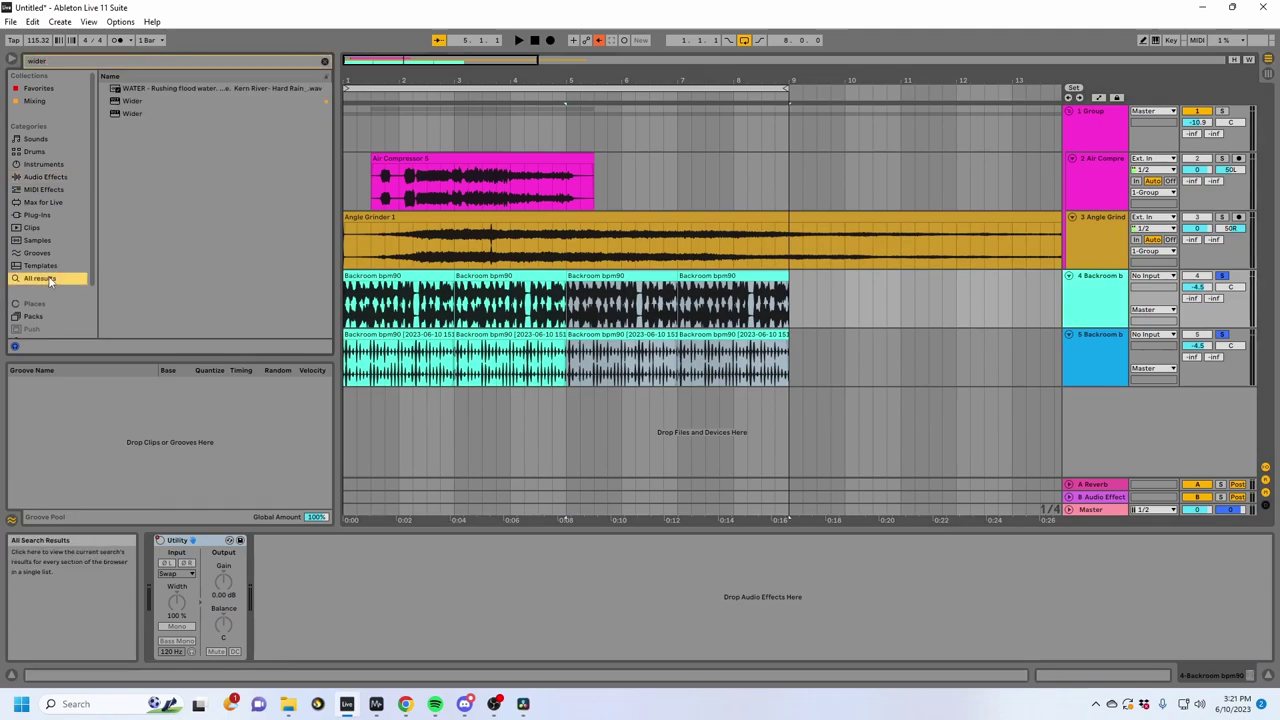
double_click(125, 103)
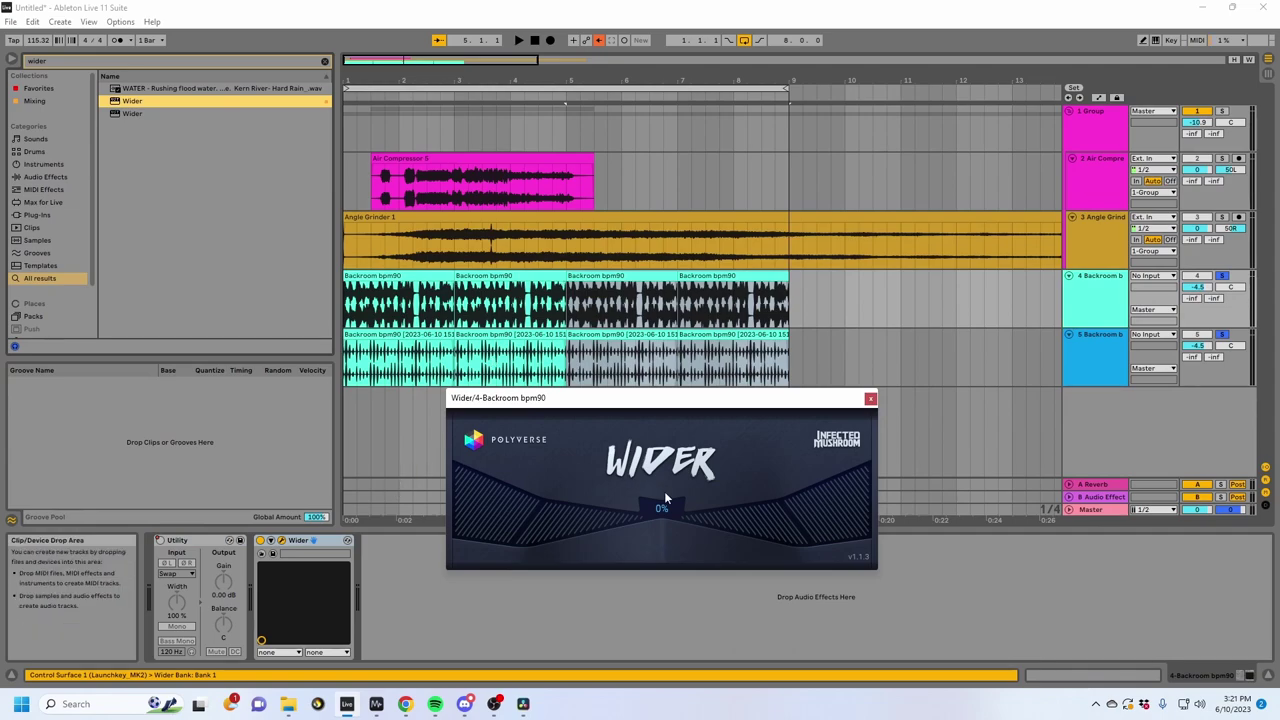
left_click_drag(200, 540, 347, 540)
Step: Raise Wider's width to 98 % and play the loop from bar 1 with only the upper Backroom track soloed
left_click_drag(773, 502, 870, 497)
left_click(400, 276)
key("space")
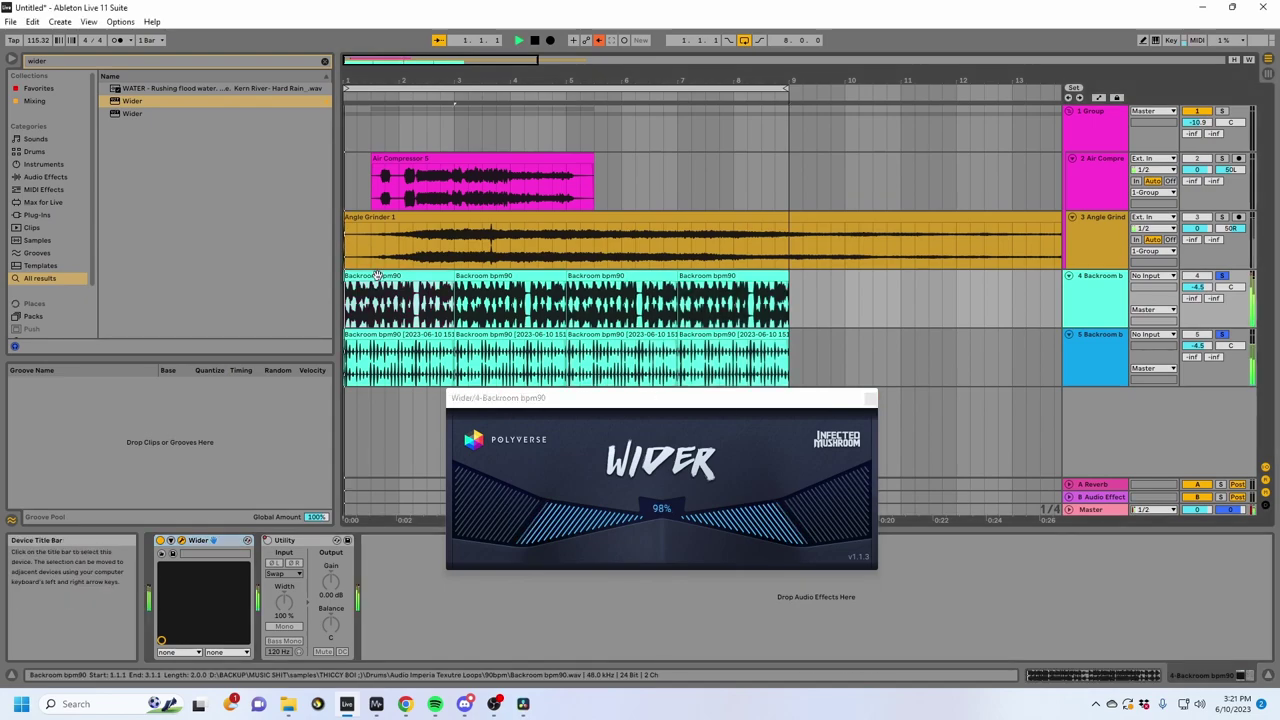
left_click(1221, 277)
left_click(1221, 276)
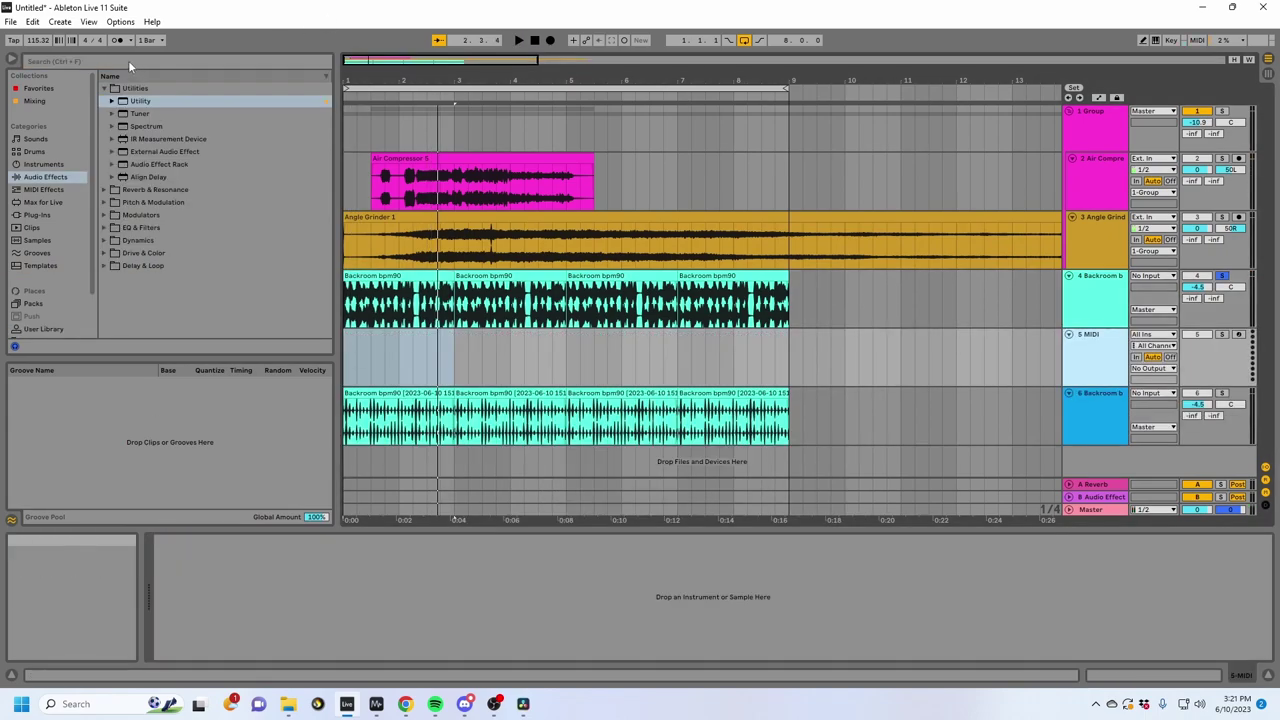
Step: Load the Serum_x64 plug-in onto the empty MIDI track between the two Backroom tracks
left_click(36, 215)
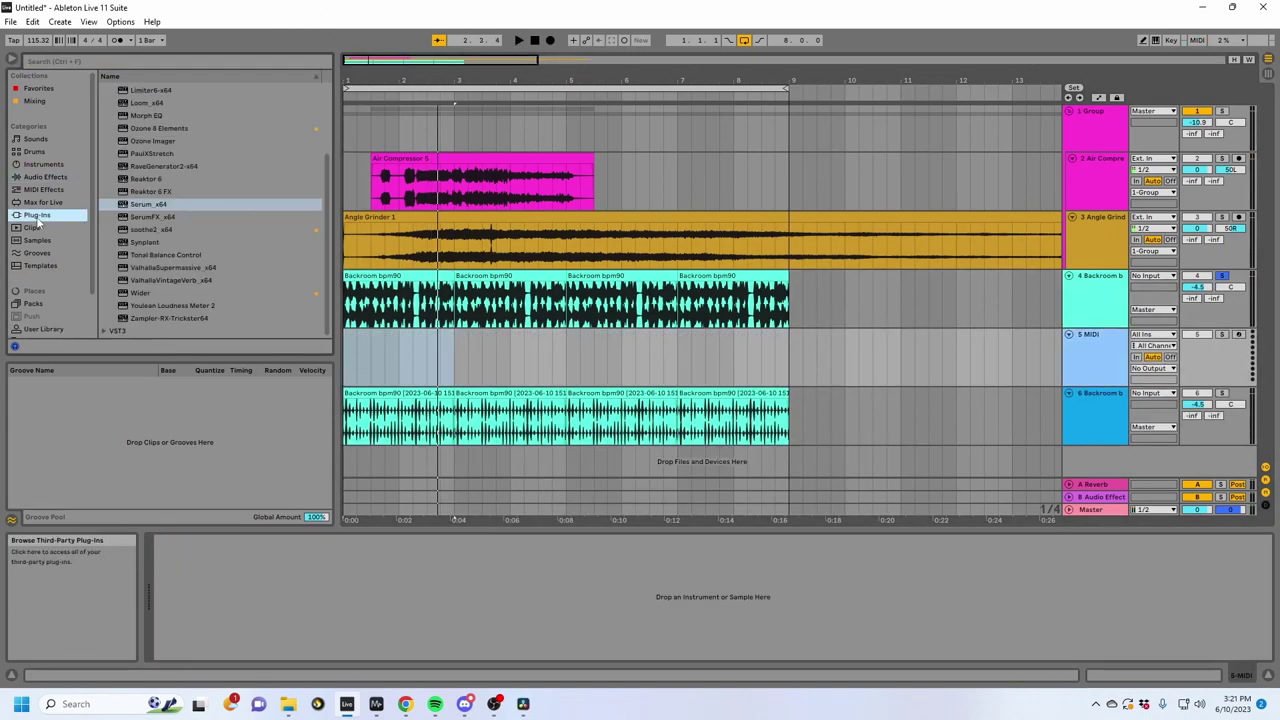
left_click(154, 193)
left_click_drag(154, 204, 486, 379)
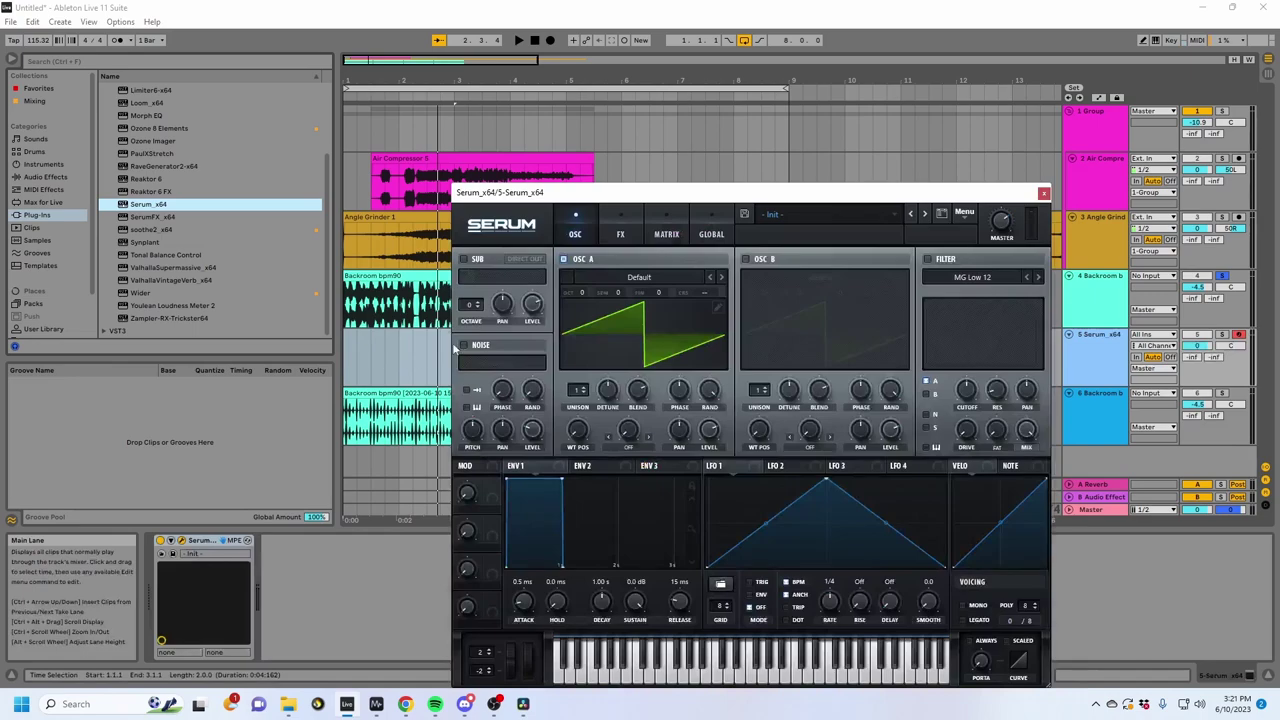
Step: Create a one-bar MIDI clip at bar 1 on the Serum track and add a C1 note at its start
double_click(390, 362)
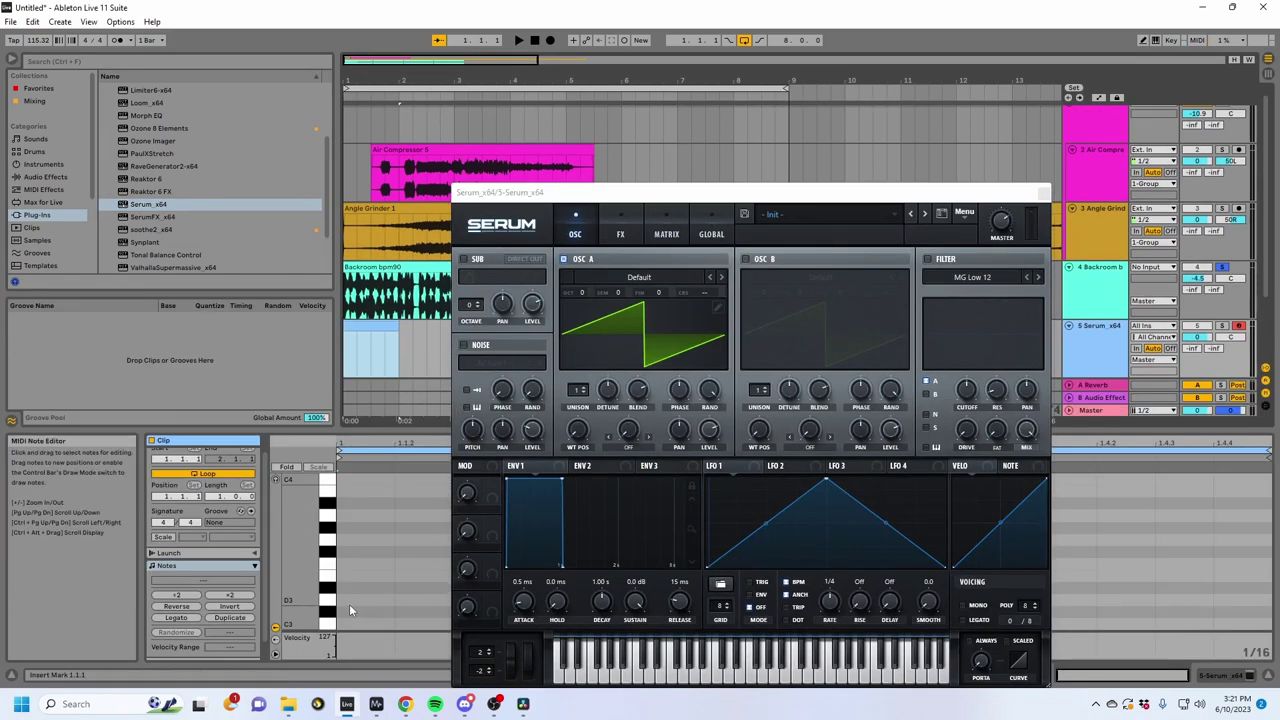
scroll(350, 610, "down", 5)
double_click(366, 621)
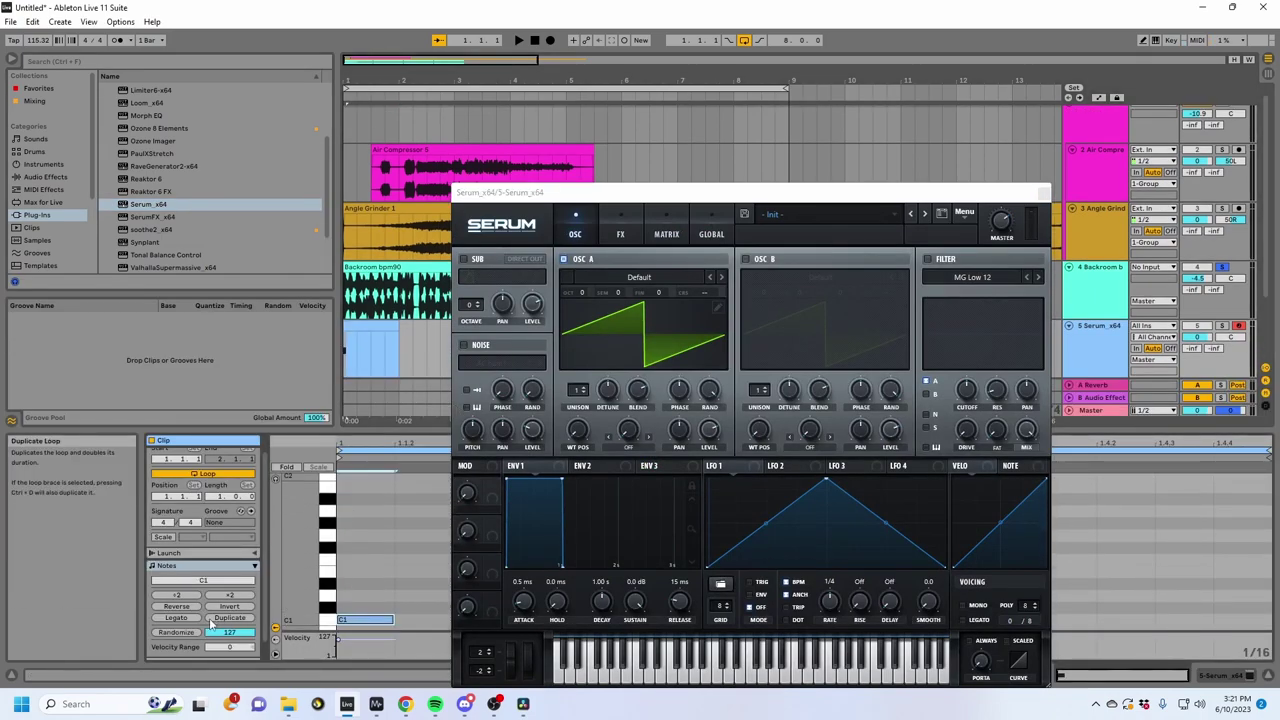
Step: Stretch the C1 note across the whole Serum clip with Legato and transpose it down to F0
left_click(178, 619)
scroll(376, 580, "down", 2)
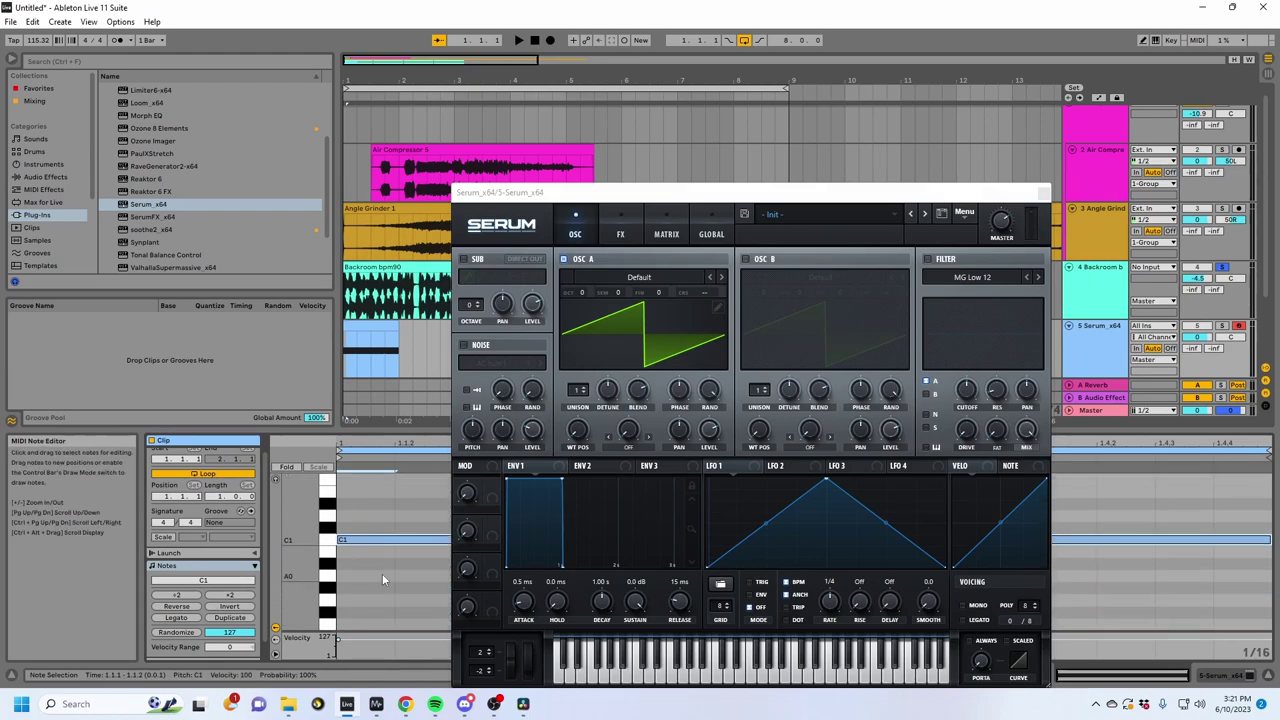
key("Down")
key("Down")
key("Down")
key("Down")
key("Down")
key("Down")
key("Down")
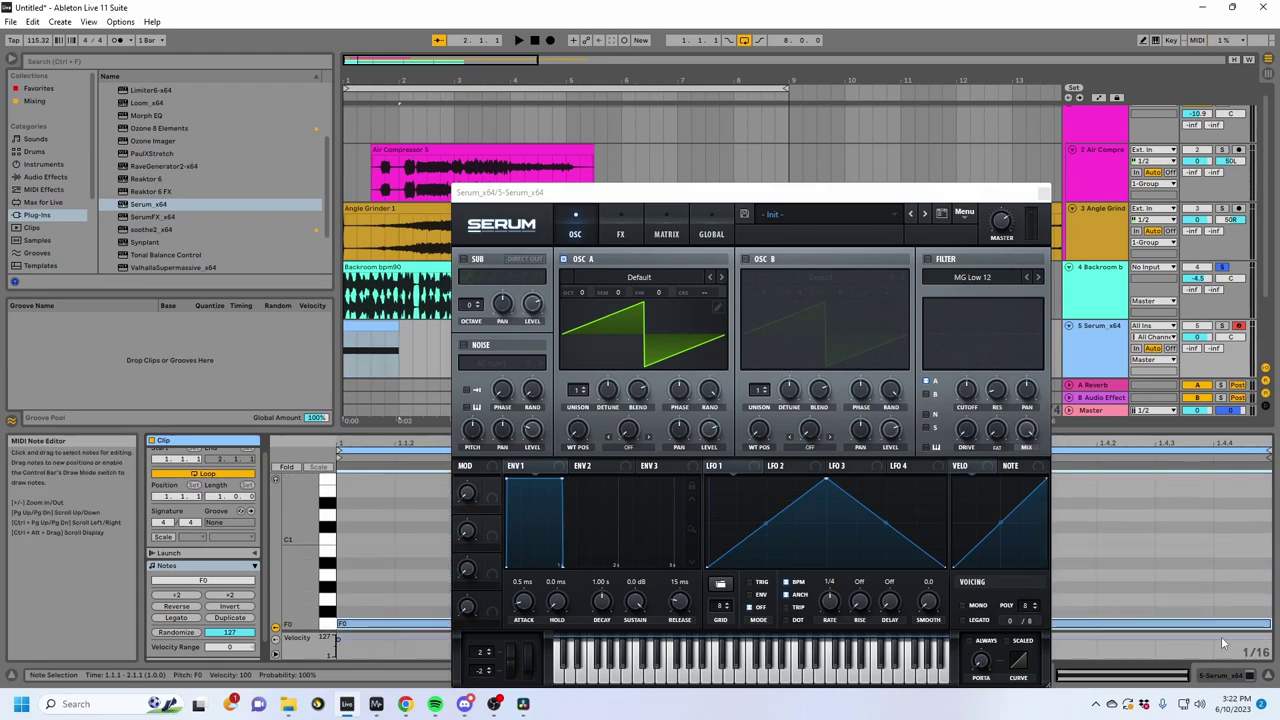
Step: Search the browser for "auto filt" and add Auto Filter after Serum on the Serum track
left_click(1220, 675)
left_click(65, 60)
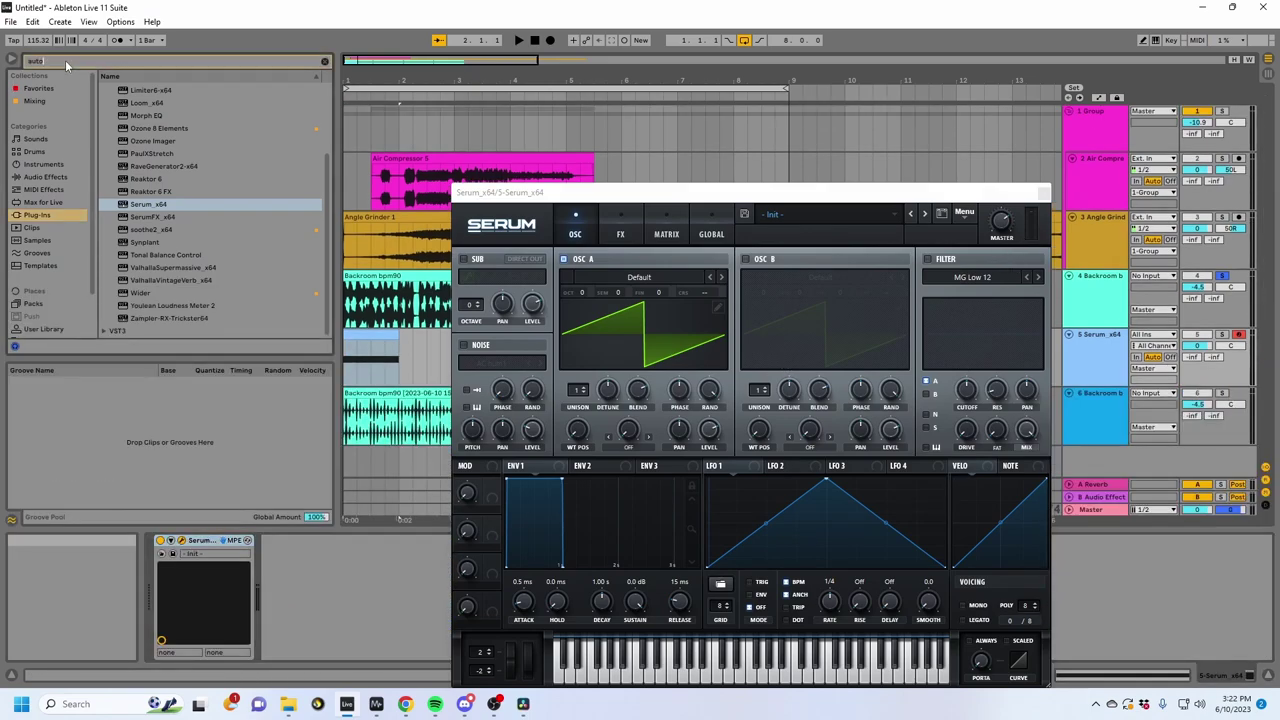
type("auto filt")
key("Down")
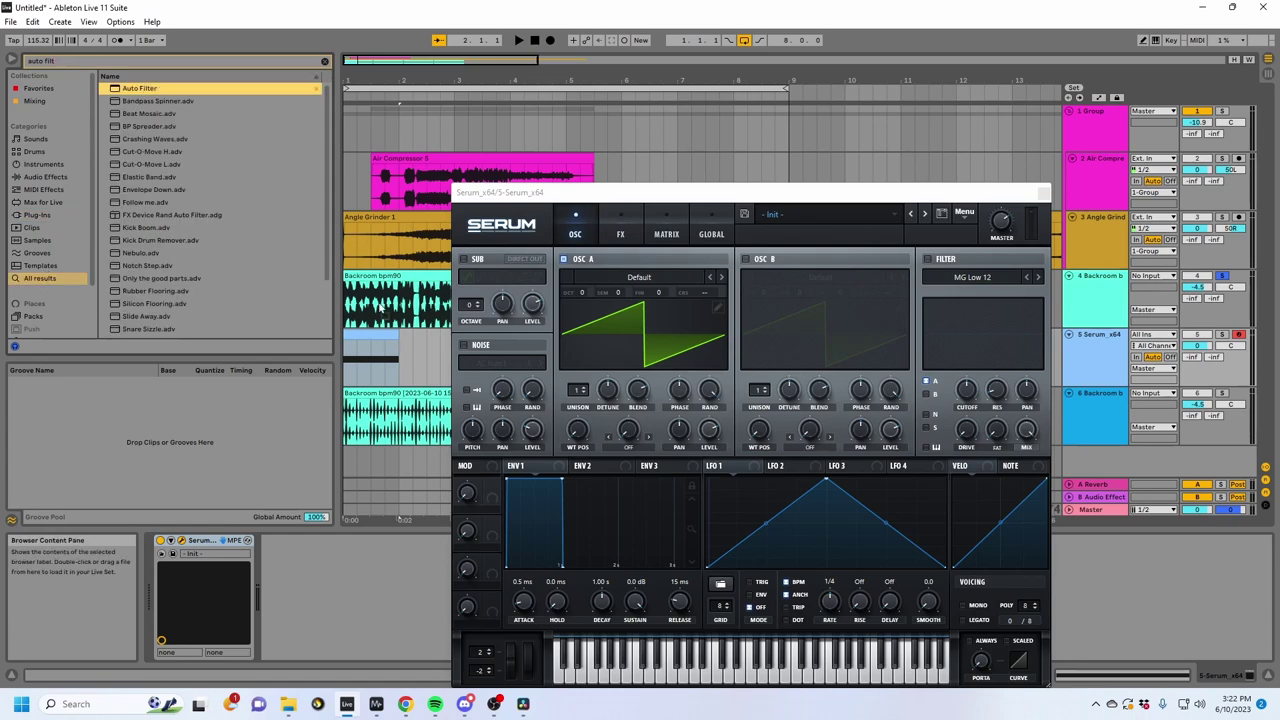
key("Return")
left_click_drag(550, 192, 790, 173)
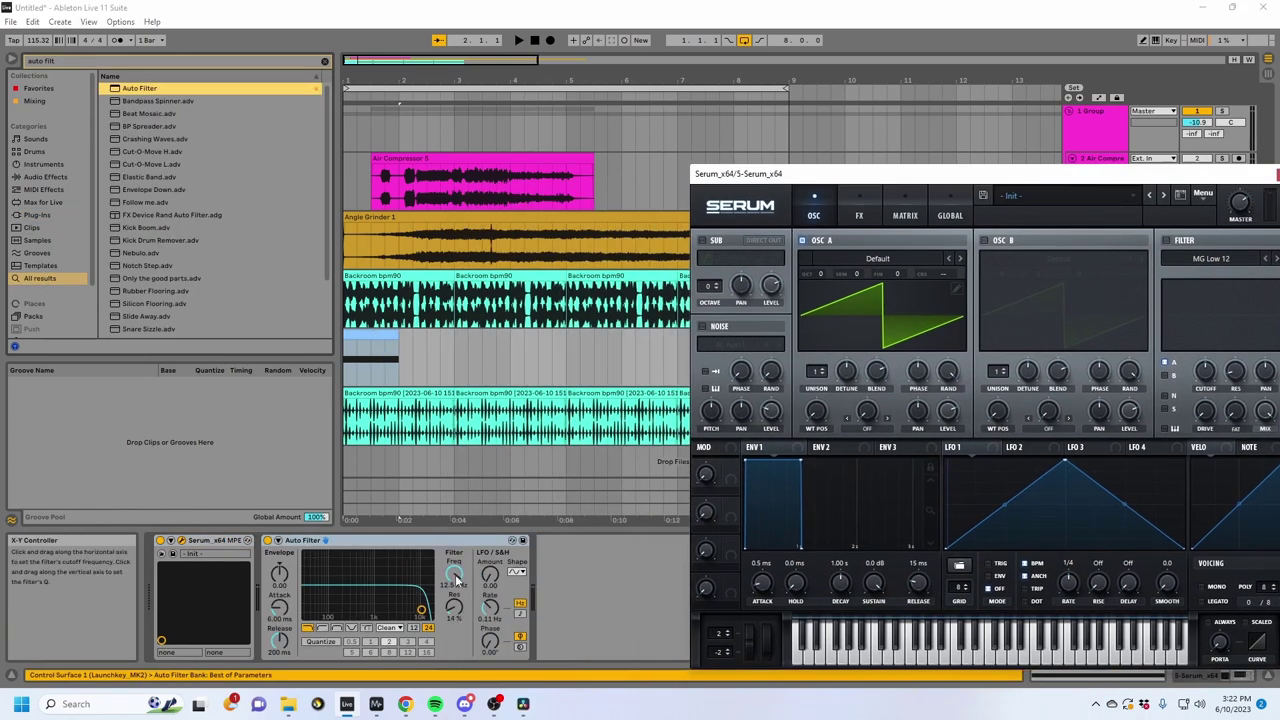
Step: Automate the Auto Filter frequency to rise and fall within the Serum clip's first half bar, and play it with only Serum soloed
left_click(390, 345)
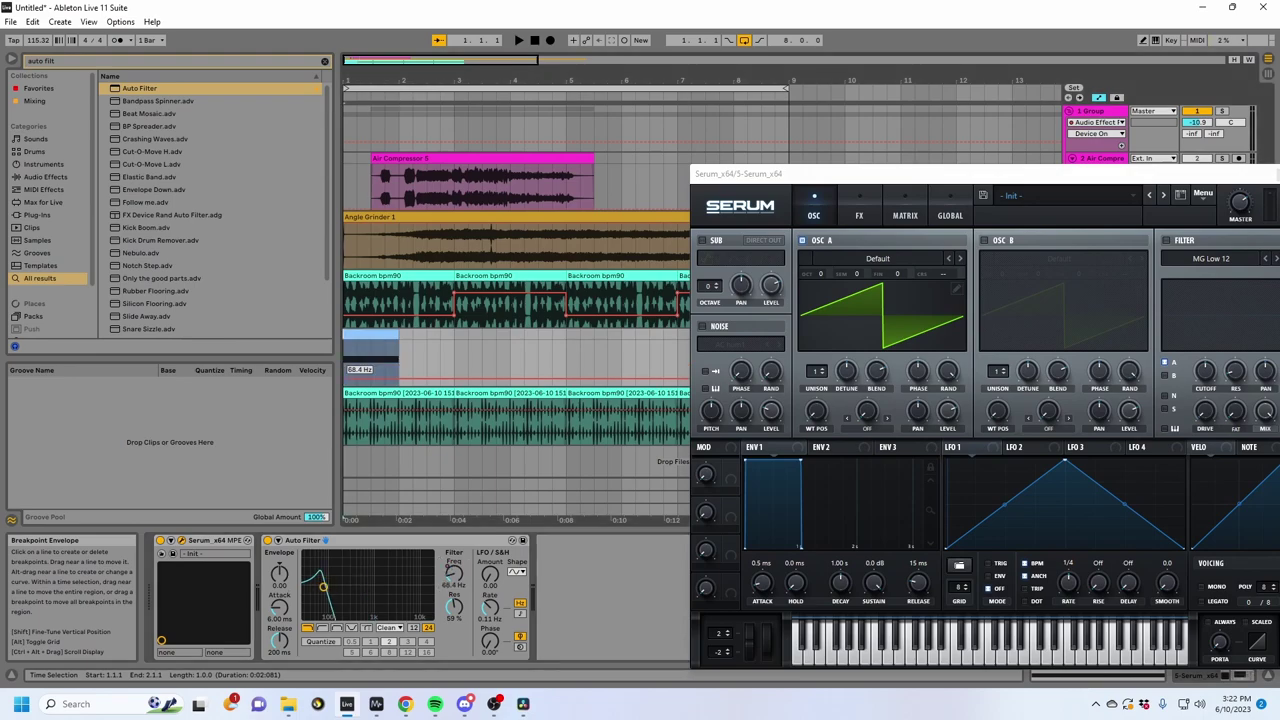
left_click_drag(372, 378, 360, 360)
key("space")
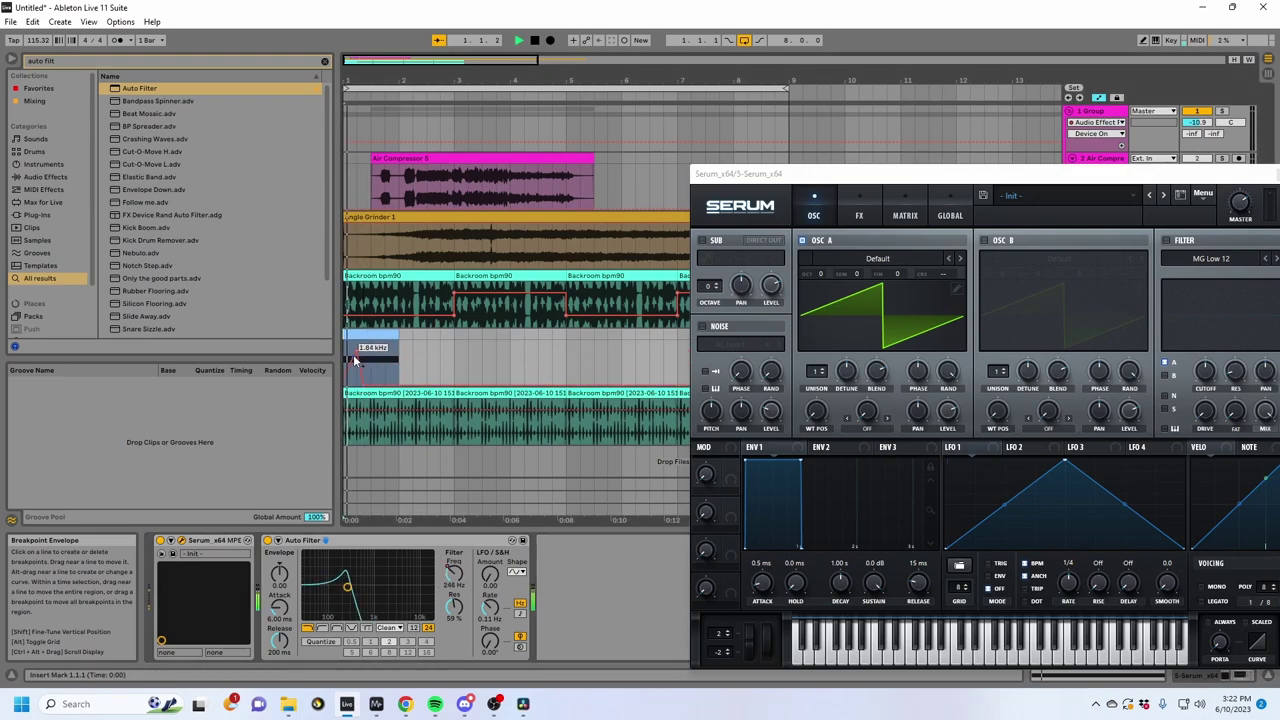
key("space")
left_click_drag(906, 173, 811, 491)
left_click(1222, 335)
key("space")
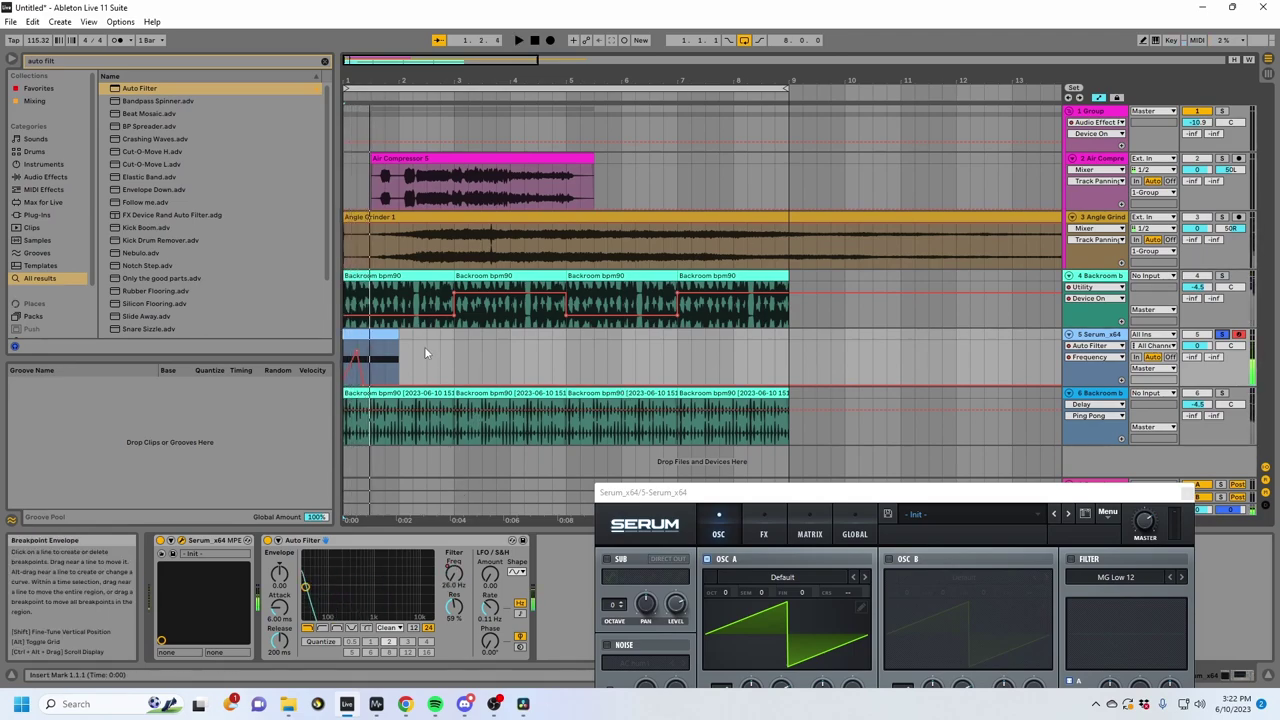
Step: Add Wider after Auto Filter on the Serum track and duplicate the clip's first half bar with its sweep up to bar 4
left_click(399, 321)
left_click(352, 346)
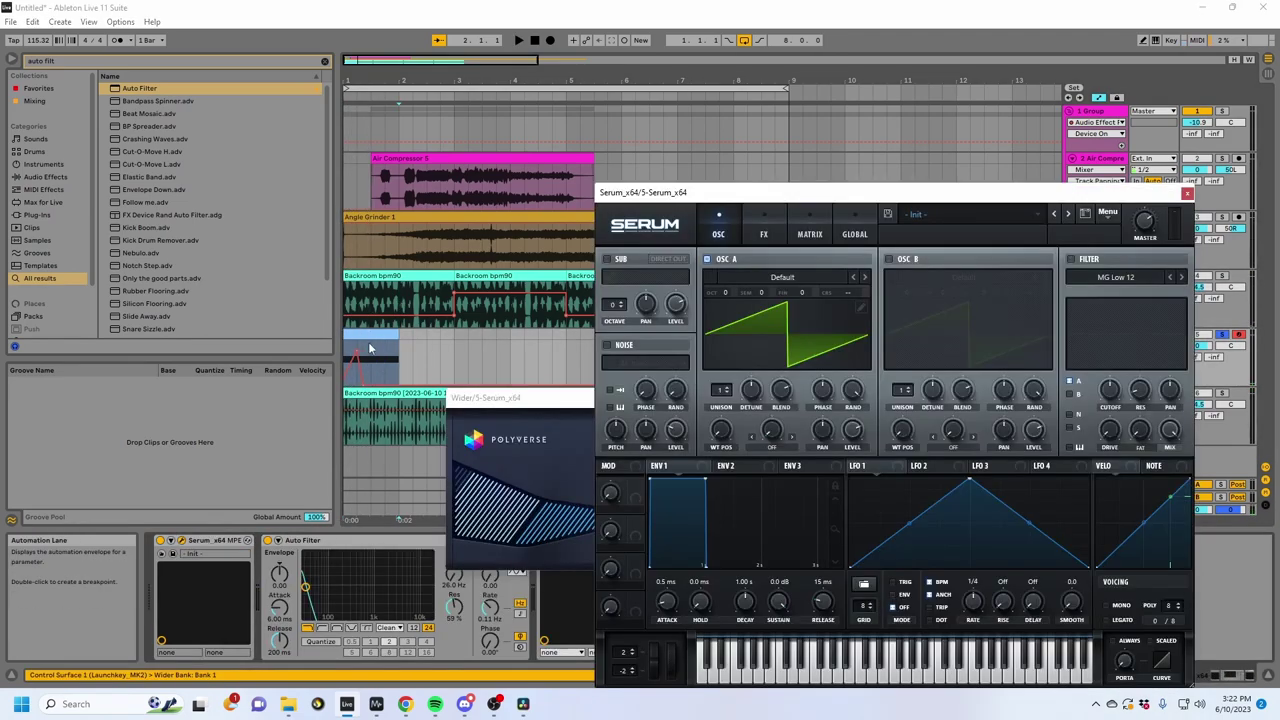
key("ctrl+d")
key("ctrl+d")
key("ctrl+d")
key("ctrl+d")
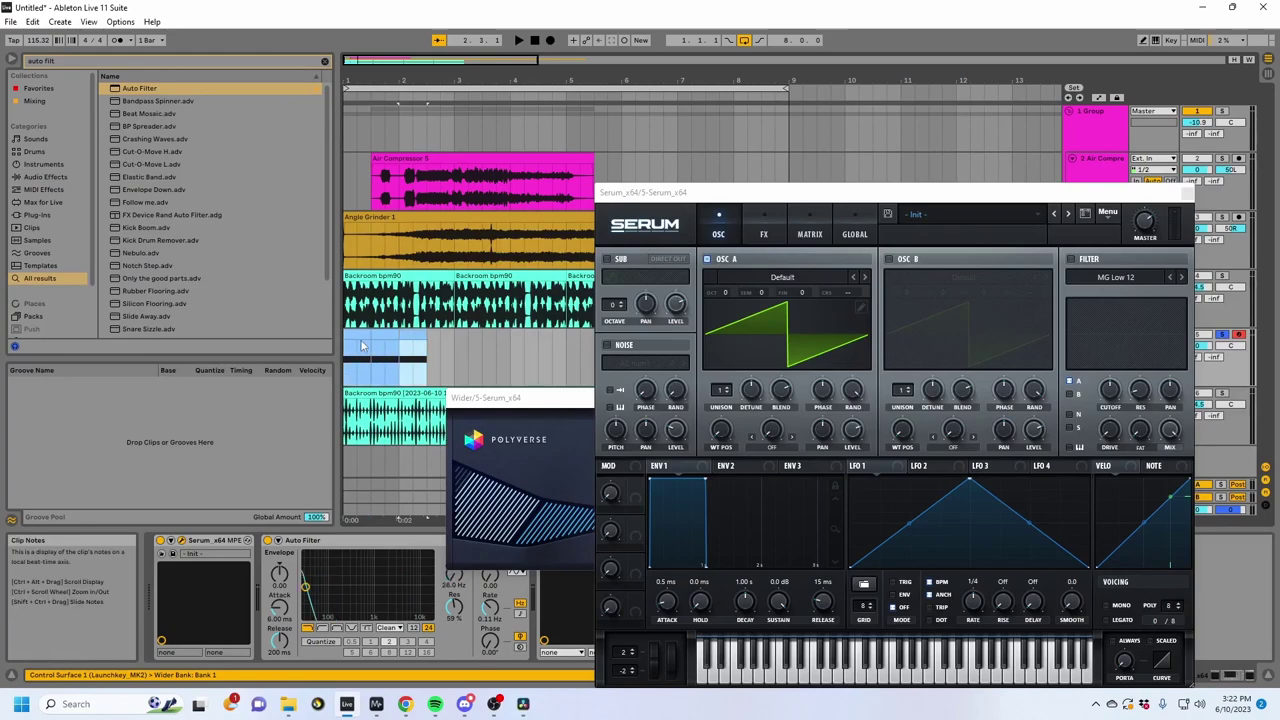
Step: Play the repeated Serum part from bar 1 and close the Serum and Wider plug-in windows
left_click(356, 336)
key("space")
left_click_drag(900, 200, 647, 300)
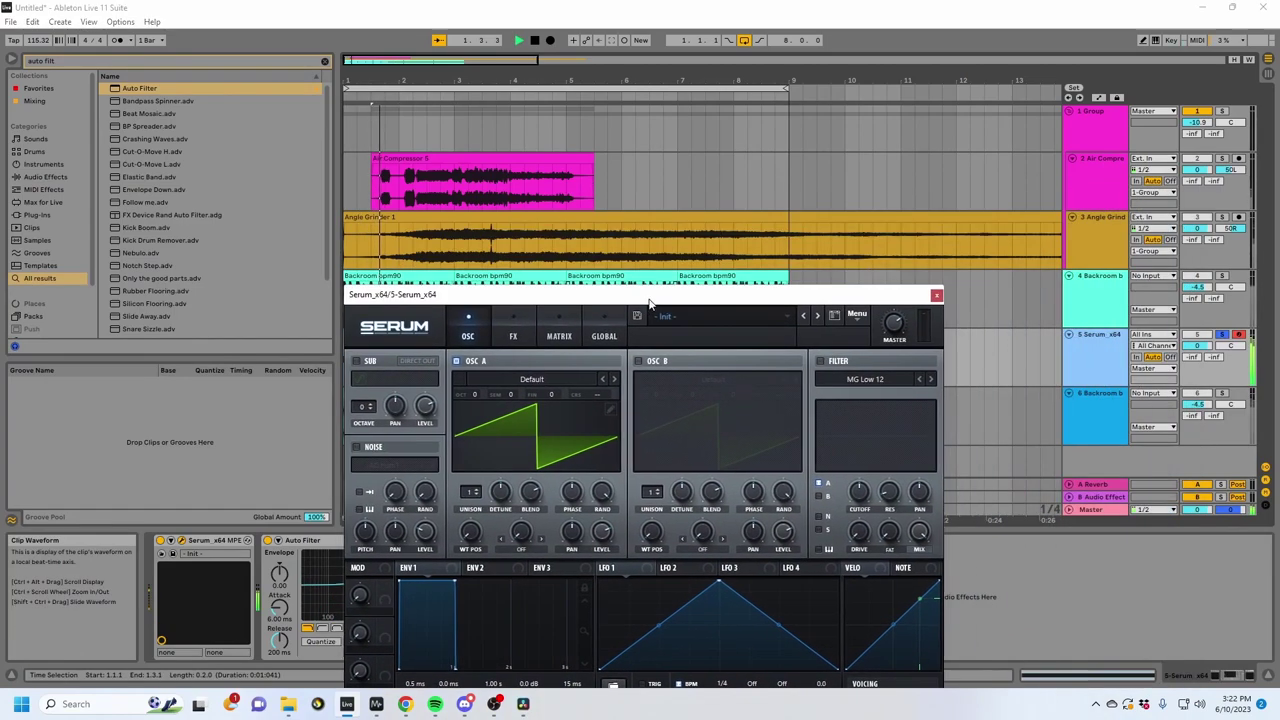
left_click(940, 292)
left_click(876, 397)
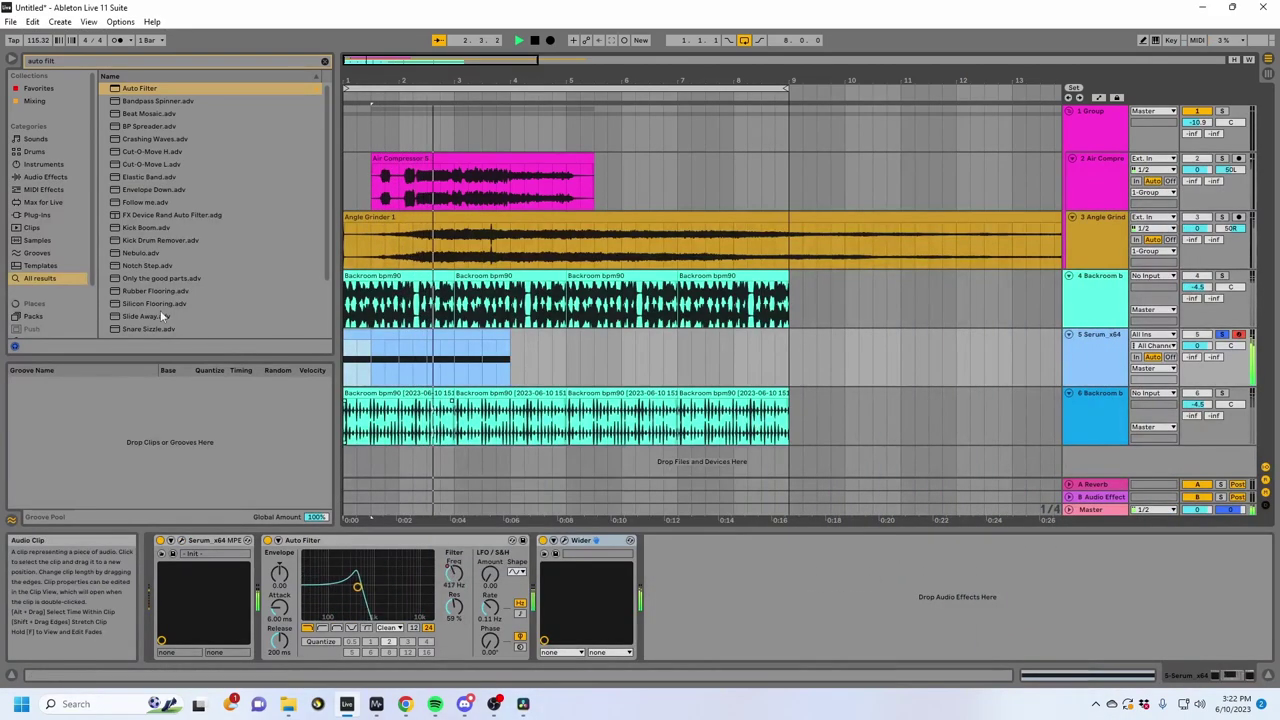
Step: Copy a Utility from the upper Backroom track to the end of the Serum chain, with Mono off and the channel mode on Swap
left_click(47, 178)
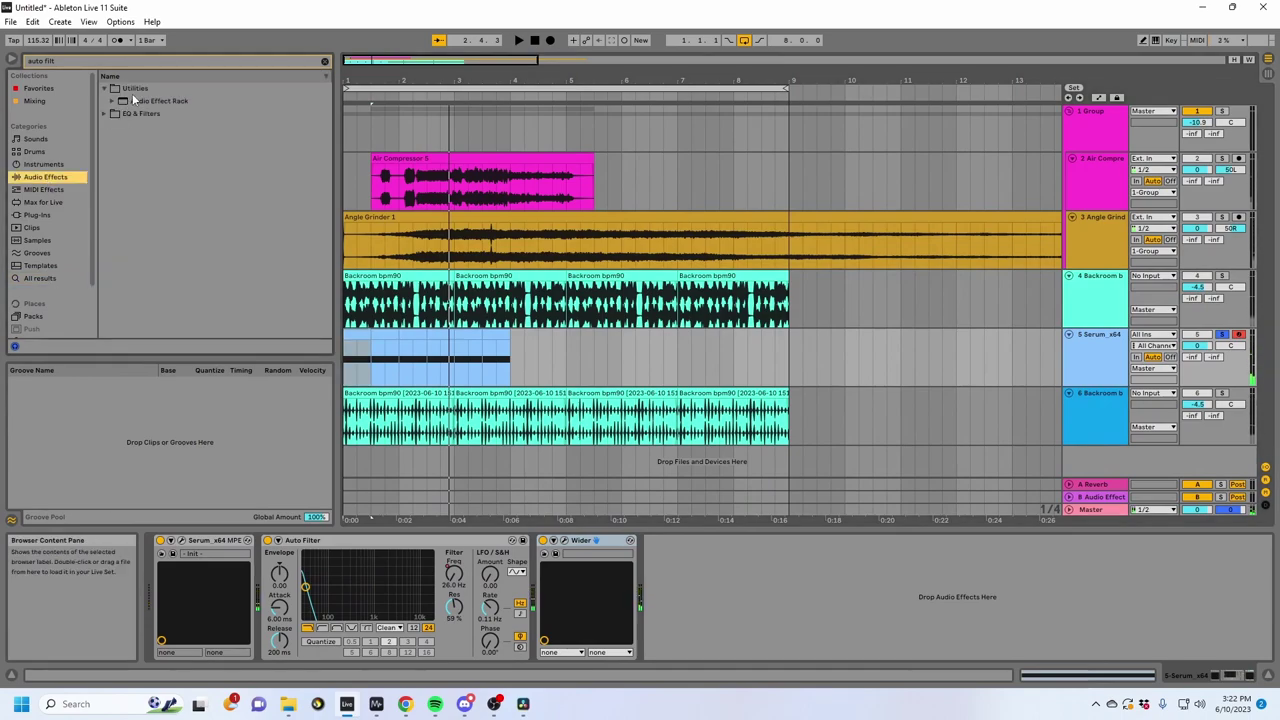
left_click(394, 312)
left_click(483, 358)
left_click(680, 586)
key("ctrl+v")
left_click(667, 625)
left_click(666, 573)
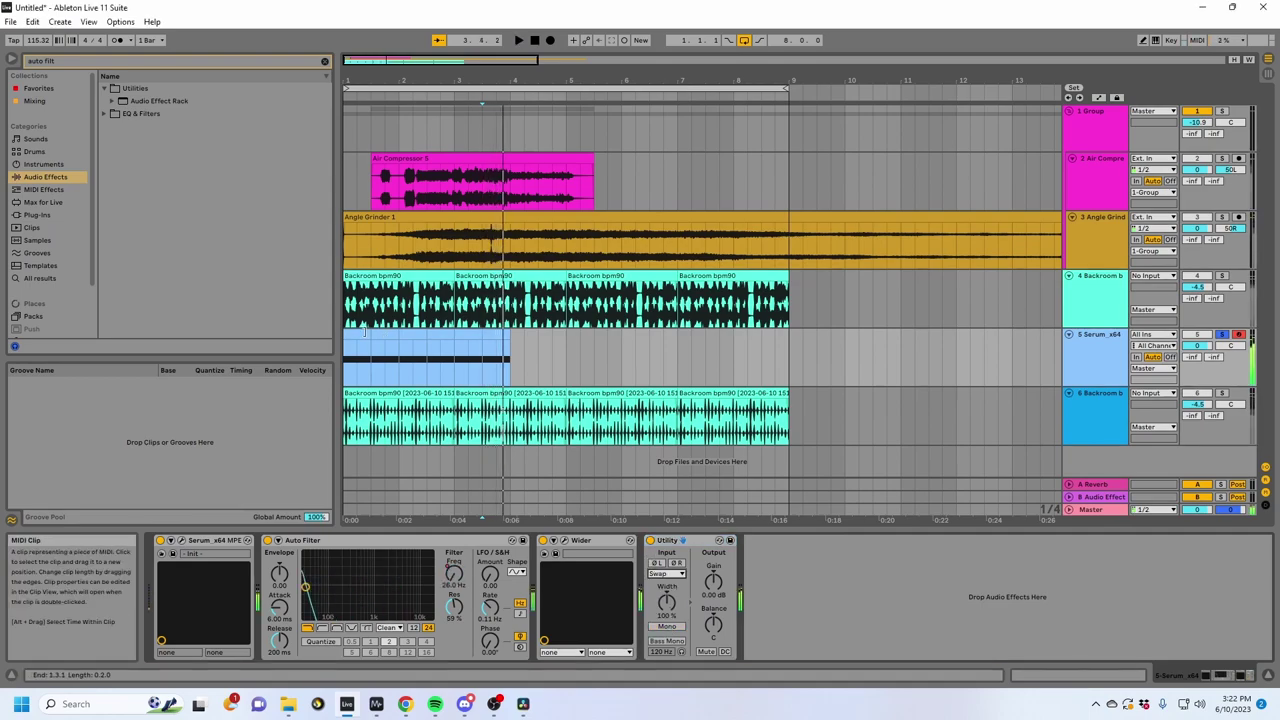
Step: Play the Serum part from bar 1 while switching the Utility device off and on to compare the swapped channels
left_click(651, 540)
key("space")
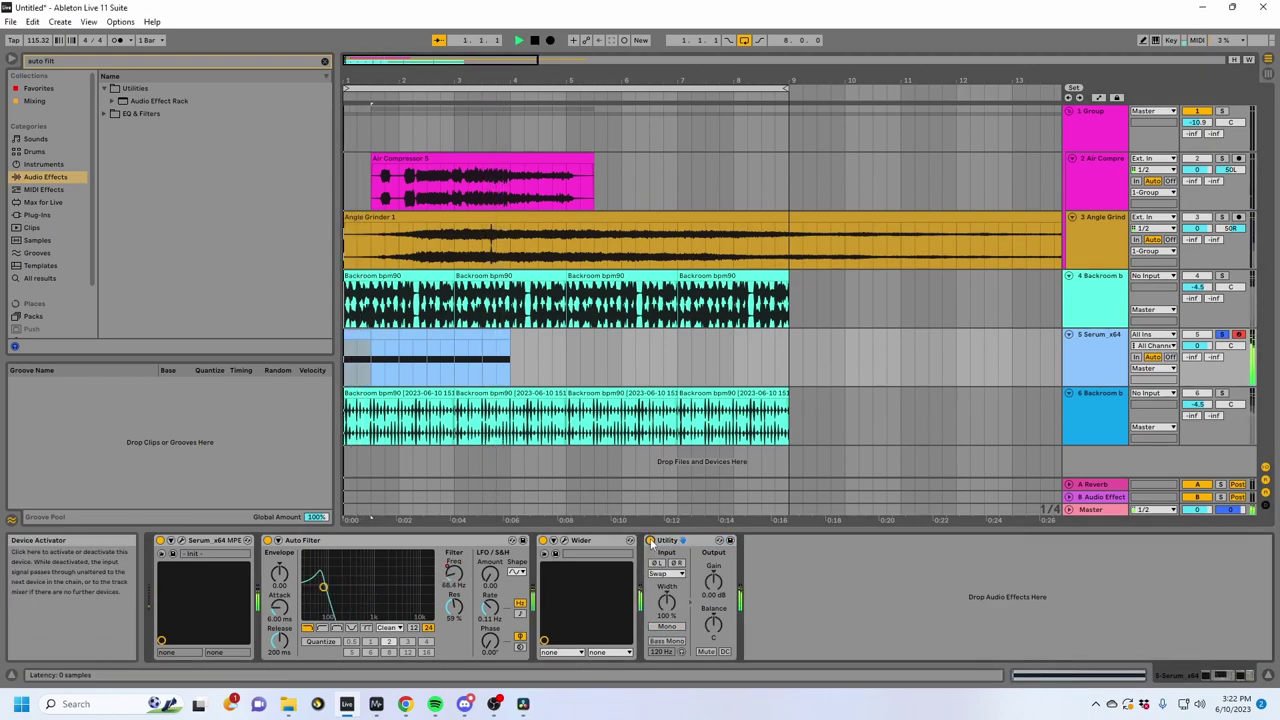
left_click(651, 541)
key("space")
key("space")
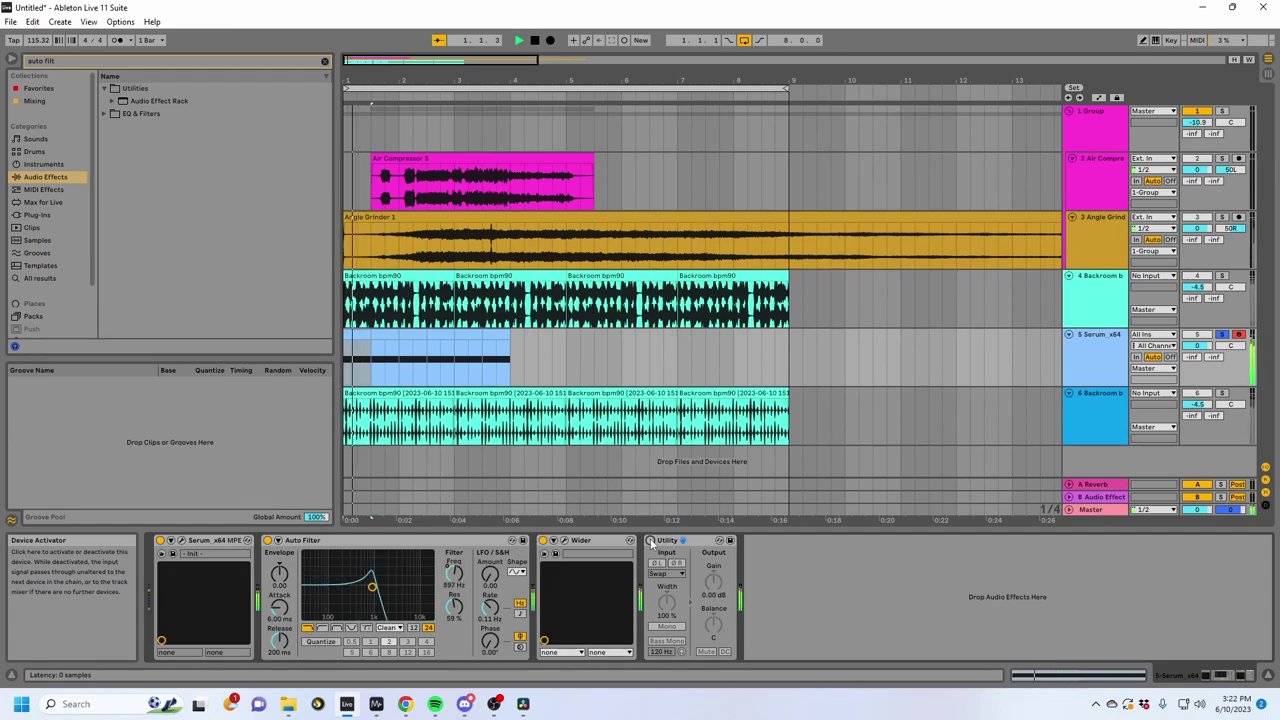
left_click(651, 540)
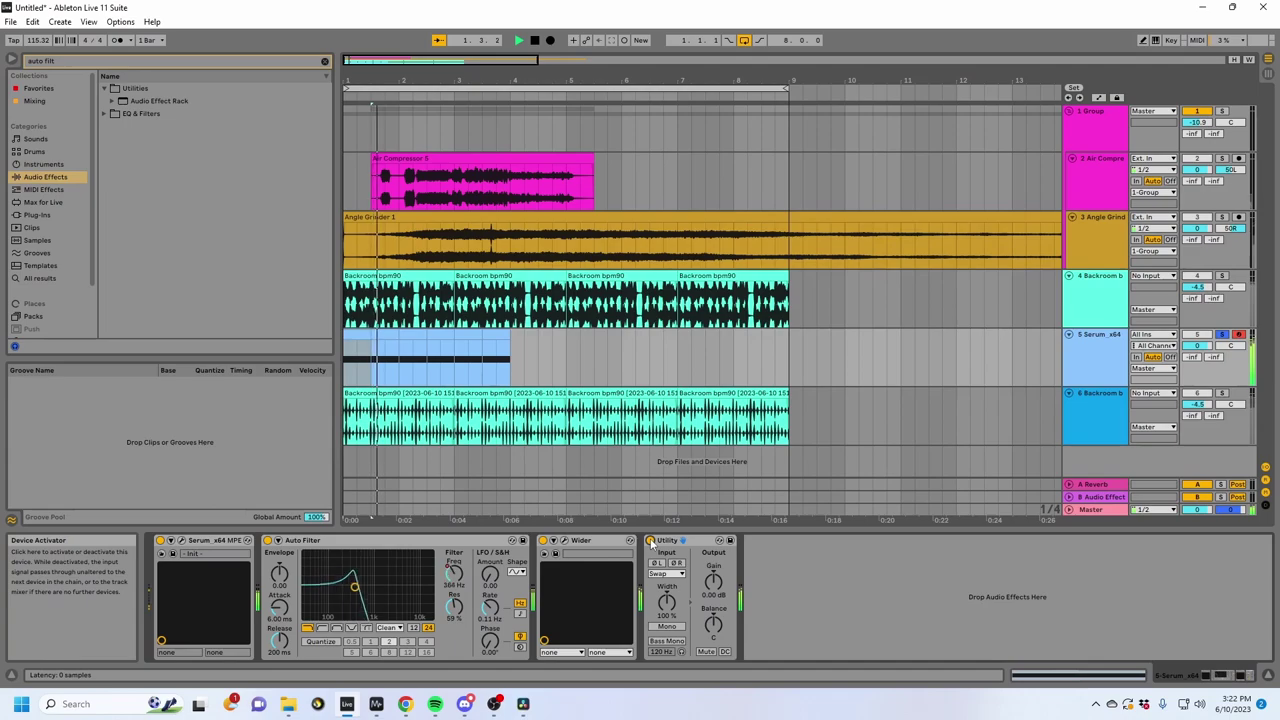
Step: Repeat the first half bar of the Serum clip with its automation along the track and play the result
key("a")
key("space")
left_click(371, 351)
left_click_drag(372, 351, 345, 362)
key("ctrl+d")
key("ctrl+d")
key("ctrl+d")
key("ctrl+d")
left_click(350, 346)
key("space")
key("space")
key("a")
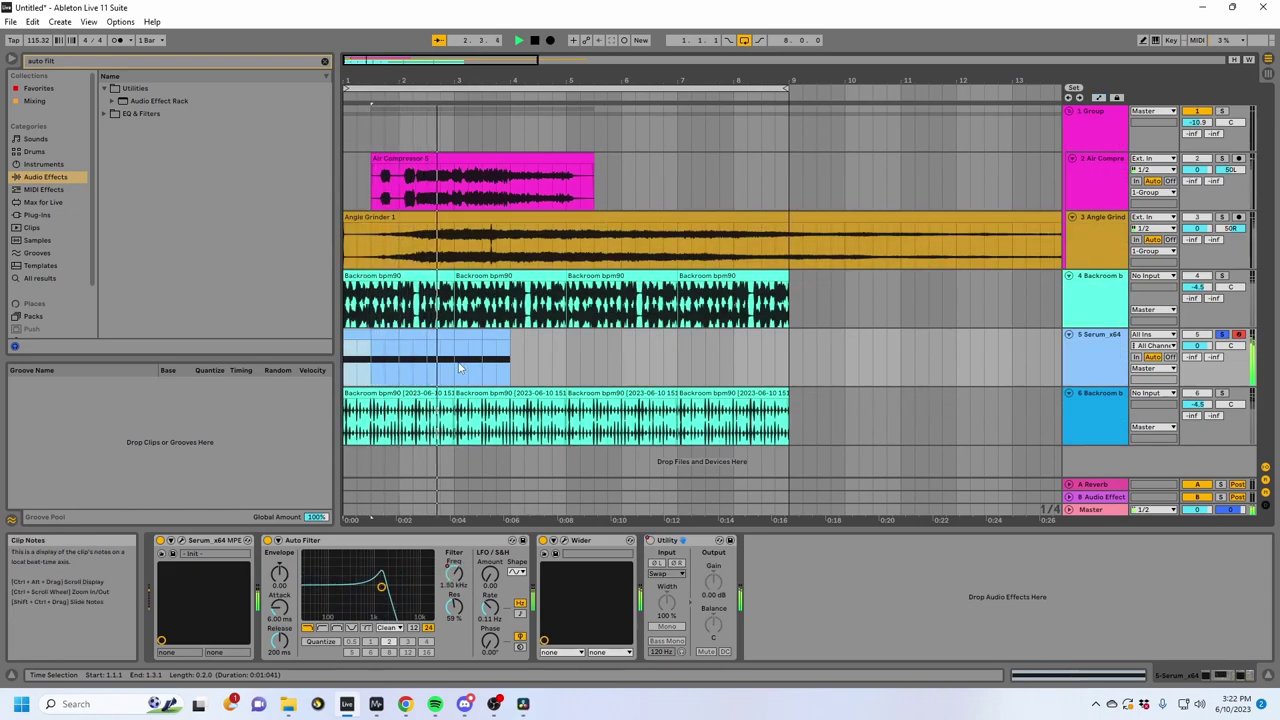
Step: Duplicate the two-bar Serum section until it reaches bar 9, removing the extra copy beyond the loop
key("ctrl+d")
key("ctrl+d")
key("ctrl+d")
key("ctrl+d")
key("ctrl+z")
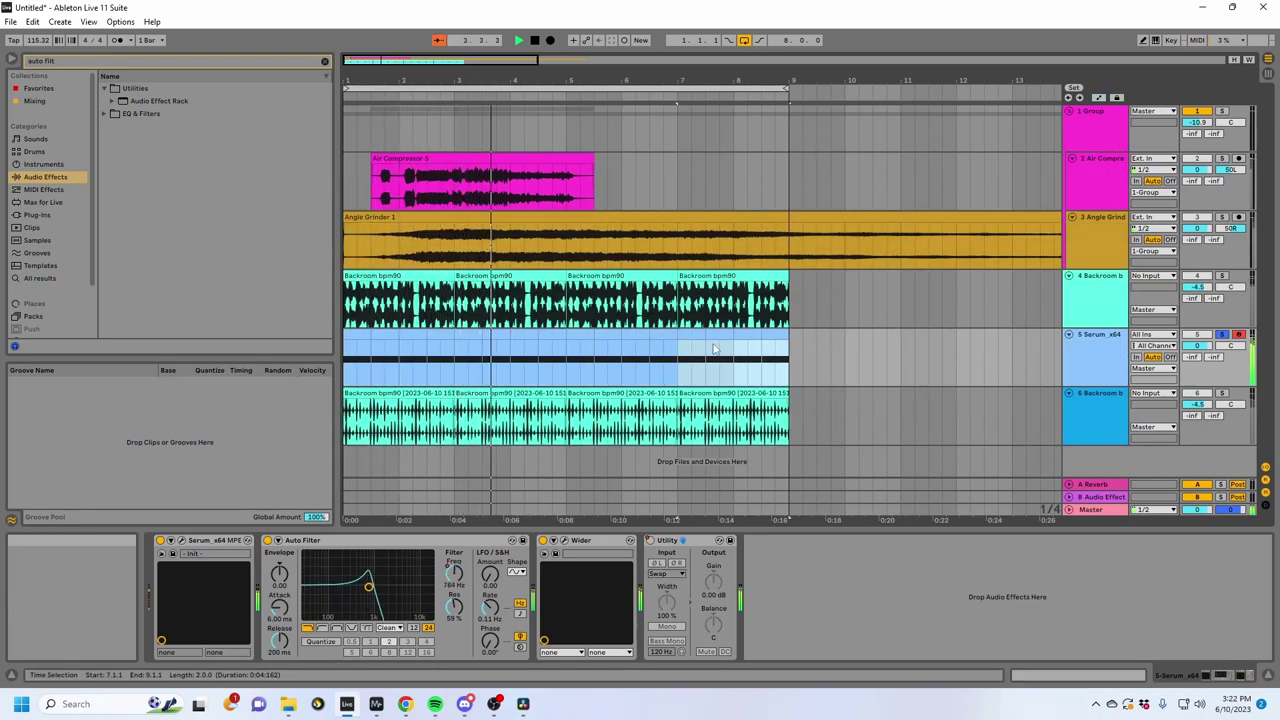
Step: Solo both Backroom tracks together with the Serum track and play the combined loop
left_click(1221, 276)
left_click(1222, 394)
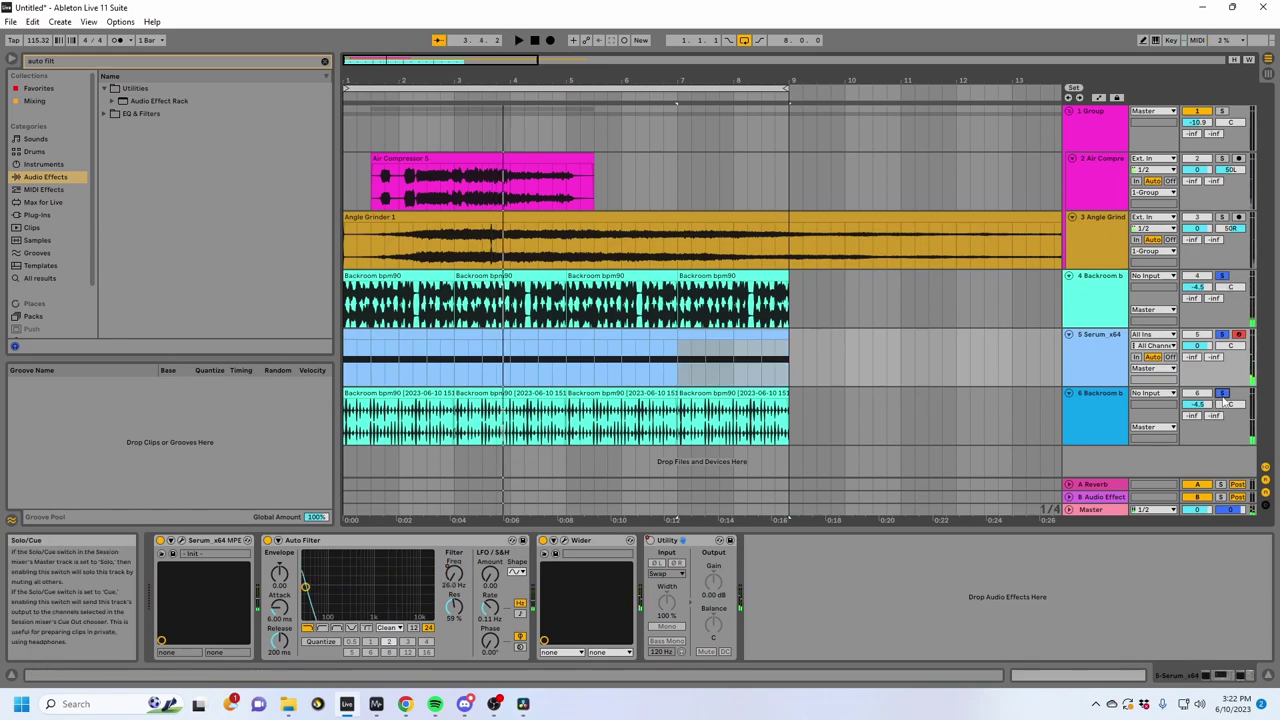
key("space")
left_click(404, 276)
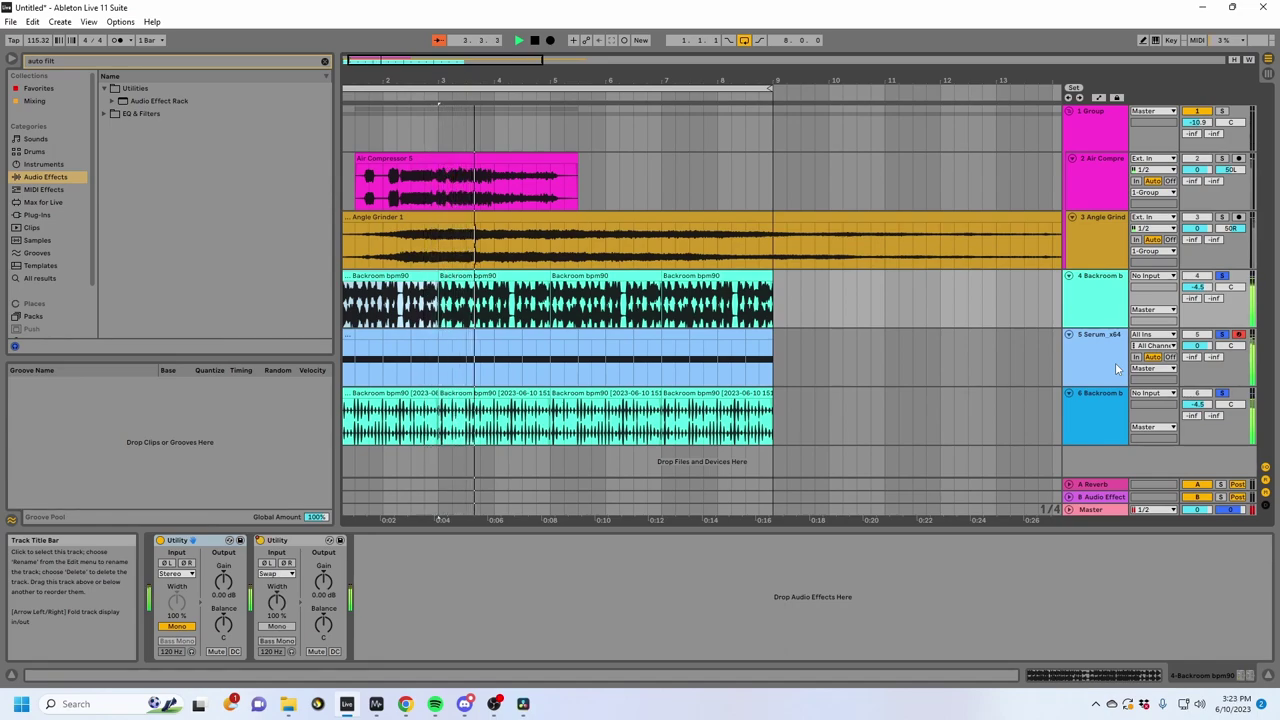
left_click_drag(472, 79, 480, 77)
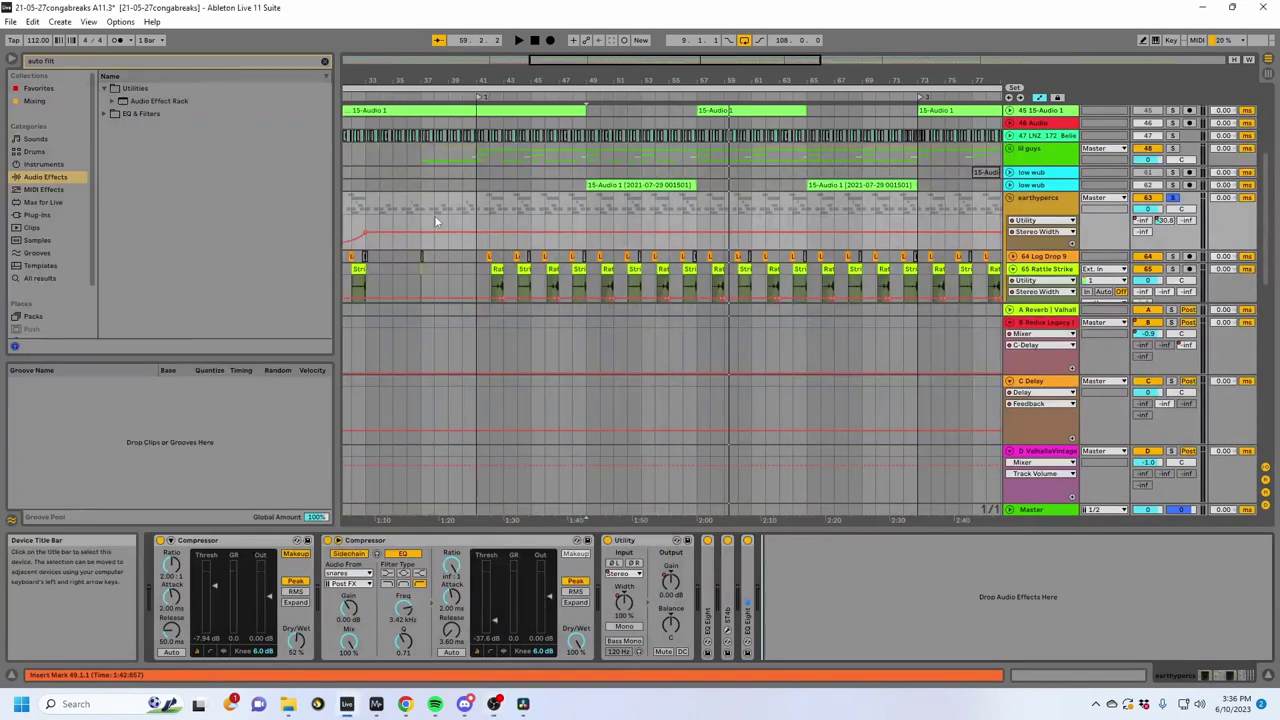
Step: In the 21-05-27congabreaks set, unsolo the earthypercs group and play the full arrangement from bar 41
left_click(1173, 198)
left_click_drag(466, 81, 518, 95)
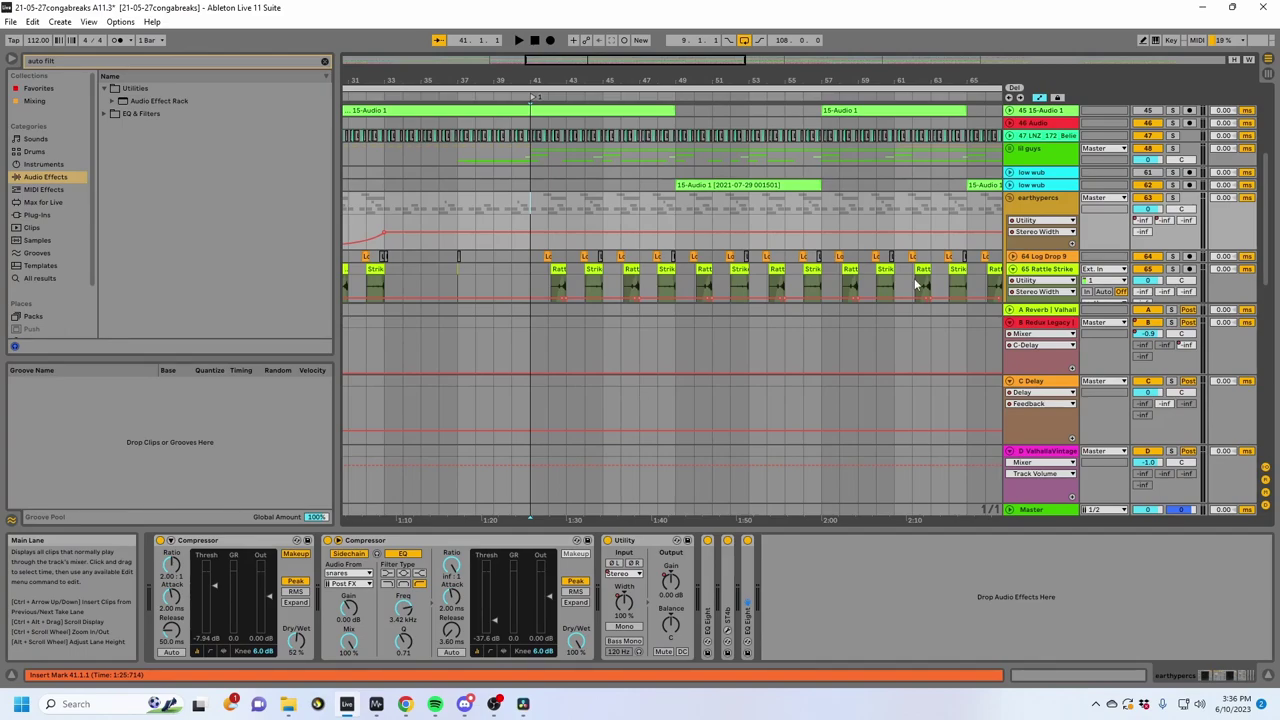
left_click(527, 203)
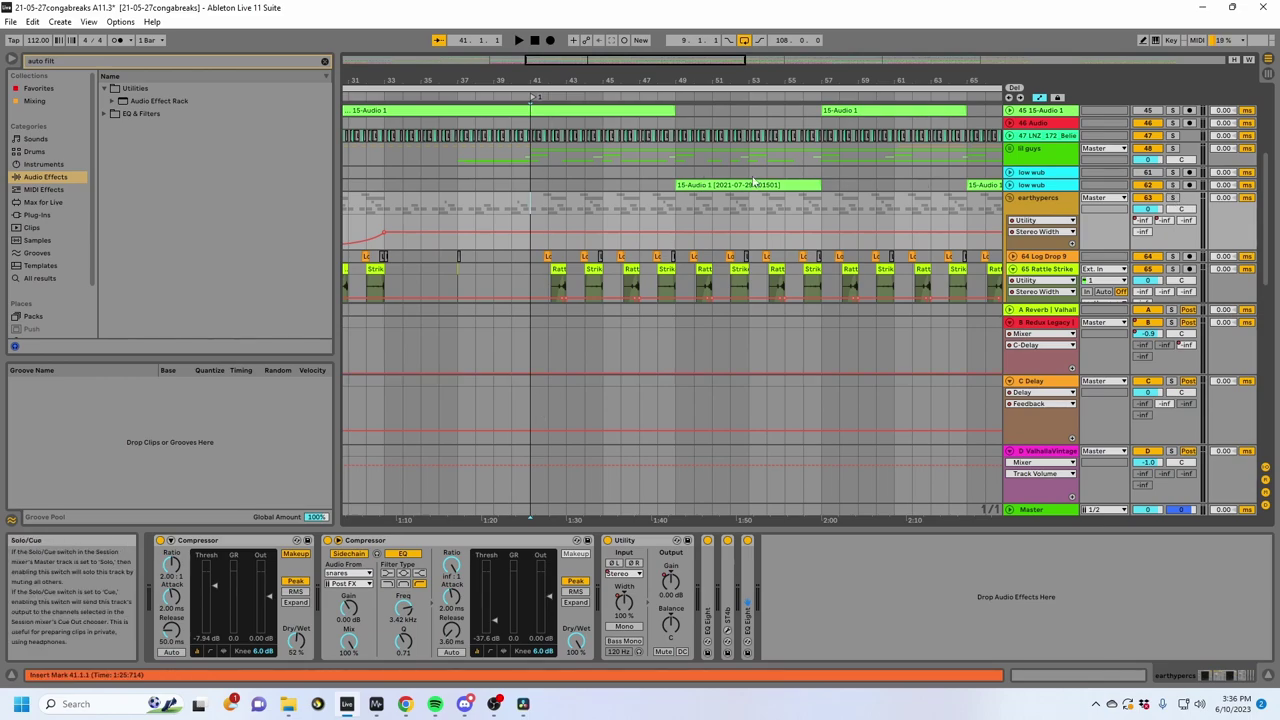
key("space")
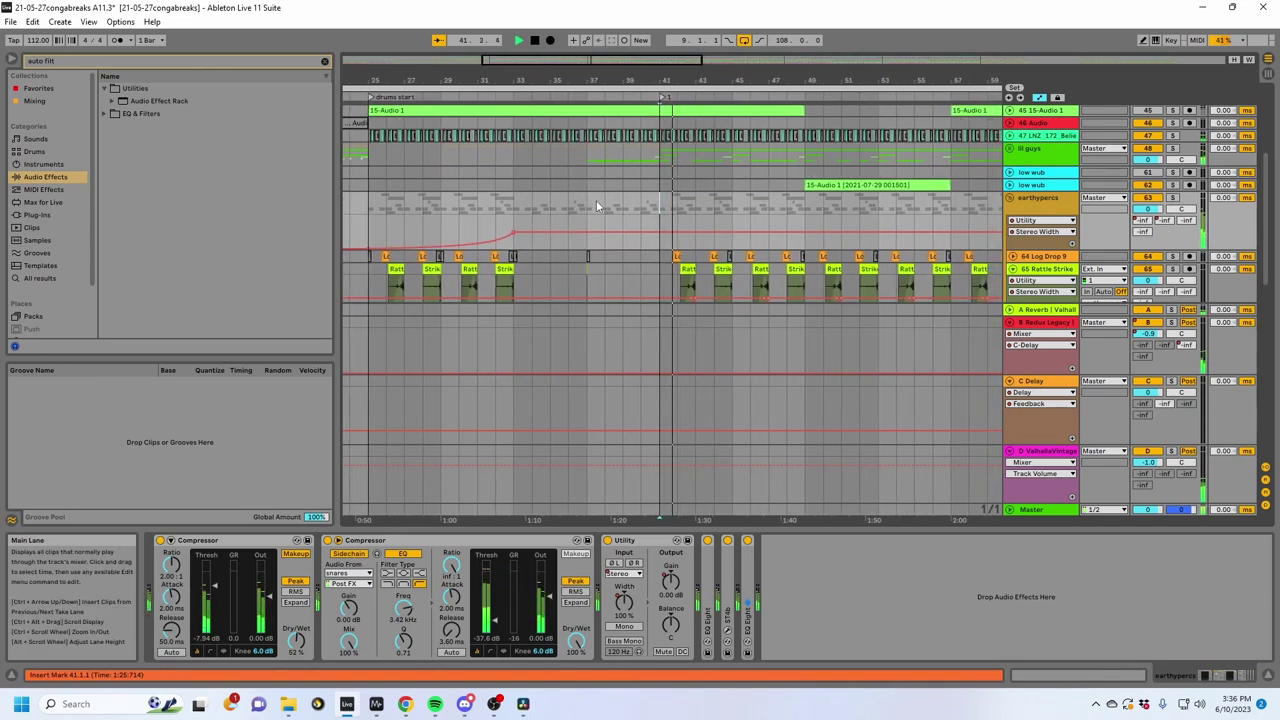
Step: Fold the ValhallaVintage, Delay and Redux return tracks to make room for the percussion tracks
left_click(1048, 452)
key("Left")
left_click(1036, 425)
key("Left")
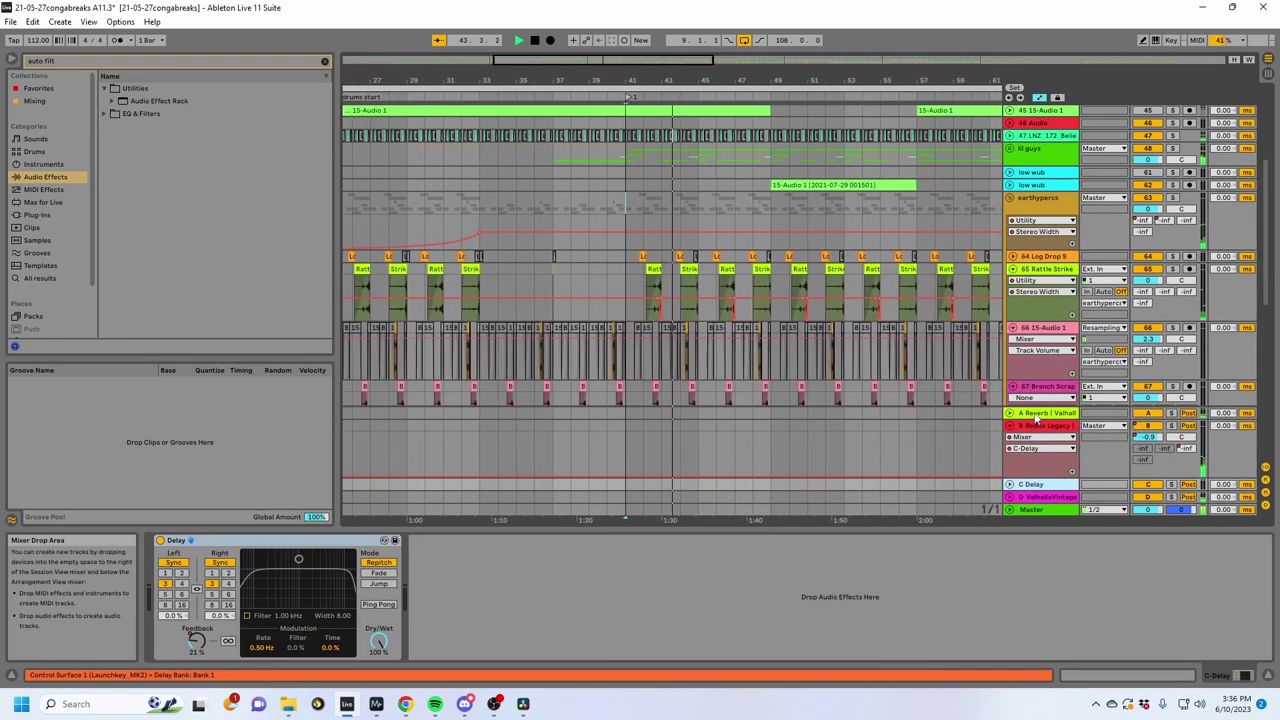
left_click(1036, 426)
key("Left")
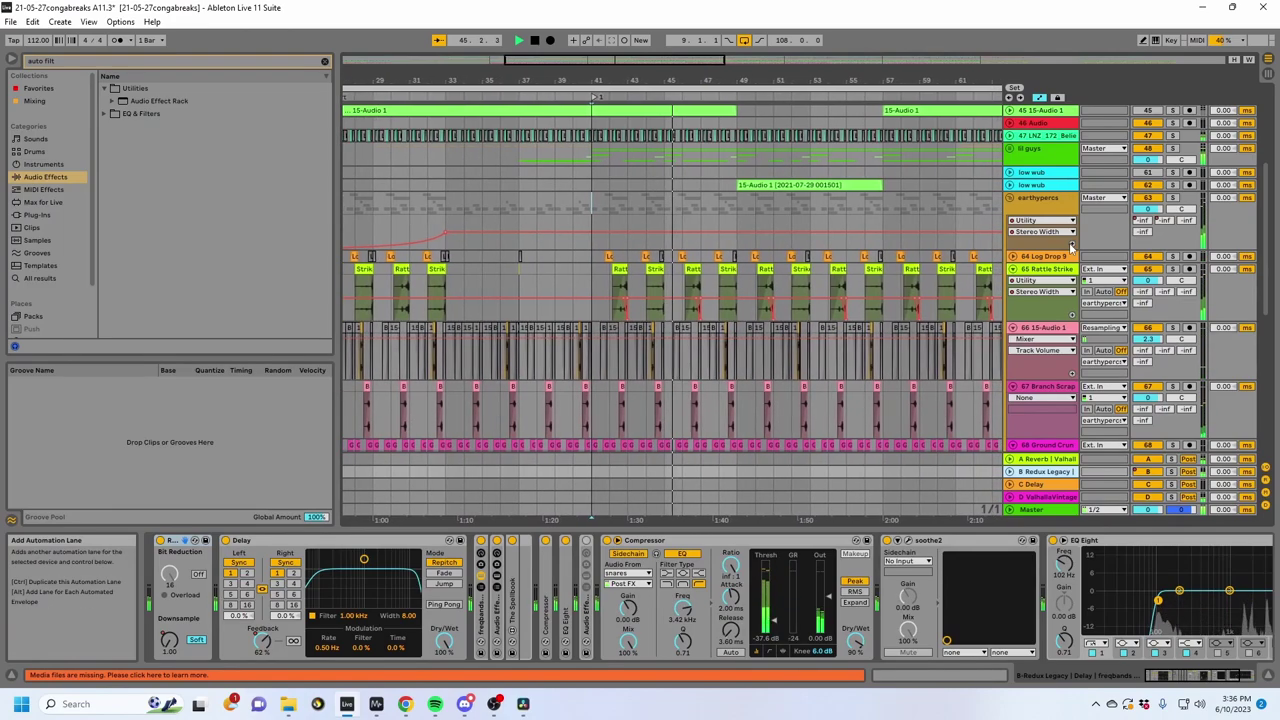
Step: Solo the earthypercs group and restart playback from bar 41
key("space")
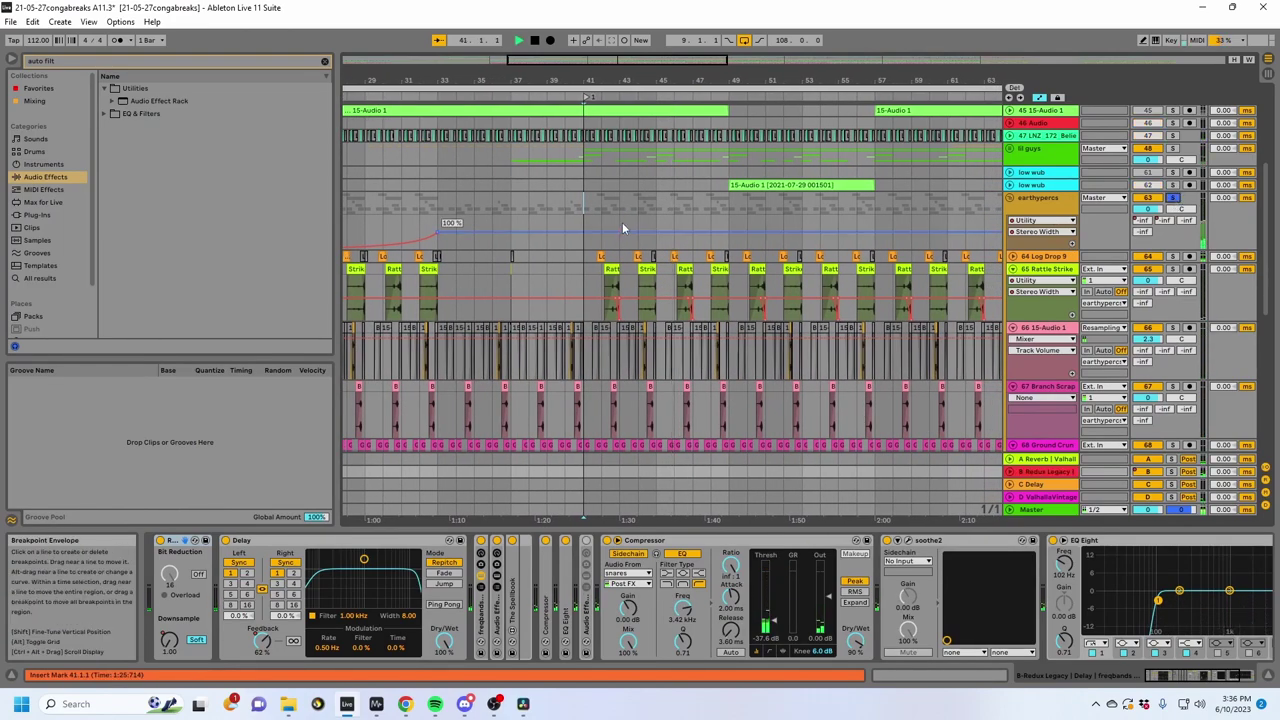
key("space")
left_click_drag(696, 81, 708, 359)
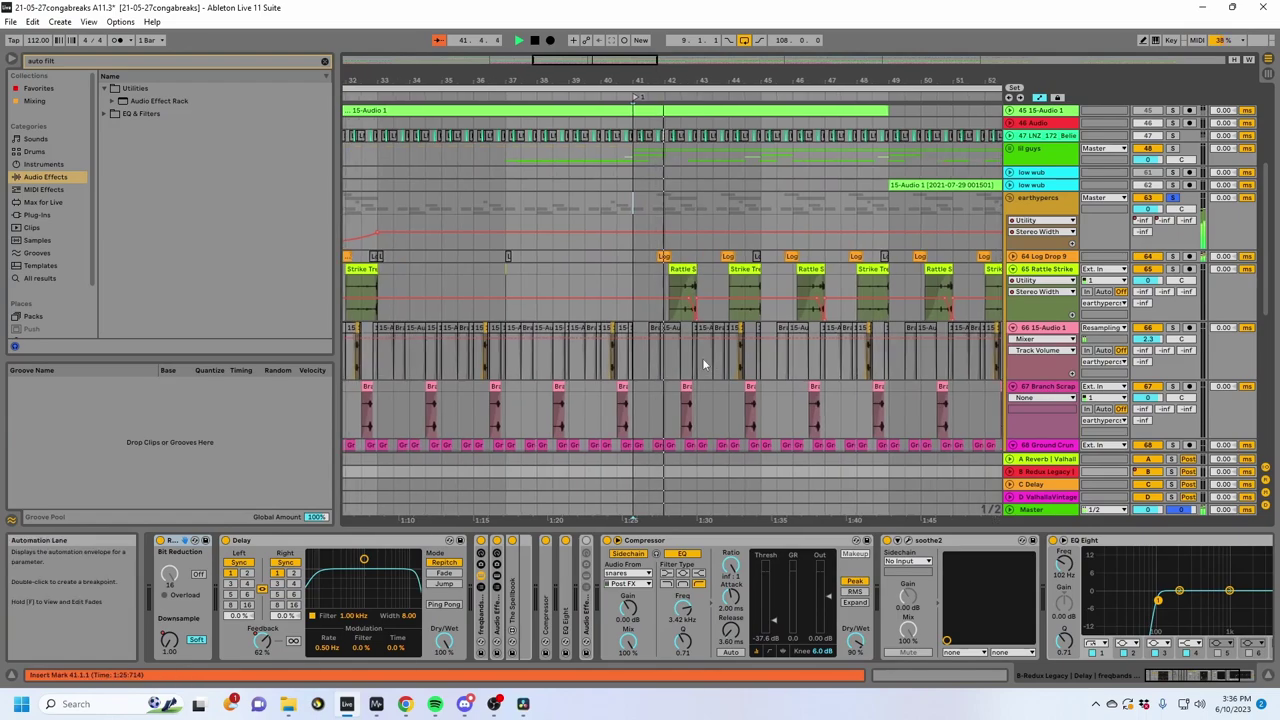
Step: Show the Channel Mode automation of the earthypercs group's Utility and select the stretch from 41.1.1 to 44.3.1
left_click(1062, 223)
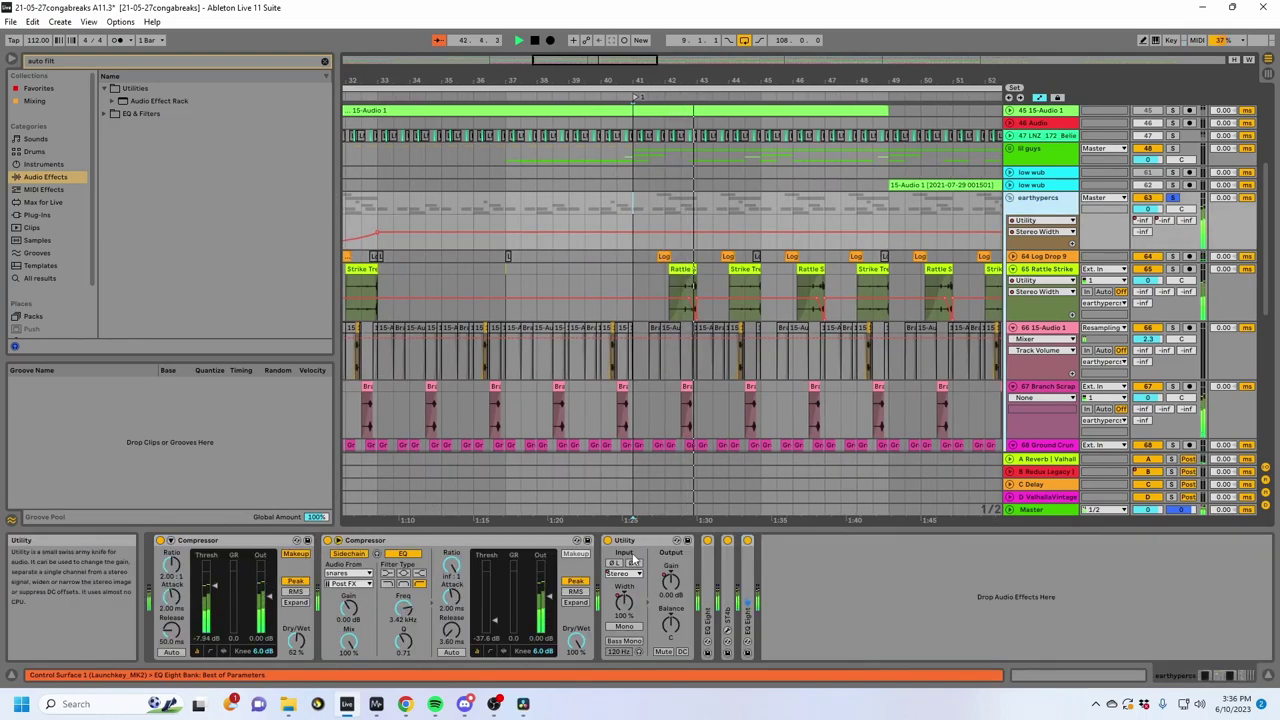
left_click(624, 574)
left_click(627, 579)
key("a")
key("a")
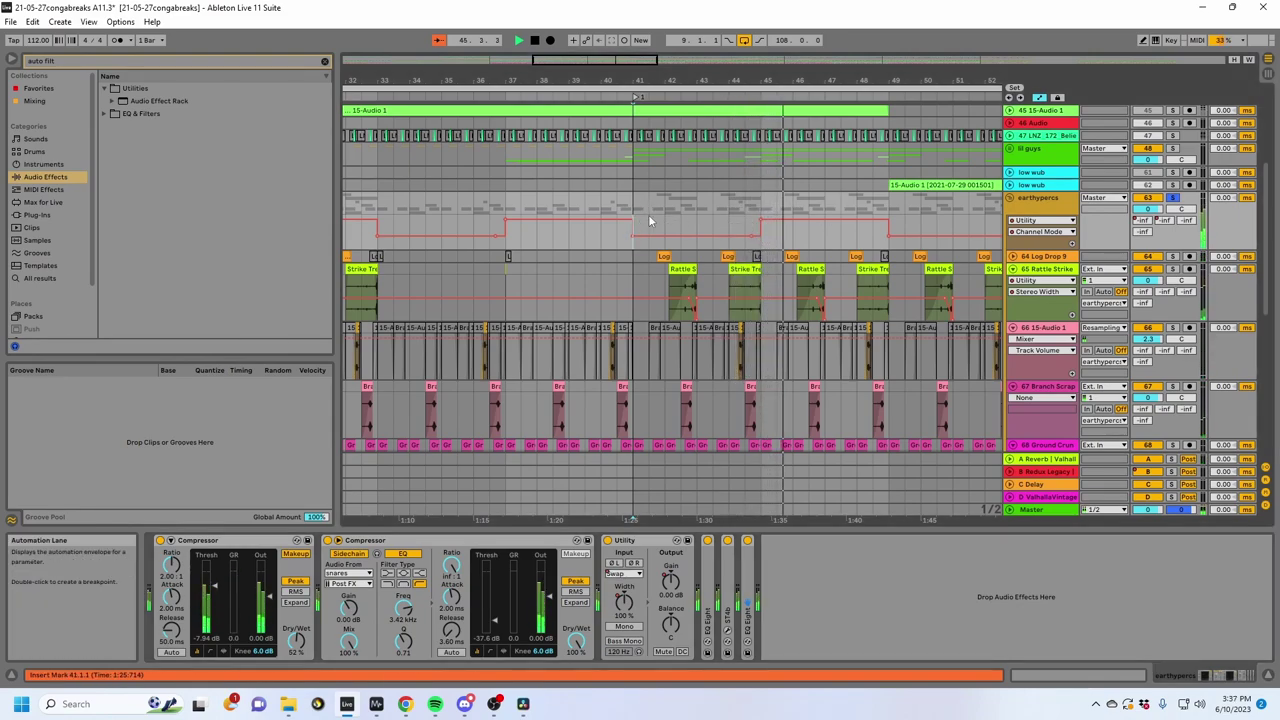
left_click_drag(645, 210, 752, 218)
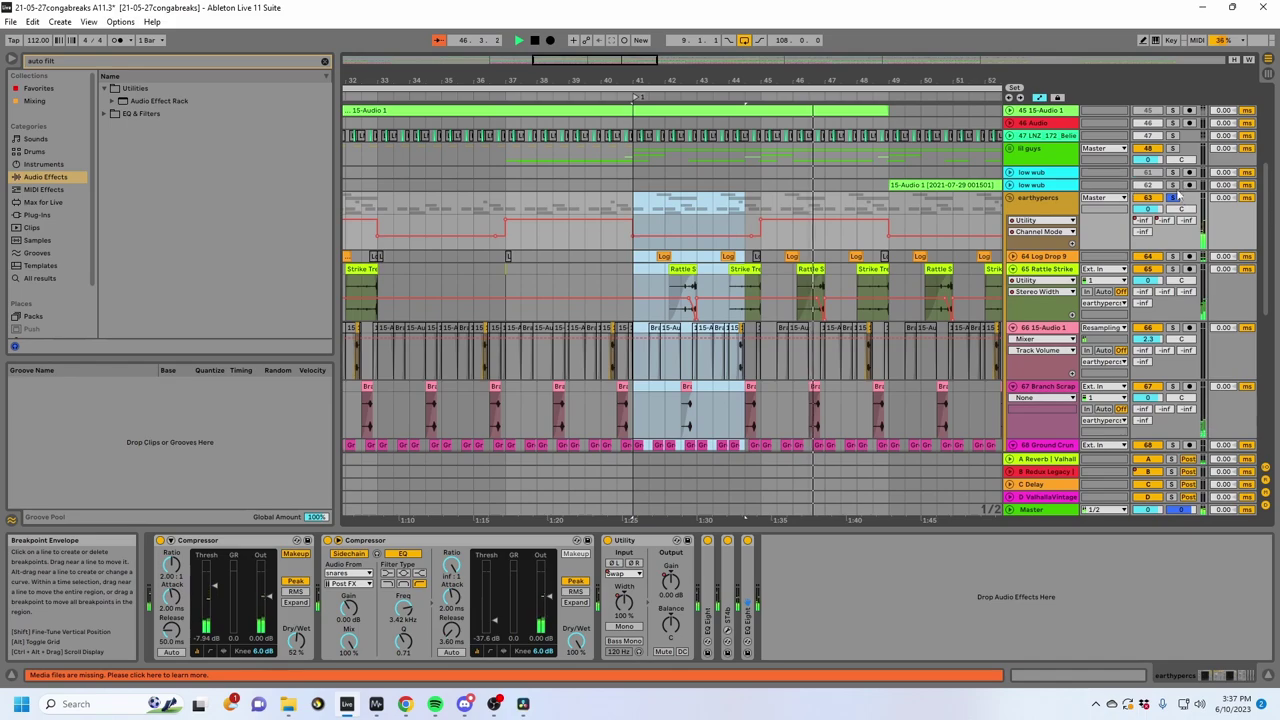
Step: Turn off the earthypercs solo and listen to its channel-swap automation within the full mix from bar 41
left_click(1176, 200)
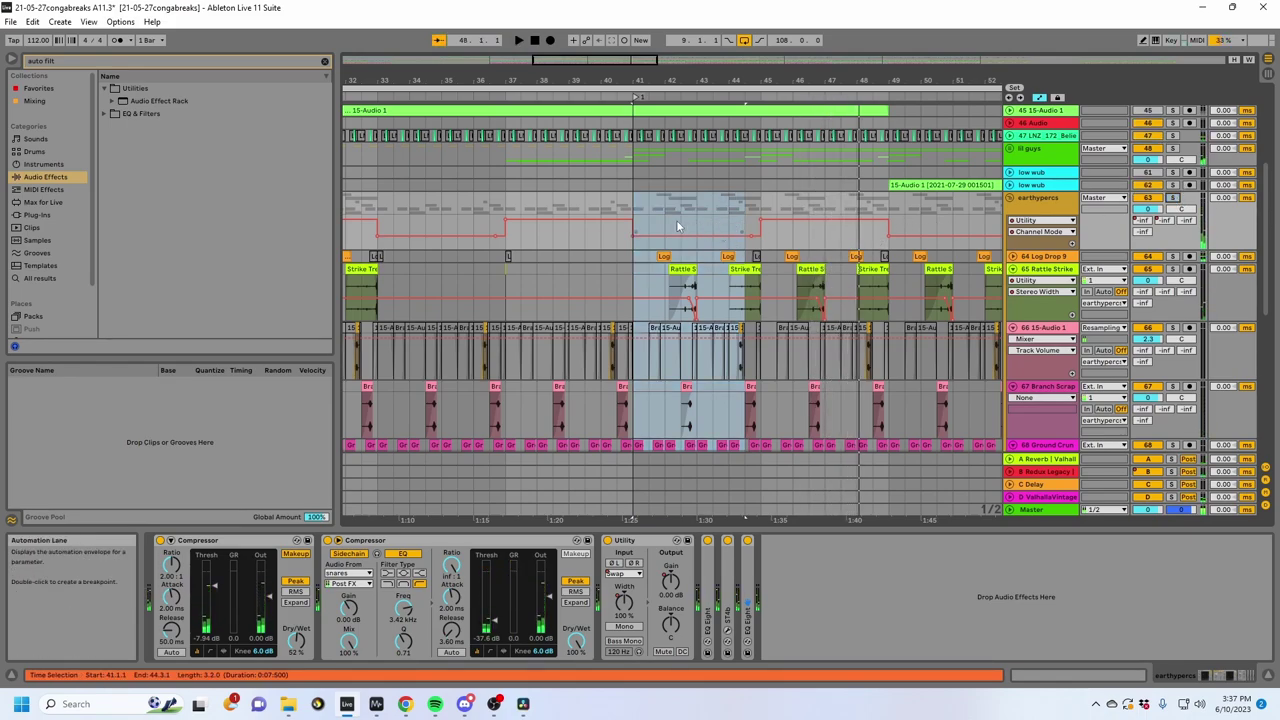
left_click(650, 257)
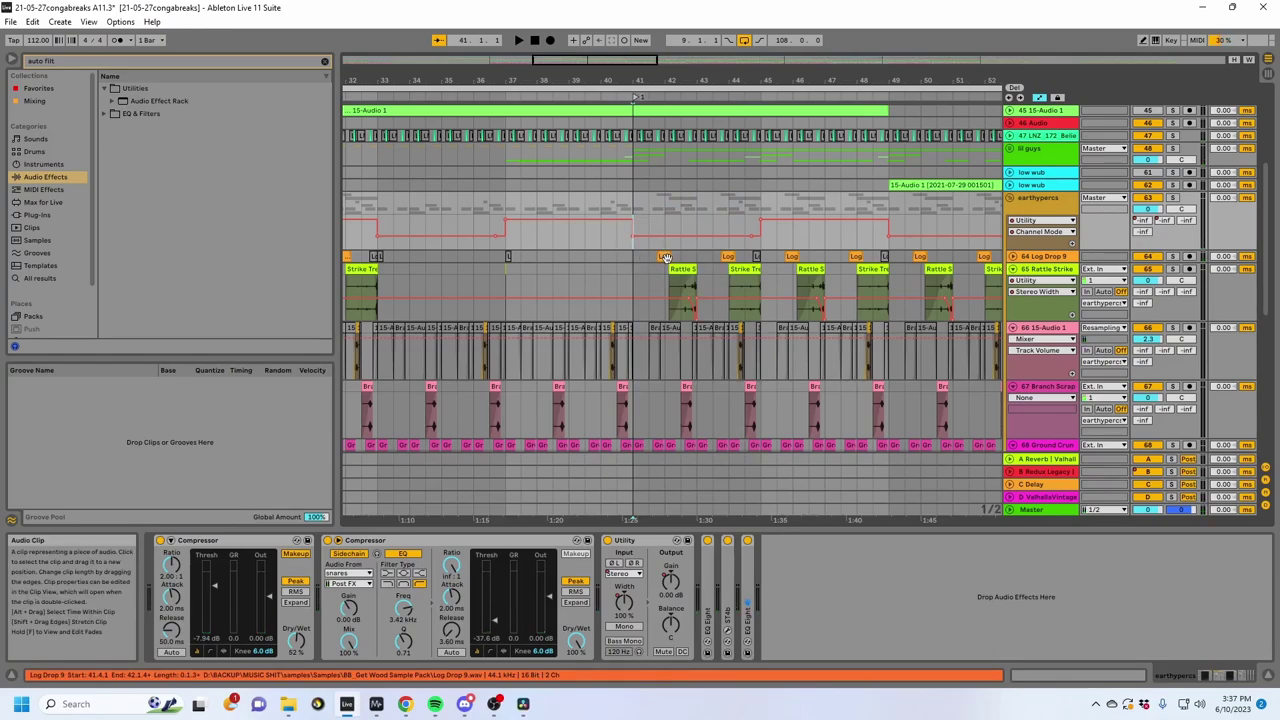
key("space")
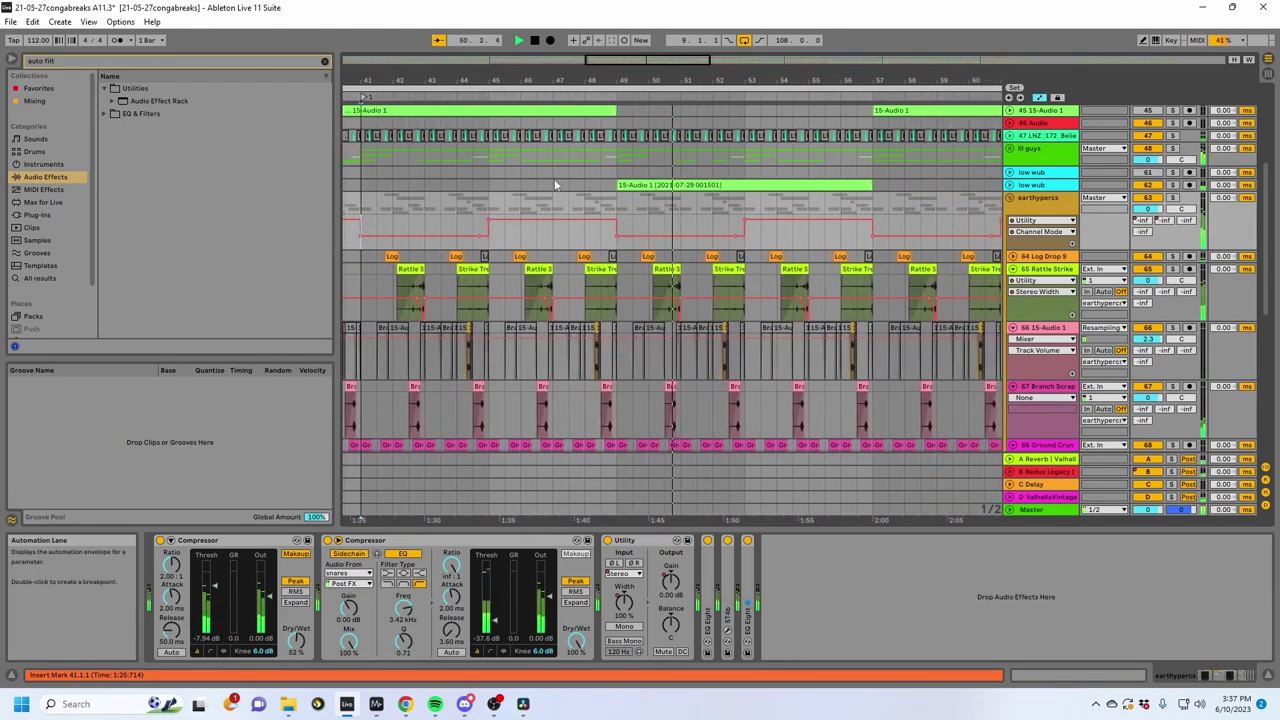
Step: Stop playback of the finished arrangement
left_click_drag(555, 85, 600, 72)
key("space")
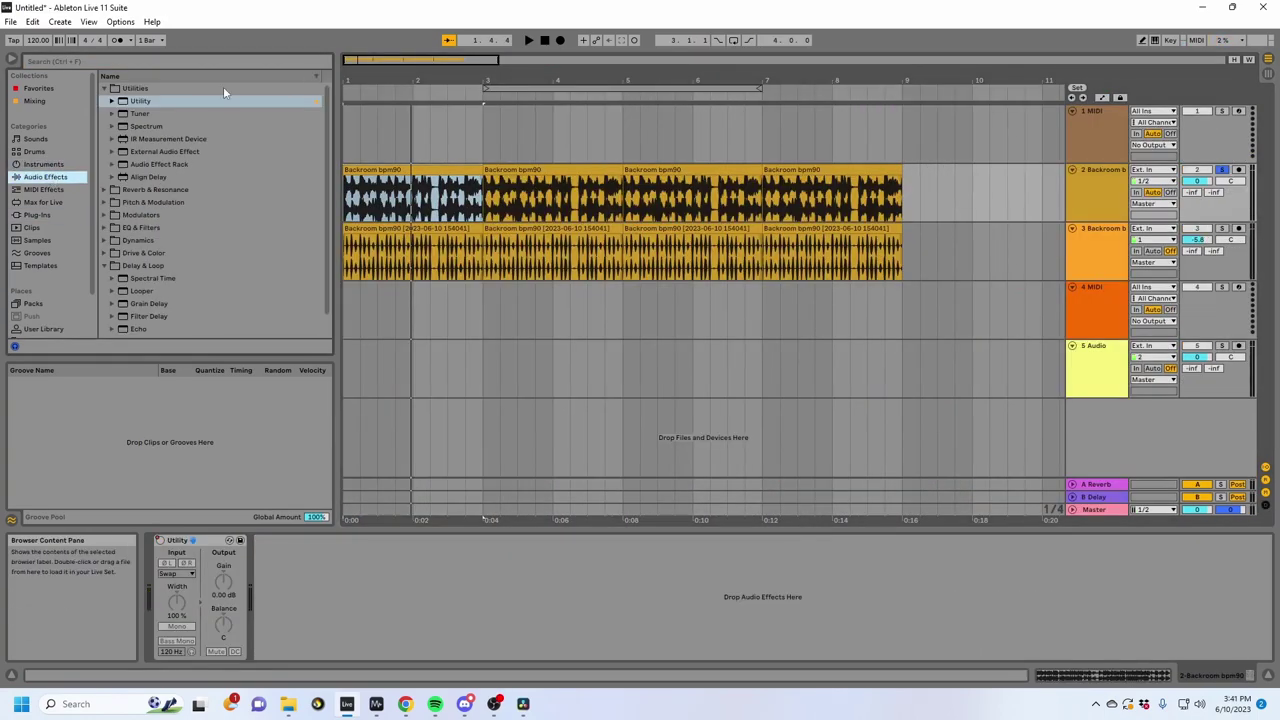
Step: Add a second Utility to the upper Backroom track, turn on Mono, and set its channel mode to Left
double_click(153, 101)
key("space")
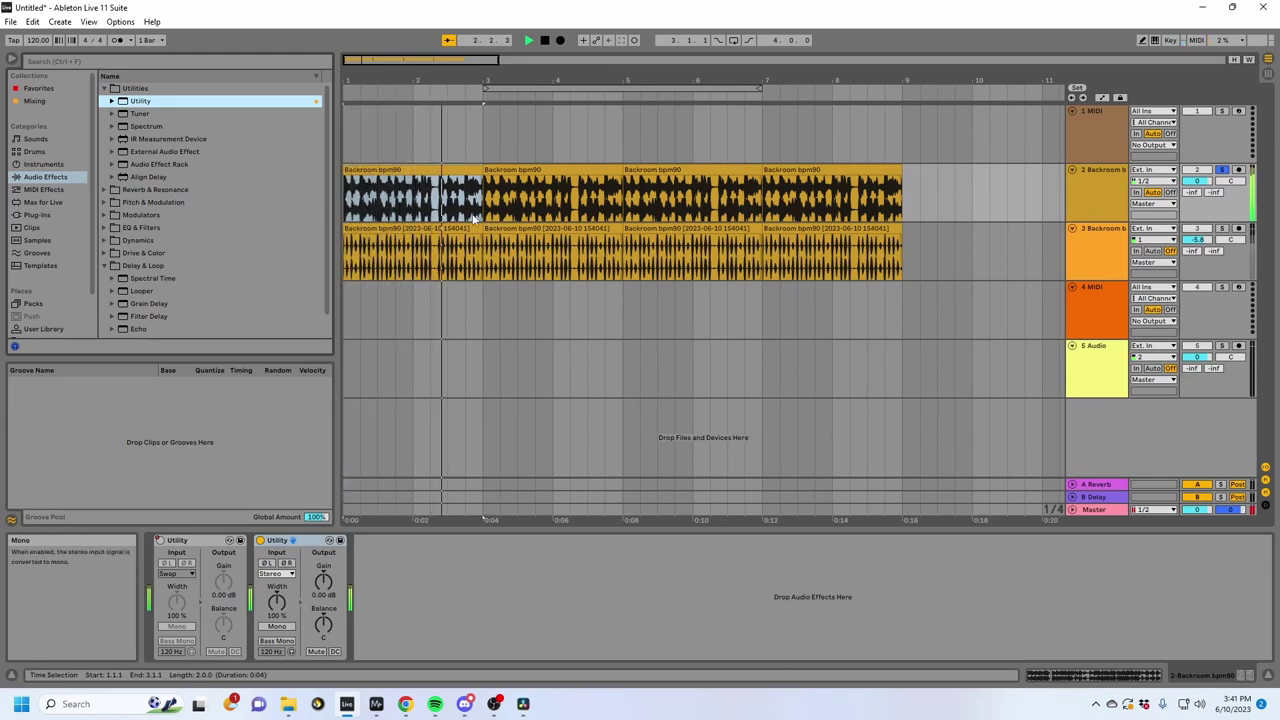
left_click(278, 626)
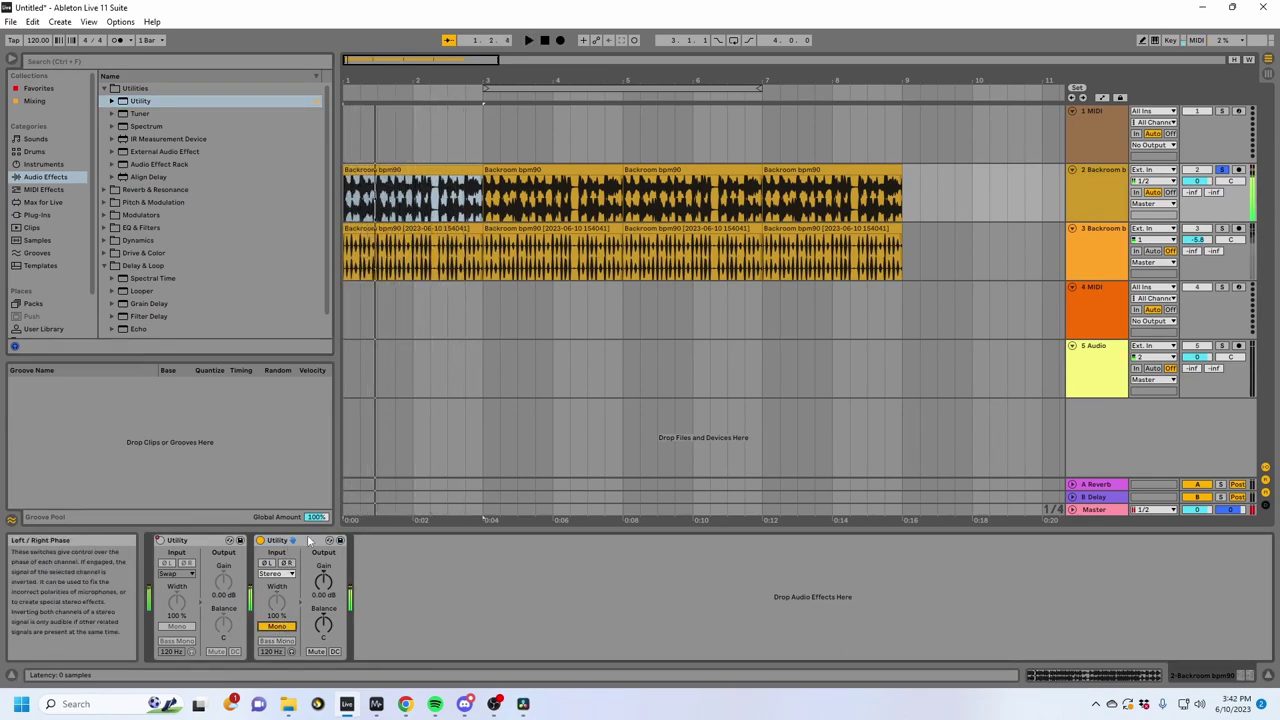
left_click(276, 573)
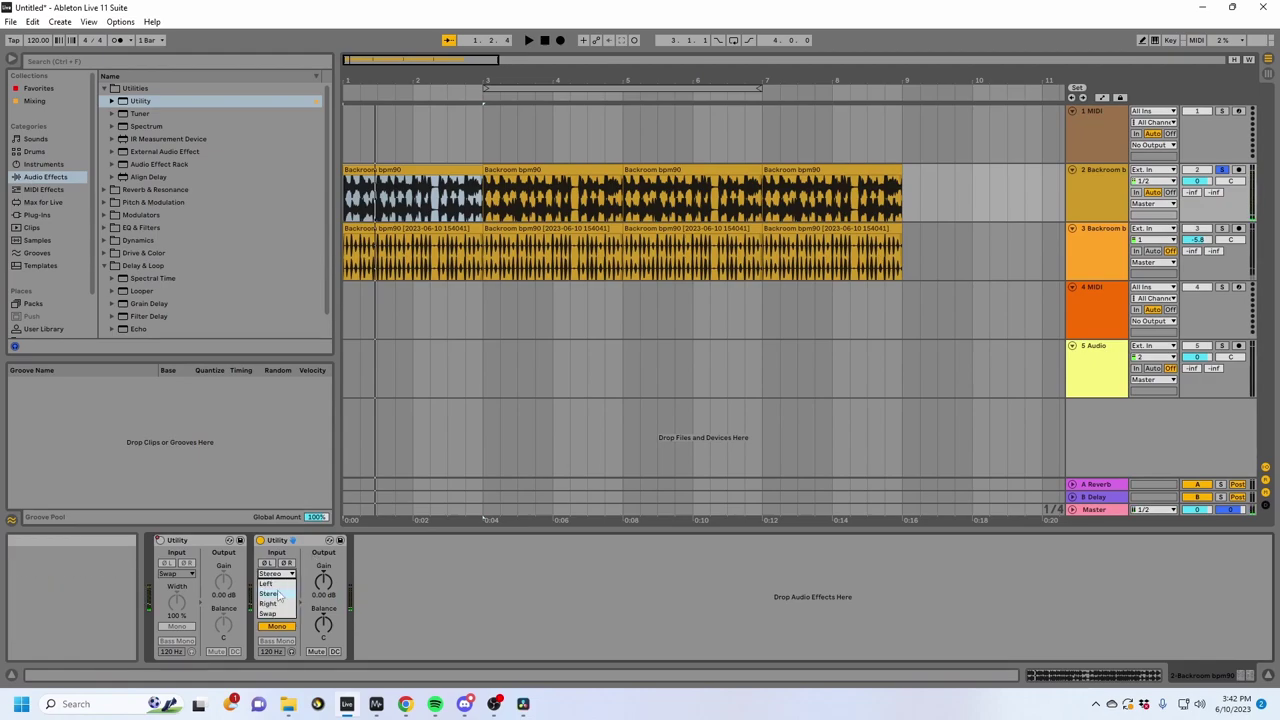
Step: Pan the upper Backroom track to 50R during playback from the start and return it to centre
key("space")
mouse_move(359, 83)
left_mouse_down()
mouse_move(359, 150)
mouse_move(359, 82)
left_mouse_up()
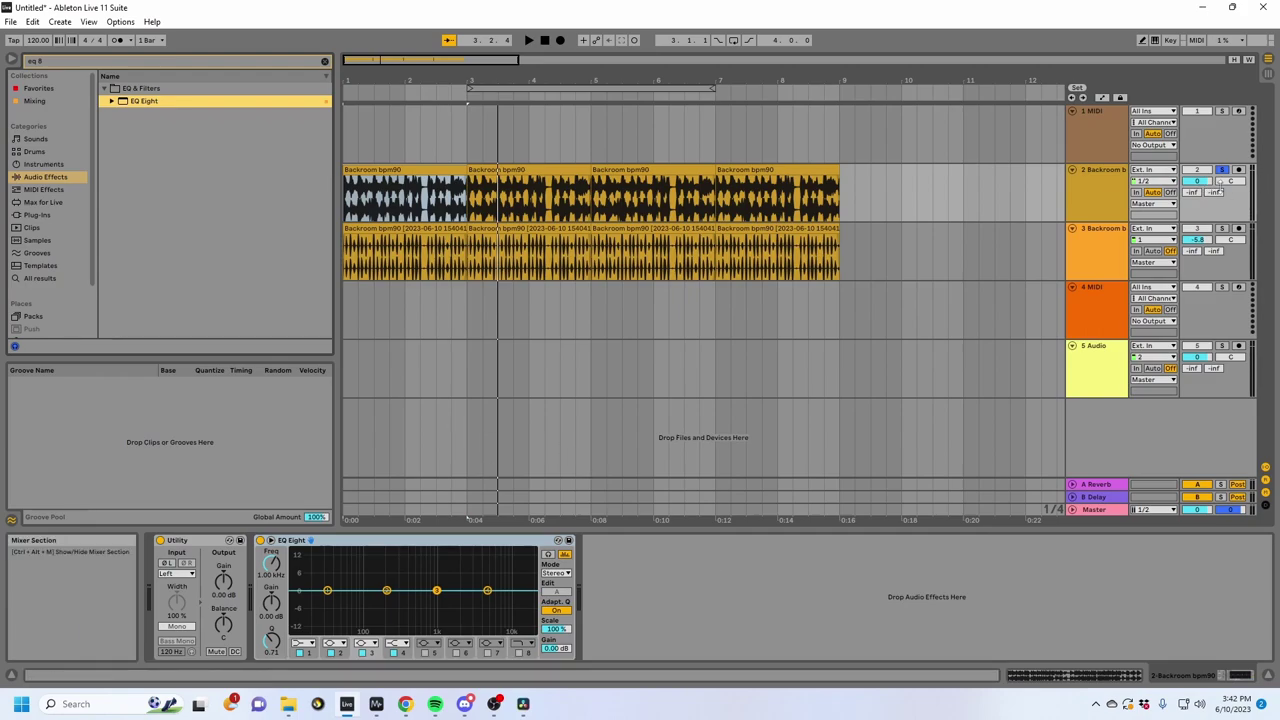
key("space")
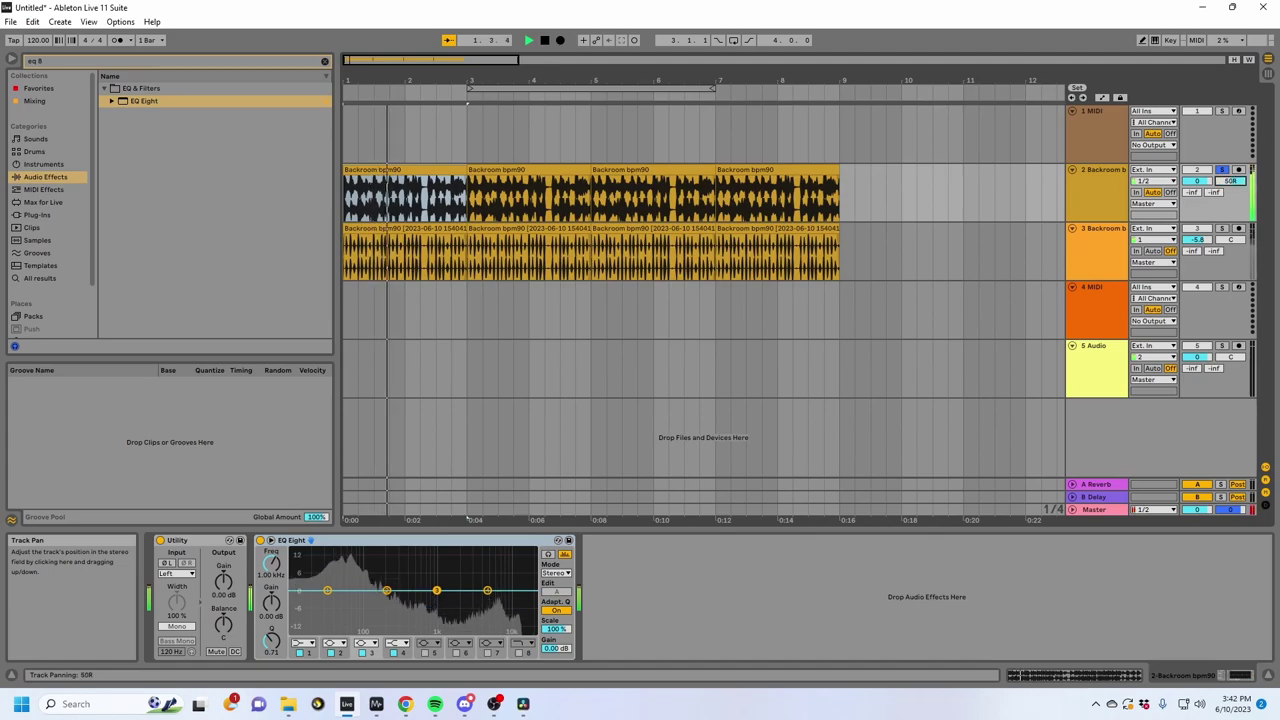
key("space")
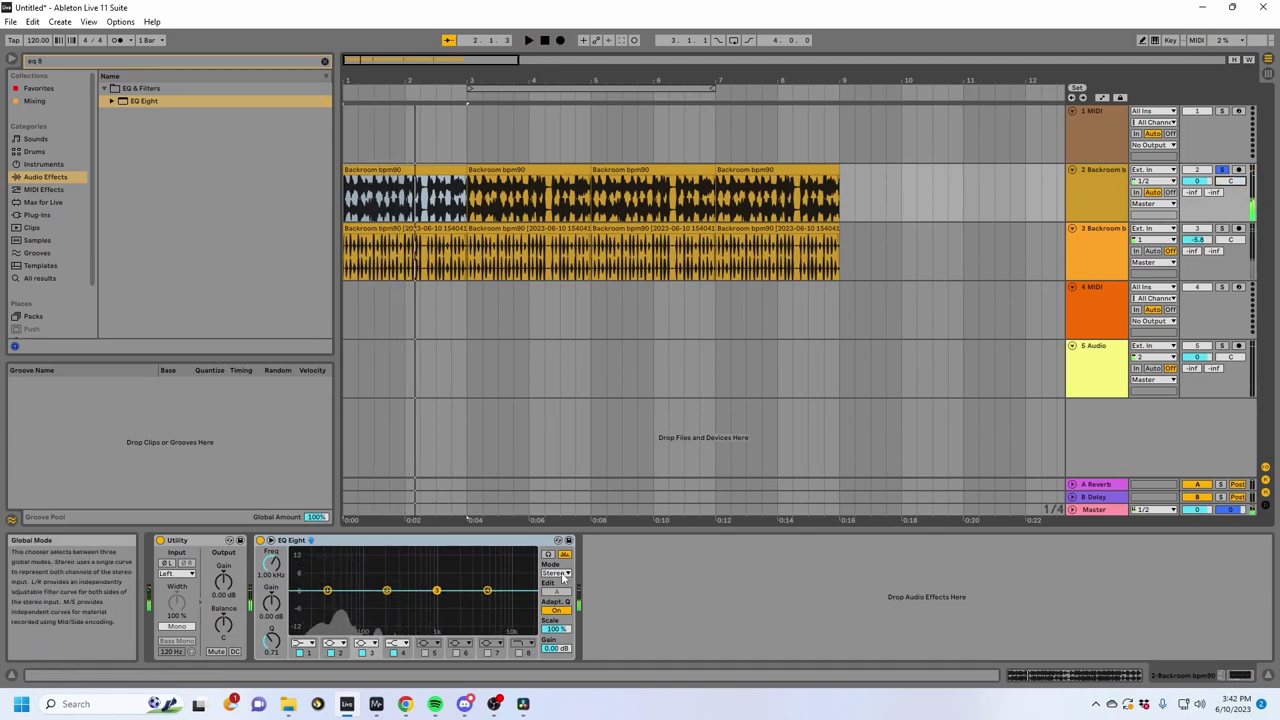
Step: Set the EQ Eight to L/R mode and shape different left and right curves, with the right channel's 550 Hz cut at Q 3.19
left_click(558, 574)
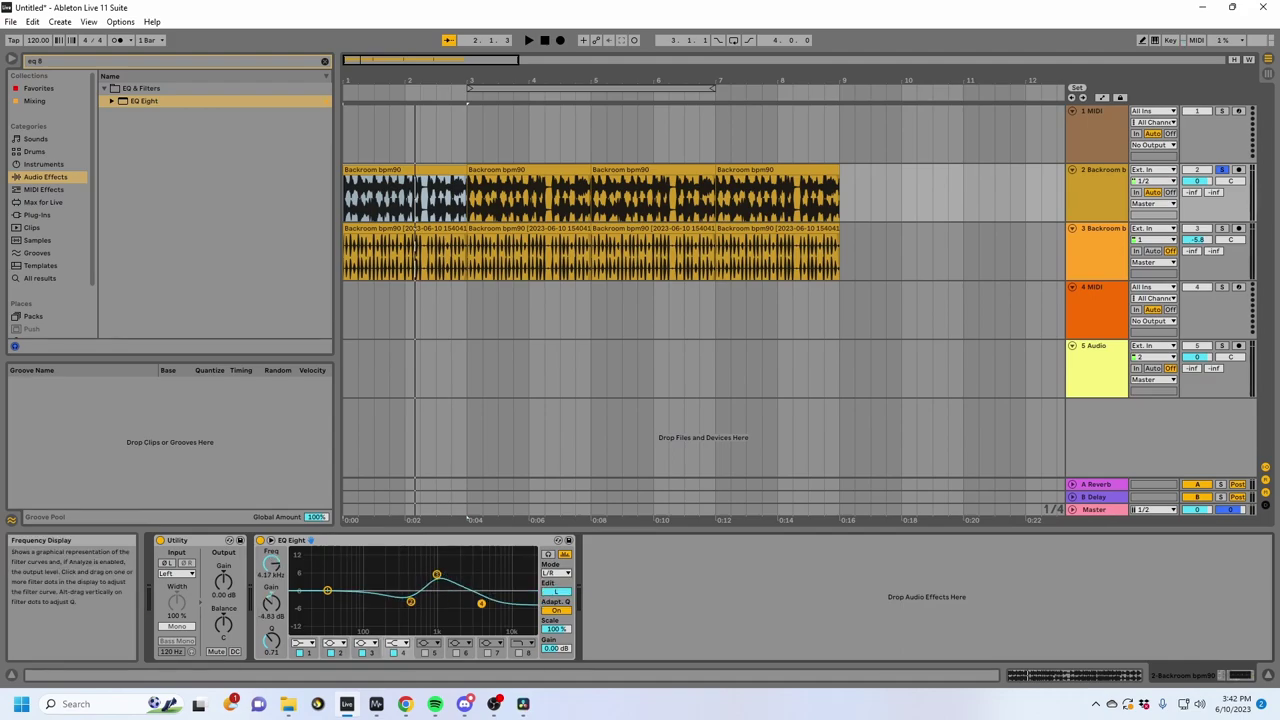
key("space")
left_click(559, 592)
left_click_drag(462, 591, 507, 562)
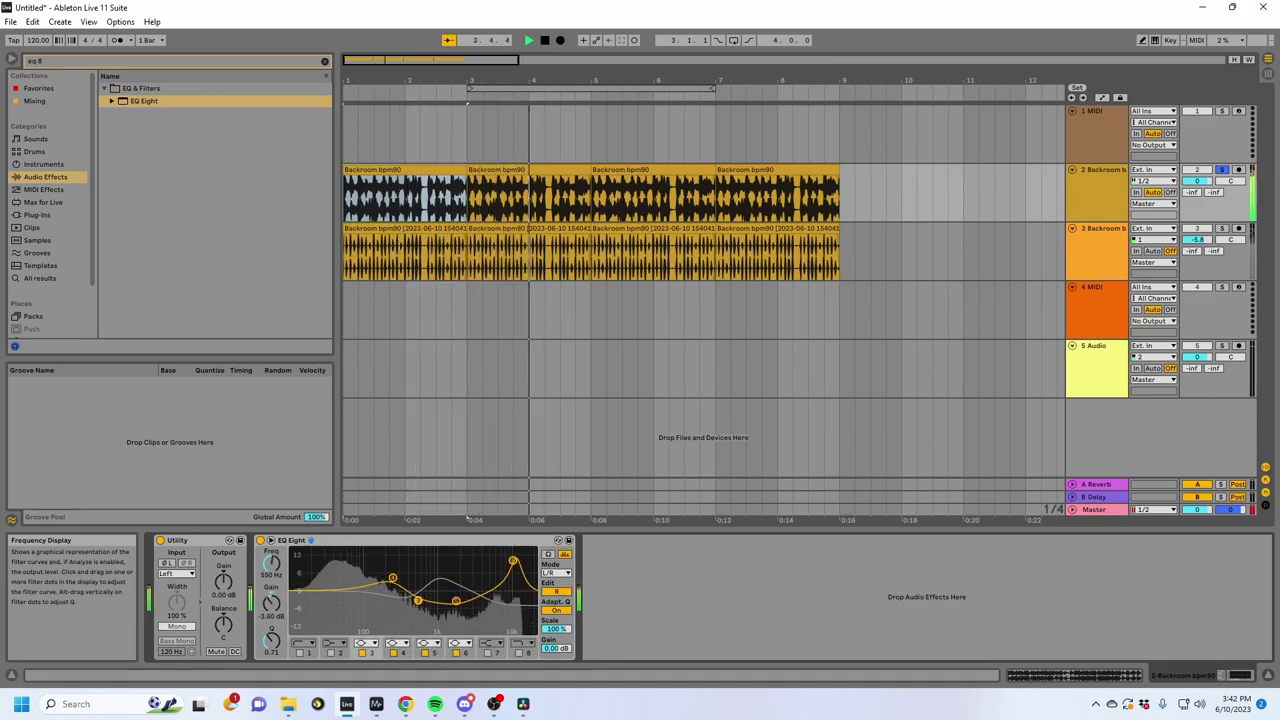
left_click_drag(273, 642, 276, 600)
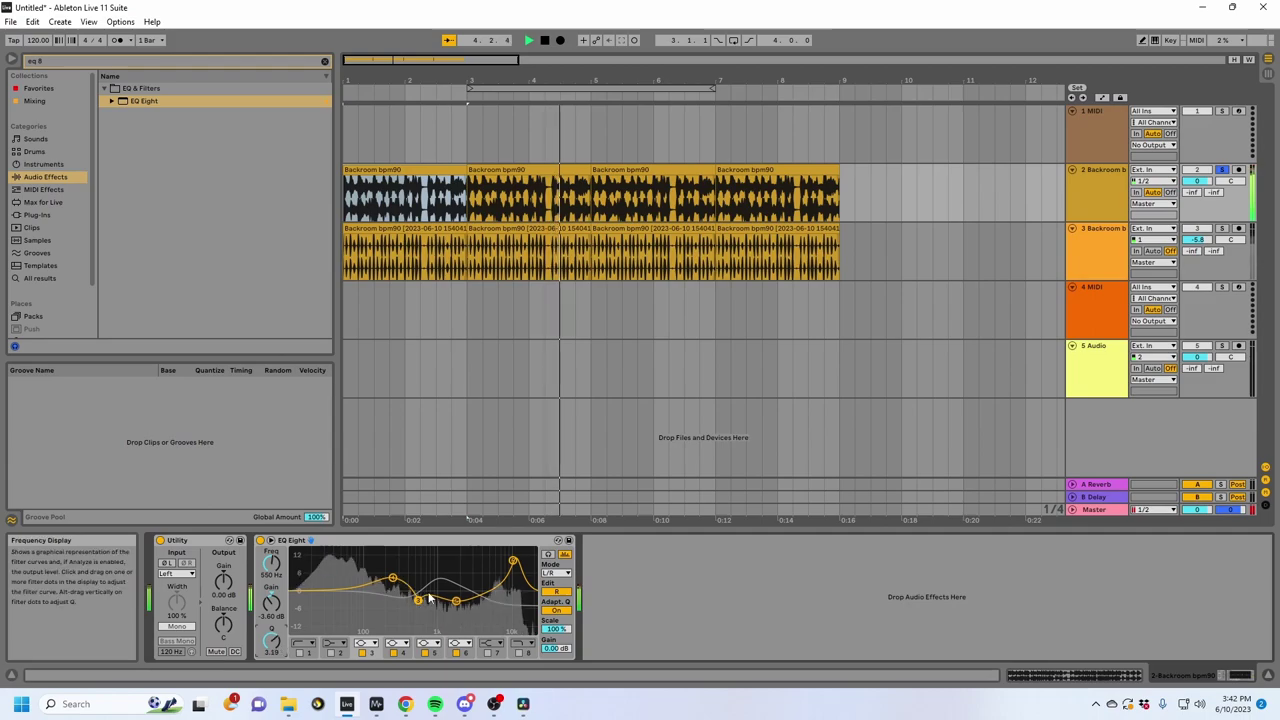
Step: Change the left channel's filter 1 to a bell and boost it 5.58 dB at 18.2 kHz
left_click(555, 592)
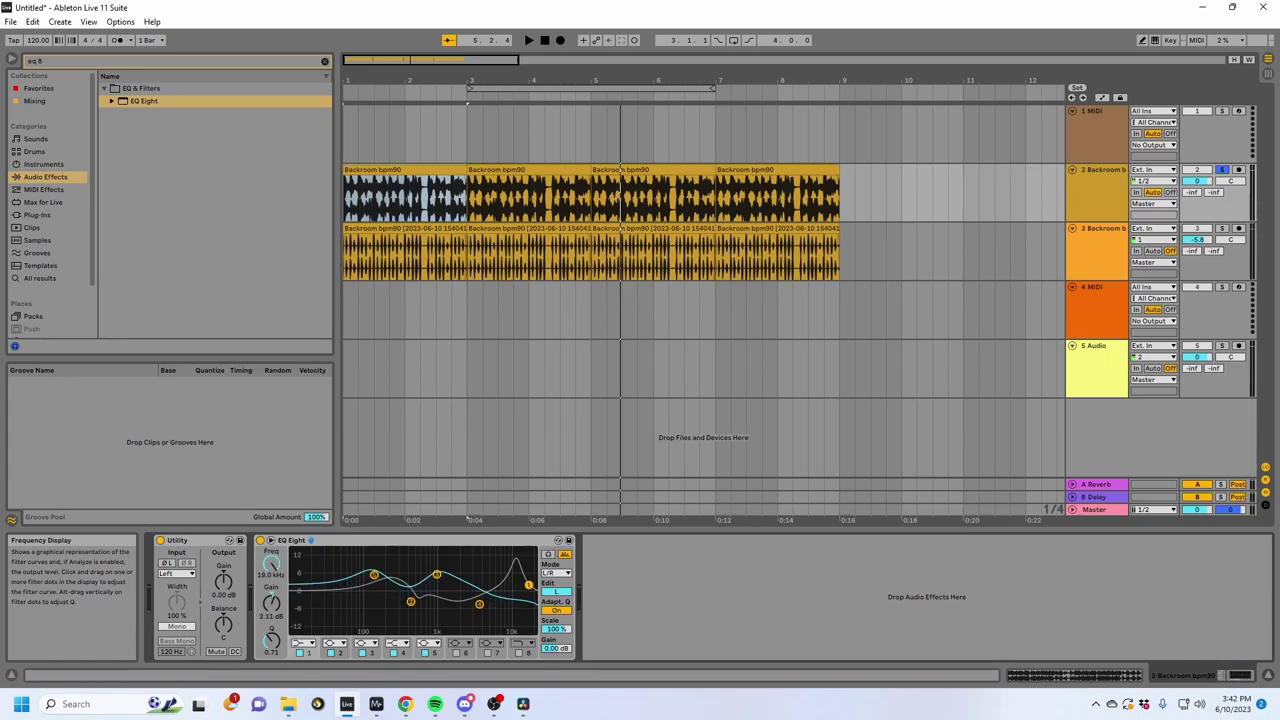
left_click(305, 643)
left_click(322, 598)
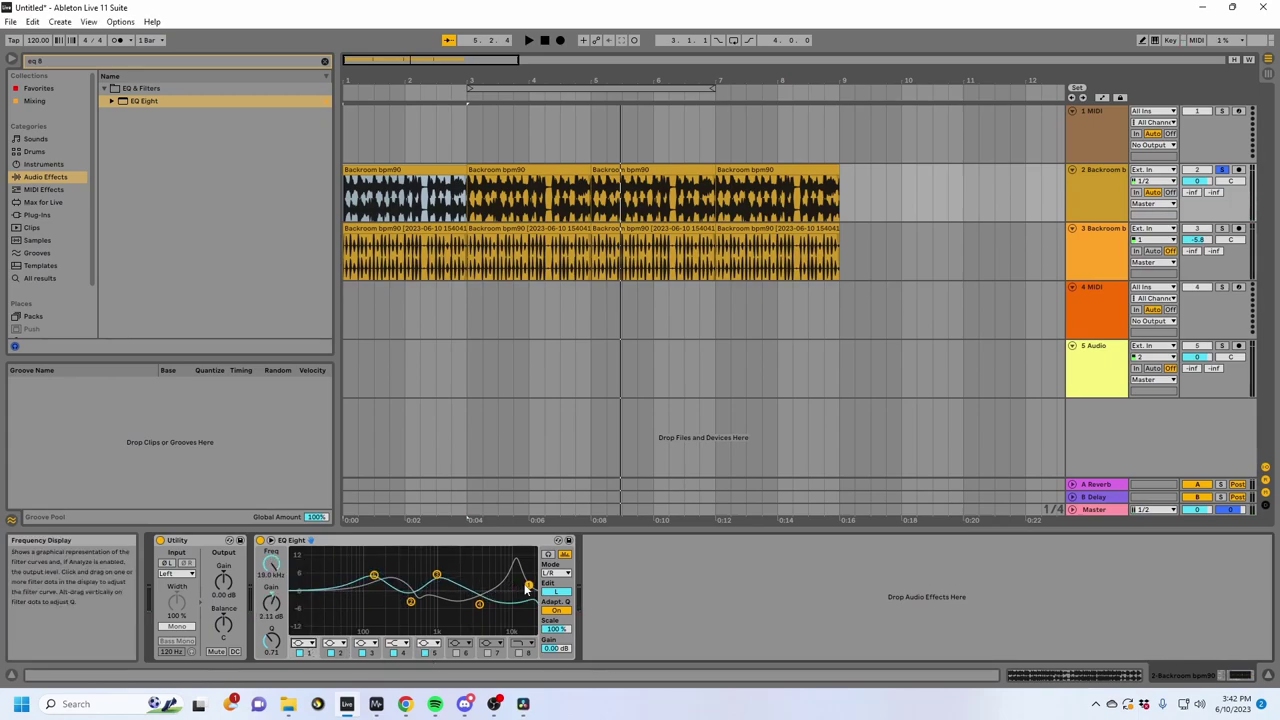
key("space")
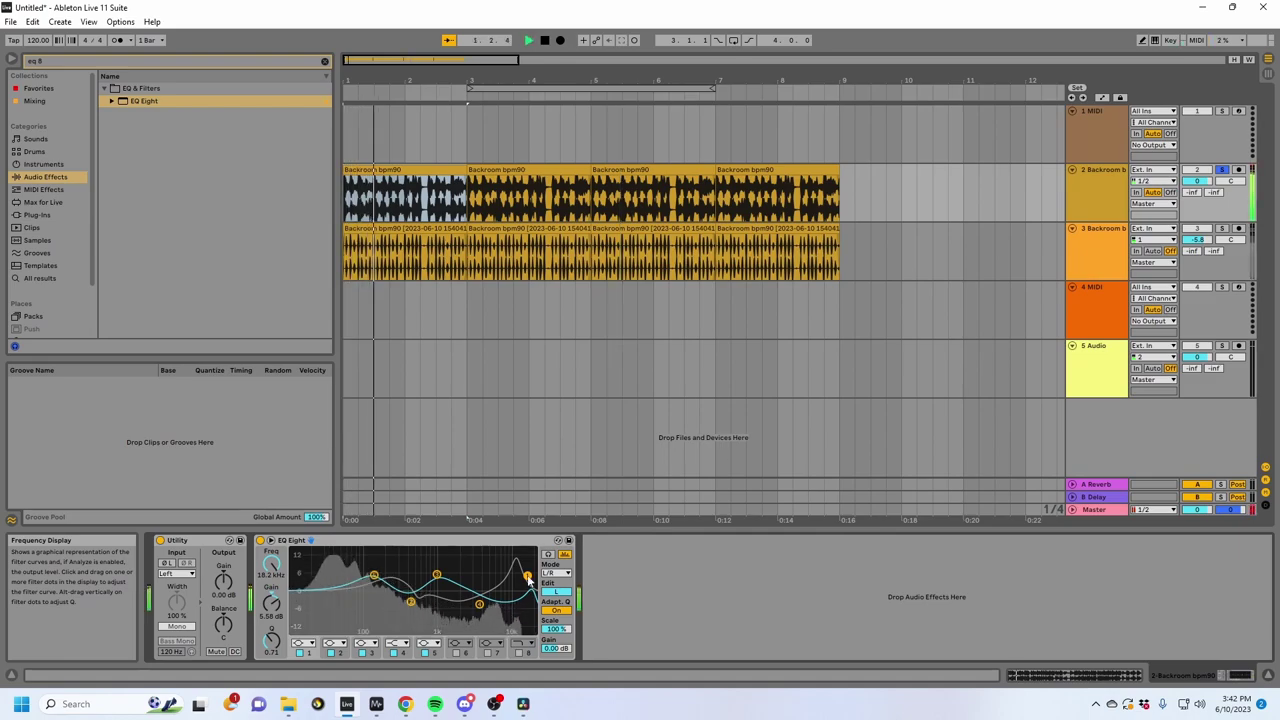
Step: Enable left-channel filters 6 and 7, boosting 7.07 dB at 3.37 kHz with Q 4.72 and cutting 3.84 dB at 2.30 kHz
left_click(457, 654)
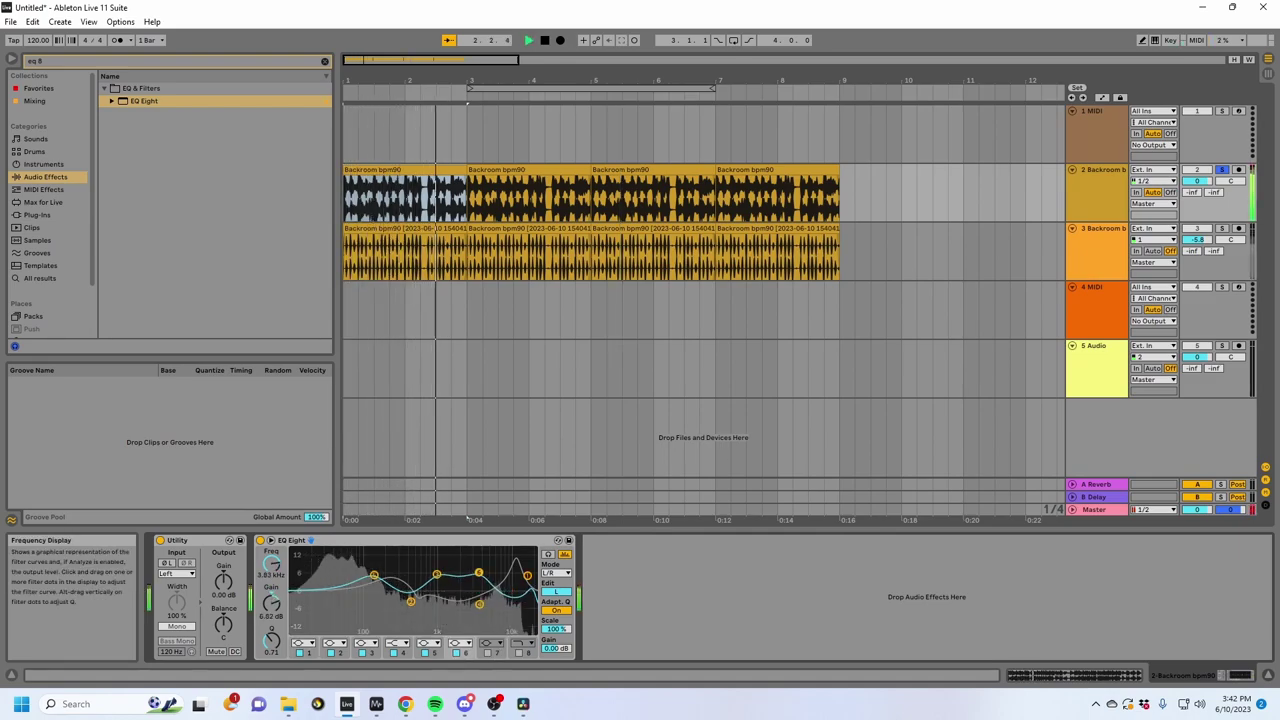
left_click_drag(271, 641, 271, 592)
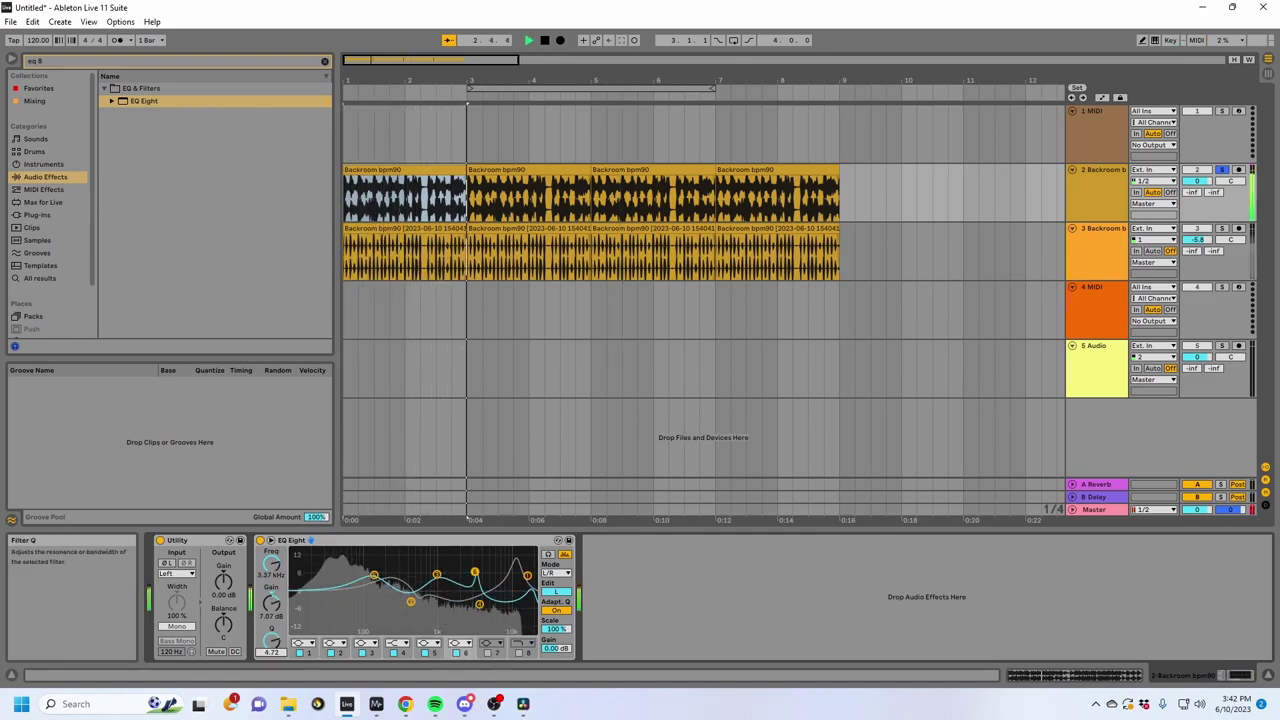
left_click(488, 653)
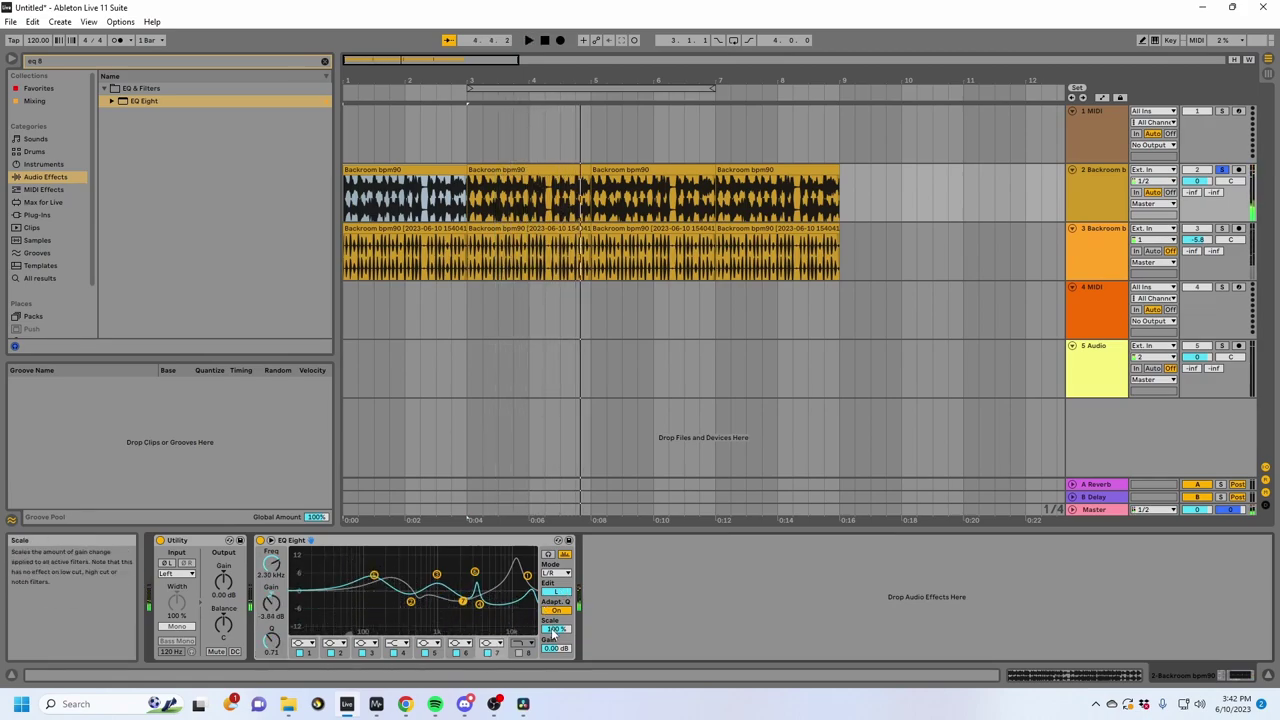
Step: Sweep the EQ Eight's Scale into negative values during playback and return it to 100 %
left_click_drag(556, 629, 556, 625)
key("space")
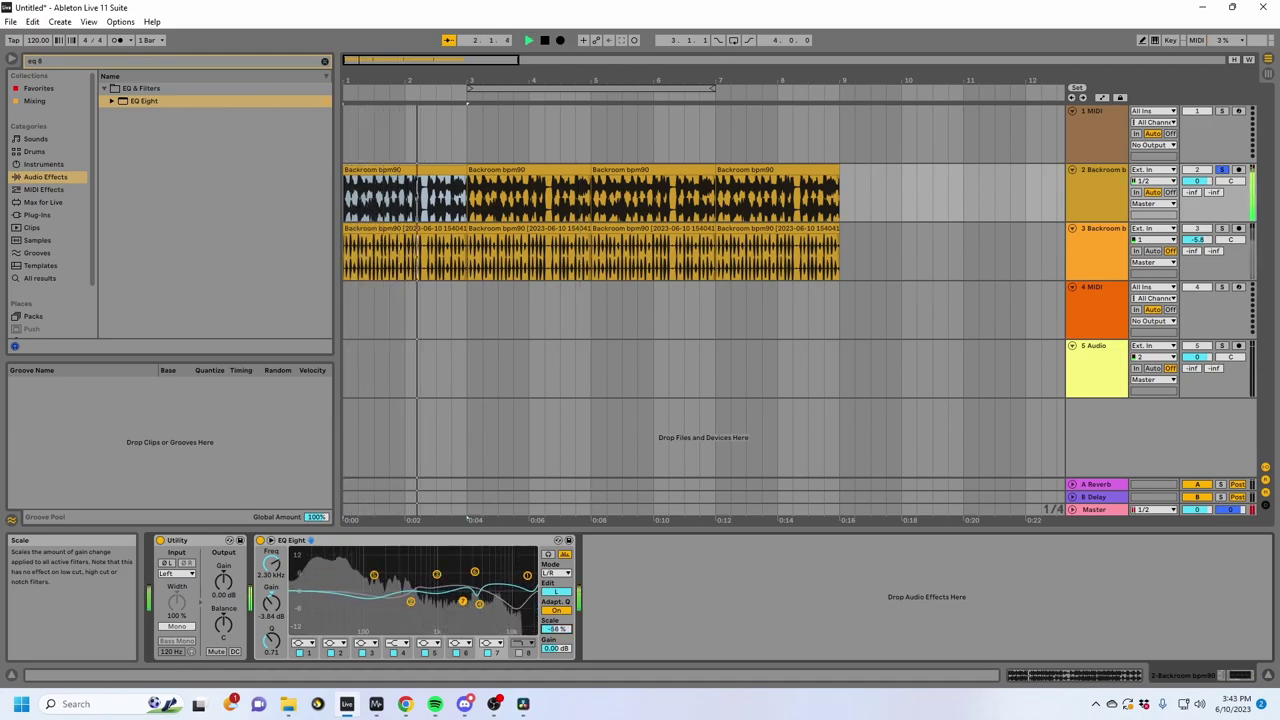
left_click_drag(556, 629, 556, 470)
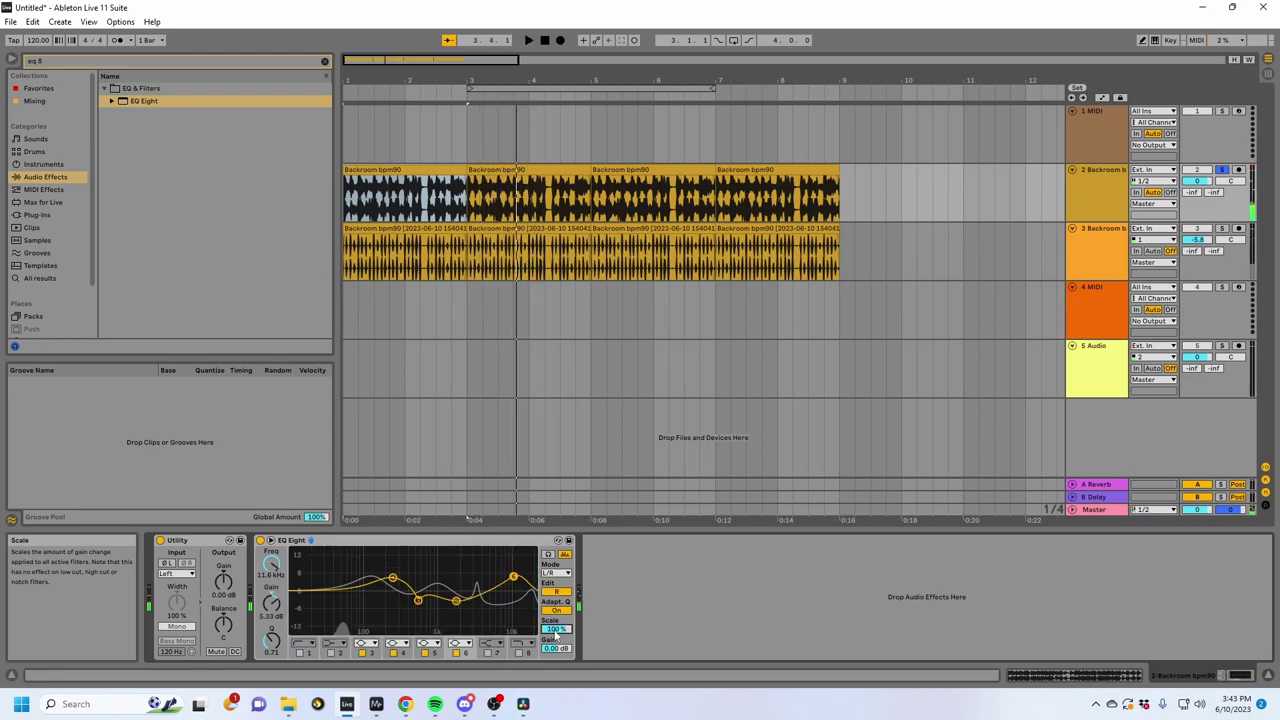
Step: Show the automation lanes and lower the upper Backroom track's volume to -7.9 dB
key("a")
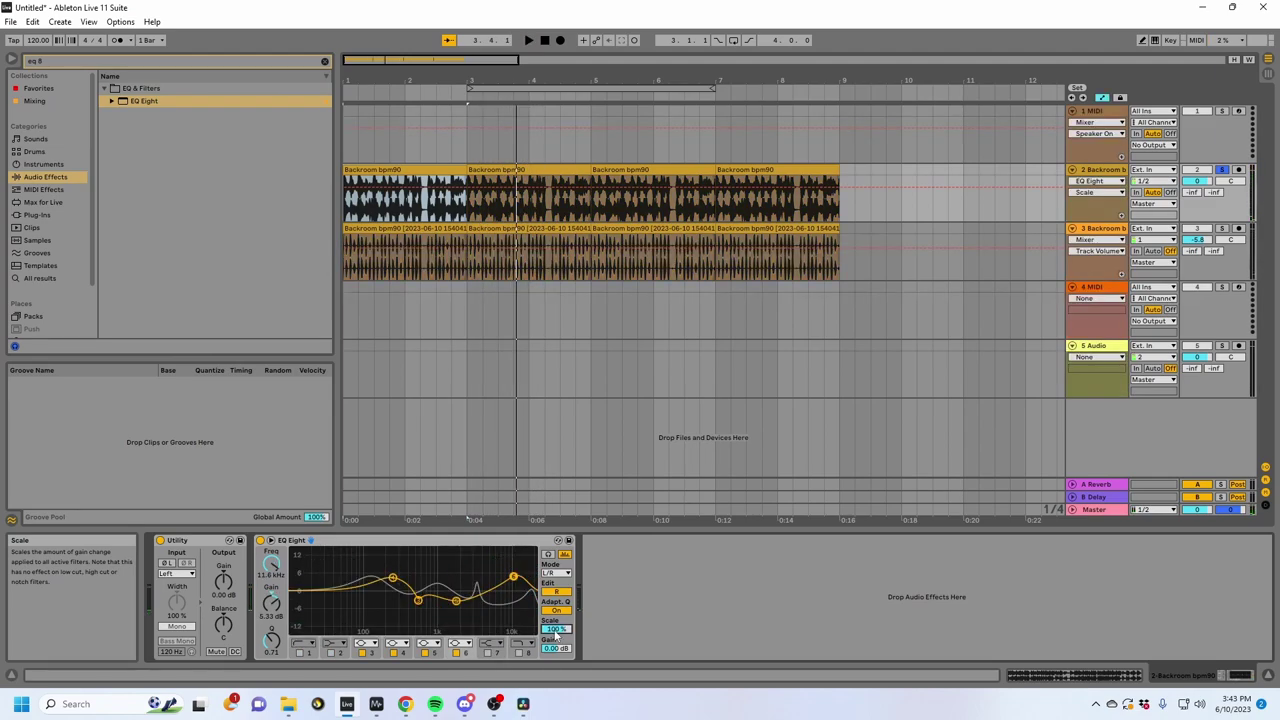
left_click(556, 592)
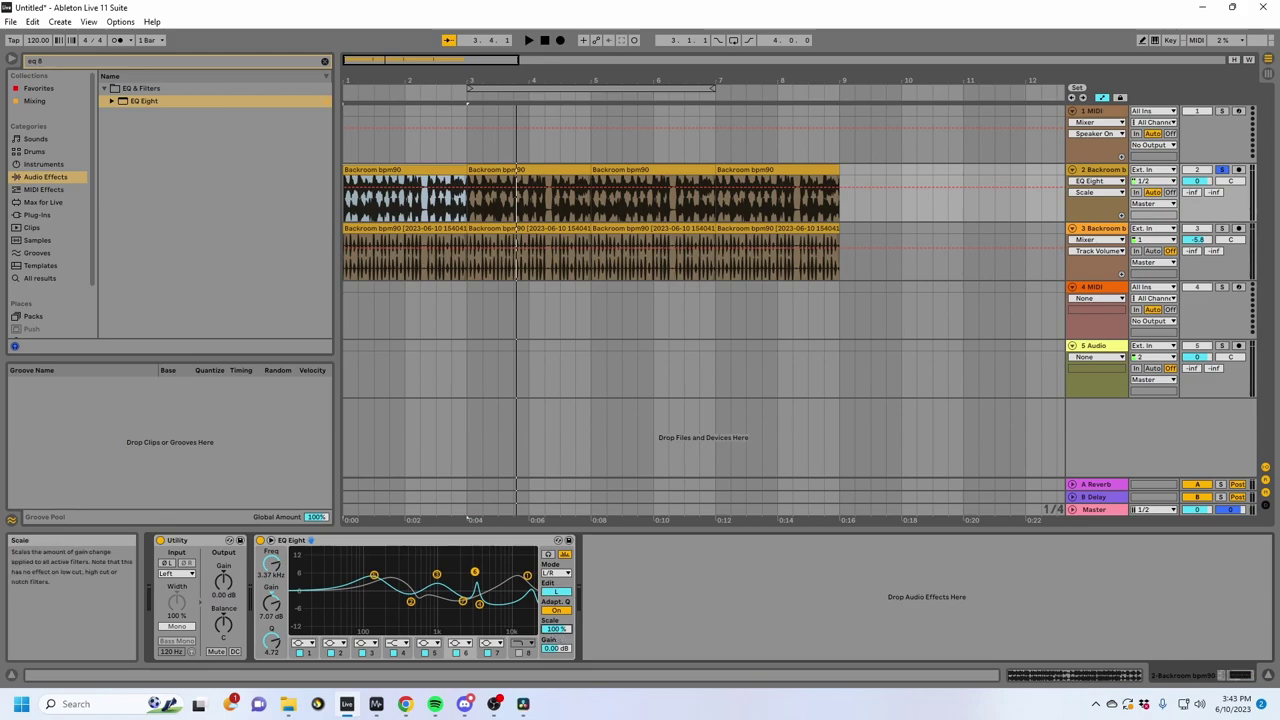
key("space")
left_click_drag(1197, 181, 1197, 200)
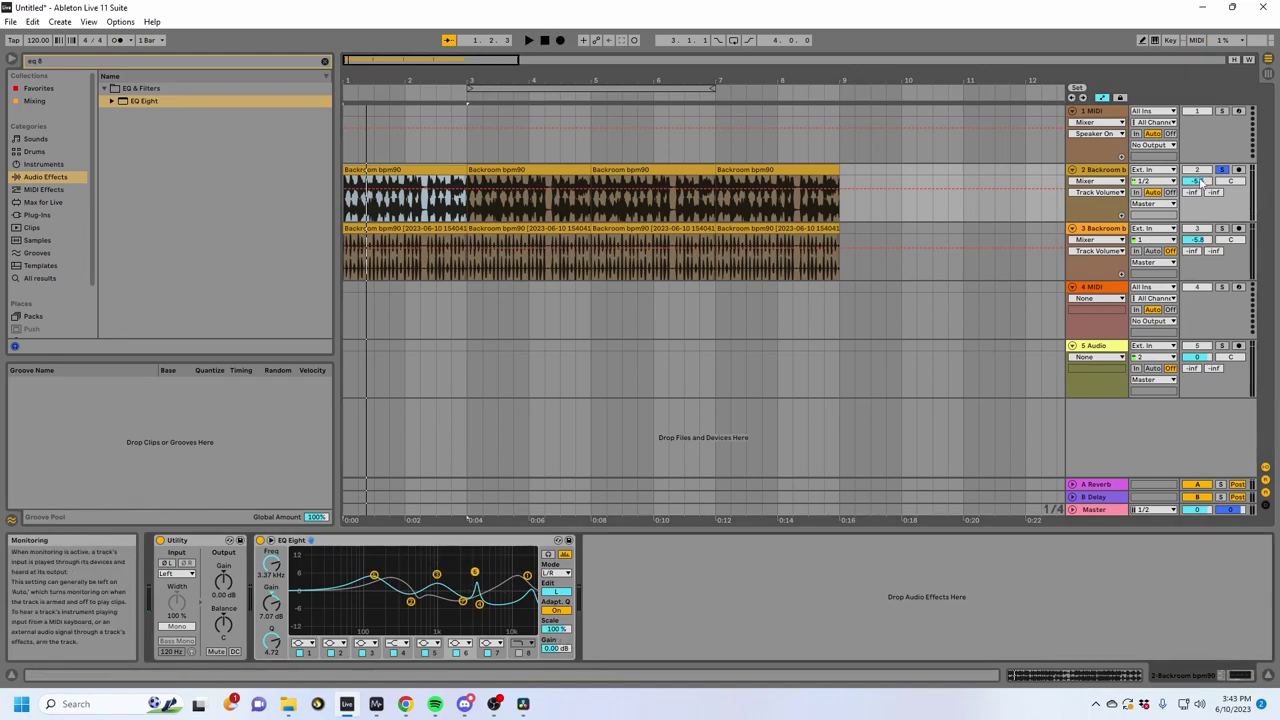
left_click_drag(1197, 181, 1197, 189)
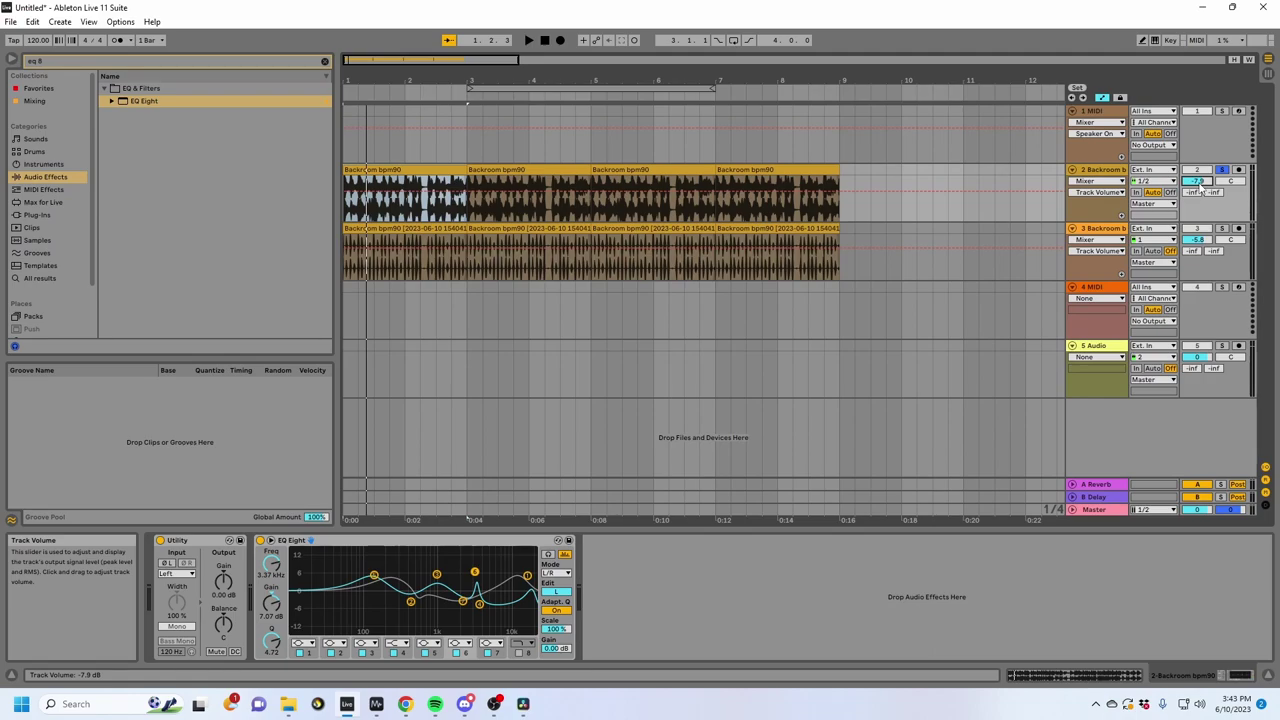
Step: Enable filter 7 on the EQ Eight's right channel with a 4.09 dB boost at 7.11 kHz
left_click(556, 591)
left_click(488, 652)
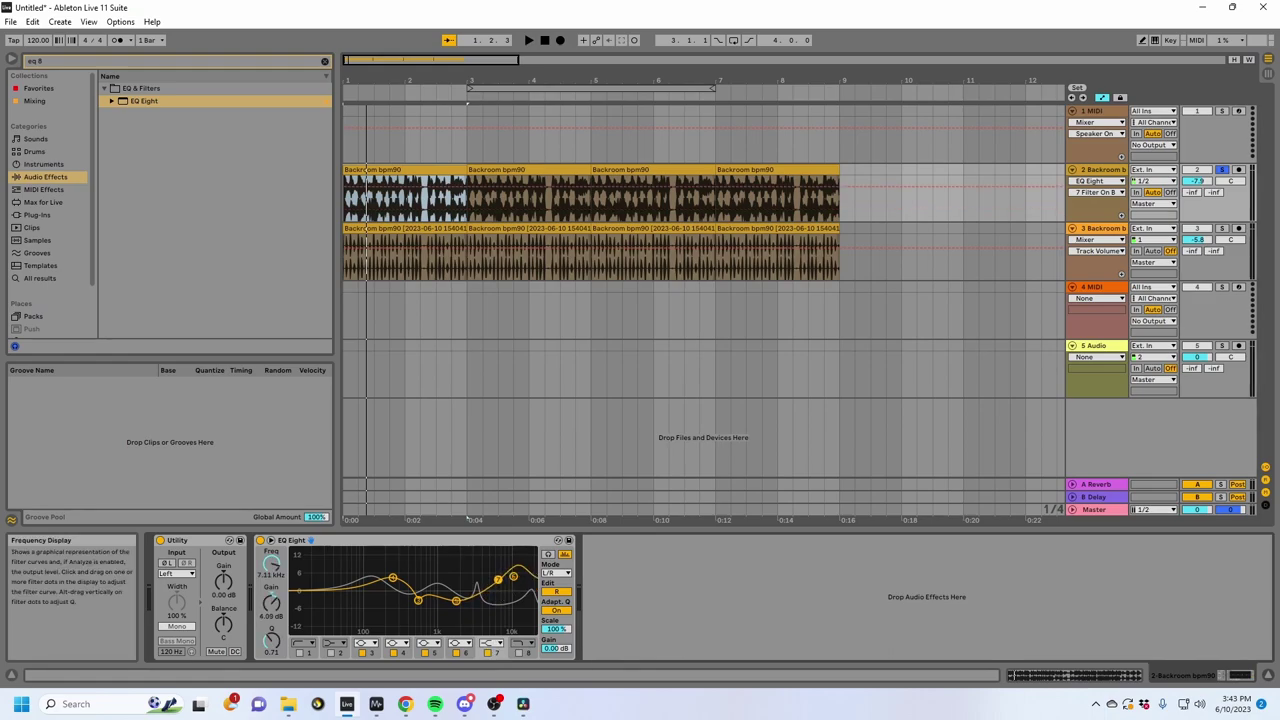
Step: Audition a Scale sweep on the EQ Eight's revised curves and reset Scale to 100 %
key("space")
mouse_move(556, 629)
left_mouse_down()
mouse_move(556, 719)
mouse_move(552, 640)
left_mouse_up()
double_click(556, 629)
key("space")
Step: Duplicate the EQ Eight and reshape the copy's right and left channel curves so they differ from the original
left_click(380, 541)
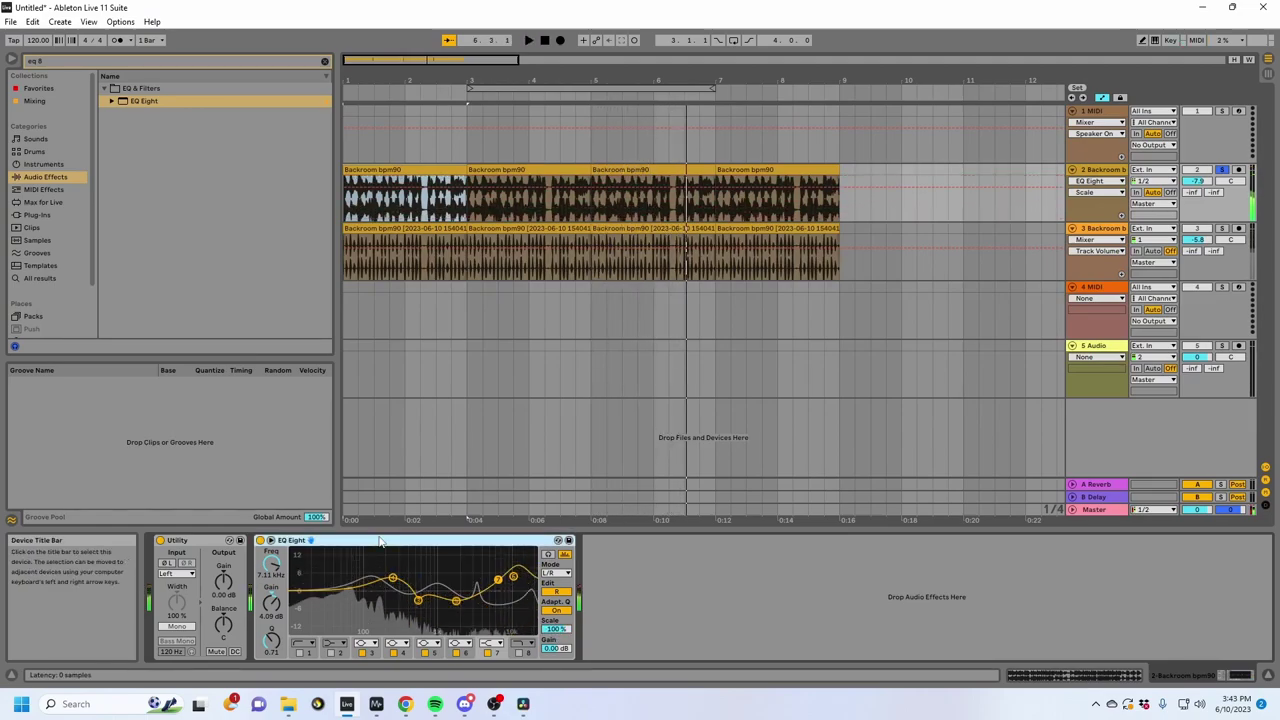
key("ctrl+d")
left_click(699, 607)
left_click_drag(721, 578, 762, 581)
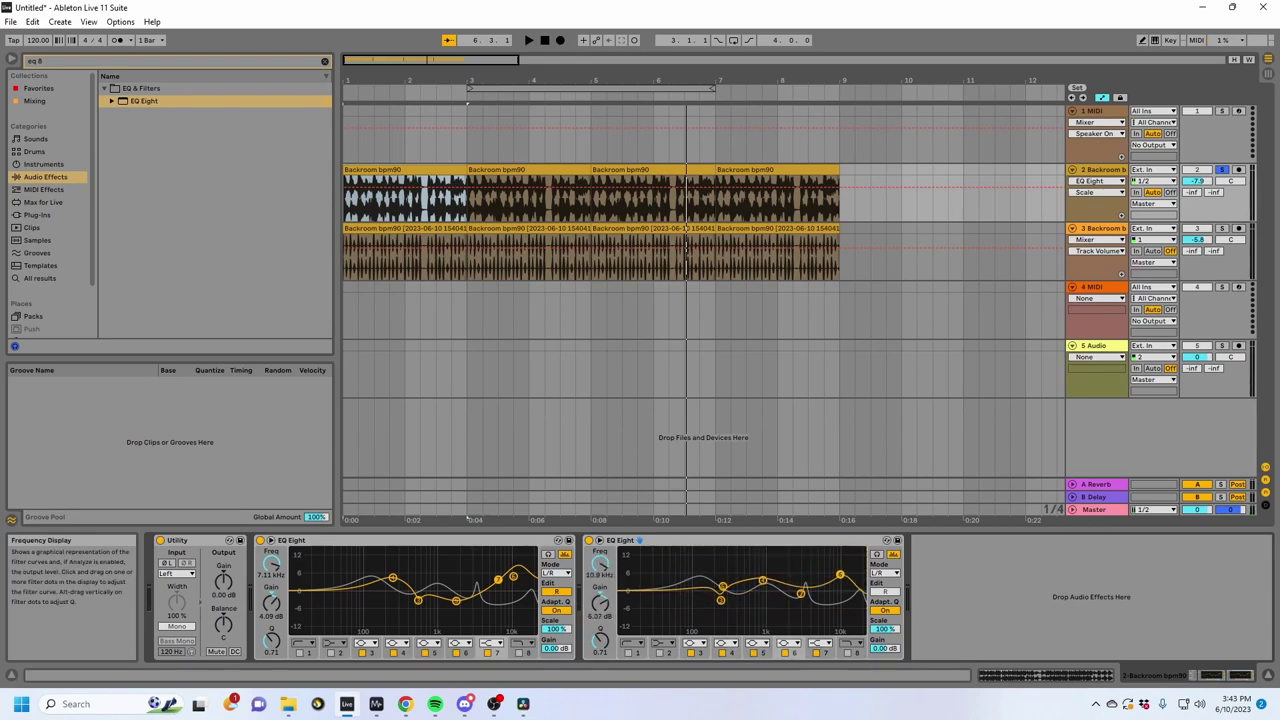
left_click_drag(600, 640, 600, 615)
left_click(884, 592)
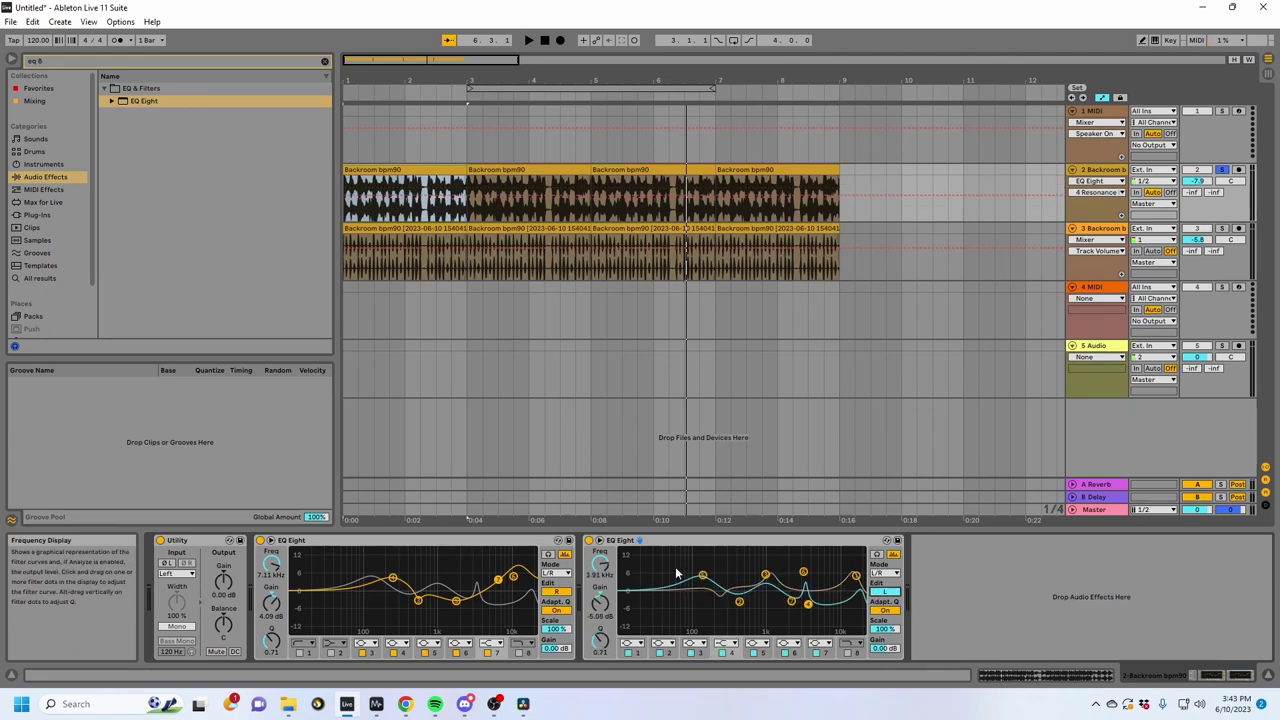
left_click_drag(765, 578, 695, 612)
Step: Enlarge the second EQ Eight's display and set its right-channel filter 5 to 1.97 kHz, -4.09 dB and Q 6.80
left_click(599, 540)
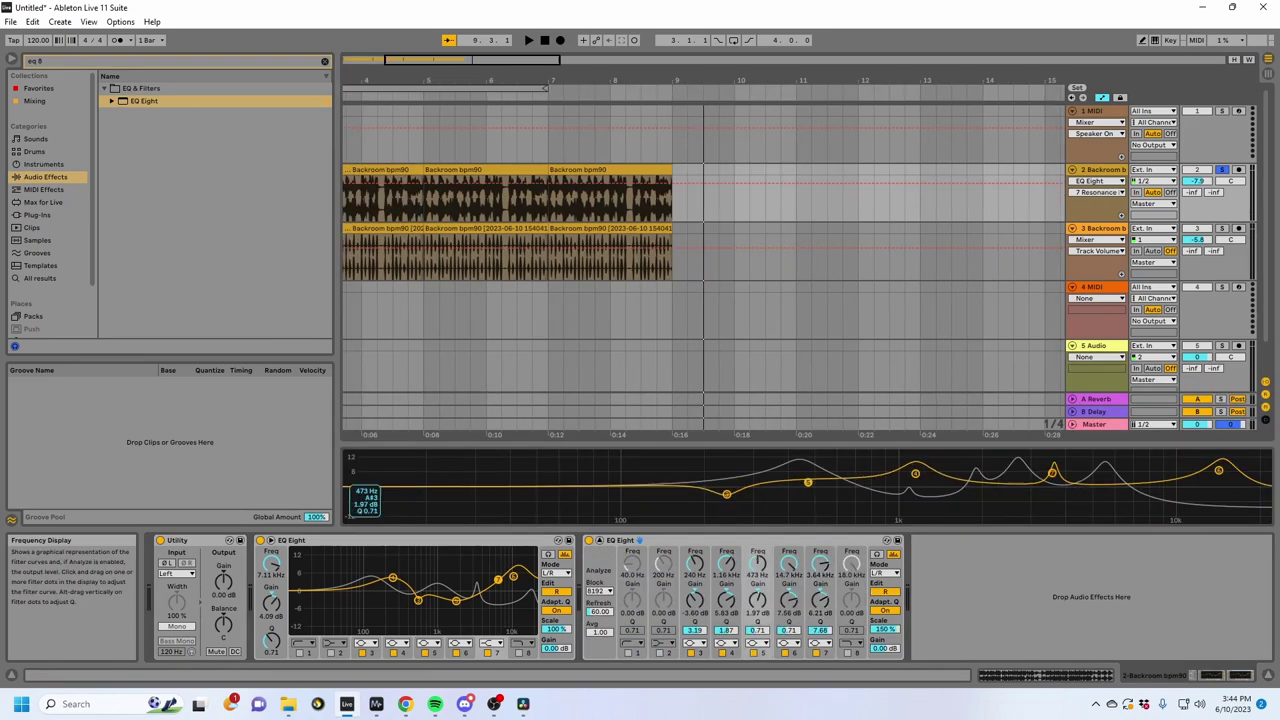
left_click_drag(972, 486, 972, 493)
left_click_drag(757, 630, 757, 612)
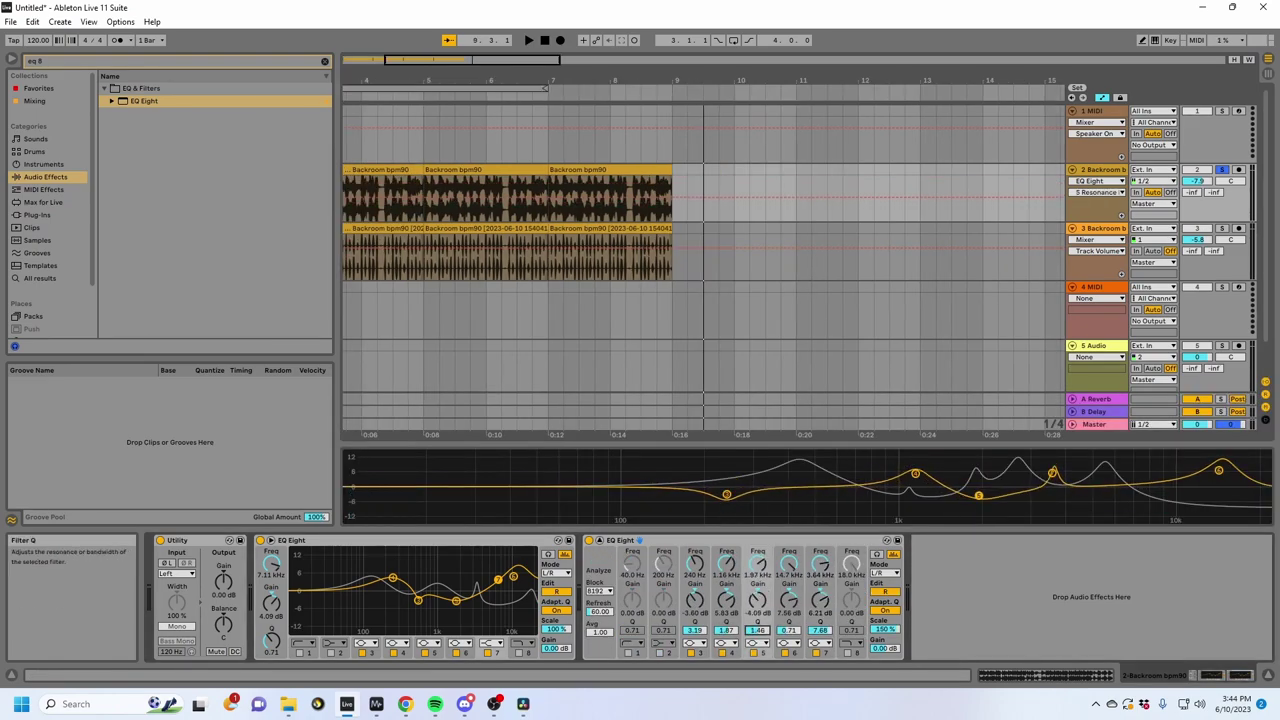
Step: Set the second EQ Eight's Scale to 69 % while listening to the loop
key("space")
mouse_move(885, 629)
left_mouse_down()
mouse_move(885, 705)
mouse_move(885, 647)
left_mouse_up()
key("space")
Step: Group both EQ Eight devices into an Audio Effect Rack
left_click(449, 541)
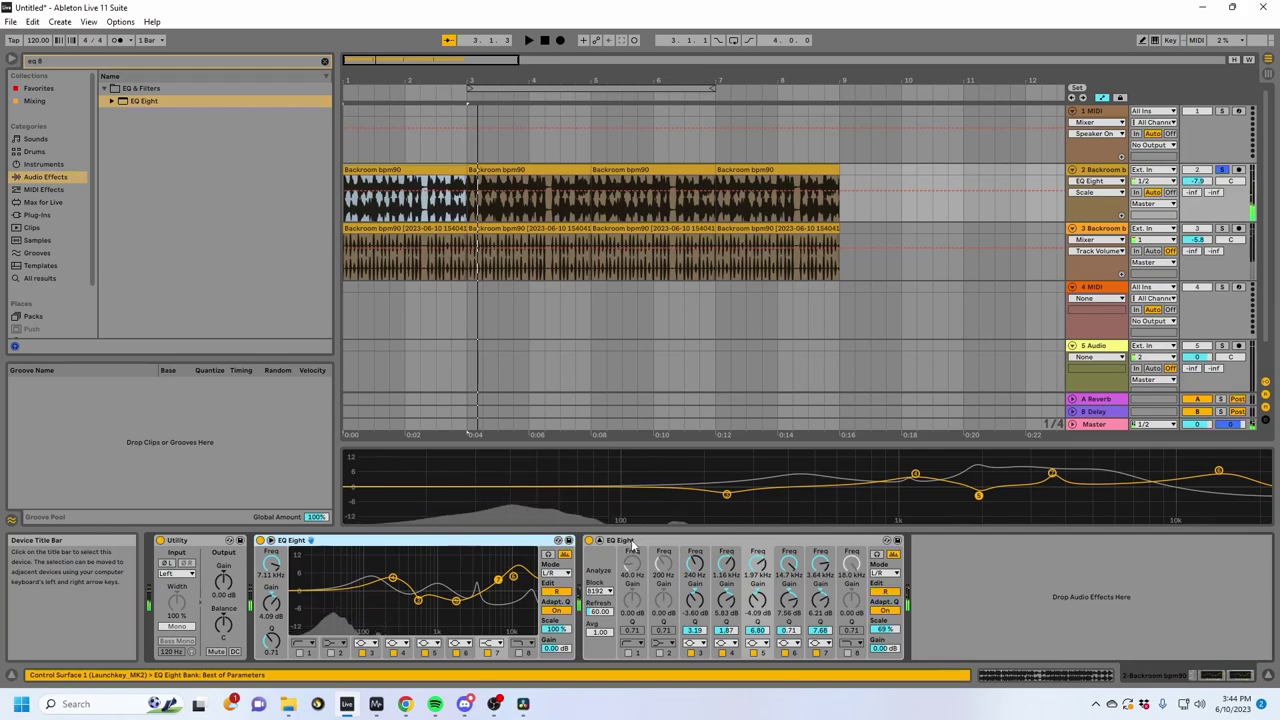
left_click(632, 541, "shift")
key("ctrl+g")
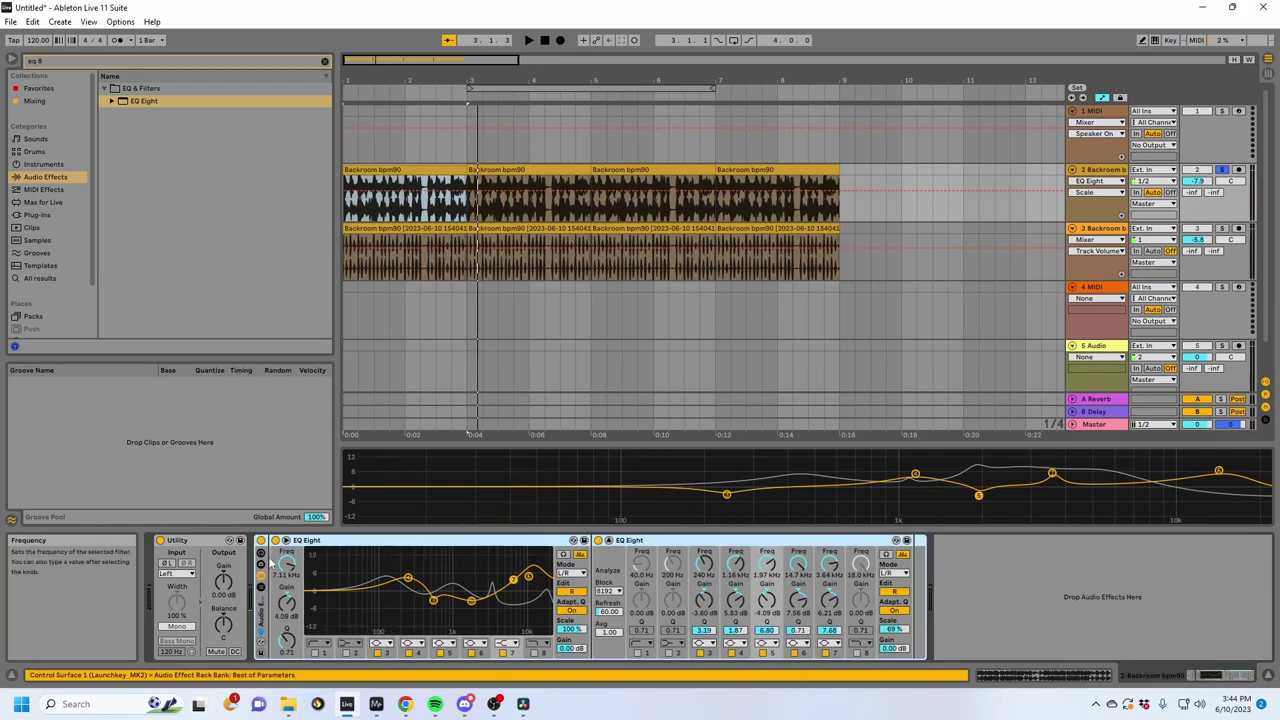
Step: Map the first EQ Eight's Scale to Macro 1 and the second EQ Eight's Scale to Macro 2
left_click(376, 540)
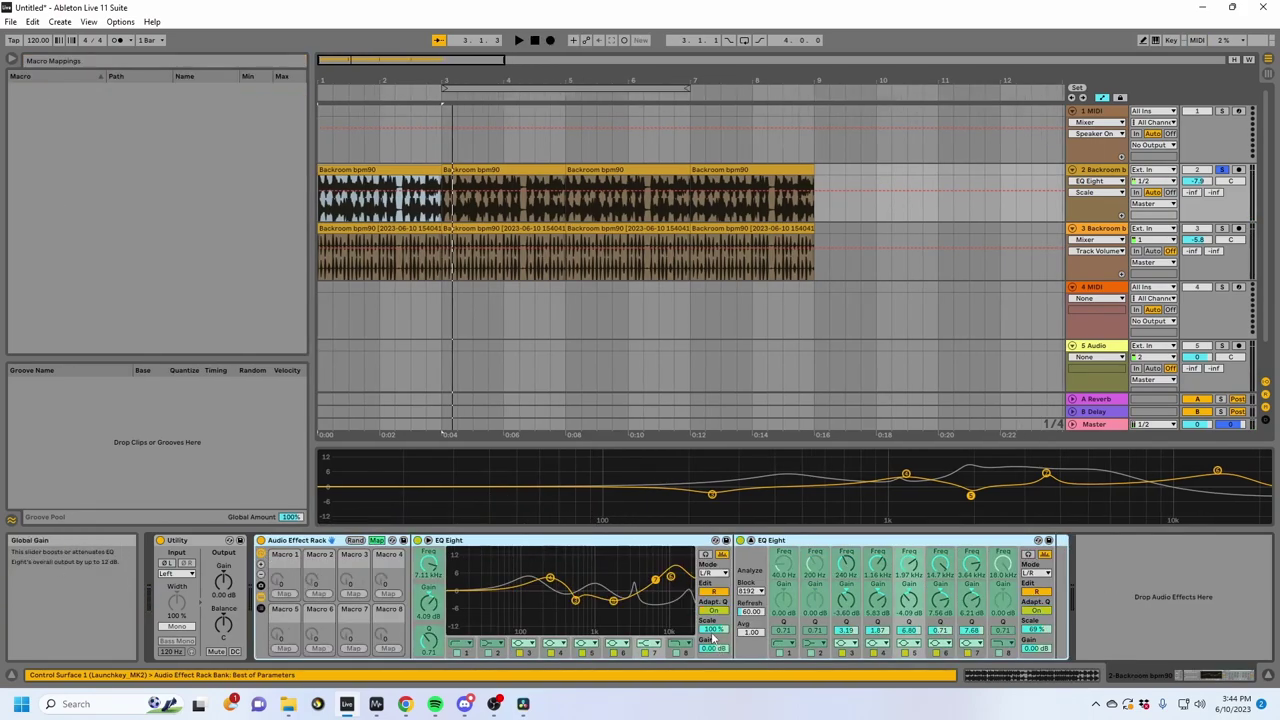
left_click(713, 629)
left_click(284, 593)
left_click(1032, 629)
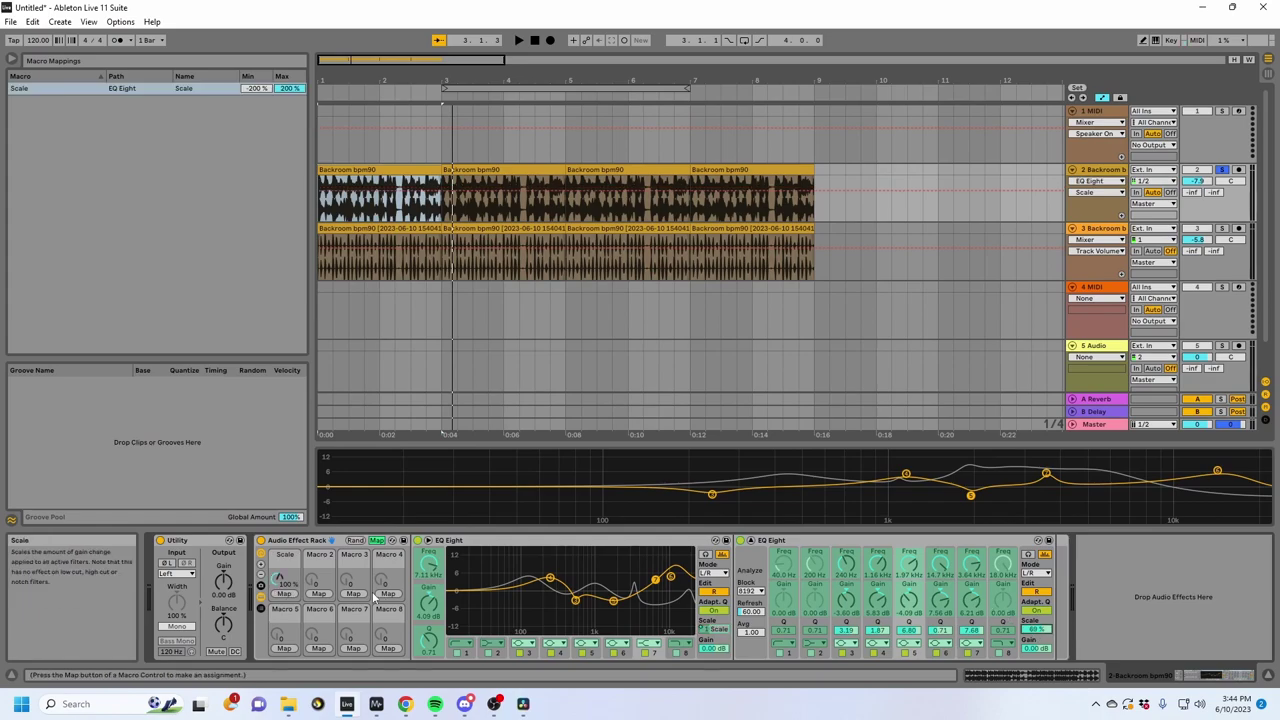
left_click(319, 593)
left_click(377, 540)
Step: Sweep the rack's two Scale macros independently during playback, bringing the second macro down to -200 %
key("space")
left_click_drag(288, 586, 282, 477)
key("space")
left_click_drag(282, 590, 316, 533)
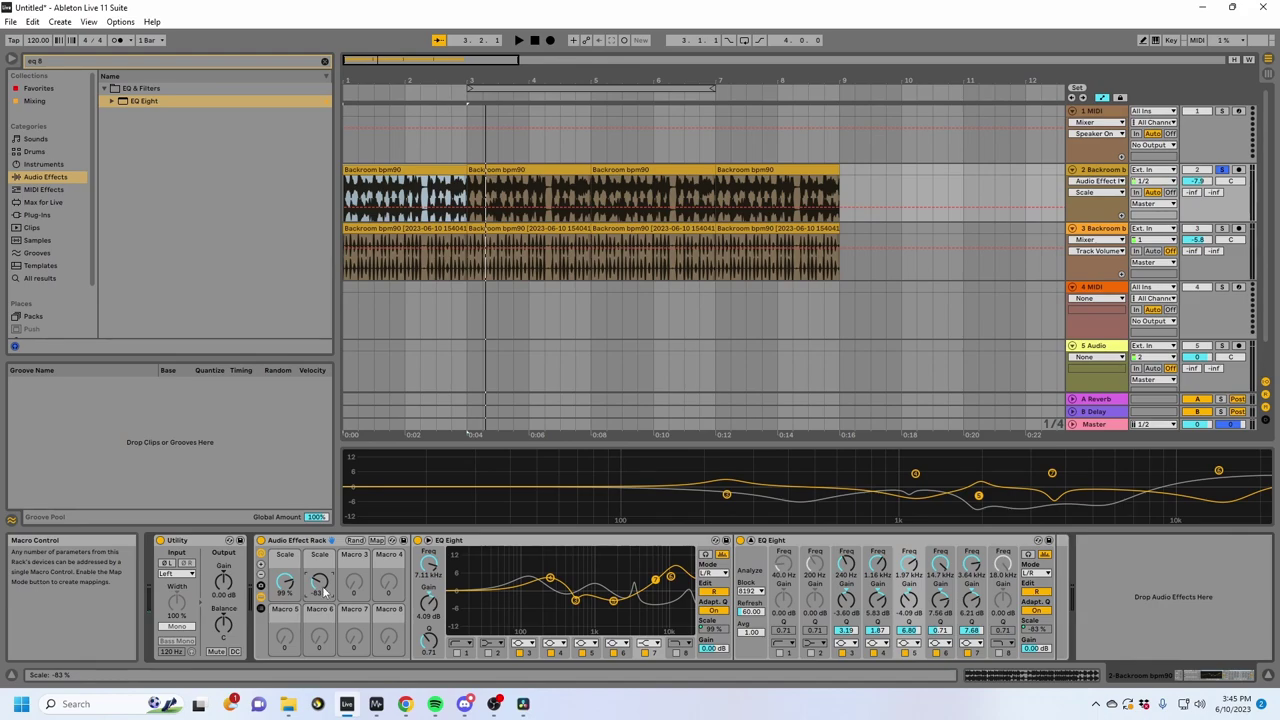
left_click_drag(322, 588, 322, 494)
left_click_drag(285, 586, 319, 659)
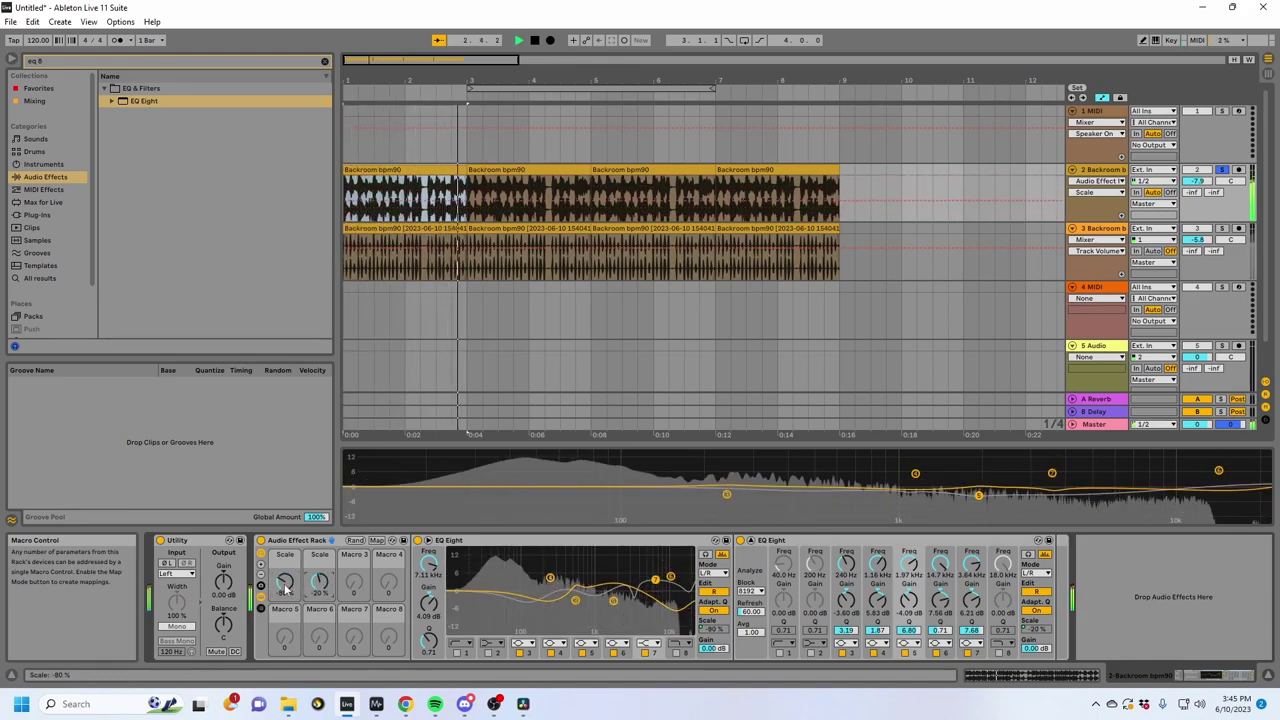
left_click_drag(319, 592, 320, 555)
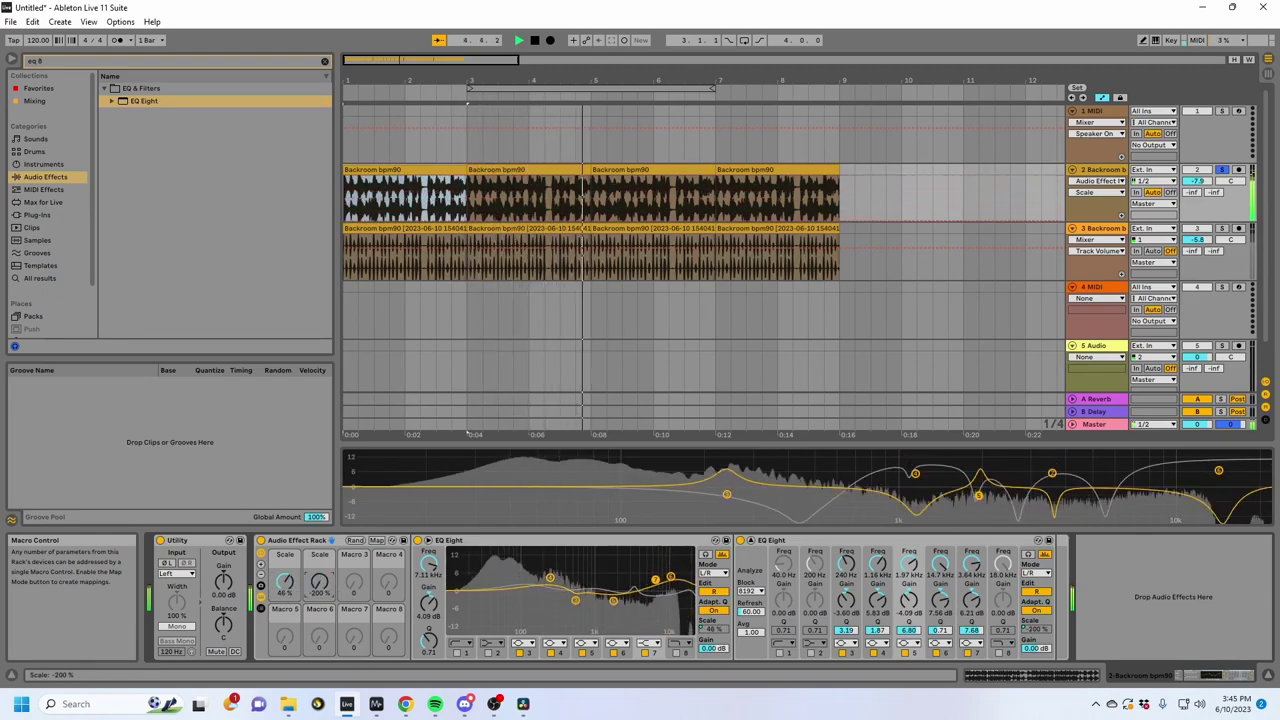
Step: Automate the drum loop's second Scale macro with a ramp reaching 200 % at bar 3, and play the result
key("space")
left_click(411, 126)
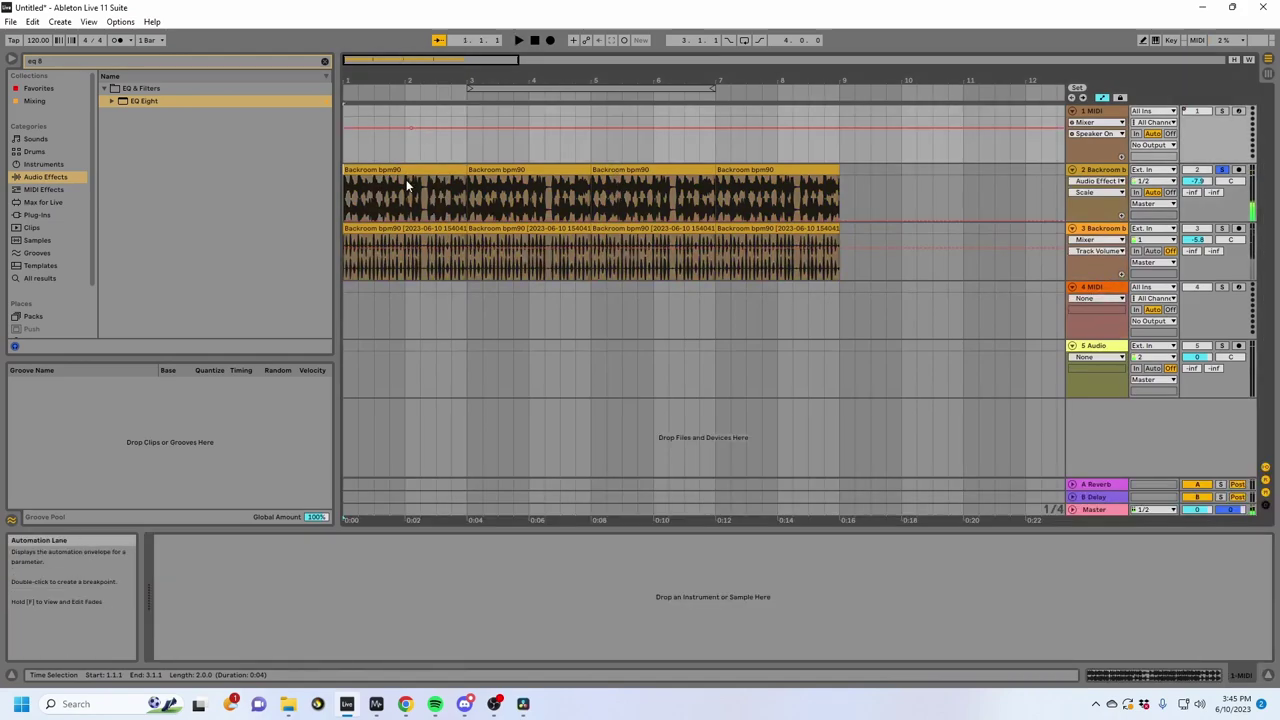
left_click(406, 188)
left_click_drag(467, 221, 467, 176)
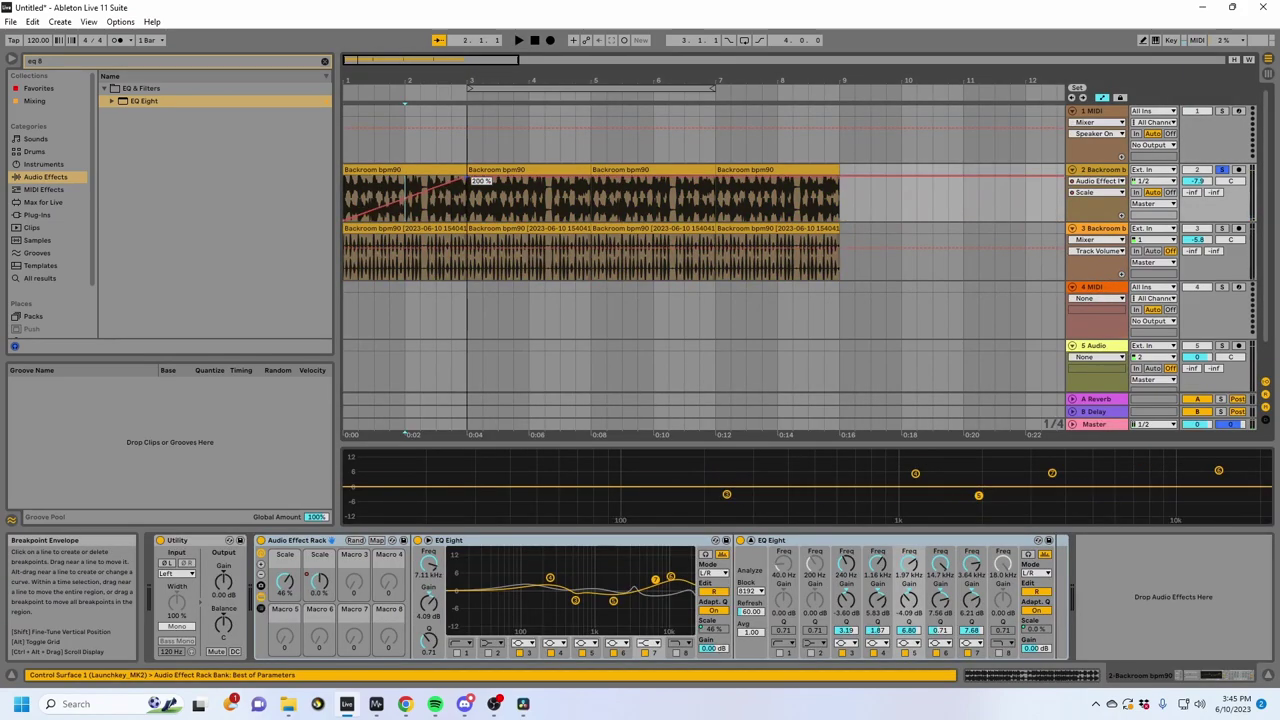
key("space")
left_click(391, 170)
key("space")
key("space")
Step: Draw automation for the drum loop's first Scale macro, with breakpoints at bars 1 and 3 and a downward slope to bar 7
left_click(287, 582)
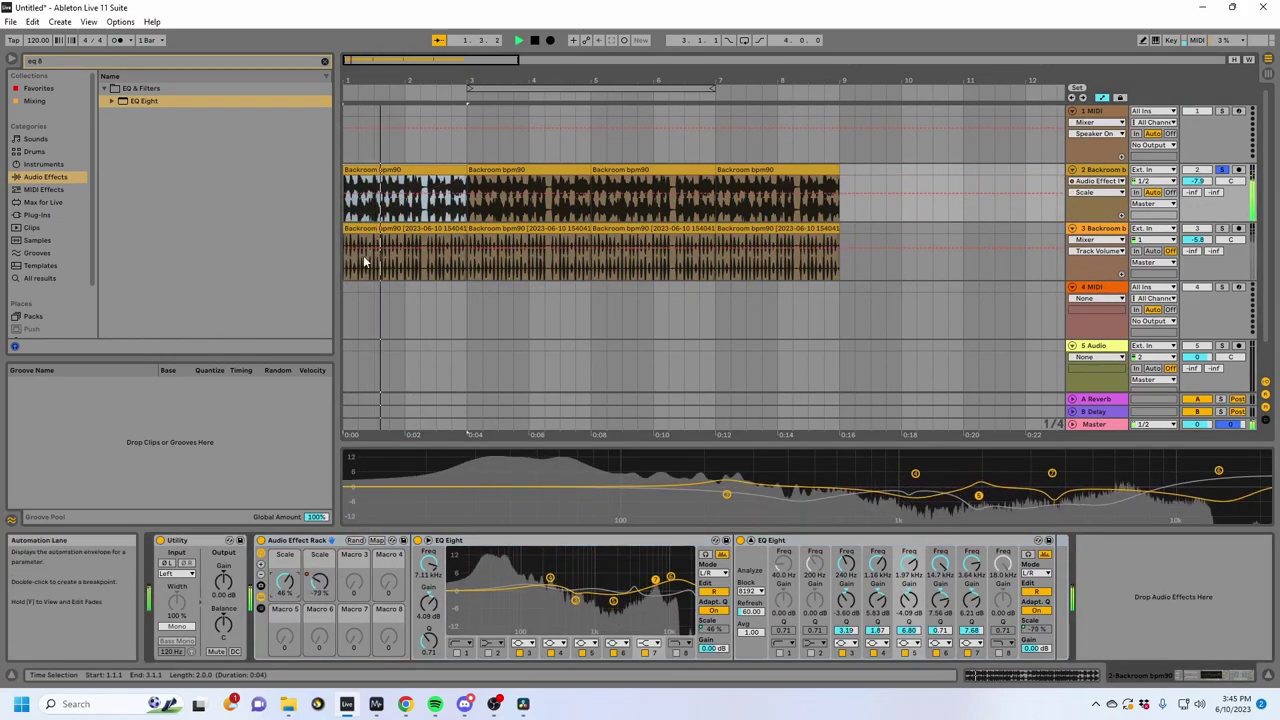
left_click(346, 193)
left_click(467, 193)
left_click_drag(467, 193, 713, 219)
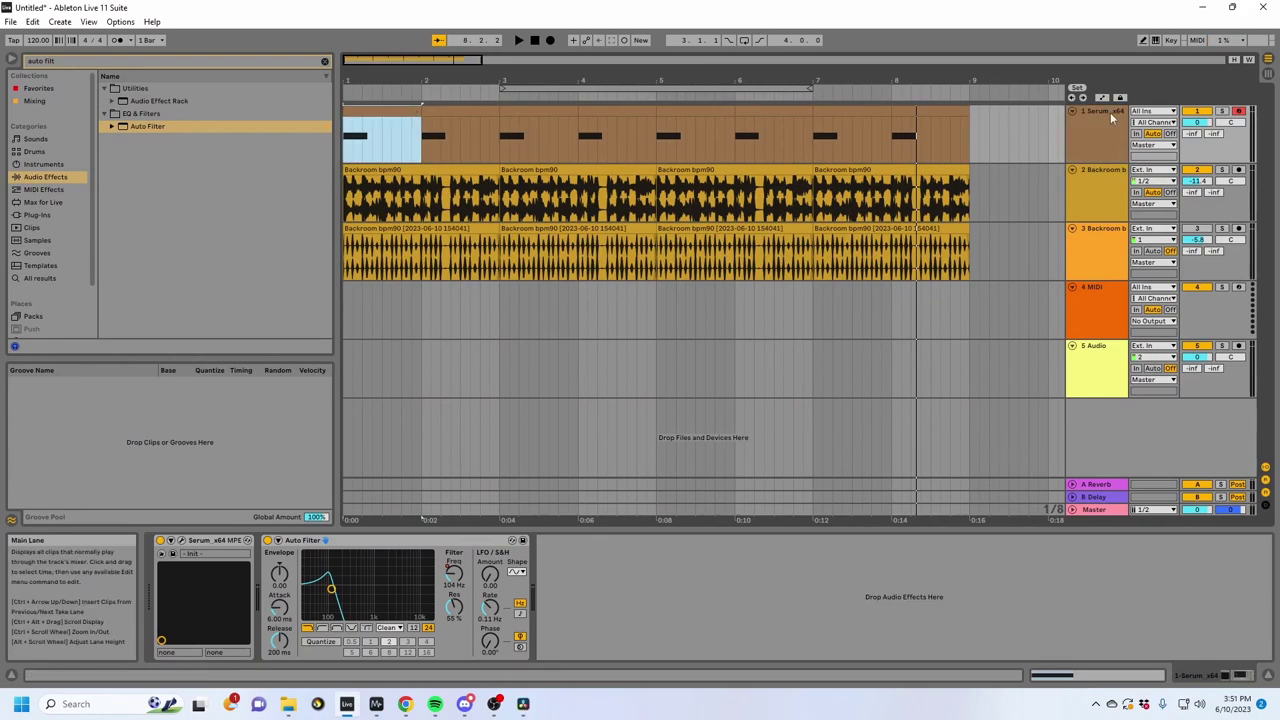
Step: Listen to the Serum bass track in solo
key("space")
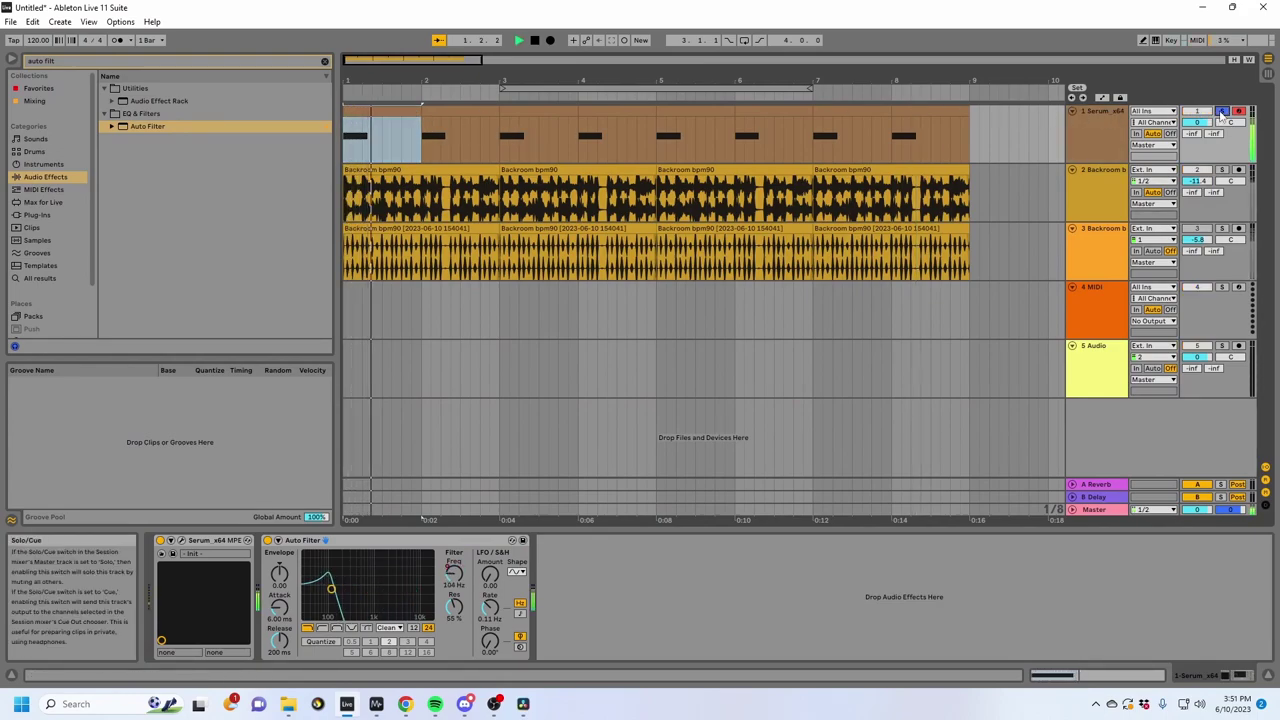
key("space")
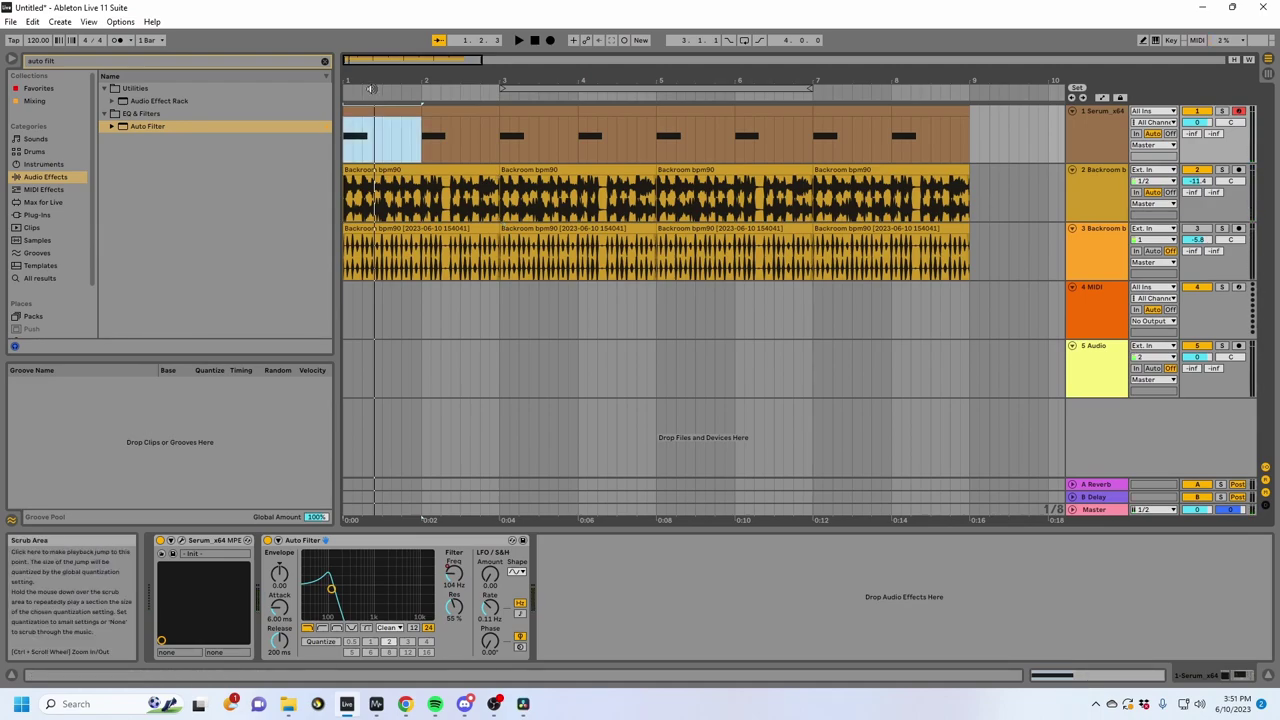
left_click_drag(379, 79, 379, 115)
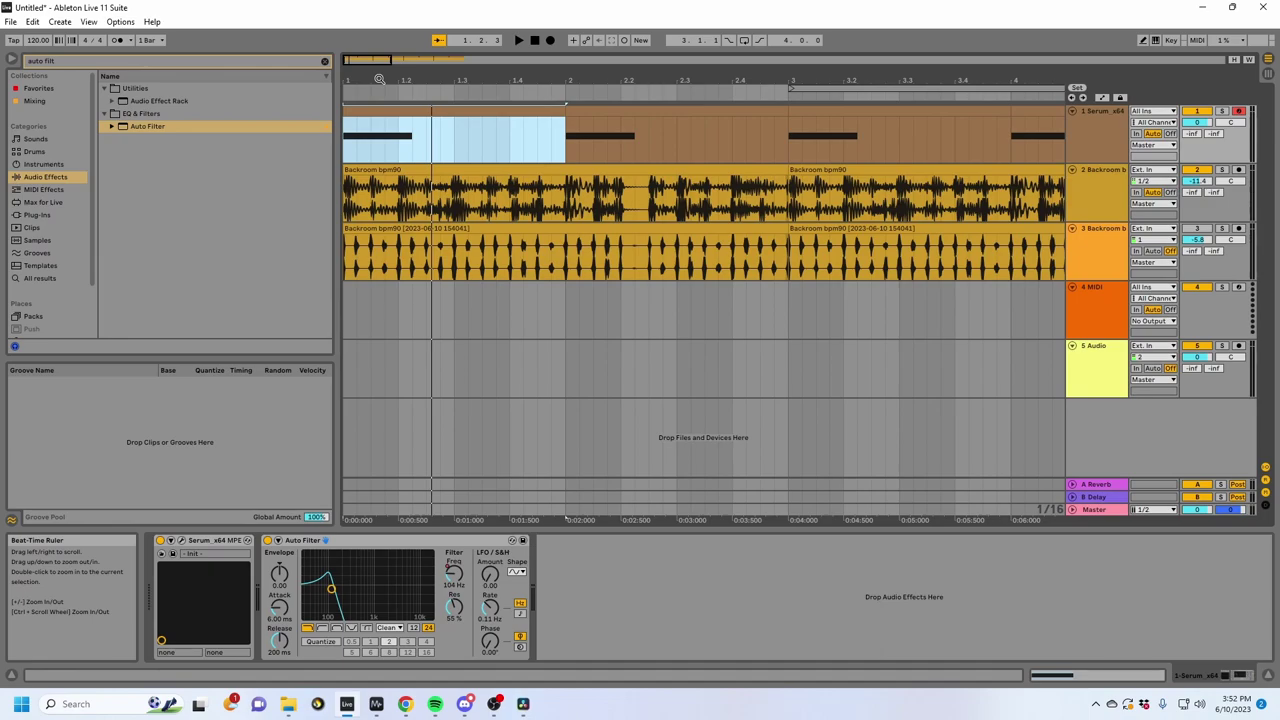
Step: Copy the drum loop's Audio Effect Rack onto the Serum track after the Auto Filter
left_click(365, 185)
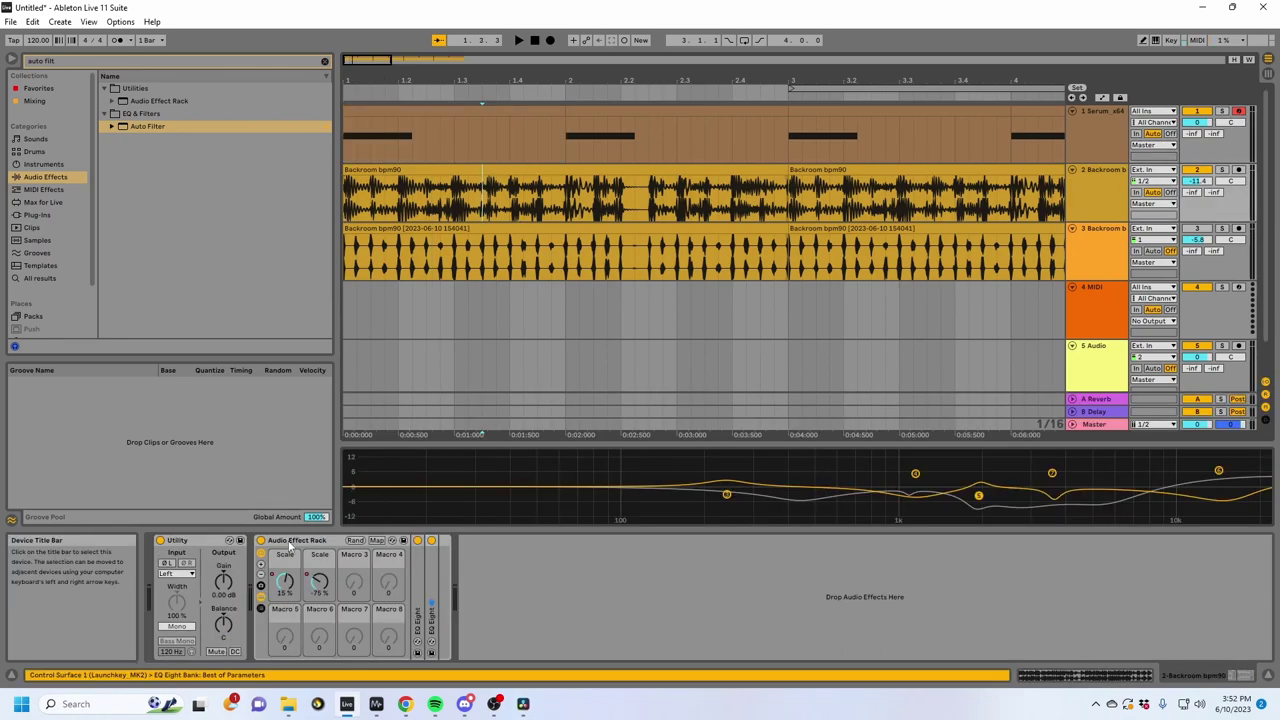
left_click(398, 140)
left_click(606, 579)
key("ctrl+v")
Step: Play the bass and drum loop together to hear the rack's moving Scale macros on the bass
key("space")
left_click(383, 118)
key("space")
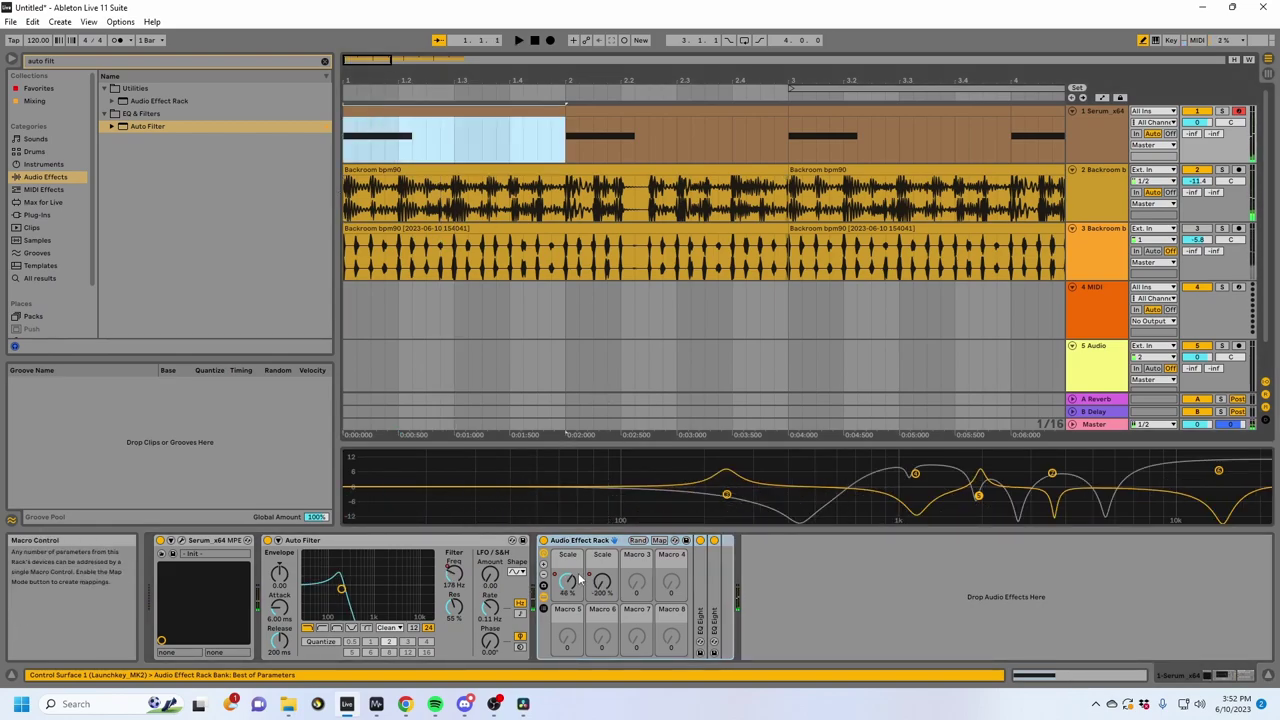
key("space")
left_click_drag(580, 580, 565, 588)
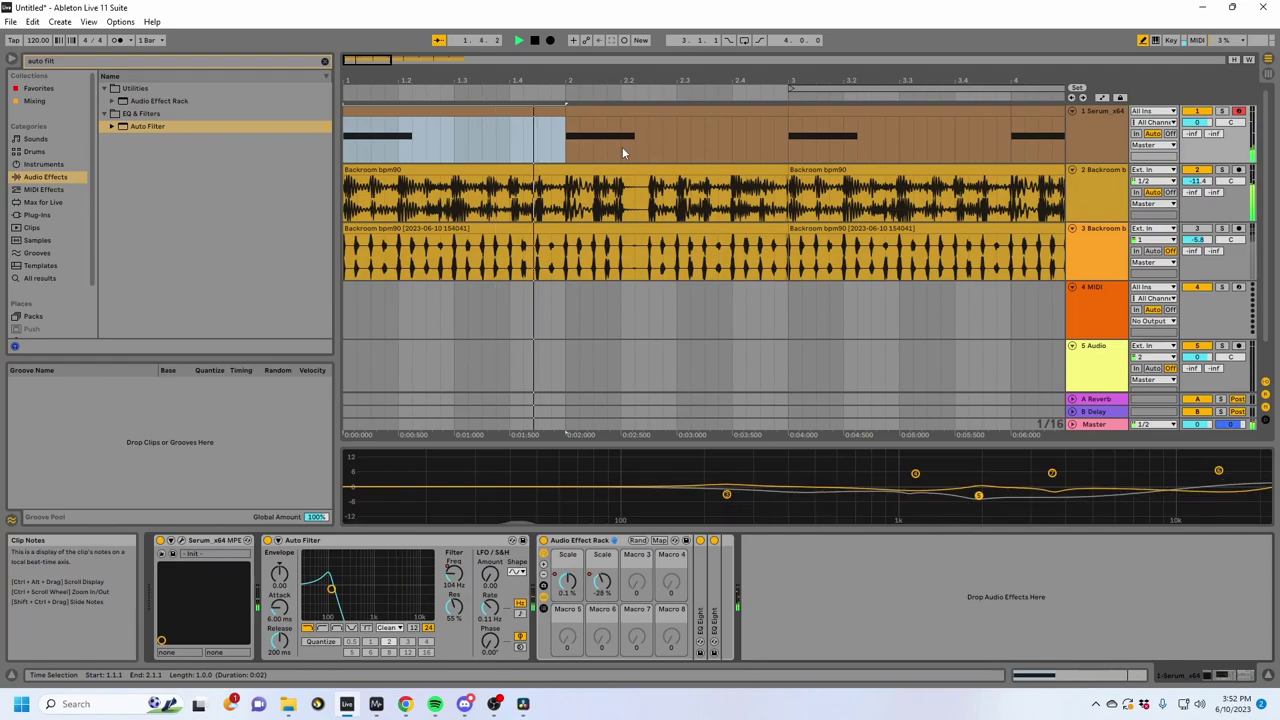
left_click_drag(660, 84, 471, 82)
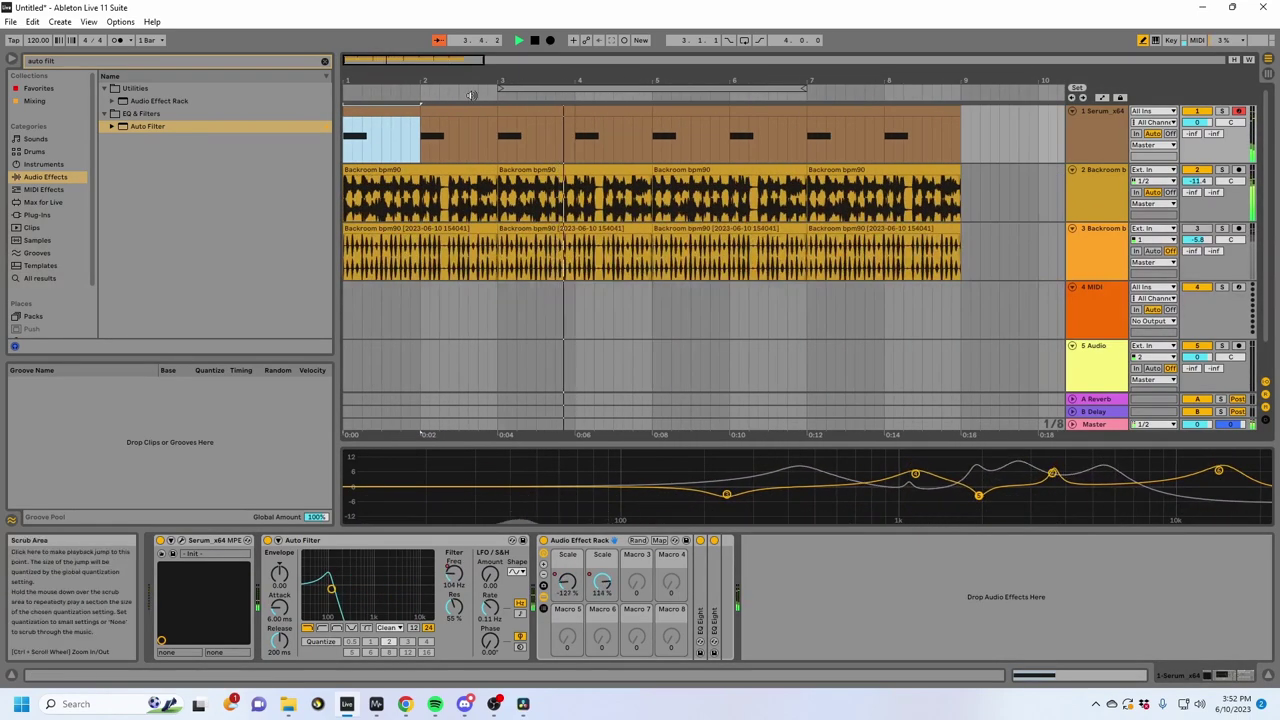
key("space")
Step: Show the automation lanes and compare the rack's Scale automation on the Serum and drum loop tracks
key("a")
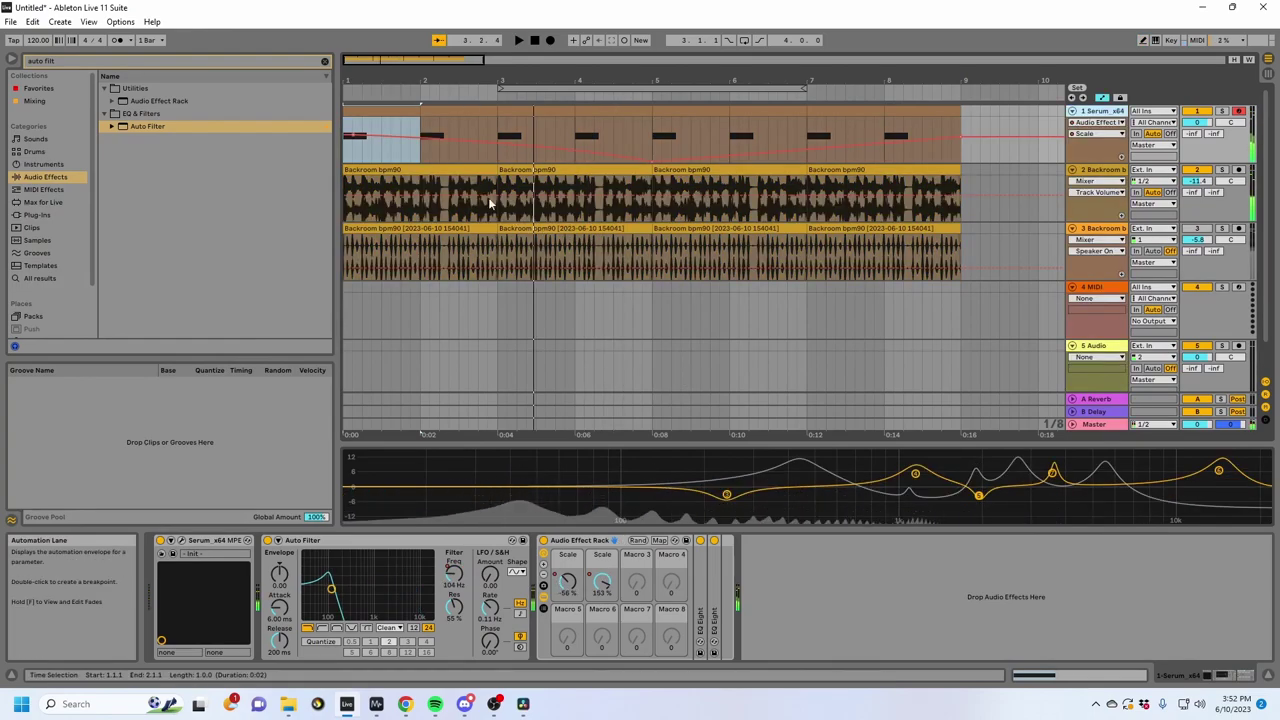
left_click(410, 168)
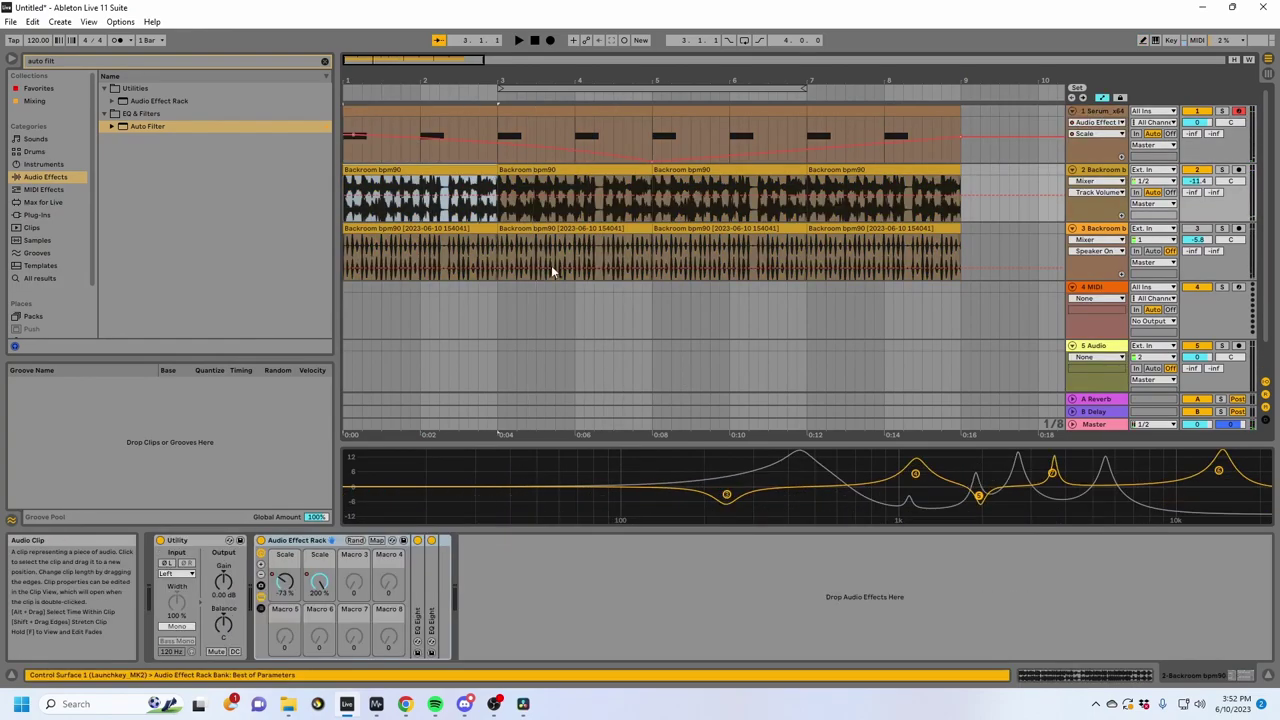
left_click(441, 129)
left_click(381, 111)
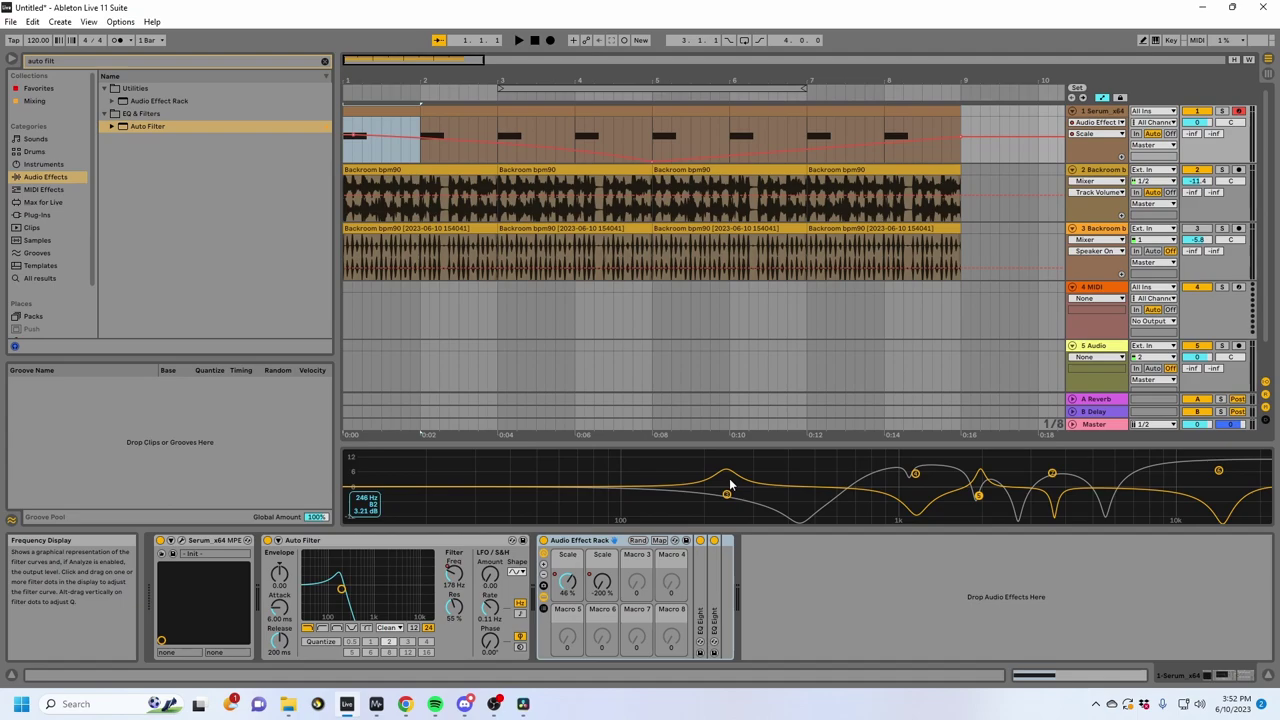
left_click(401, 206)
left_click(366, 126)
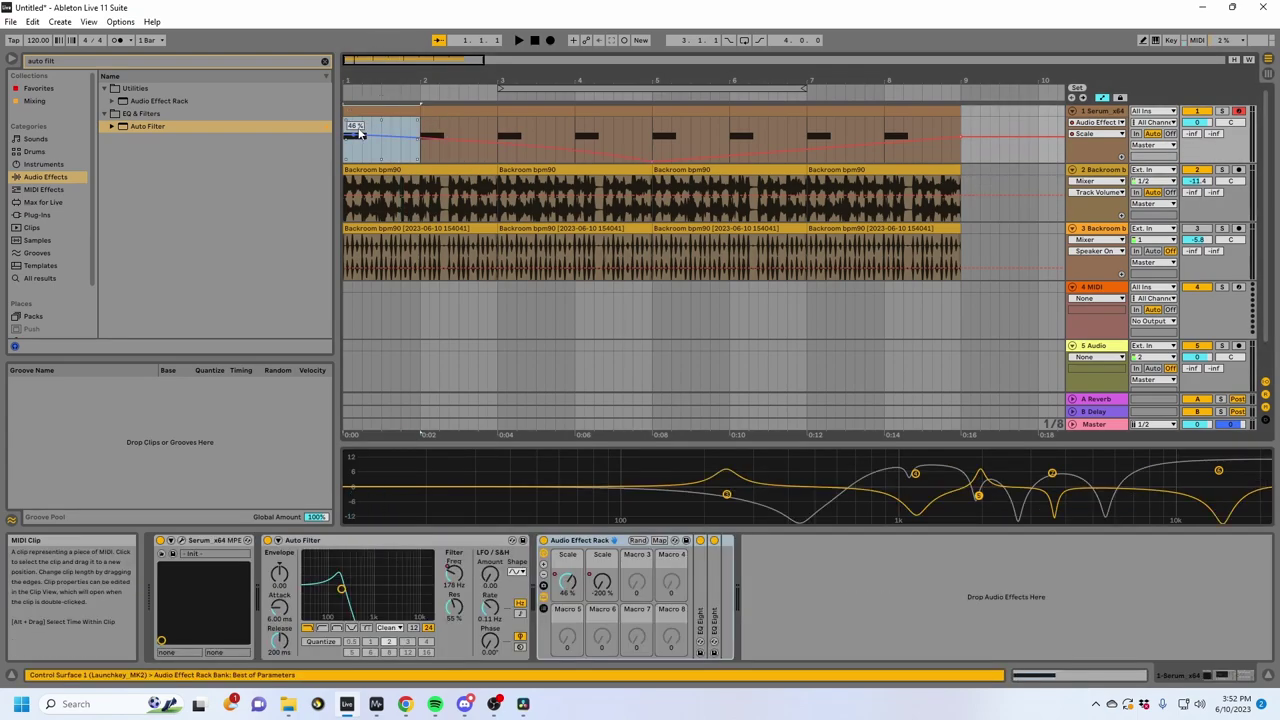
Step: Add a Utility with its channel mode on Swap after the Serum track's rack, and play the bass with the drums
left_click(324, 61)
double_click(141, 103)
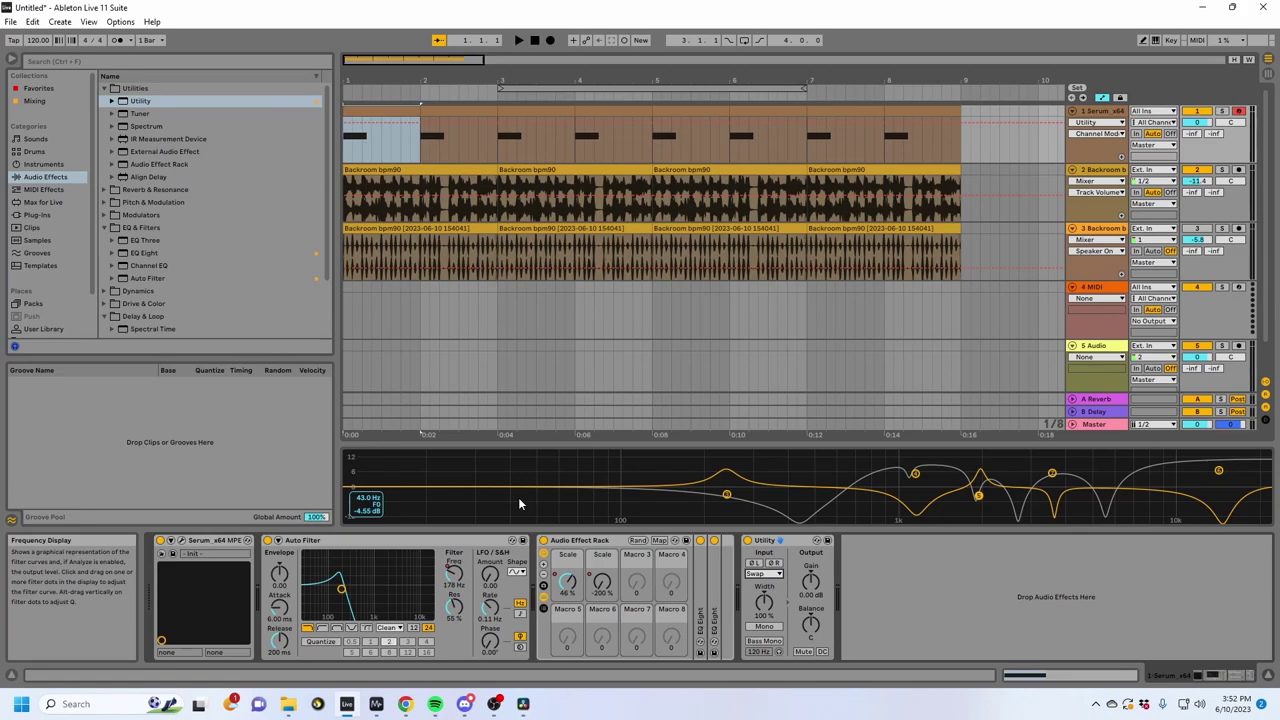
key("space")
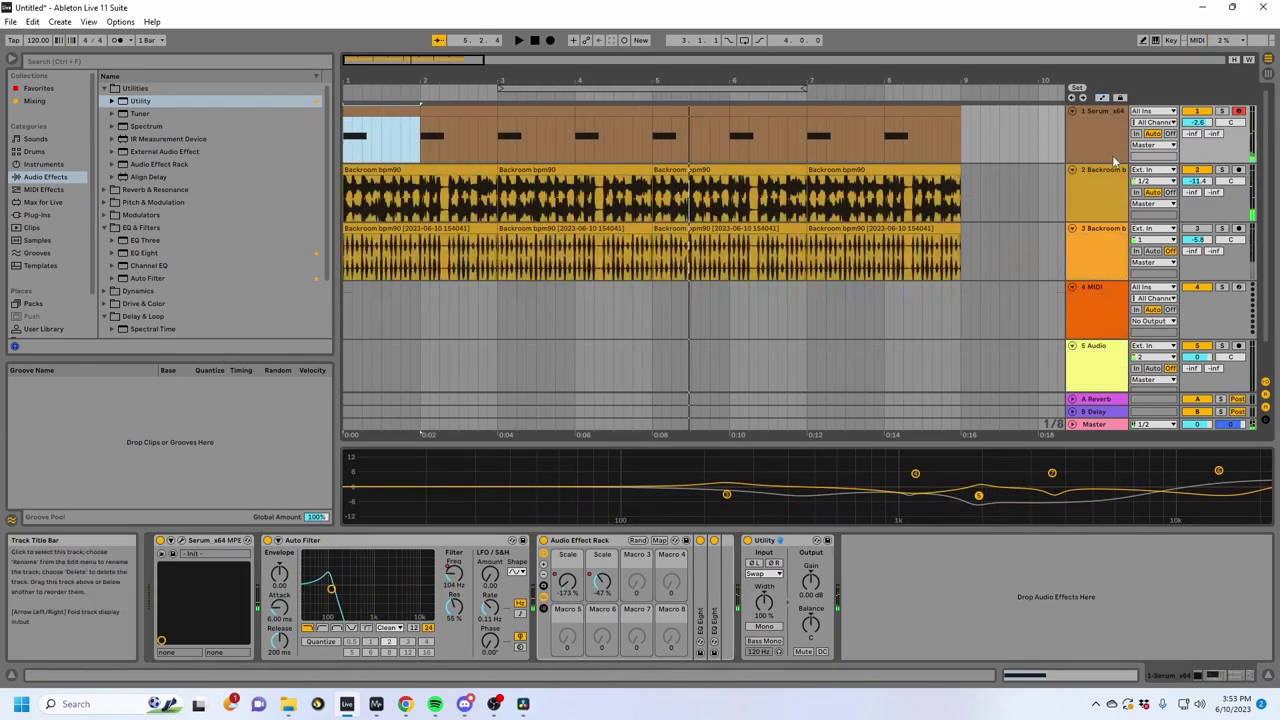
key("space")
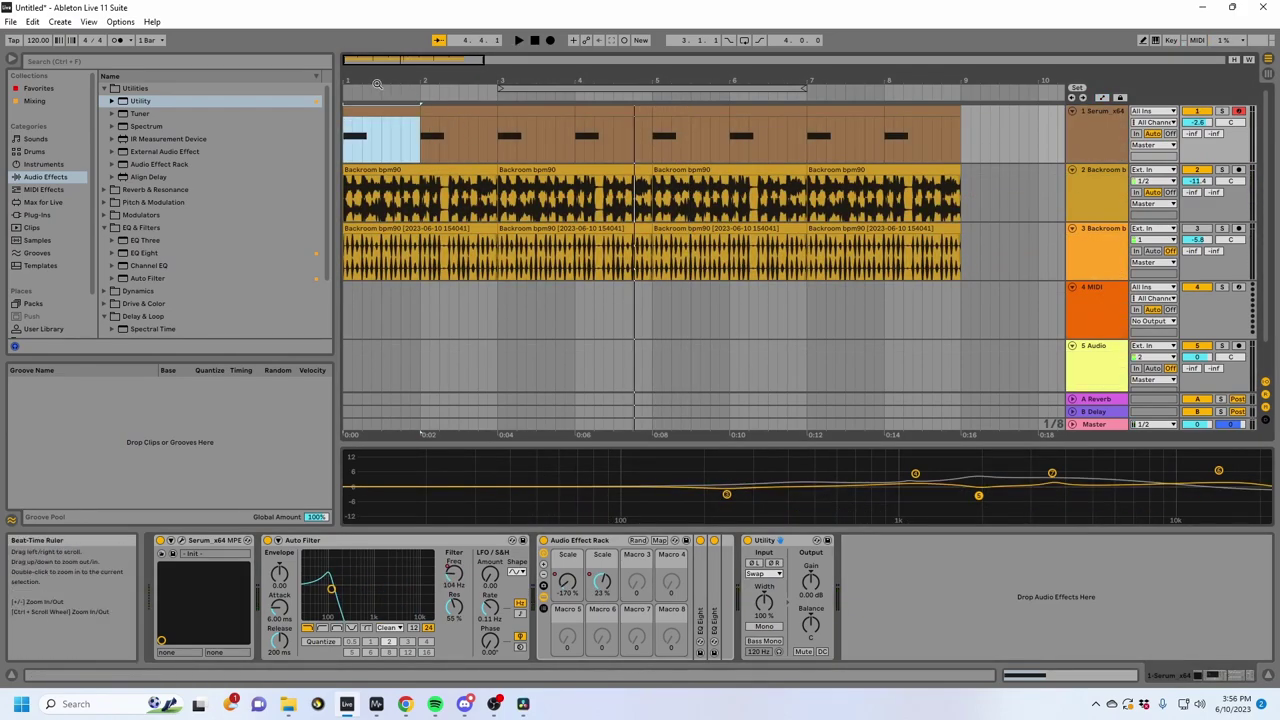
key("space")
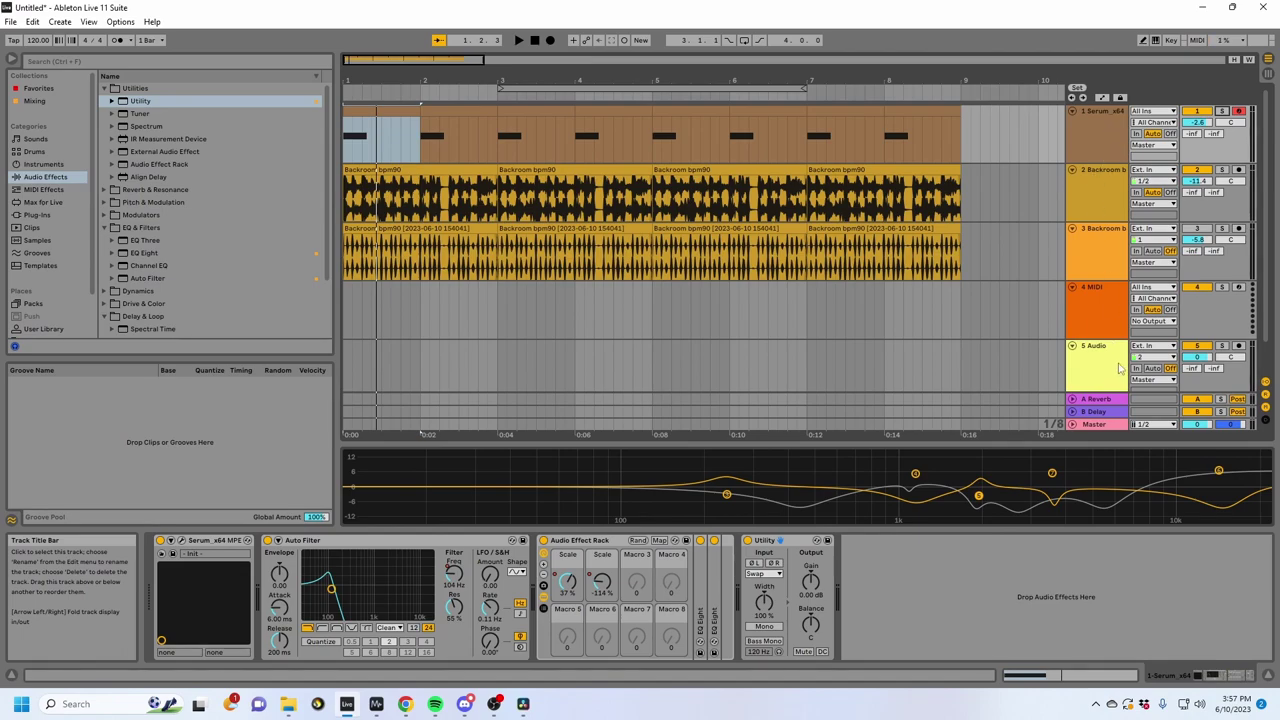
Step: Send the Serum track to the Delay return at -2.2 dB and set the delay's left time to 3 sixteenths
left_click(1100, 411)
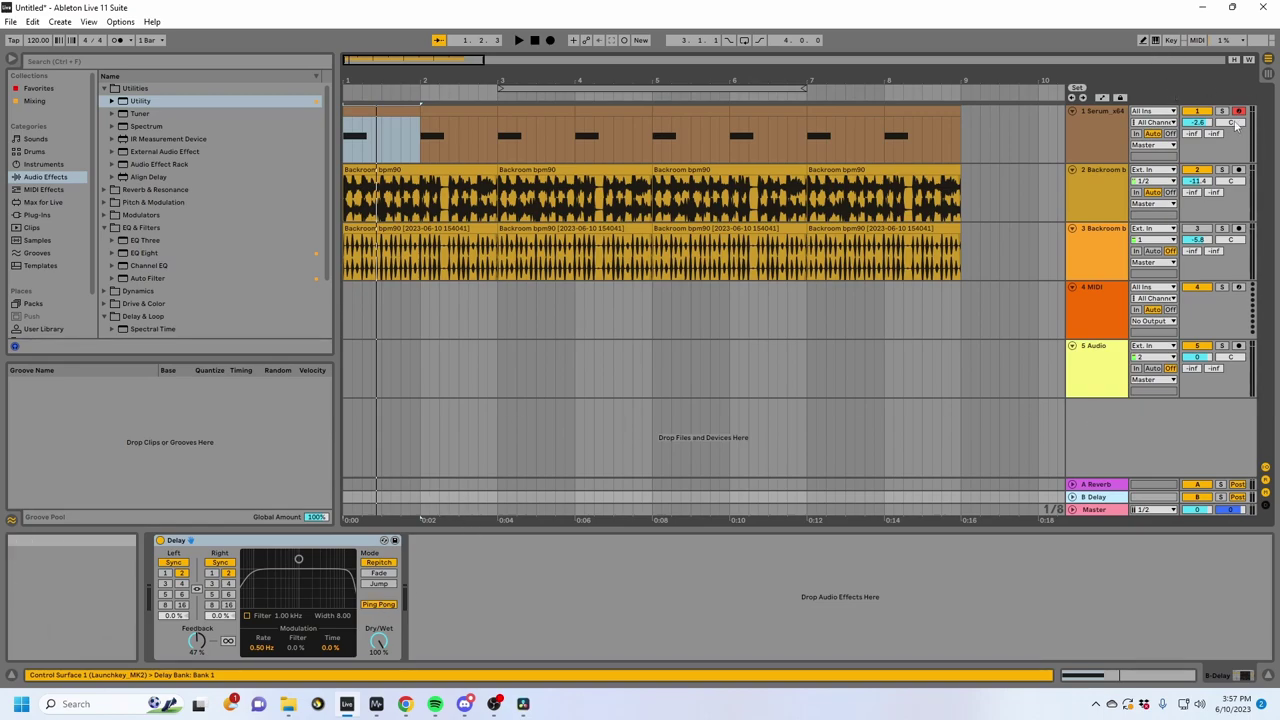
left_click_drag(1213, 133, 1213, 120)
key("space")
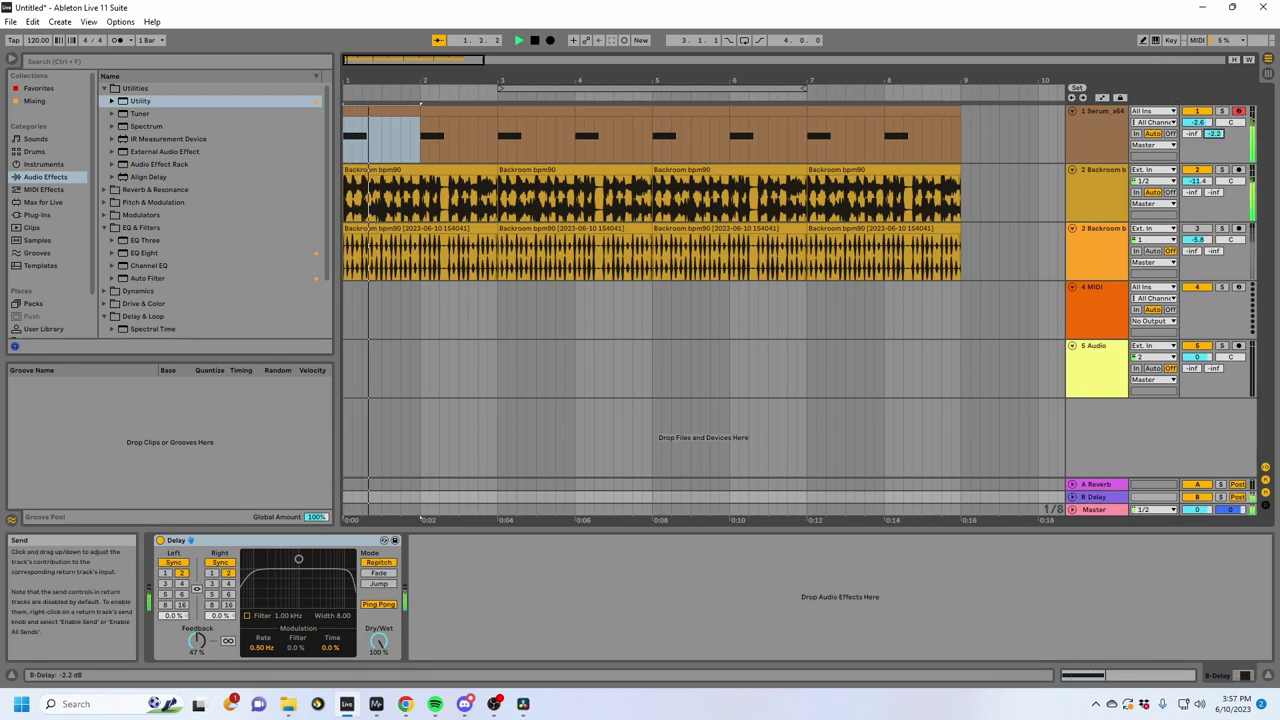
left_click(165, 584)
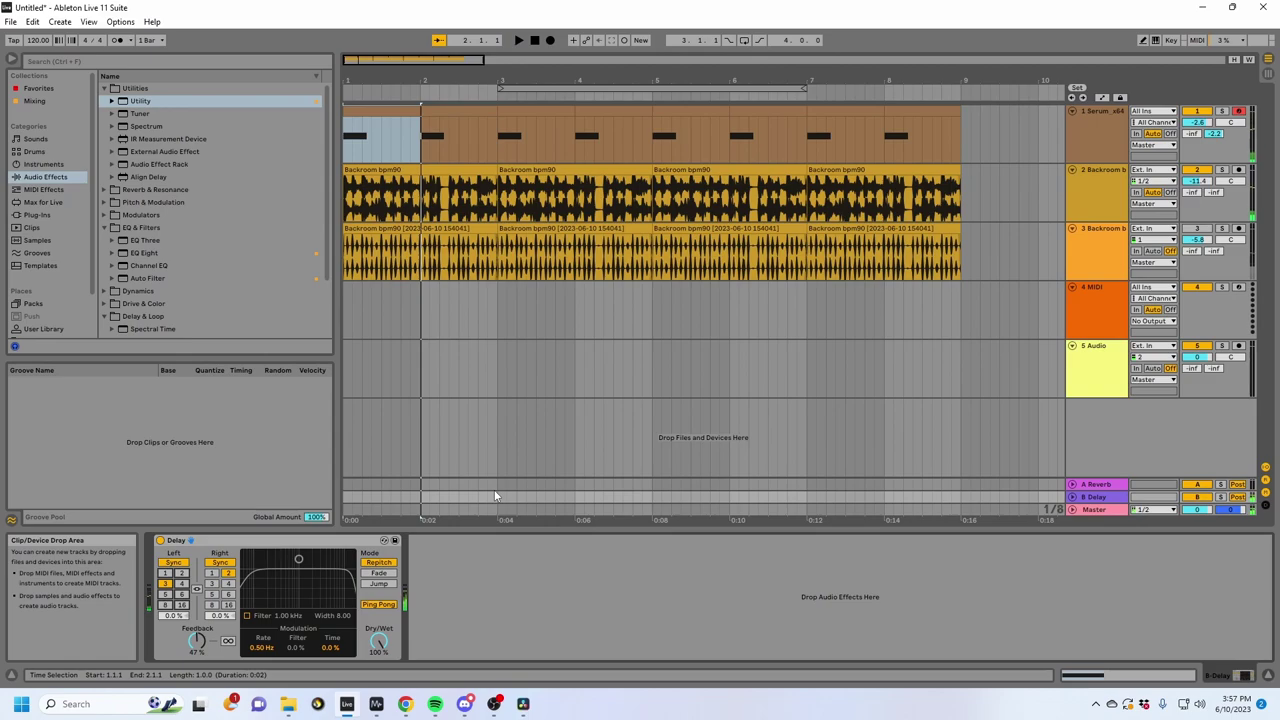
Step: Insert an audio track below the Serum track and open the samples folder in the browser
left_click(1090, 160)
key("ctrl+t")
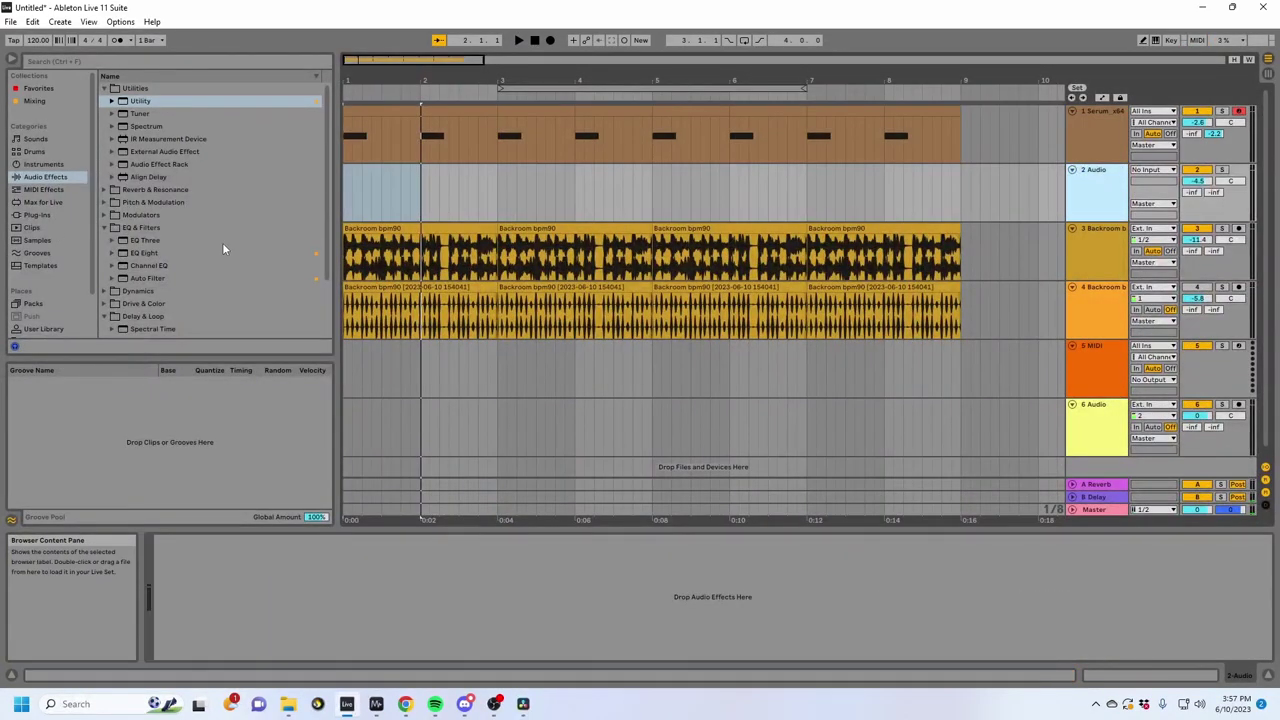
scroll(52, 284, "down", 2)
left_click(43, 306)
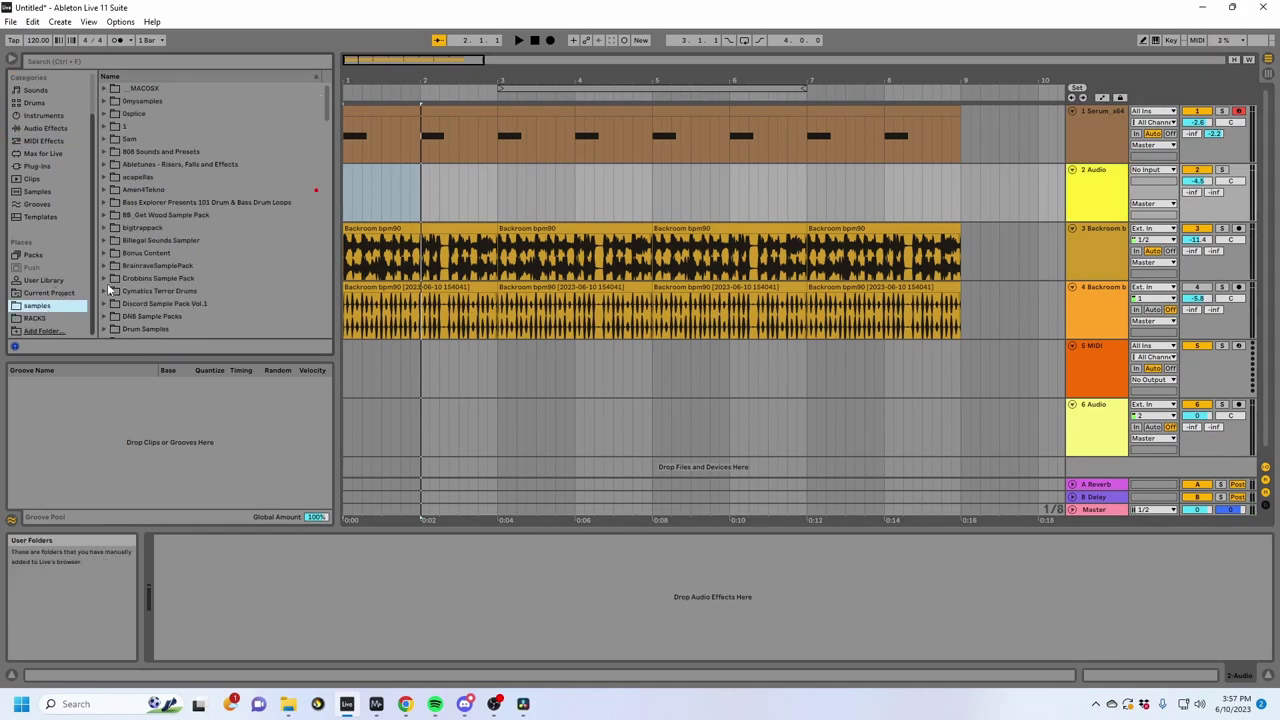
left_click(1105, 152)
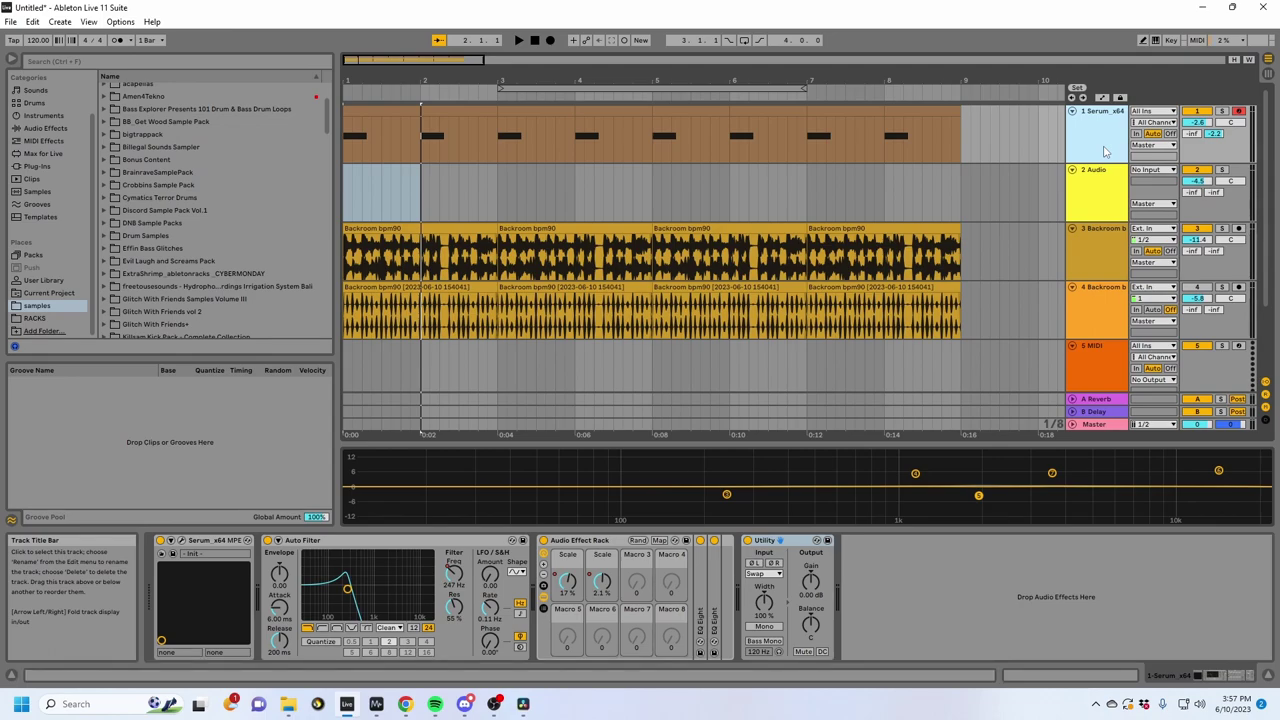
left_click(1100, 177)
key("ctrl+t")
Step: Place the Gettin Squiggly and Chewed by Bass samples from Discord Sample Pack Vol.1's Pailiaq folder on two audio tracks
left_click(105, 210)
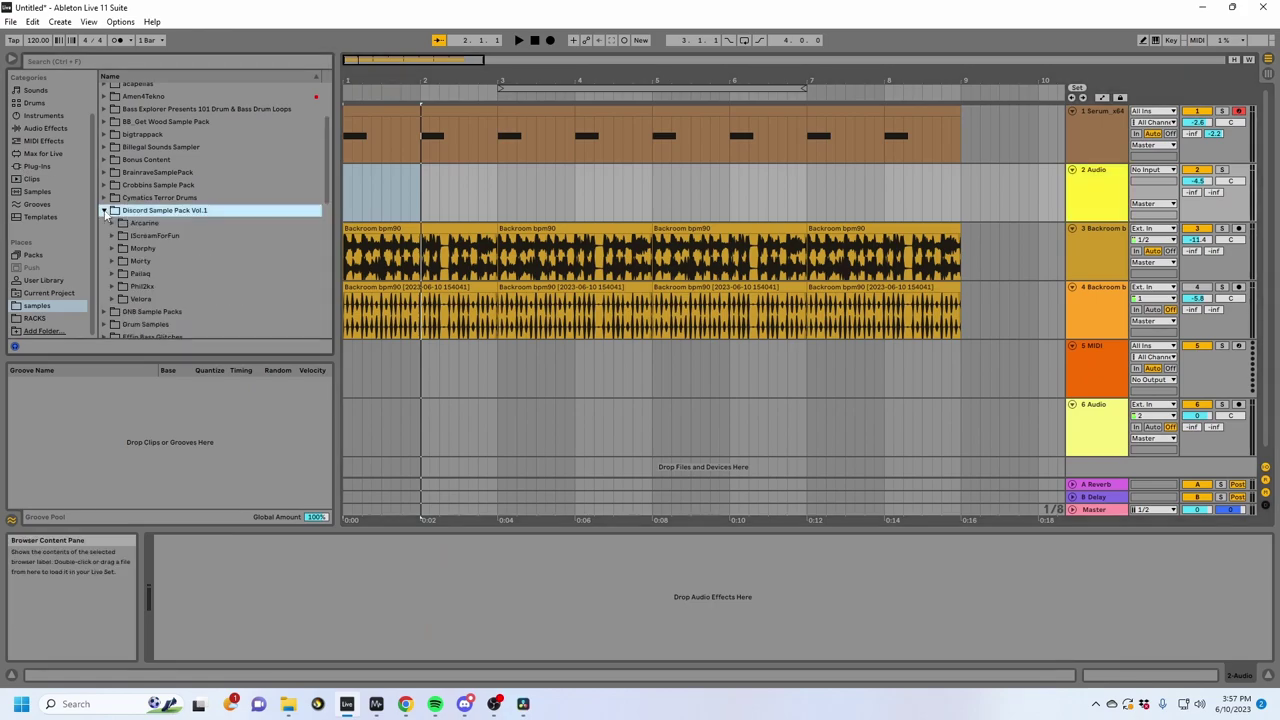
left_click(138, 270)
left_click(172, 245)
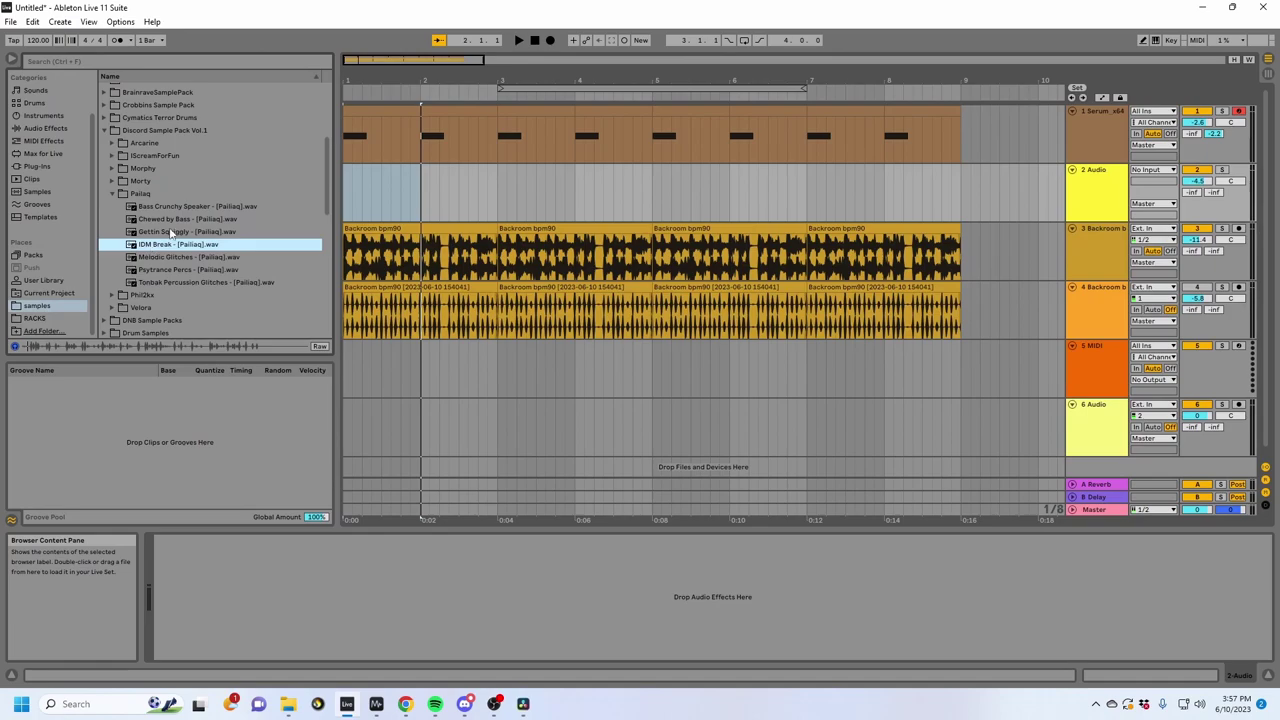
left_click(168, 232)
mouse_move(168, 233)
left_mouse_down()
mouse_move(380, 200)
mouse_move(394, 212)
mouse_move(351, 198)
mouse_move(369, 250)
mouse_move(620, 250)
mouse_move(360, 250)
left_mouse_up()
Step: Group the Gettin Squiggly and Chewed by Bass tracks and solo the group
left_click(1086, 202)
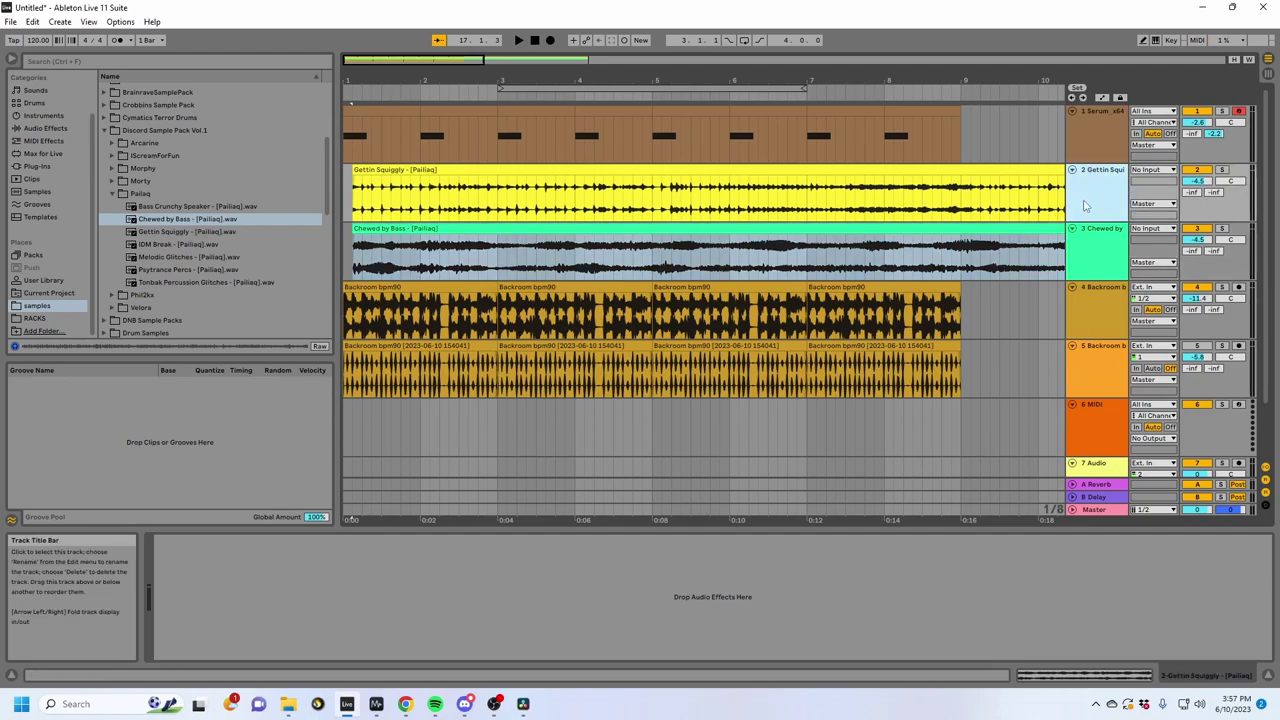
left_click(1104, 243, "shift")
key("ctrl+g")
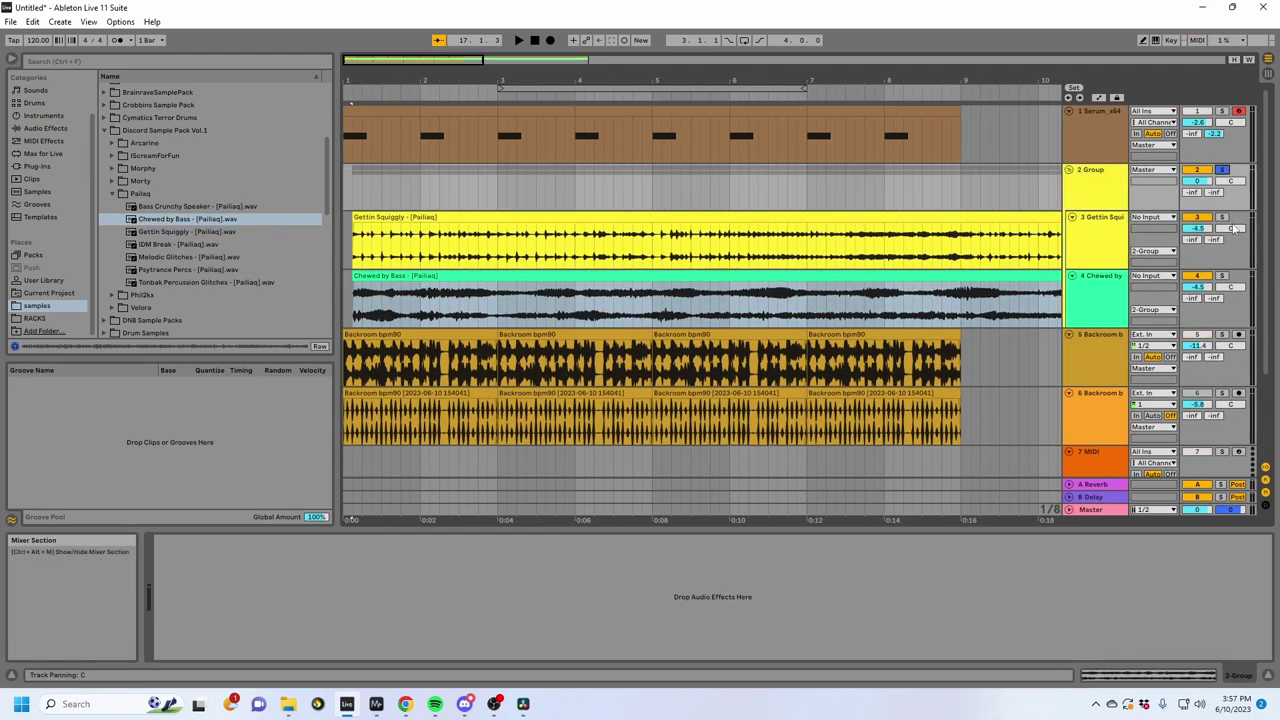
Step: Pan Gettin Squiggly to 50L and Chewed by Bass to 50R, send their group to the Delay at 0 dB, and listen
mouse_move(1230, 287)
left_mouse_down()
mouse_move(1230, 235)
mouse_move(1197, 224)
mouse_move(1214, 120)
left_mouse_up()
left_click(364, 217)
key("space")
key("space")
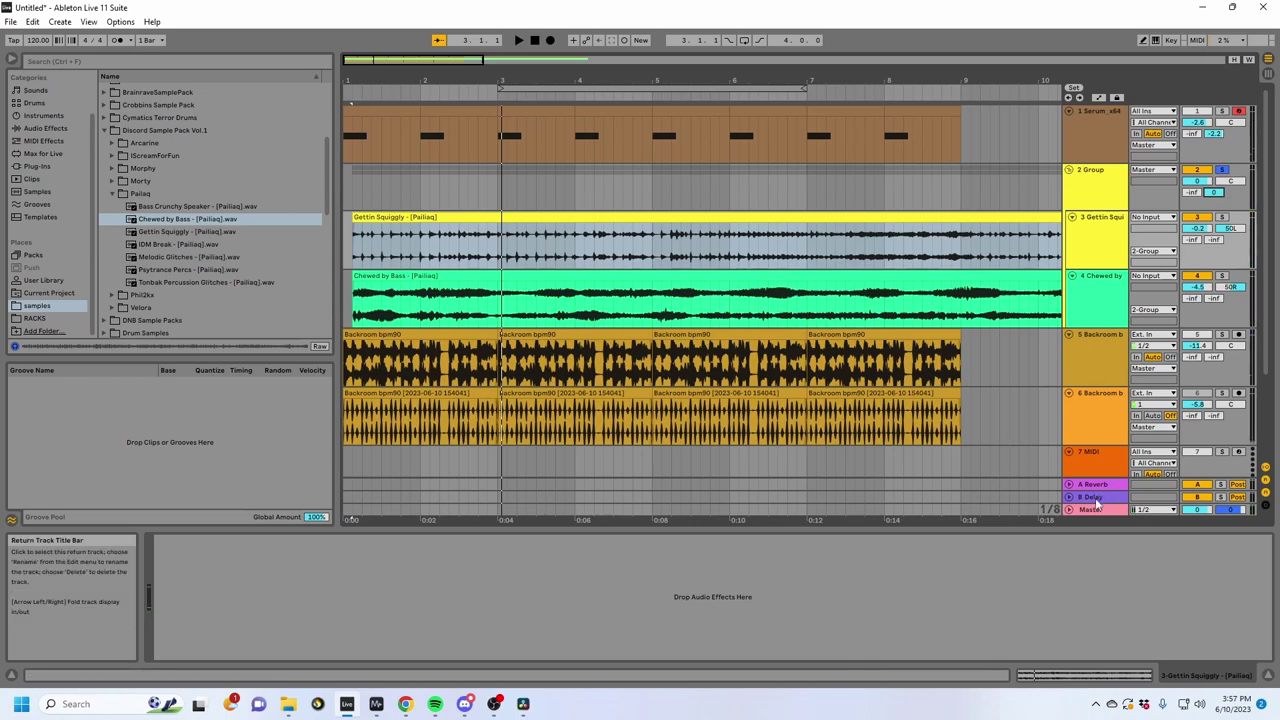
left_click(1095, 500)
left_click(1087, 195)
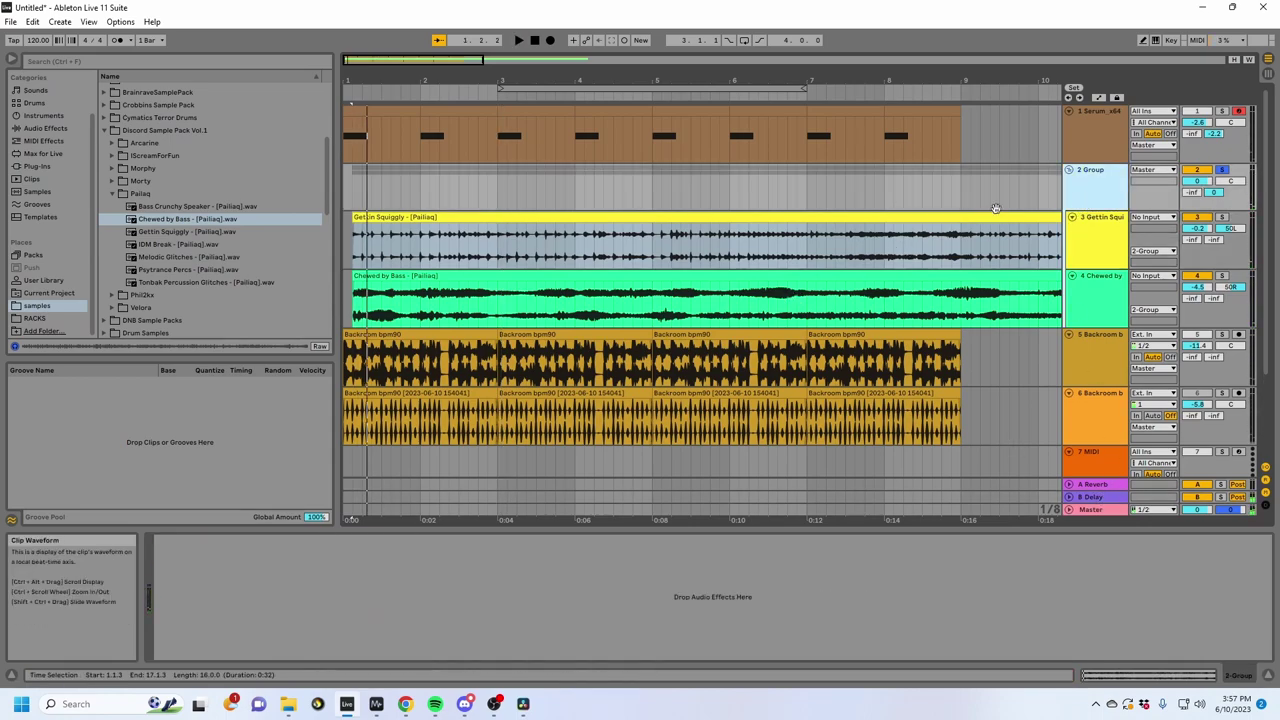
left_click(386, 272)
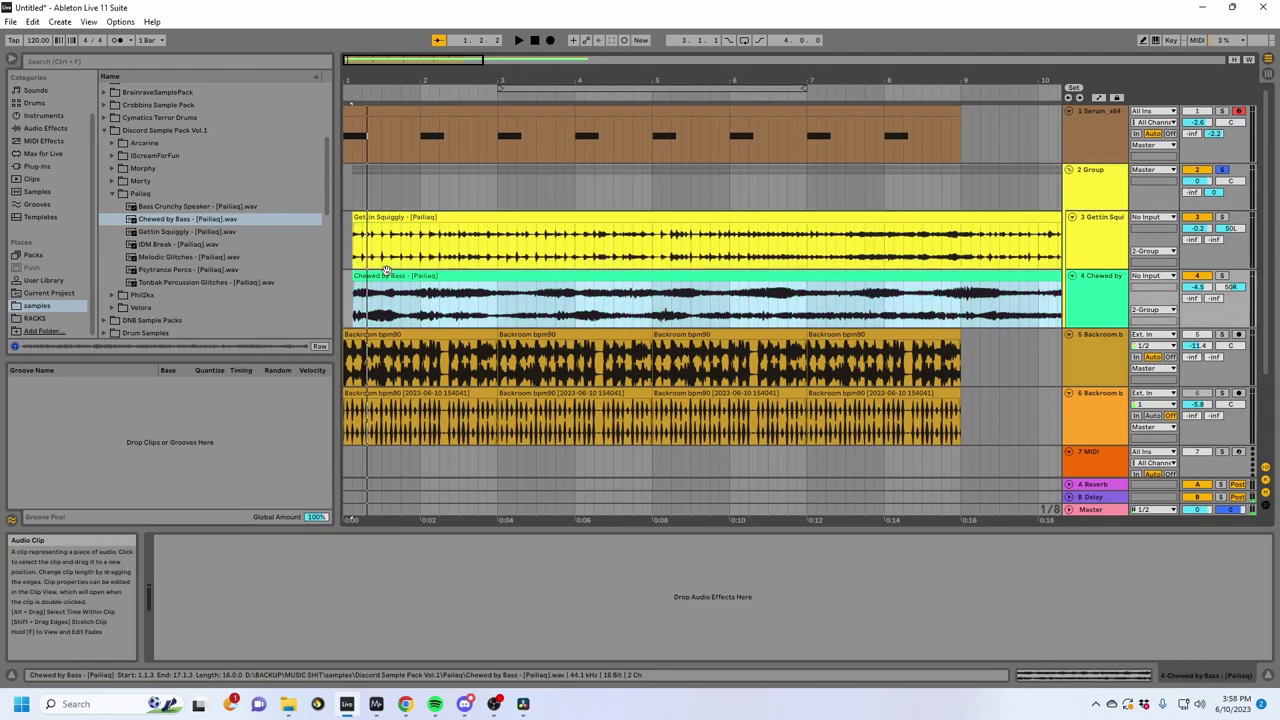
Step: Play back the grouped Gettin Squiggly and Chewed by Bass clips and view the devices on the B Delay return
key("space")
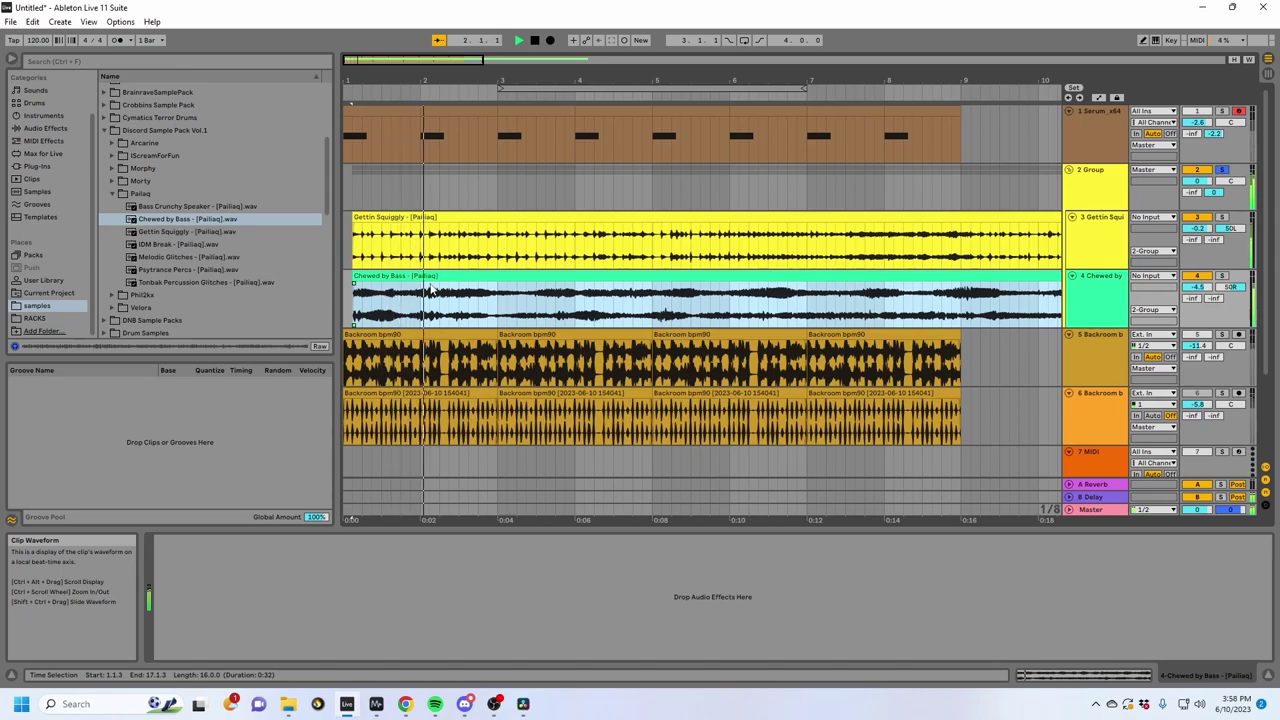
key("space")
left_click(1103, 188)
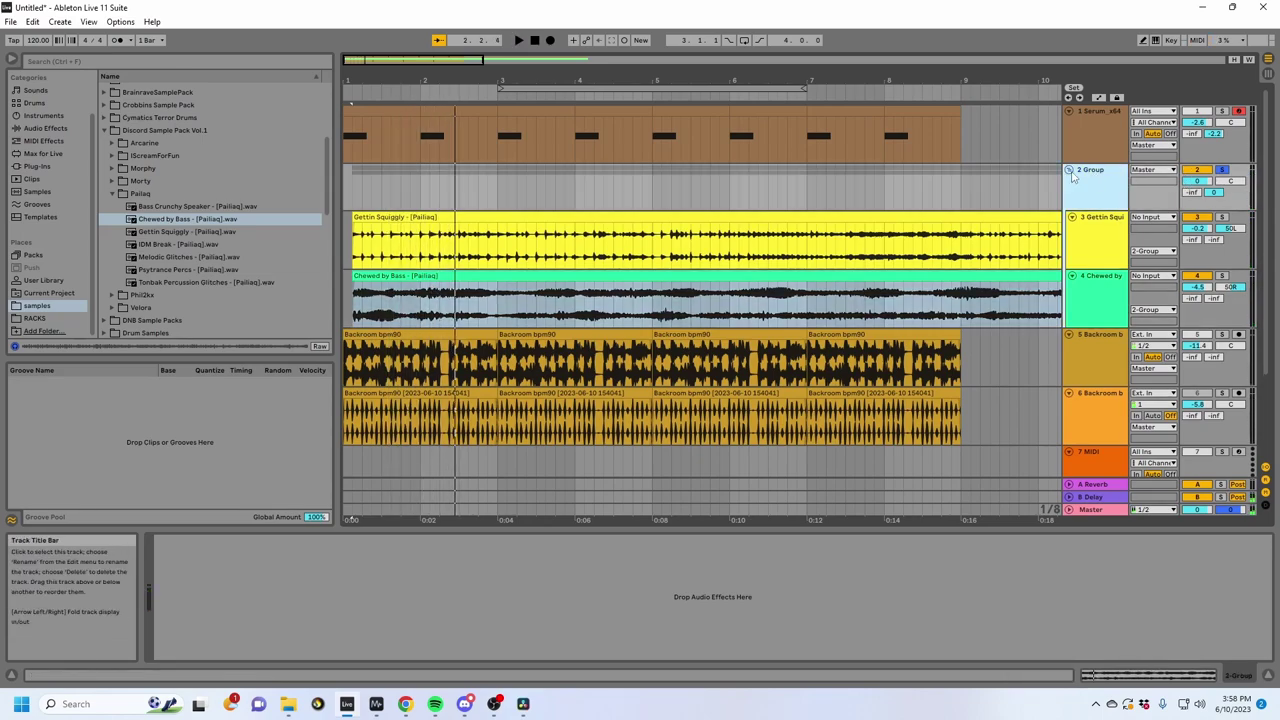
left_click(1069, 171)
left_click(1069, 171)
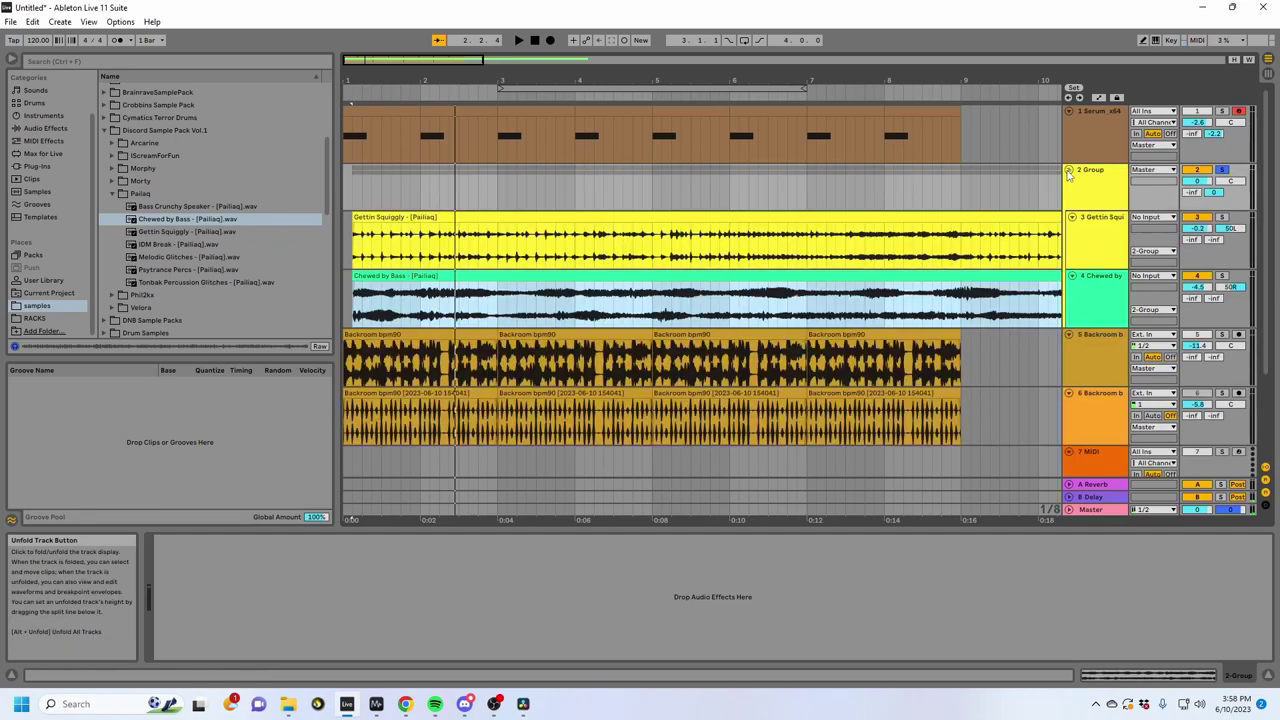
left_click(1092, 497)
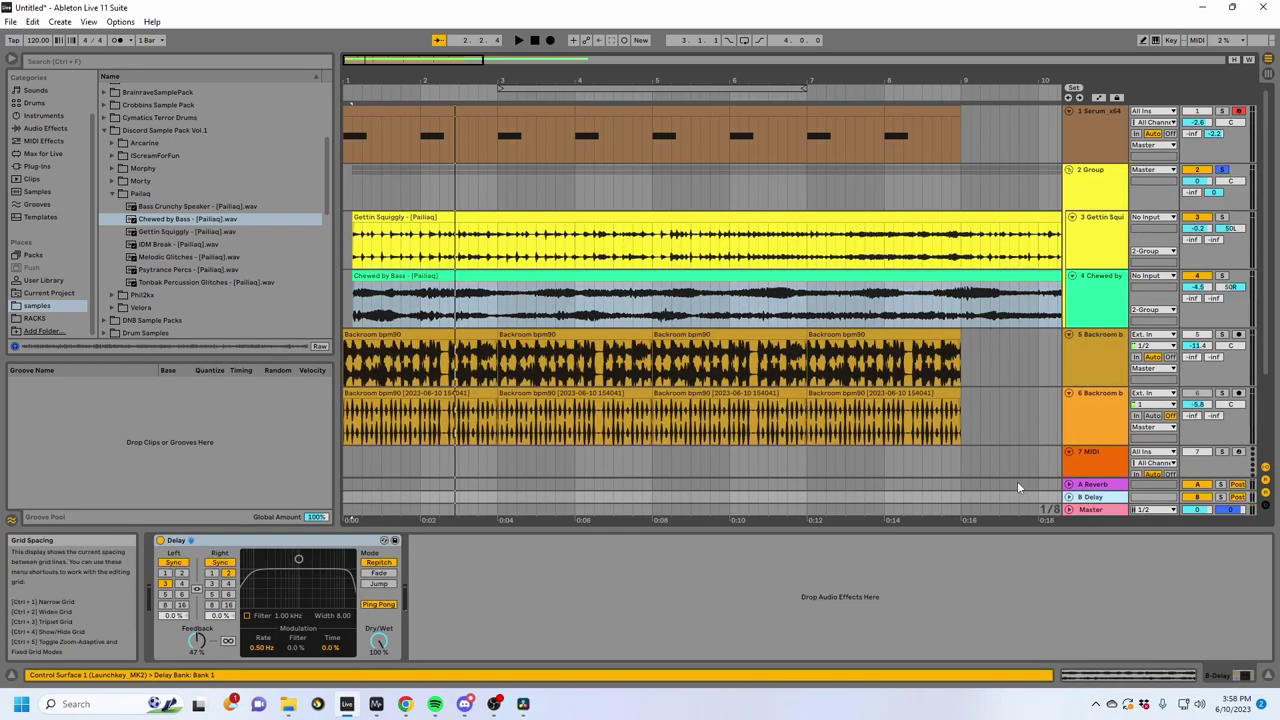
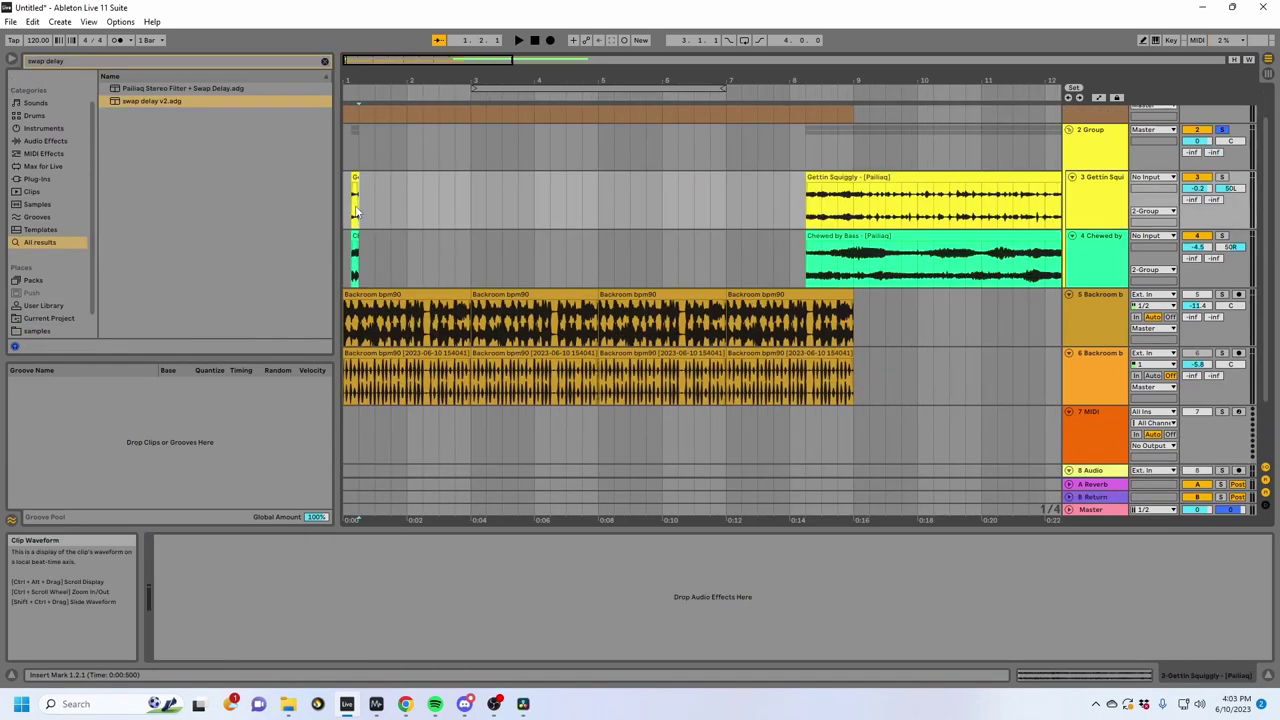
Step: Audition the short Gettin Squiggly and Chewed by Bass clips at 1.1.3 and toggle the Gettin Squiggly track's solo
scroll(552, 122, "up", 3)
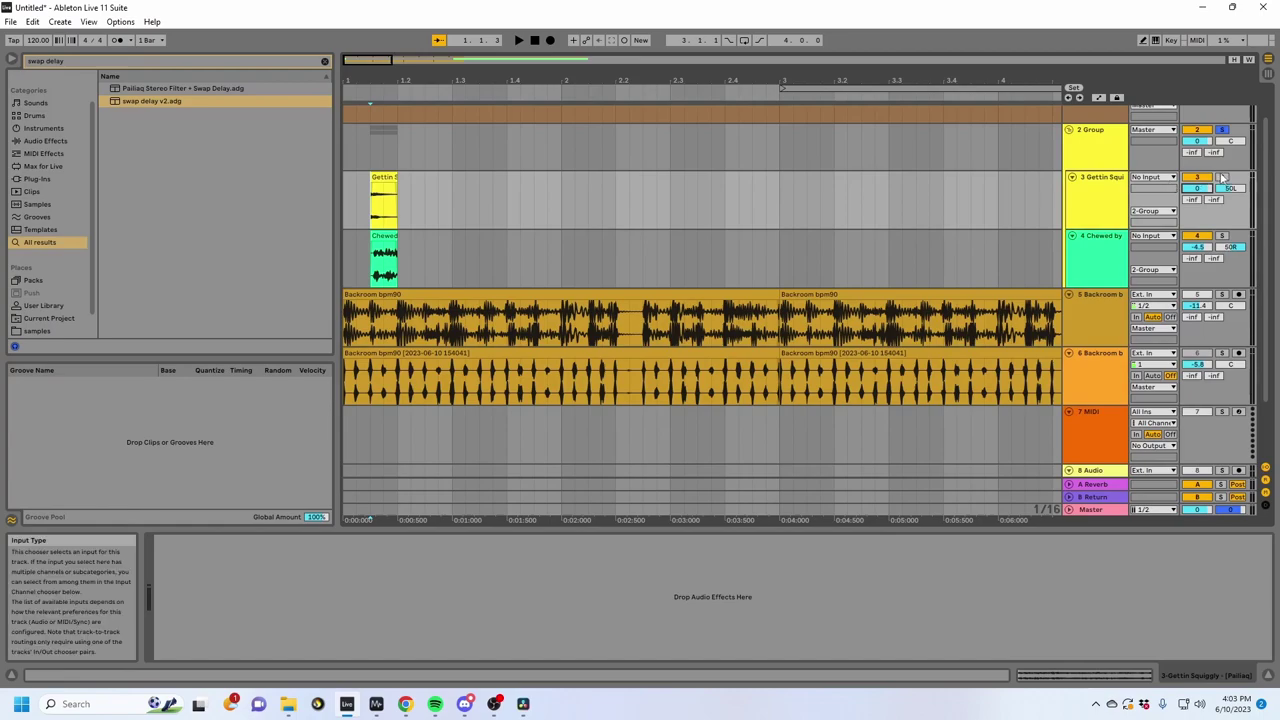
key("space")
key("space")
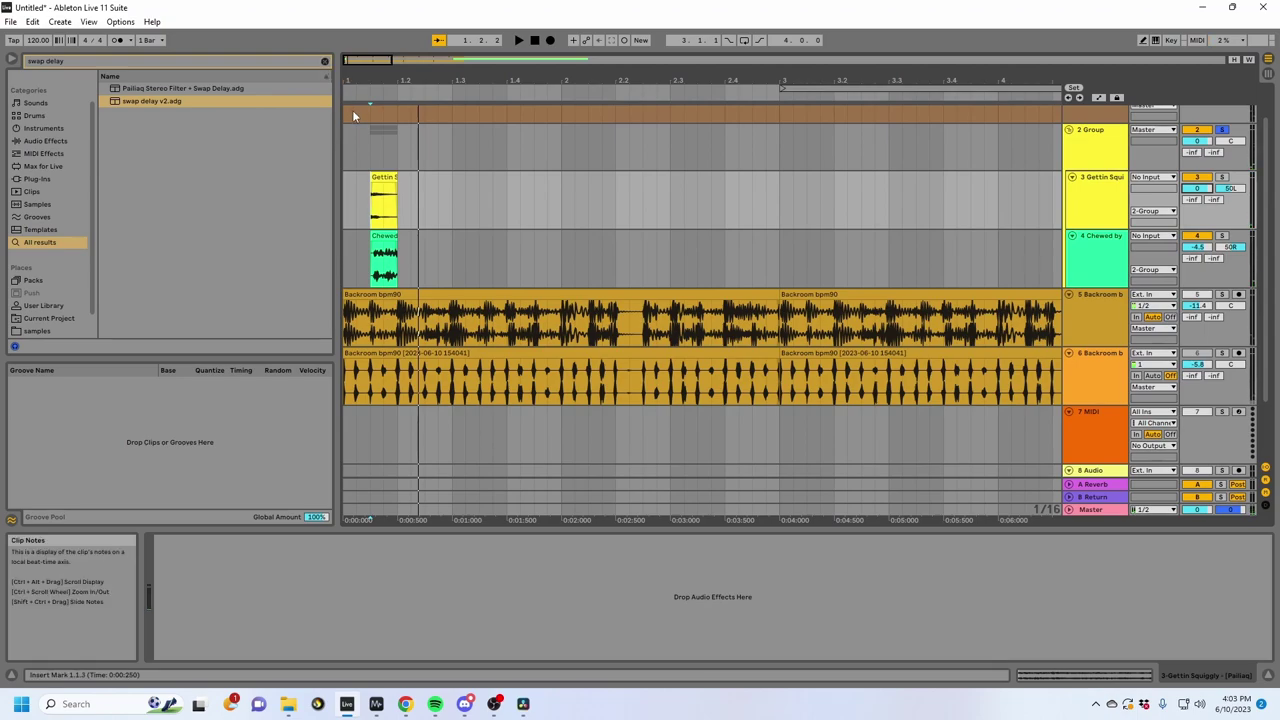
left_click(1222, 178)
left_click(1222, 179)
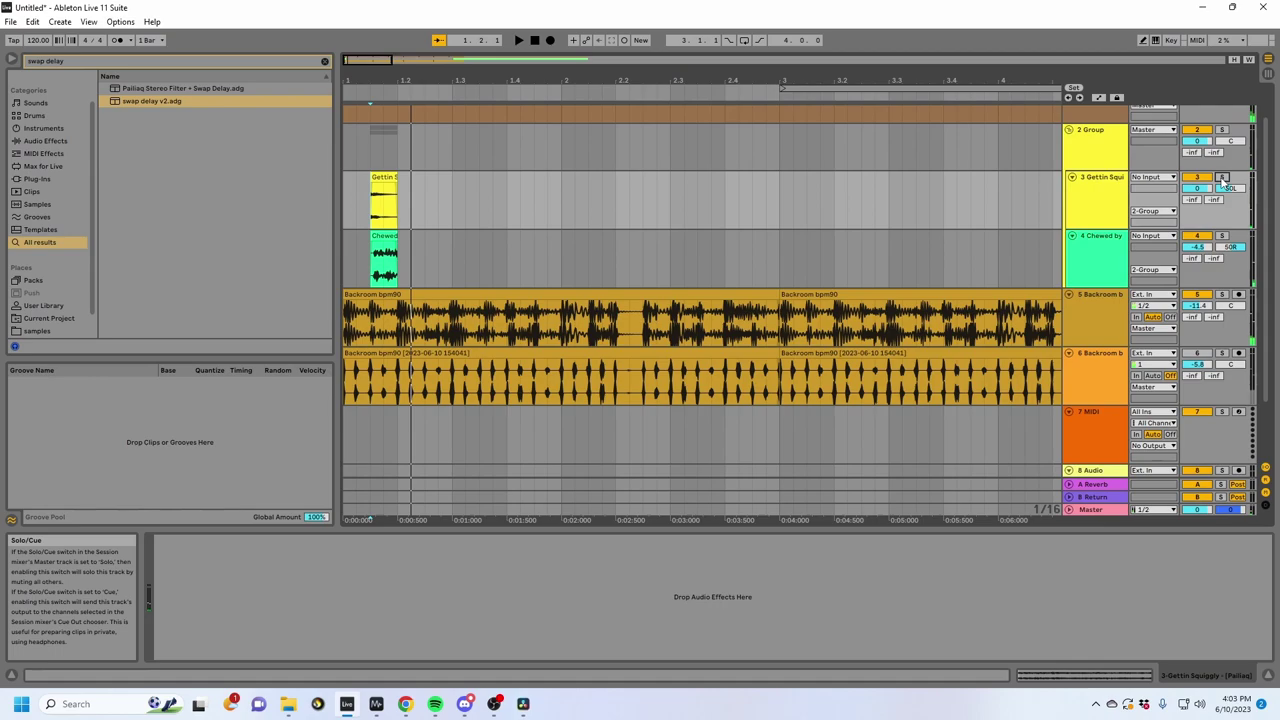
Step: Enable all sends on the B Delay return track and raise its send B to 0 dB
left_click(1092, 160)
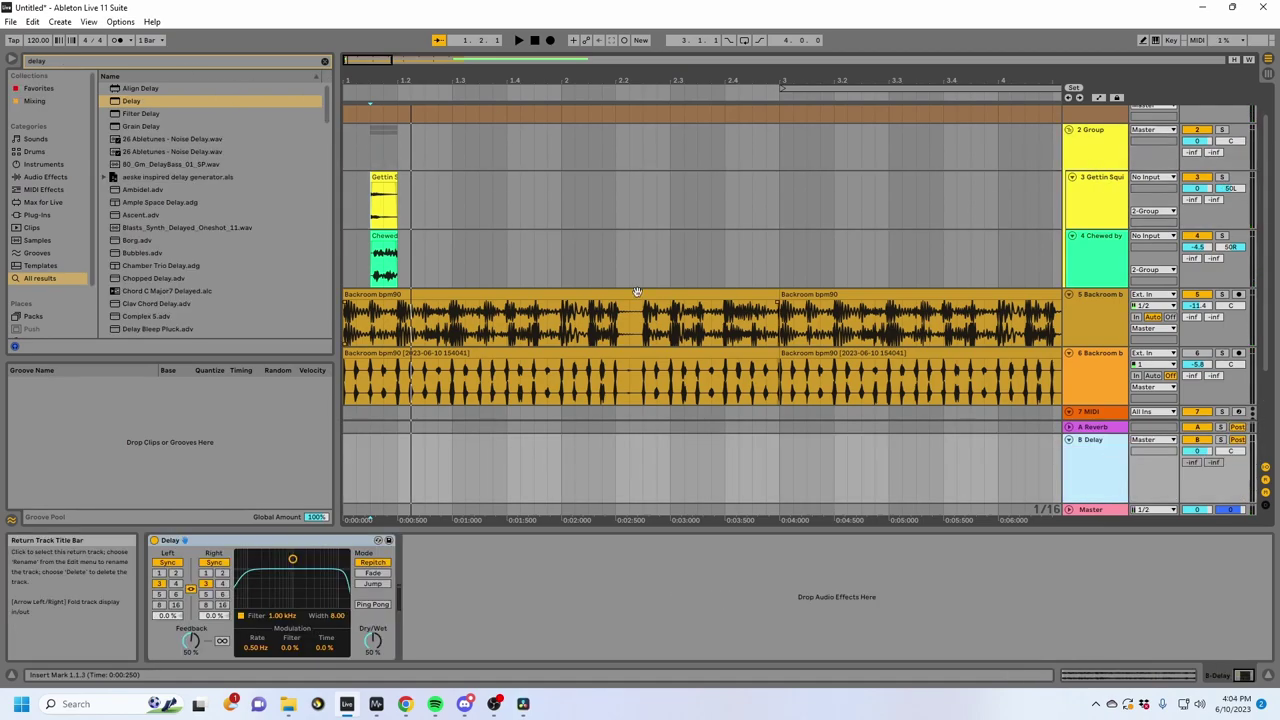
left_click(394, 152)
left_click(507, 467)
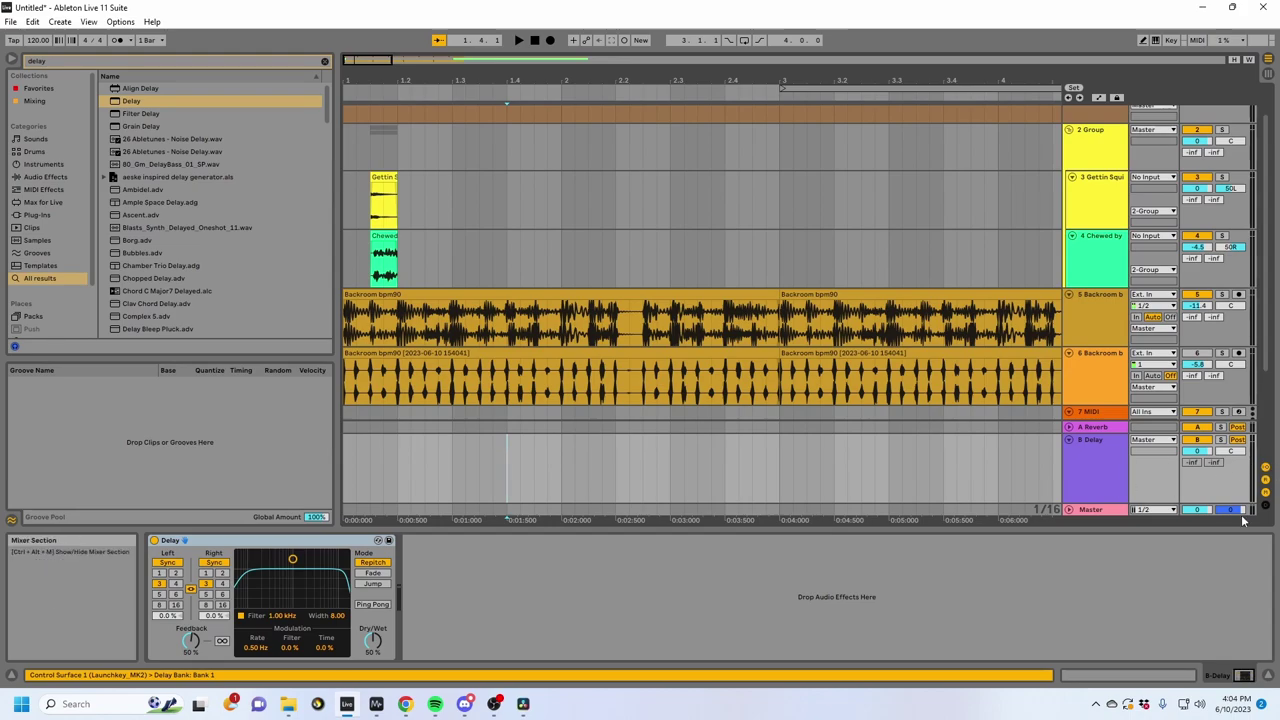
left_click(1094, 456)
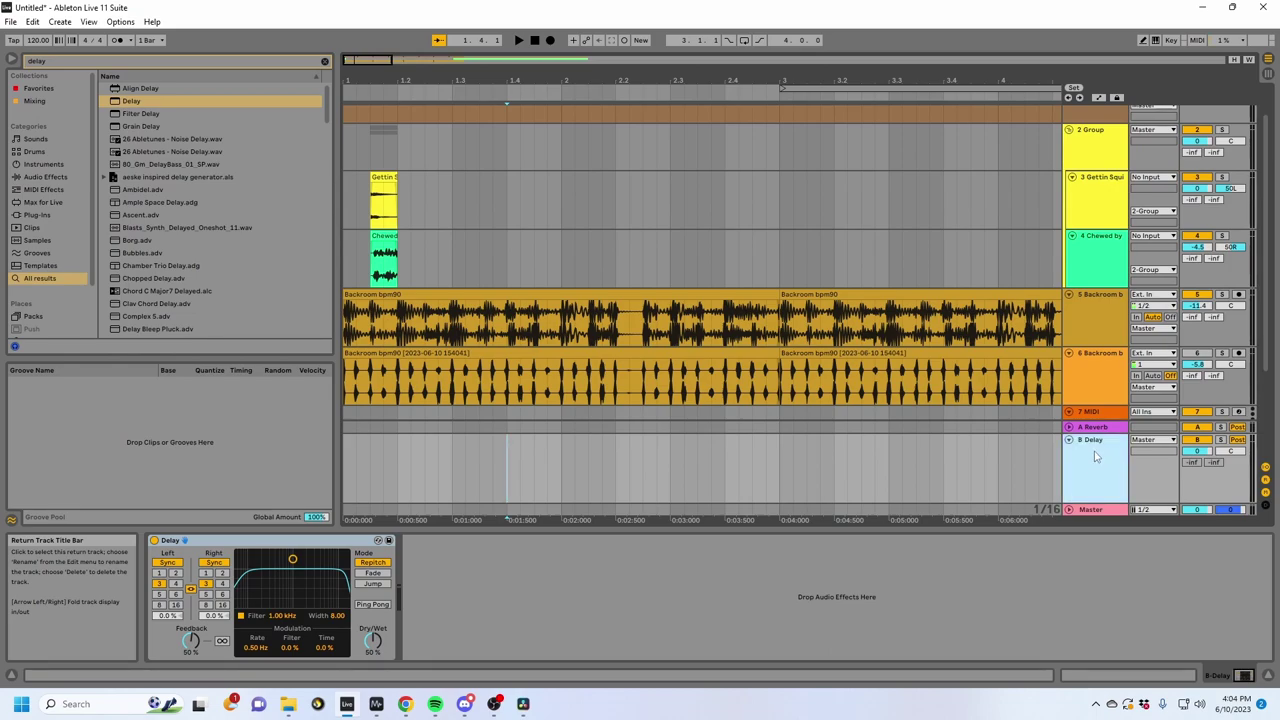
right_click(1215, 462)
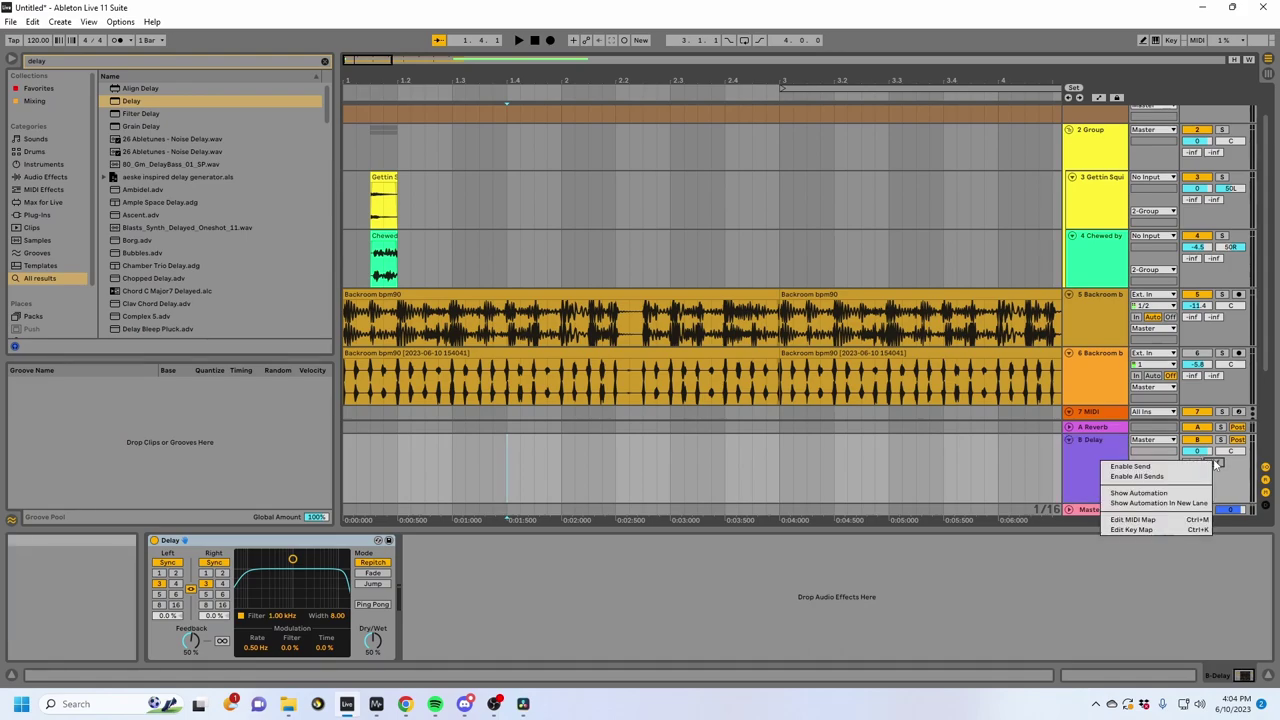
left_click(1138, 476)
left_click_drag(1215, 464, 1215, 364)
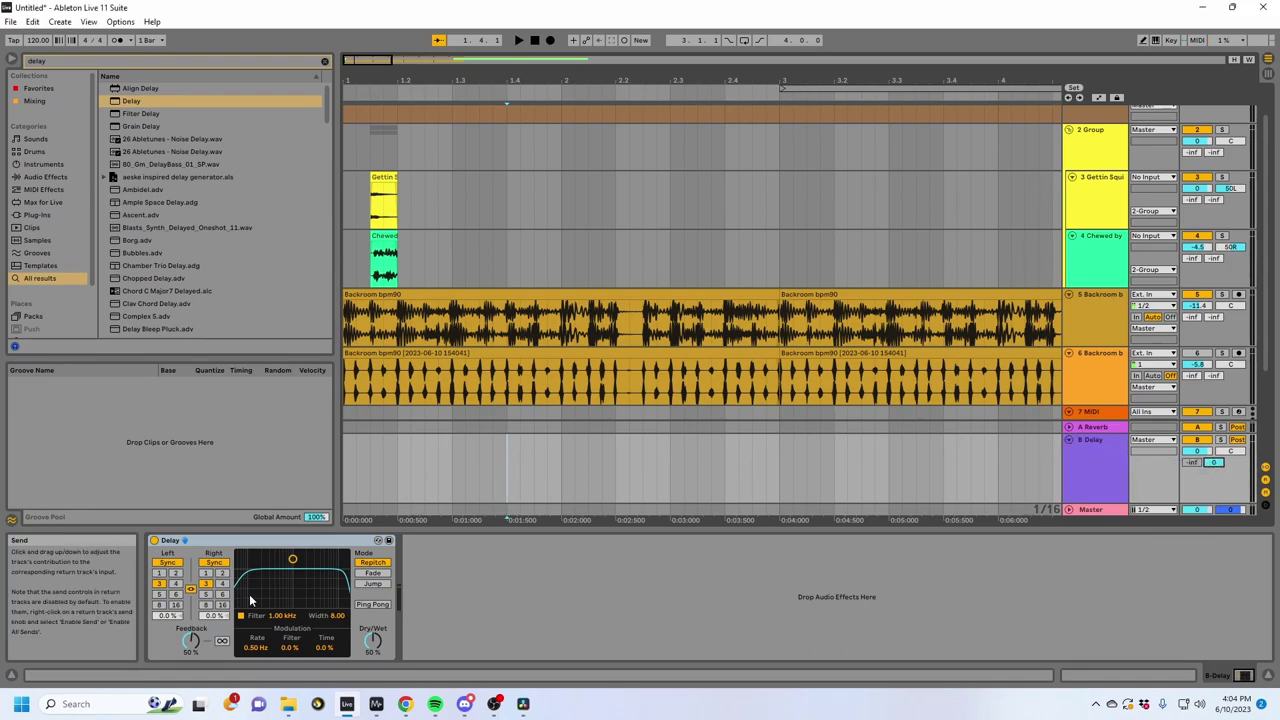
Step: Set the Delay's Dry/Wet to 100% and Feedback to 0%, and turn off its filter
left_click_drag(366, 648, 366, 600)
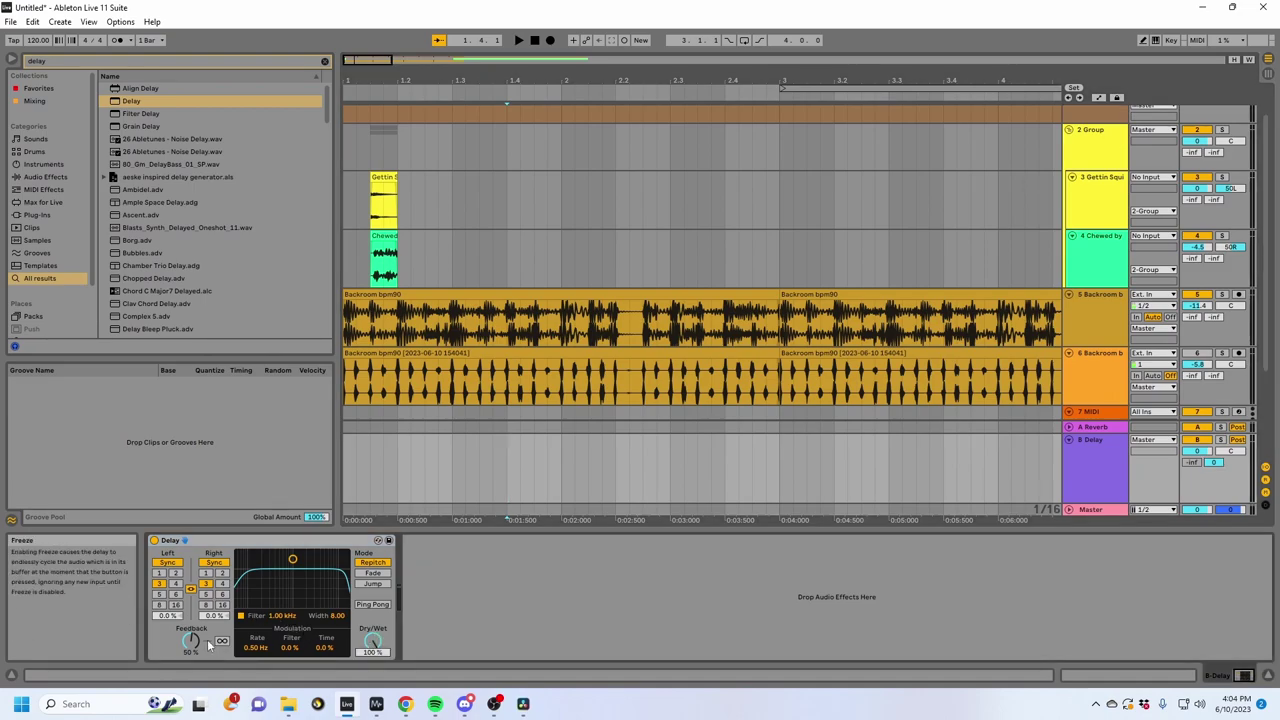
left_click_drag(190, 643, 190, 690)
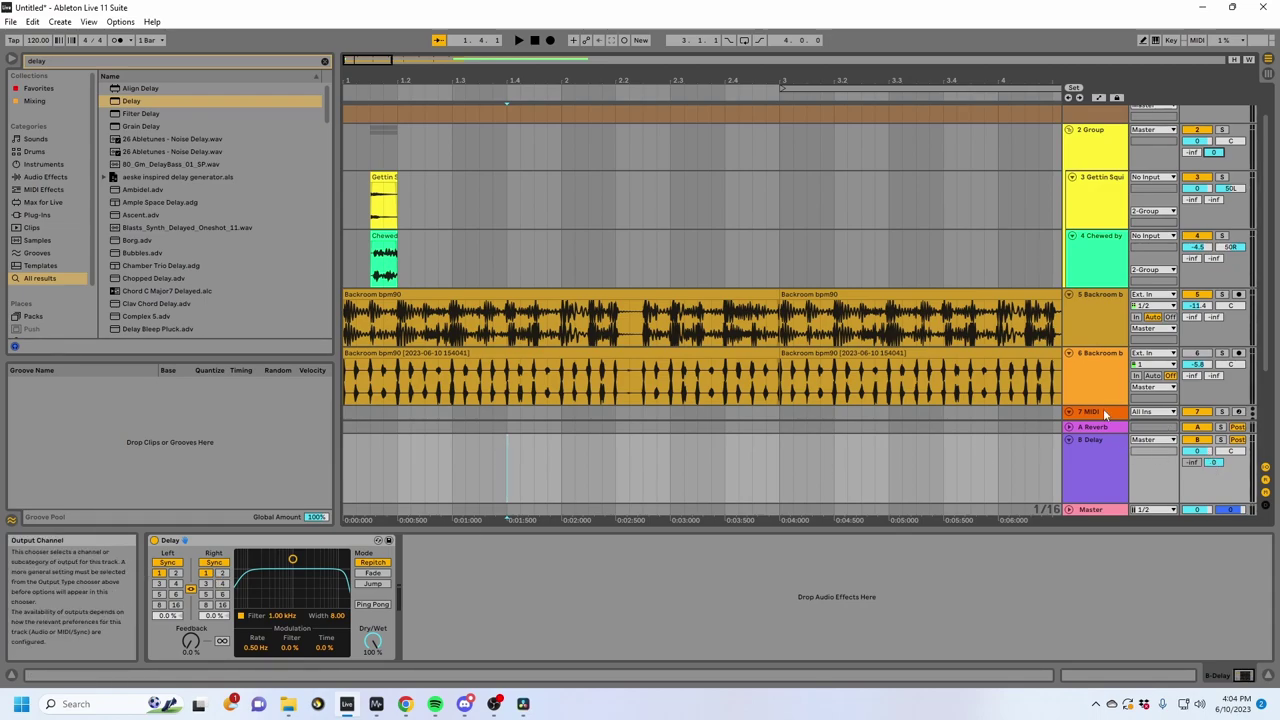
left_click(241, 617)
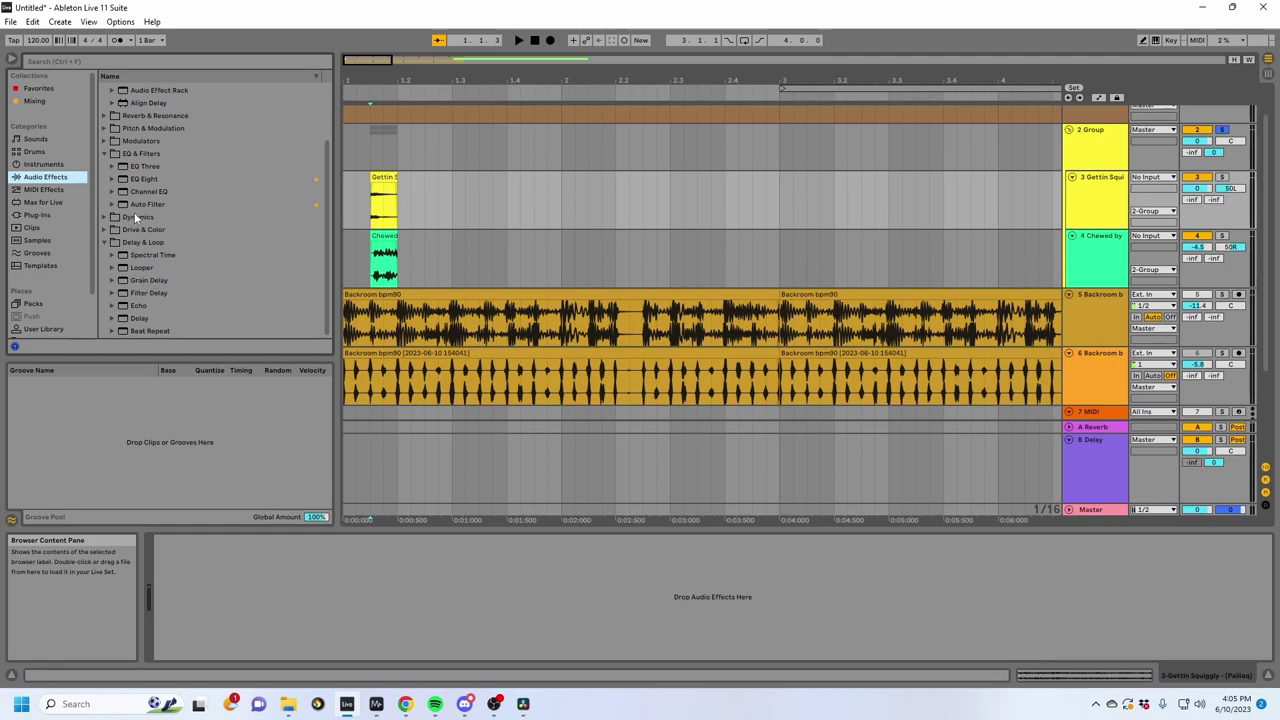
Step: Find the Limiter effect and add it after the Delay on the B Delay return track
scroll(147, 230, "up", 3)
scroll(162, 180, "down", 3)
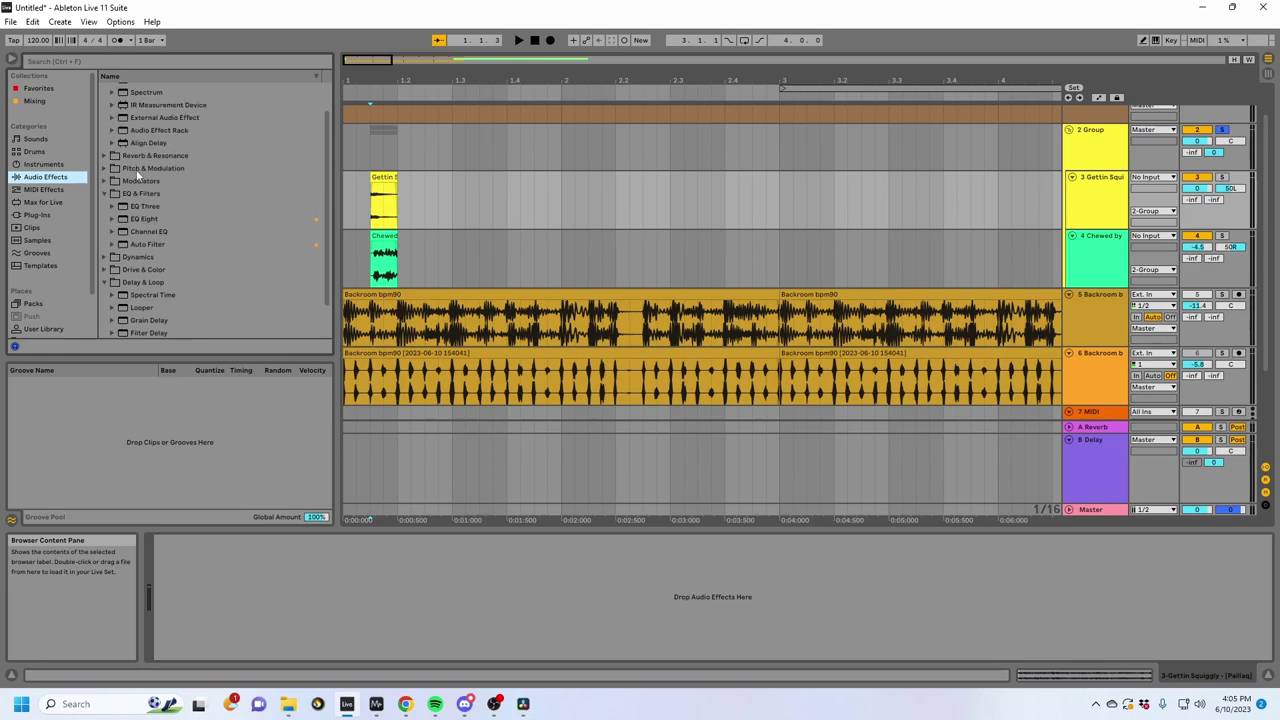
left_click(87, 61)
type("limiter")
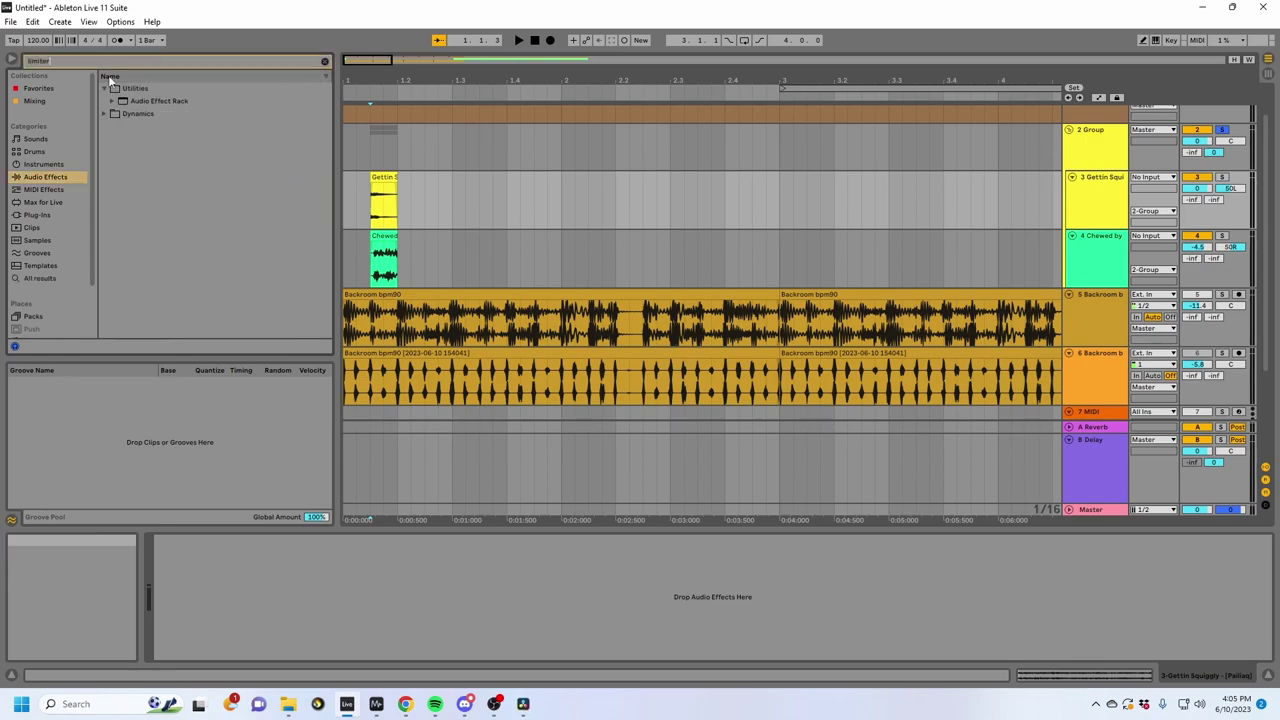
left_click_drag(131, 116, 1098, 456)
Step: Set the B return's own send B to -6 dB and audition the delay feedback
key("space")
key("space")
left_click(1107, 152)
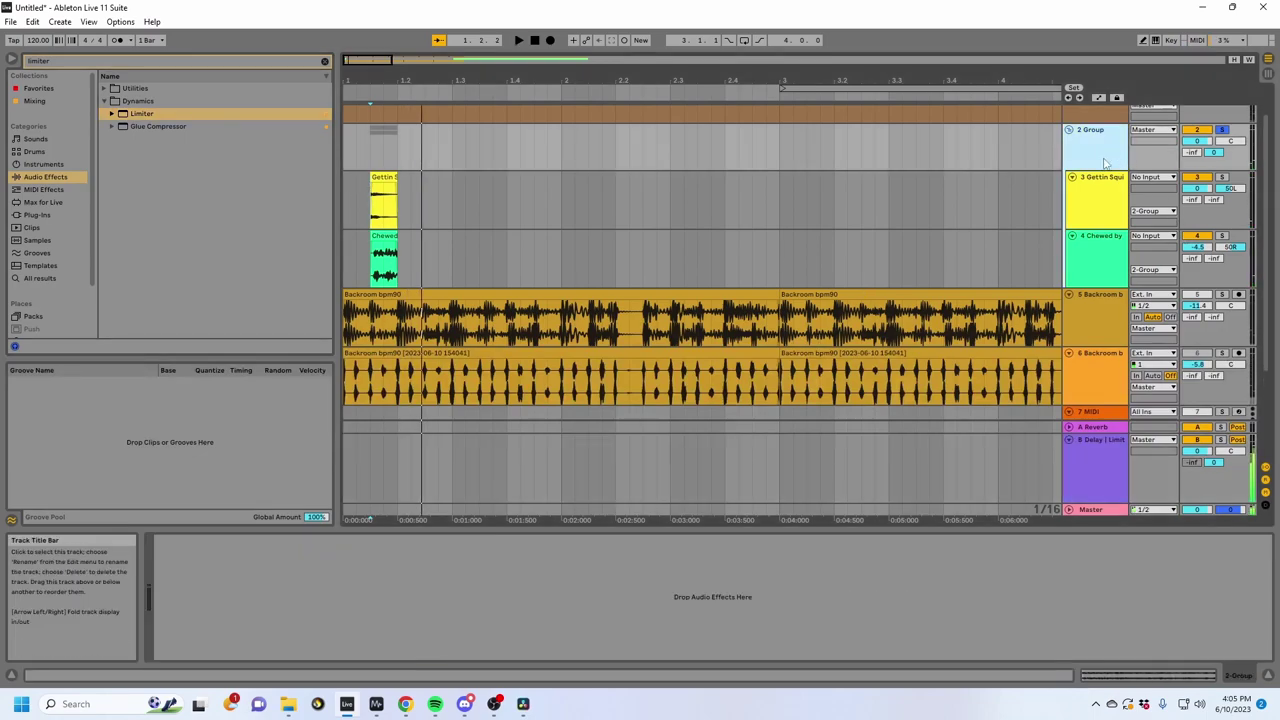
left_click(1116, 456)
left_click_drag(1213, 462, 1213, 470)
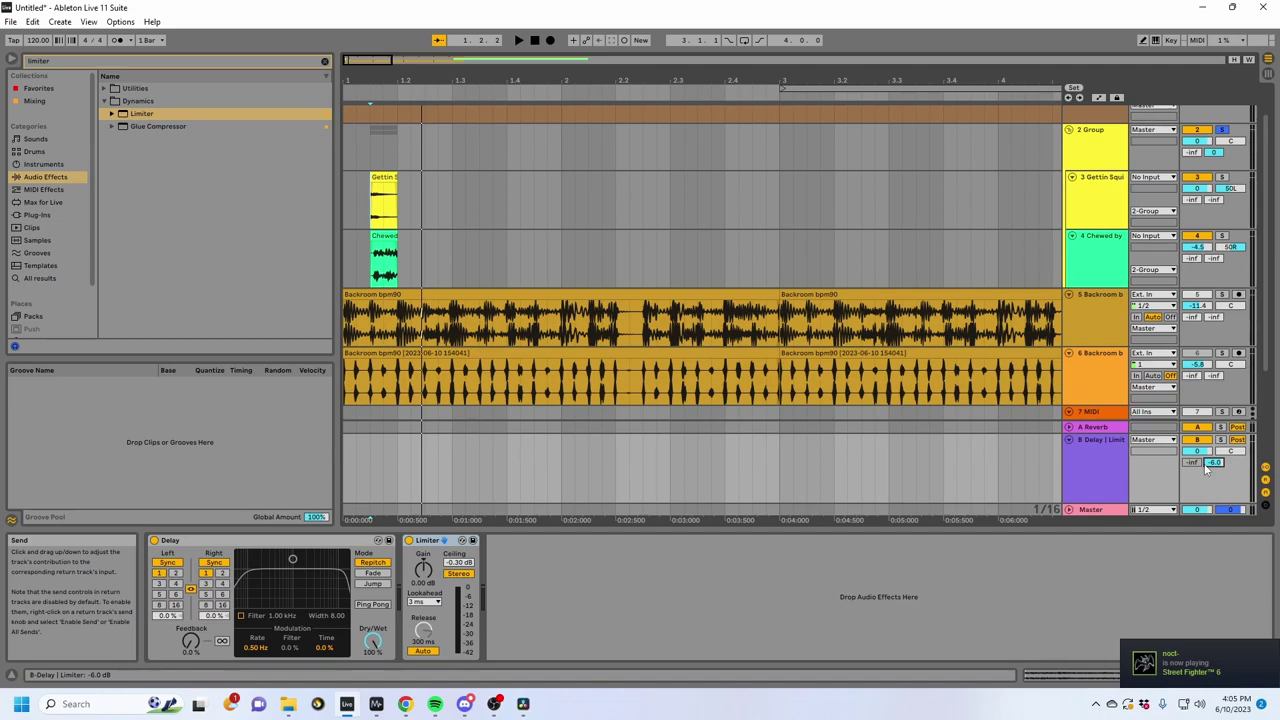
key("space")
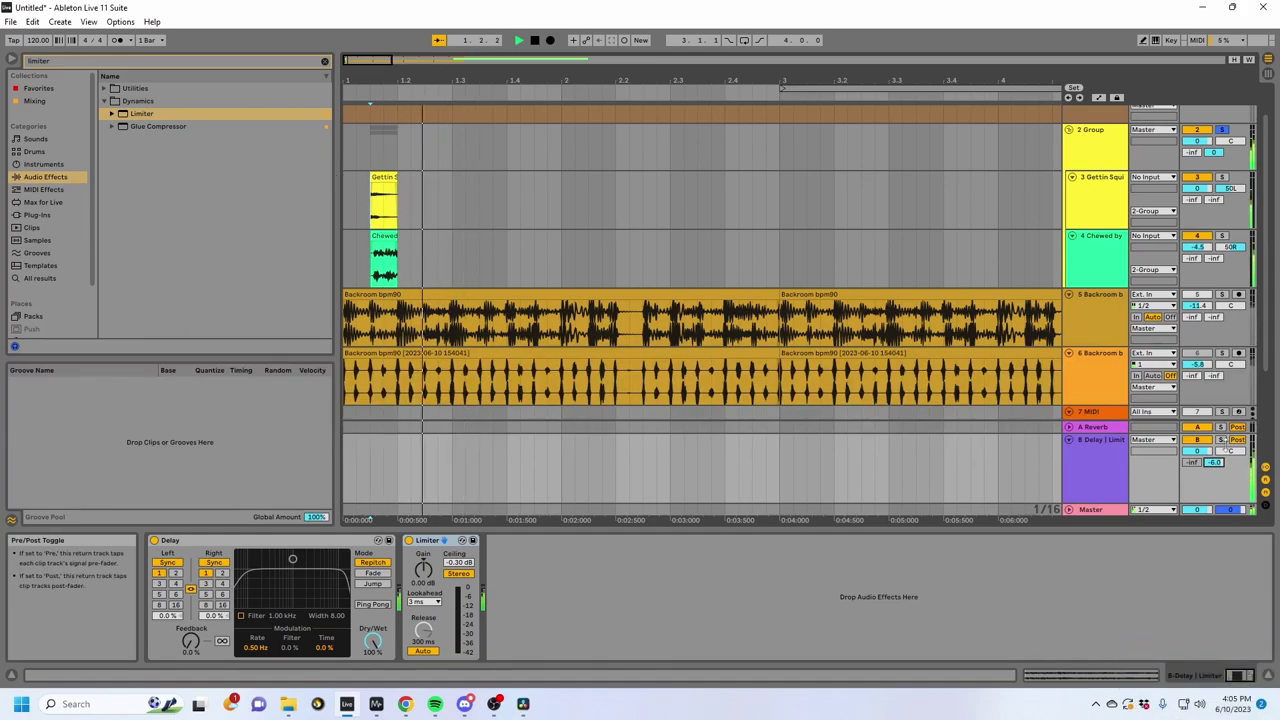
left_click_drag(1213, 462, 1213, 452)
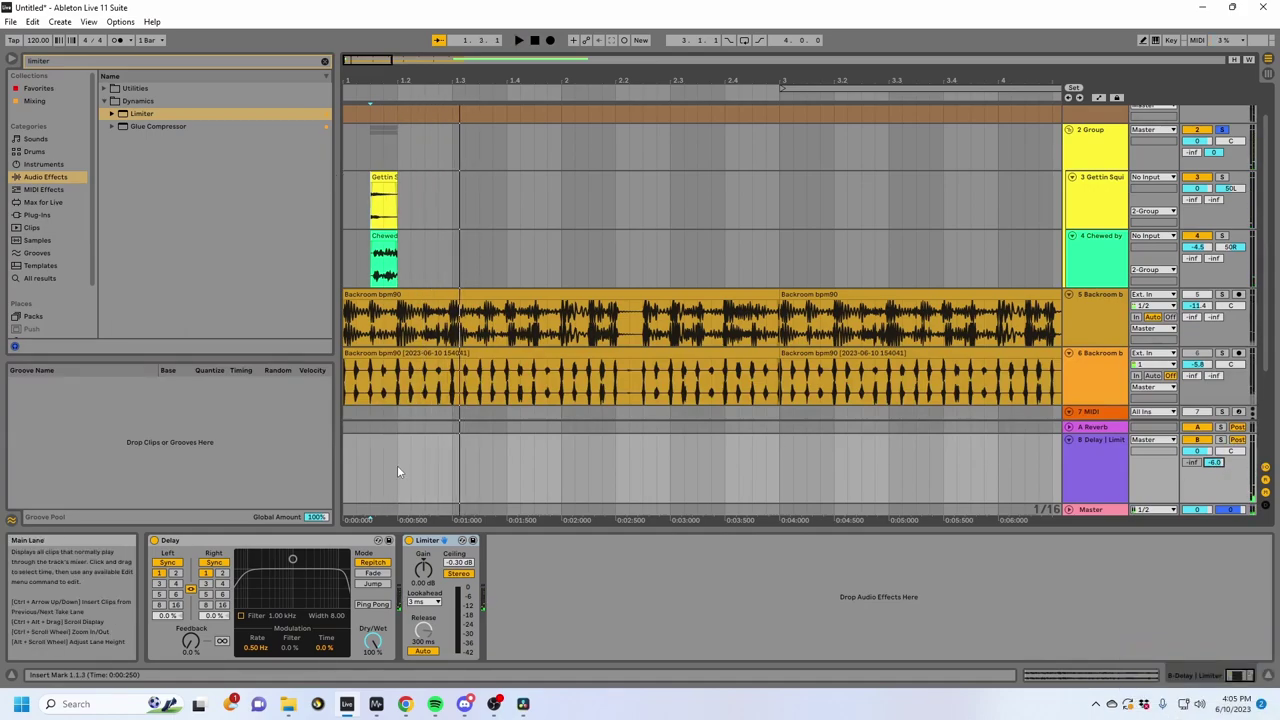
Step: Insert a Utility between the Delay and Limiter, set its channel mode to Swap, and audition the feedback
left_click(115, 62)
key("BackSpace")
key("BackSpace")
key("BackSpace")
key("BackSpace")
key("BackSpace")
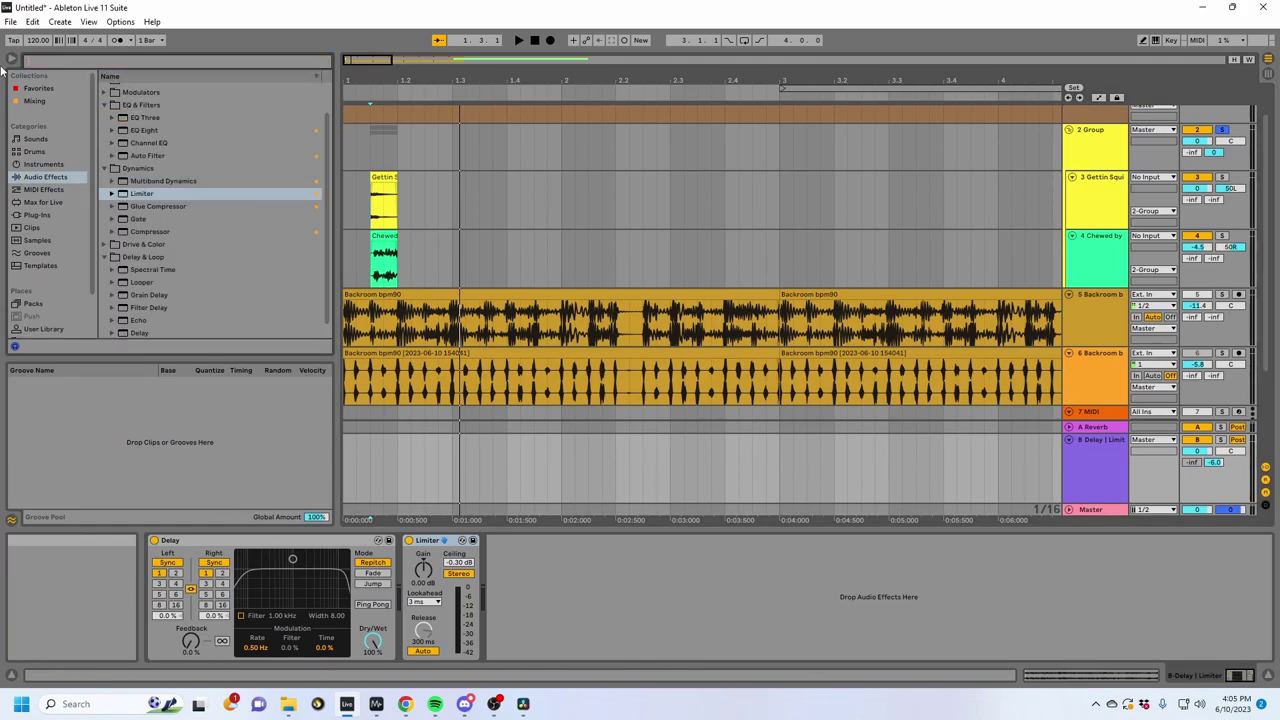
type("utili")
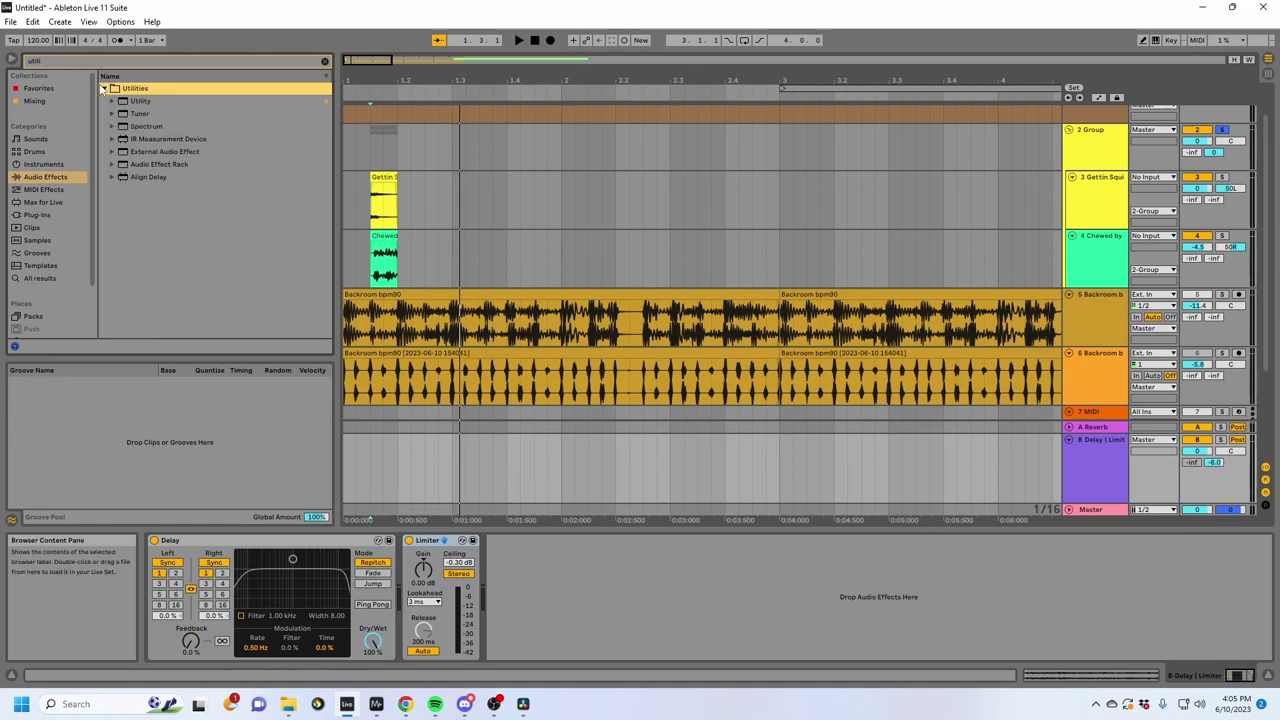
left_click_drag(207, 291, 400, 605)
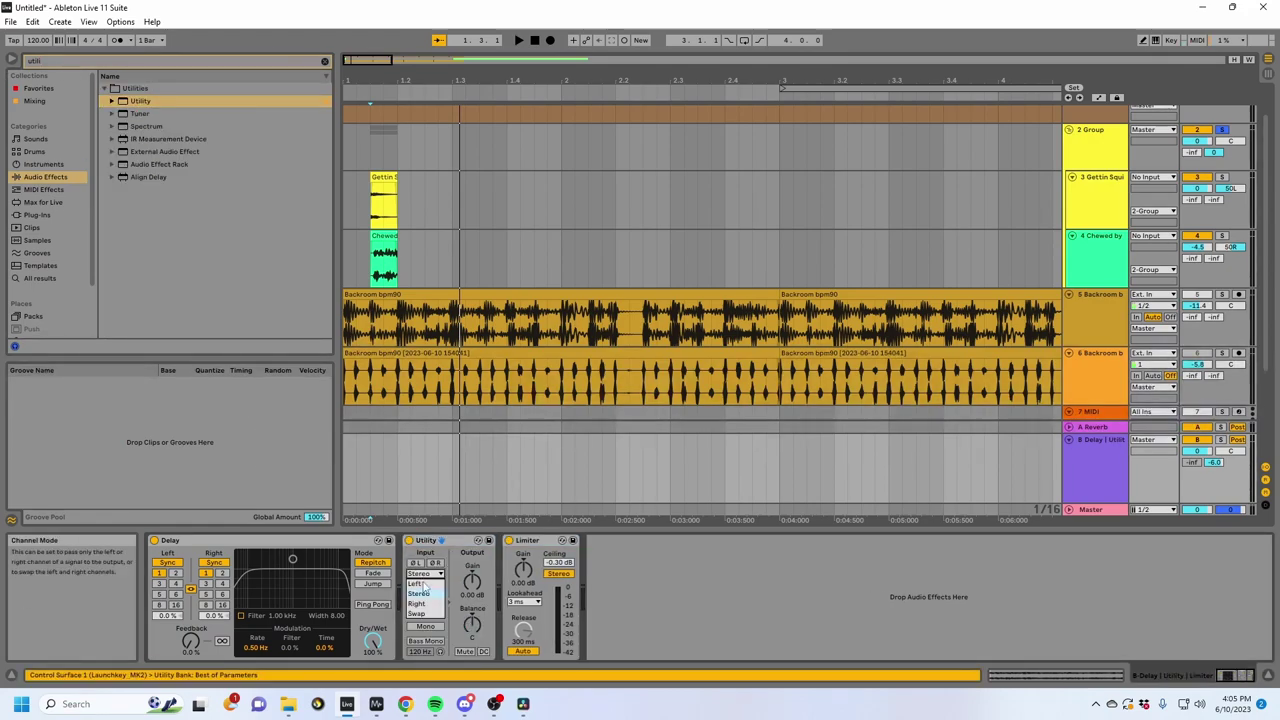
key("space")
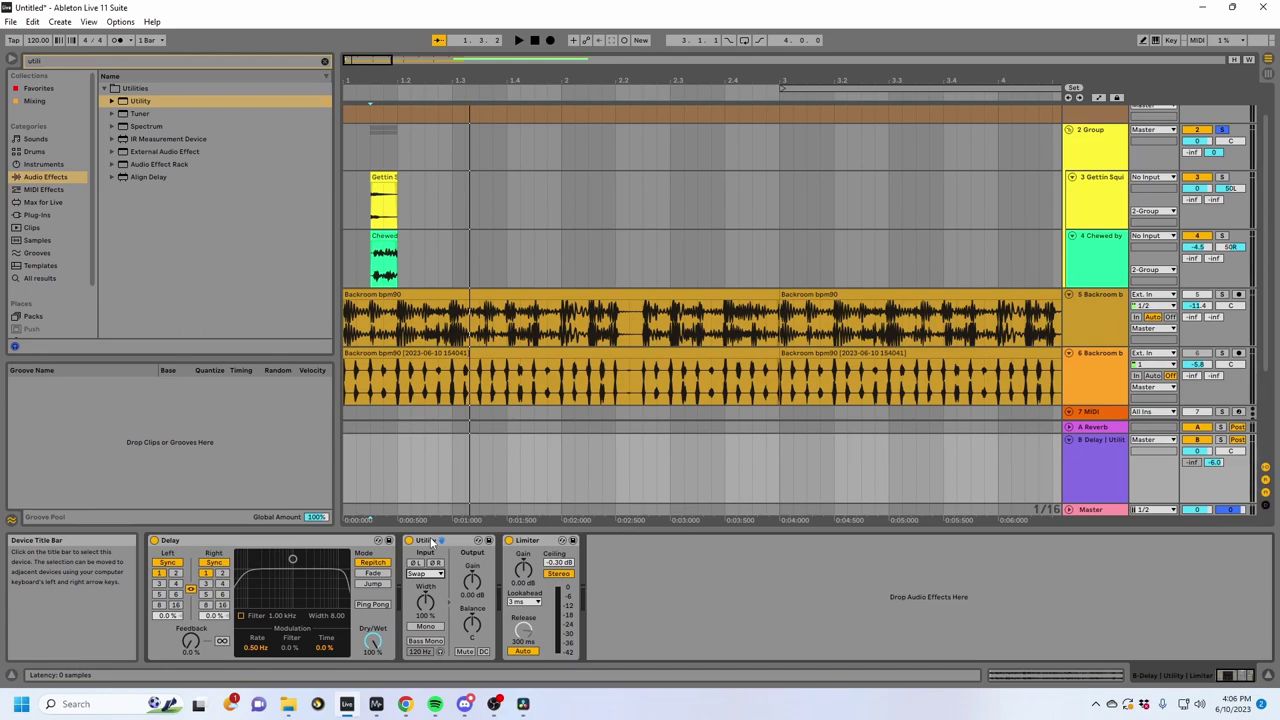
Step: Insert a Shifter between the Delay and Utility and audition it with Coarse pitch at 2 st
left_click(324, 62)
type("shift")
left_click(123, 116)
left_click_drag(128, 116, 400, 617)
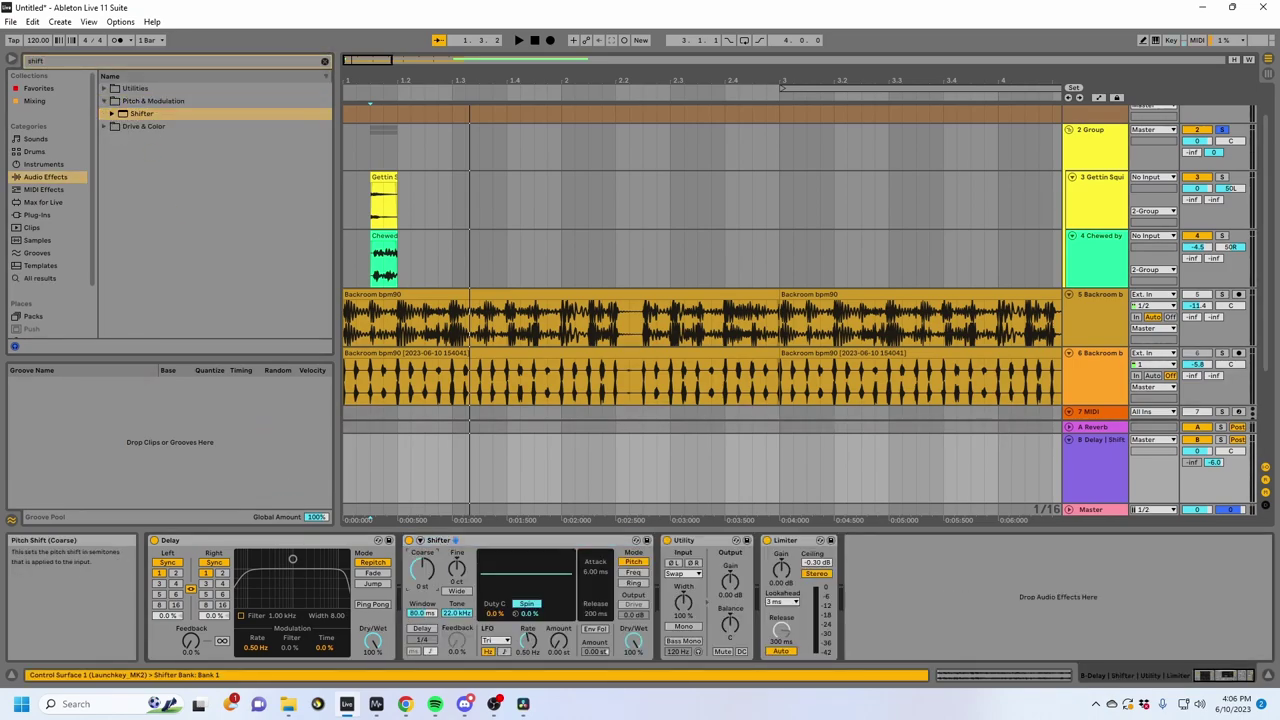
key("space")
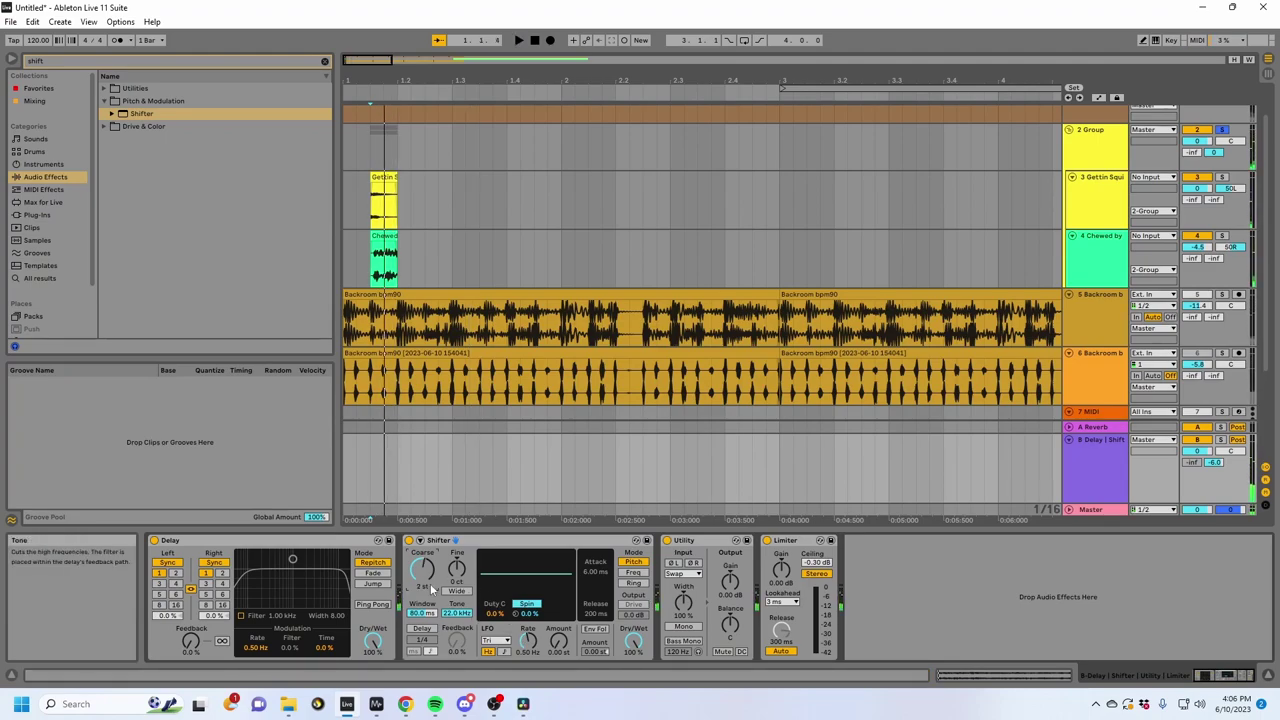
Step: Switch the Shifter to Freq mode with Coarse at 0 Hz and Fine at 12.6 Hz
left_click(640, 583)
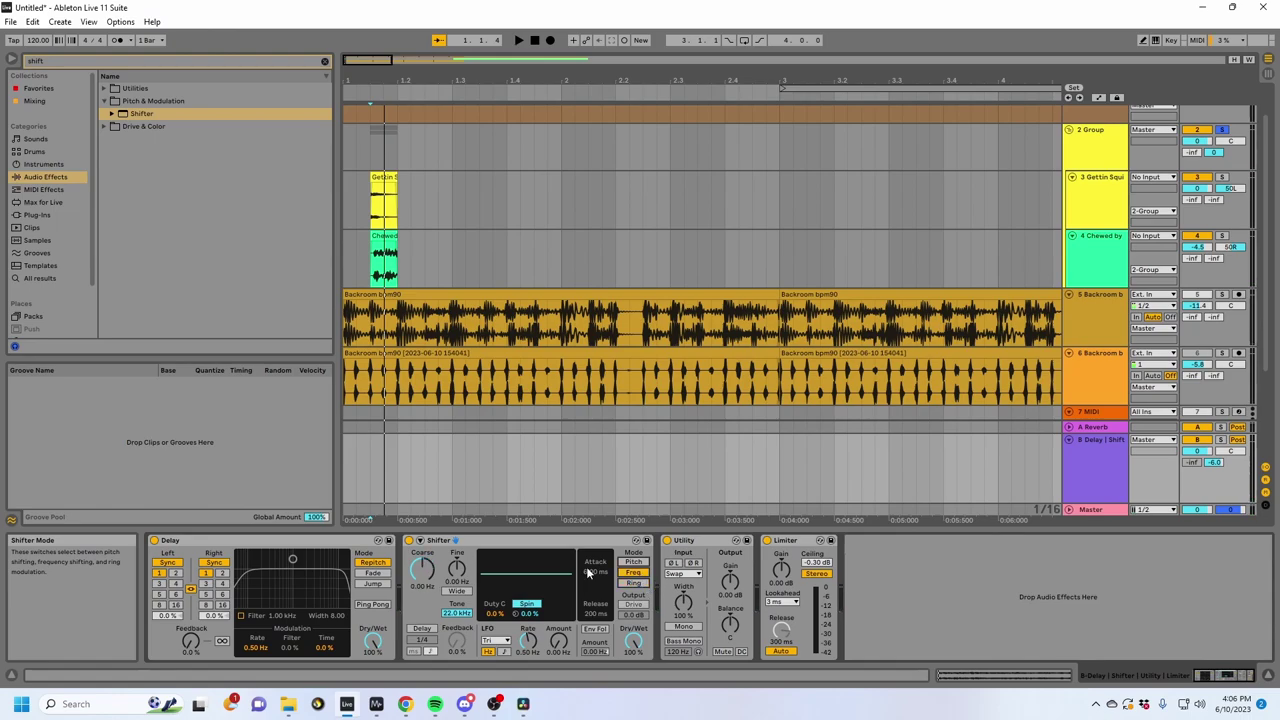
mouse_move(423, 568)
left_mouse_down()
mouse_move(423, 540)
mouse_move(423, 582)
left_mouse_up()
double_click(424, 572)
left_click_drag(461, 580, 461, 563)
Step: Raise the B return's send B to 0 dB and audition the frequency-shifted feedback
key("space")
key("space")
left_click_drag(1207, 464, 1207, 444)
key("space")
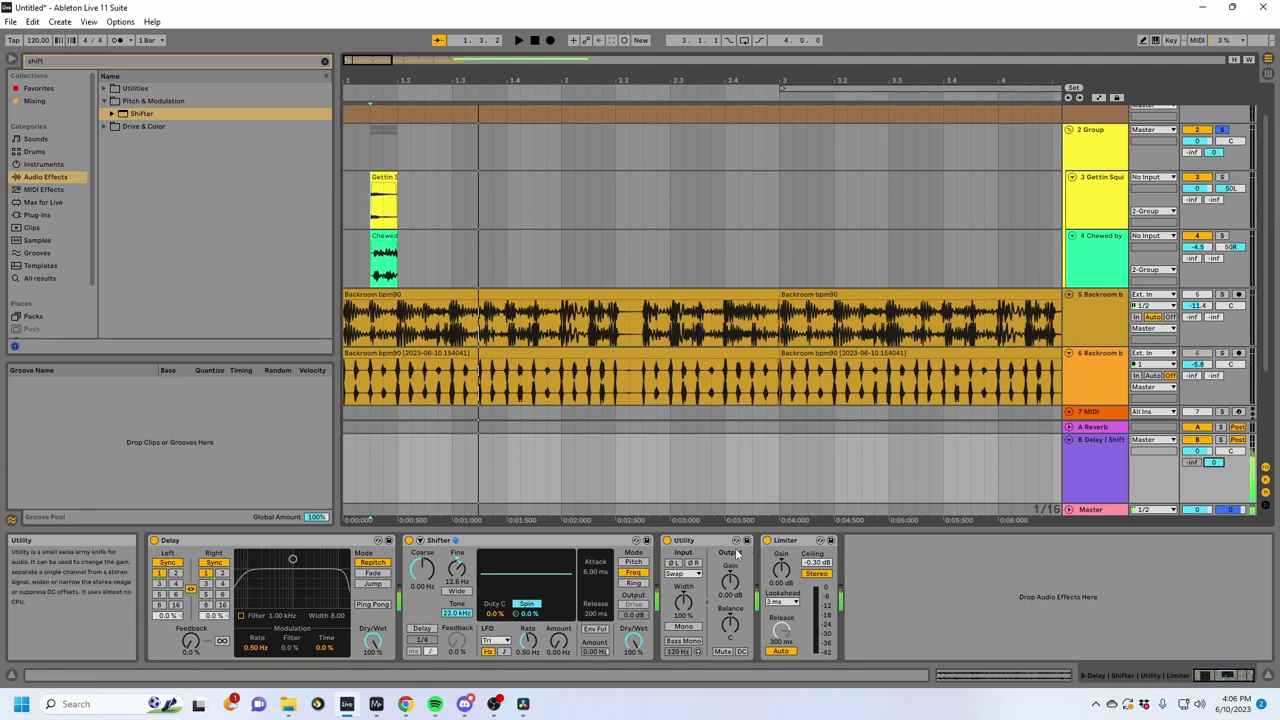
Step: Add an EQ Eight after the Limiter on the B return and lower the return's send B to -29 dB
key("ctrl+f")
type("eq 8")
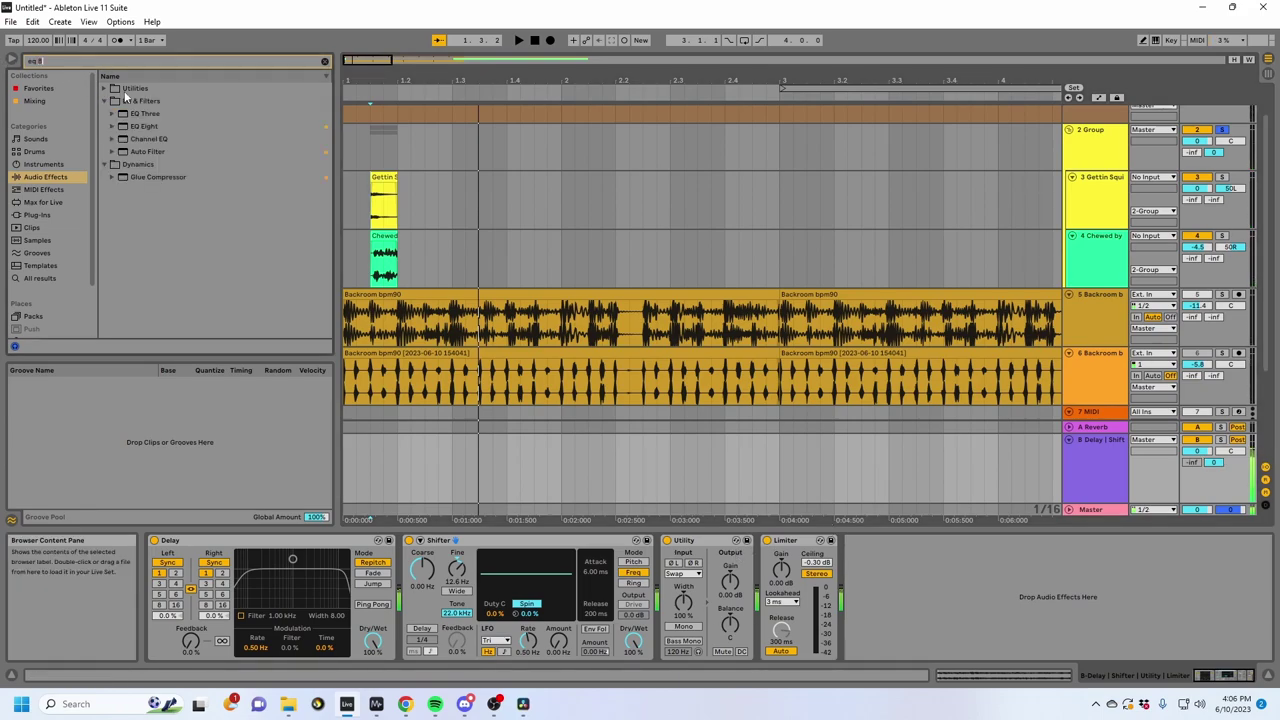
double_click(137, 101)
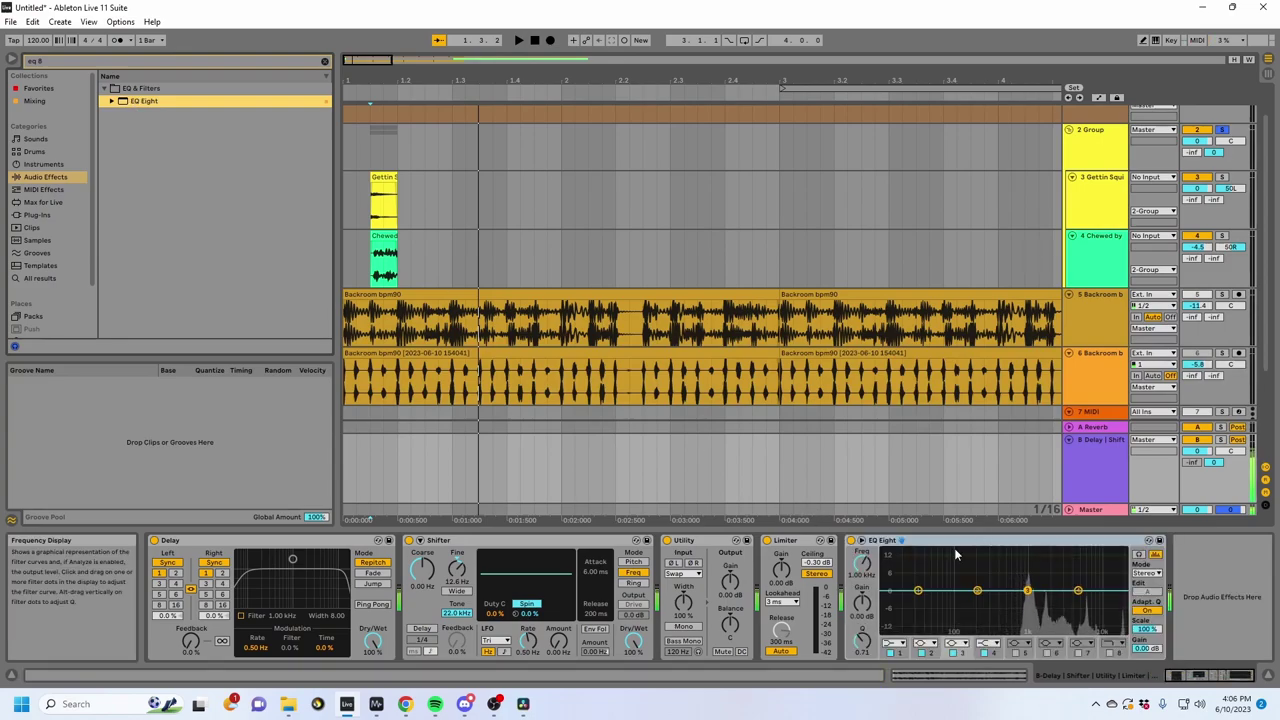
left_click_drag(1214, 462, 1214, 498)
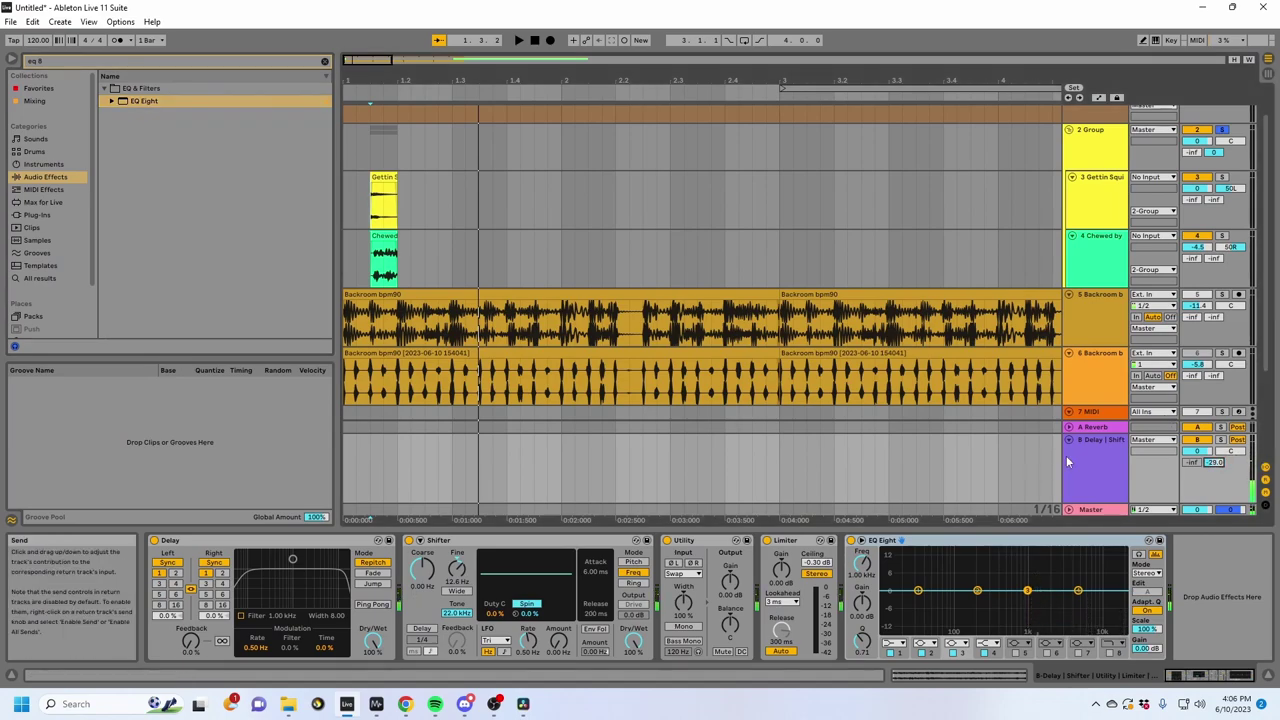
Step: Delete the Shifter from the B return's device chain and select the group track
left_click(445, 540)
key("Delete")
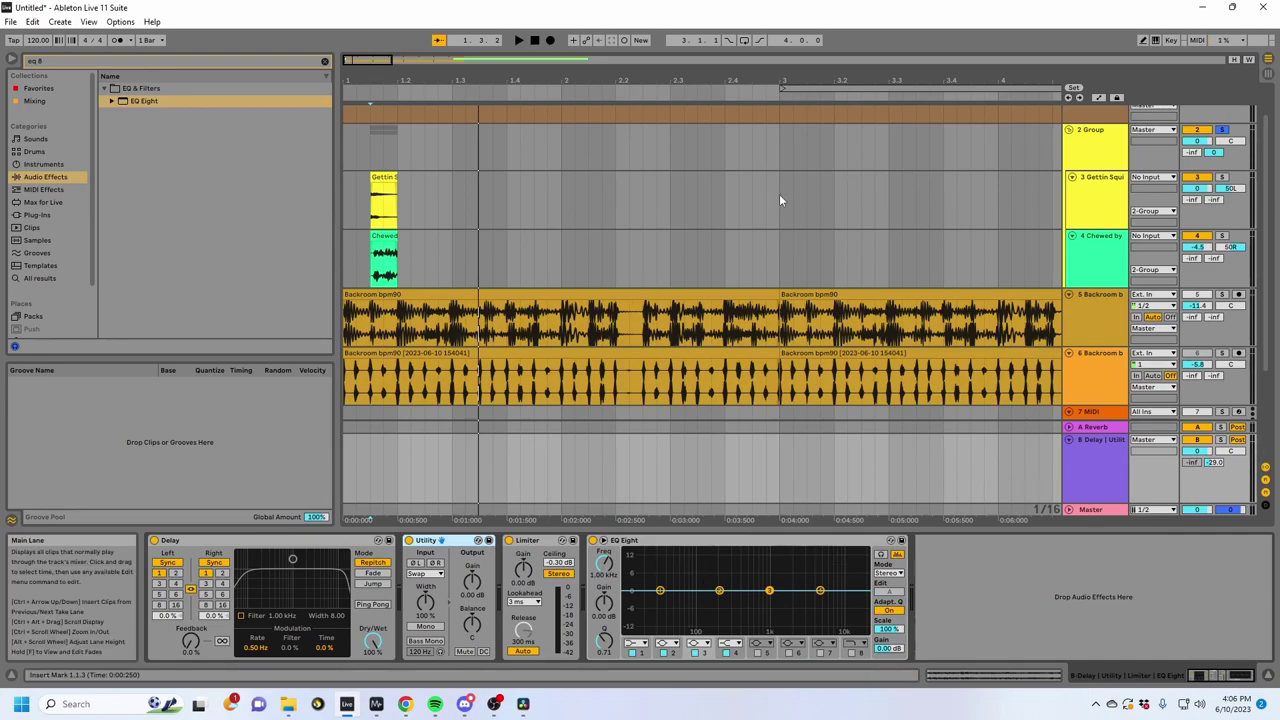
scroll(785, 192, "up", 2)
left_click(705, 188)
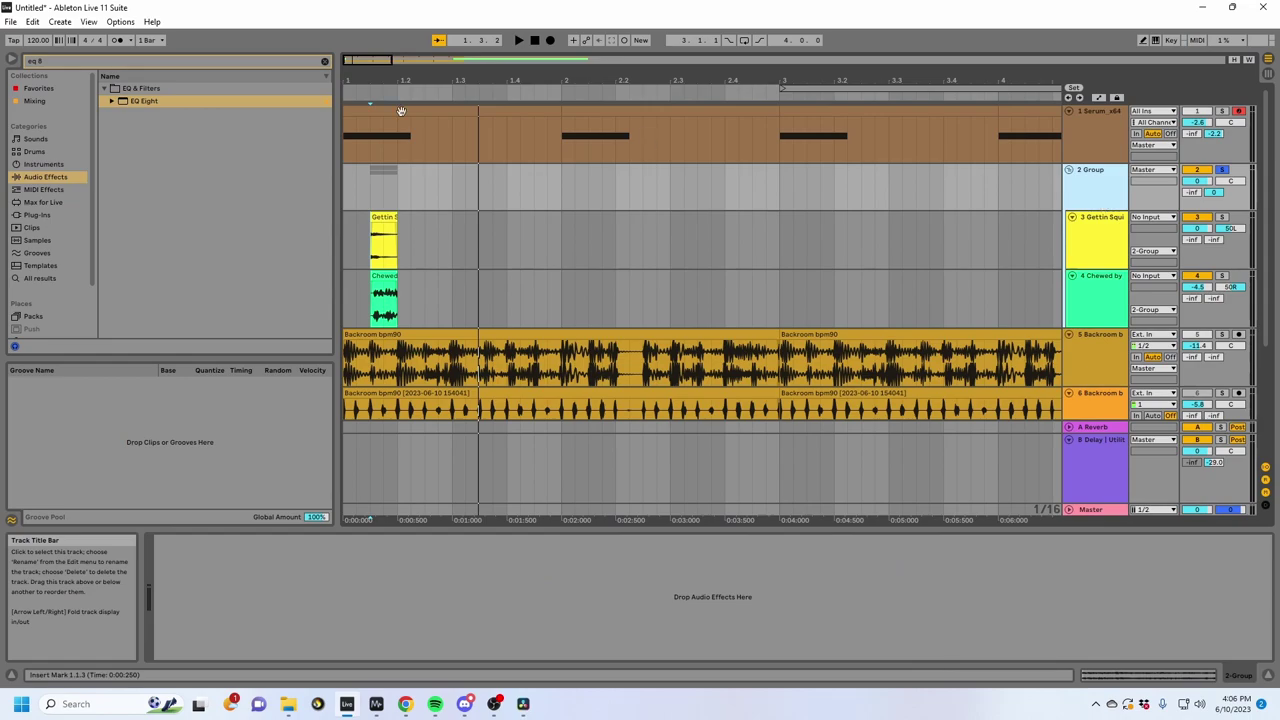
Step: Add an Echo to the group track and set its left and right delay divisions to 1/64
key("ctrl+f")
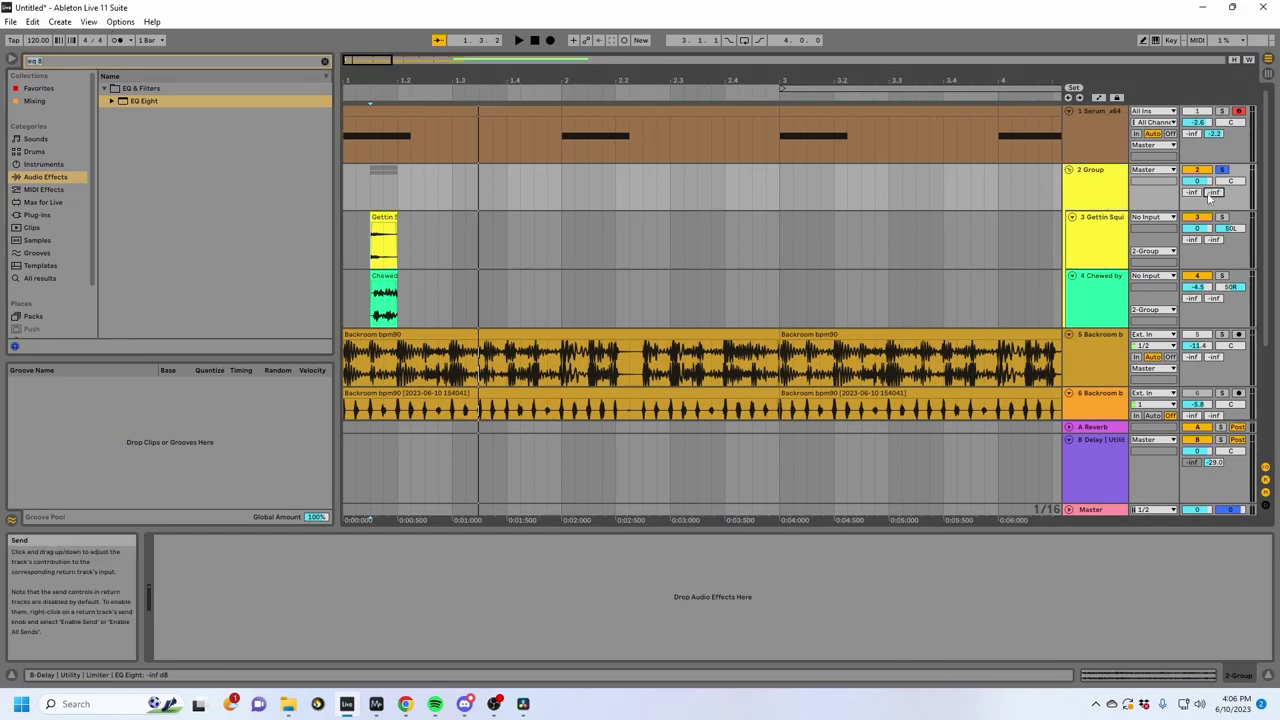
type("echo")
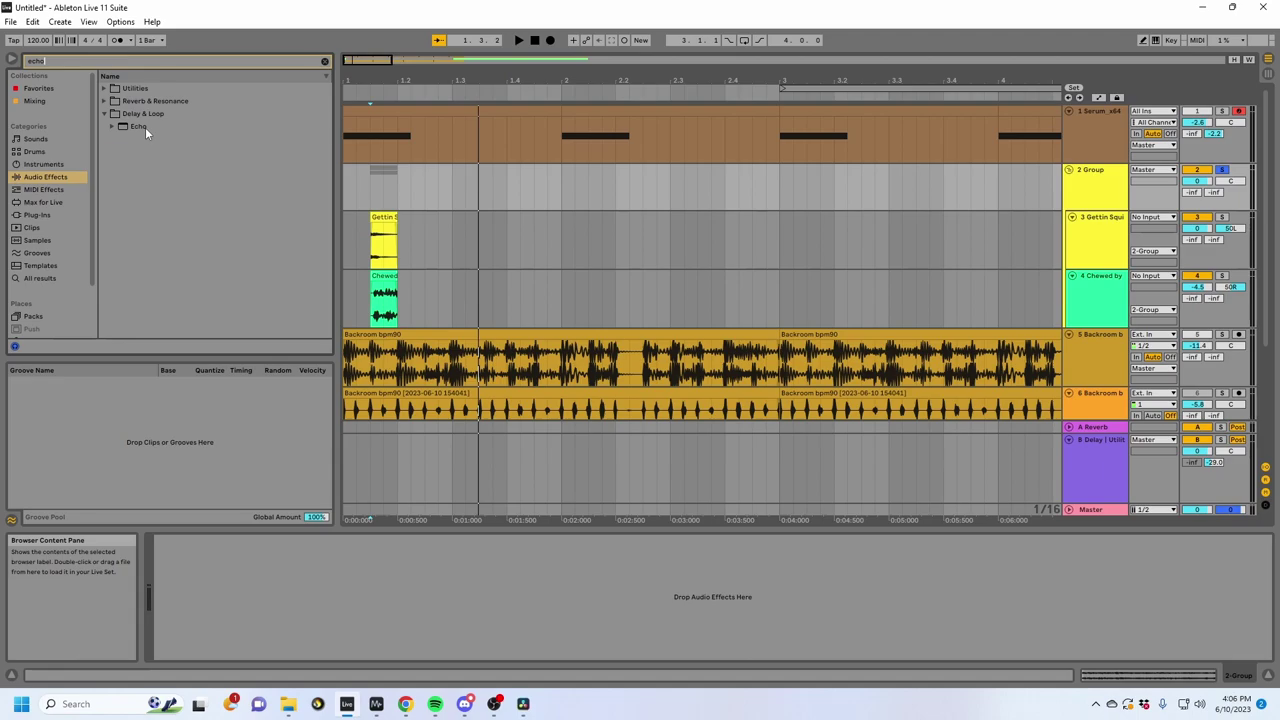
double_click(144, 127)
mouse_move(216, 566)
left_mouse_down()
mouse_move(216, 600)
mouse_move(215, 536)
mouse_move(215, 572)
left_mouse_up()
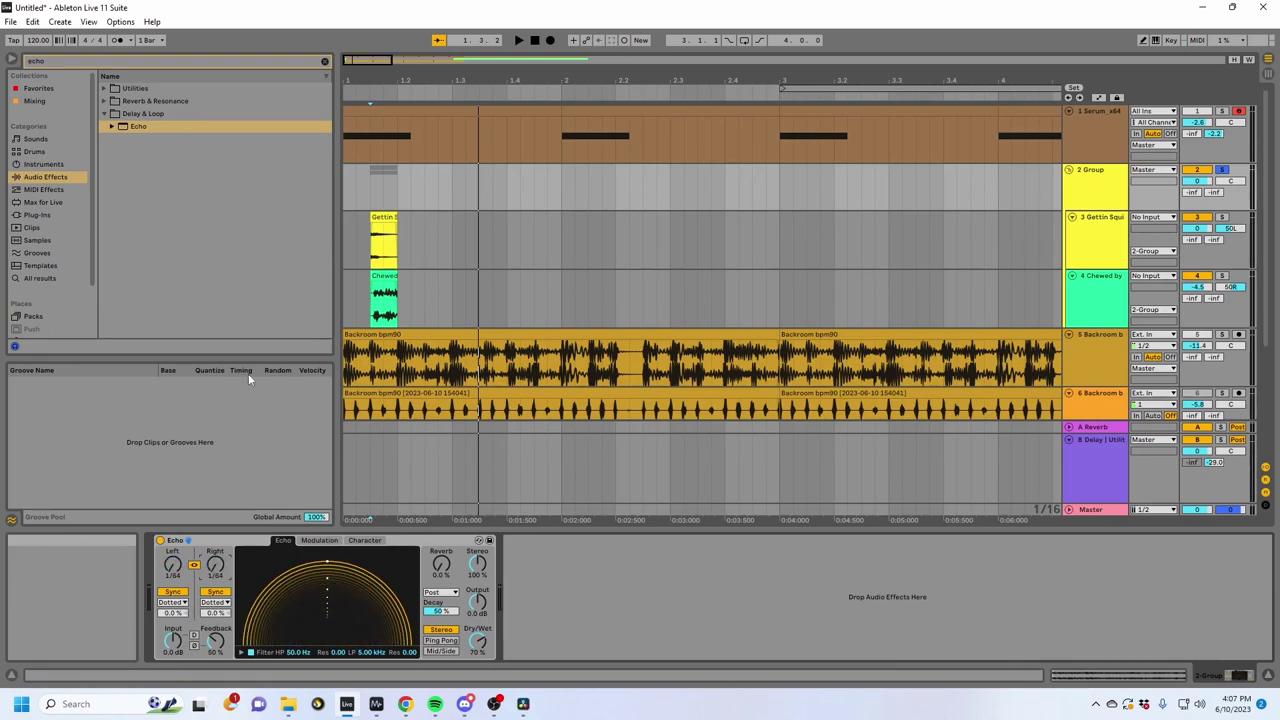
Step: Group the Echo into an Audio Effect Rack with its macro controls shown, and set Echo's Dry/Wet to 100 %
left_click_drag(91, 61, 3, 62)
key("BackSpace")
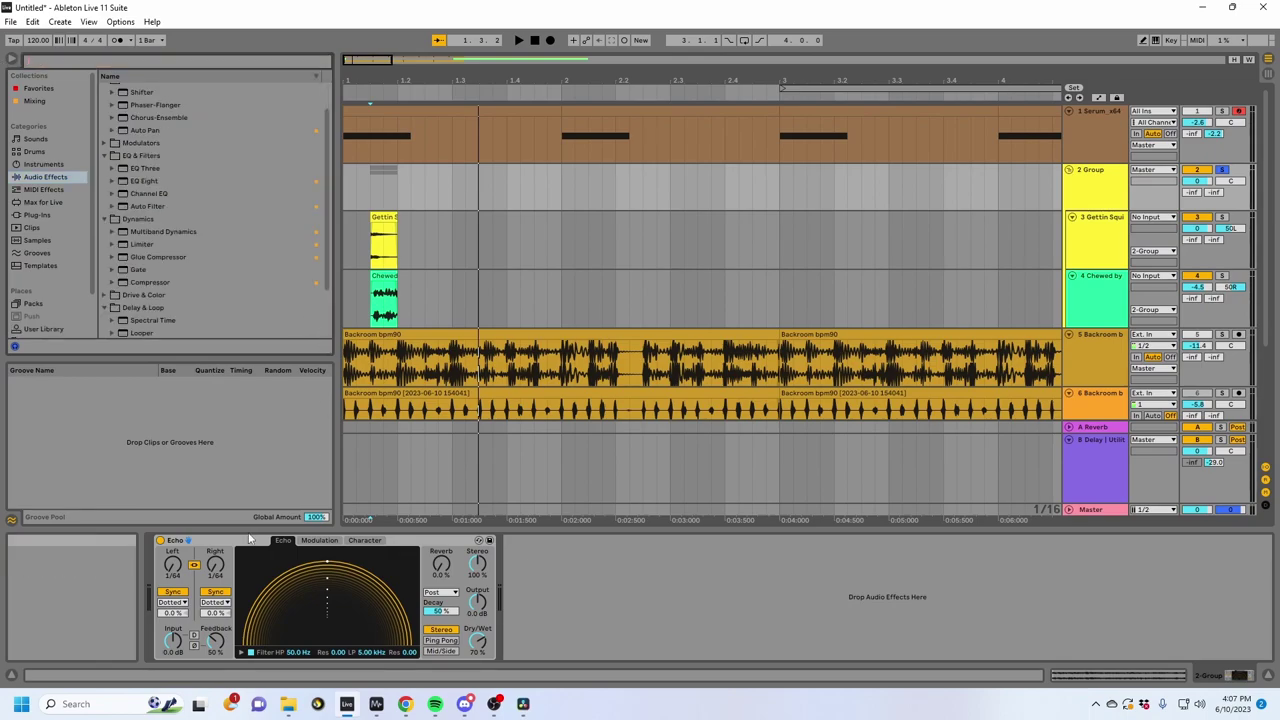
left_click(248, 543)
key("ctrl+g")
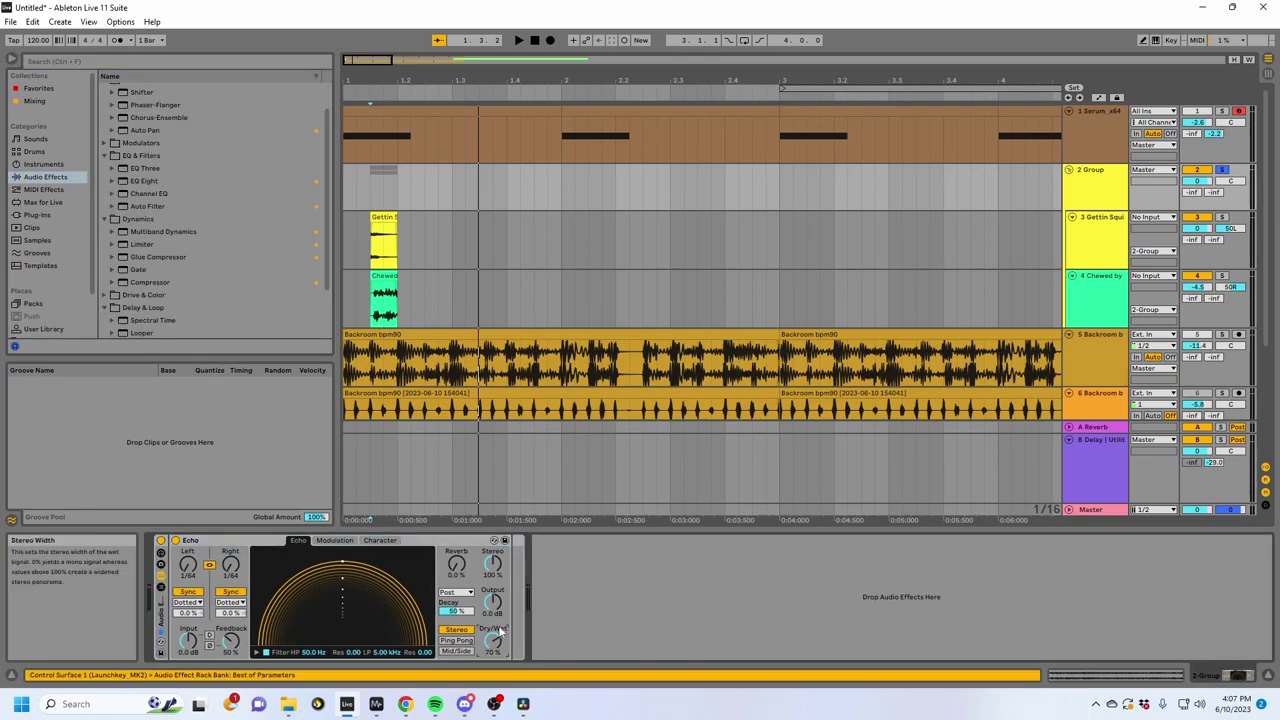
left_click(161, 553)
left_click(161, 553)
left_click(161, 553)
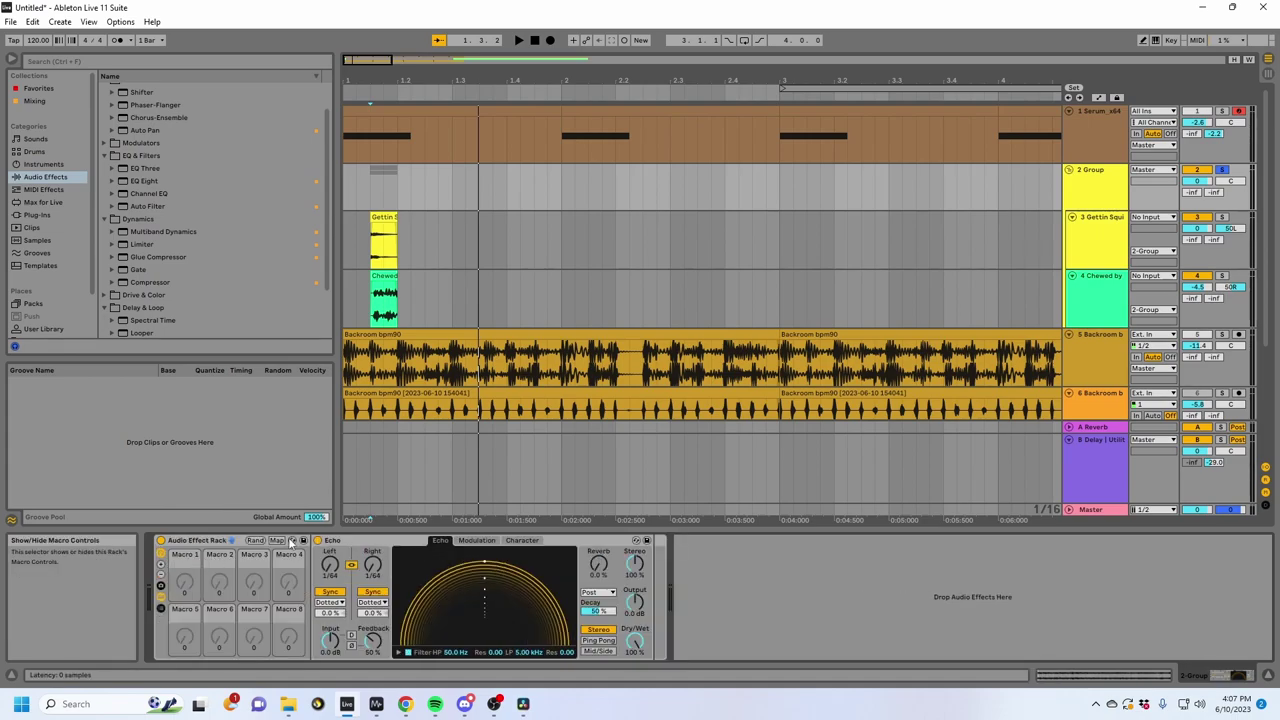
Step: Map the Echo's left delay division to Macro 1 and its left delay sync to Macro 3
left_click(282, 540)
left_click(333, 566)
left_click(184, 594)
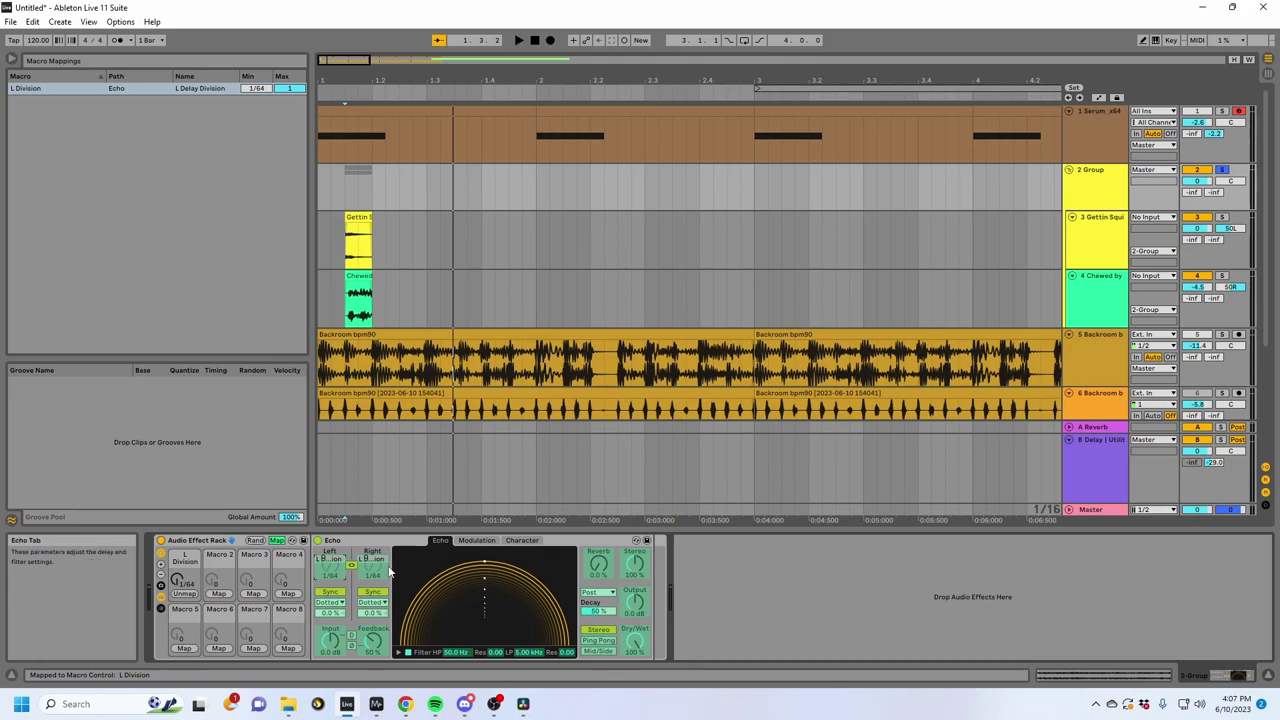
left_click(373, 641)
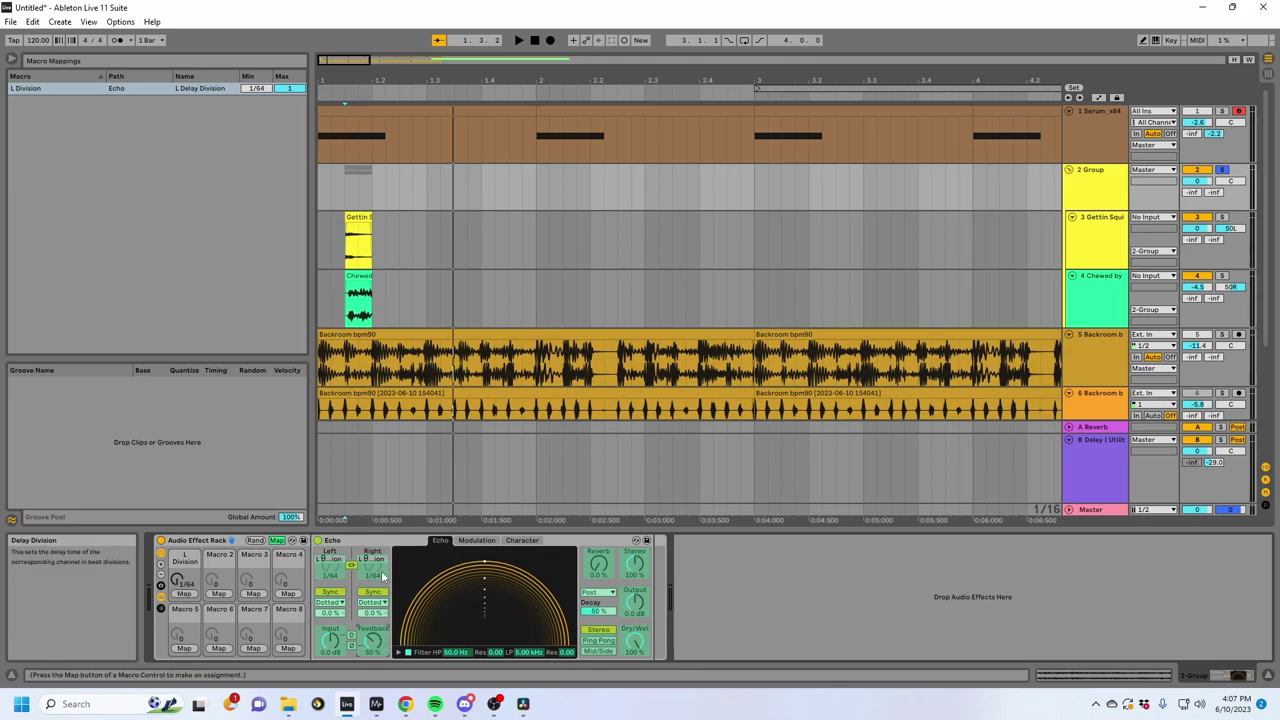
left_click(253, 595)
left_click(277, 541)
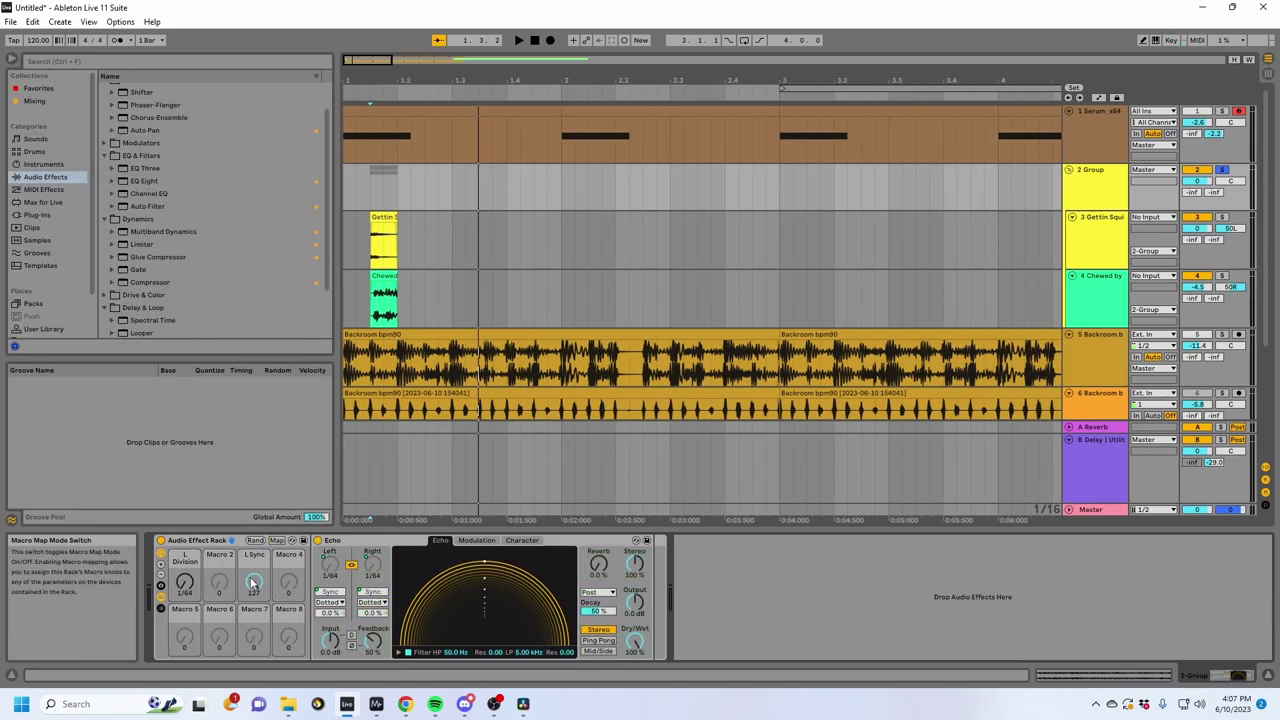
Step: Map the Echo's left delay time to Macro 2 and its Feedback to Macro 4
left_click(277, 540)
left_click(331, 568)
left_click(218, 594)
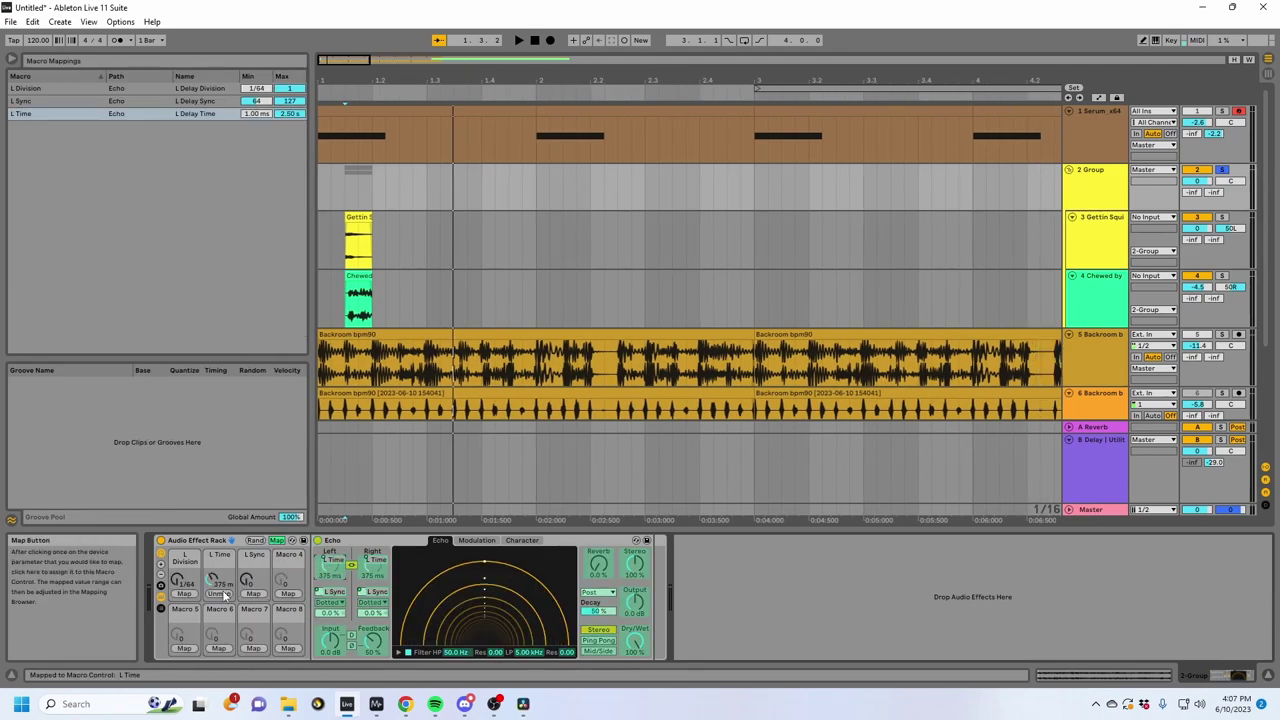
left_click(287, 594)
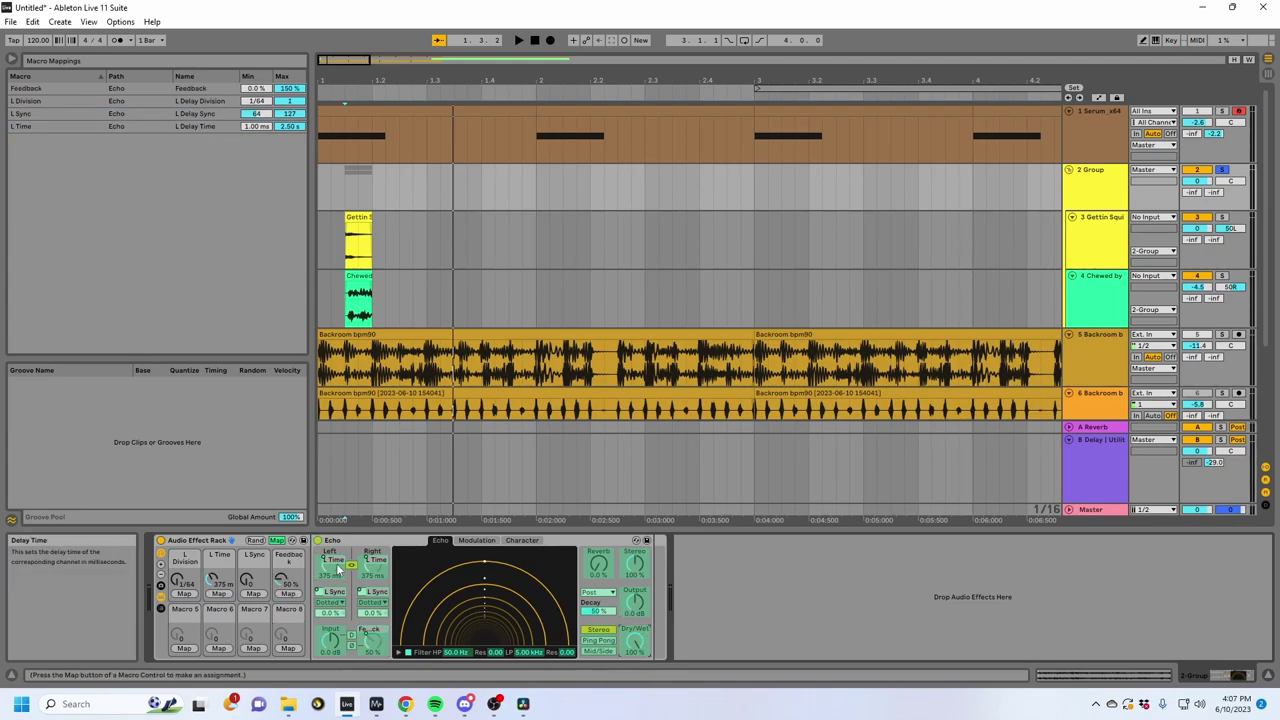
left_click(280, 540)
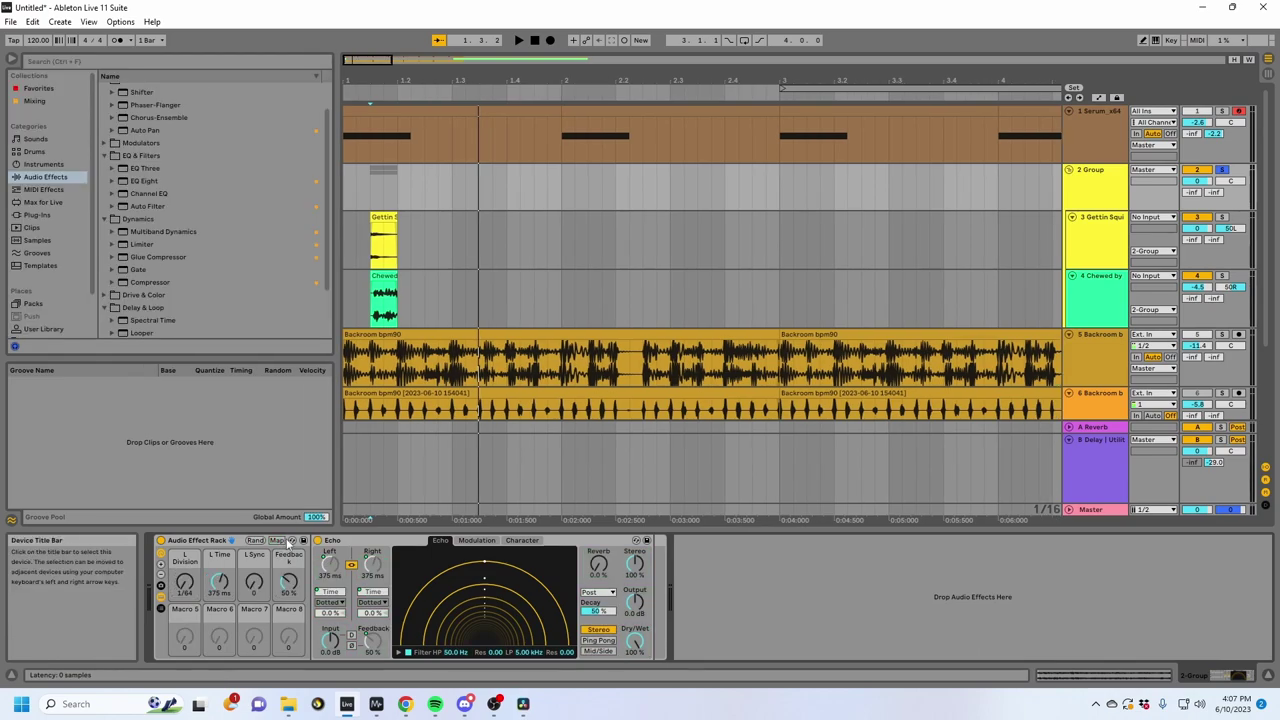
Step: Show the rack's chain list, switch the Echo to Ping Pong mode and duplicate its chain
left_click(341, 542)
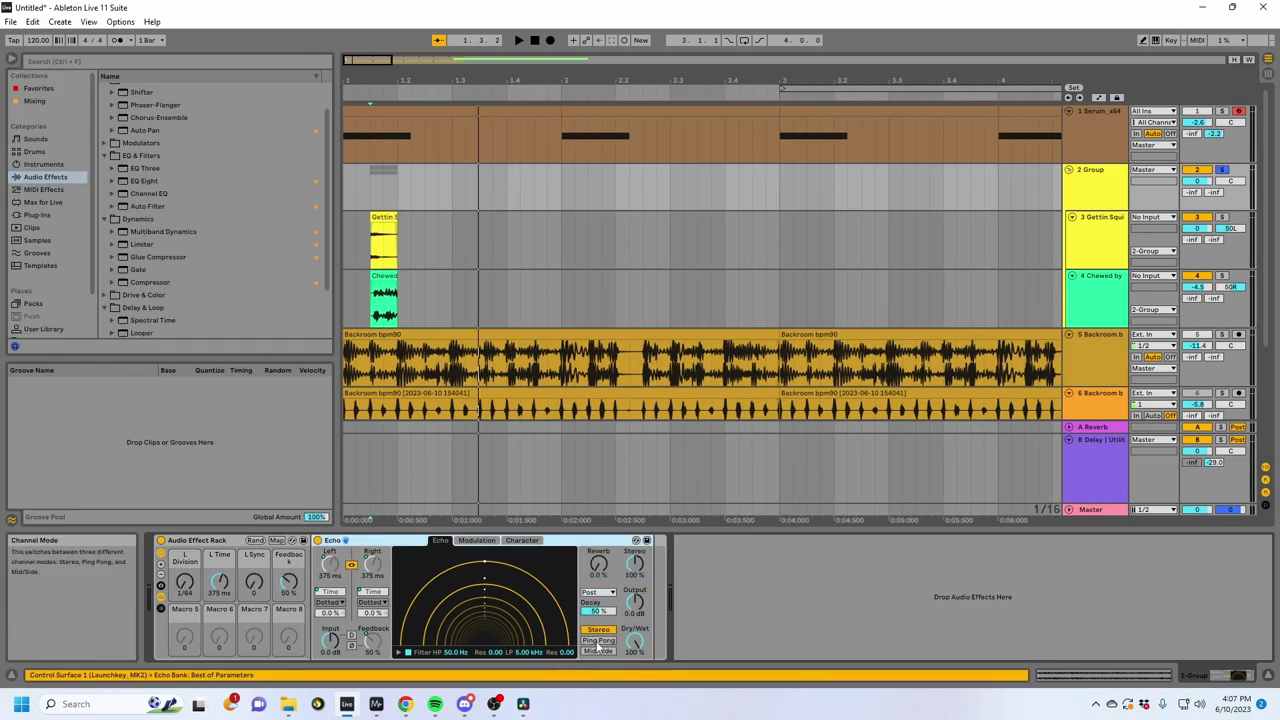
left_click(161, 607)
left_click(756, 641)
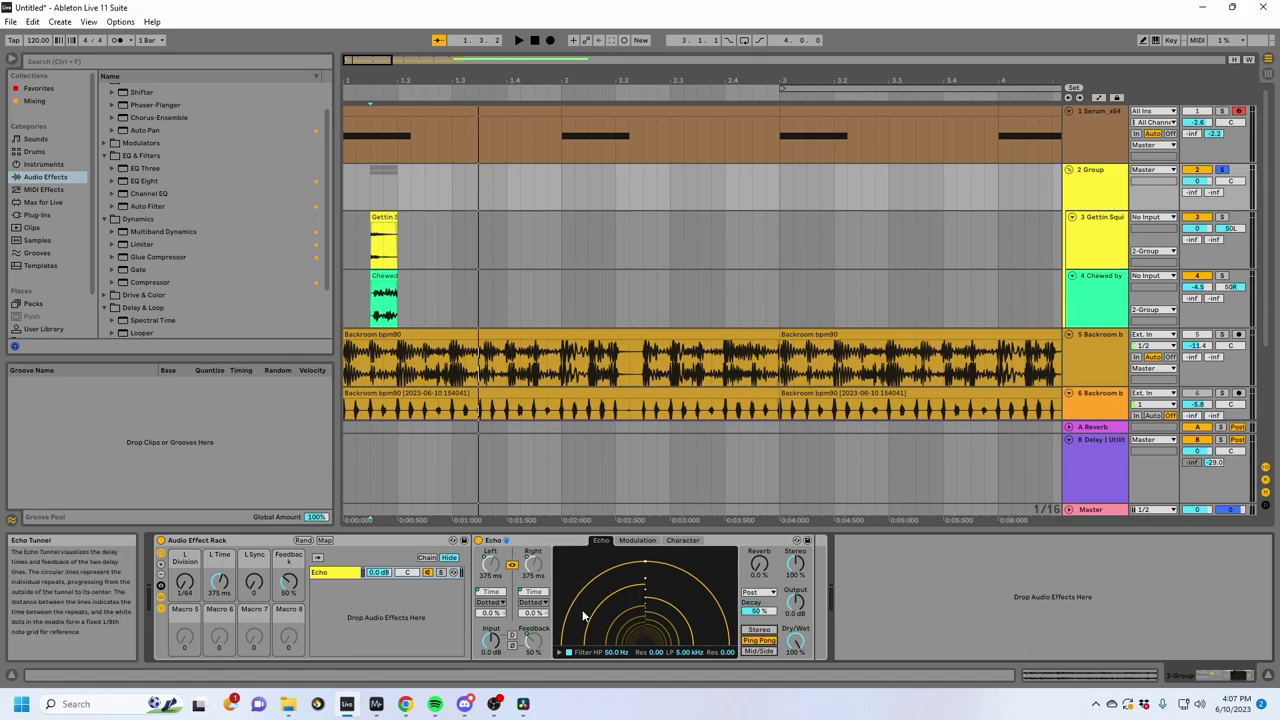
scroll(125, 178, "up", 2)
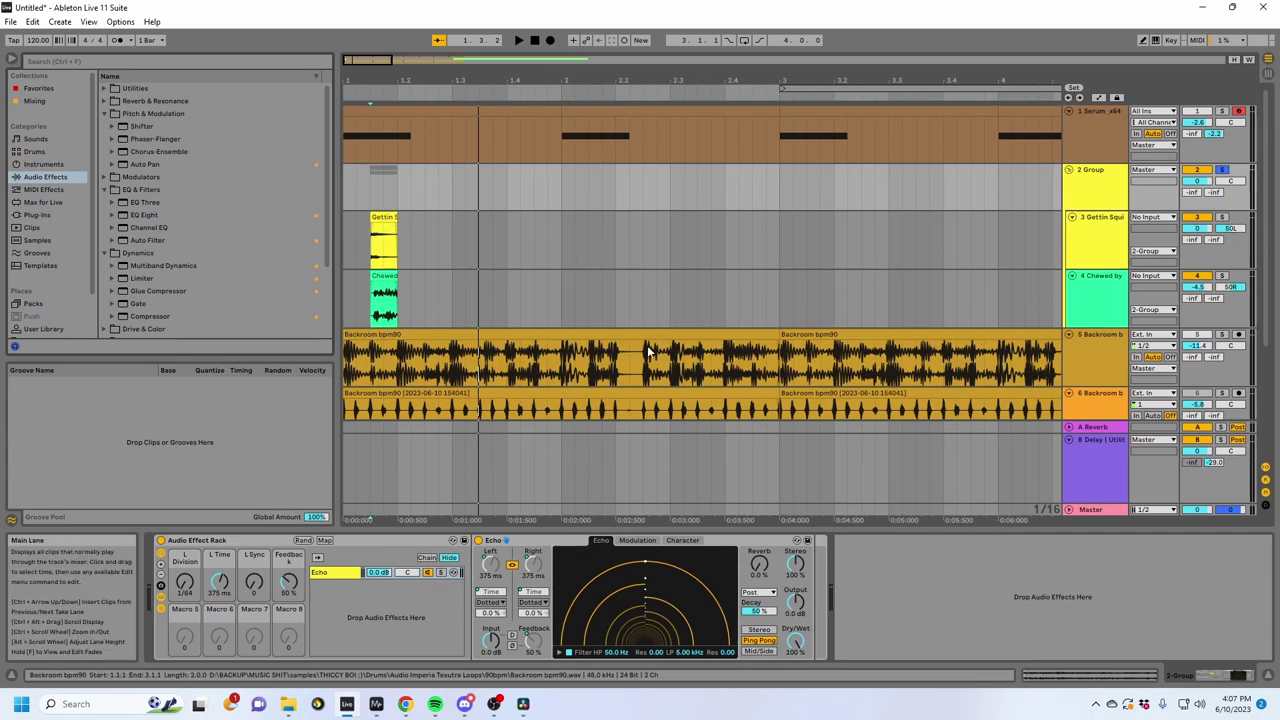
left_click(345, 574)
key("ctrl+d")
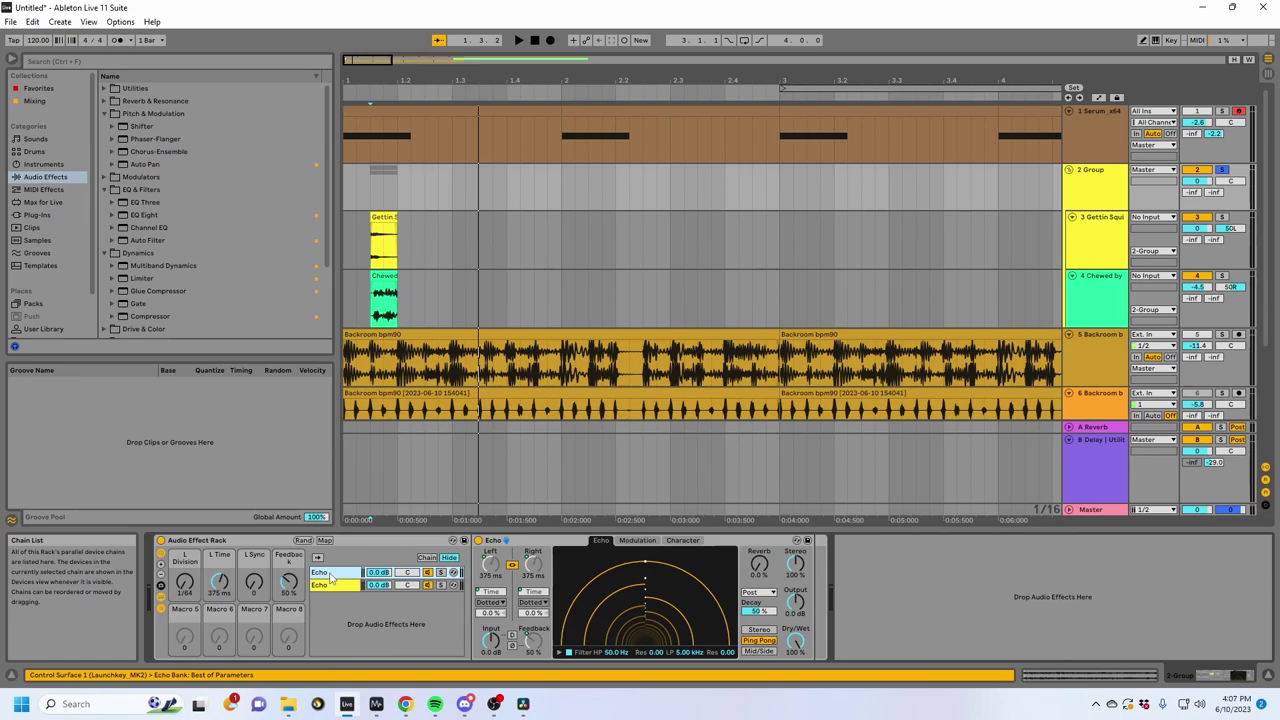
Step: Insert a Utility before the Echo in the second chain and set its channel mode to Right
scroll(160, 220, "down", 3)
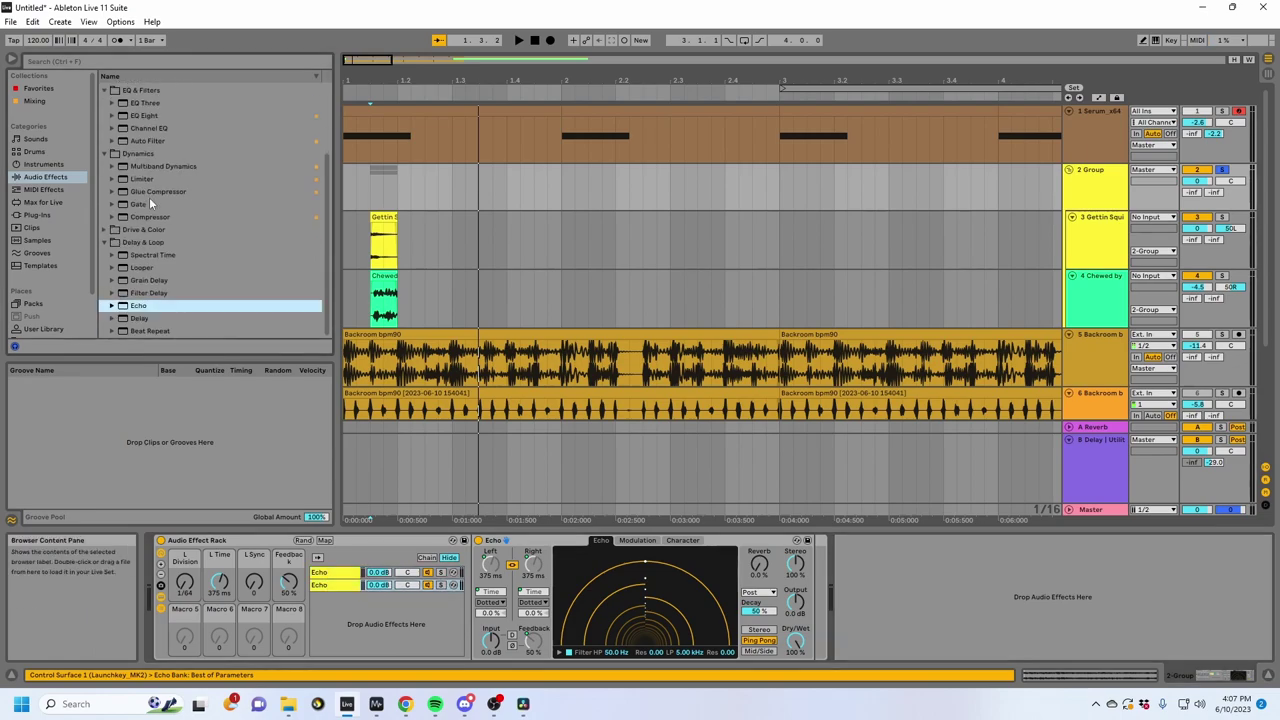
left_click(108, 60)
type("utili")
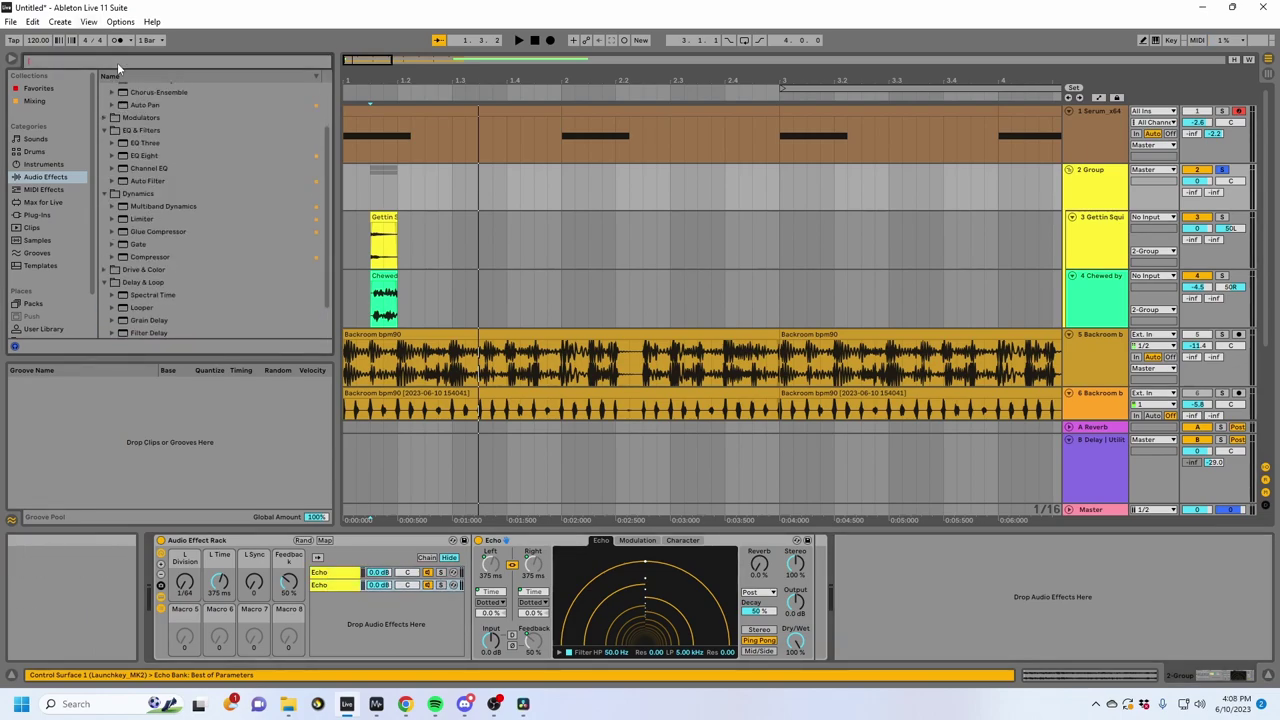
left_click(105, 89)
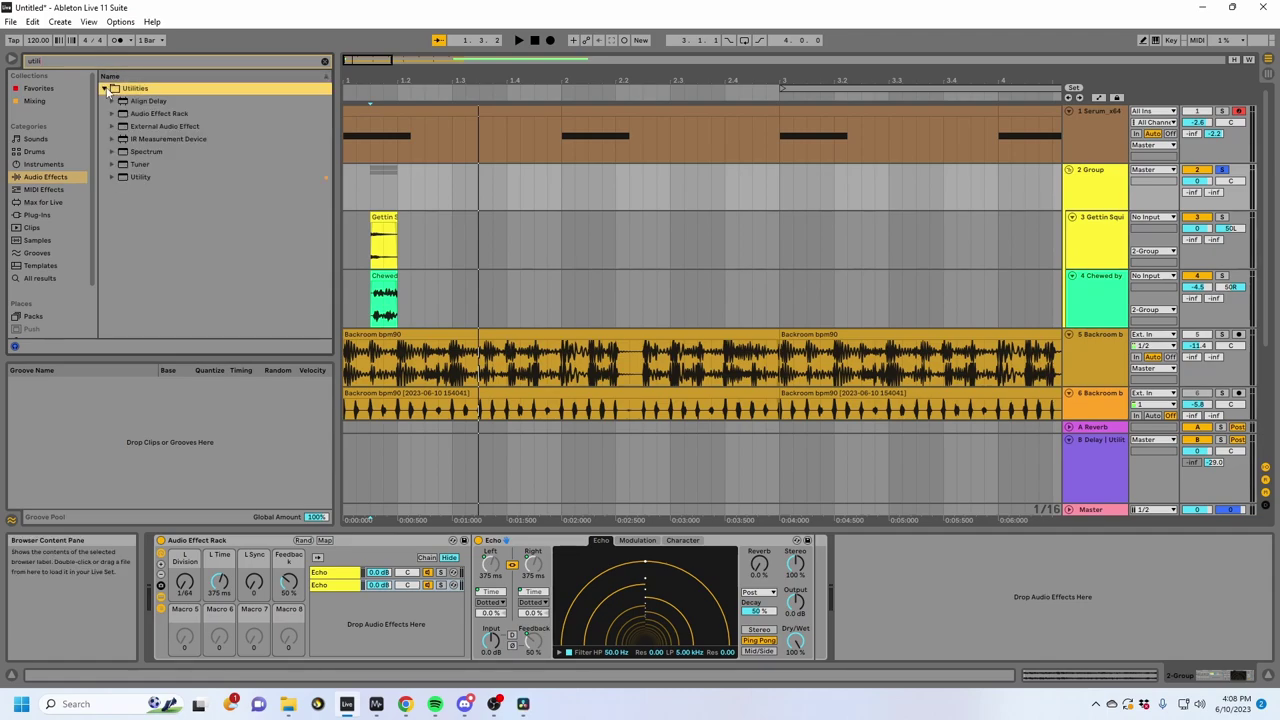
left_click(139, 177)
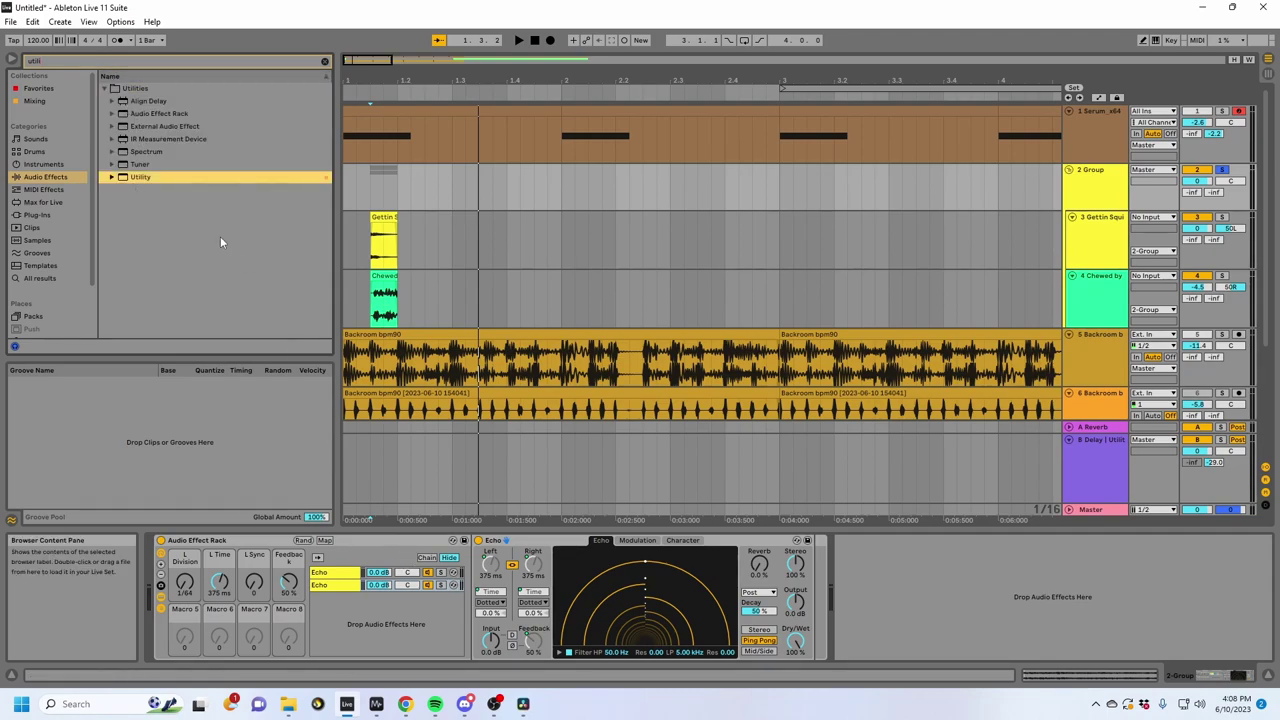
left_click_drag(133, 178, 488, 590)
left_click(494, 573)
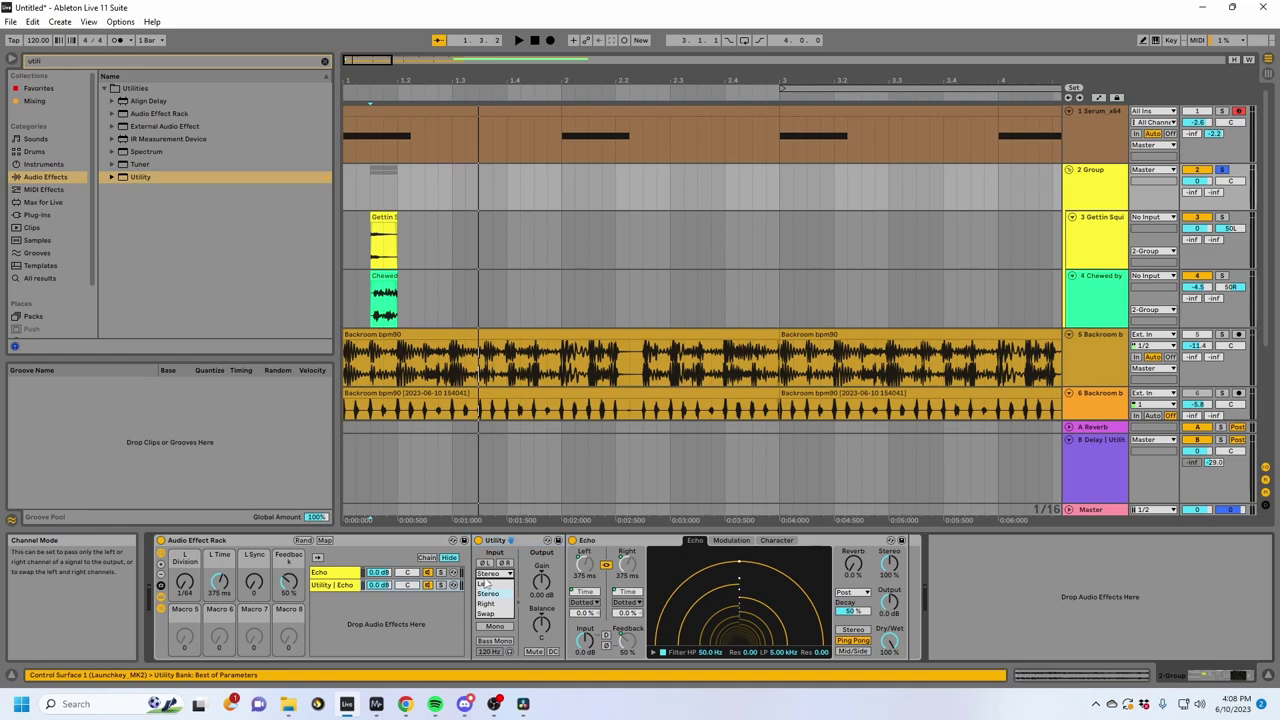
left_click(488, 604)
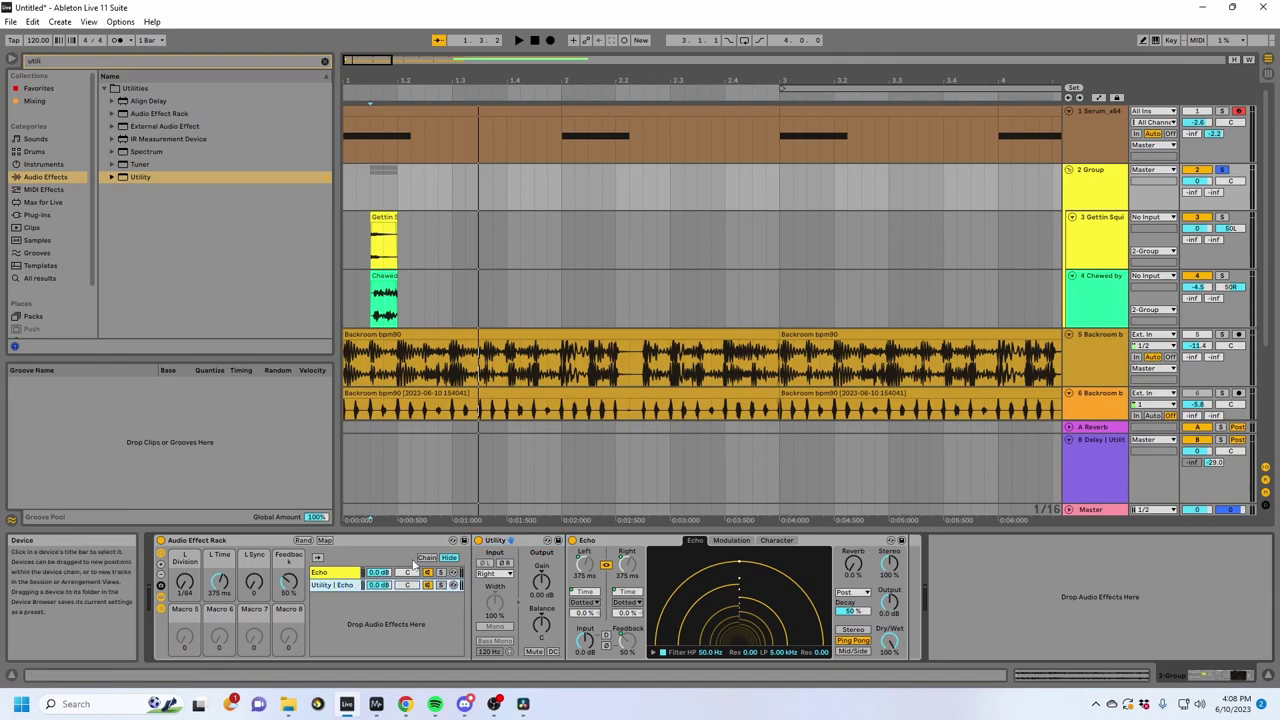
Step: Place a copy of the Utility before the Echo in the first chain and set its channel mode to Left
key("Delete")
key("Left")
key("Left")
key("Right")
key("Right")
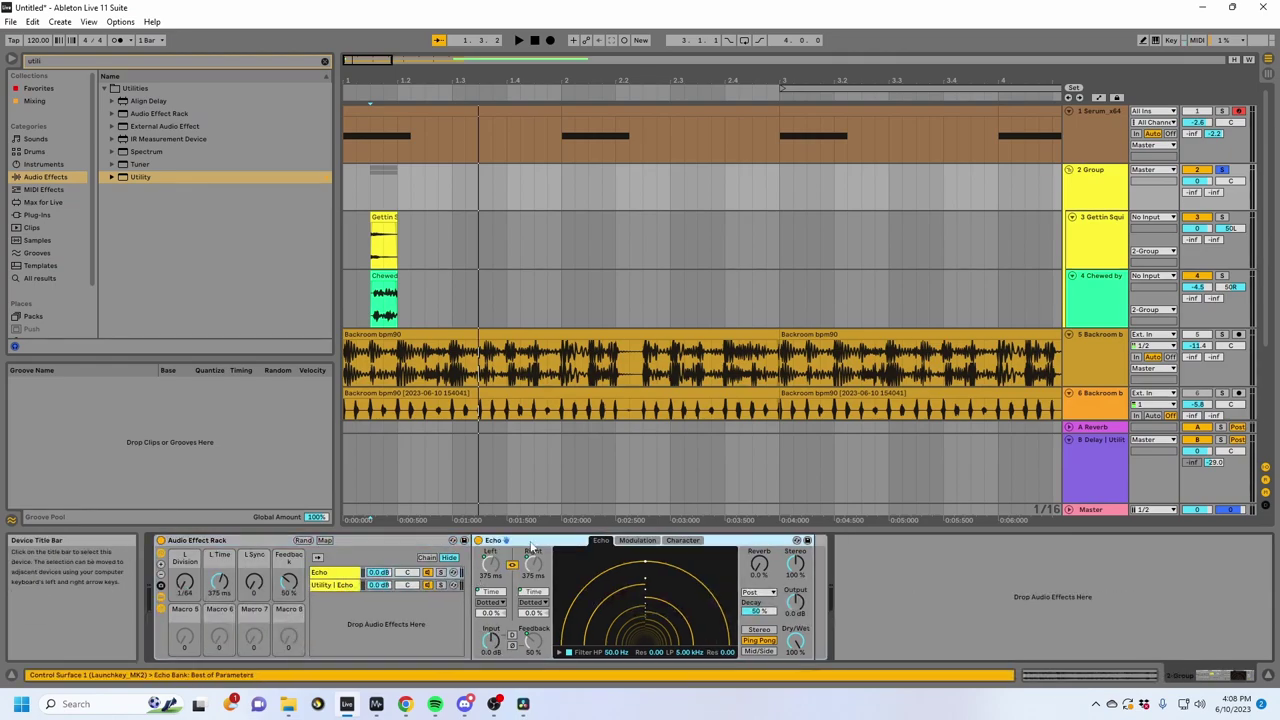
key("ctrl+z")
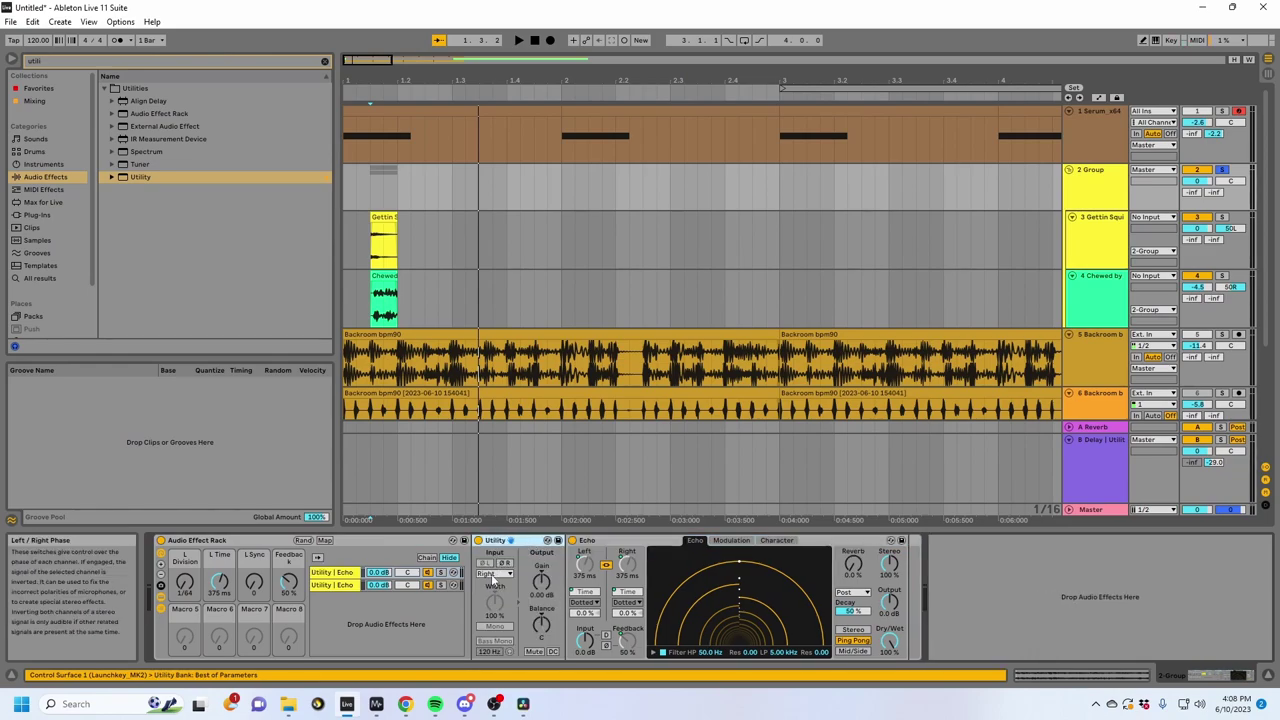
left_click(492, 575)
left_click(490, 585)
left_click(507, 542)
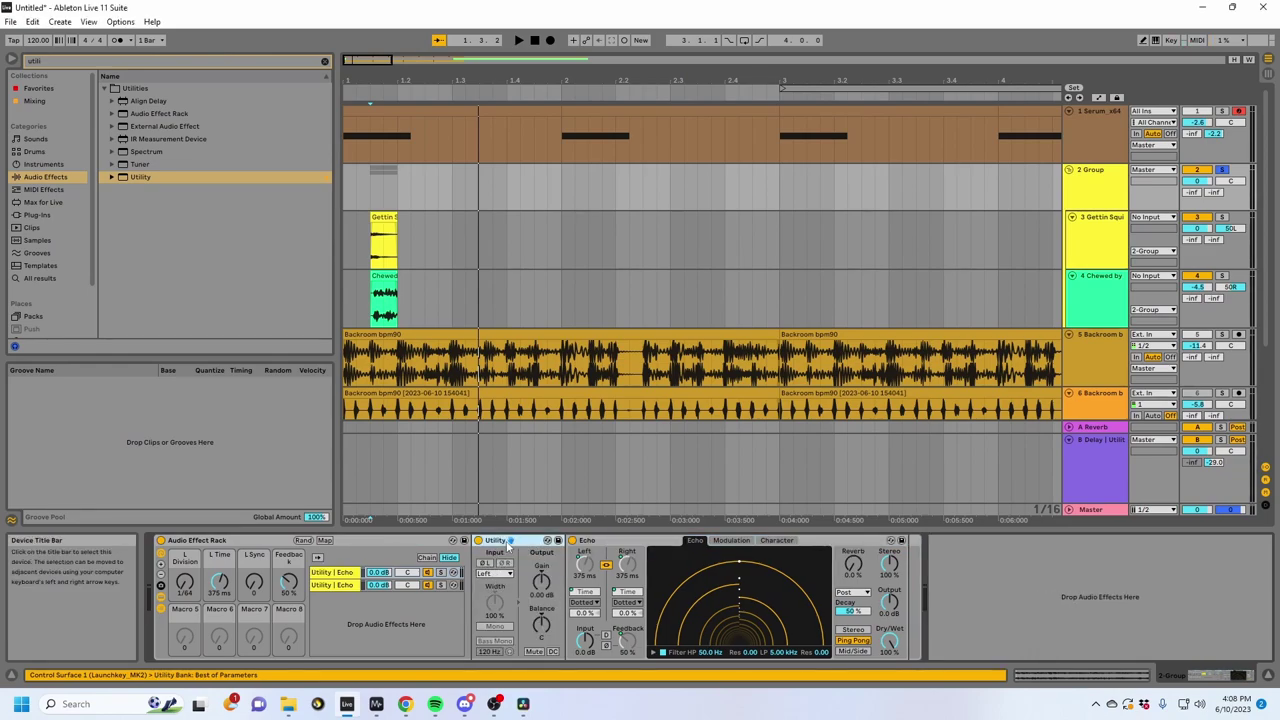
Step: Add a Utility after the Echo in the first chain, set its channel mode to Swap and audition the result
left_click(408, 572)
key("space")
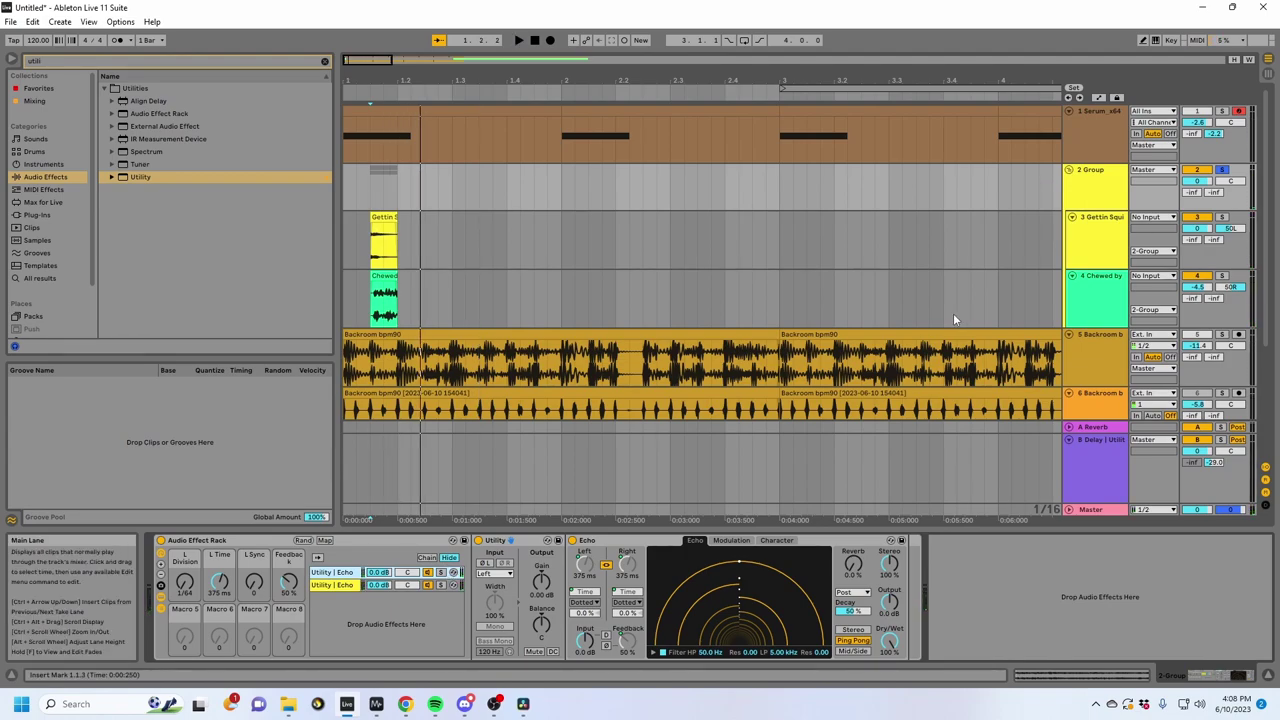
left_click_drag(144, 177, 338, 587)
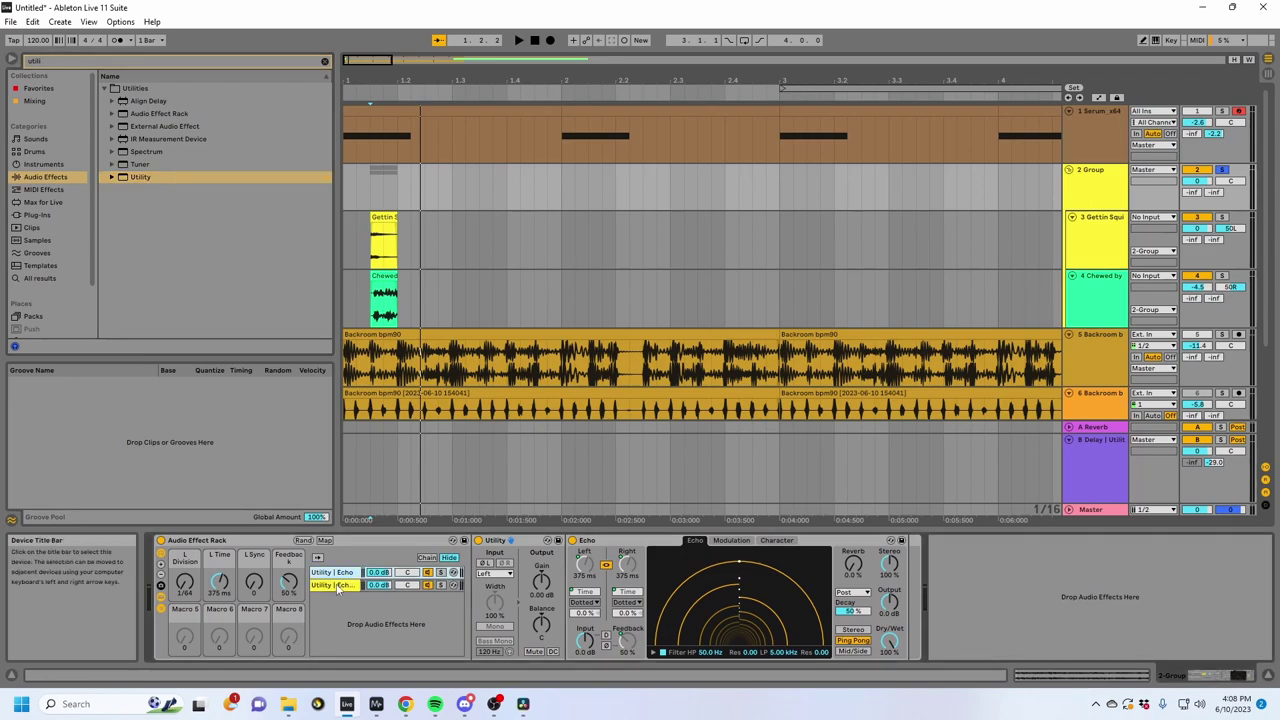
left_click(345, 573)
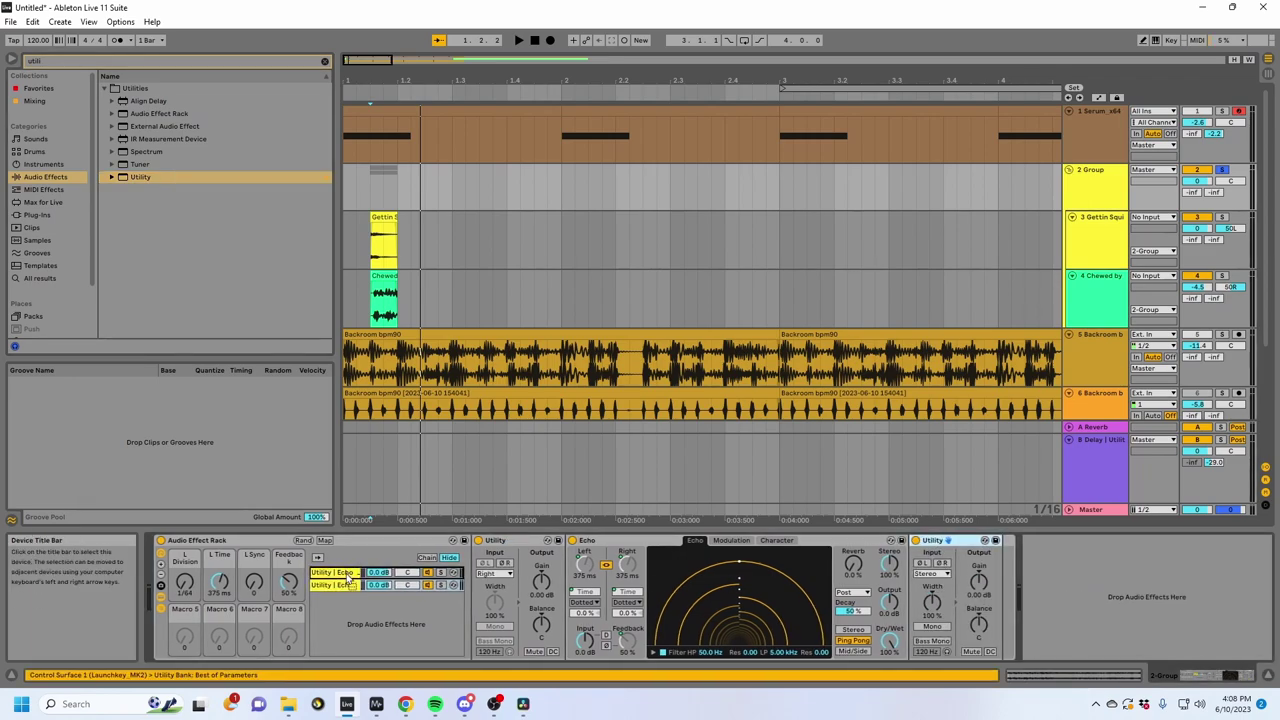
left_click_drag(347, 576, 346, 574)
left_click(349, 574)
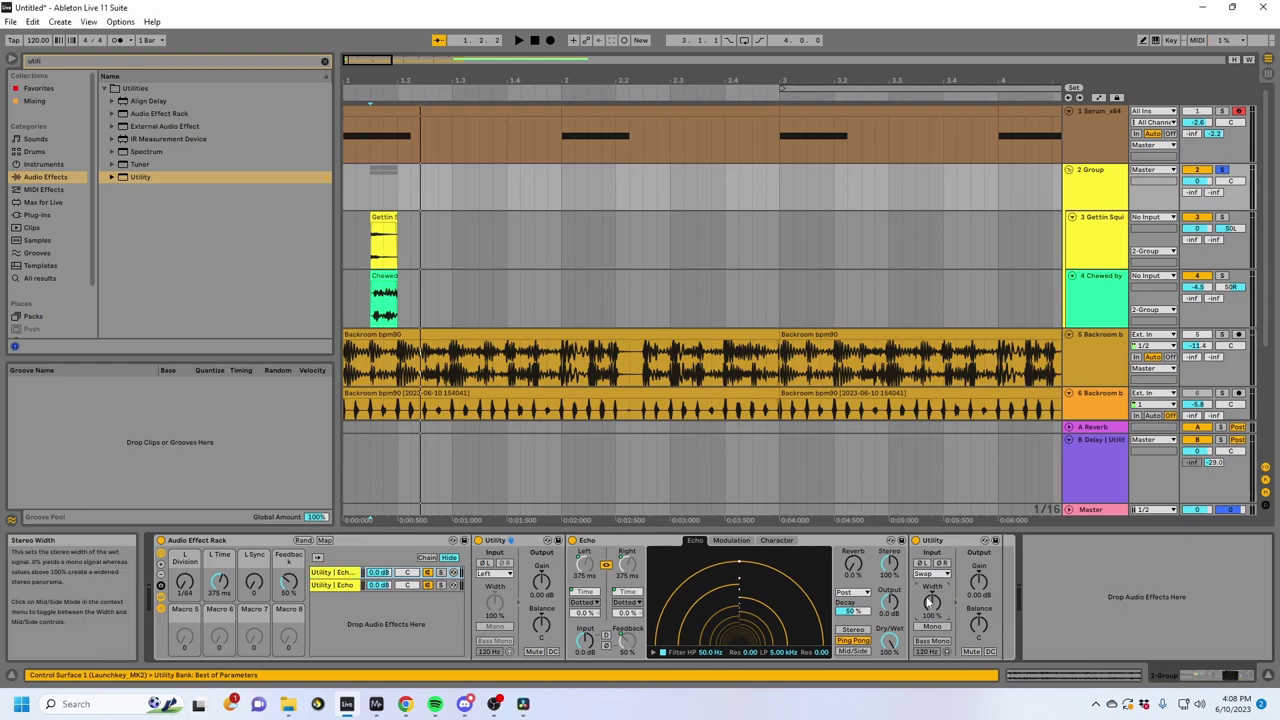
key("space")
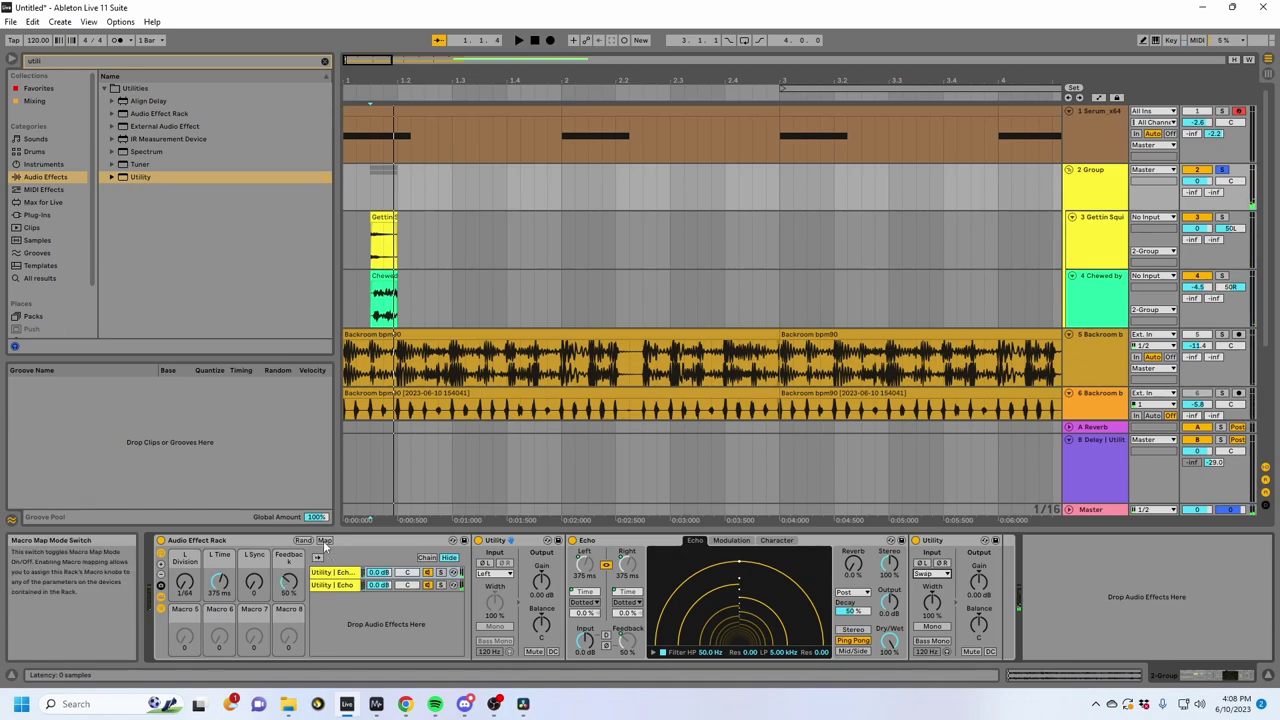
Step: Create an empty third chain in the rack and extend all three chains' zones across the full 0 to 127 range
right_click(344, 606)
left_click(367, 631)
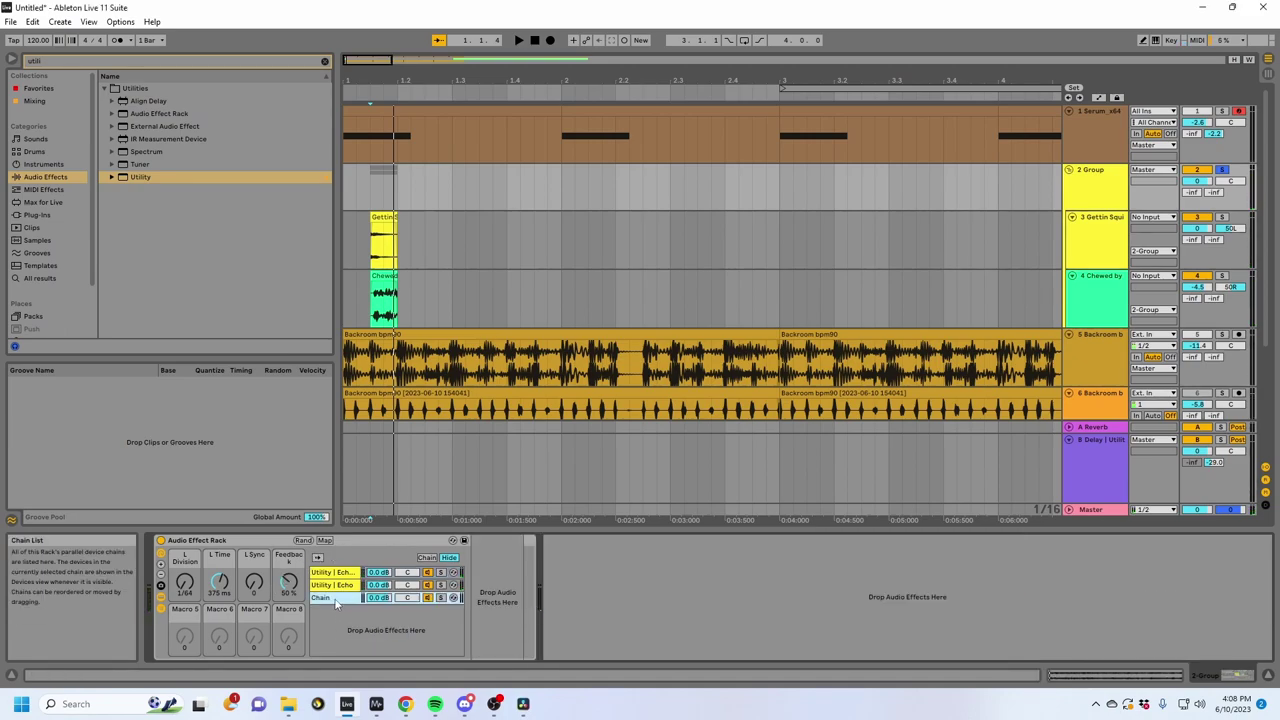
left_click(427, 557)
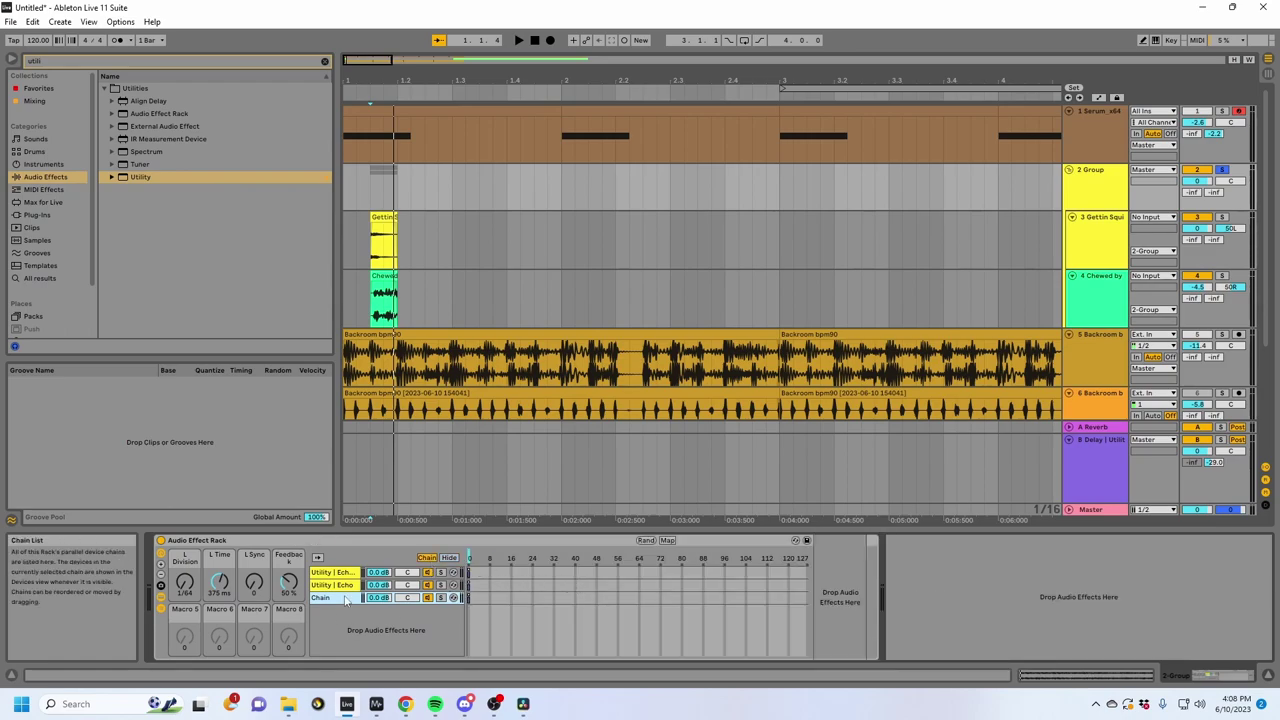
left_click_drag(470, 573, 825, 575)
left_click_drag(470, 586, 815, 587)
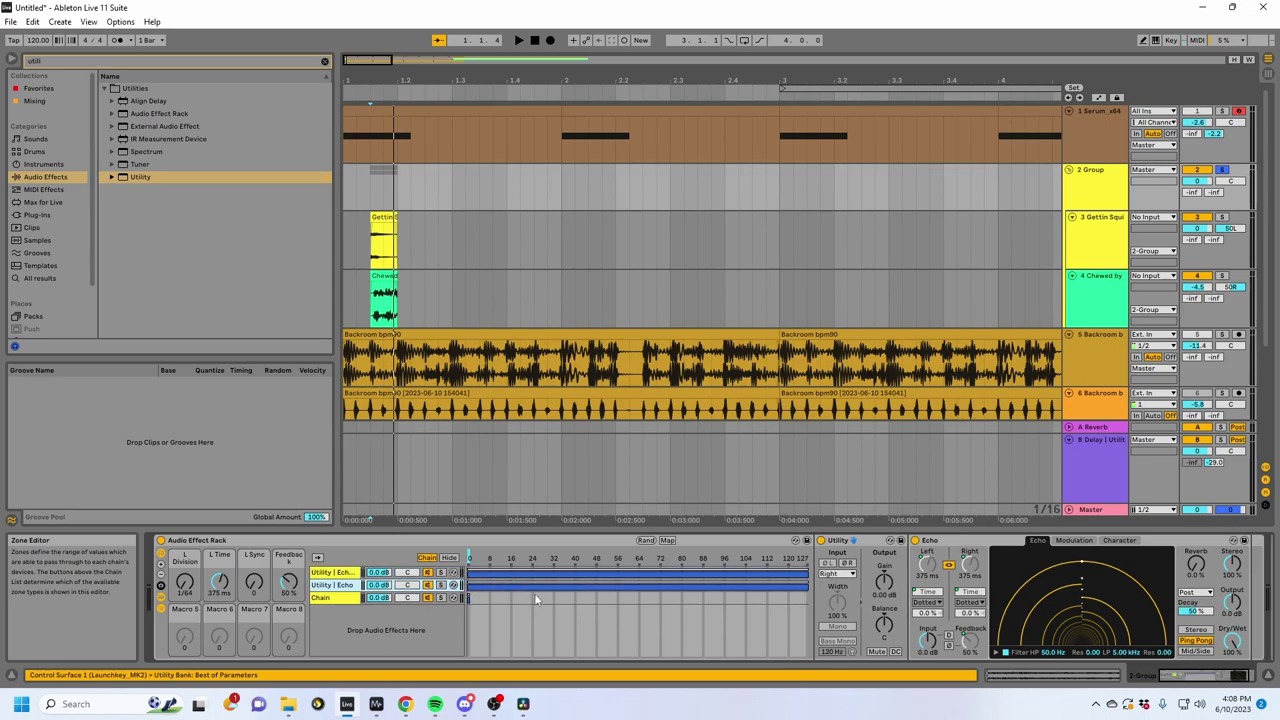
left_click(473, 598)
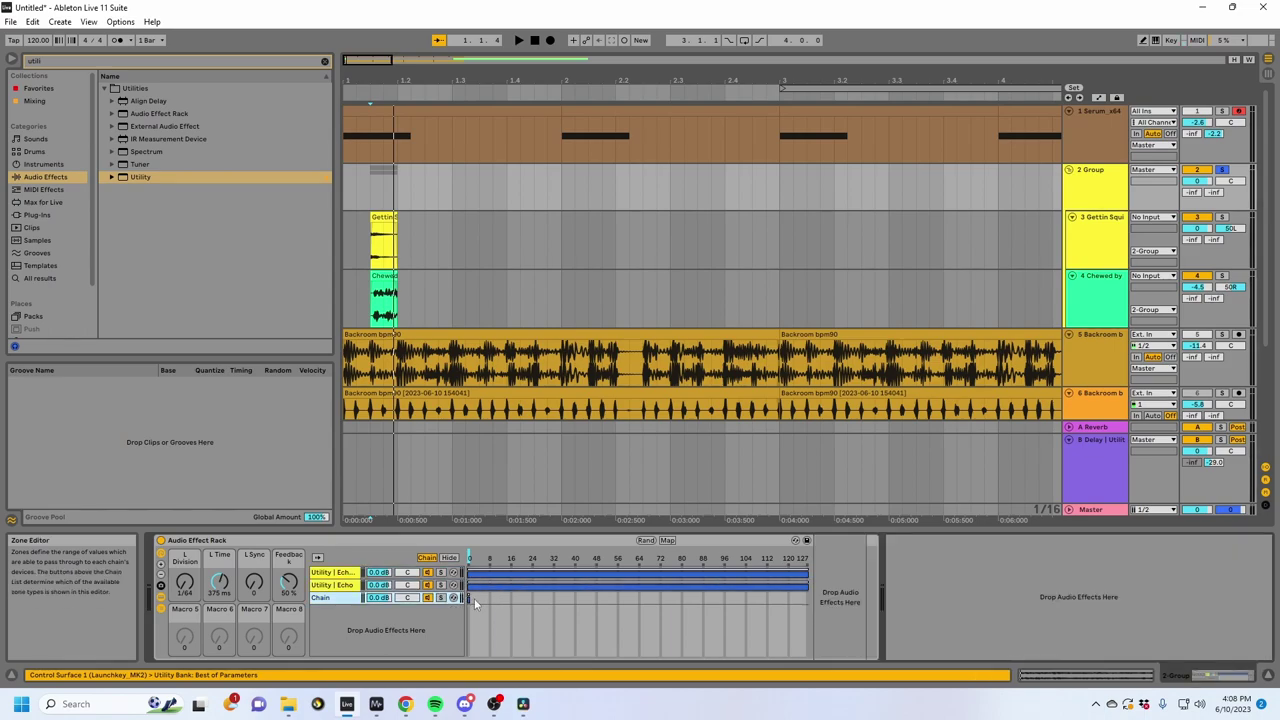
left_click_drag(470, 598, 849, 594)
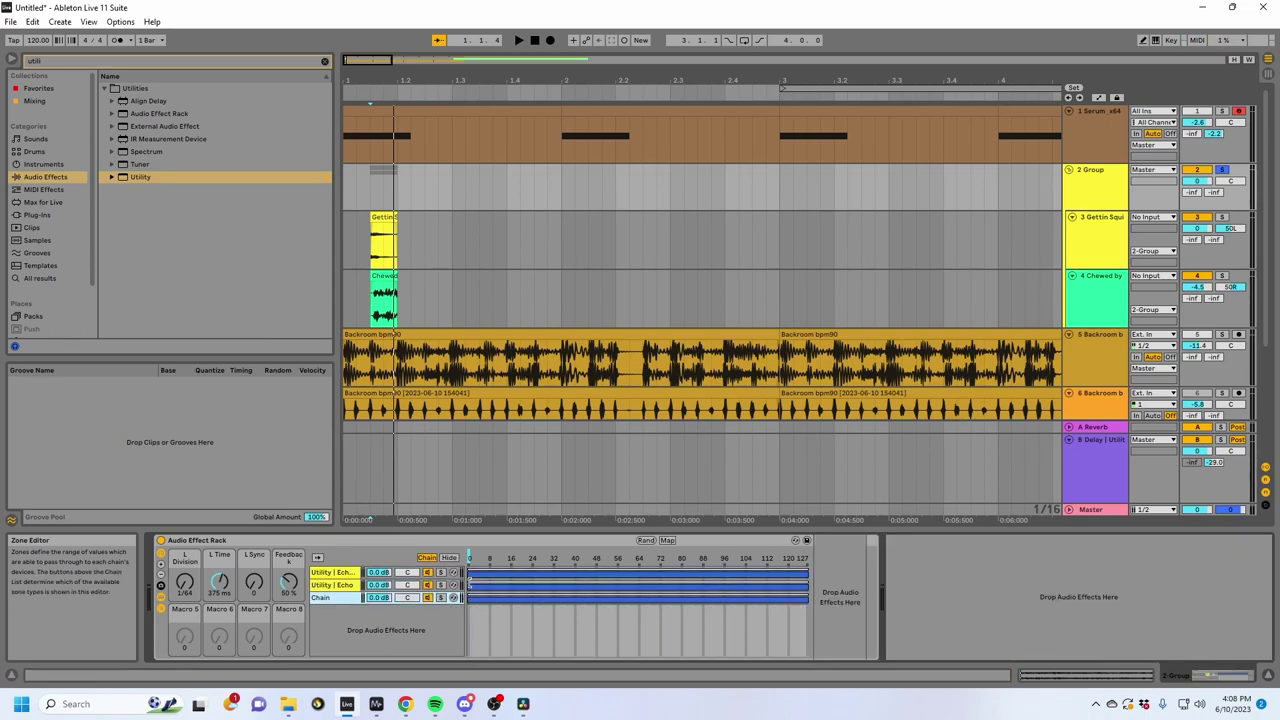
Step: Crossfade the two Echo chains against the empty chain across the zone range and map the chain selector to a macro named Dry/Wet
left_click_drag(471, 580, 812, 583)
left_click_drag(470, 571, 639, 583)
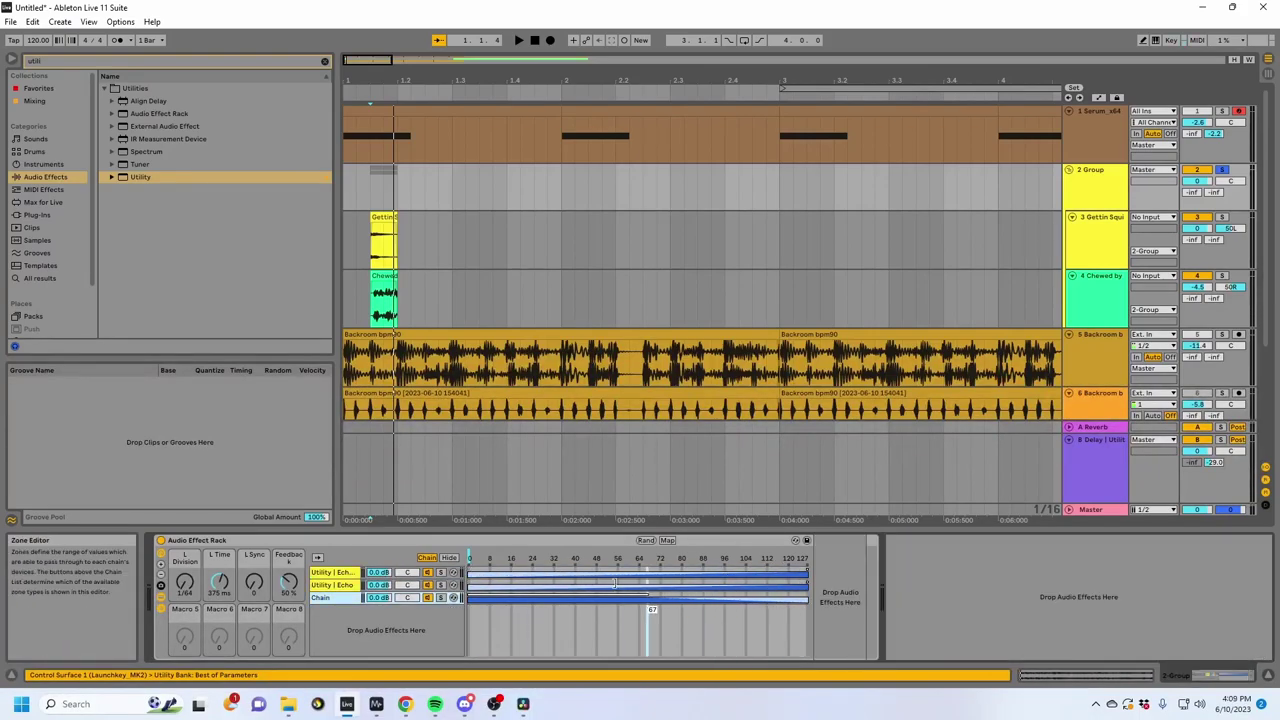
left_click(667, 540)
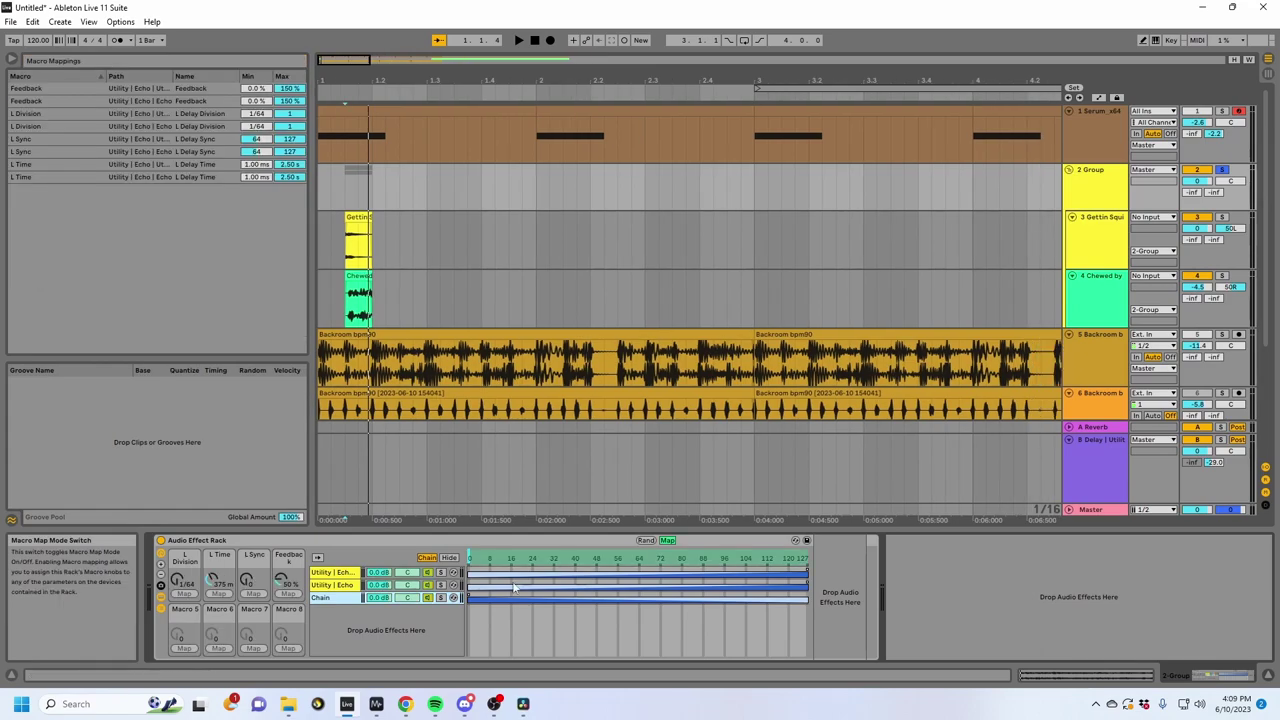
left_click(530, 558)
left_click(184, 648)
left_click(186, 618)
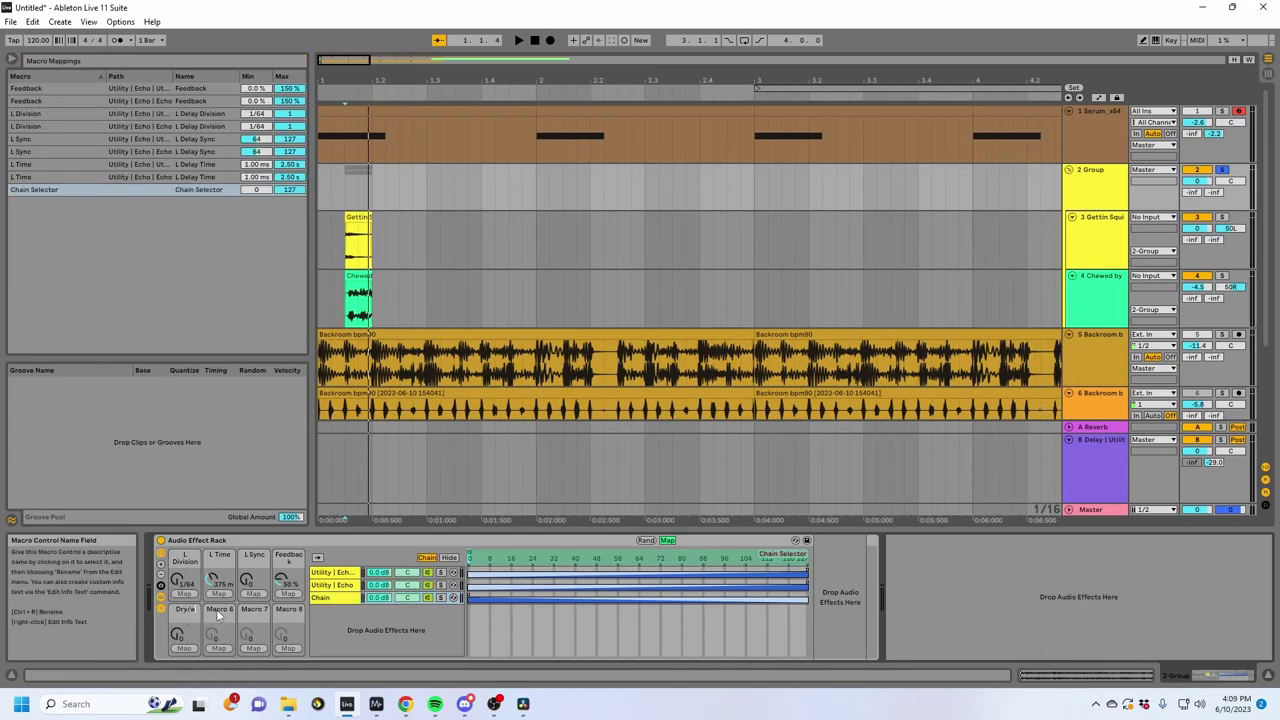
type("Dry/Wet")
key("Return")
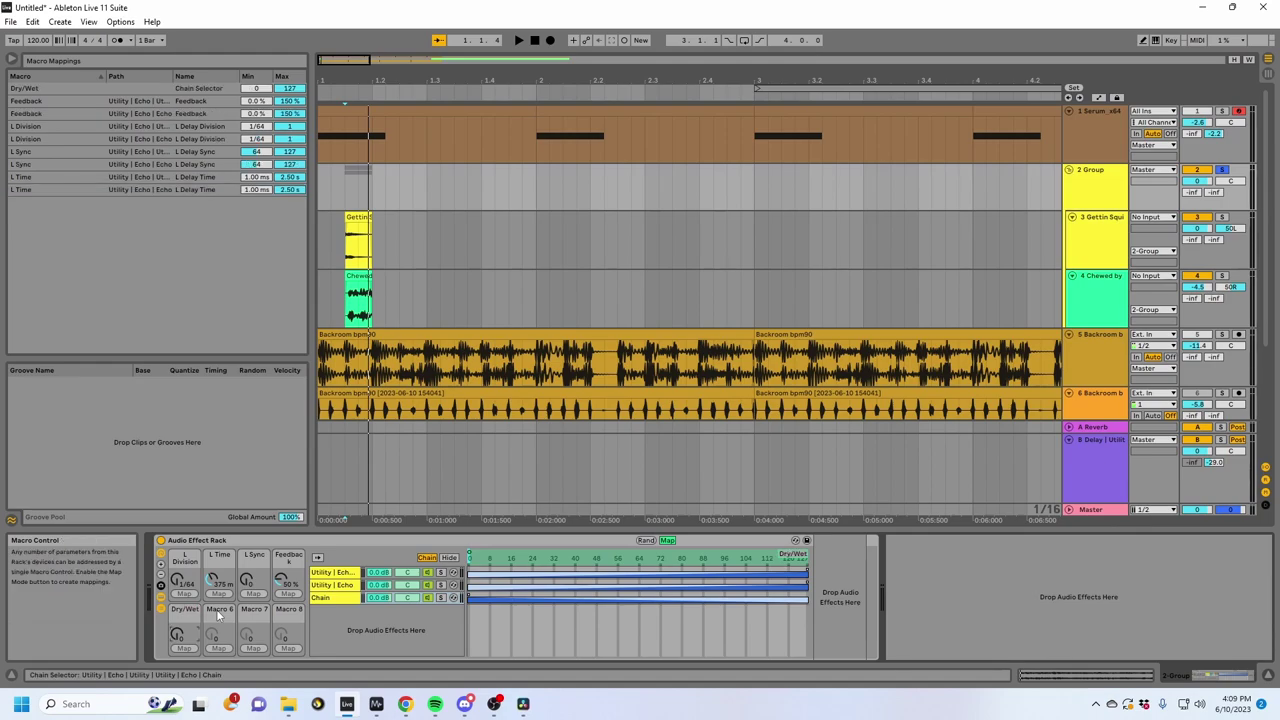
left_click(669, 541)
Step: Audition the rack while setting Dry/Wet to 68, L Sync to 127, L Division to 1/32 and Feedback to 85 %
key("space")
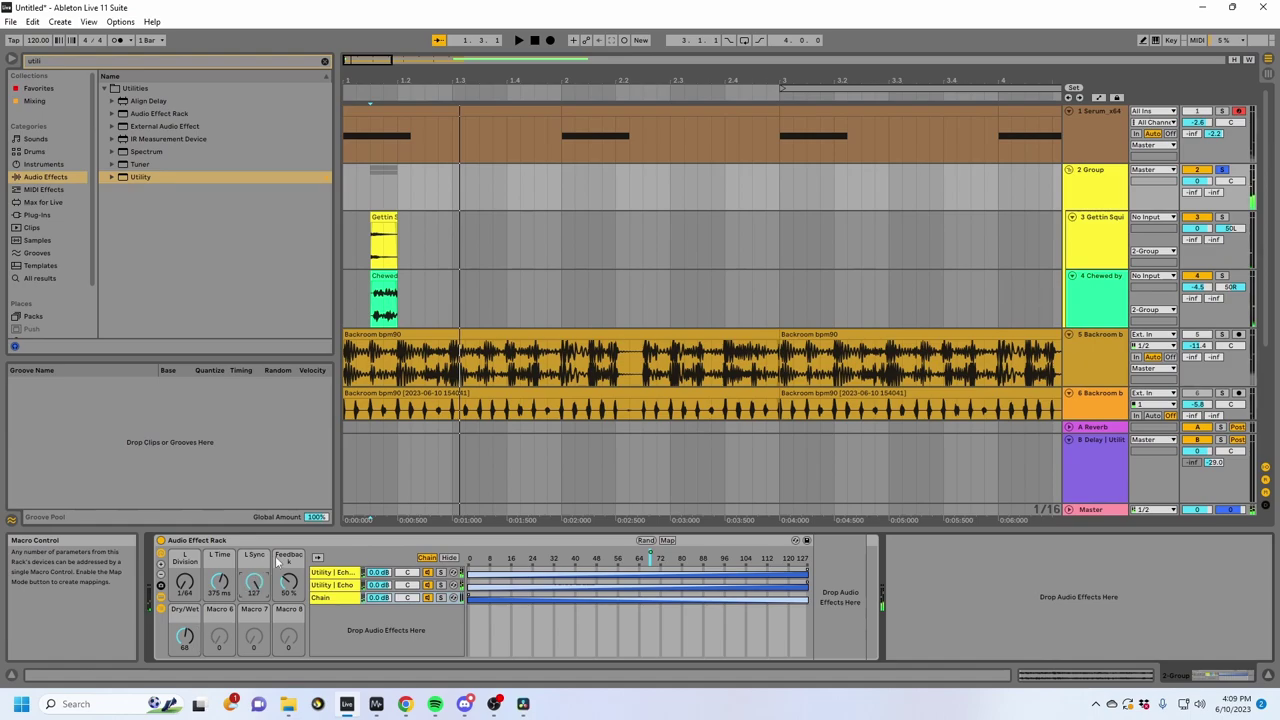
left_click(326, 584)
key("space")
key("space")
key("space")
left_click_drag(186, 584, 186, 574)
key("space")
key("space")
key("space")
key("space")
left_click_drag(284, 588, 284, 558)
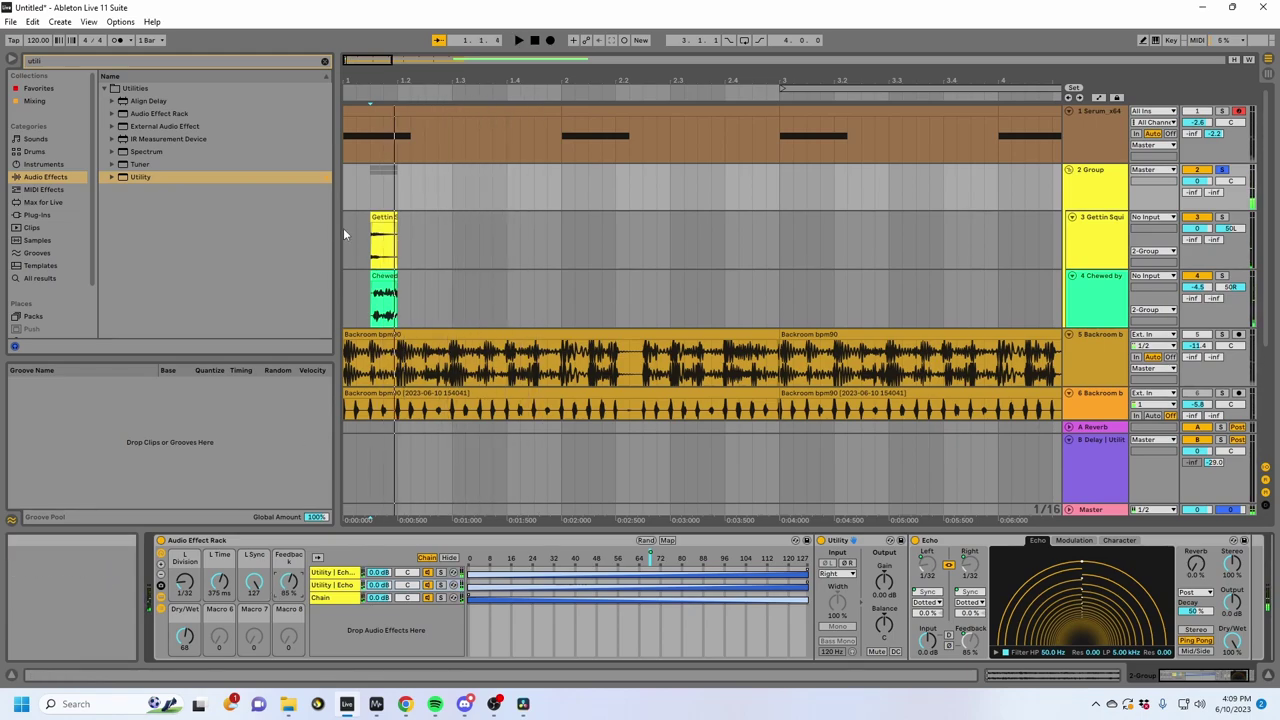
Step: Place the delay rack after the Utility at the end of the Serum_x64 track's device chain and rename it Swap Delay
left_click(363, 199)
left_click(354, 131)
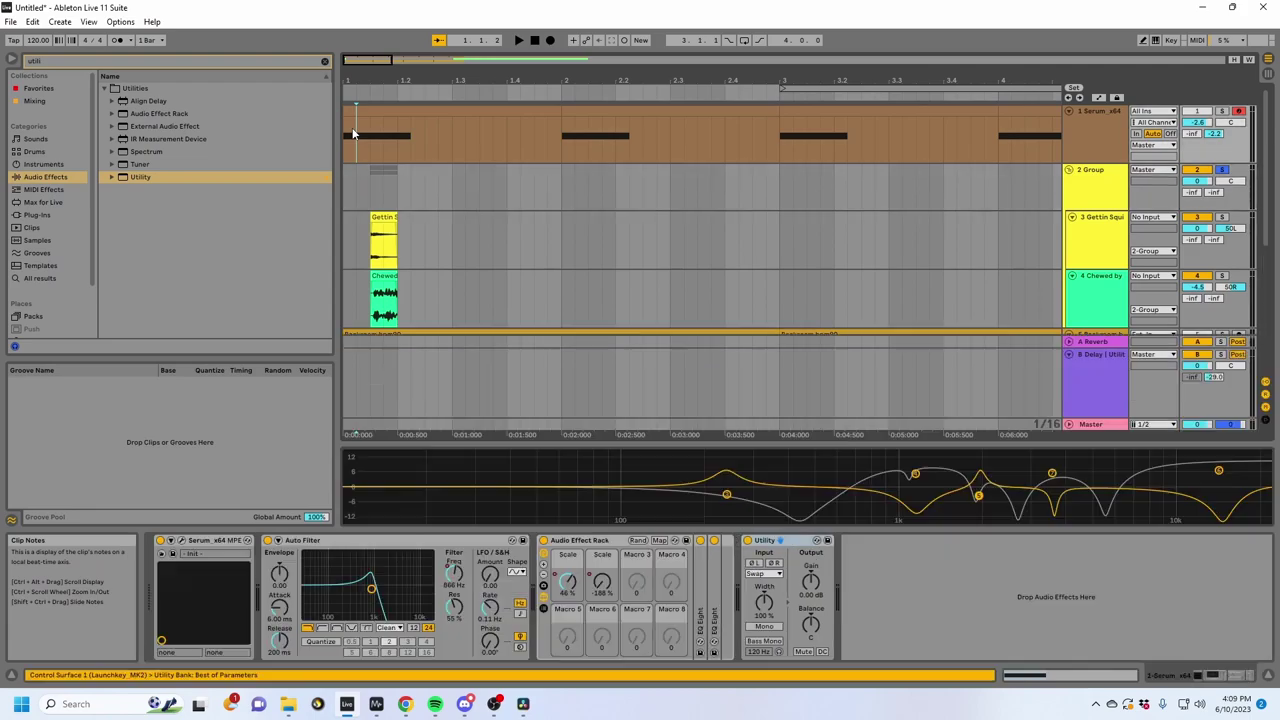
left_click(359, 192)
left_click(377, 127)
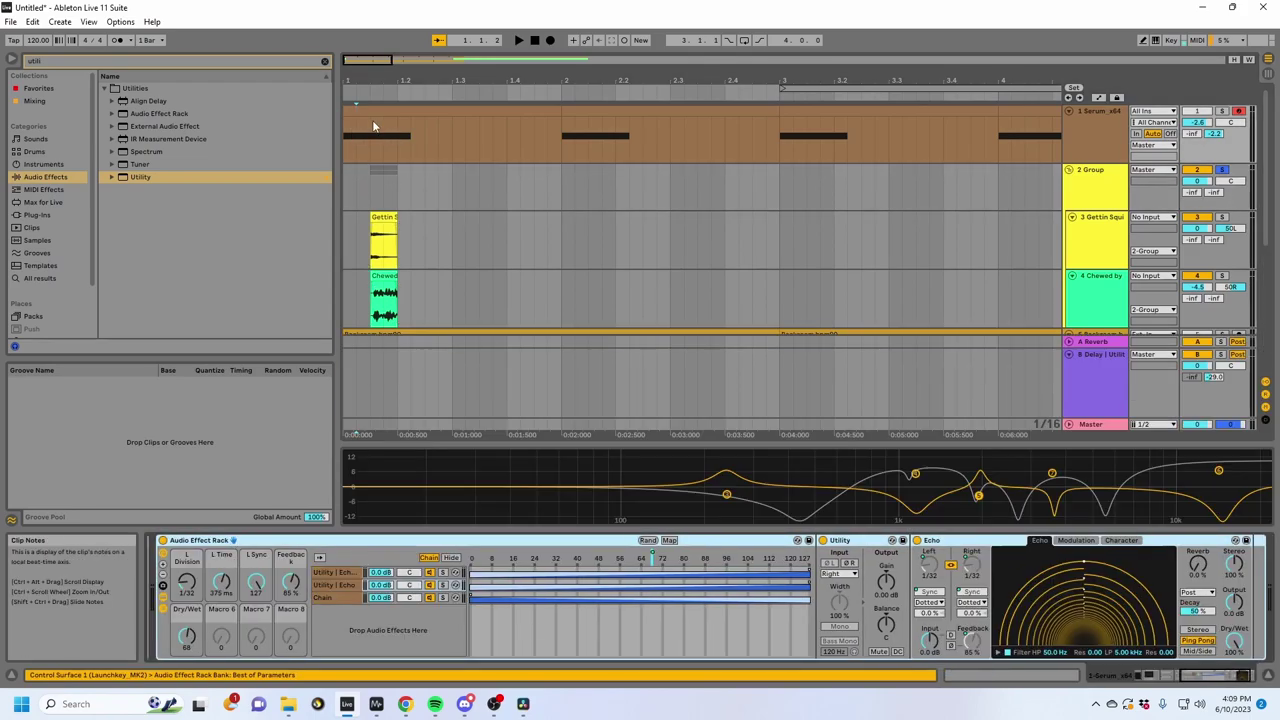
left_click(373, 111)
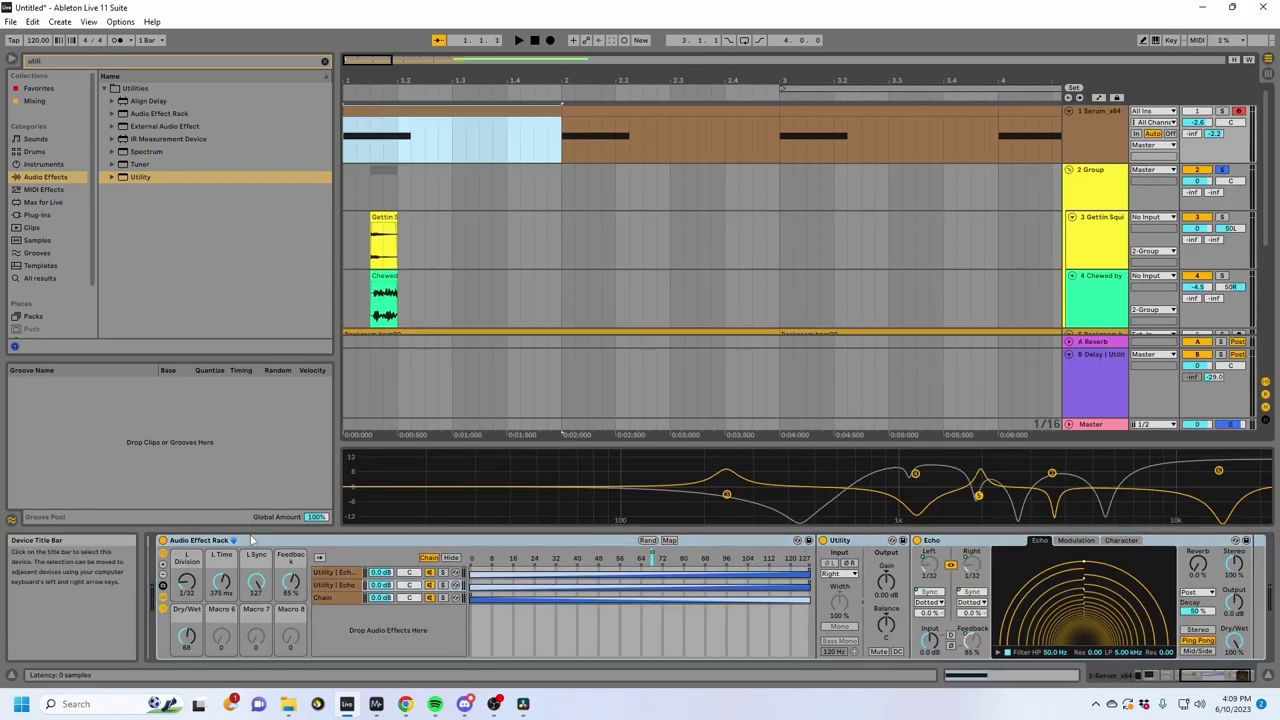
left_click(307, 539)
key("Left")
key("Left")
double_click(377, 540)
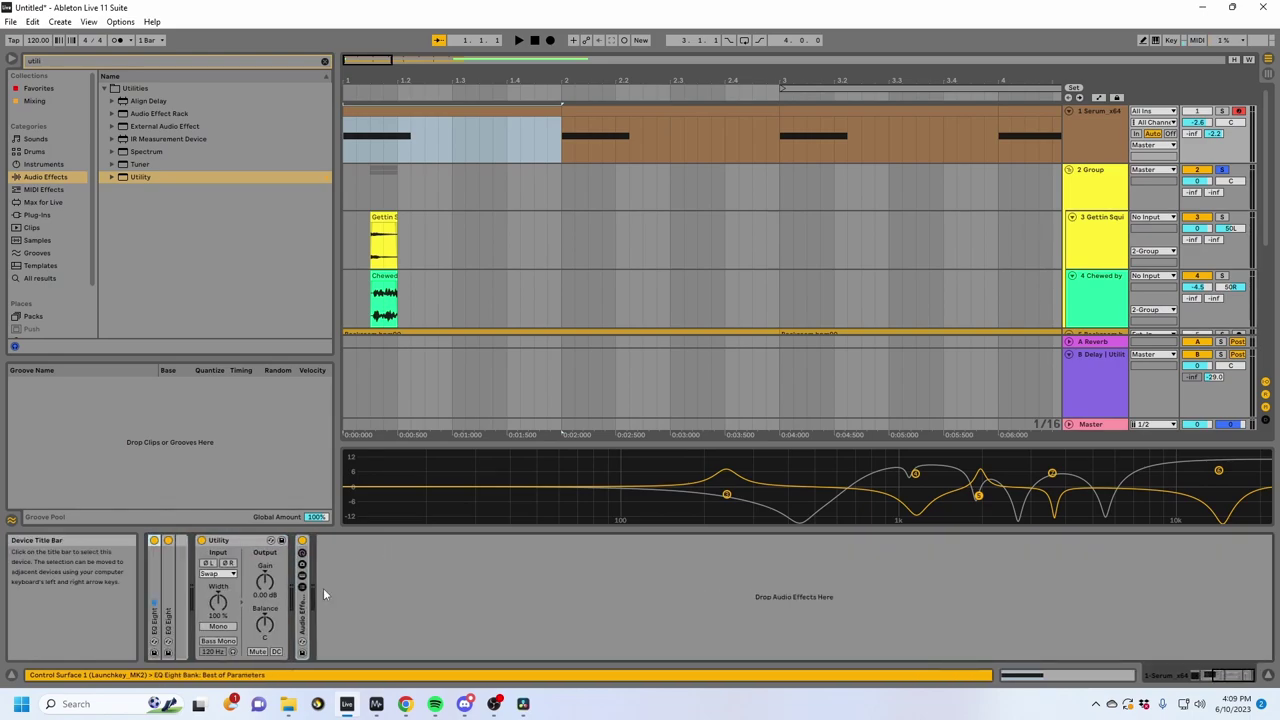
double_click(736, 560)
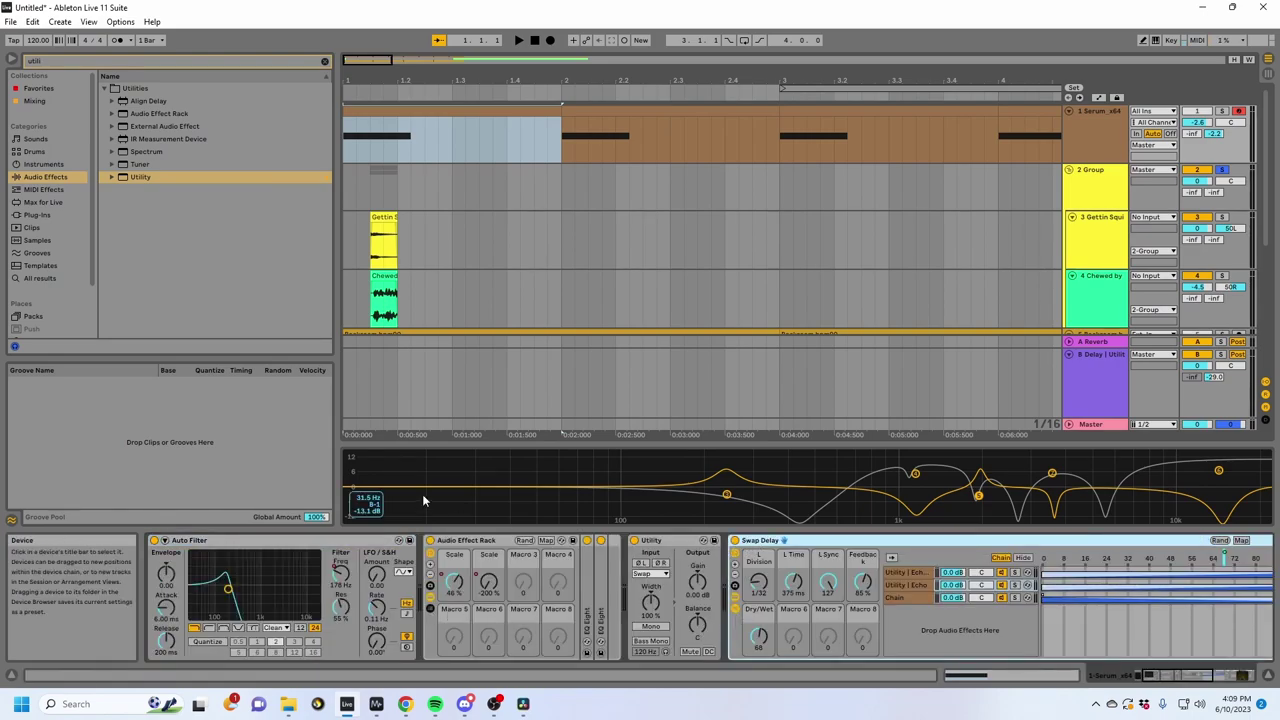
Step: Play the soloed Serum_x64 track while setting Swap Delay's L Division to 1/8, Feedback to 35 % and Dry/Wet to 127
left_click_drag(758, 582, 758, 574)
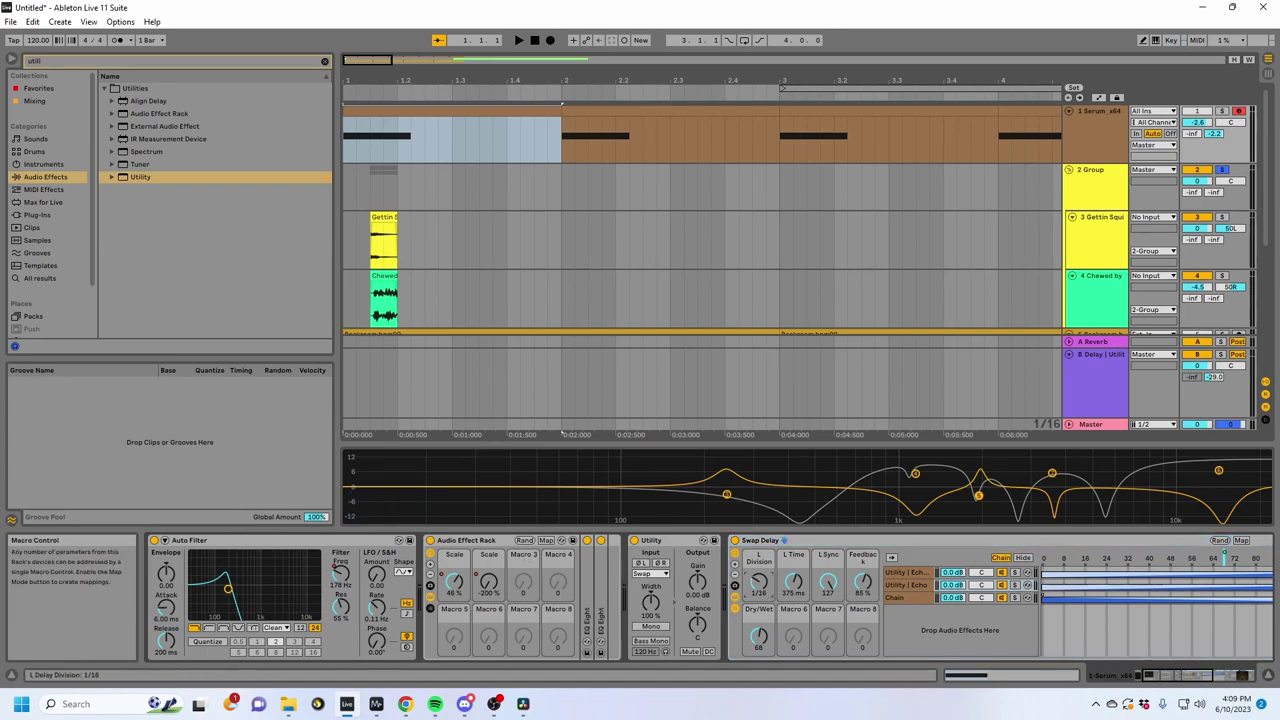
key("space")
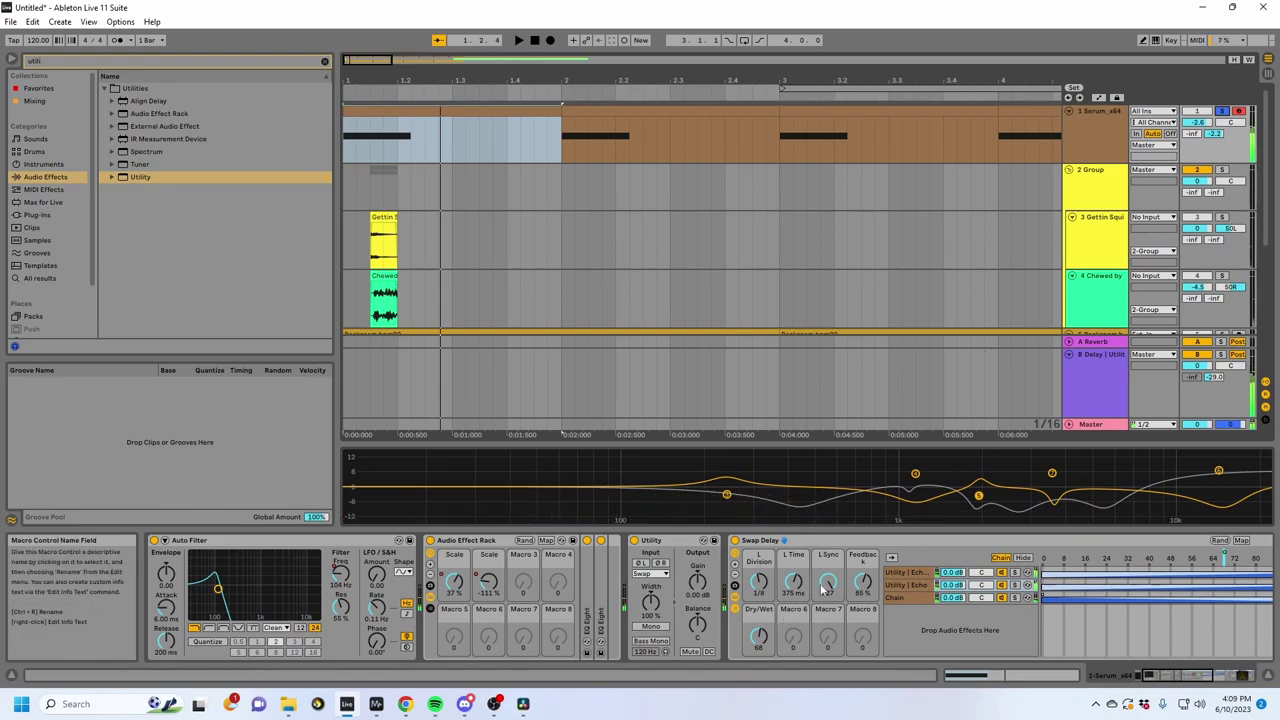
left_click(866, 584)
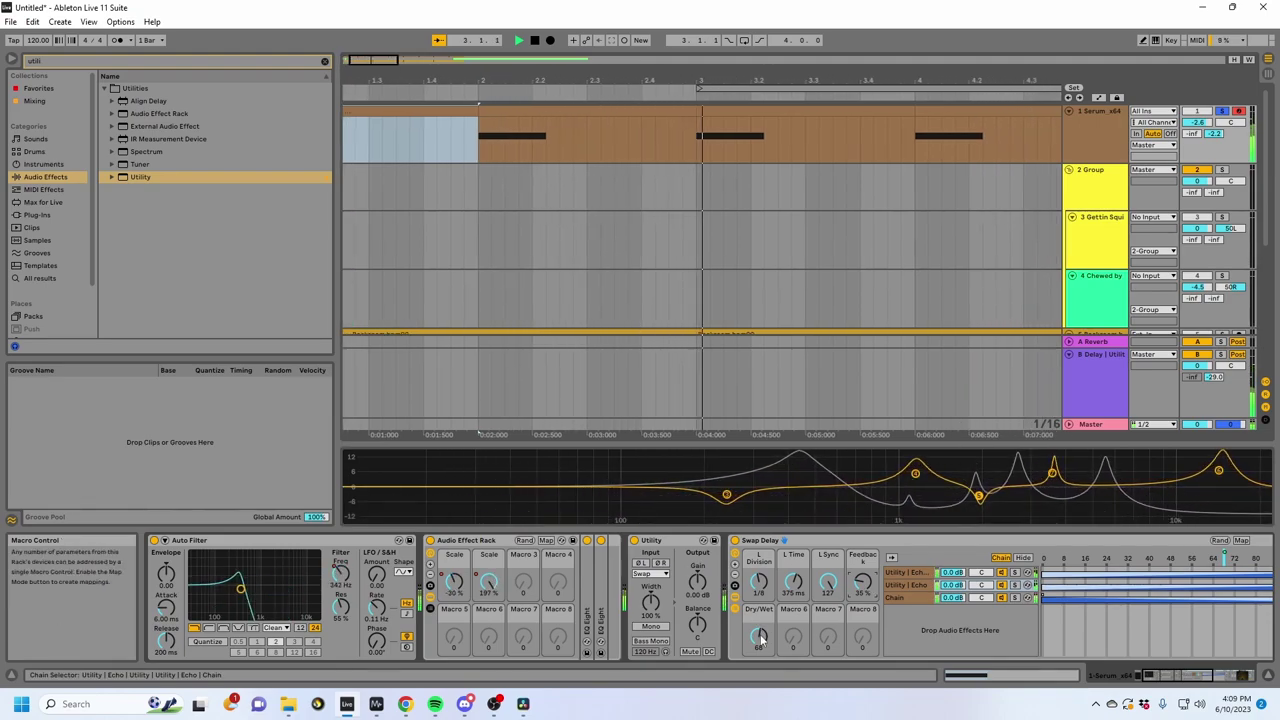
left_click_drag(761, 640, 829, 710)
Step: Set the Swap Delay macros to L Sync 0, Feedback 71 % and L Time 256 ms while auditioning
key("space")
key("space")
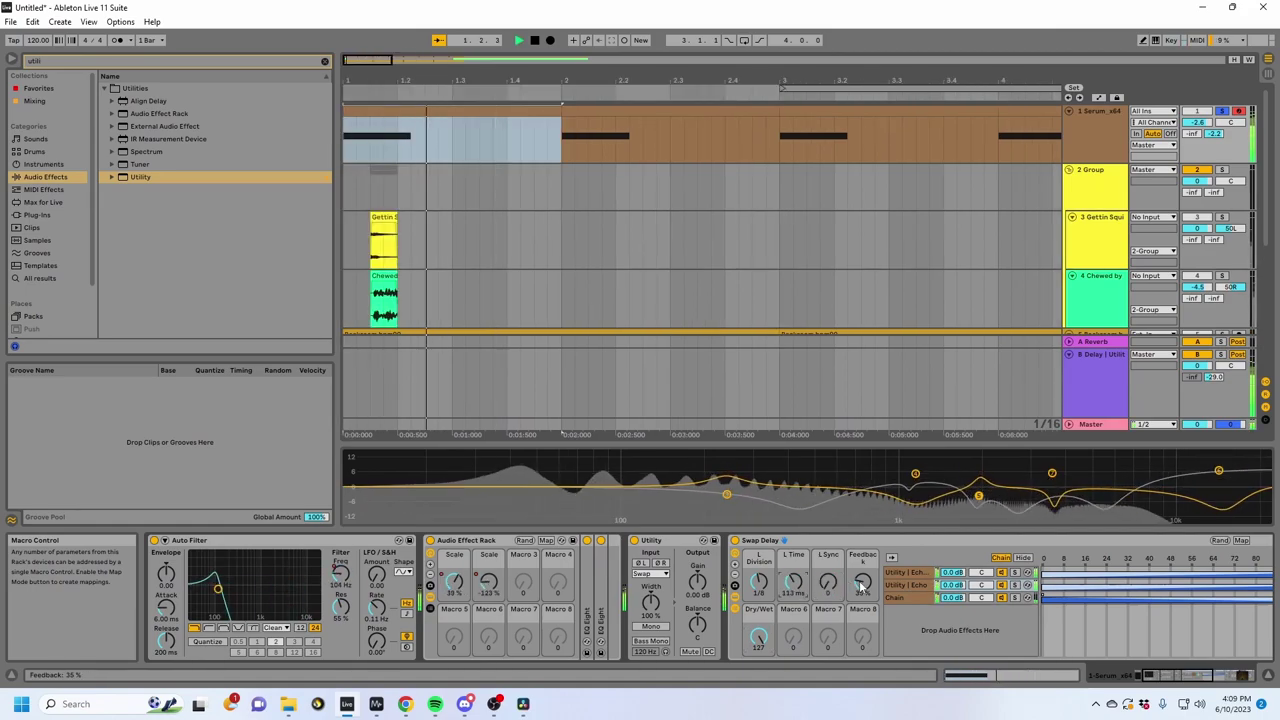
left_click_drag(862, 584, 862, 550)
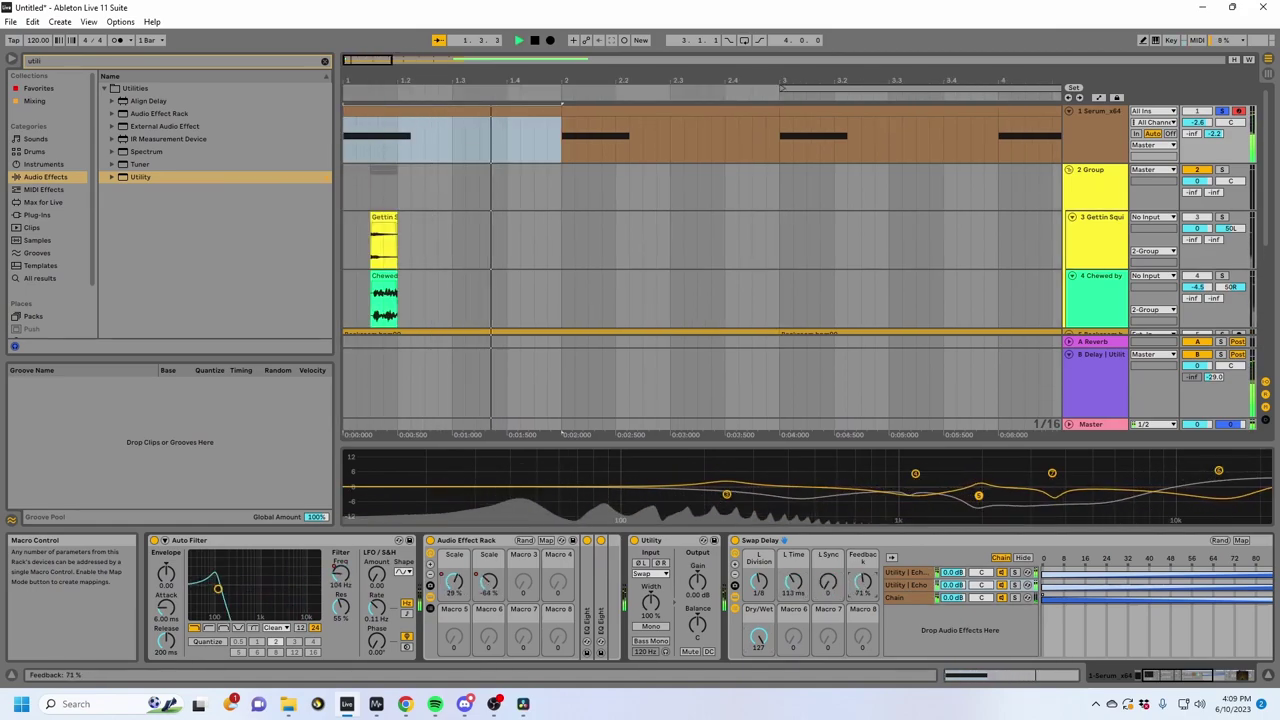
mouse_move(793, 582)
left_mouse_down()
mouse_move(793, 545)
mouse_move(793, 592)
left_mouse_up()
key("space")
Step: Move the Swap Delay rack onto return track B and show its device chain
left_click_drag(760, 541, 1102, 389)
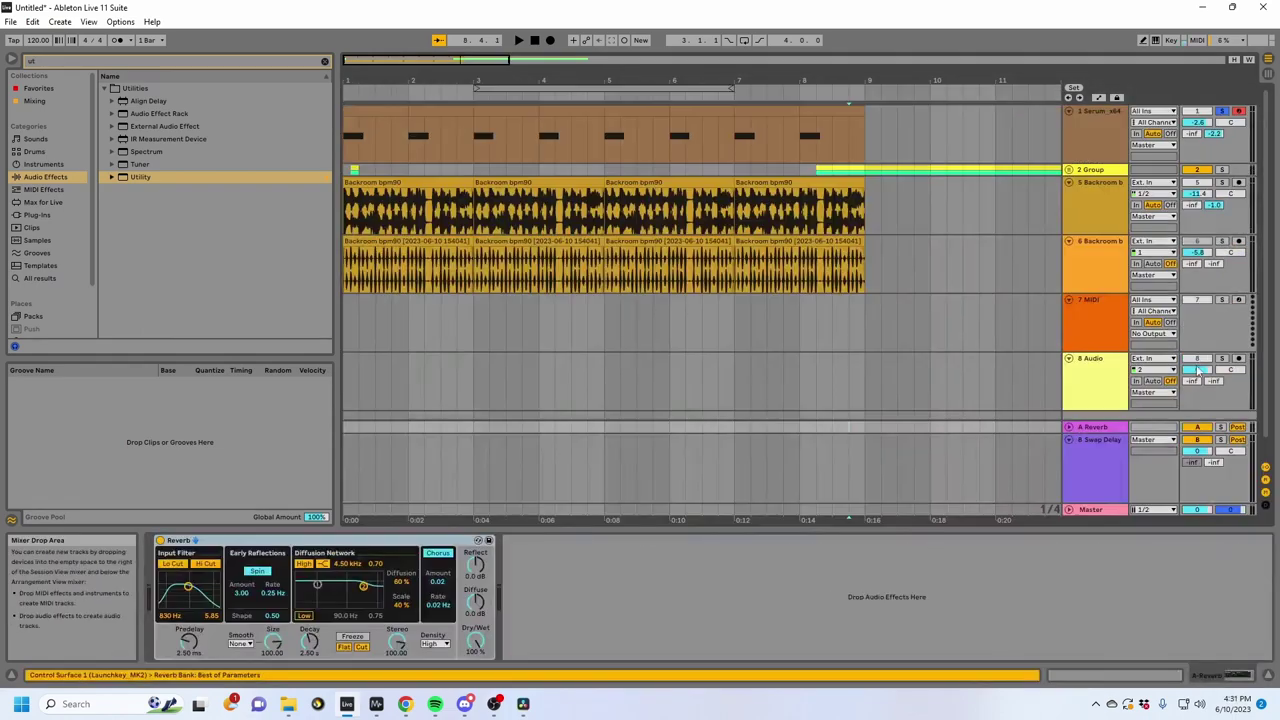
left_click(892, 175)
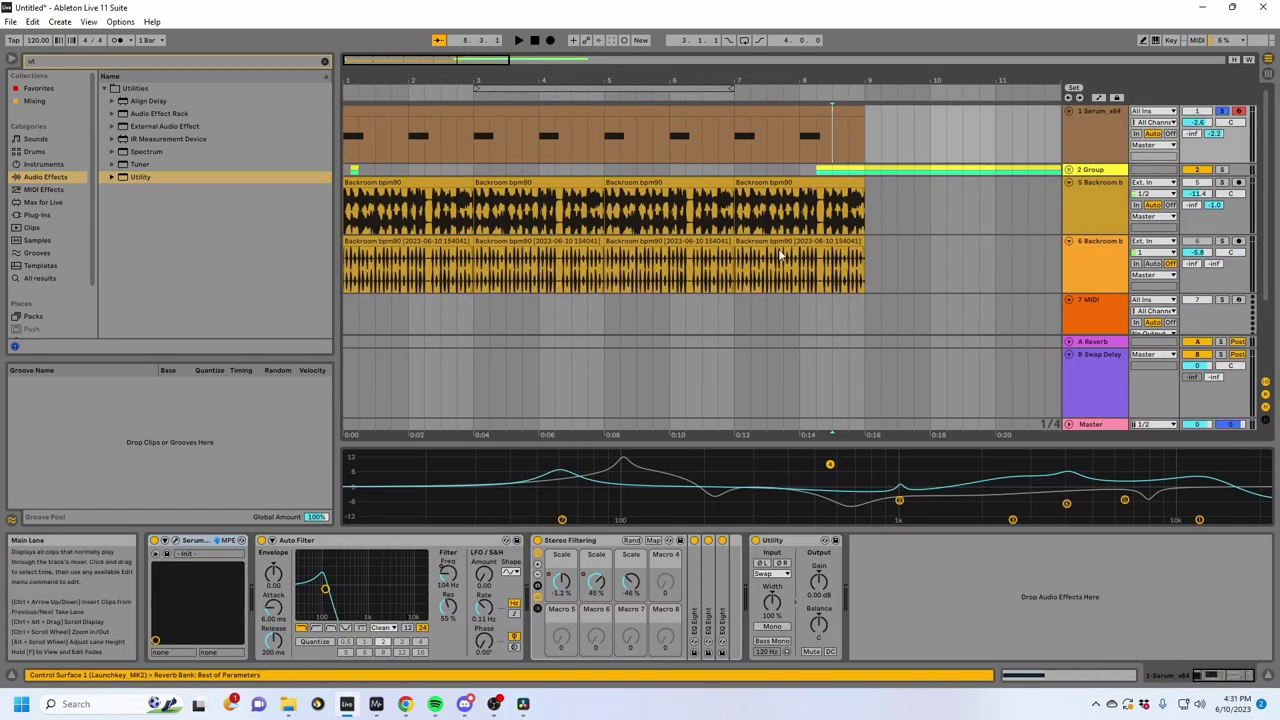
left_click(637, 373)
left_click(1088, 463)
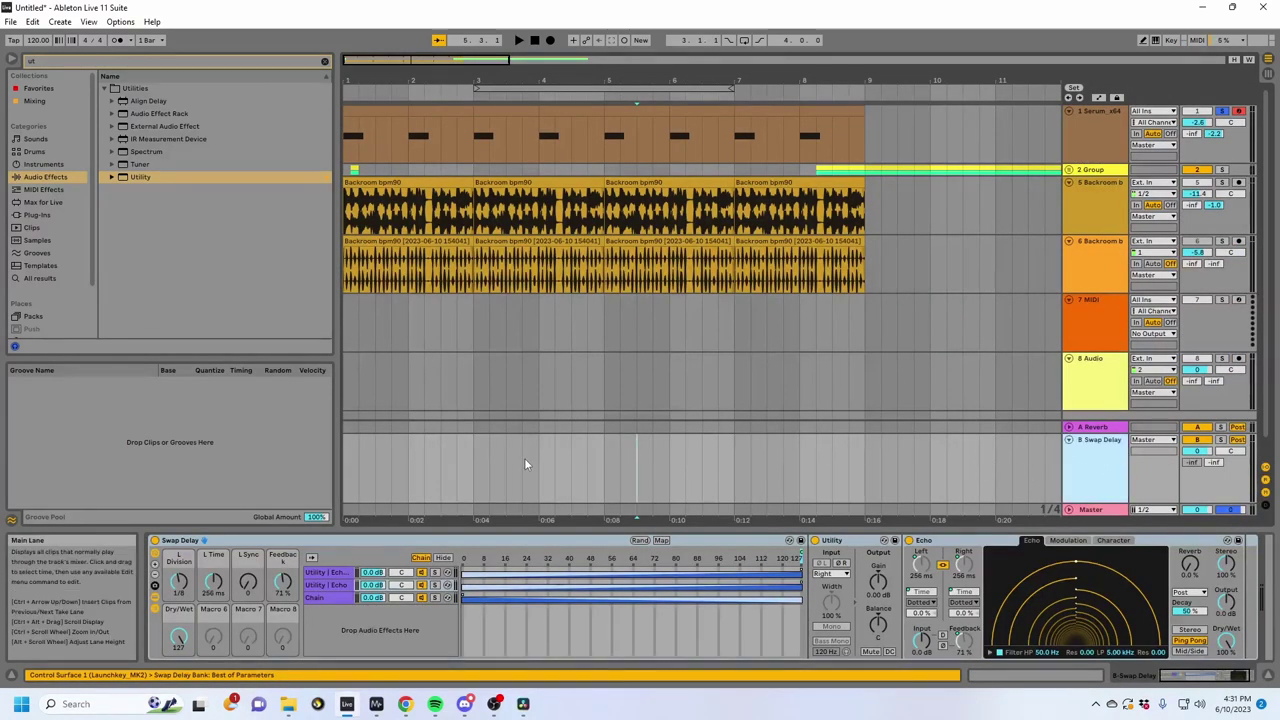
left_click(156, 597)
left_click(156, 597)
left_click(156, 608)
Step: Audition from the start with both Backroom tracks soloed, panning the Serum_x64 track to 34R and track 6 to 27L
left_click(370, 241)
key("space")
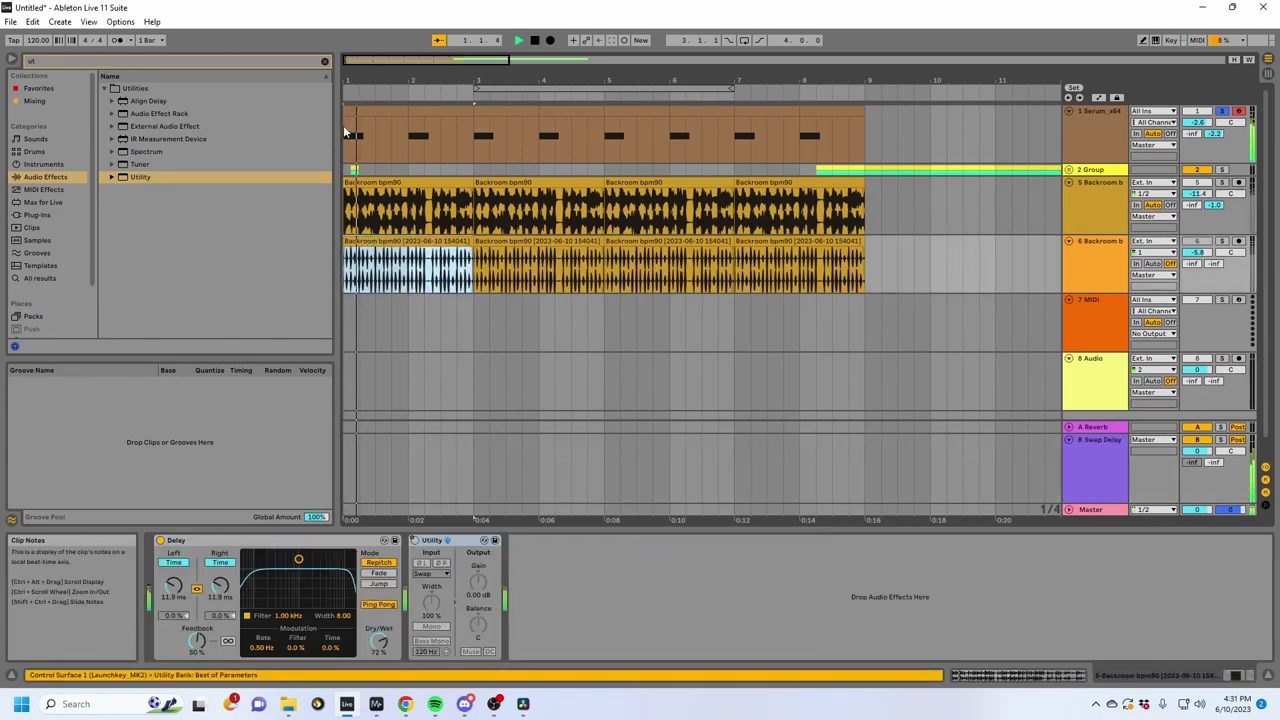
left_click(353, 110)
key("space")
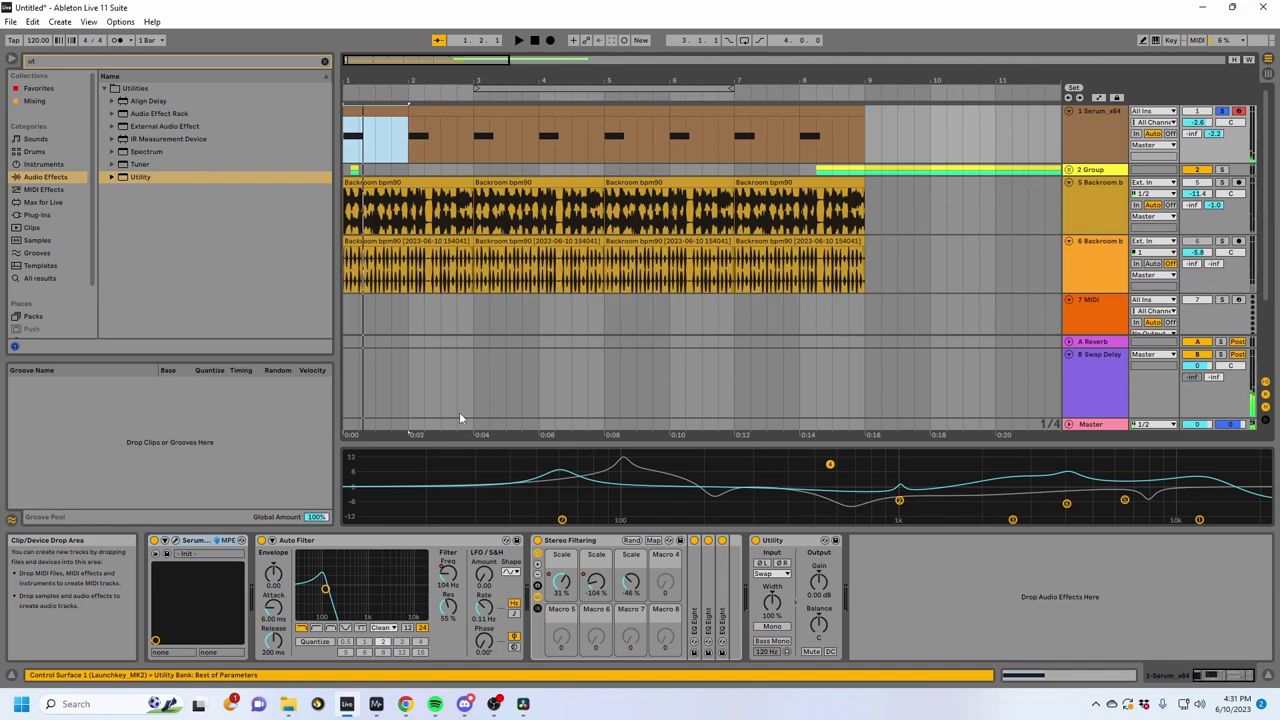
left_click_drag(1230, 122, 1230, 135)
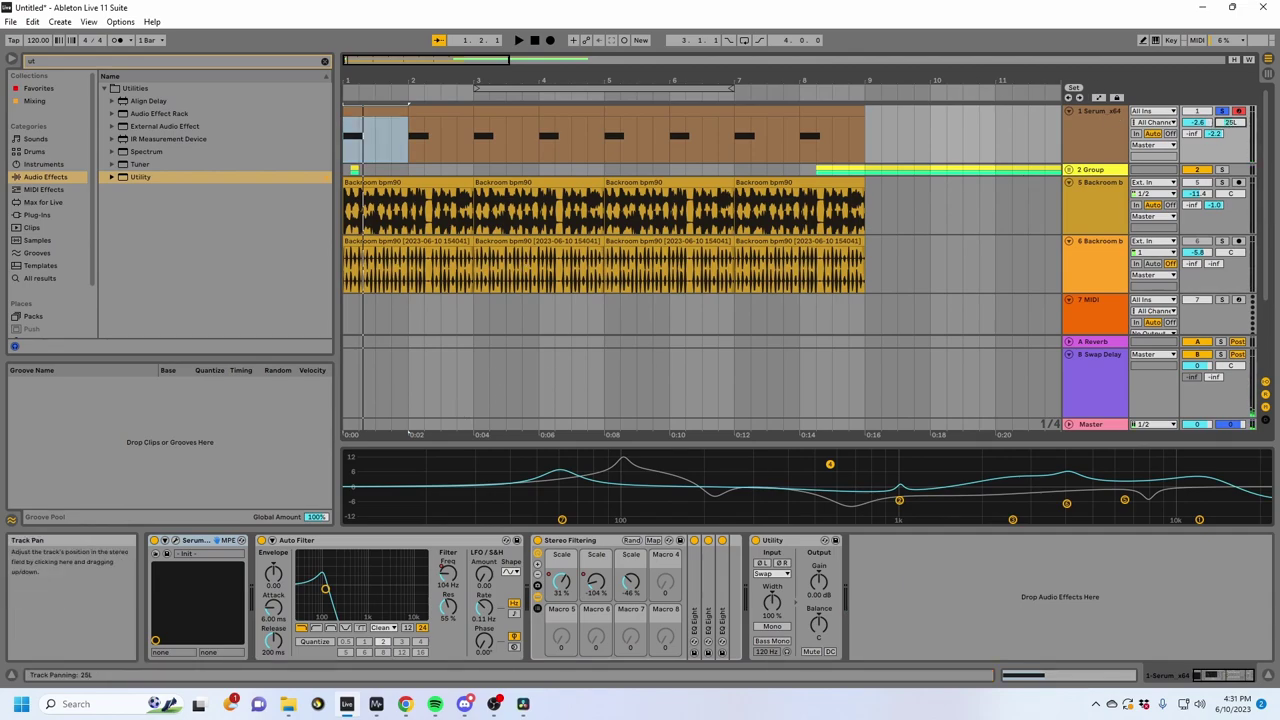
key("space")
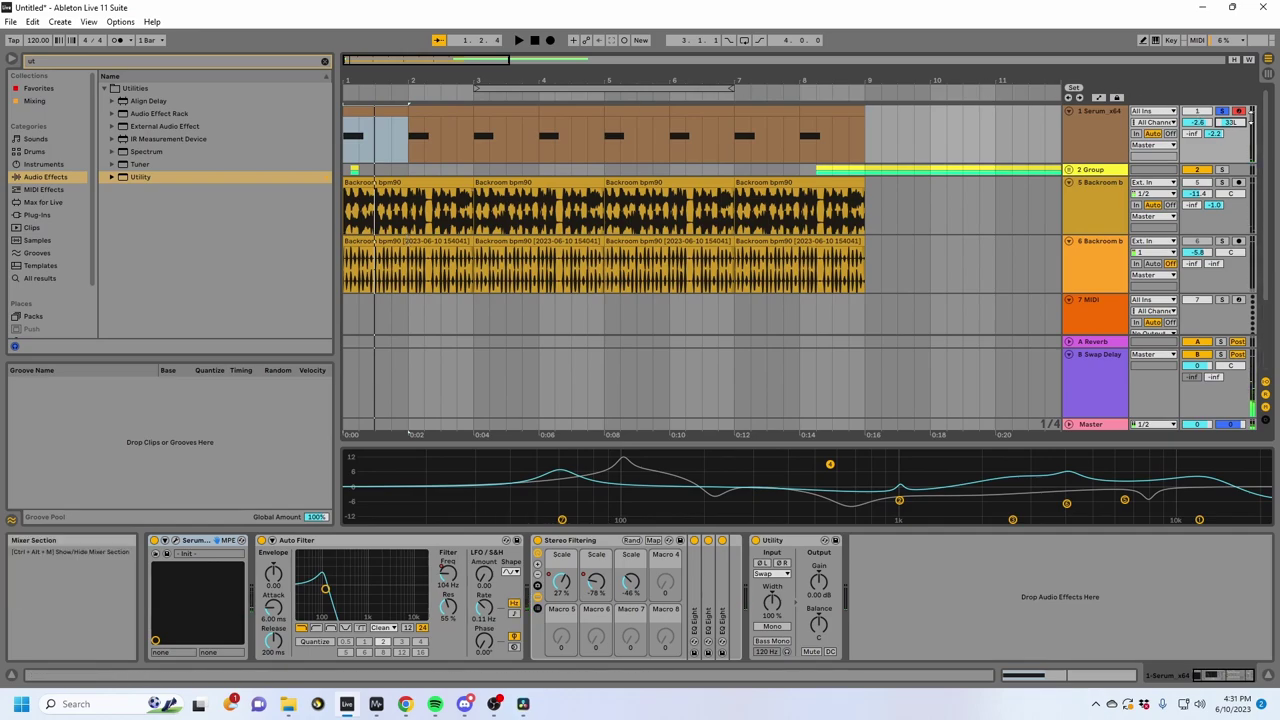
left_click_drag(1242, 122, 1243, 125)
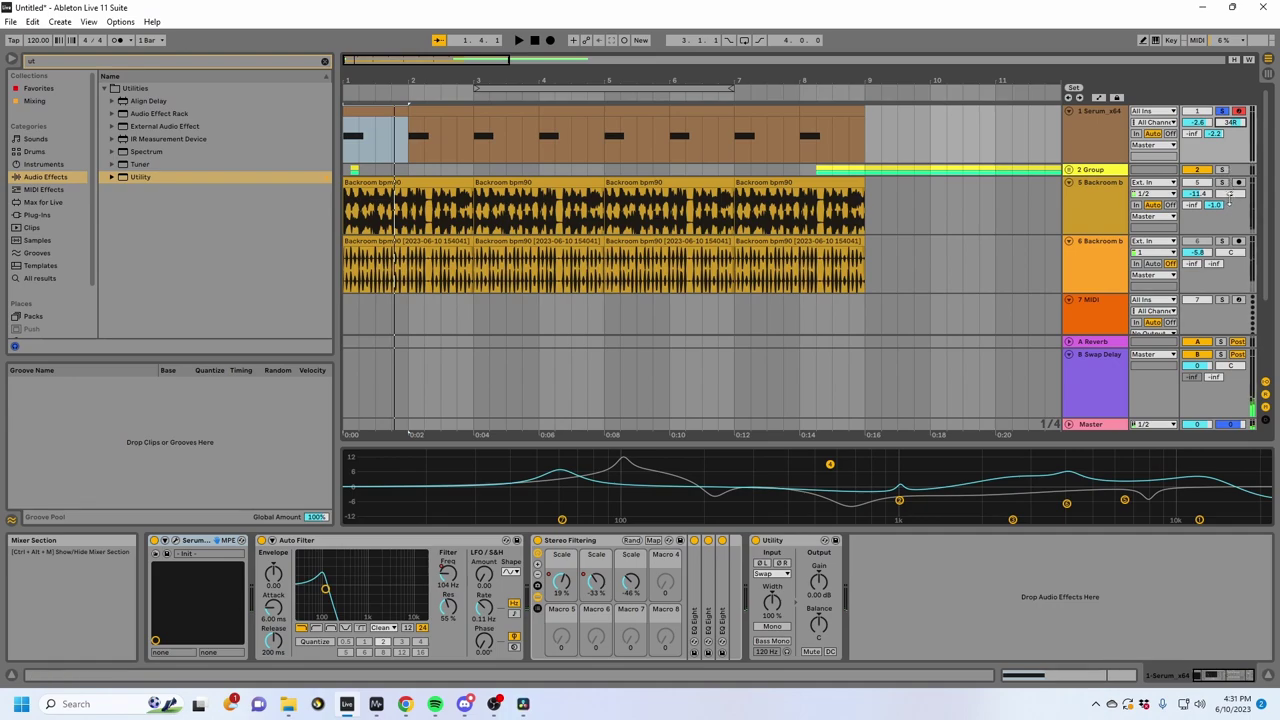
key("space")
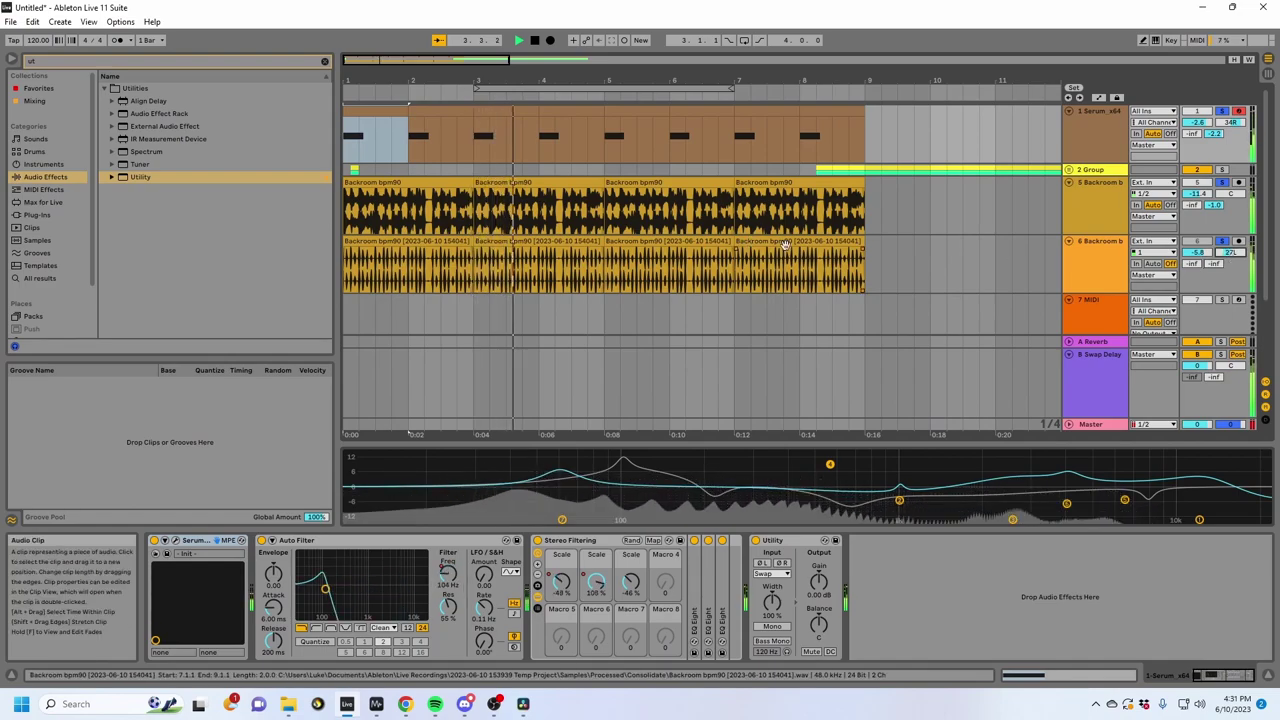
left_click_drag(1211, 266, 1211, 258)
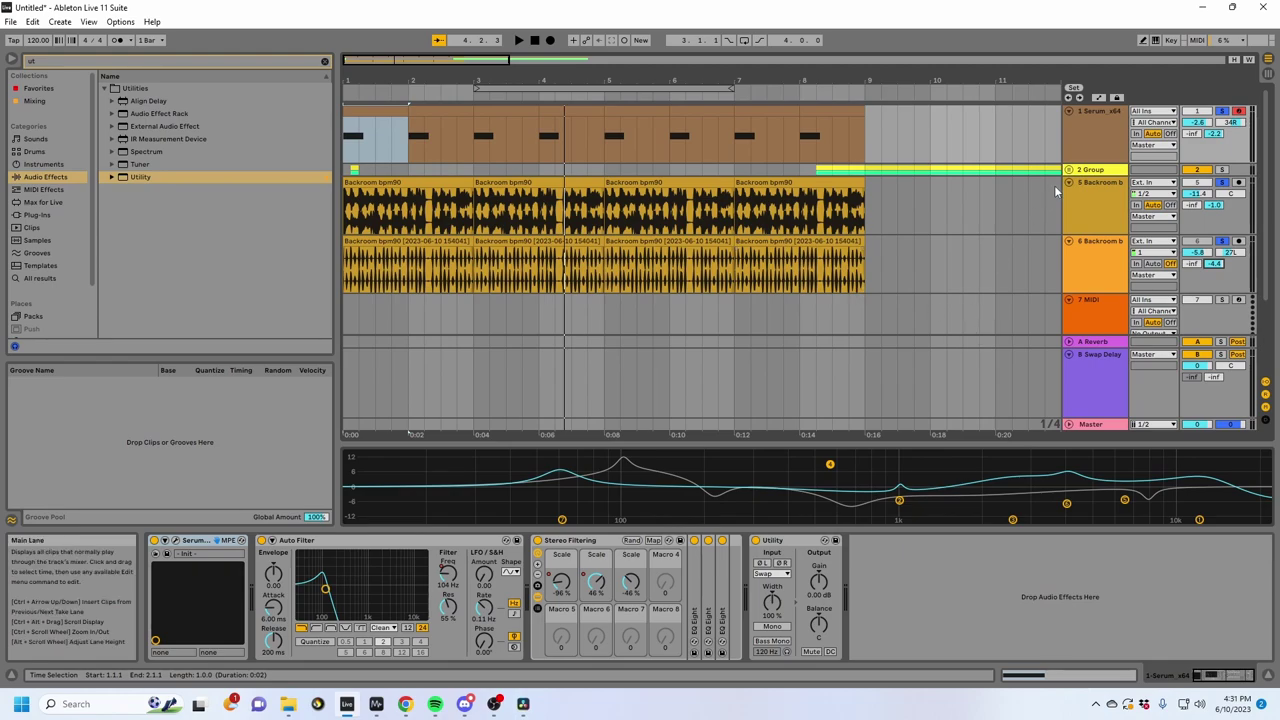
Step: Search the browser for "eq 8" and insert an EQ Eight before the Swap Delay rack on return track B
left_click(1085, 208)
left_click(1088, 255)
left_click(1092, 458)
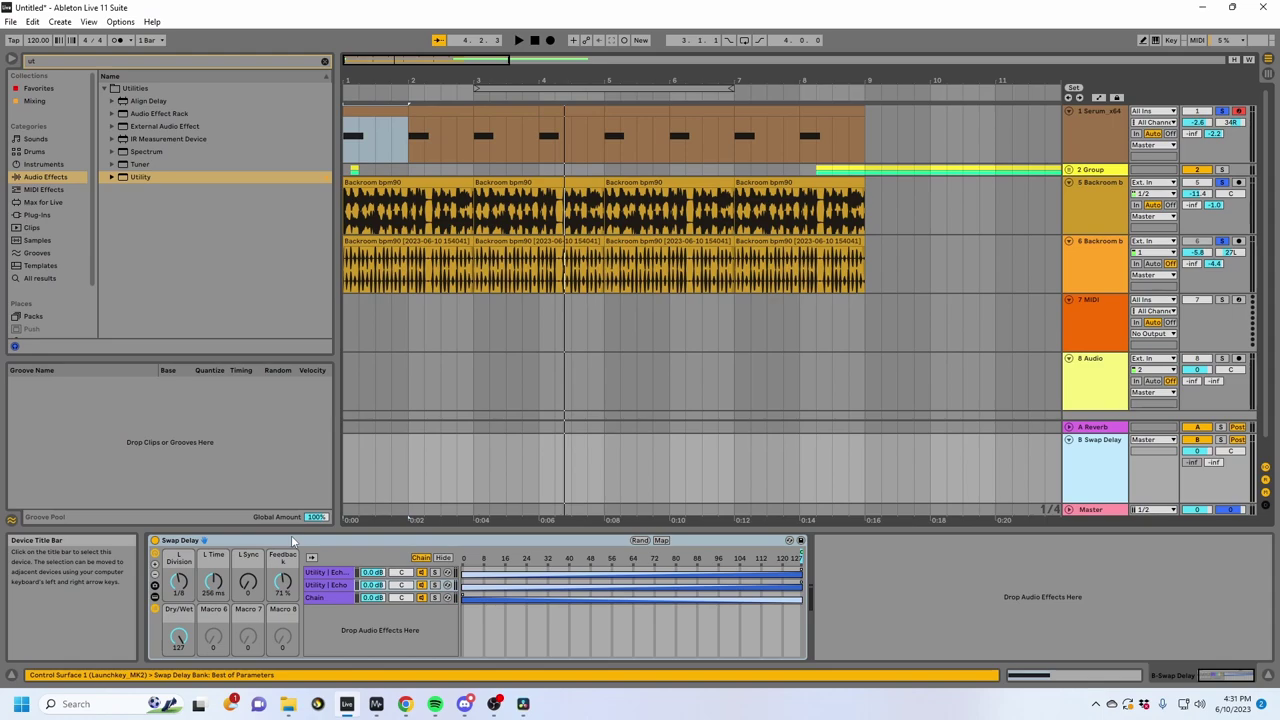
left_click(291, 538)
left_click_drag(292, 538, 239, 368)
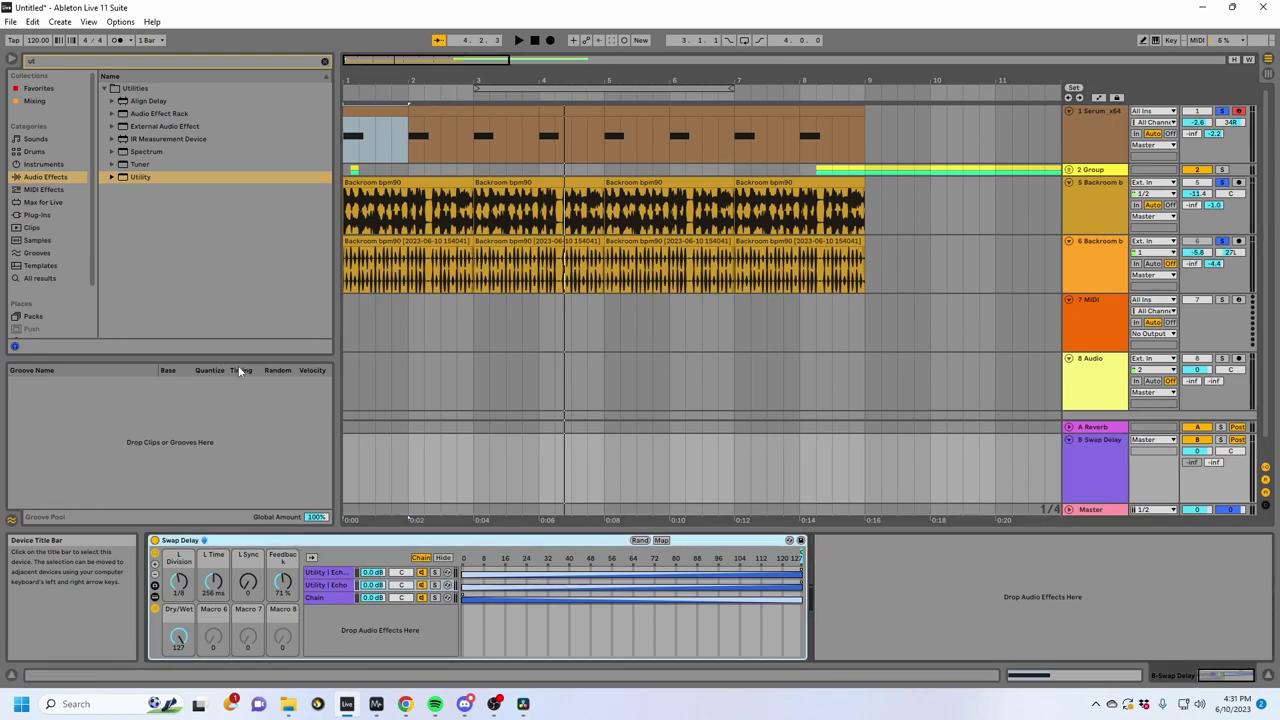
left_click(323, 61)
left_click(269, 63)
type("eq 8")
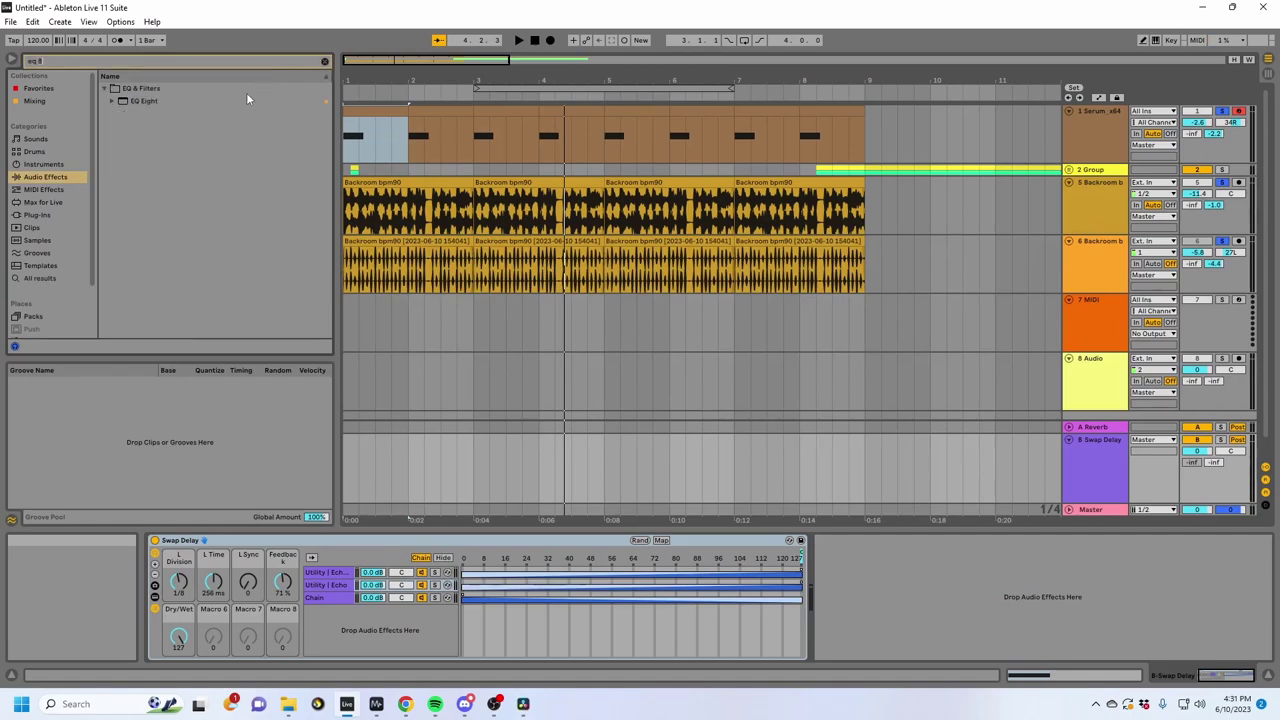
left_click_drag(128, 104, 222, 546)
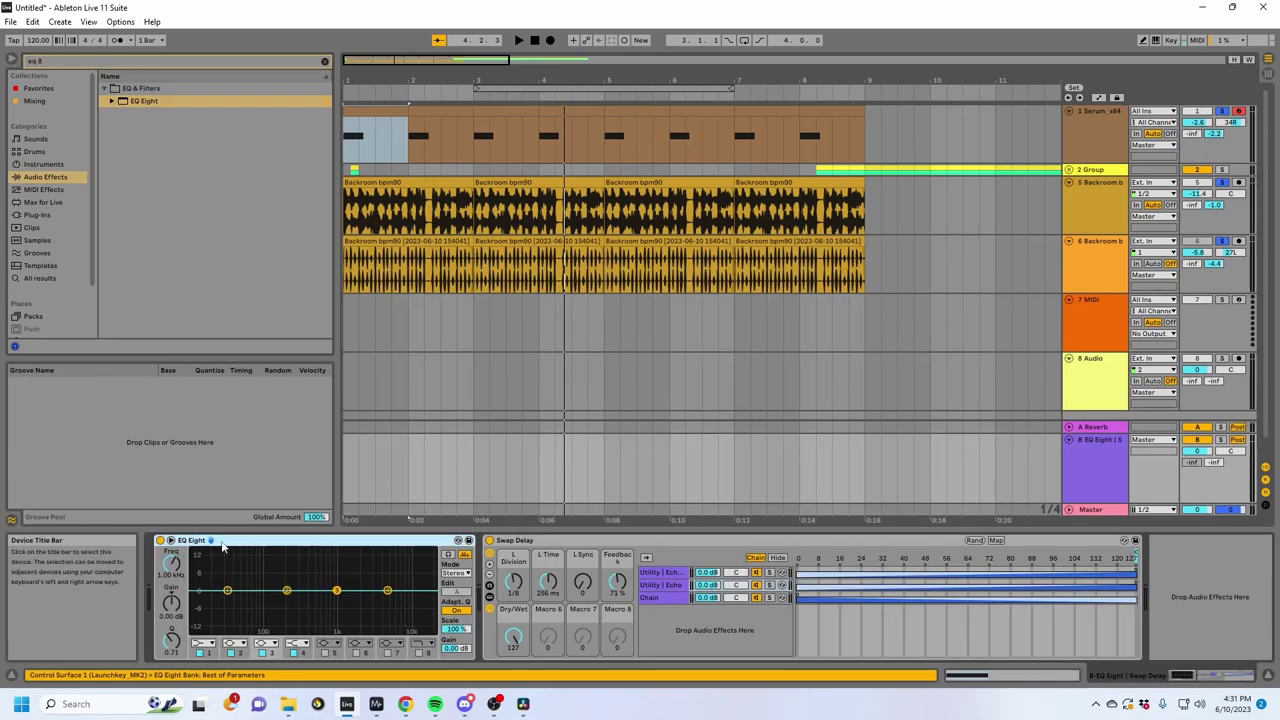
Step: Group the EQ Eight into an Audio Effect Rack and create a second chain containing a Utility
key("ctrl+g")
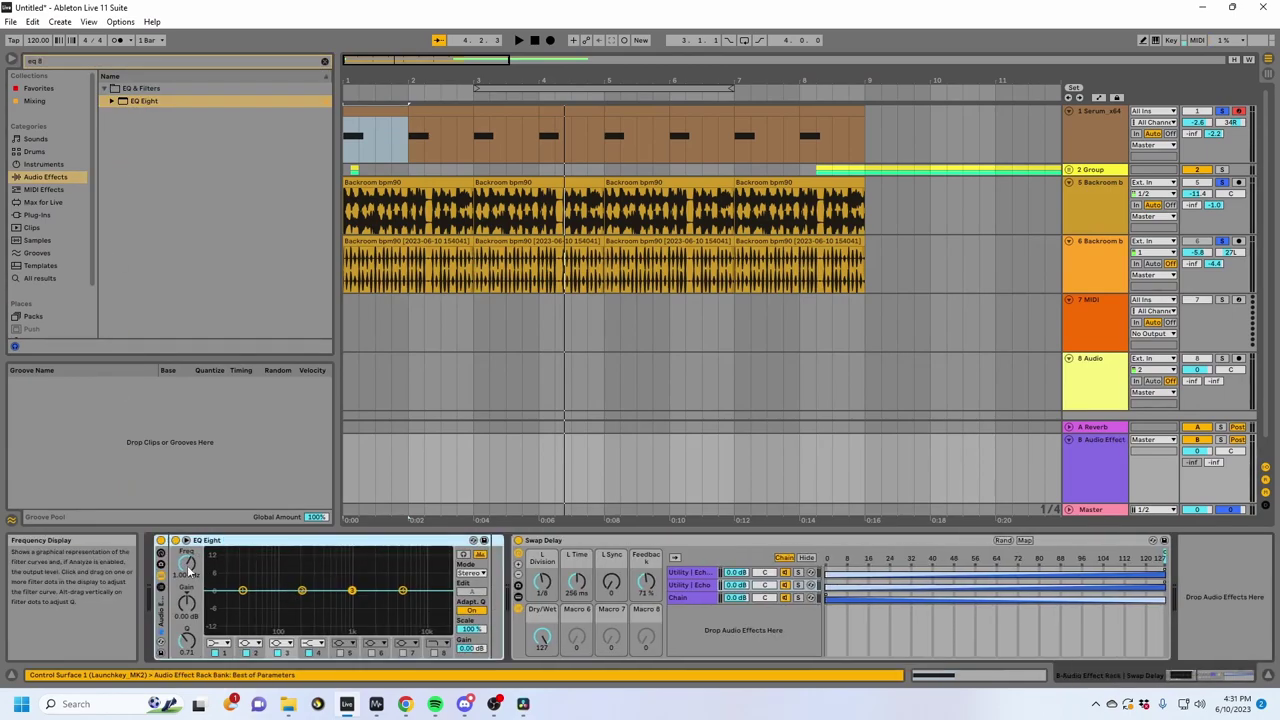
left_click(161, 577)
right_click(197, 609)
left_click(222, 632)
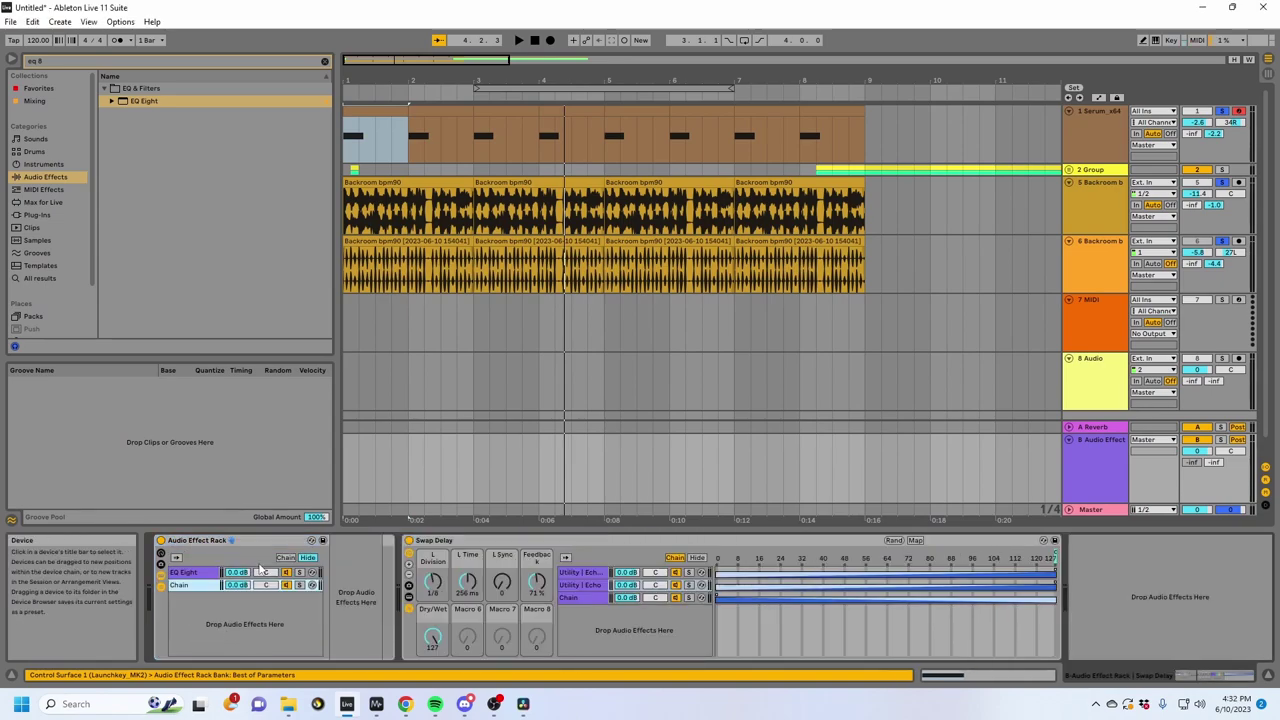
key("ctrl+f")
type("utili")
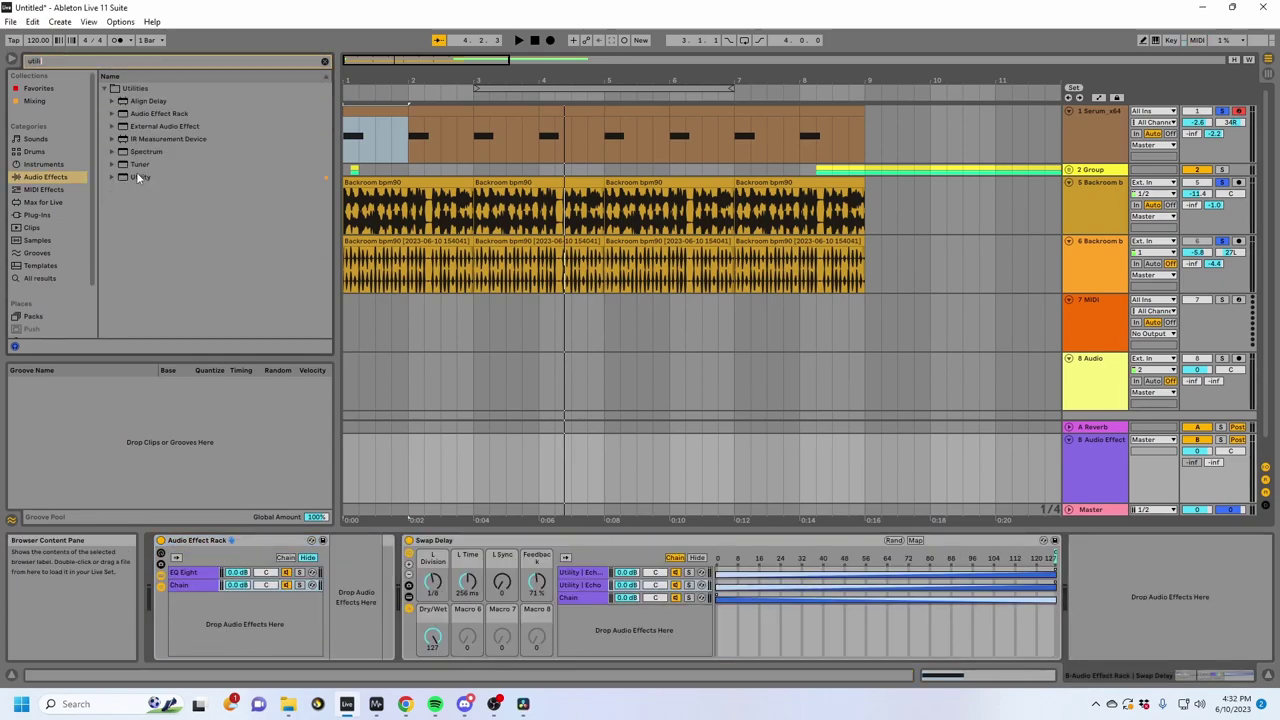
left_click_drag(136, 176, 202, 586)
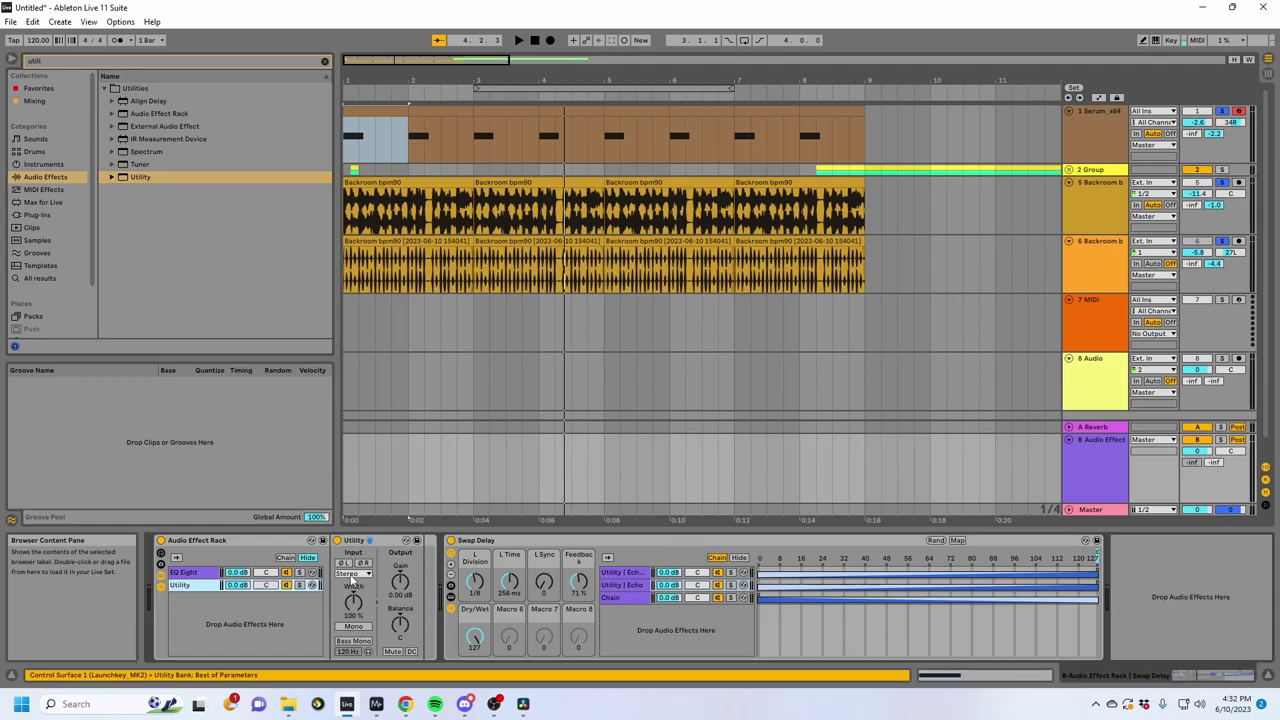
left_click(216, 573)
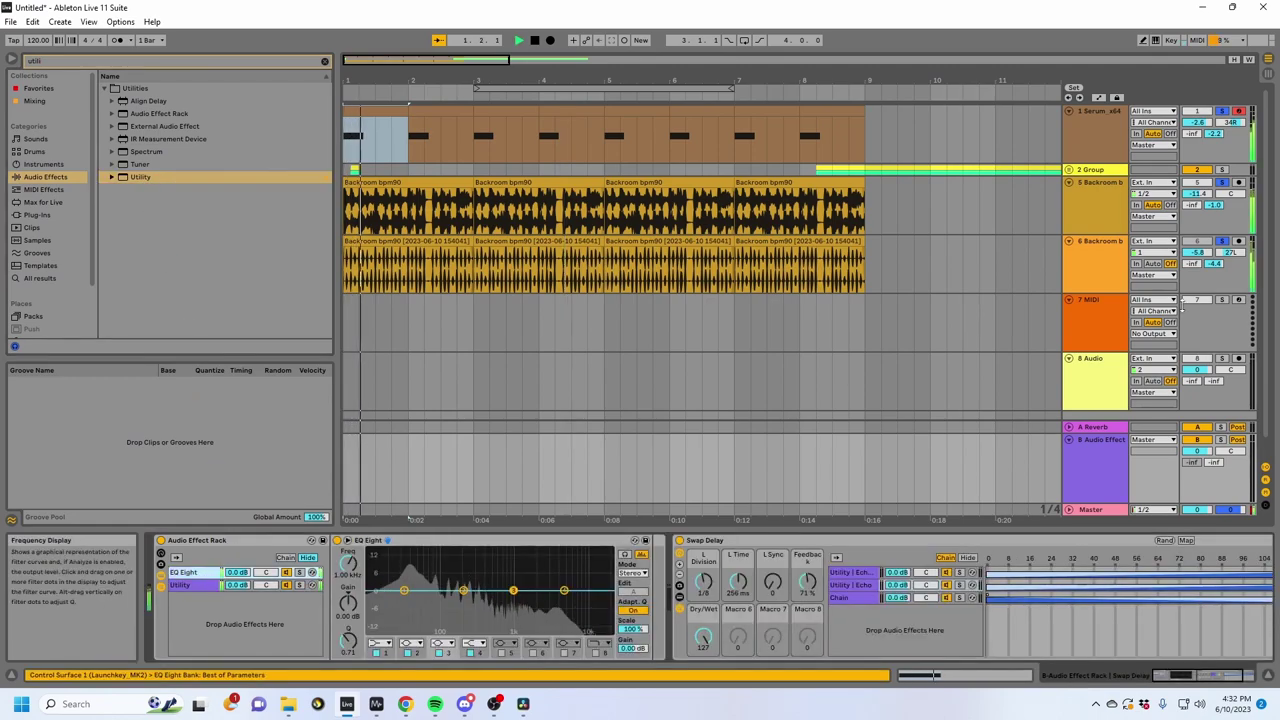
Step: Solo return track B, stop playback, and pull EQ Eight band 3 down to about -15 dB near 2.2 kHz
left_click(1221, 441)
key("space")
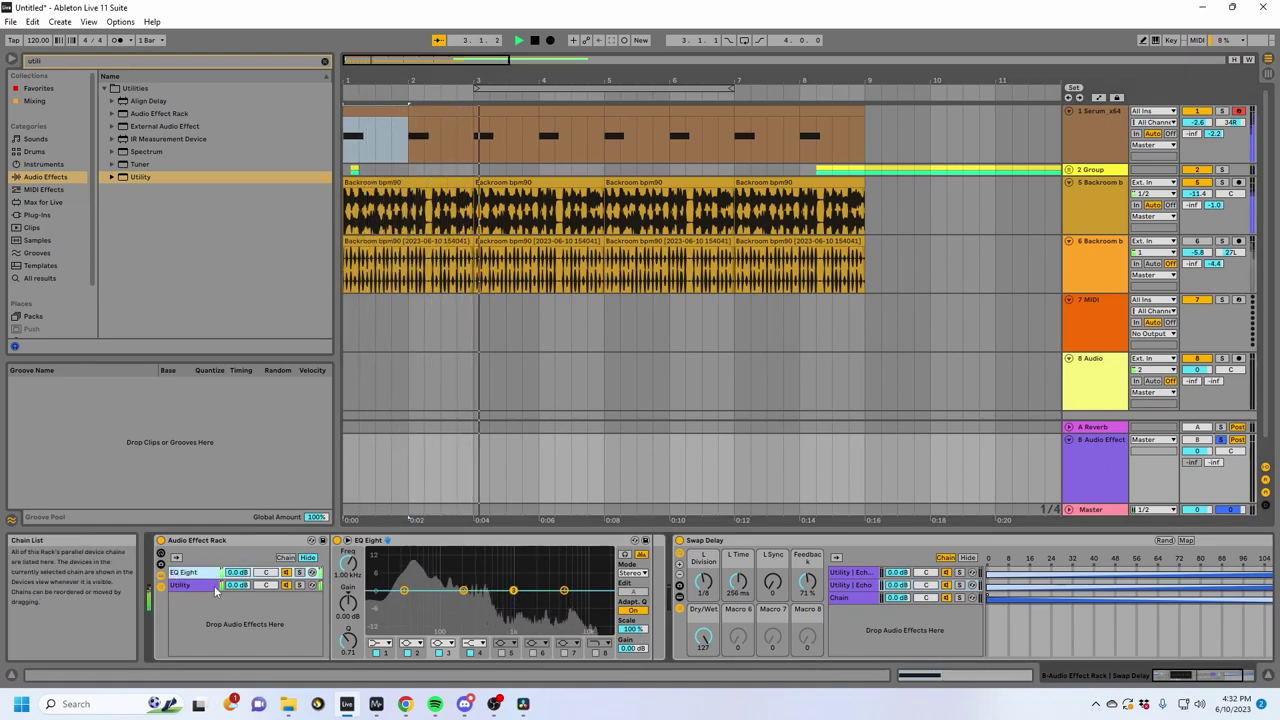
left_click_drag(512, 592, 537, 631)
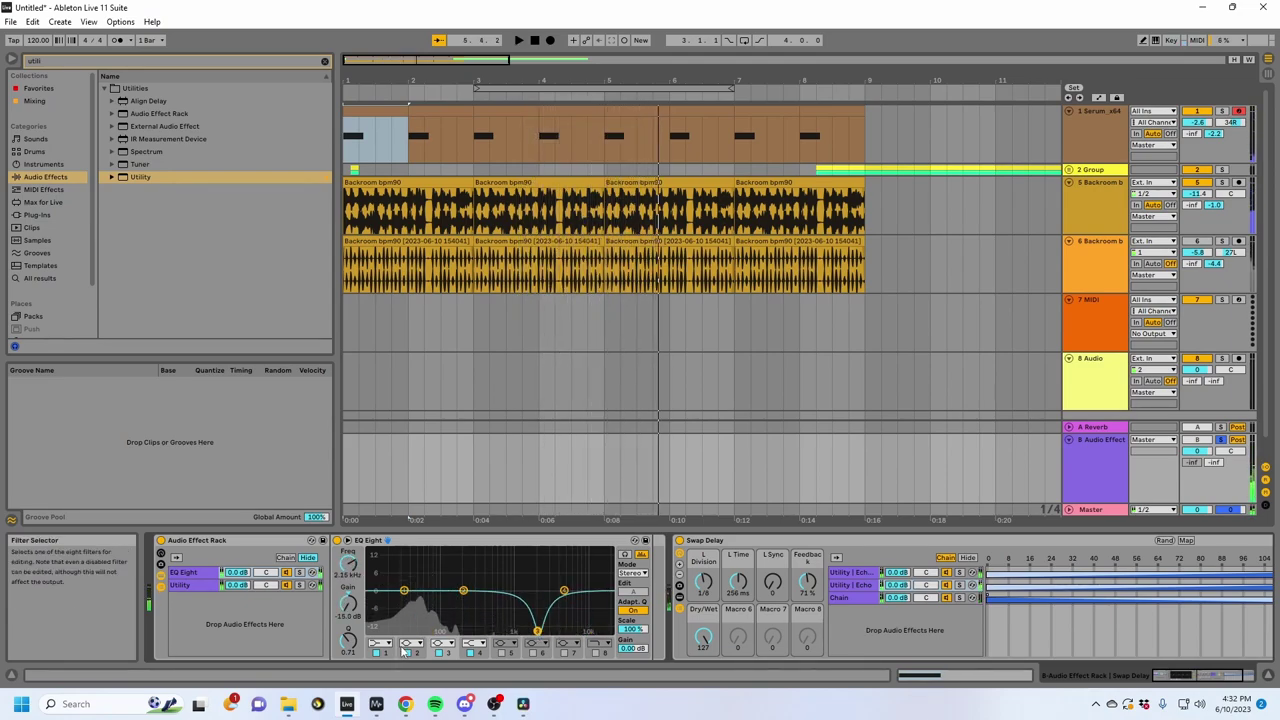
Step: Change EQ Eight bands 1 to 4 to the notch filter type and move band 4 to about 6.61 kHz
left_click(380, 643)
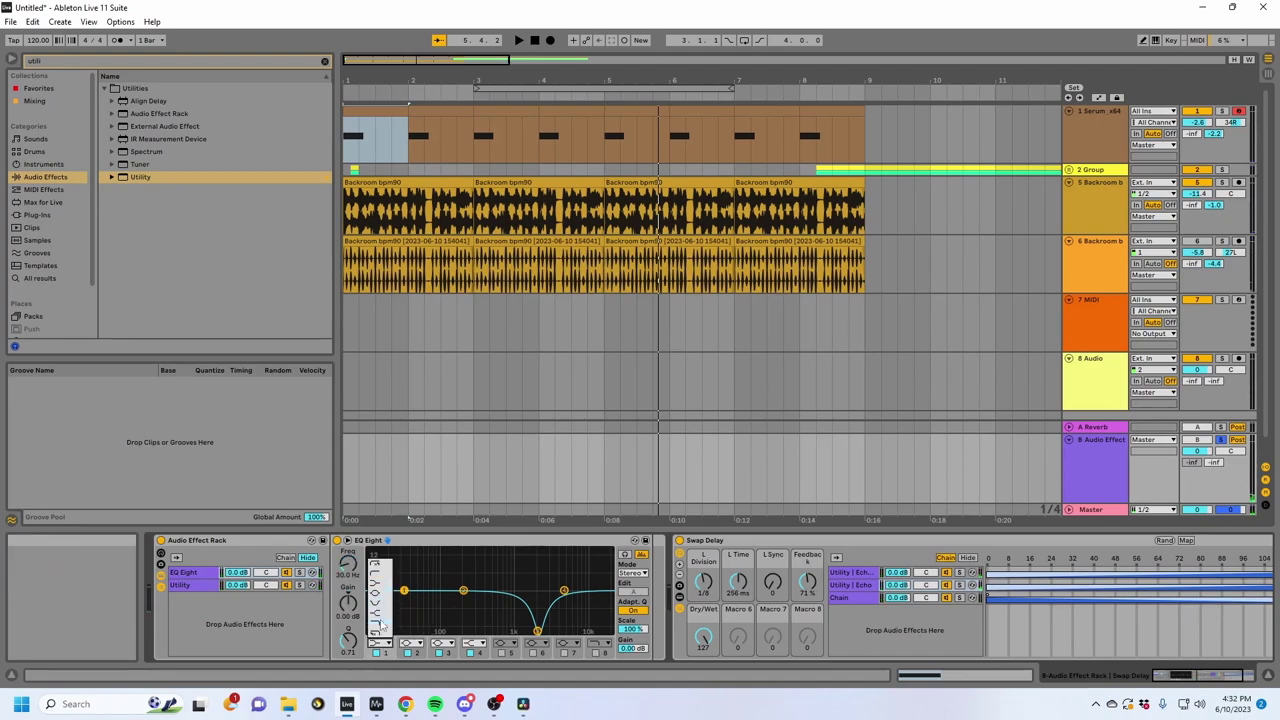
left_click(412, 643)
left_click(407, 604)
left_click(443, 643)
left_click(438, 615)
left_click(472, 643)
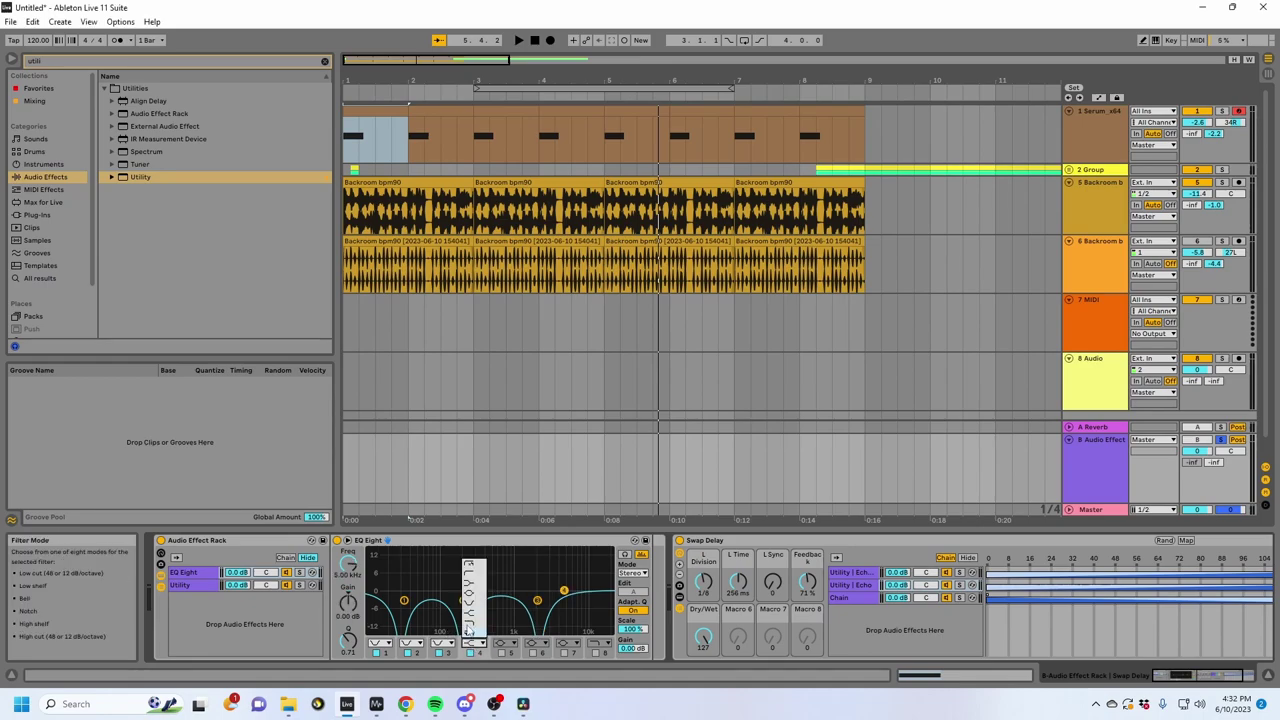
left_click(471, 607)
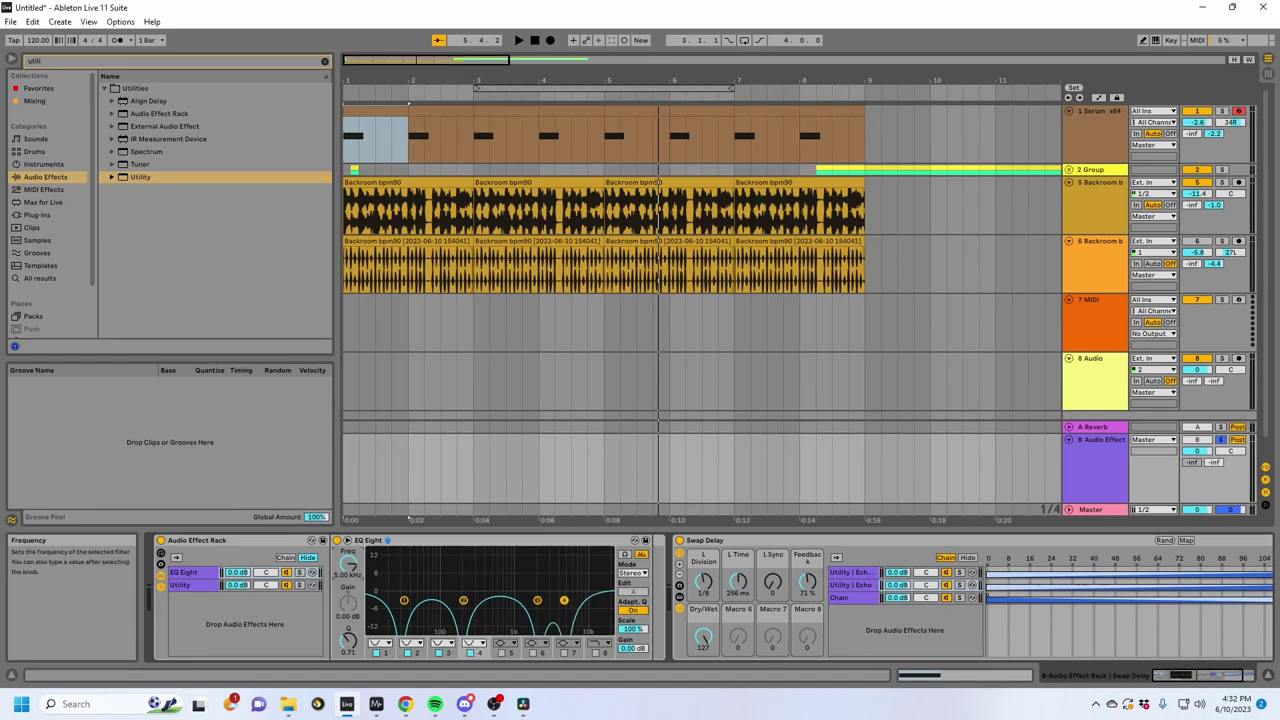
left_click_drag(609, 600, 565, 601)
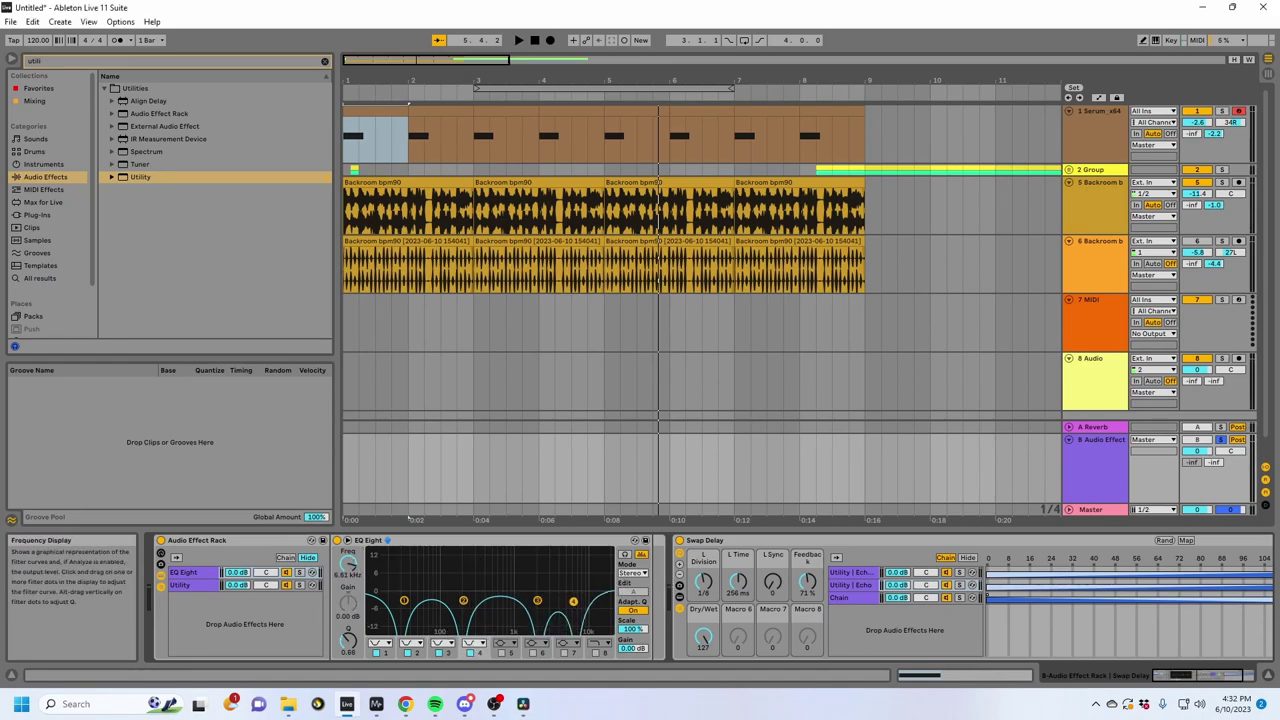
Step: Switch EQ Eight to L/R mode and make band 3 of the right channel a notch filter
left_click(633, 573)
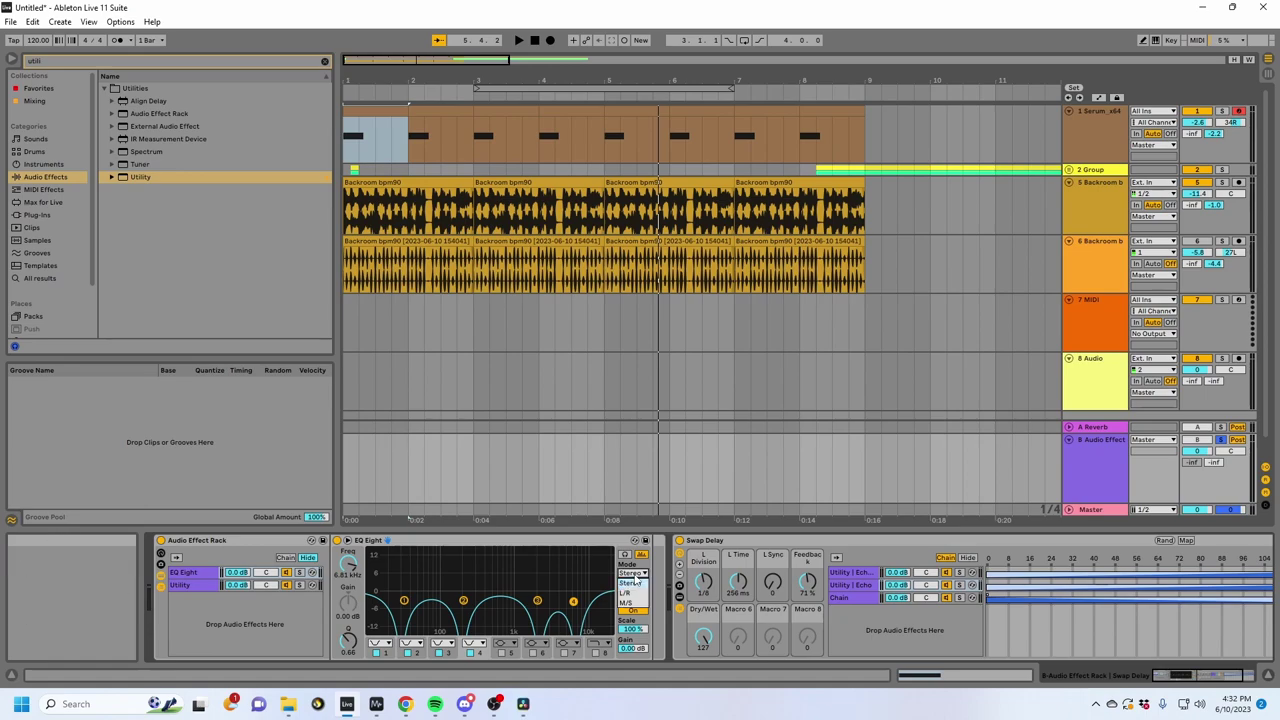
left_click(632, 574)
left_click(632, 593)
left_click(631, 592)
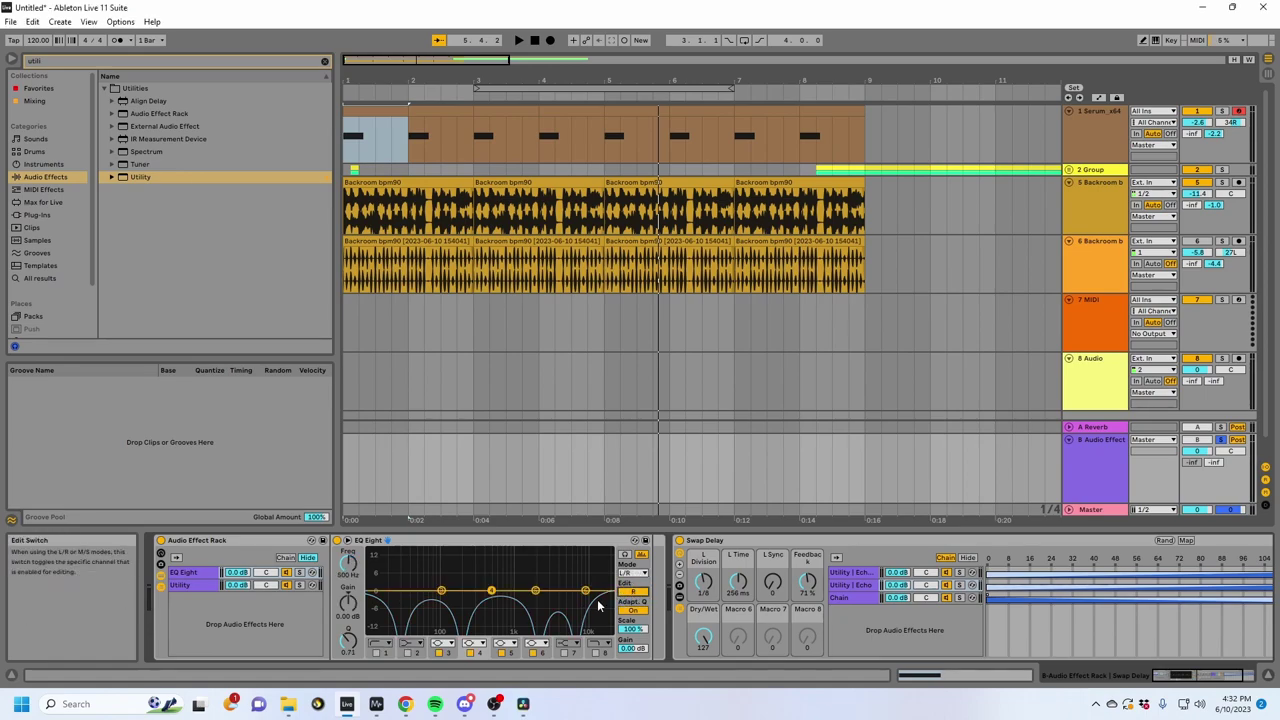
left_click(441, 643)
left_click(442, 606)
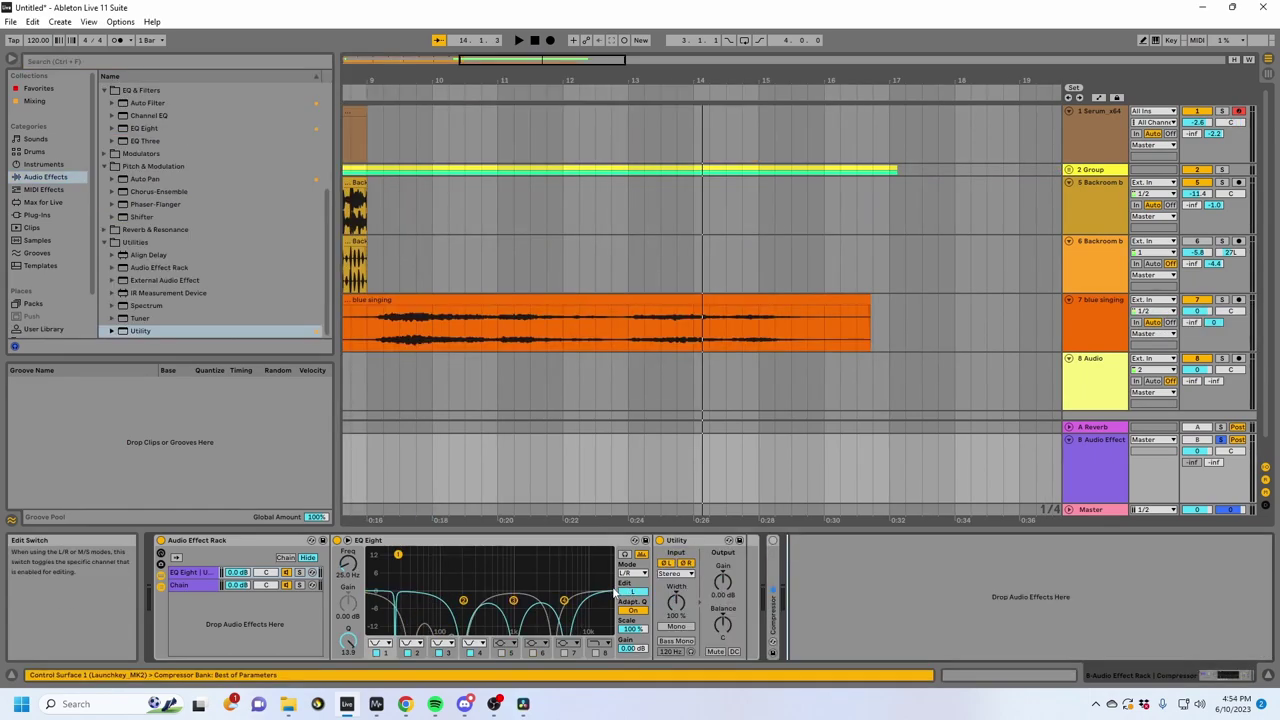
Step: Show the rack's macro controls and EQ Eight's expanded view, with the right channel selected for editing
left_click(622, 592)
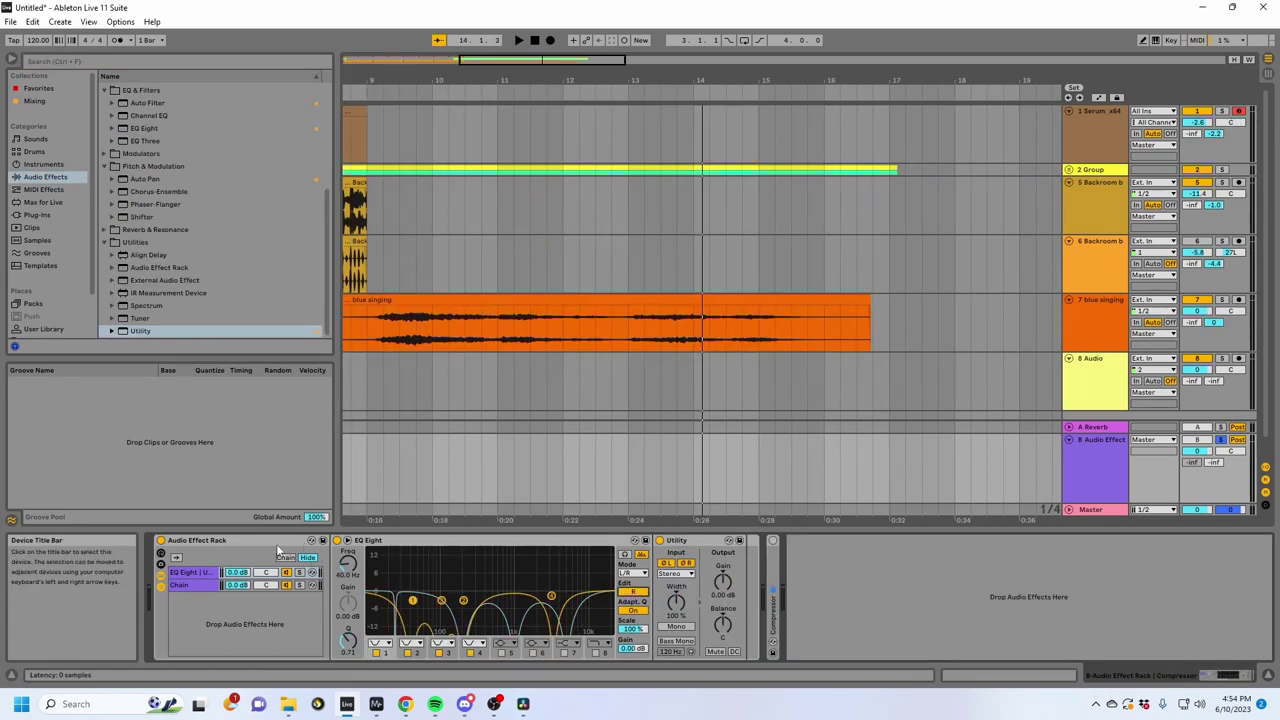
left_click(160, 561)
left_click(546, 540)
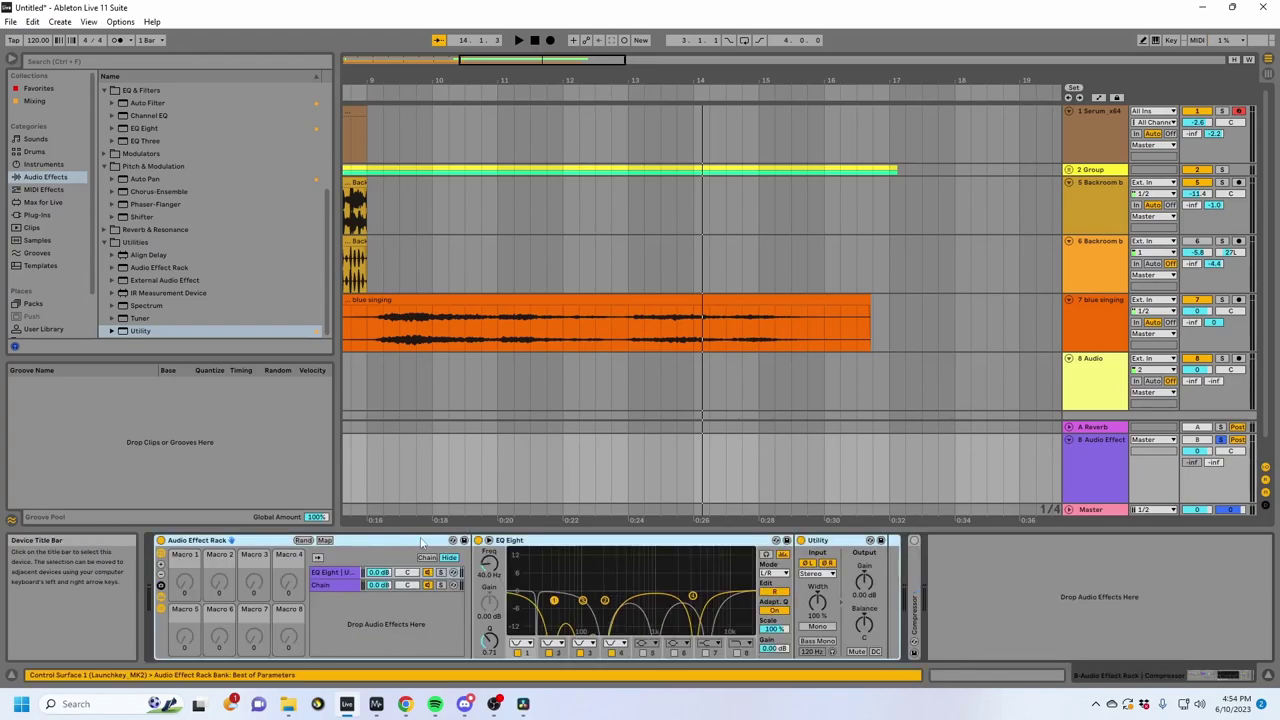
left_click(487, 540)
Step: Map the right-channel frequencies of EQ Eight bands 1 to 4 to Macros 1 to 4
left_click(325, 540)
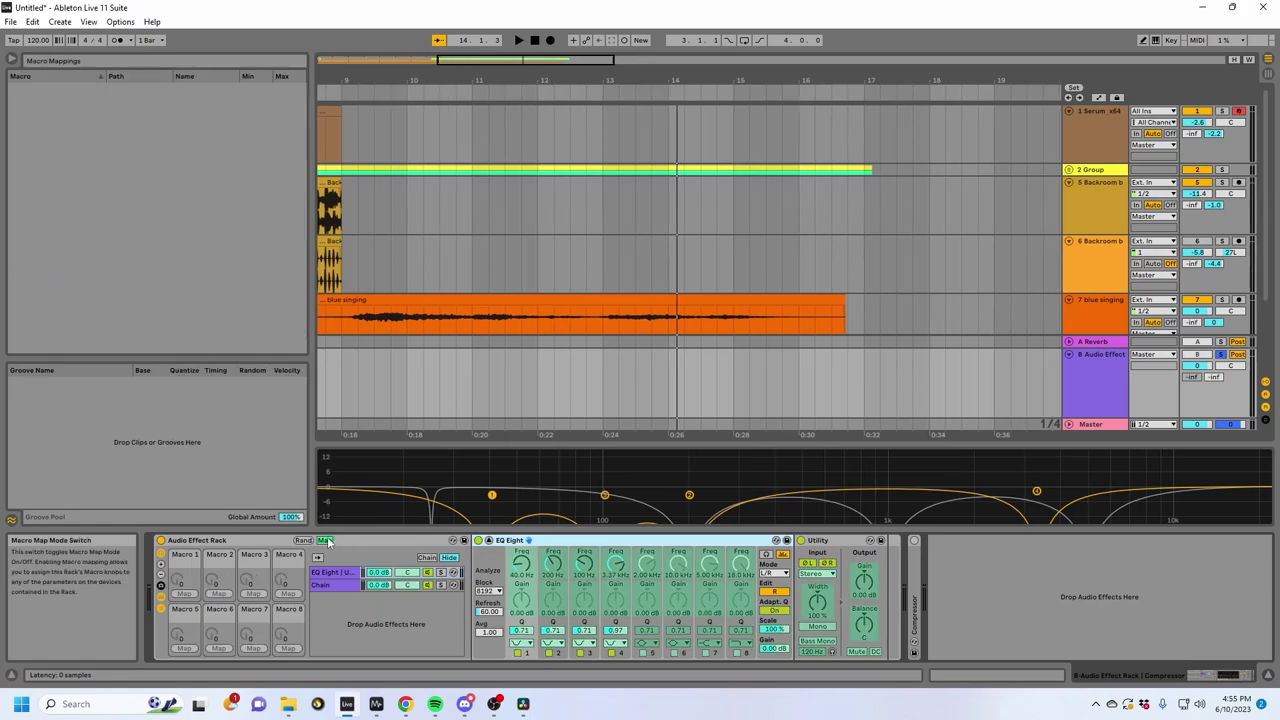
left_click(194, 592)
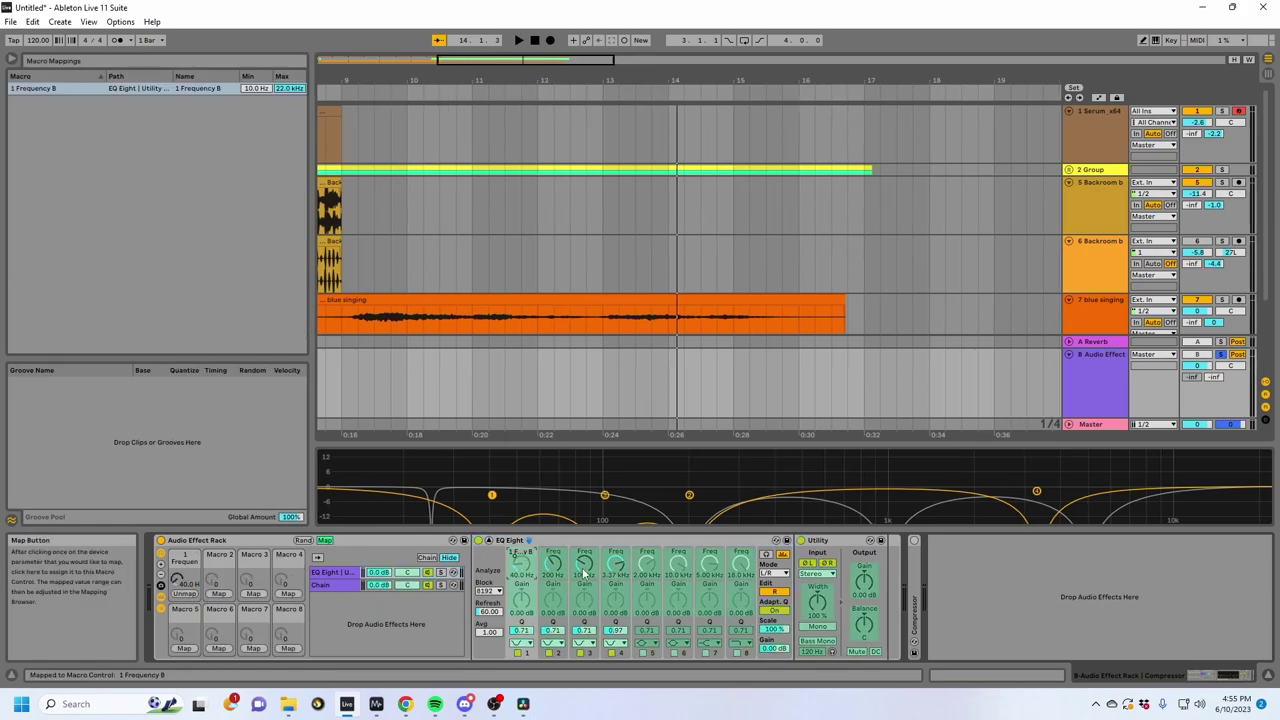
left_click(556, 566)
left_click(219, 593)
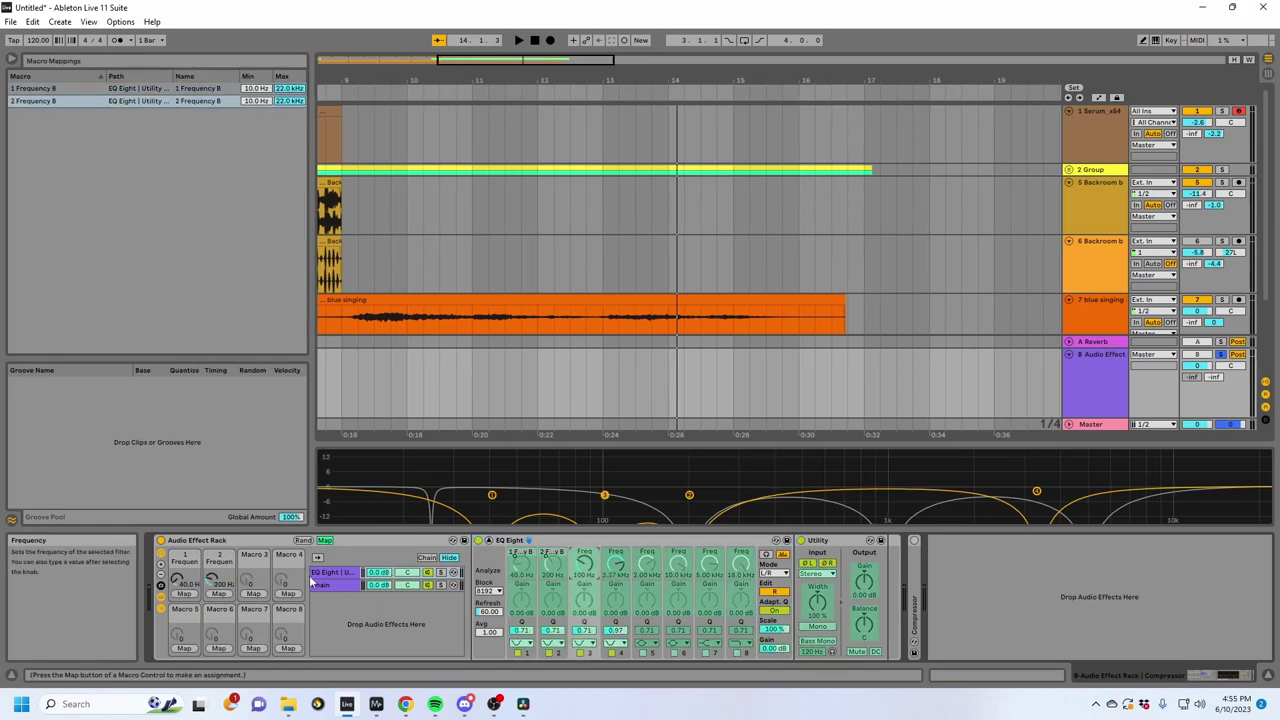
left_click(253, 594)
left_click(616, 566)
left_click(288, 594)
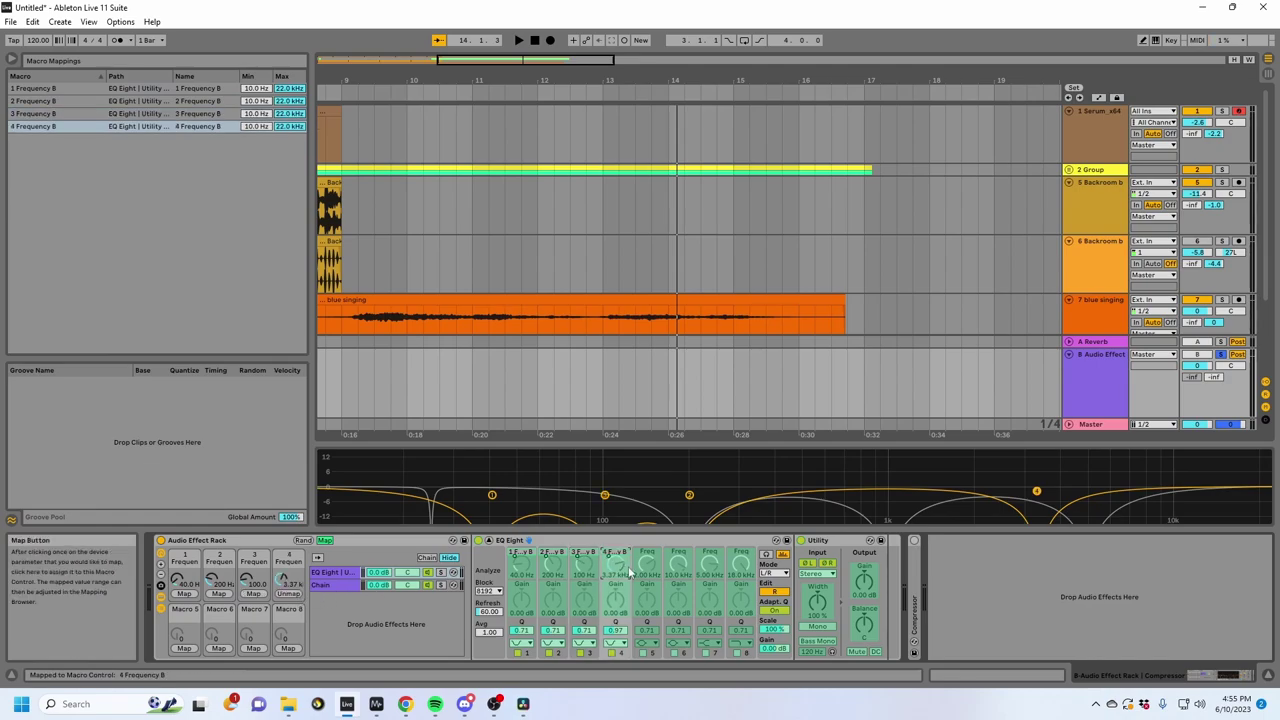
Step: Map the left-channel frequencies of EQ Eight bands 1 to 4 to the same Macros 1 to 4
left_click(784, 592)
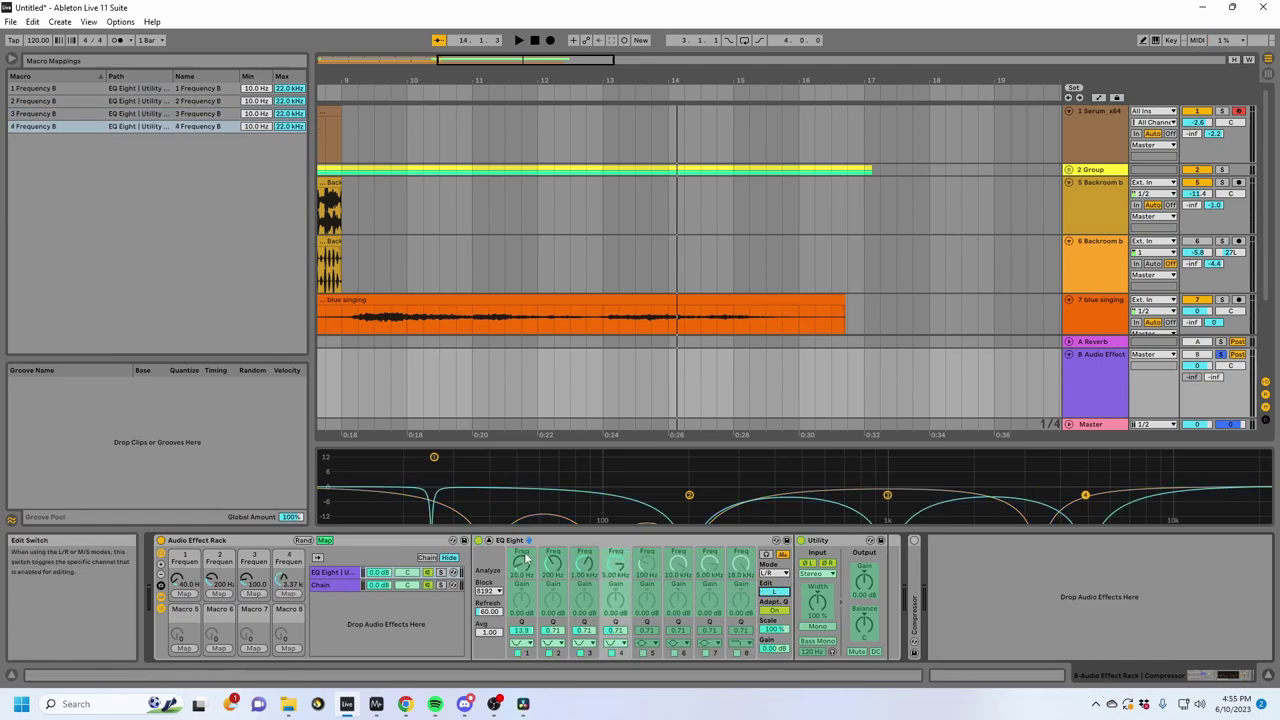
left_click(528, 567)
left_click(184, 594)
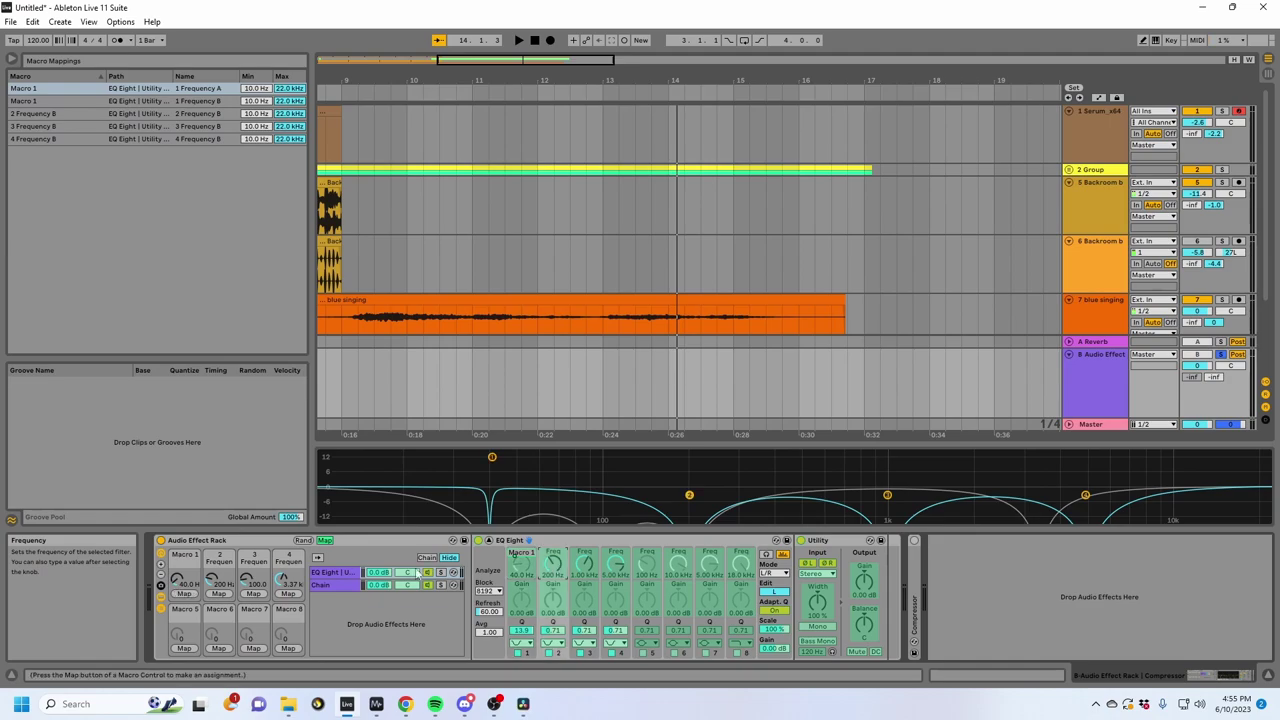
left_click(219, 596)
left_click(584, 566)
left_click(259, 594)
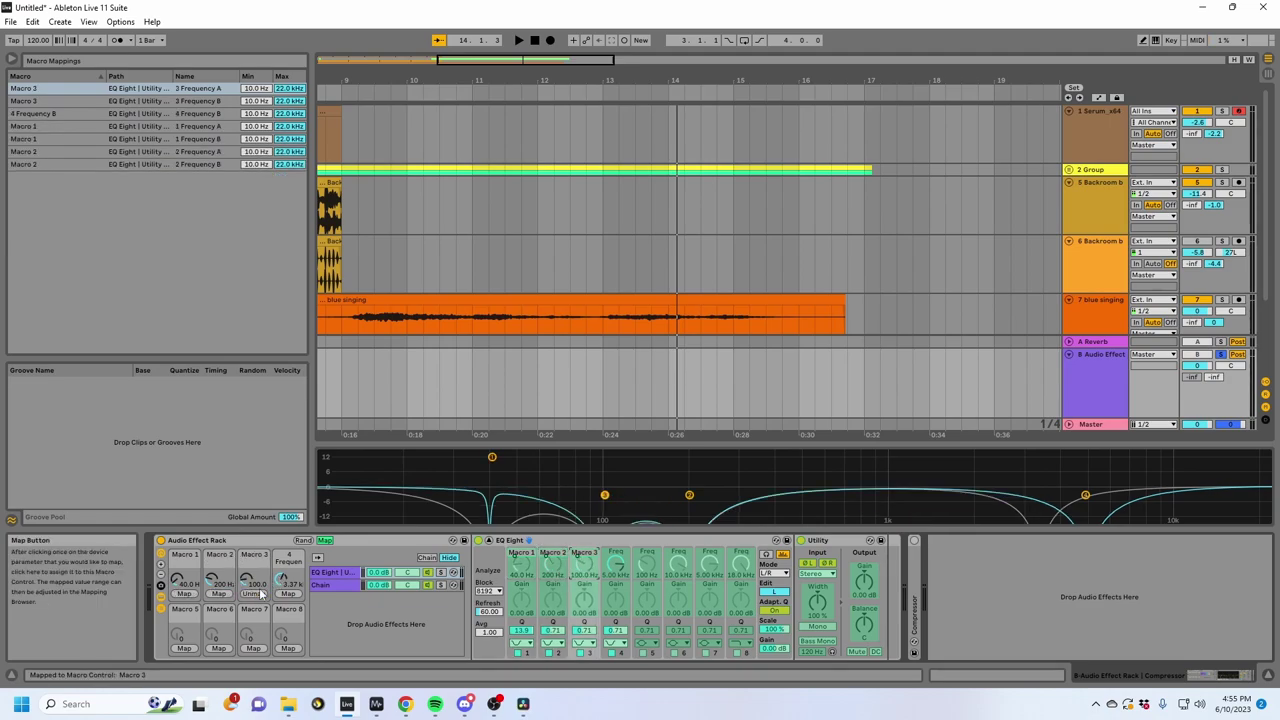
left_click(614, 567)
left_click(289, 594)
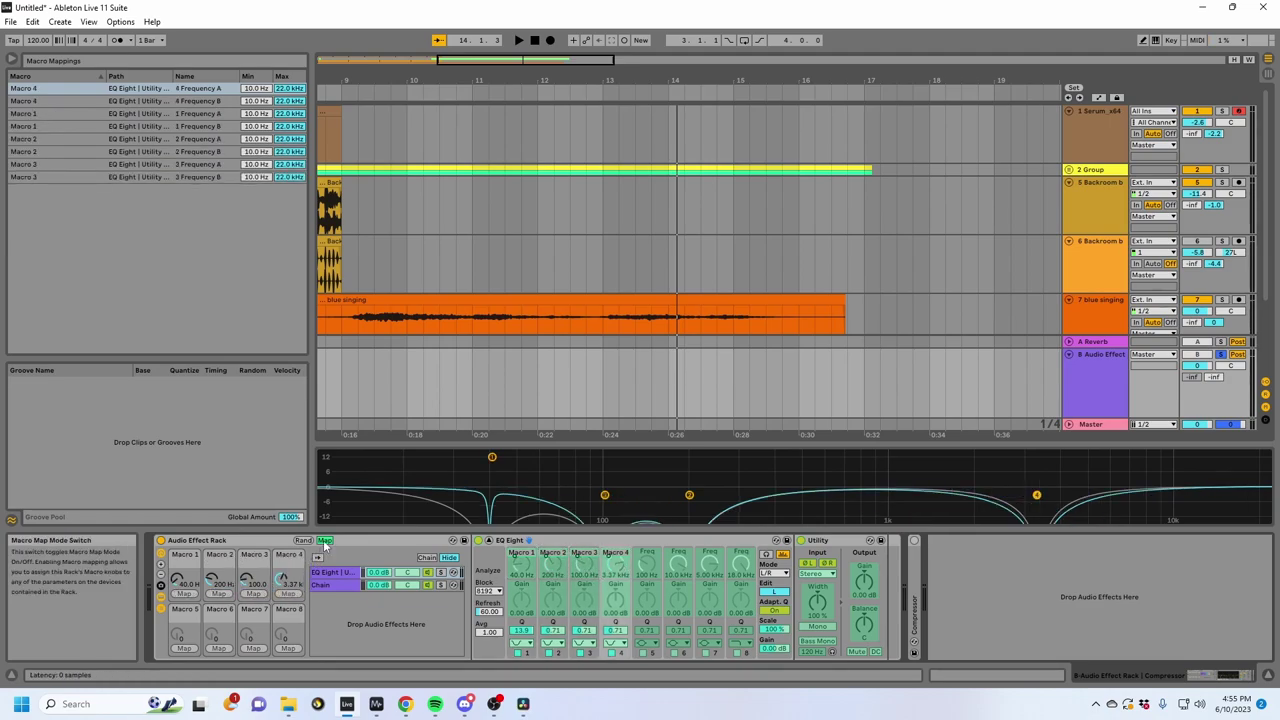
left_click(324, 540)
Step: Raise Macro 4 to 6.96 kHz and map the band 4 Q of both channels to Macro 8, testing the knob
left_click_drag(289, 580, 289, 552)
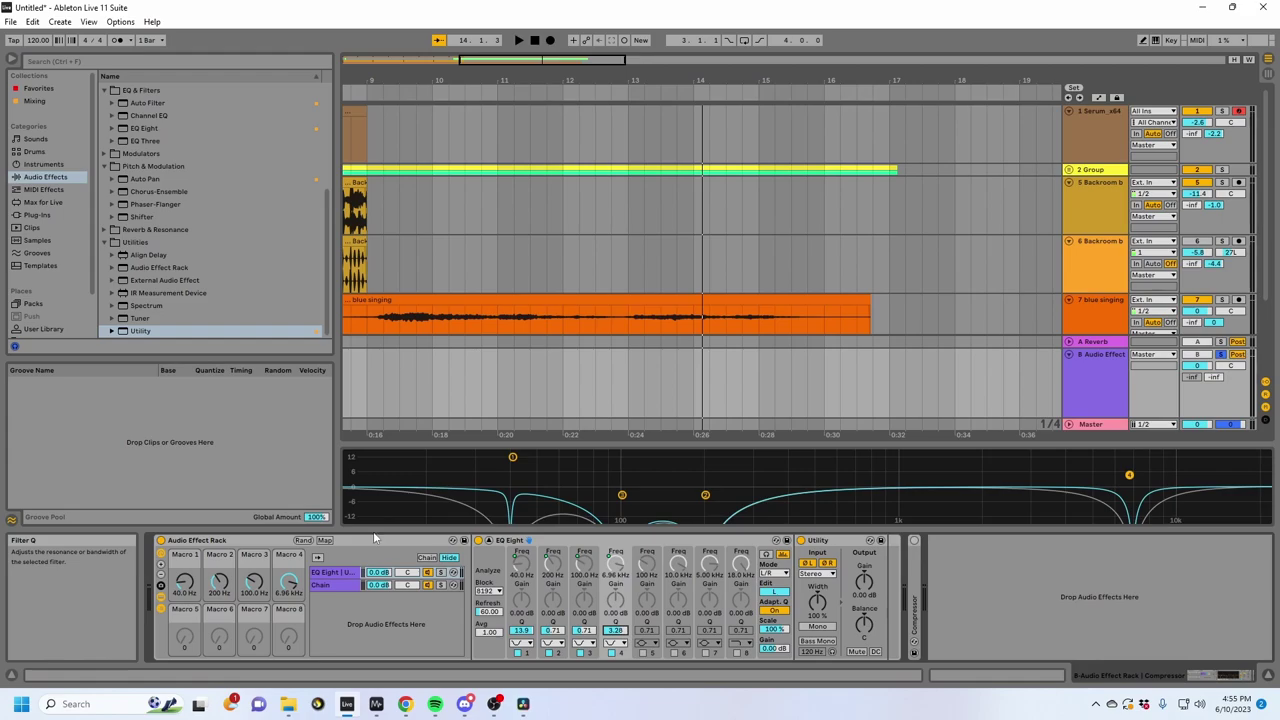
left_click(325, 540)
left_click(290, 649)
left_click(774, 592)
left_click(617, 631)
left_click(325, 540)
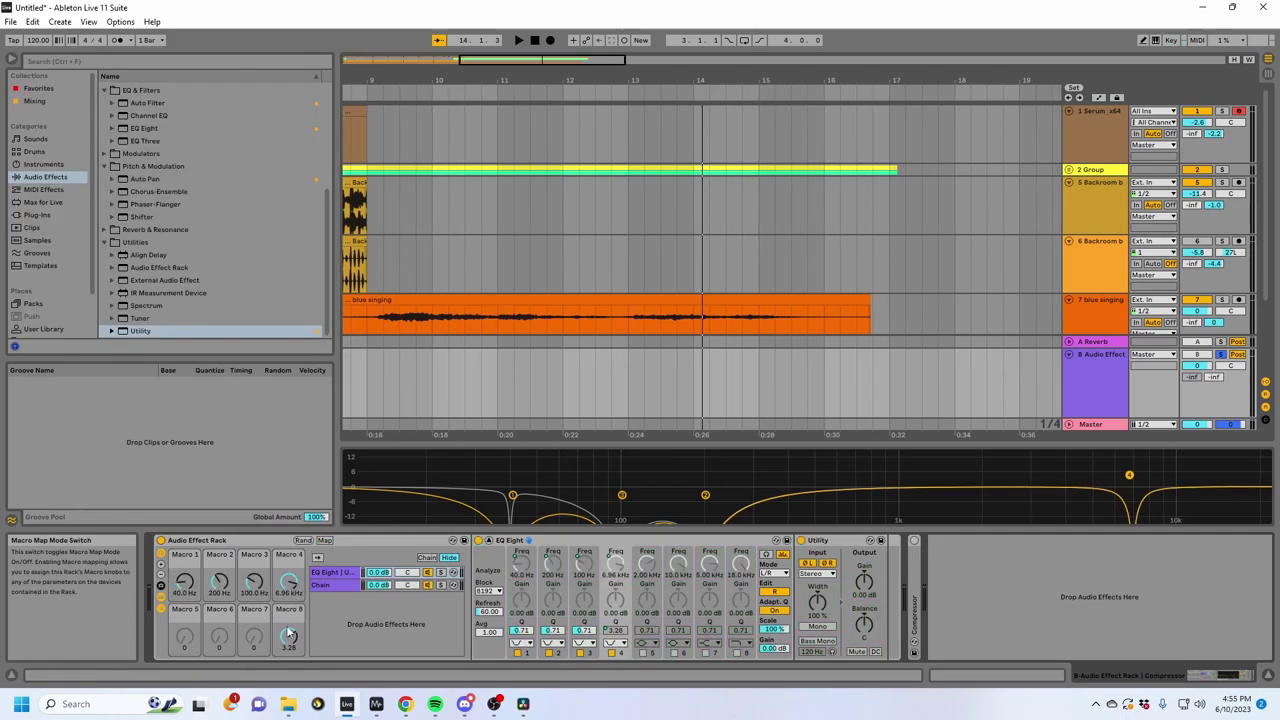
left_click_drag(288, 636, 288, 610)
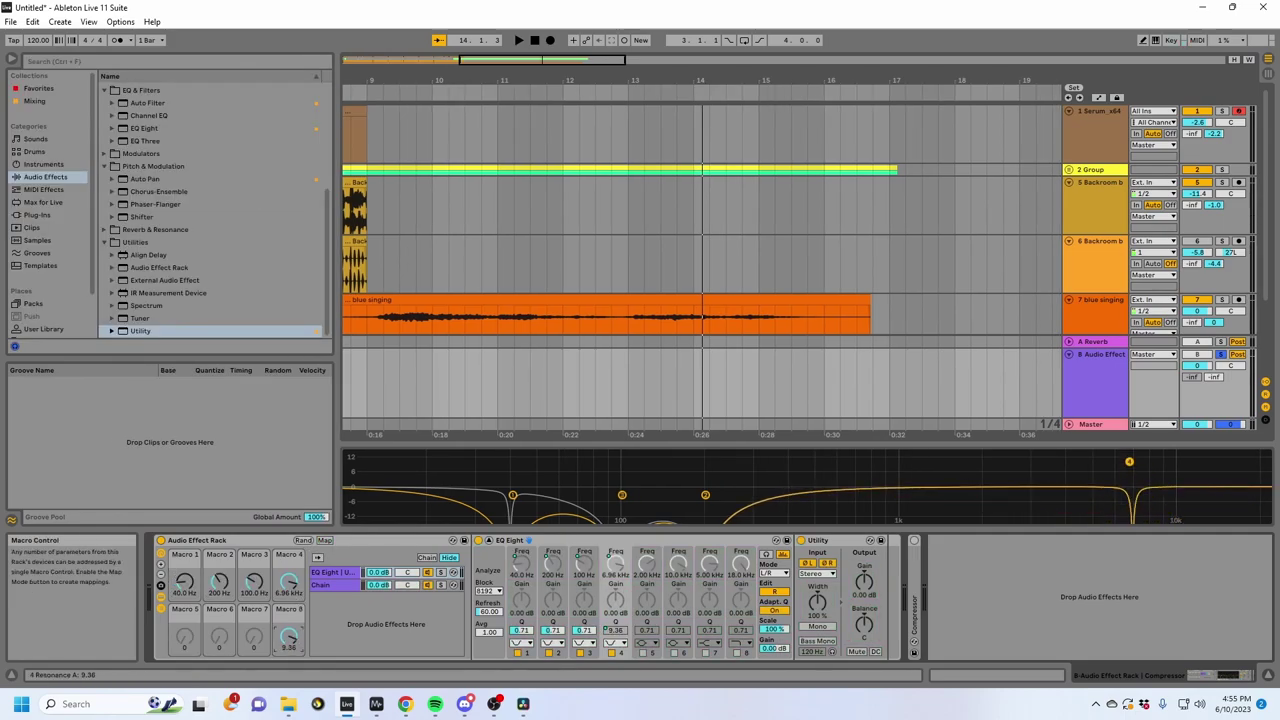
Step: Rename Macros 1 to 4 as f1, f2, f3 and f4, and Macro 8 as q4
left_click(325, 540)
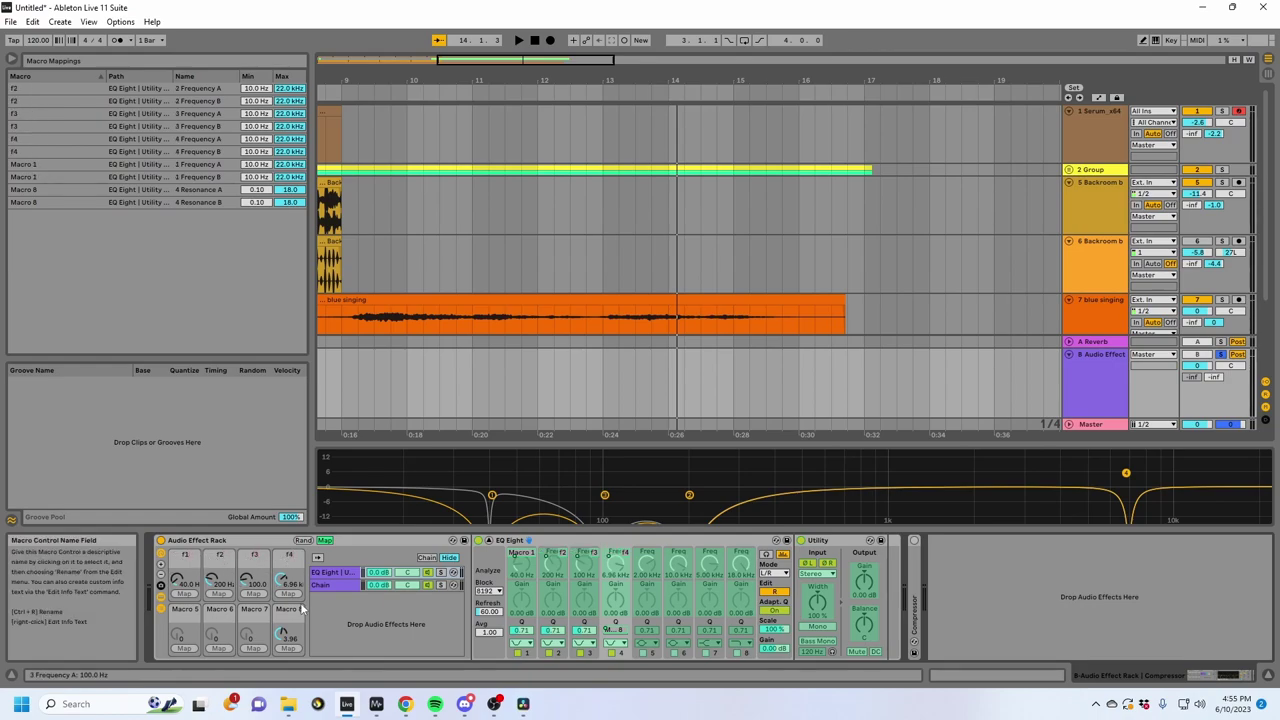
type("q4")
key("Return")
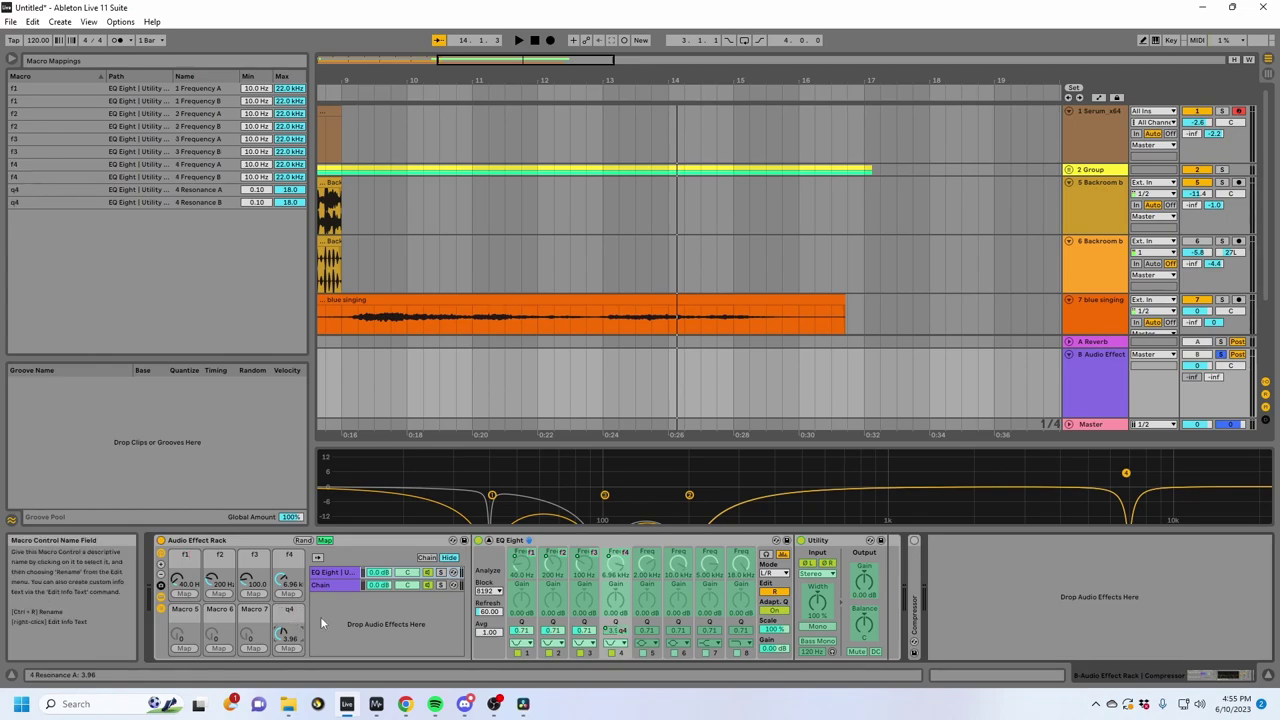
Step: Invert the q4 mapping of 4 Resonance A to minimum 18.0 and maximum 0.10, and set the q4 macro to 125
left_click(257, 189)
left_click_drag(289, 190, 279, 236)
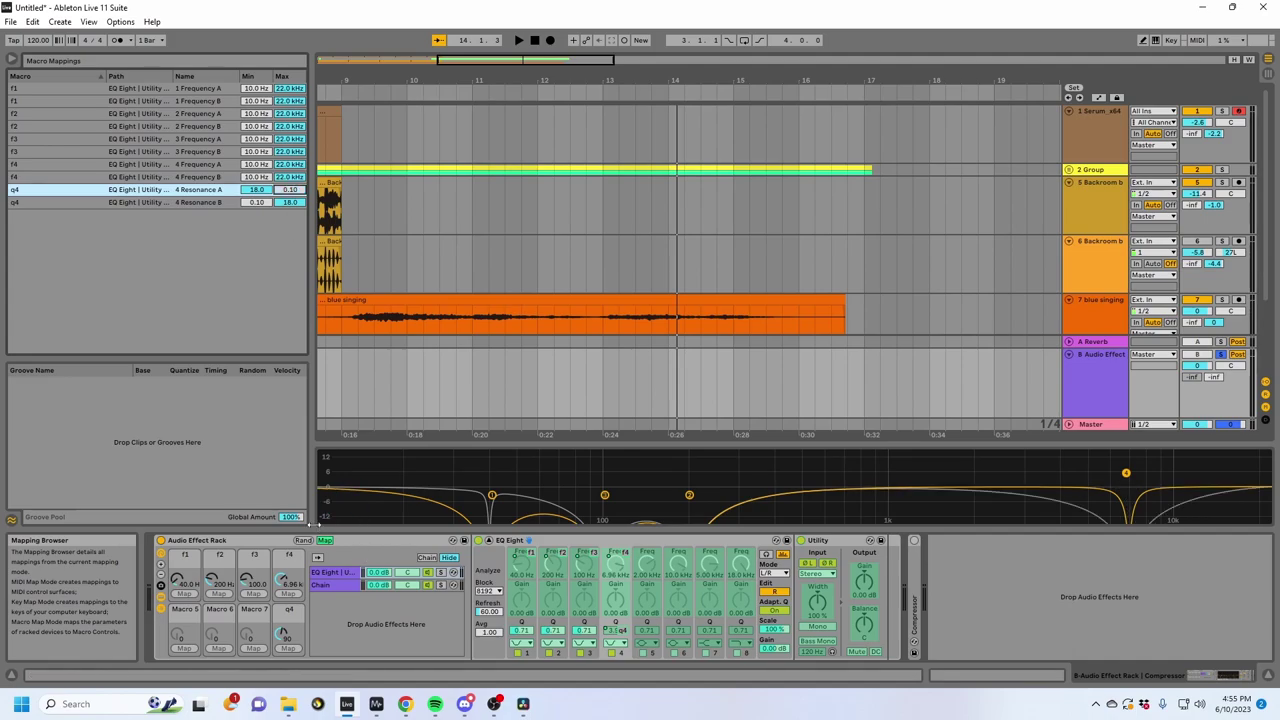
left_click(284, 620)
left_click_drag(281, 633, 280, 678)
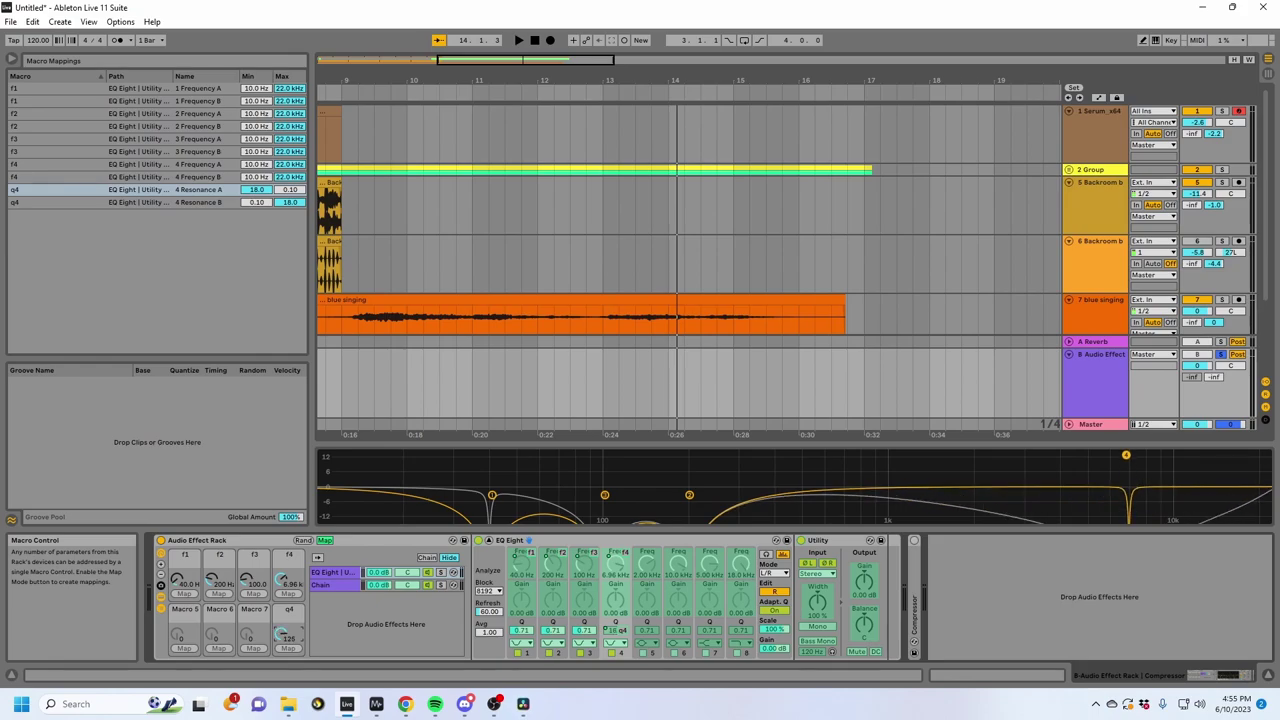
Step: Solo the Serum_x64 track and play it briefly from bar 3 with return track B's devices shown
left_click_drag(474, 83, 967, 83)
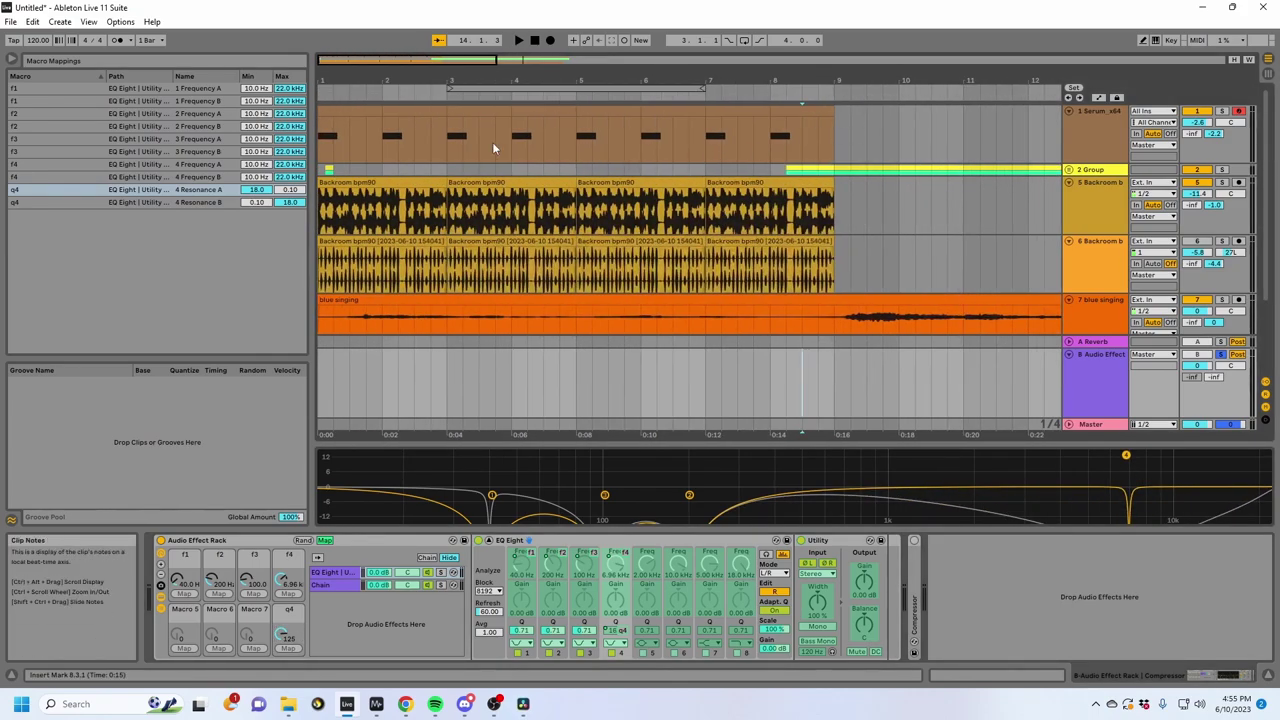
left_click(453, 138)
left_click(1212, 112)
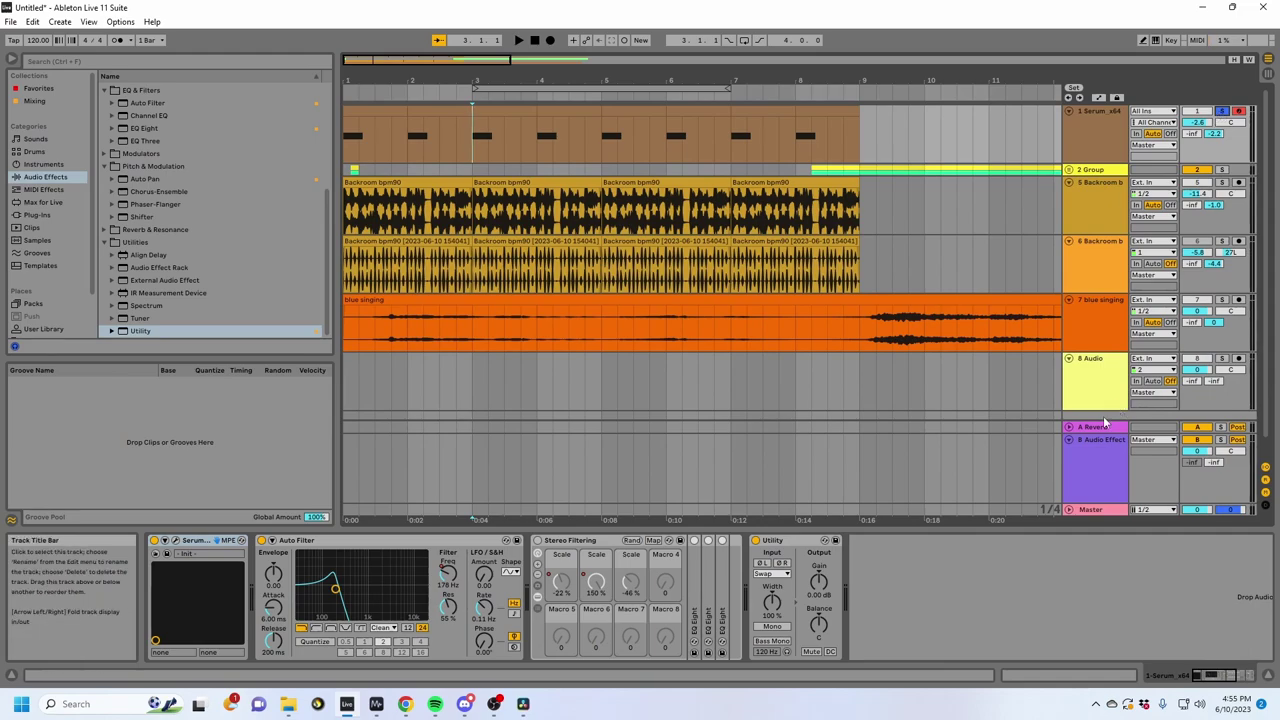
left_click(1098, 461)
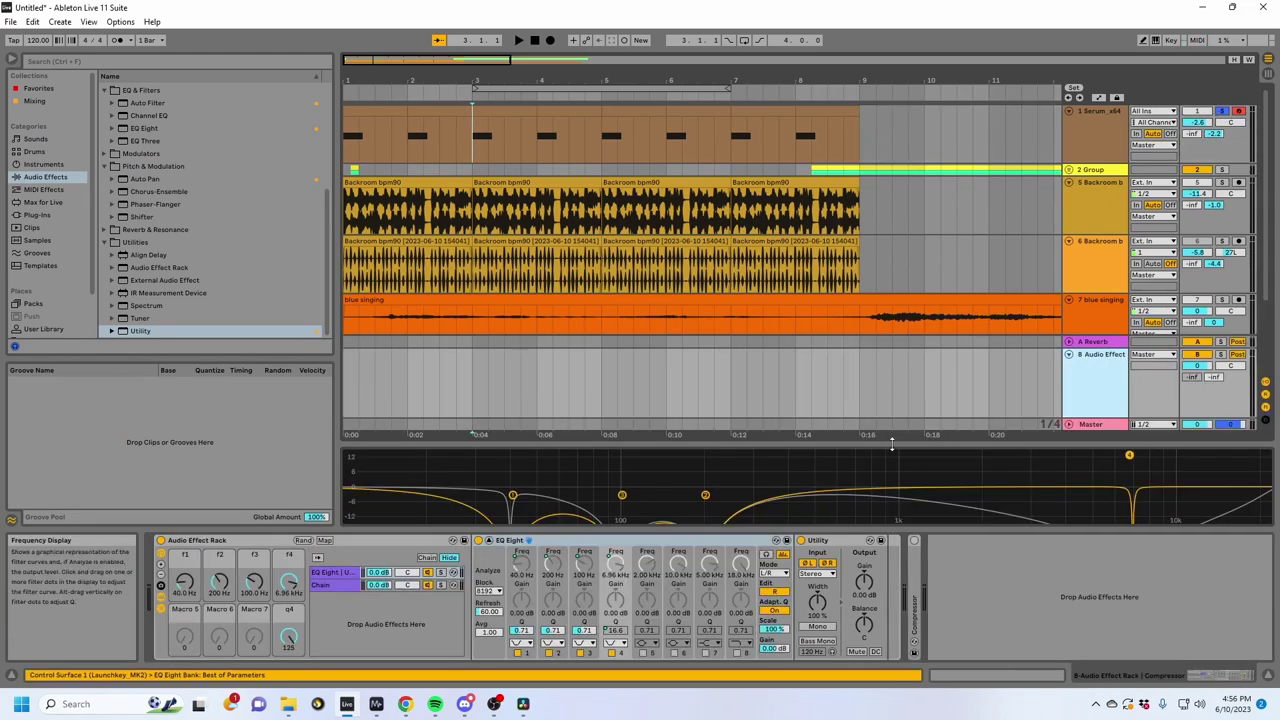
key("space")
key("space")
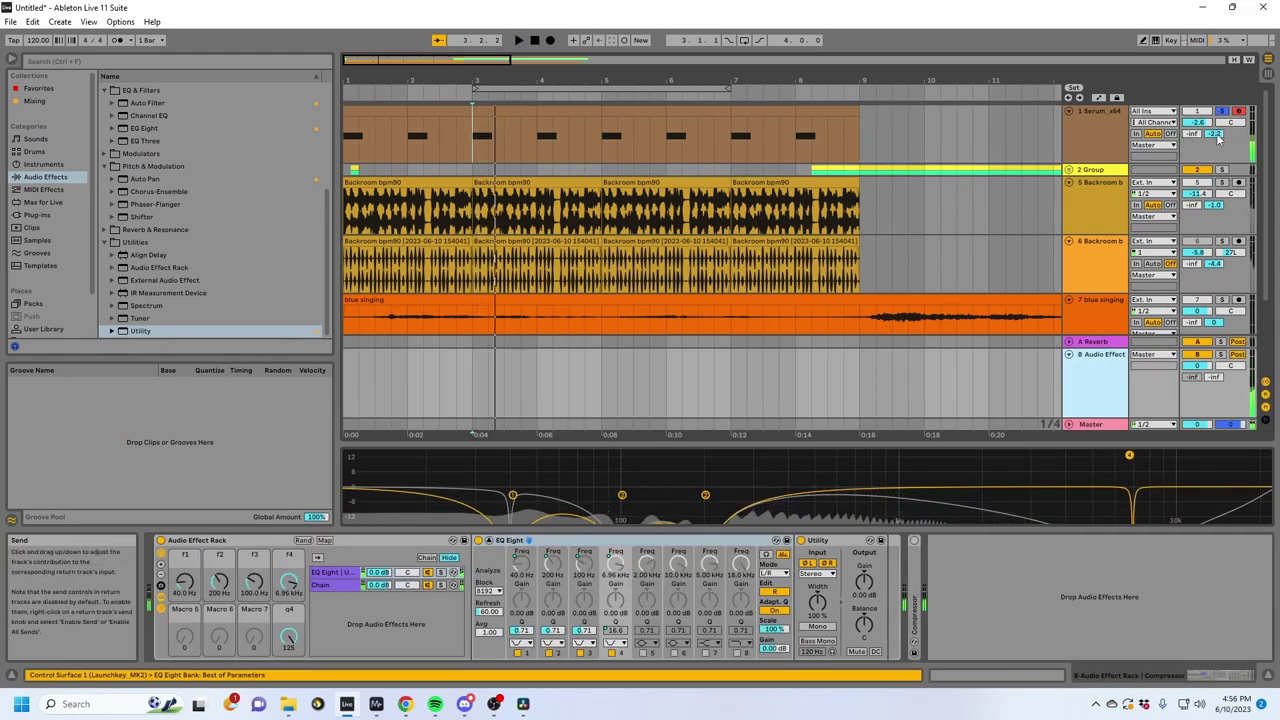
Step: Raise the Serum_x64 track's send to return B to 0 and audition return B soloed
left_click_drag(1215, 134, 1217, 122)
key("space")
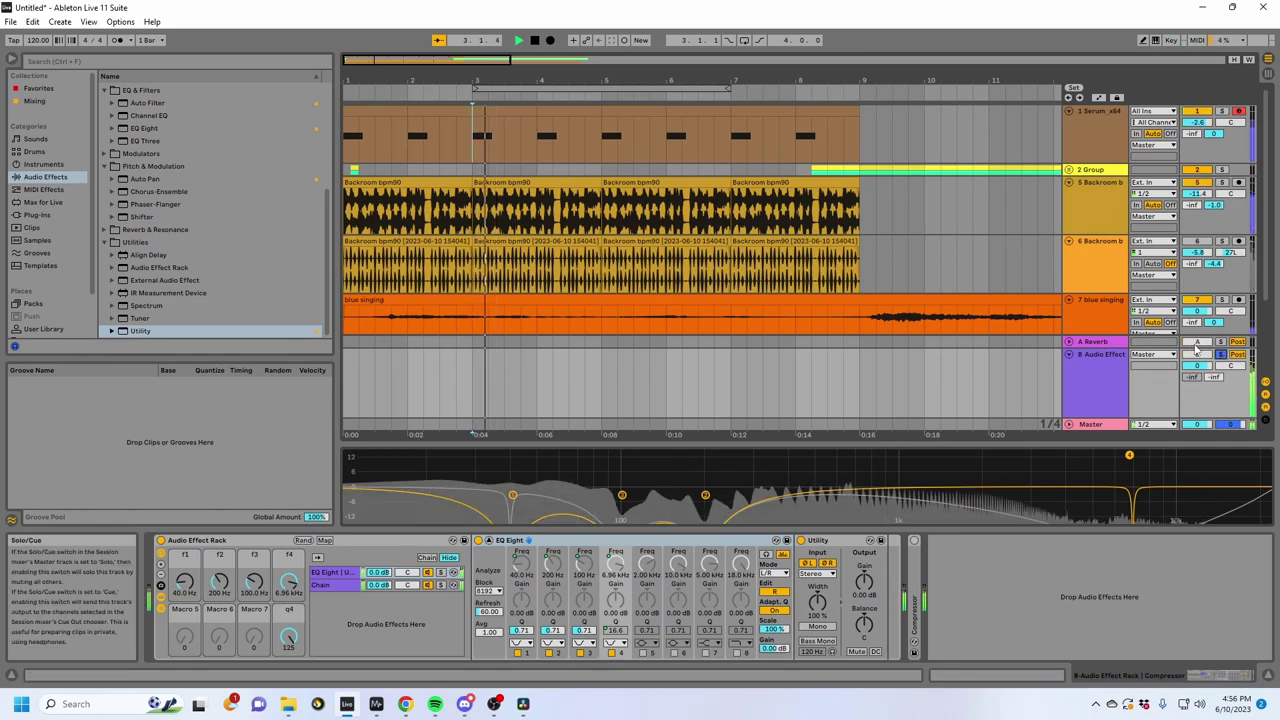
scroll(1034, 270, "down", 3)
scroll(1034, 270, "up", 3)
scroll(1034, 264, "up", 1)
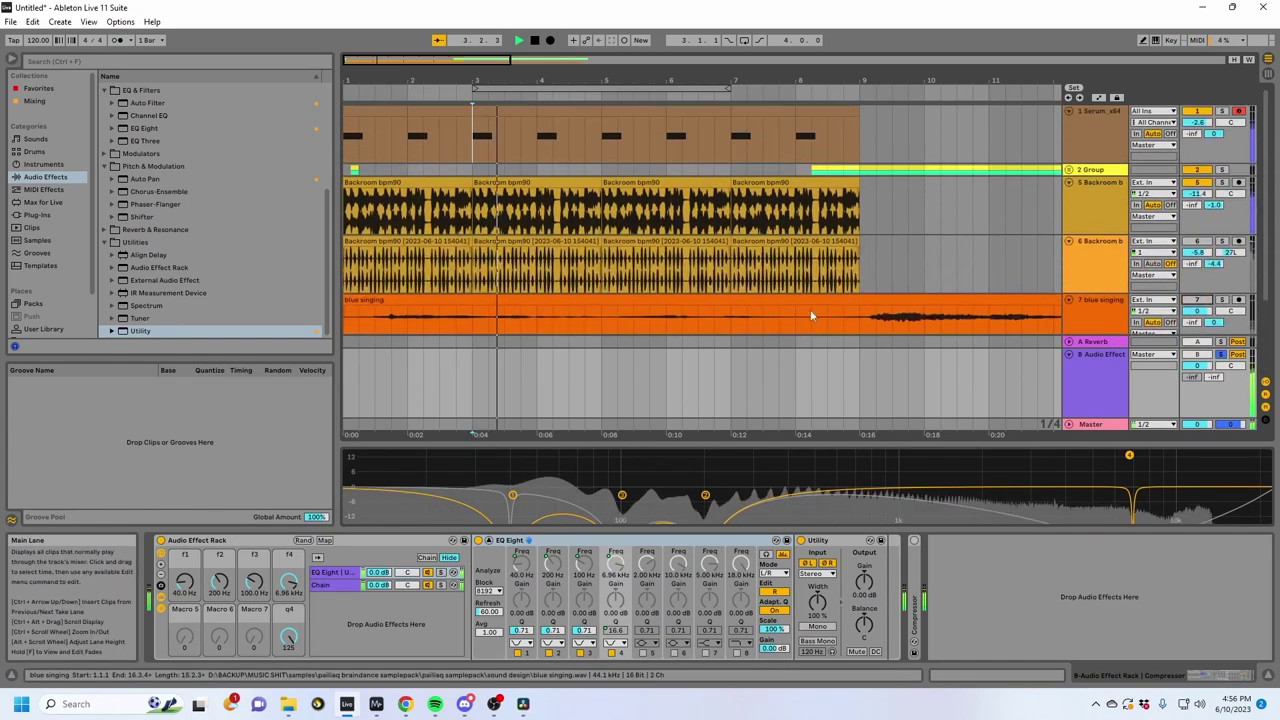
Step: Lower the q4 macro to about 49 and audition the return track
key("space")
mouse_move(288, 636)
left_mouse_down()
mouse_move(288, 530)
mouse_move(288, 636)
left_mouse_up()
key("space")
key("space")
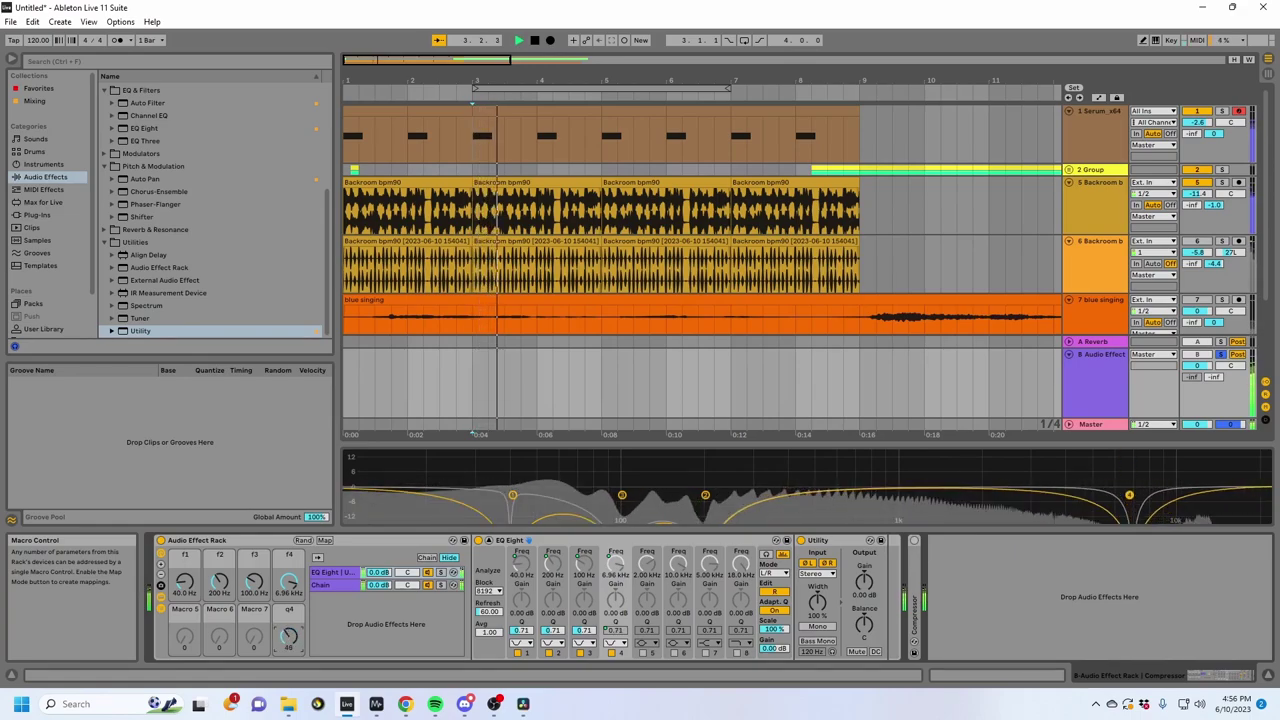
Step: Limit the q4 mappings to 2.00 for 4 Resonance A's maximum and 4 Resonance B's minimum, and turn the q4 macro down to 0
left_click(325, 540)
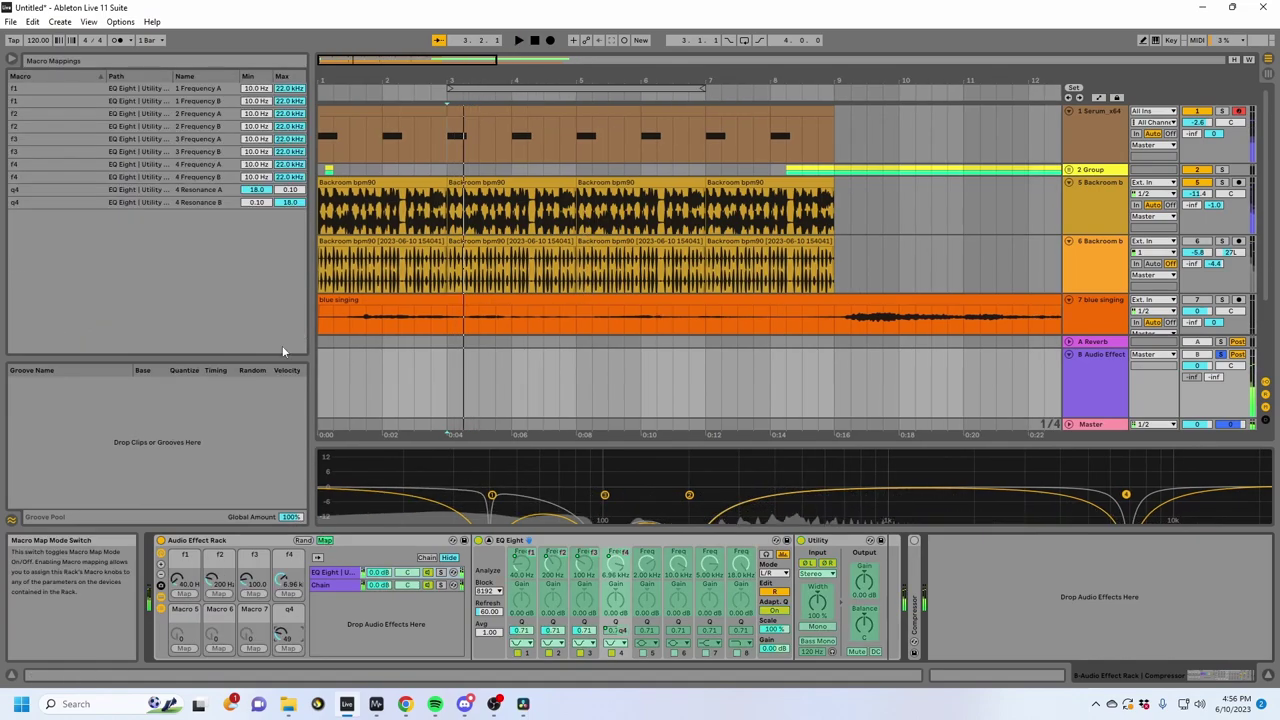
left_click(271, 191)
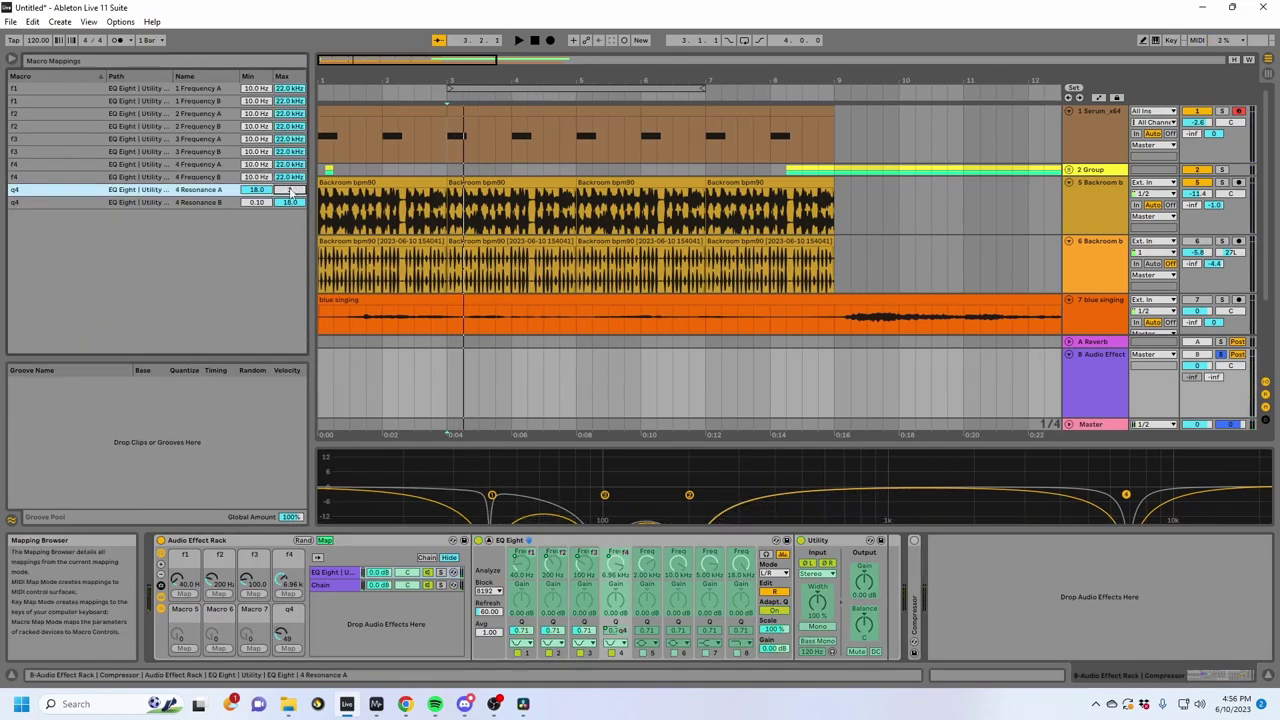
left_click(257, 203)
type("2")
key("Return")
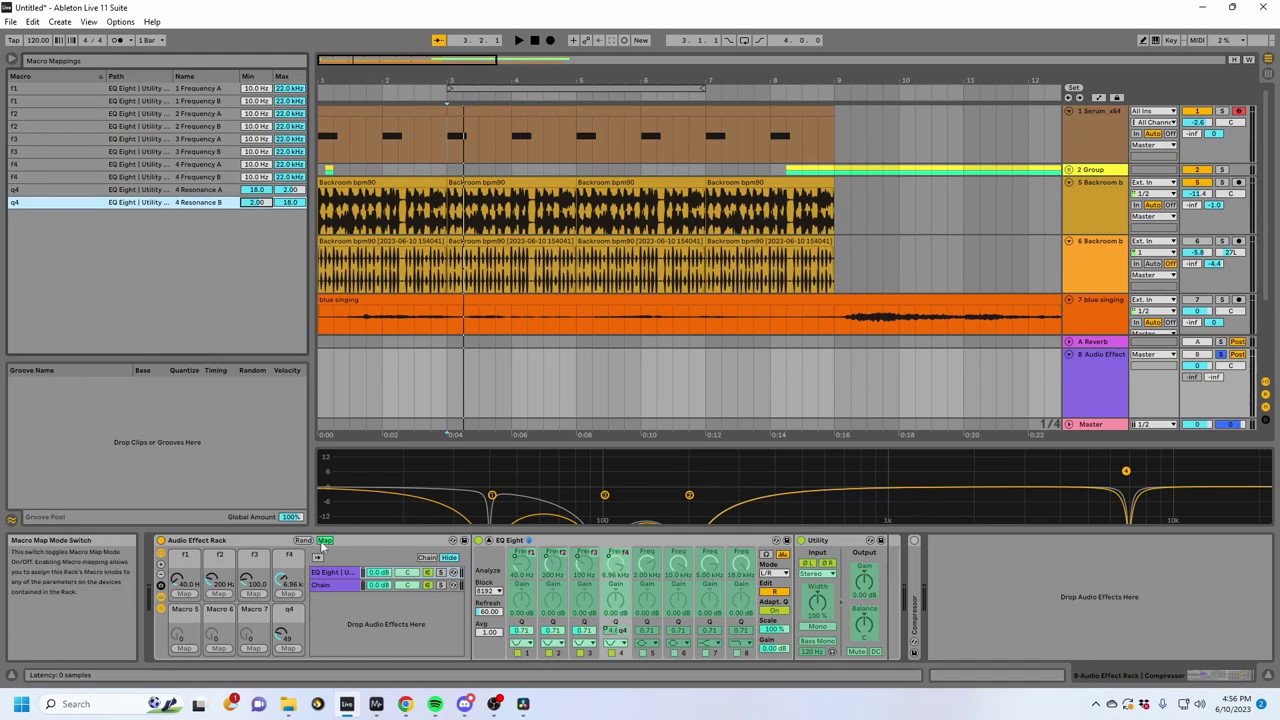
left_click(324, 541)
mouse_move(293, 640)
left_mouse_down()
mouse_move(293, 658)
mouse_move(289, 585)
mouse_move(289, 625)
left_mouse_up()
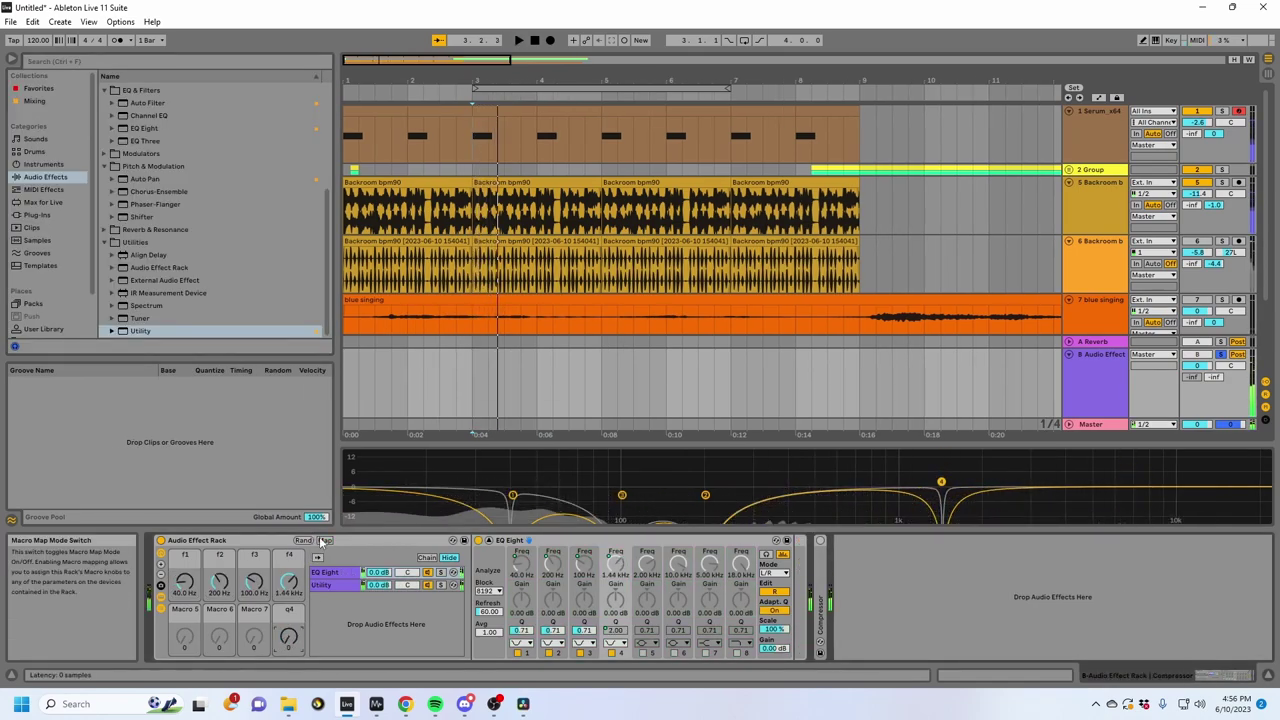
Step: Set the q4 mappings to a maximum of 1.50 for 4 Resonance A and a minimum of 1.50 for 4 Resonance B
left_click(324, 541)
left_click(298, 188)
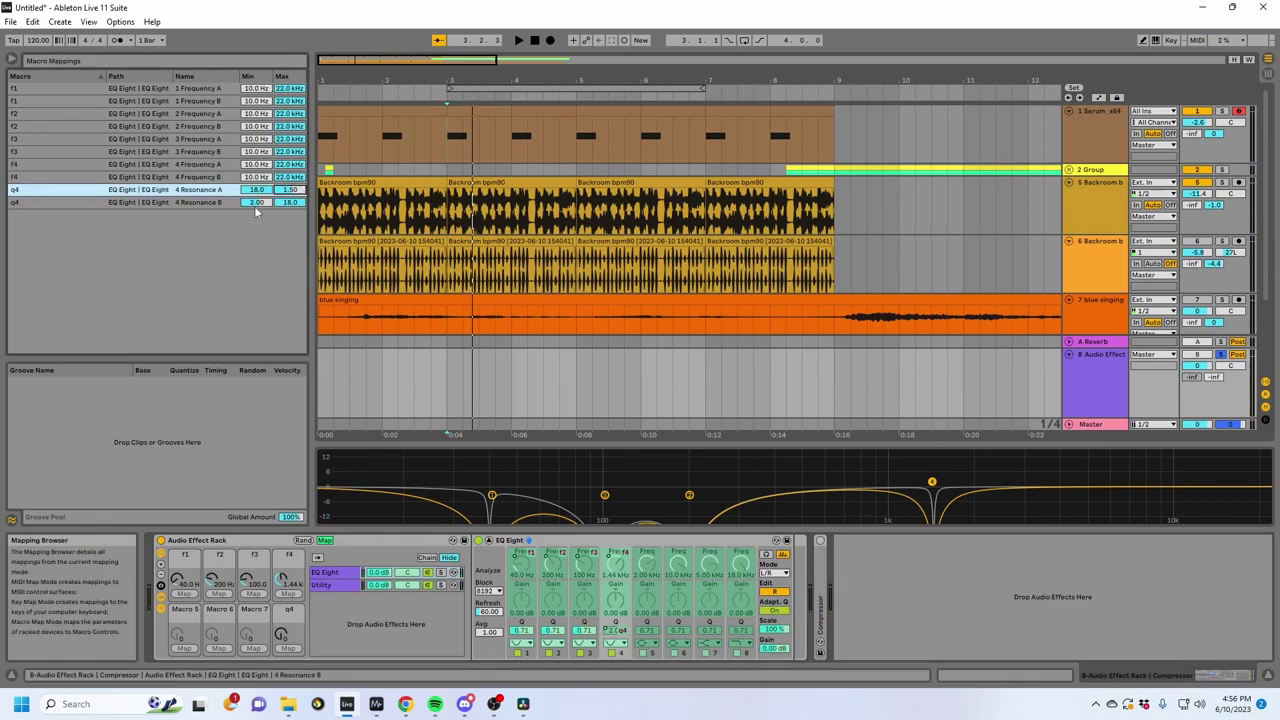
left_click(255, 203)
Step: Leave macro mapping and audition soloed return B from bar 3 with the new q4 range
key("space")
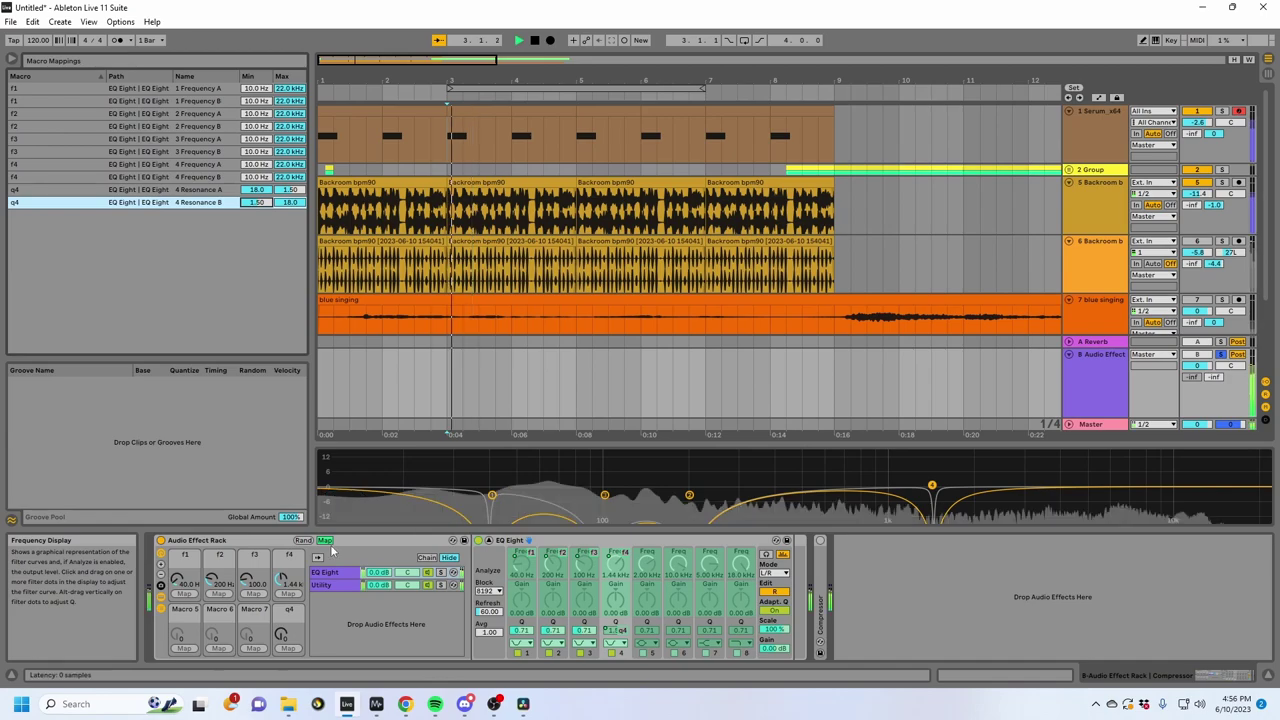
left_click(325, 540)
mouse_move(288, 637)
left_mouse_down()
mouse_move(288, 560)
mouse_move(288, 637)
left_mouse_up()
key("space")
key("space")
key("space")
key("space")
key("space")
Step: Map the Q of EQ Eight bands 1, 2 and 3 on both channels to Macros 5, 6 and 7, named q1, q2 and q3
left_click(325, 540)
left_click(585, 631)
left_click(253, 648)
left_click(553, 631)
left_click(218, 648)
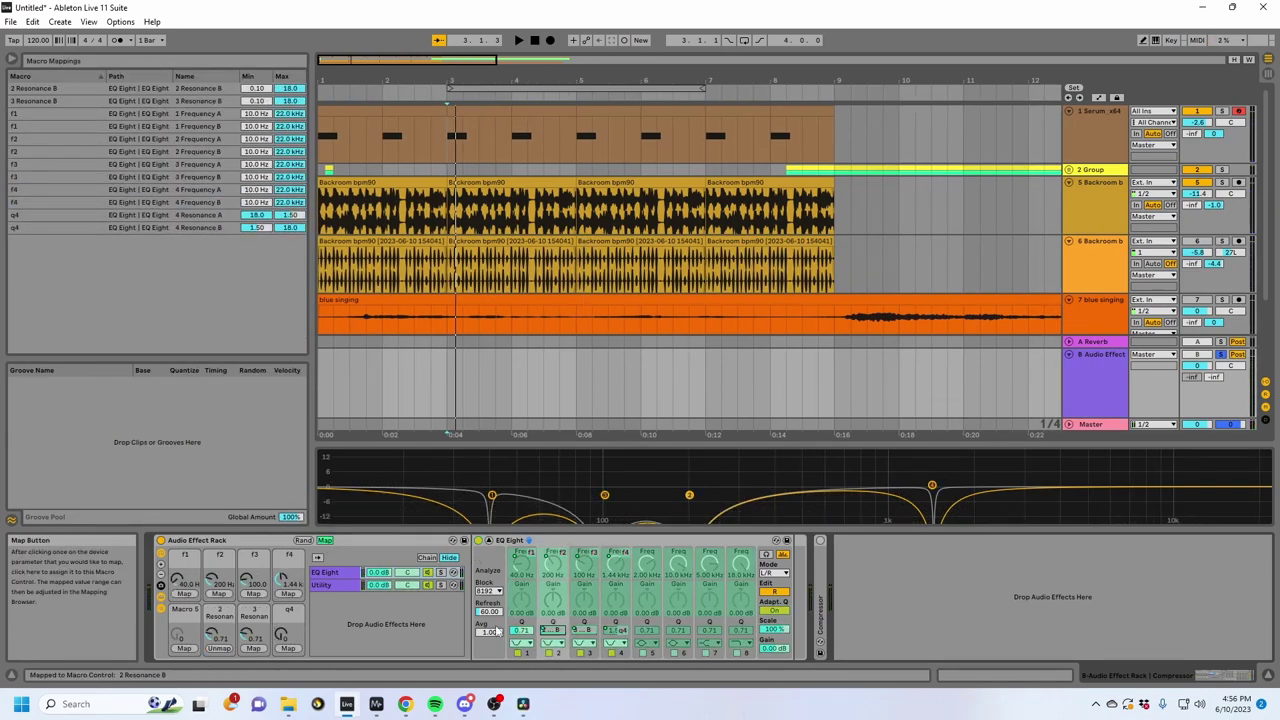
left_click(519, 631)
left_click(184, 648)
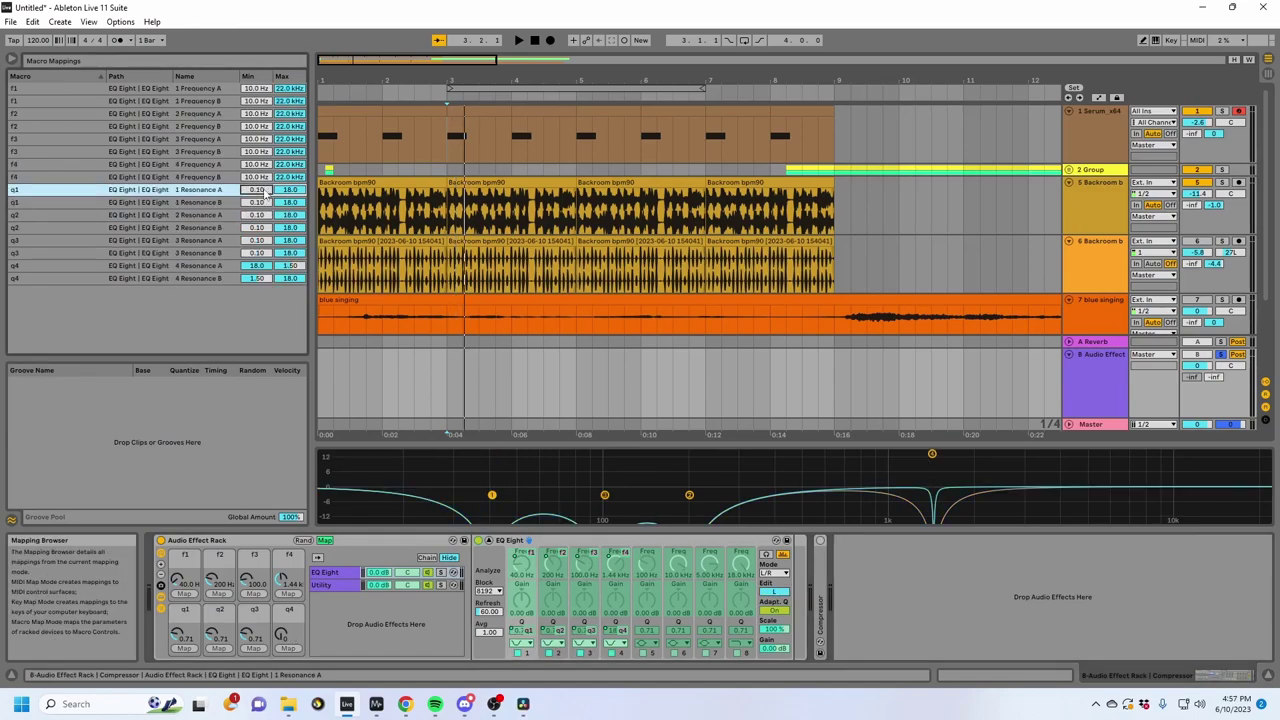
Step: Set the q1 mappings to 18.0 minimum and 1.50 maximum for 1 Resonance A, and 1.50 minimum for 1 Resonance B
left_click(266, 194)
type("1.5")
key("Return")
left_click_drag(266, 191, 266, 100)
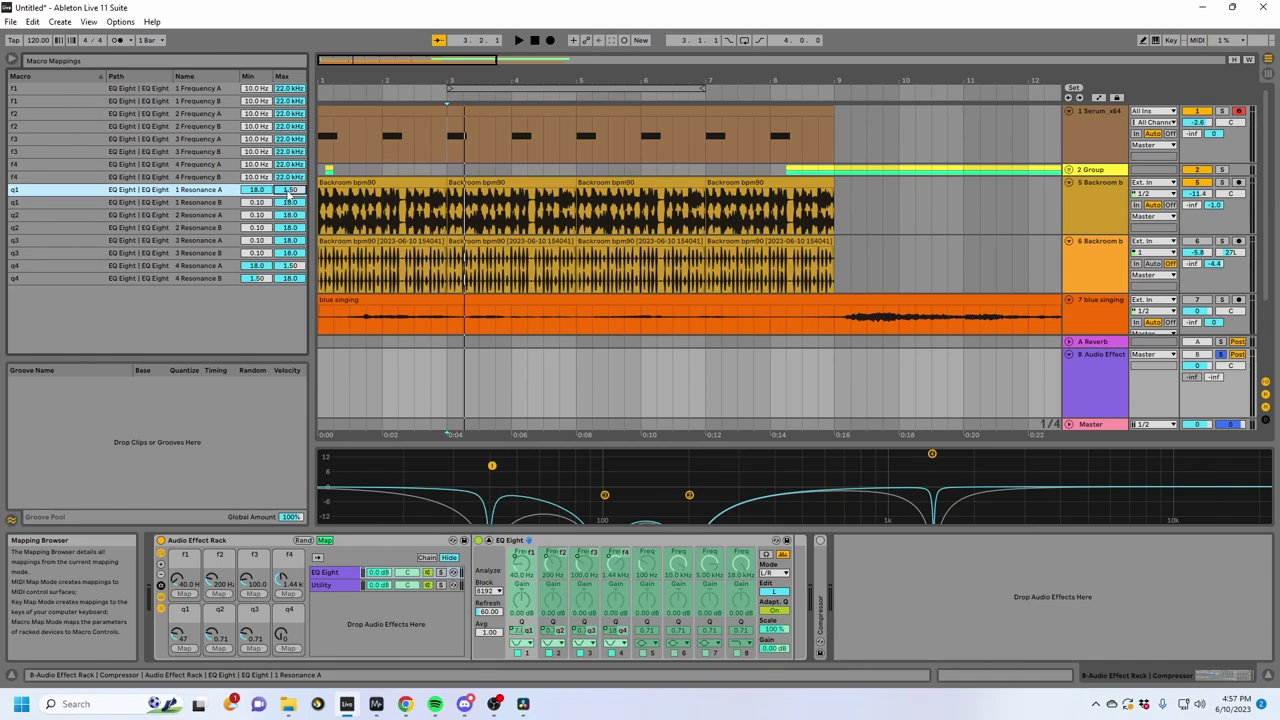
left_click(267, 203)
type("1.5")
key("Return")
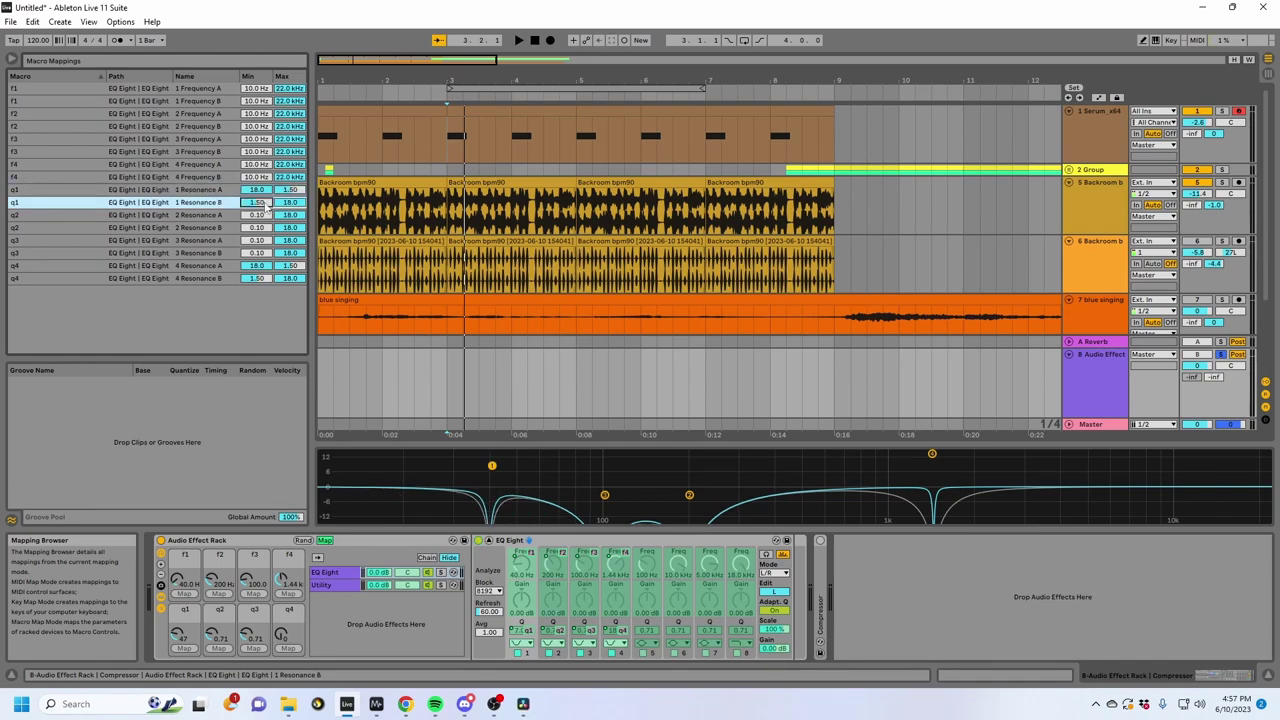
Step: Set the q2 and q3 mappings to run from 18.0 to 1.50 for Resonance A and from 1.50 to 18.0 for Resonance B
left_click(267, 215)
type("18")
key("Return")
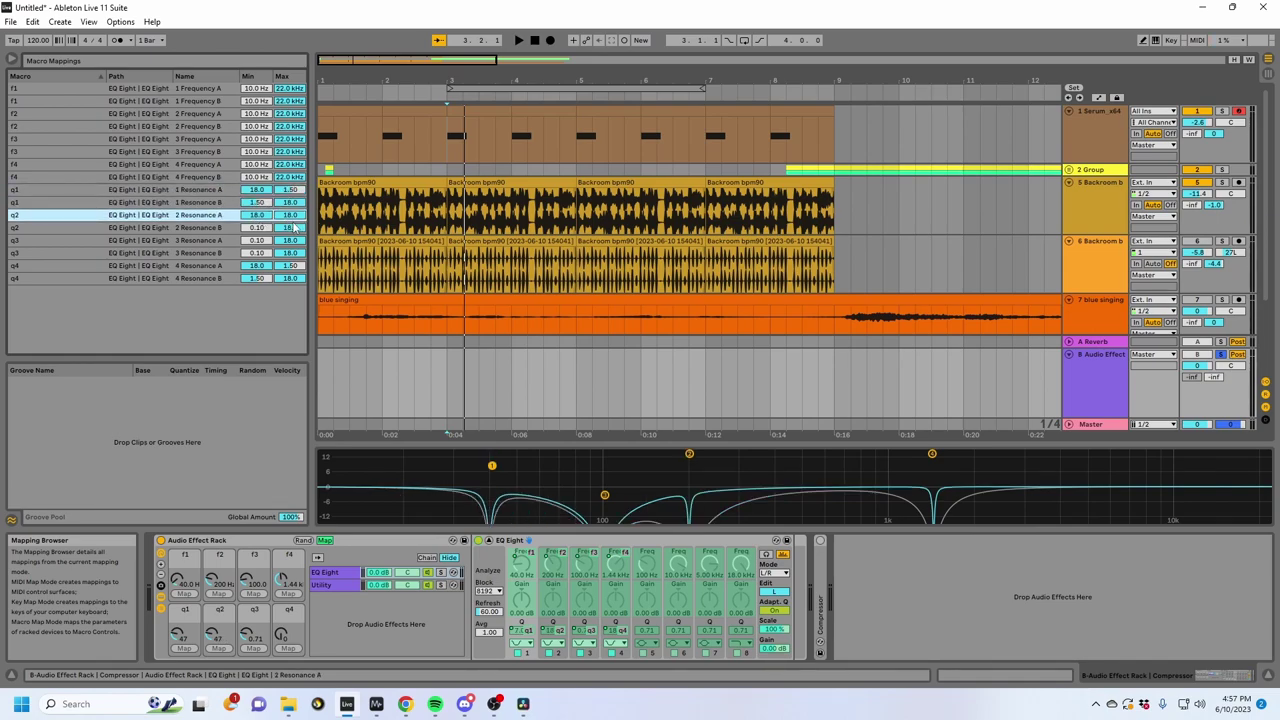
left_click(267, 228)
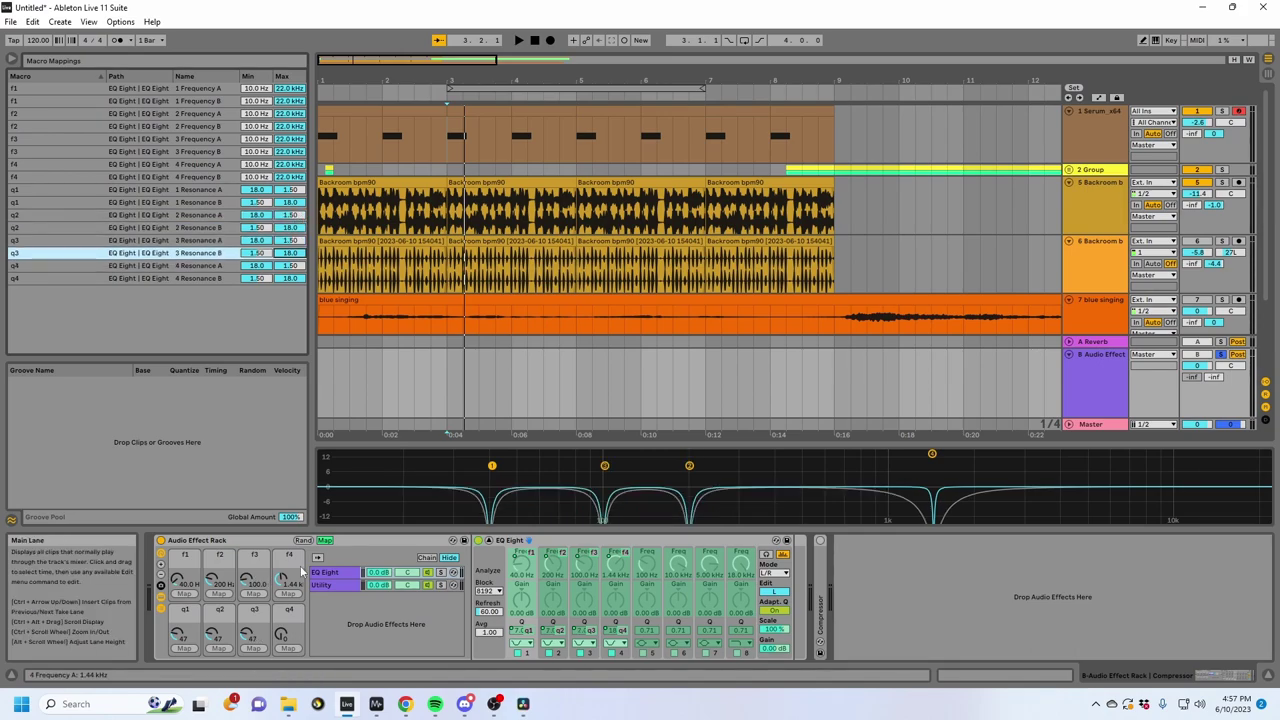
Step: Leave macro mapping and set the f1 macro to 5.80 kHz, q1 to 127 and q3 to 0
left_click(325, 540)
left_click_drag(185, 582, 185, 512)
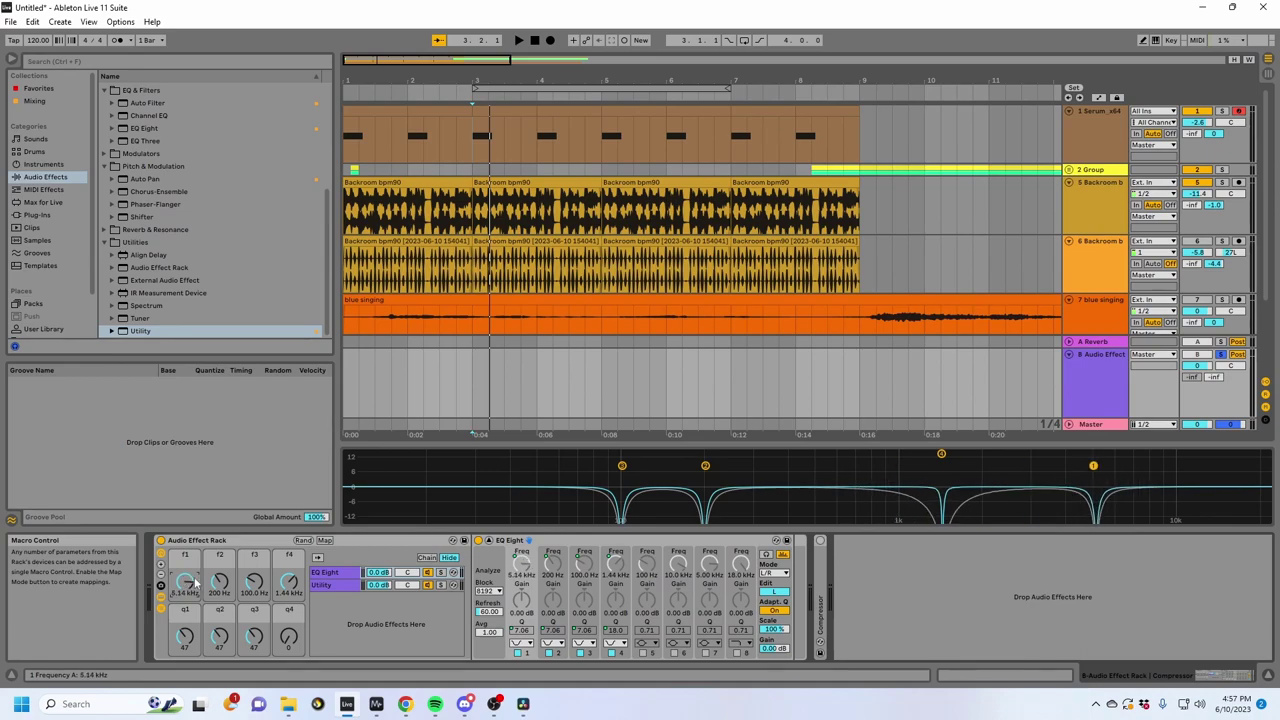
left_click_drag(254, 636, 254, 672)
left_click_drag(187, 597, 187, 592)
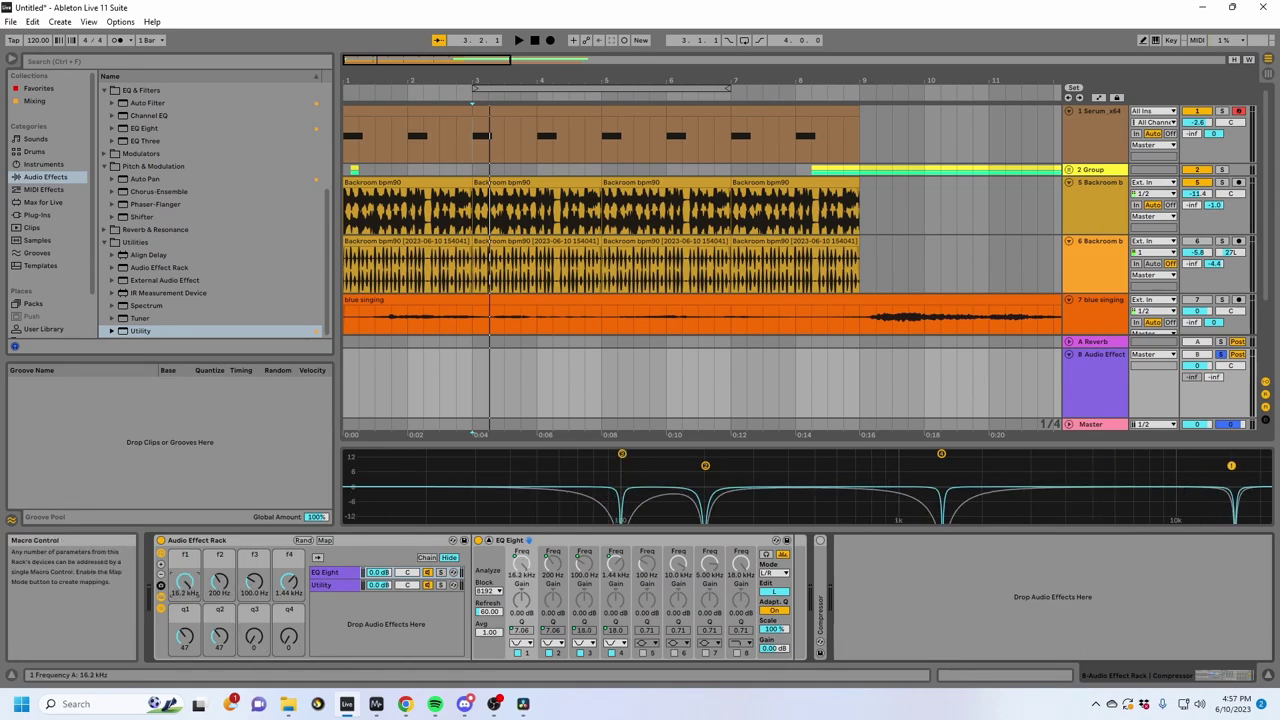
left_click_drag(192, 646, 192, 615)
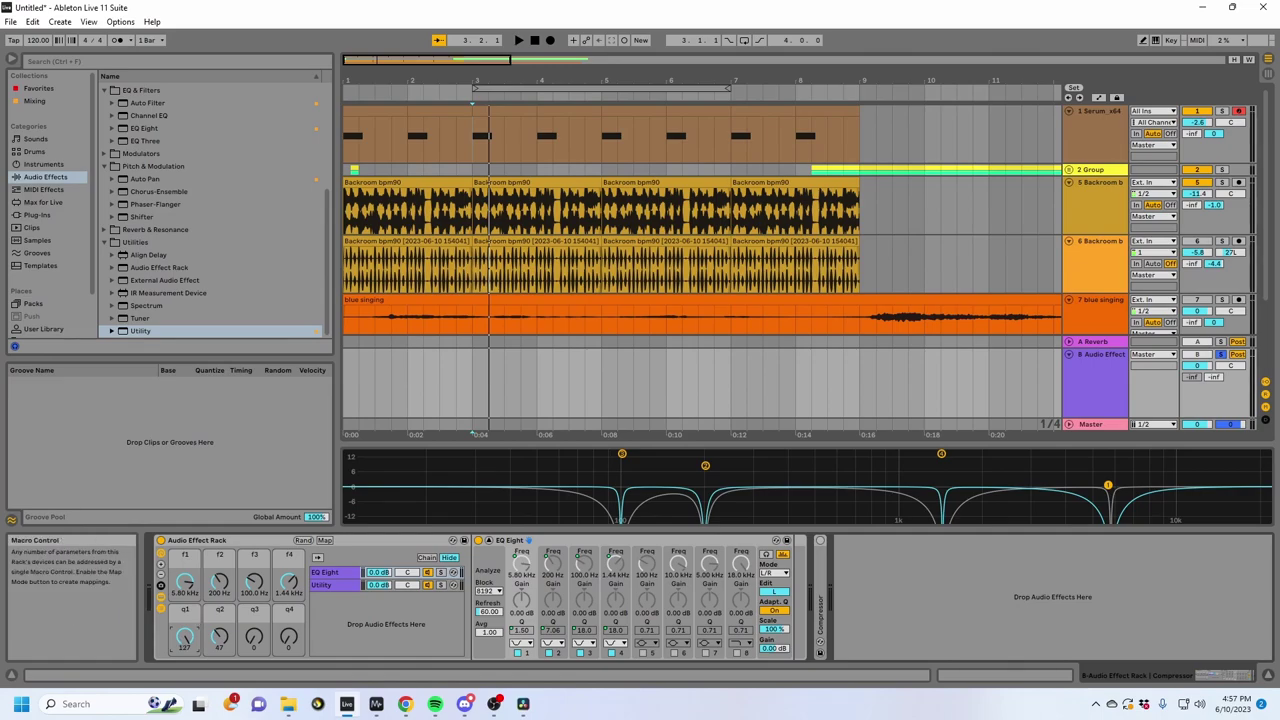
Step: Audition the return from bar 3 while setting q1 to 0, q2 to 127 and f1 to 5.14 kHz
key("space")
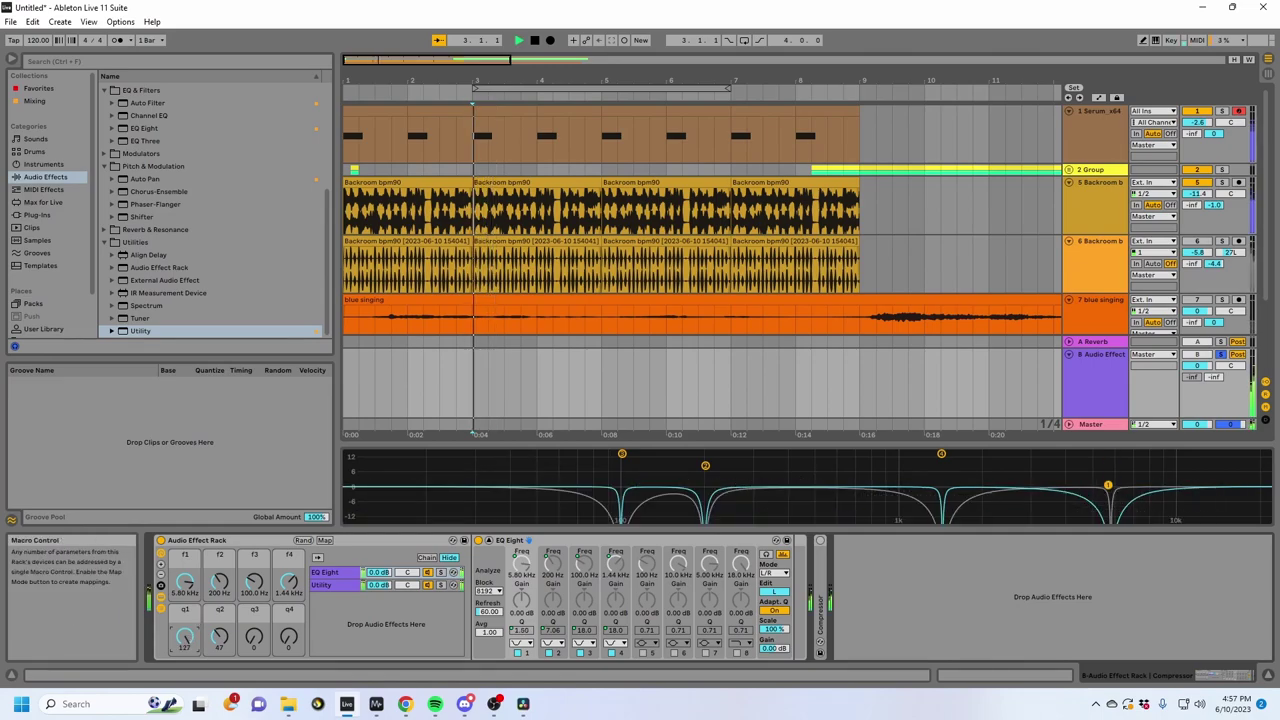
left_click_drag(185, 638, 185, 715)
left_click_drag(218, 641, 218, 580)
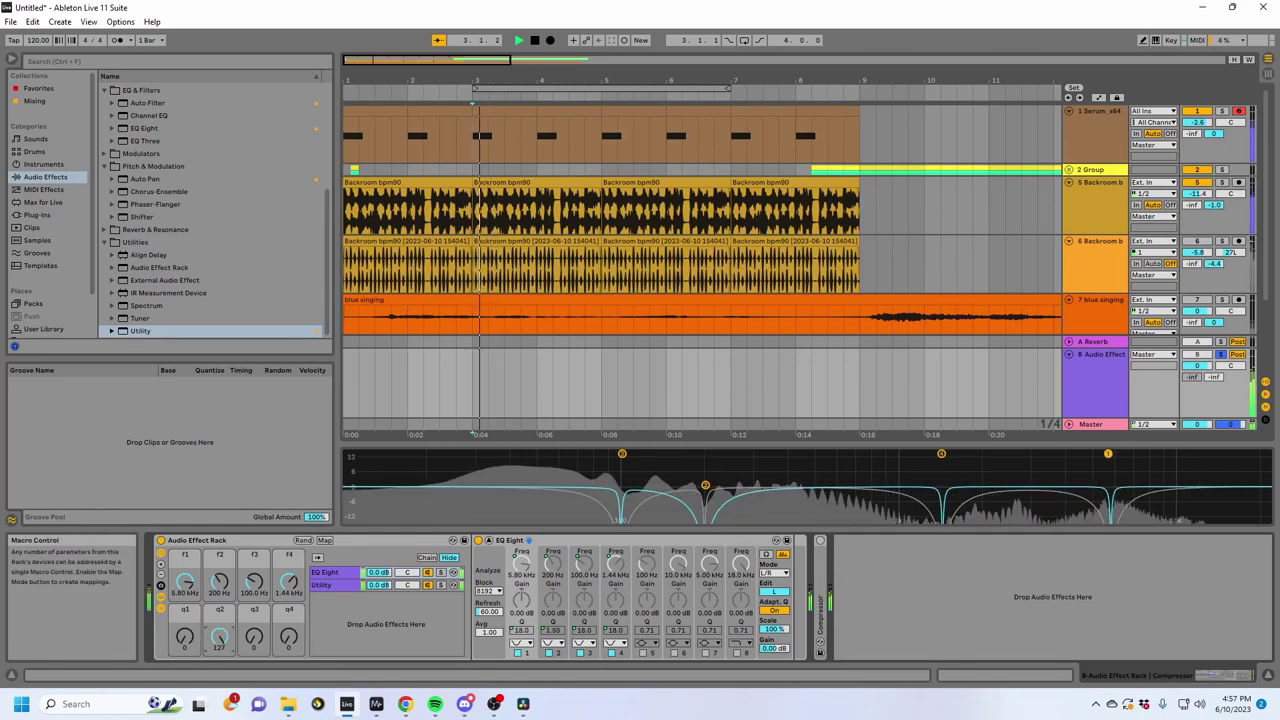
key("space")
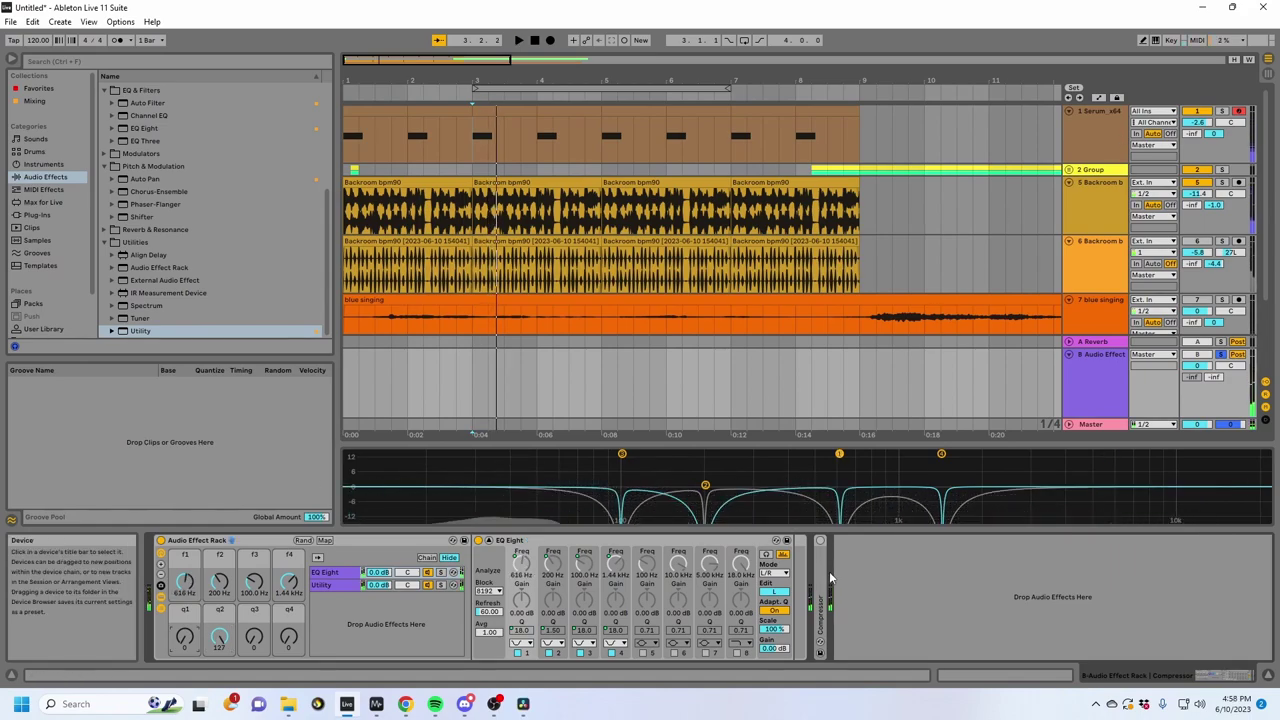
left_click_drag(185, 580, 185, 537)
key("space")
key("space")
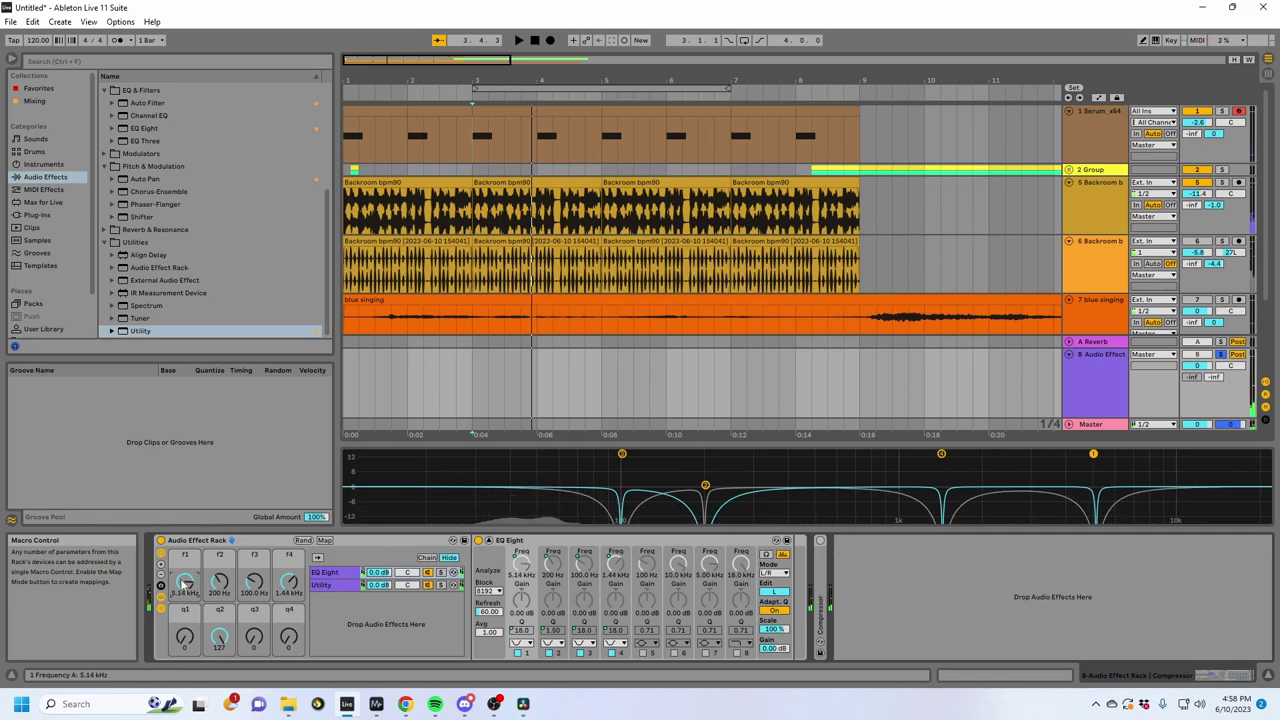
Step: Search all browser results for "spellbook" and load The Spellbook.amxd onto return track B
left_click(69, 57)
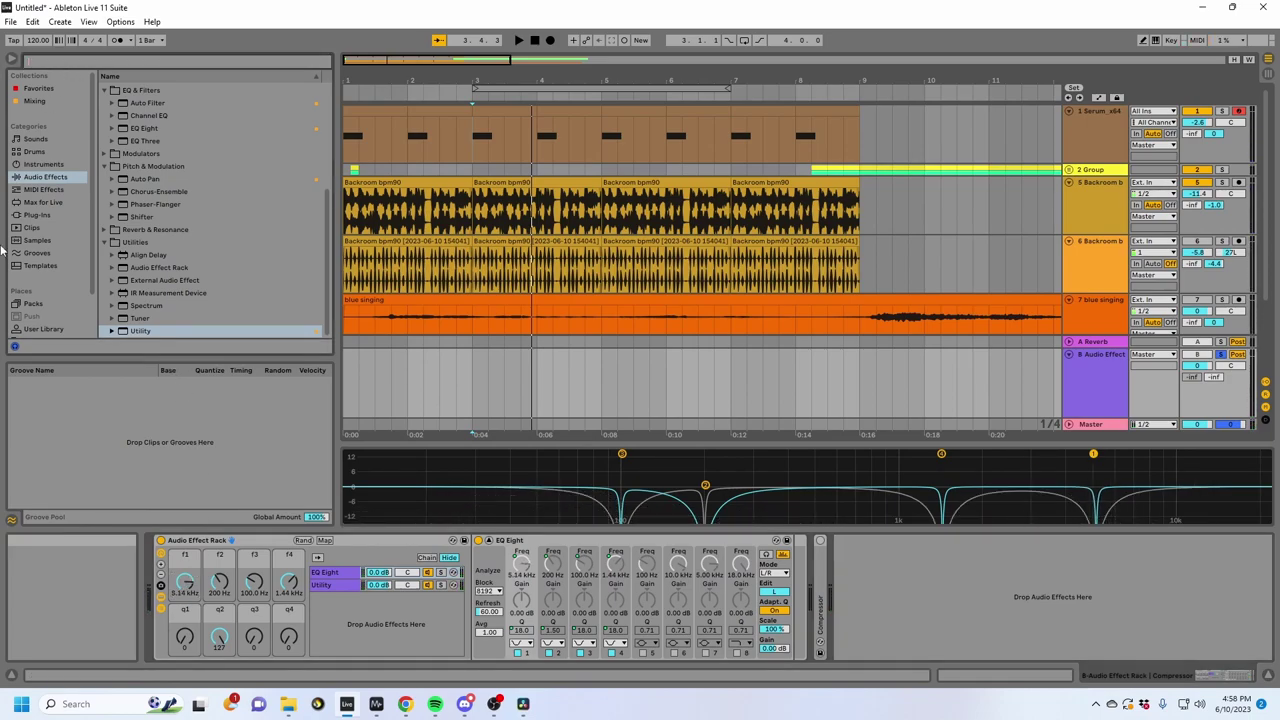
type("spellbook")
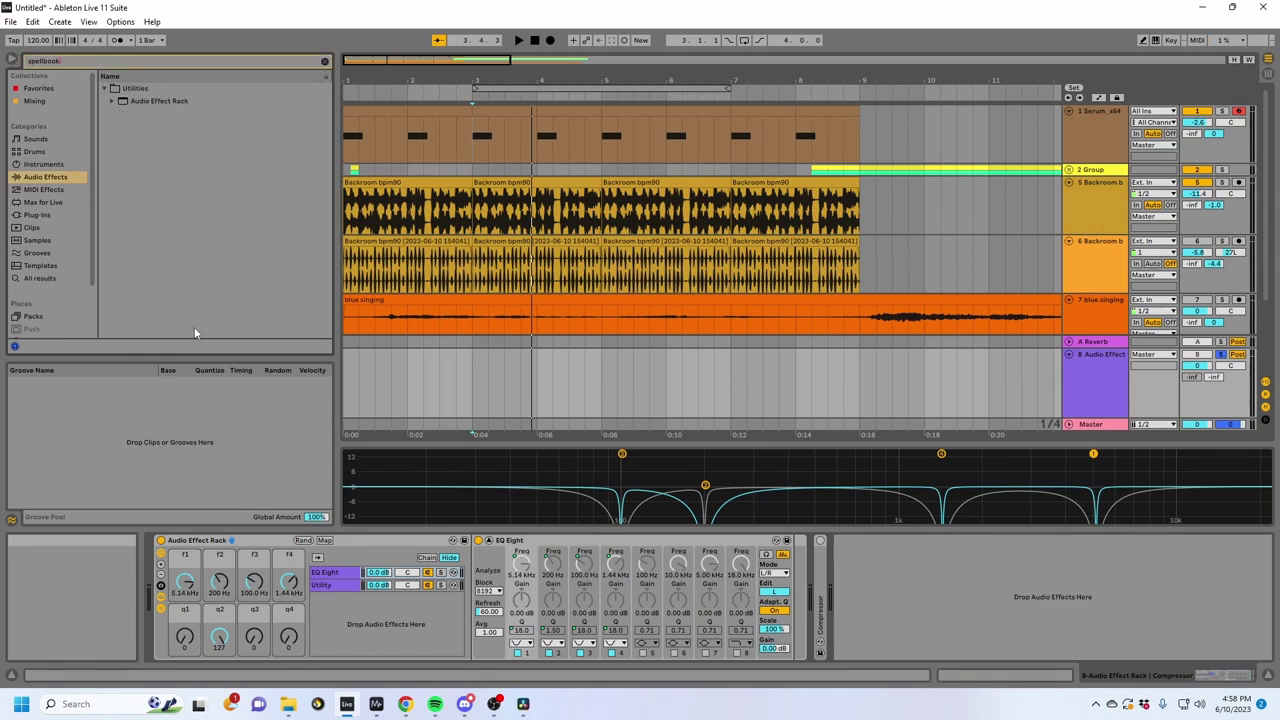
left_click(40, 278)
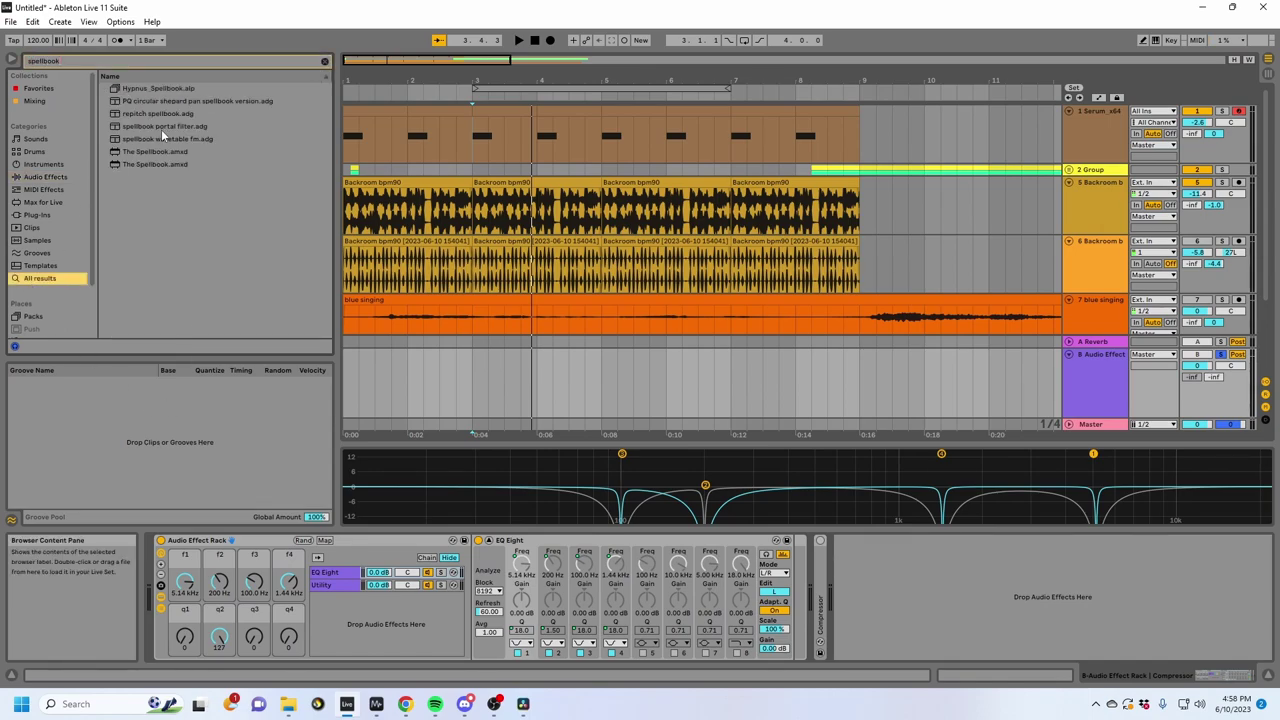
left_click(162, 151)
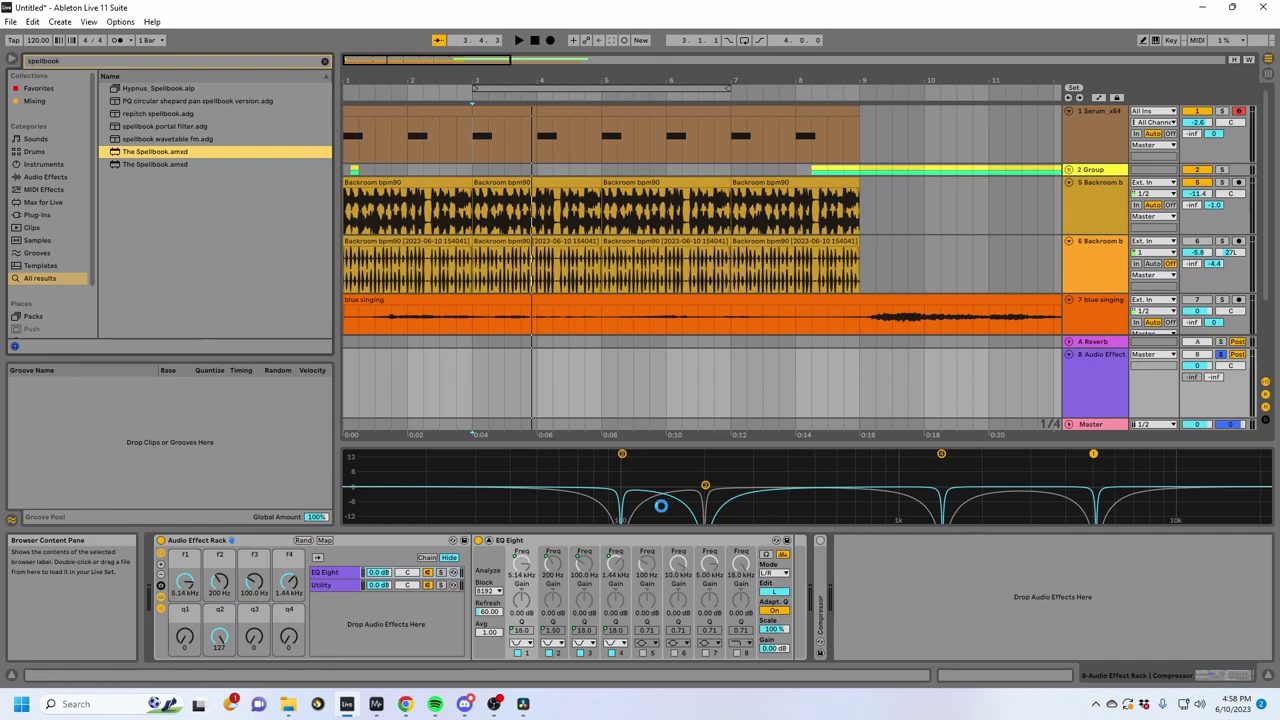
key("Return")
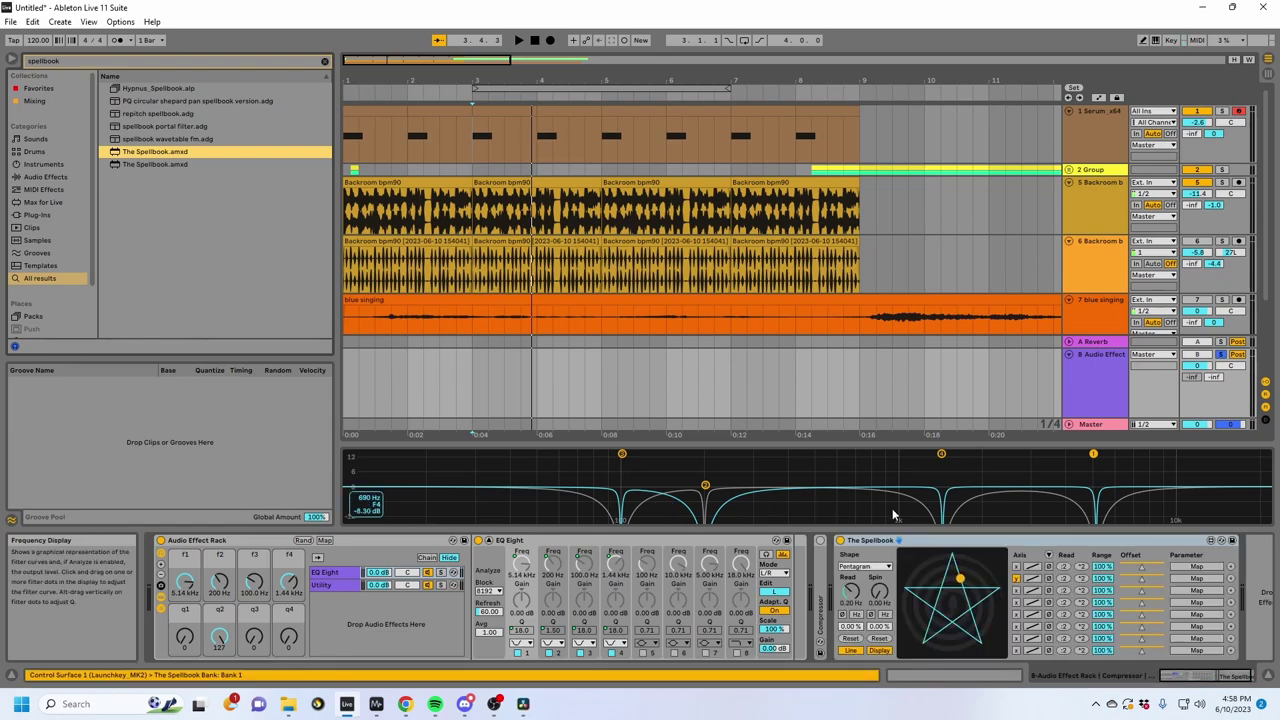
Step: Move The Spellbook in front of the Compressor and switch its Read and Spin rates from Hz to Sync
left_click_drag(816, 558, 817, 559)
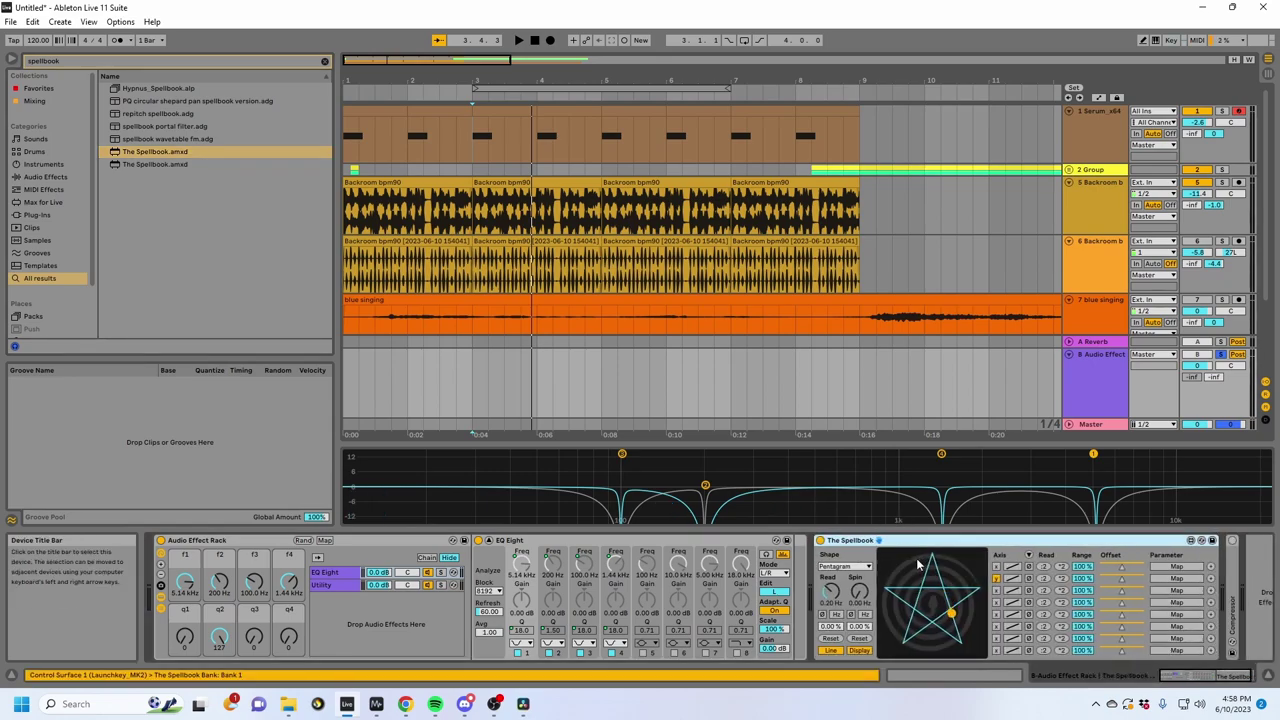
left_click(837, 615)
left_click(865, 614)
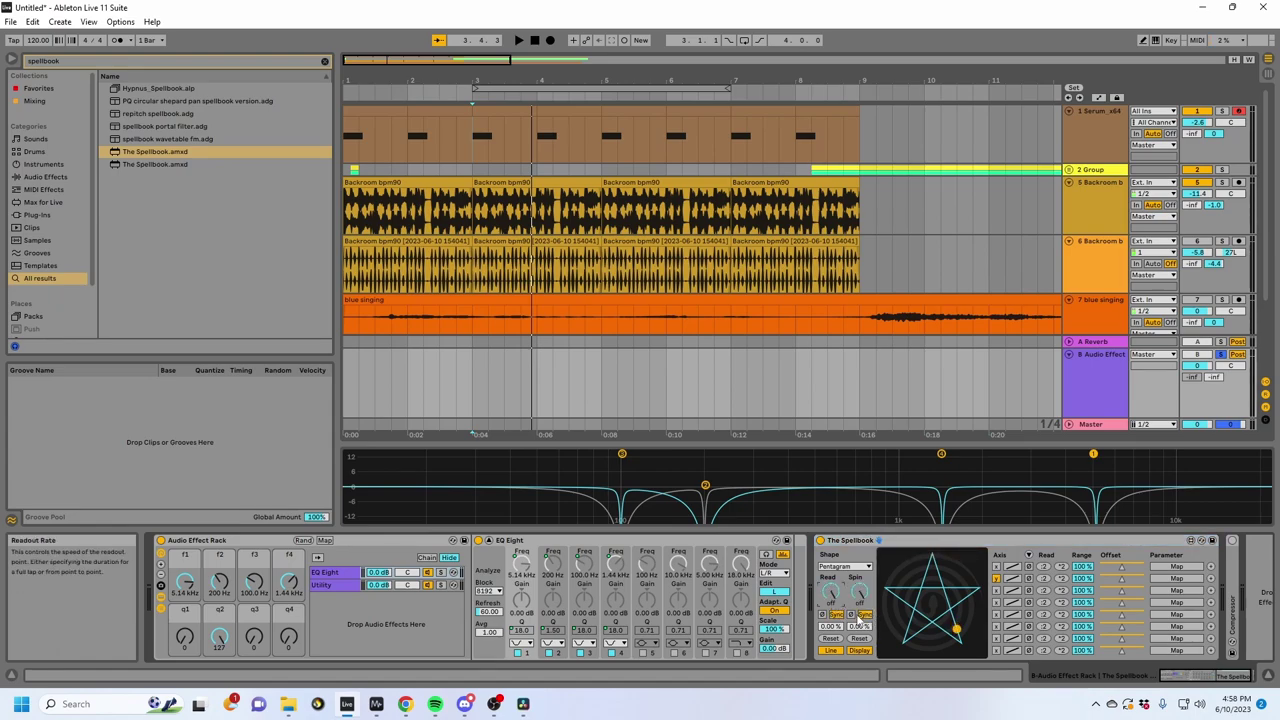
Step: Map The Spellbook's first four parameter slots to the f1, f2, f3 and f4 macros
left_click(1178, 567)
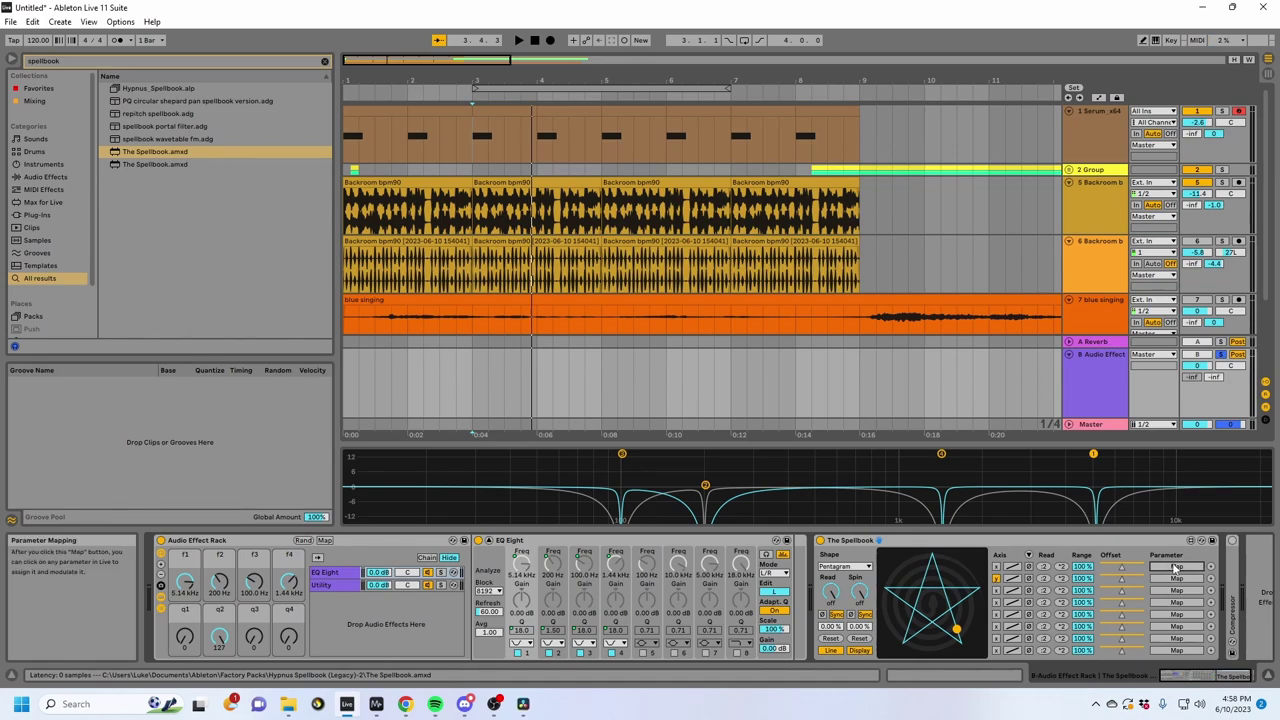
left_click(186, 583)
left_click(1176, 578)
left_click(219, 583)
left_click(1177, 590)
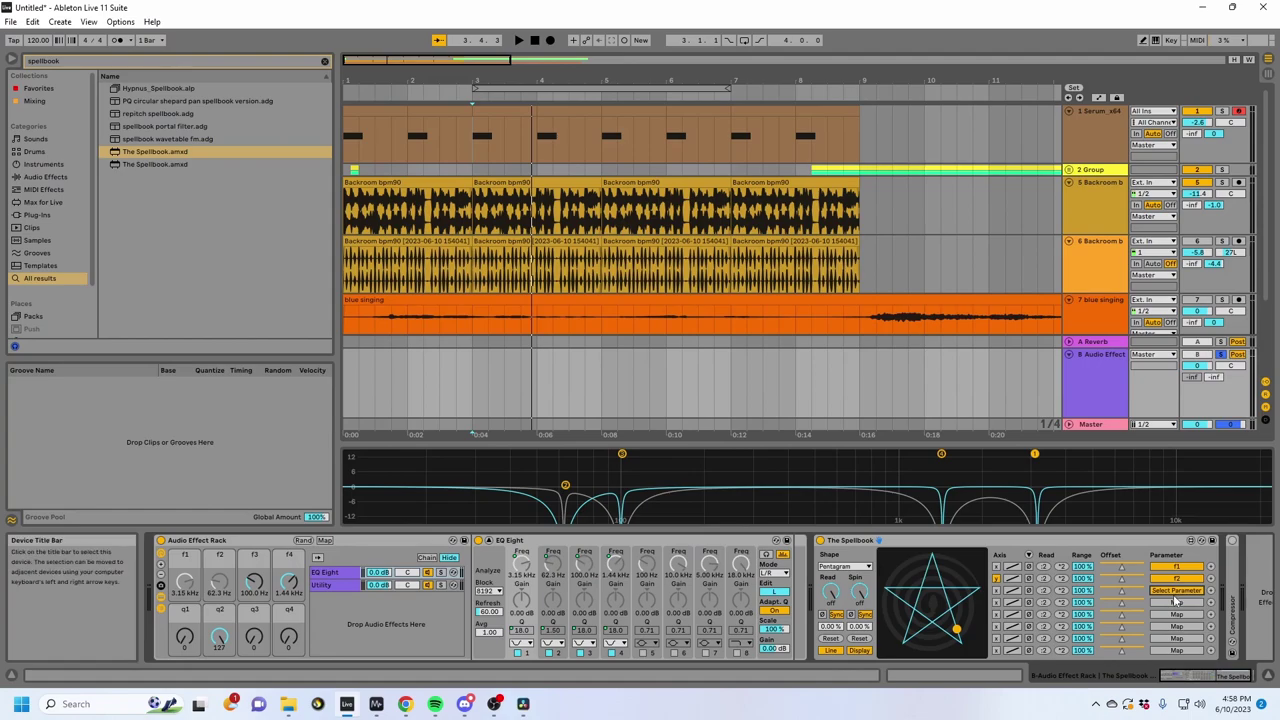
left_click(254, 580)
left_click(1177, 602)
left_click(289, 580)
Step: Map The Spellbook's last four parameter slots to the q1, q2, q3 and q4 macros
left_click(1177, 626)
left_click(184, 636)
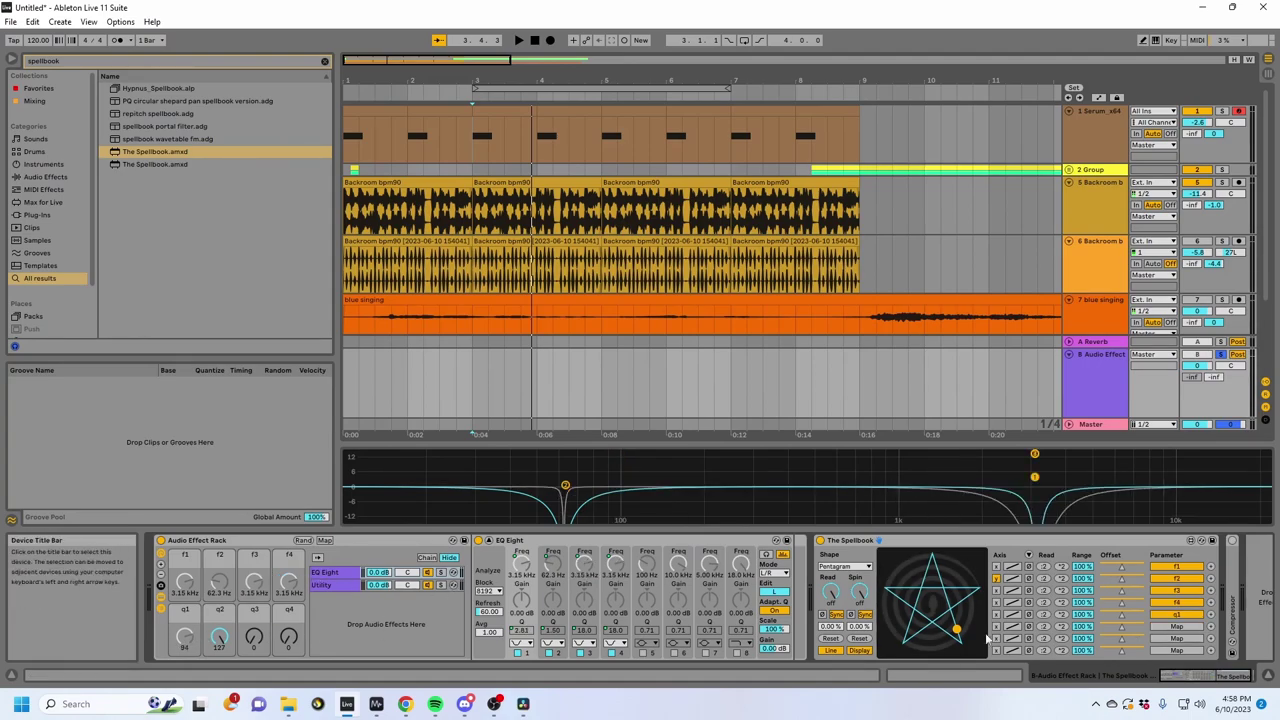
left_click(1177, 626)
left_click(219, 636)
left_click(1177, 638)
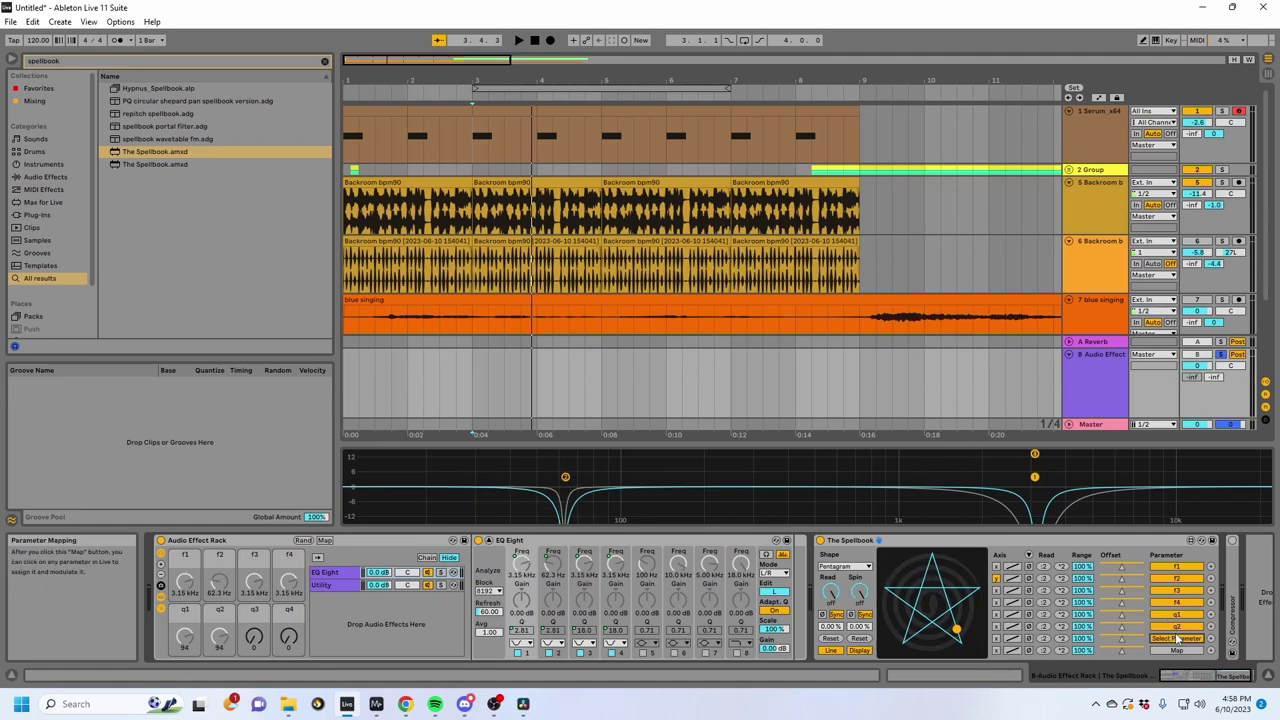
left_click(254, 636)
left_click(1177, 650)
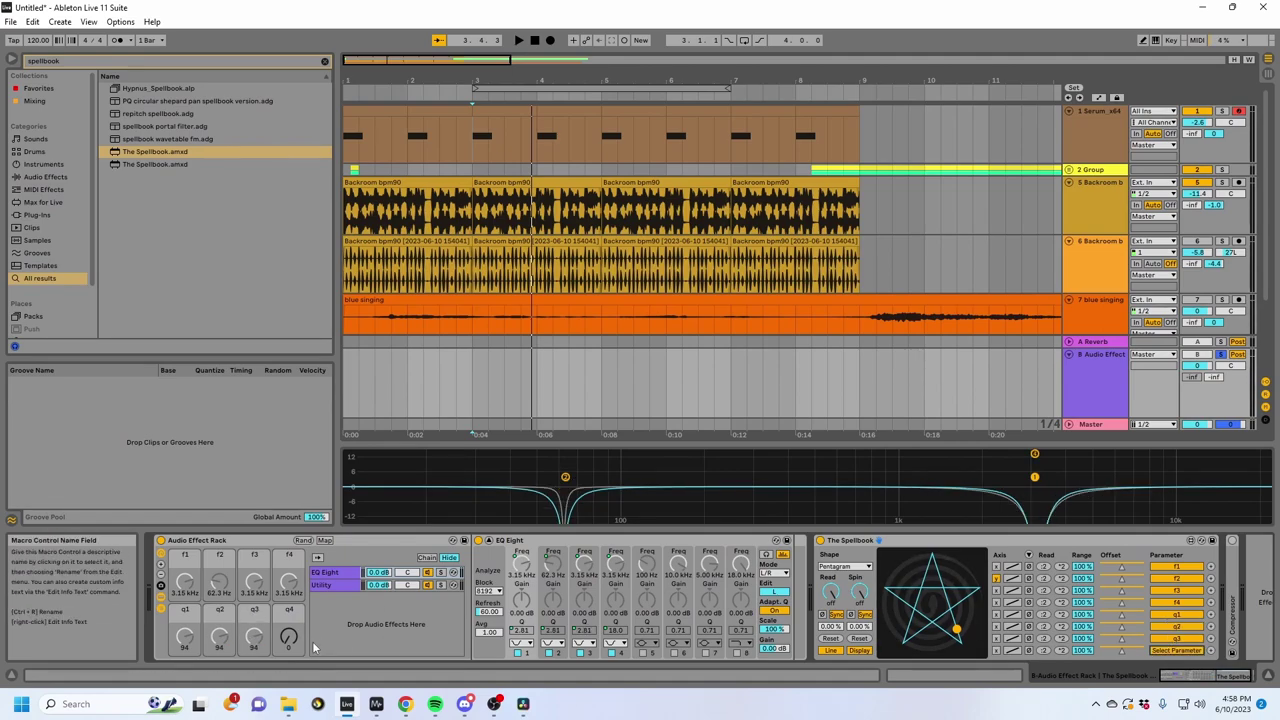
left_click(289, 636)
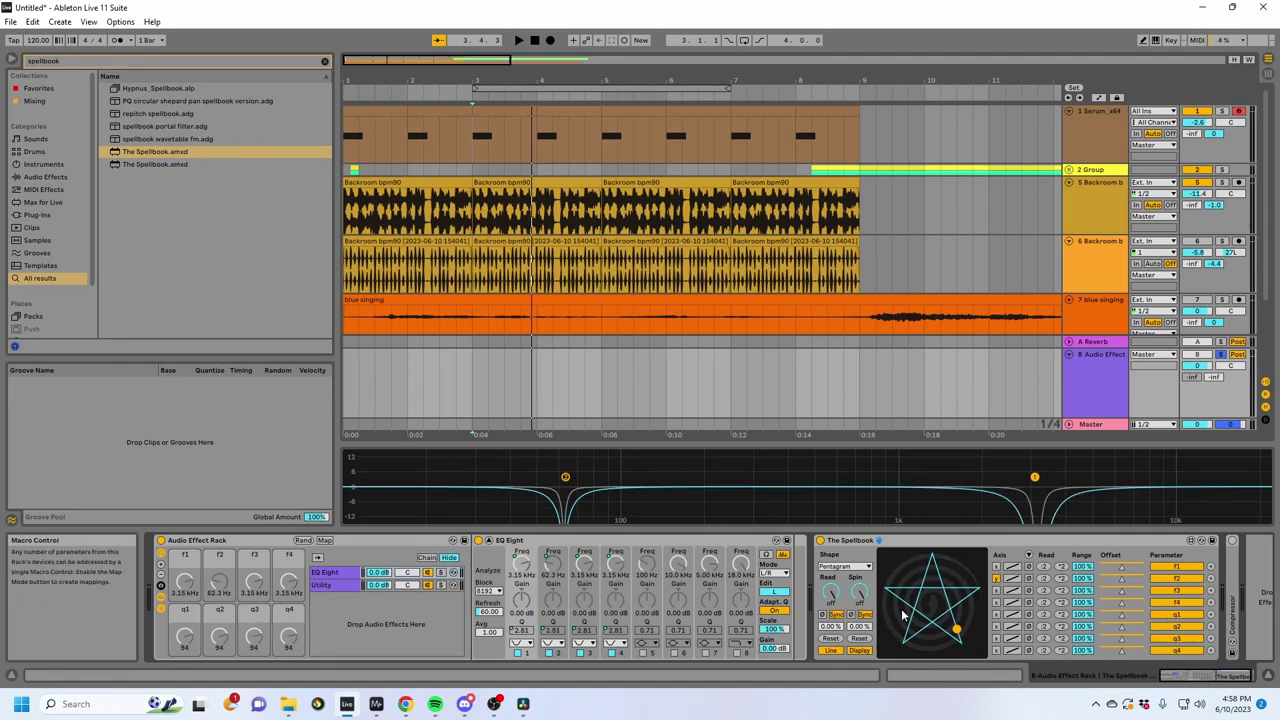
Step: Assign The Spellbook's y axis to f3, f4, q3 and q4, with f1, f2, q1 and q2 on the x axis
left_click(995, 590)
left_click(995, 602)
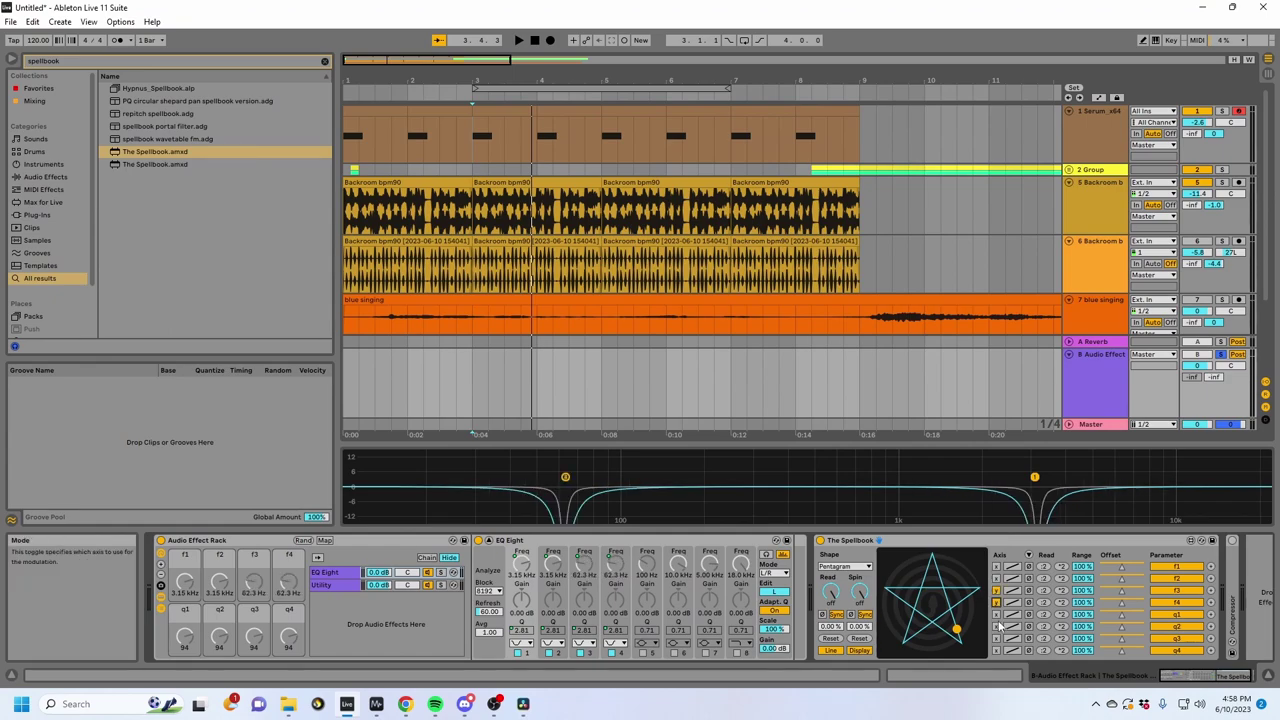
left_click(995, 638)
left_click(995, 650)
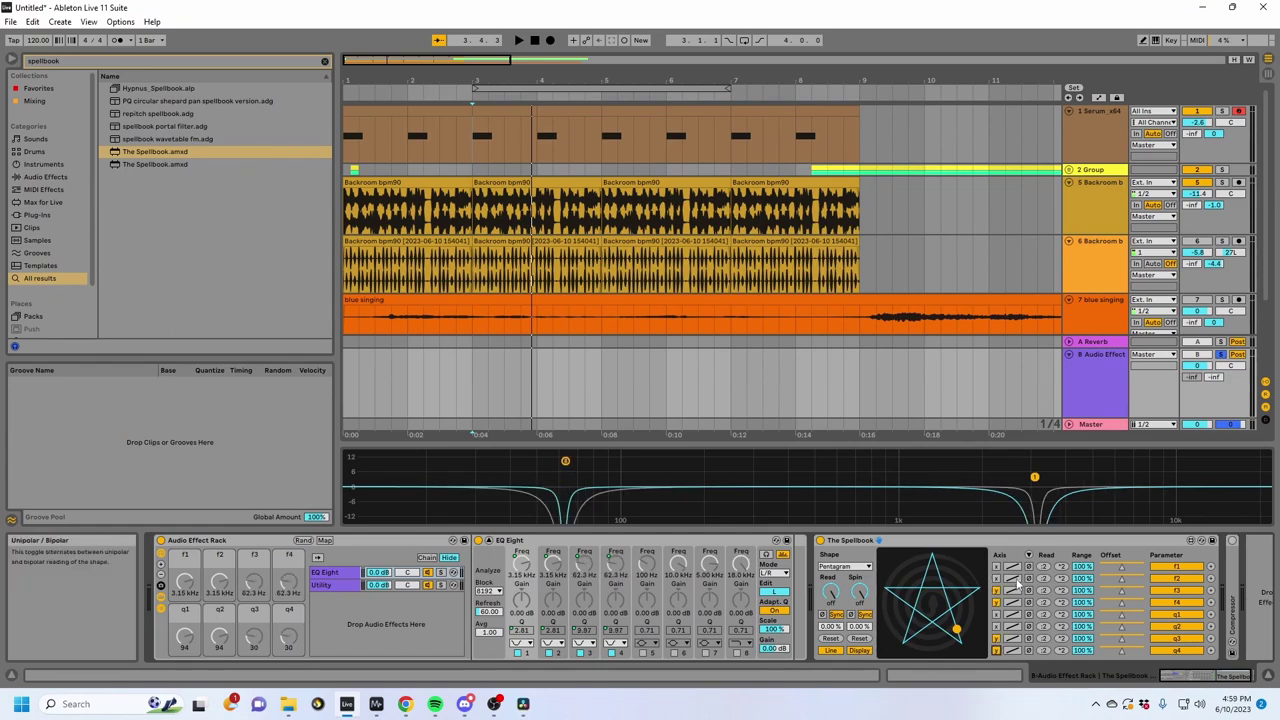
Step: Toggle the unipolar/bipolar reading of The Spellbook's f2, f3, q2 and q3 slots to the V-shaped curve
left_click(1013, 579)
left_click(1013, 591)
left_click(1013, 627)
left_click(1013, 639)
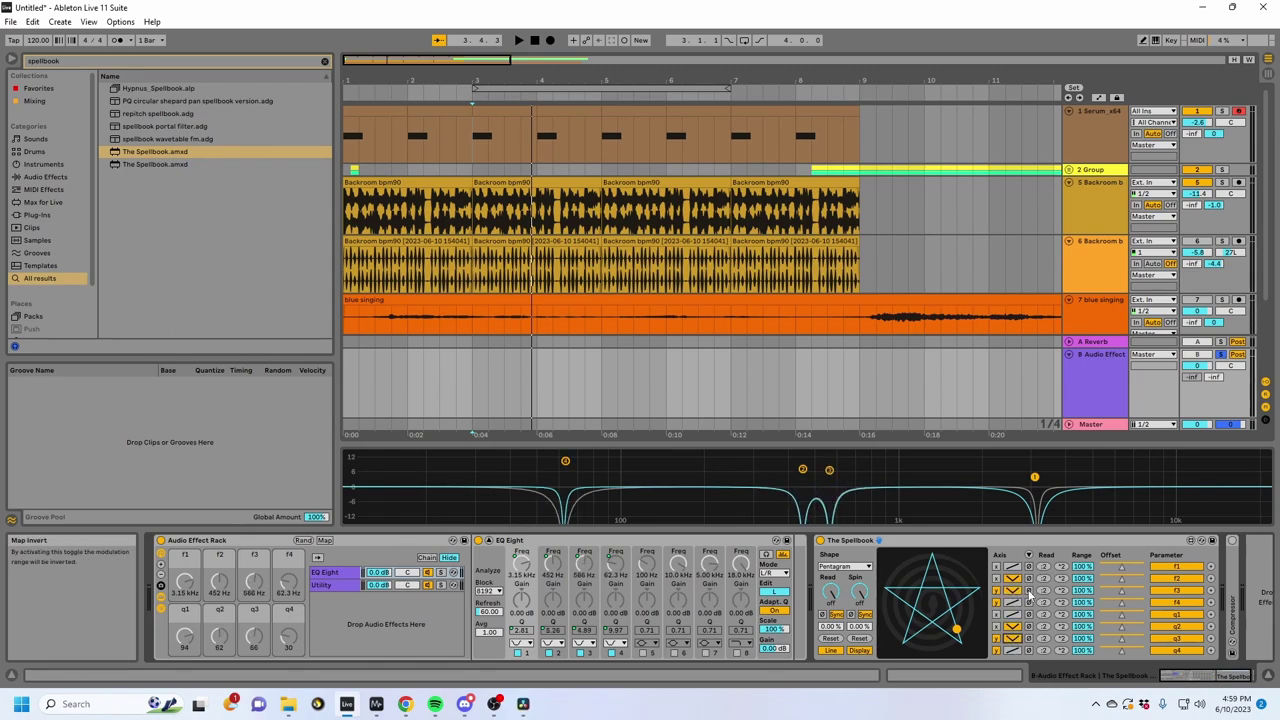
Step: Invert the mapping of The Spellbook's f3 and q3 slots and sweep its readout offset to about 32.3%
left_click(1028, 591)
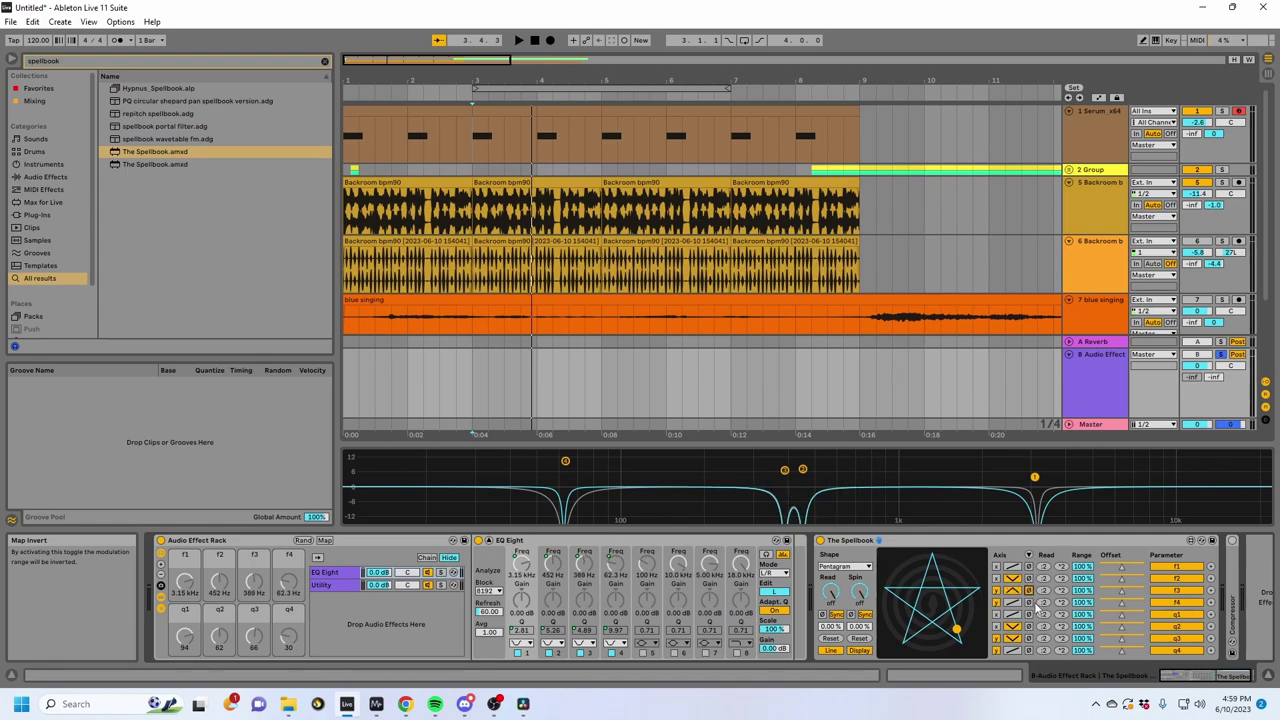
left_click(1029, 639)
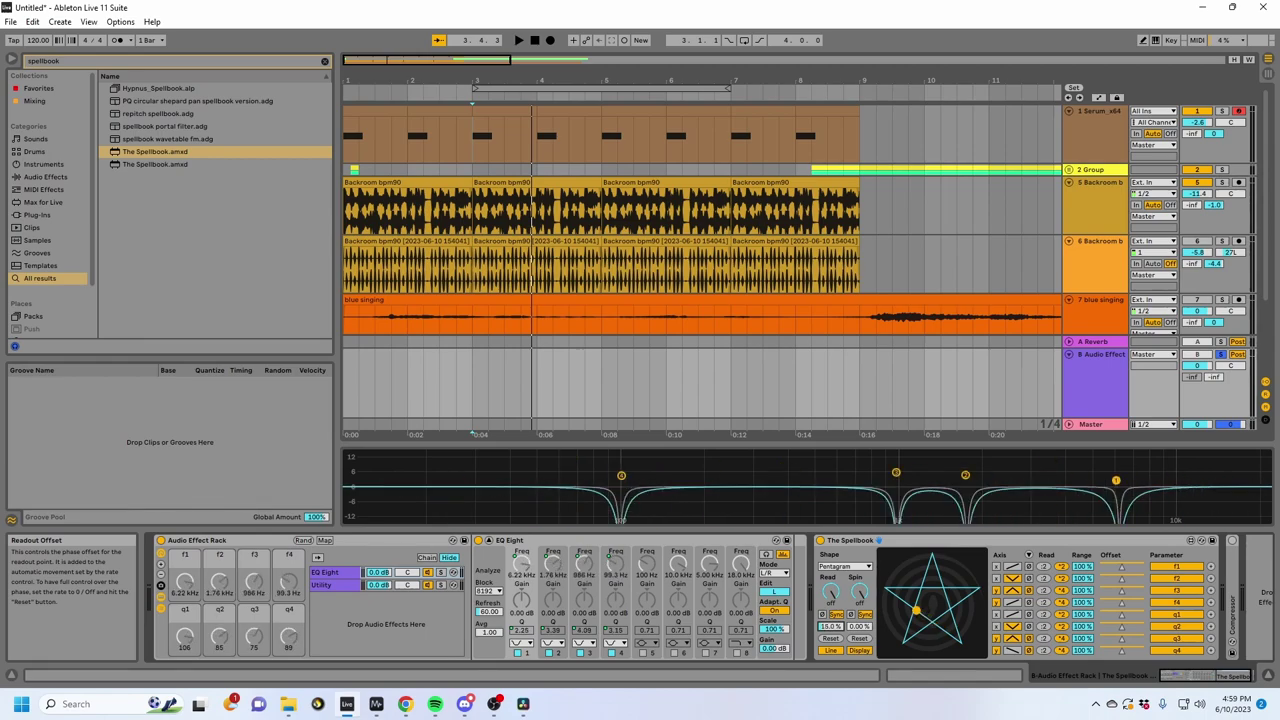
left_click_drag(831, 626, 831, 610)
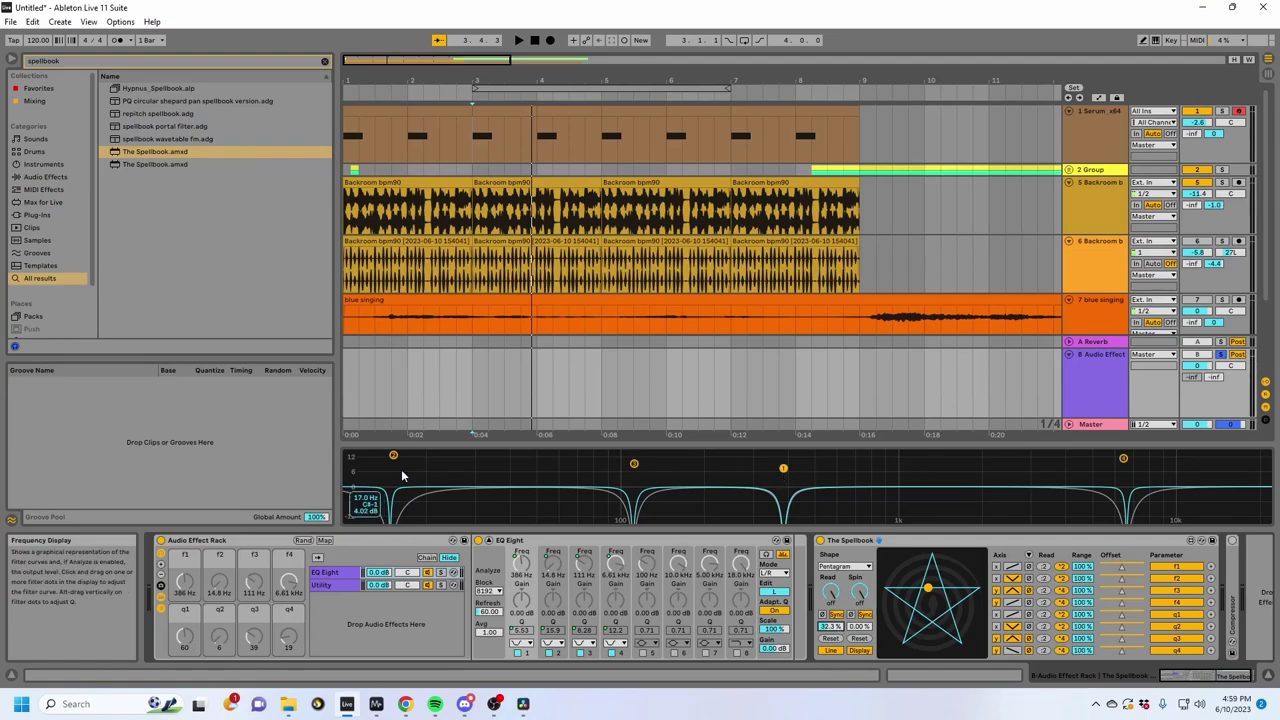
Step: Reduce the modulation ranges of The Spellbook's f1, f2, f3 and f4 slots to about 70% and raise their offsets
mouse_move(1121, 568)
left_mouse_down()
mouse_move(1132, 578)
mouse_move(1083, 600)
mouse_move(1135, 584)
mouse_move(1090, 566)
left_mouse_up()
key("ctrl+z")
left_click(1088, 592)
type("70")
key("Return")
left_click(1082, 604)
type("70")
key("Return")
left_click_drag(1122, 568, 1128, 603)
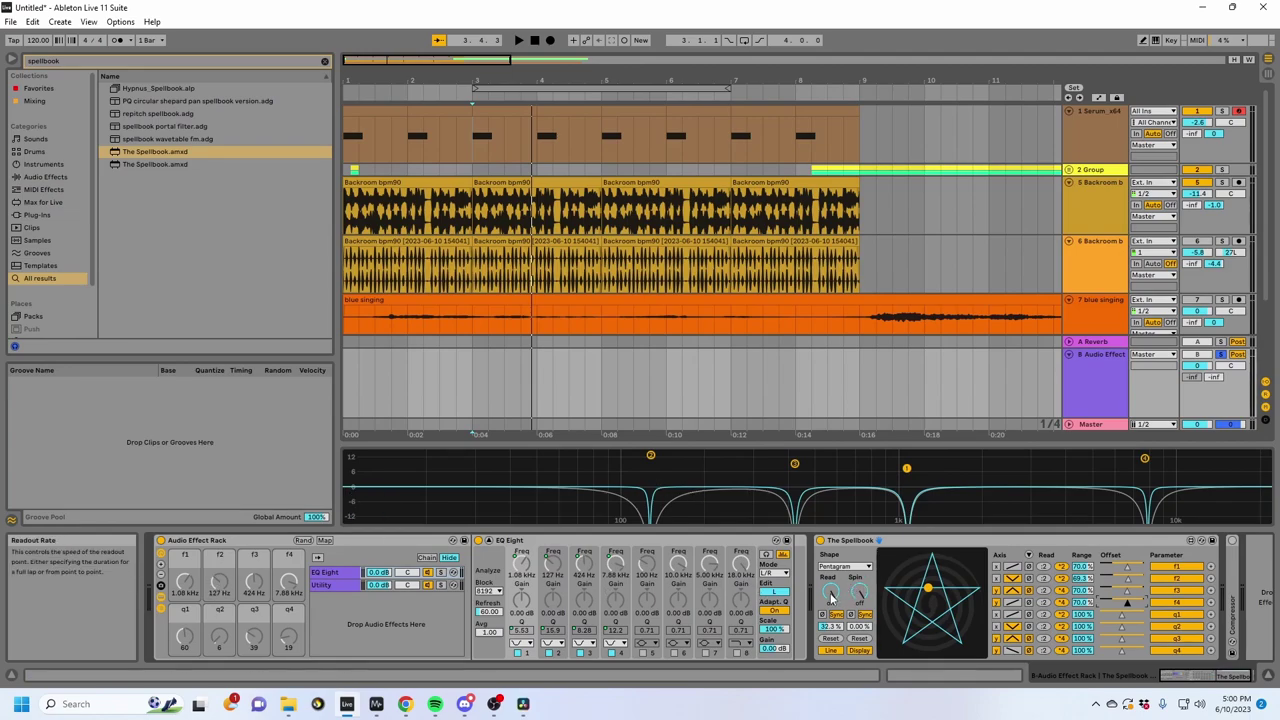
Step: Run The Spellbook at read rate 4 and spin rate 8 with the Hexagram shape, and play the arrangement
left_click_drag(830, 592, 830, 584)
left_click(850, 567)
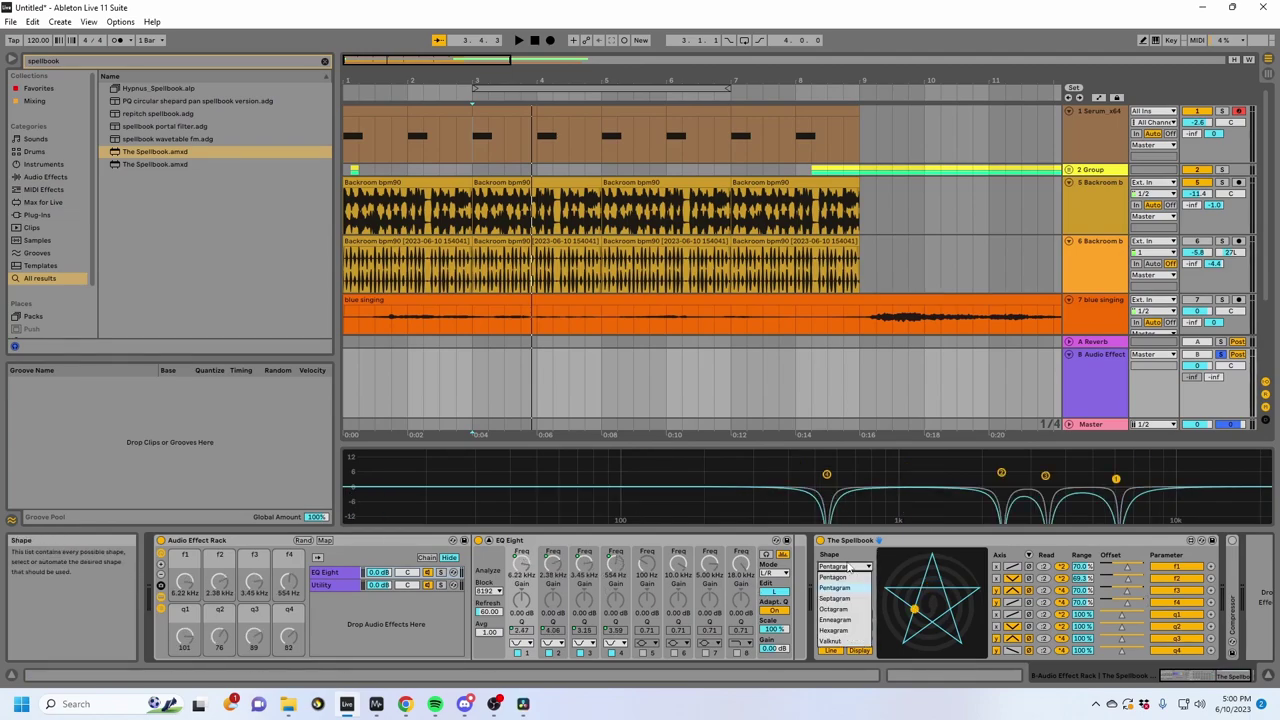
left_click(835, 630)
key("space")
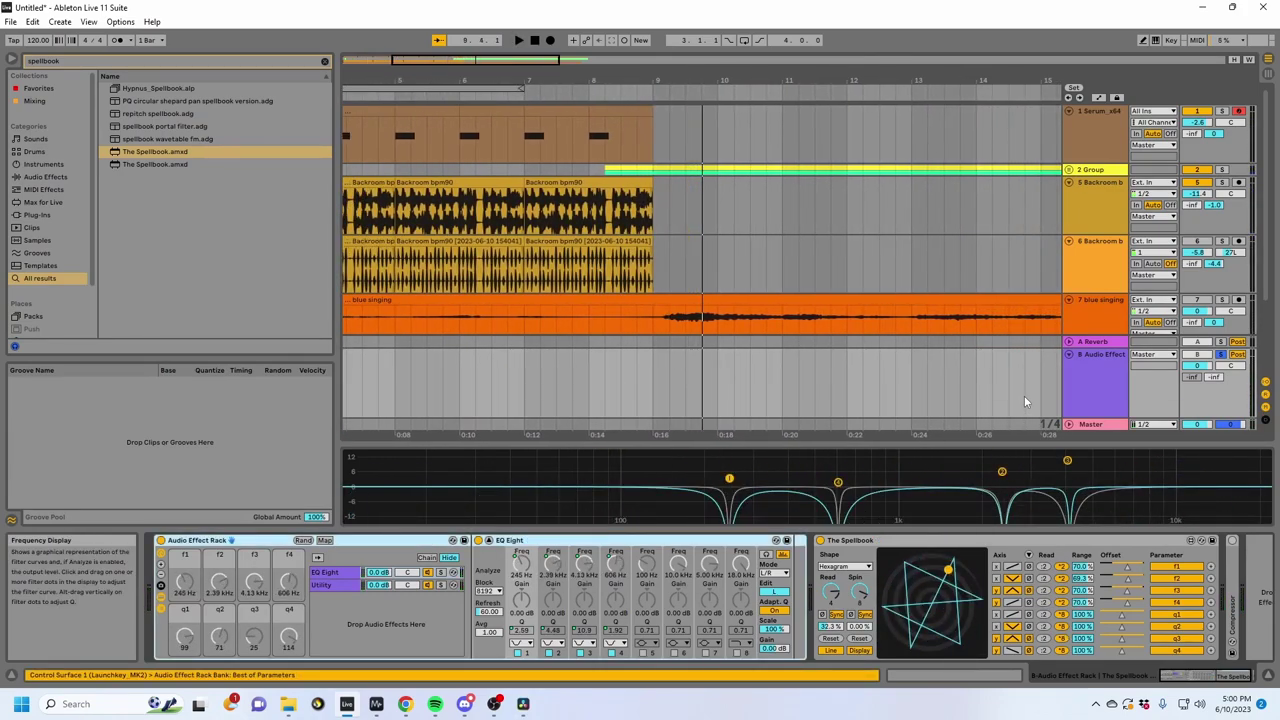
Step: Group the notch filter Audio Effect Rack and The Spellbook into one outer rack on the return track
left_click(1073, 415)
left_click(902, 541)
left_click(578, 541)
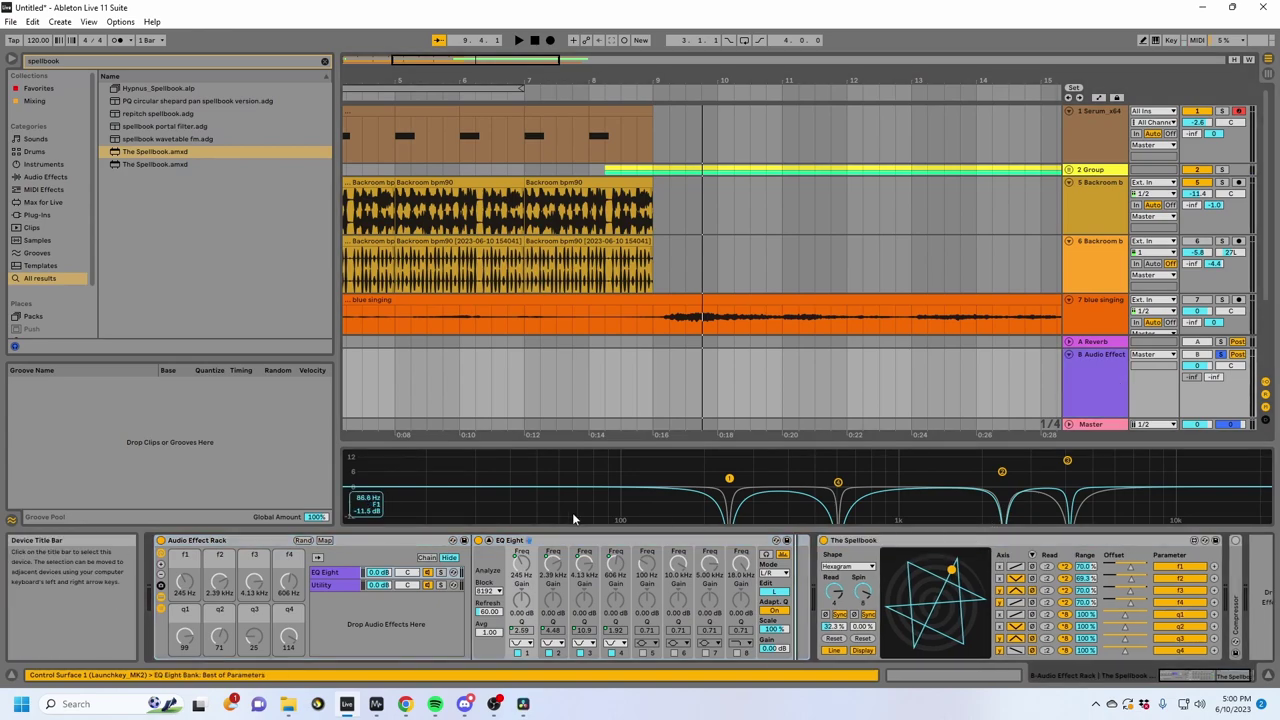
left_click(860, 541)
left_click(225, 541)
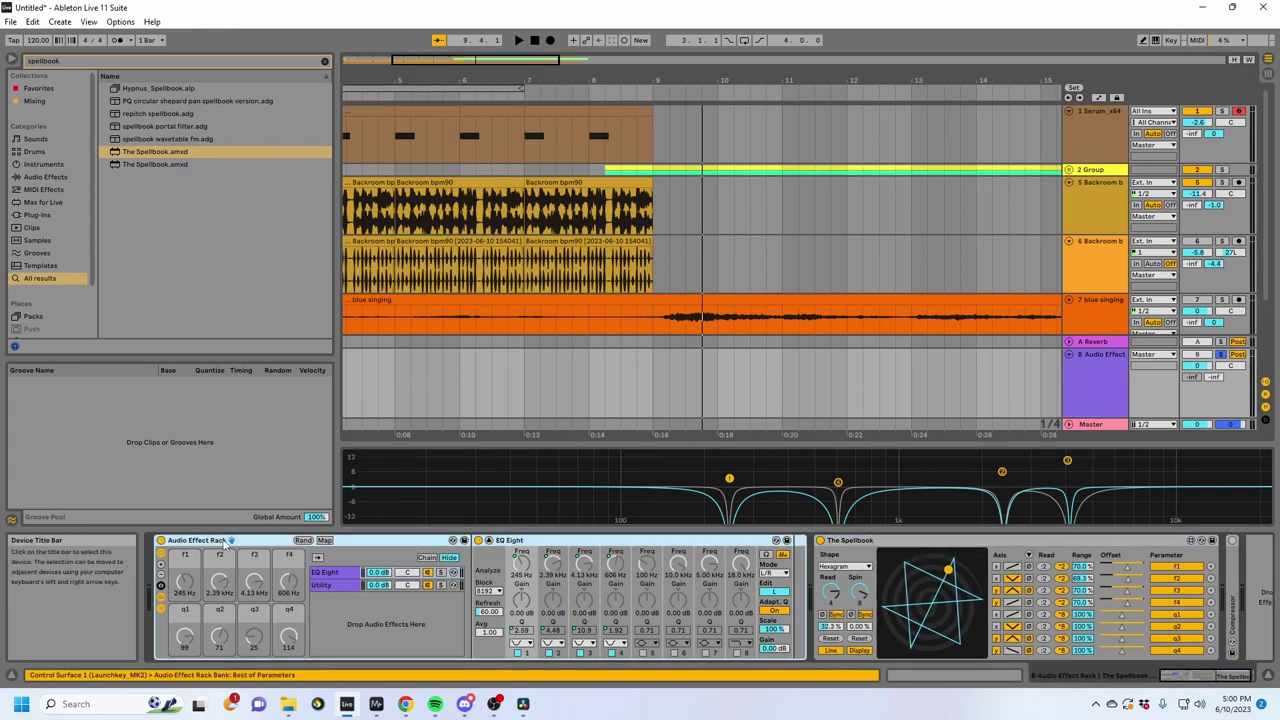
left_click(855, 542, "shift")
key("ctrl+g")
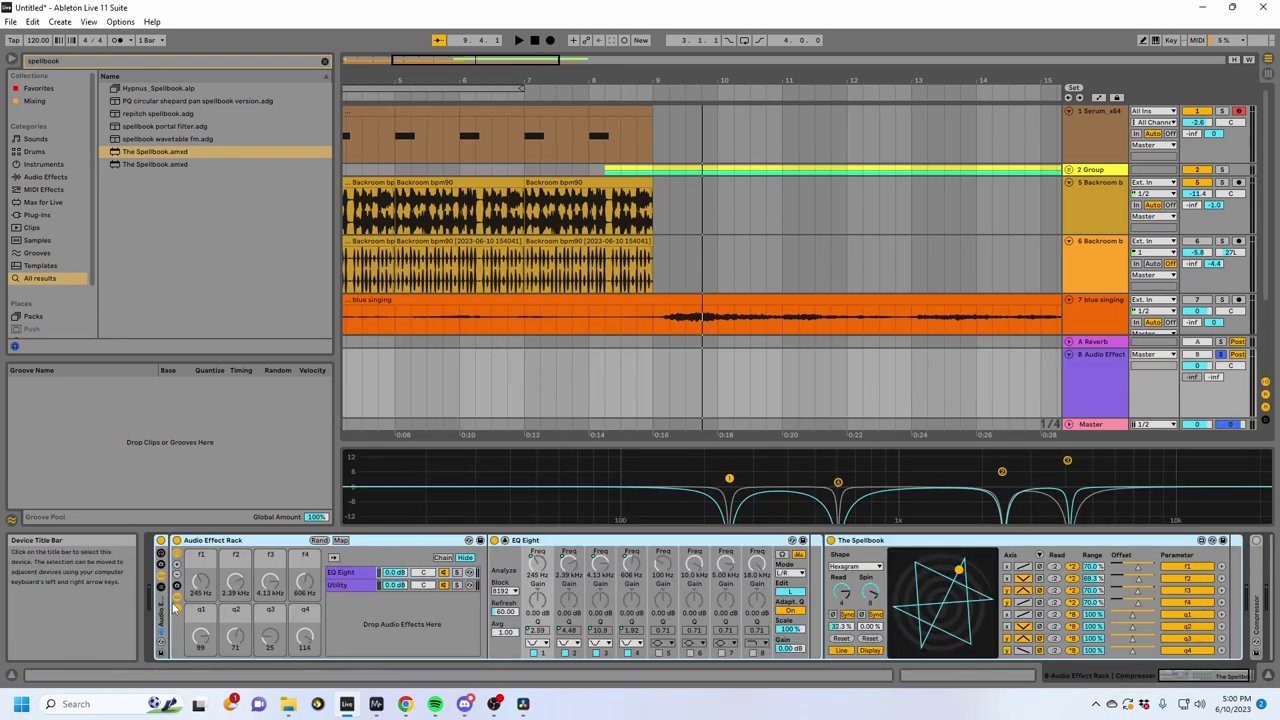
Step: Show the outer rack's macro controls and rename the rack Pailiaq L-R Stereo Filter
double_click(163, 614)
double_click(163, 614)
left_click(161, 553)
left_click(208, 542)
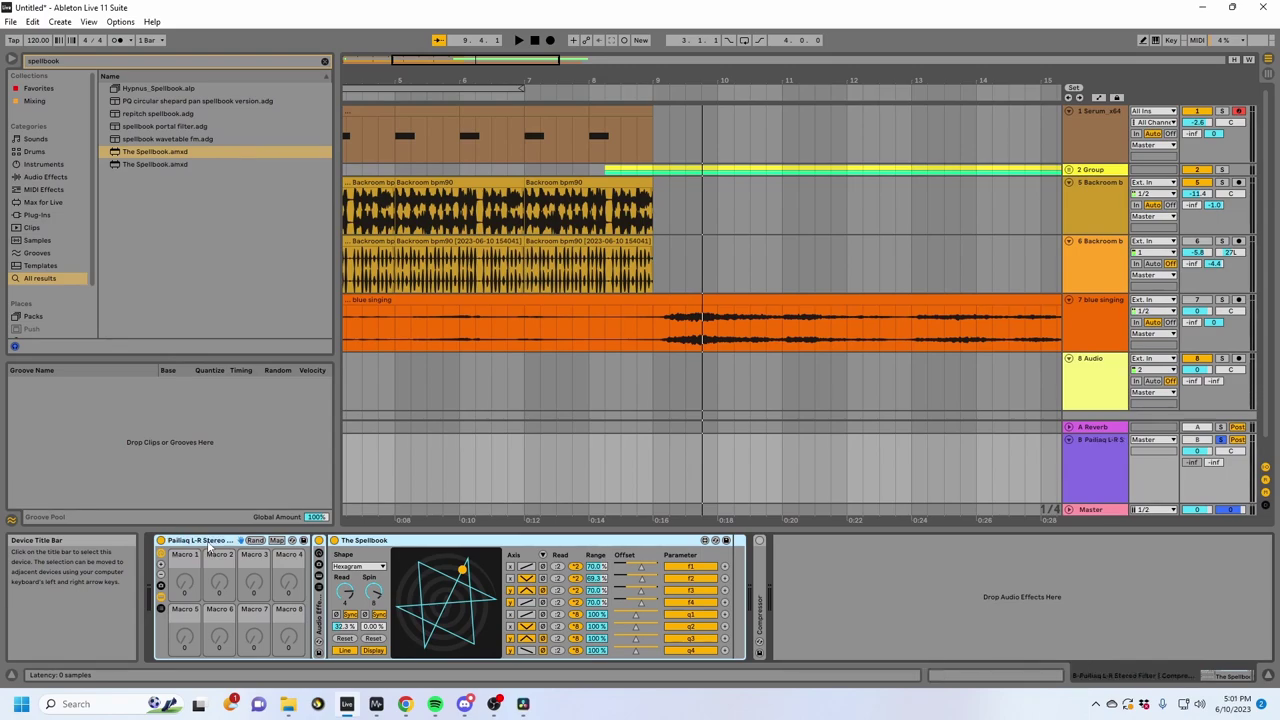
Step: Map The Spellbook's read offset, read interval and spin interval to the outer rack's first three macros
key("space")
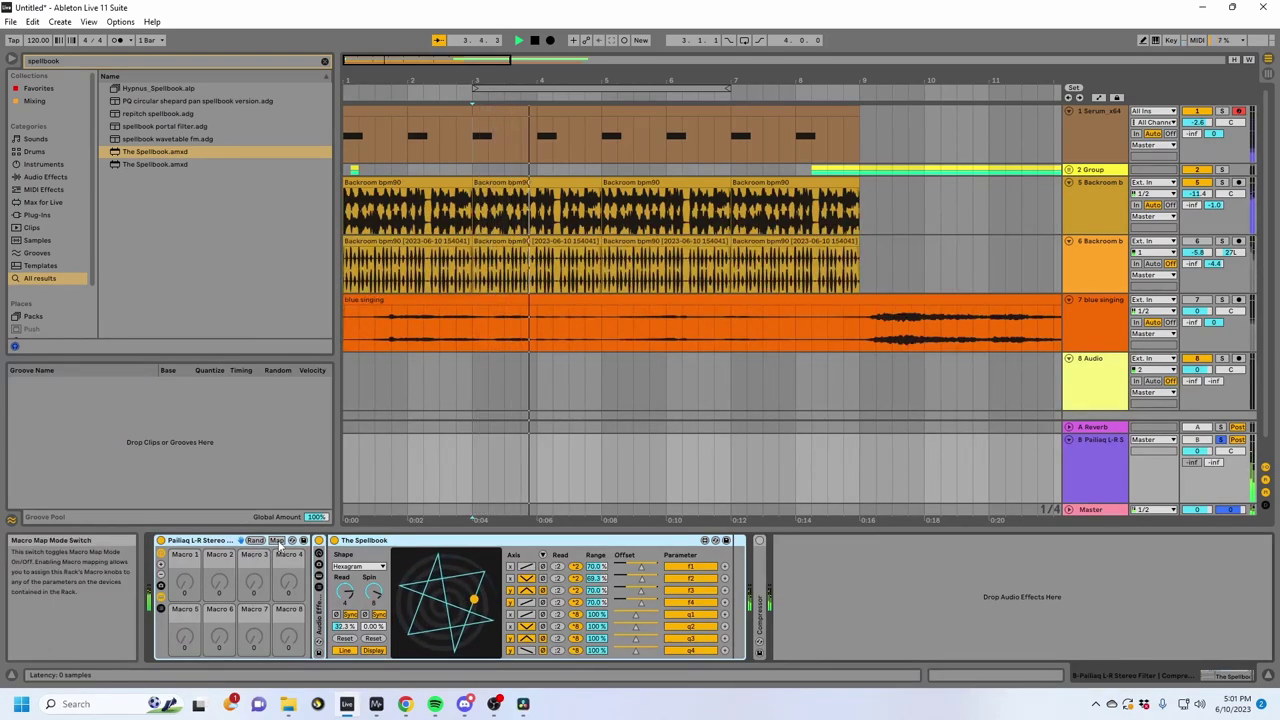
left_click(277, 541)
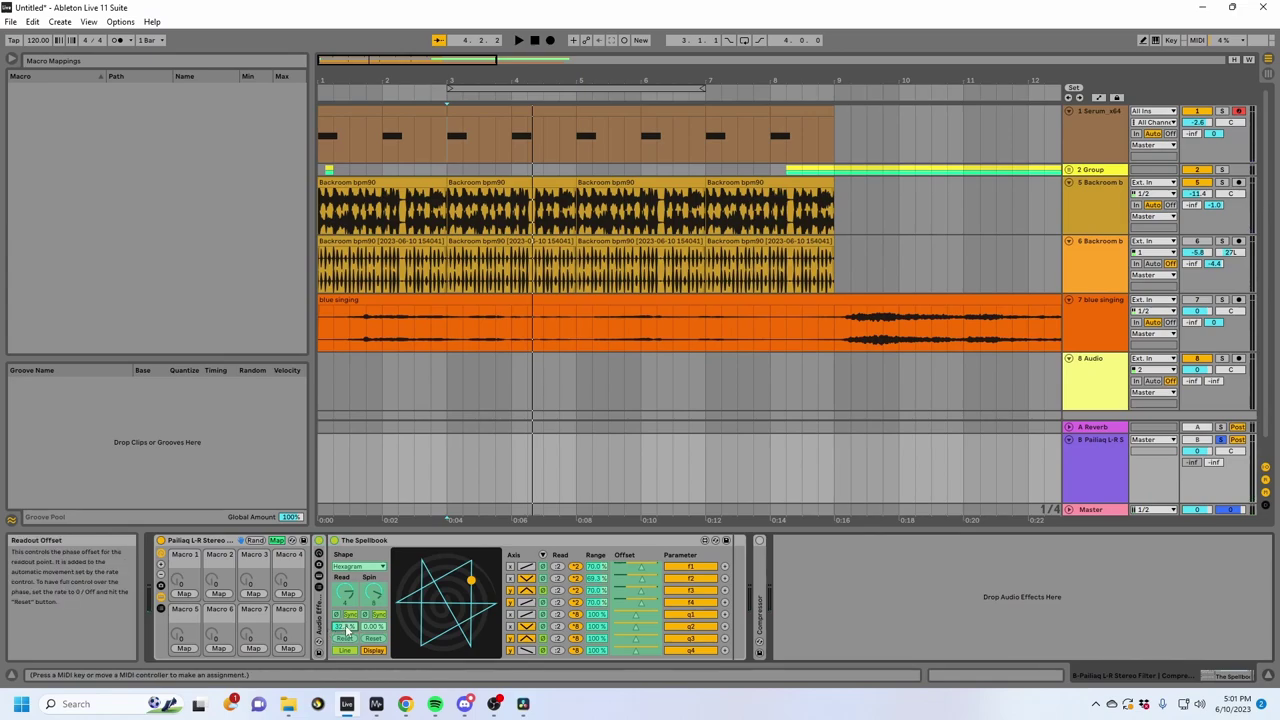
left_click(184, 593)
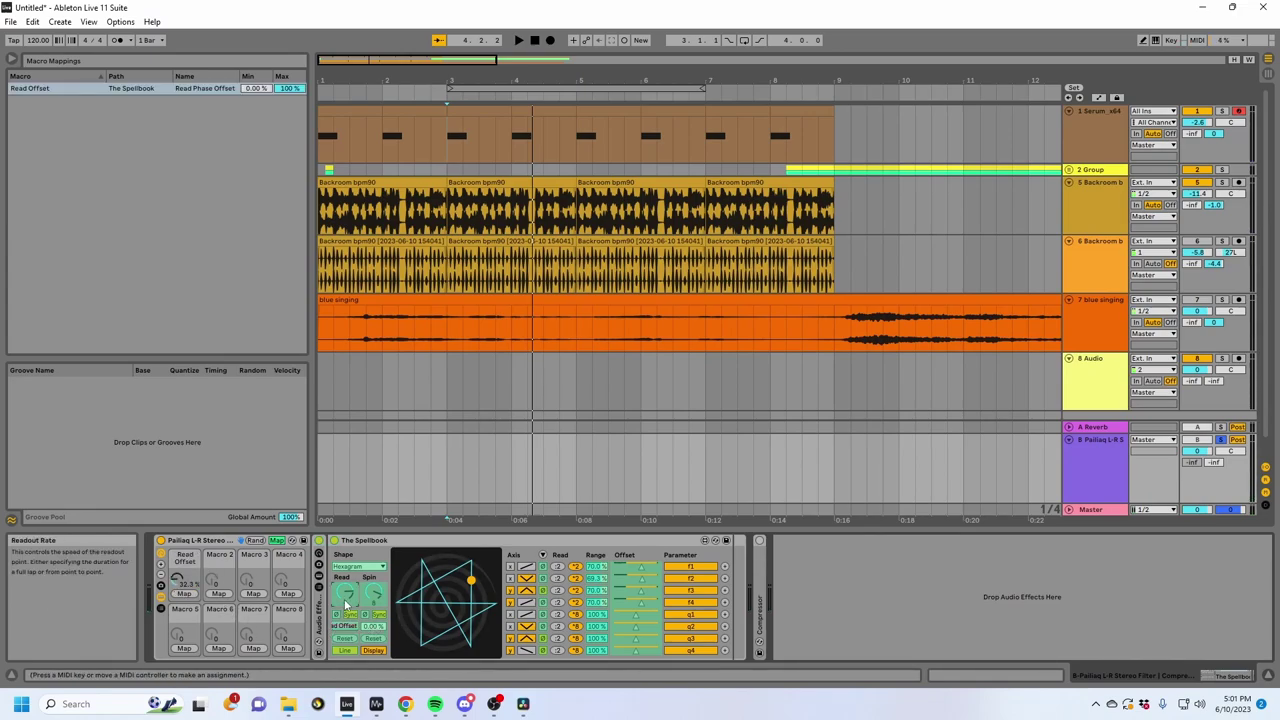
left_click(218, 593)
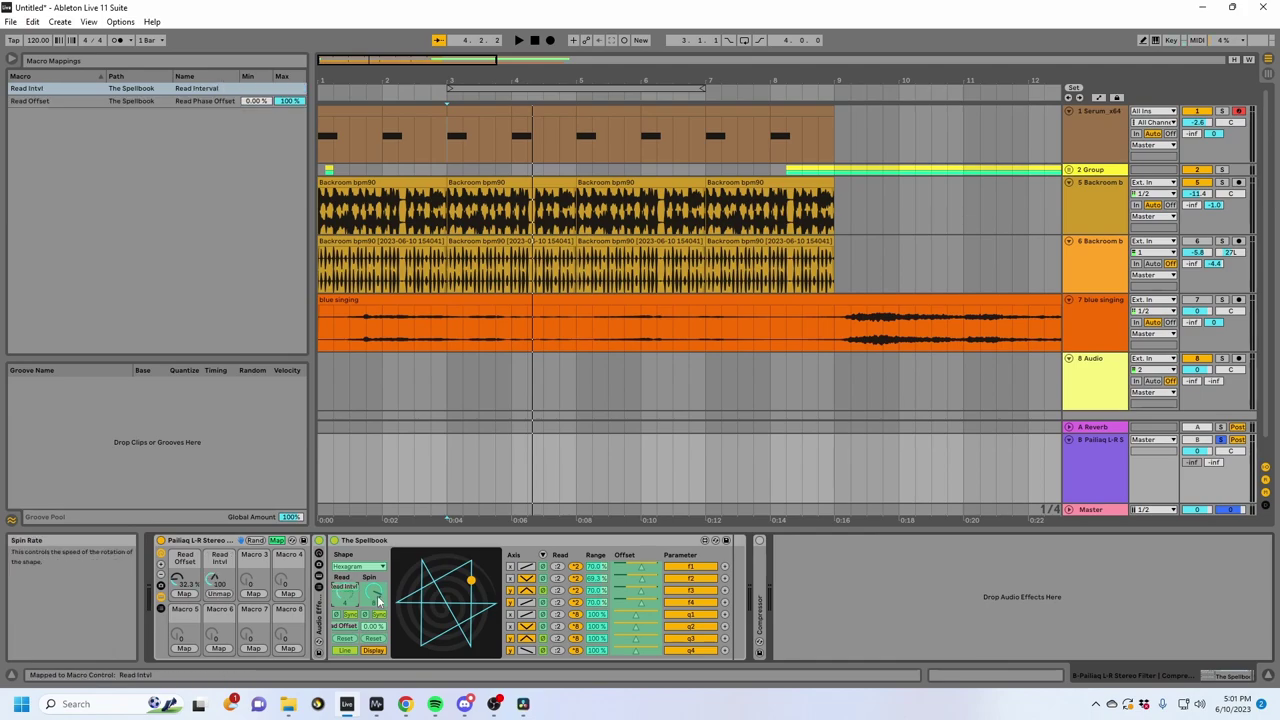
left_click(254, 594)
left_click(277, 540)
Step: Raise the outer rack's Read Offset macro while auditioning the arrangement
key("space")
key("space")
key("space")
left_click_drag(185, 582, 185, 562)
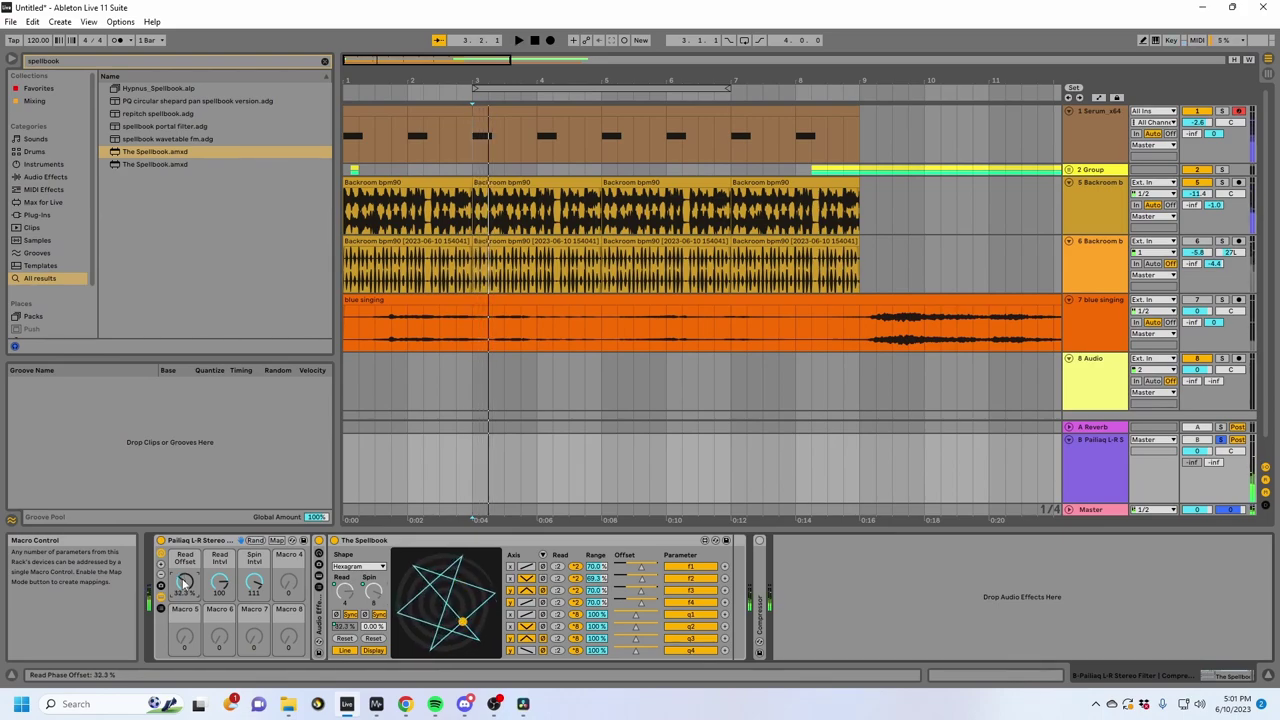
key("space")
key("space")
key("space")
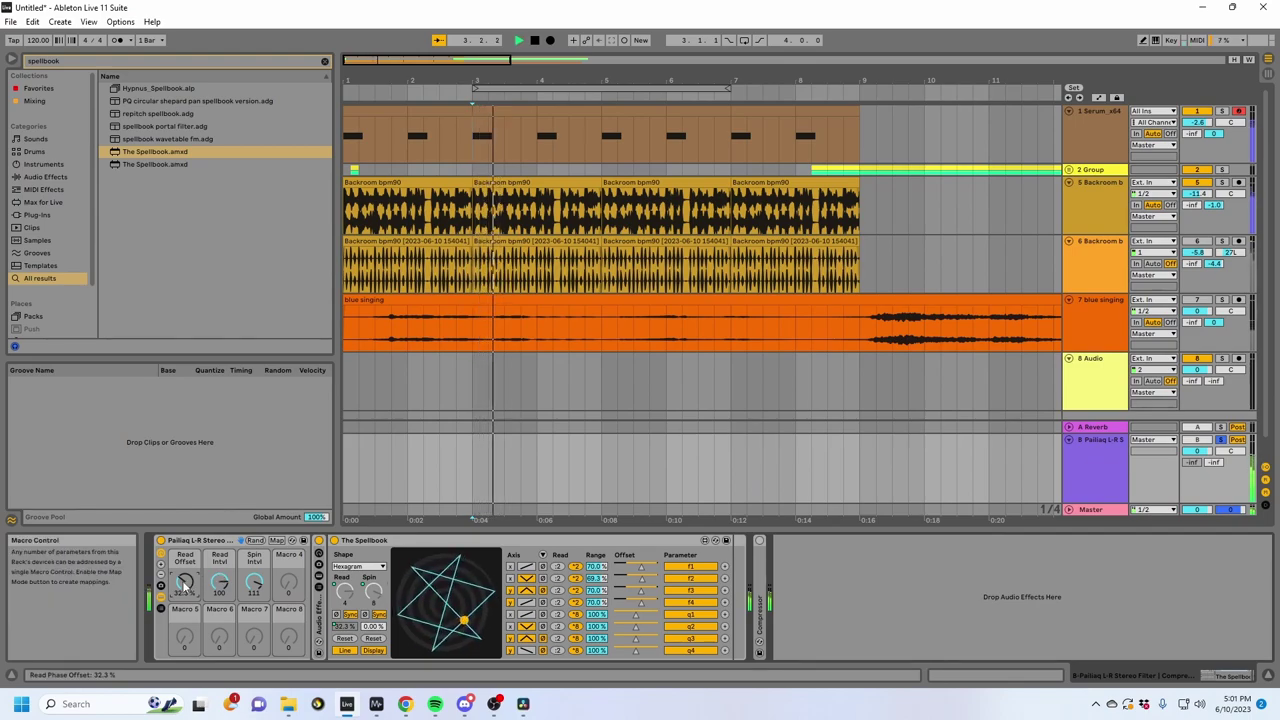
key("space")
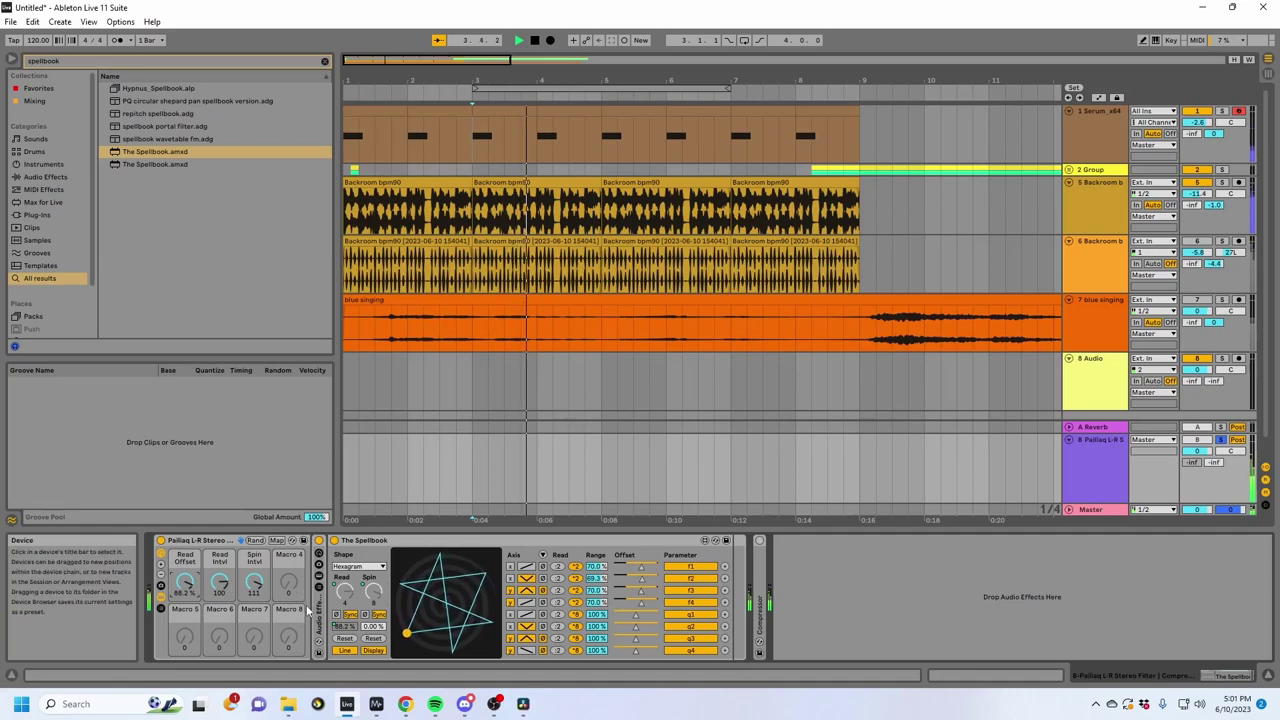
Step: Sweep the outer rack's Read Intvl macro during playback to audition slower and faster readout rates
key("space")
key("space")
left_click_drag(220, 587, 220, 611)
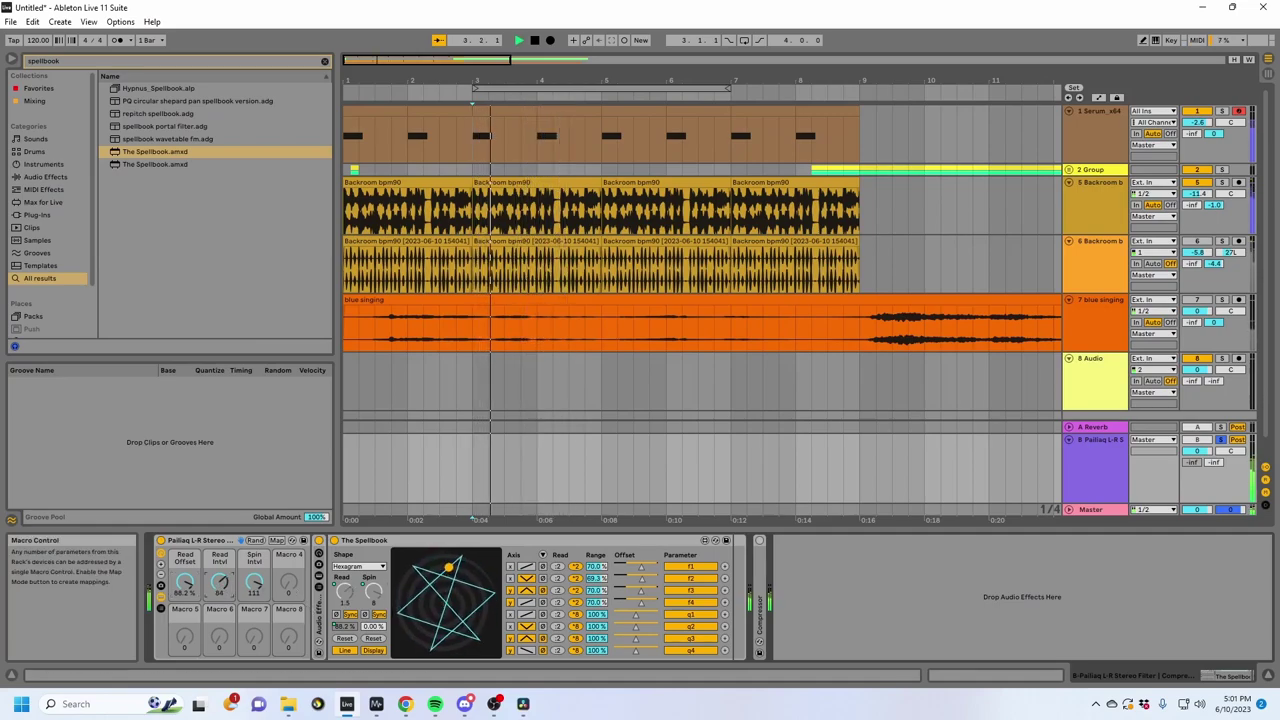
key("space")
key("space")
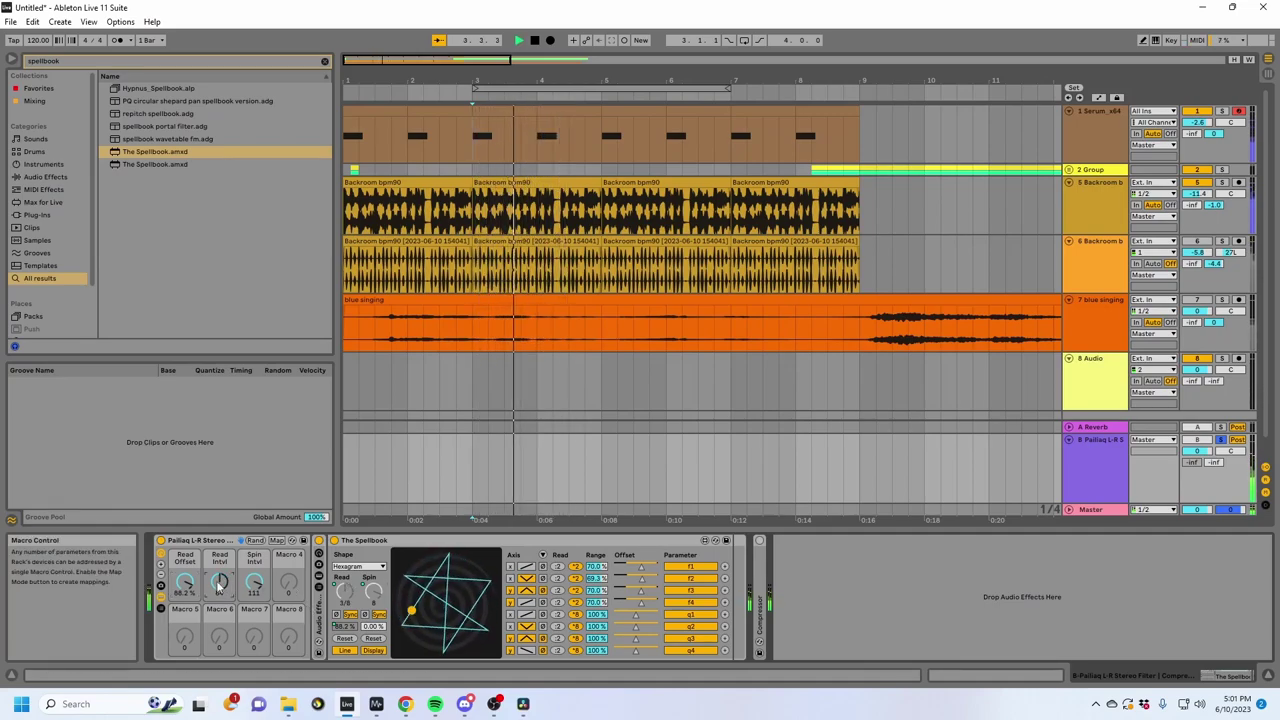
Step: Find the swap delay v2 rack in the browser and add it after the Compressor on the stereo filter return track
left_click(1095, 456)
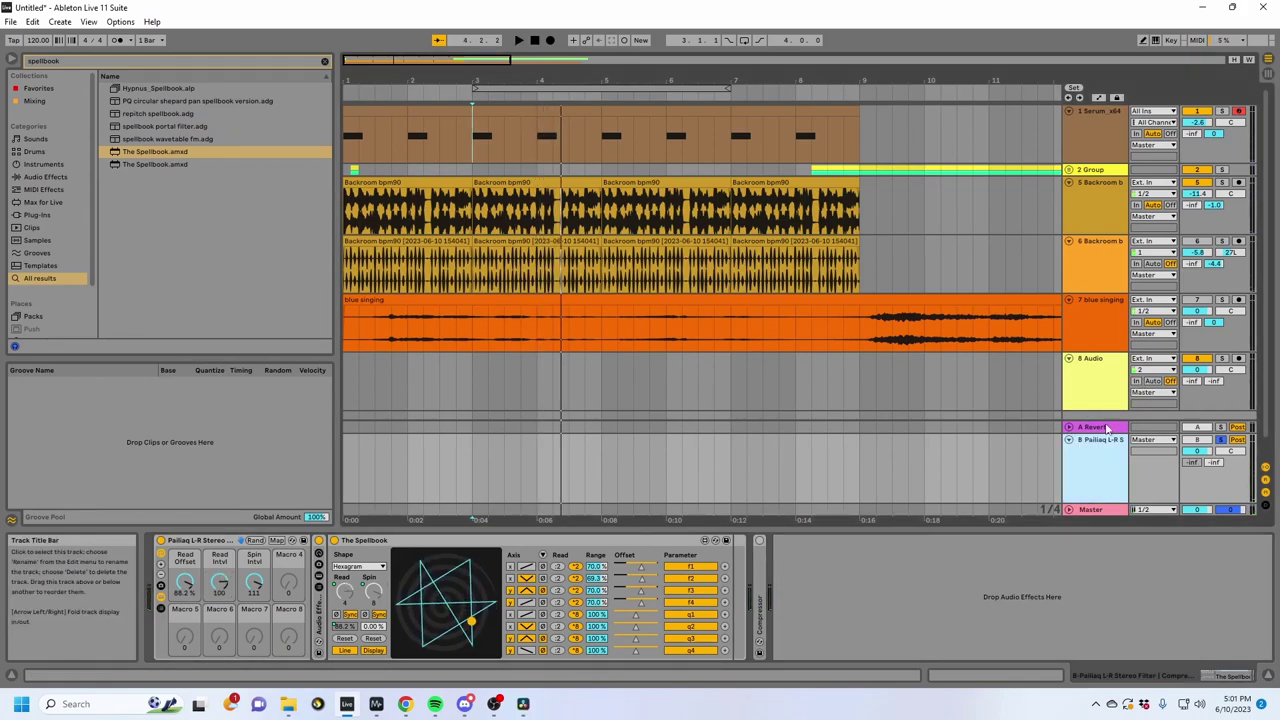
left_click(1093, 172)
left_click(1090, 209)
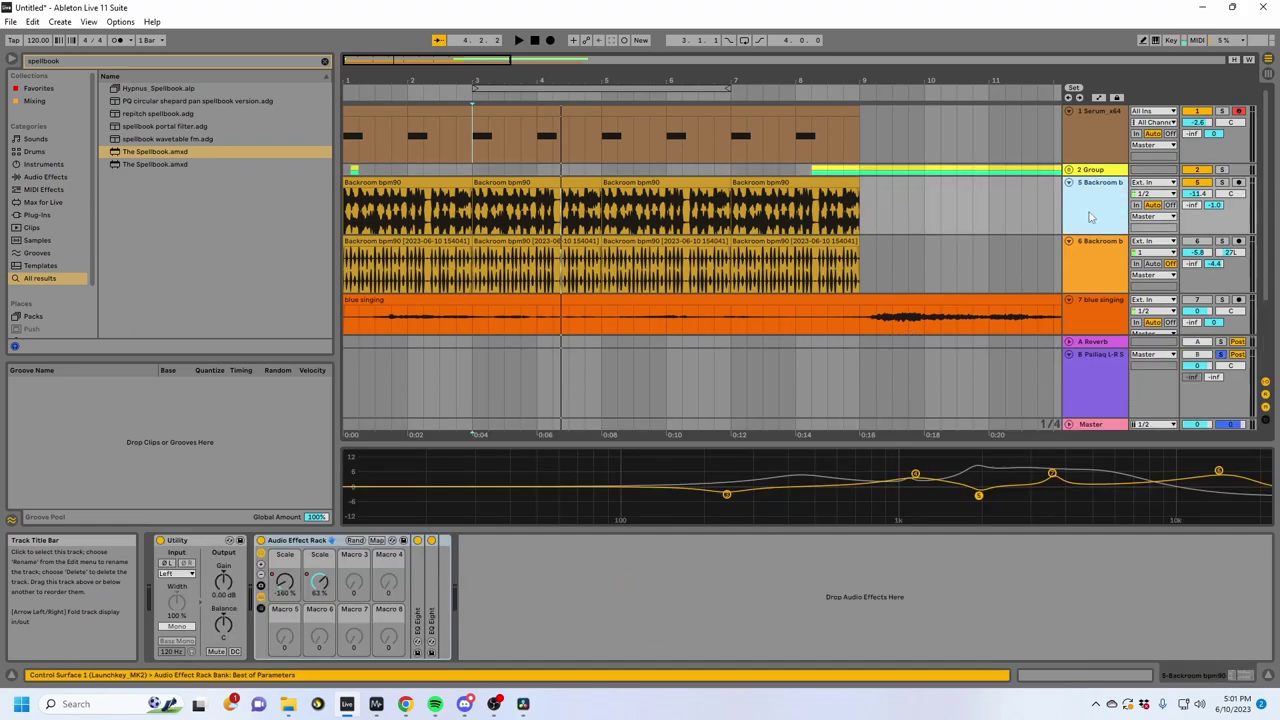
scroll(1128, 368, "down", 3)
left_click(1091, 388)
key("ctrl+f")
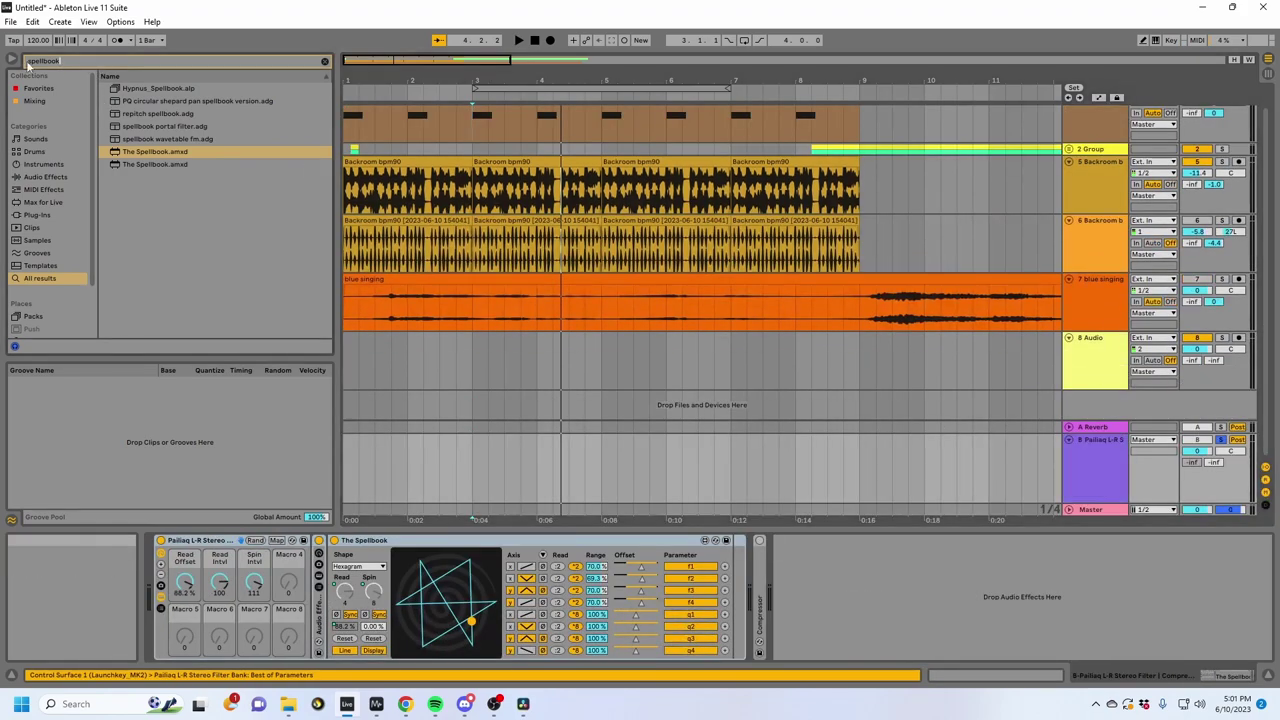
type("swap del")
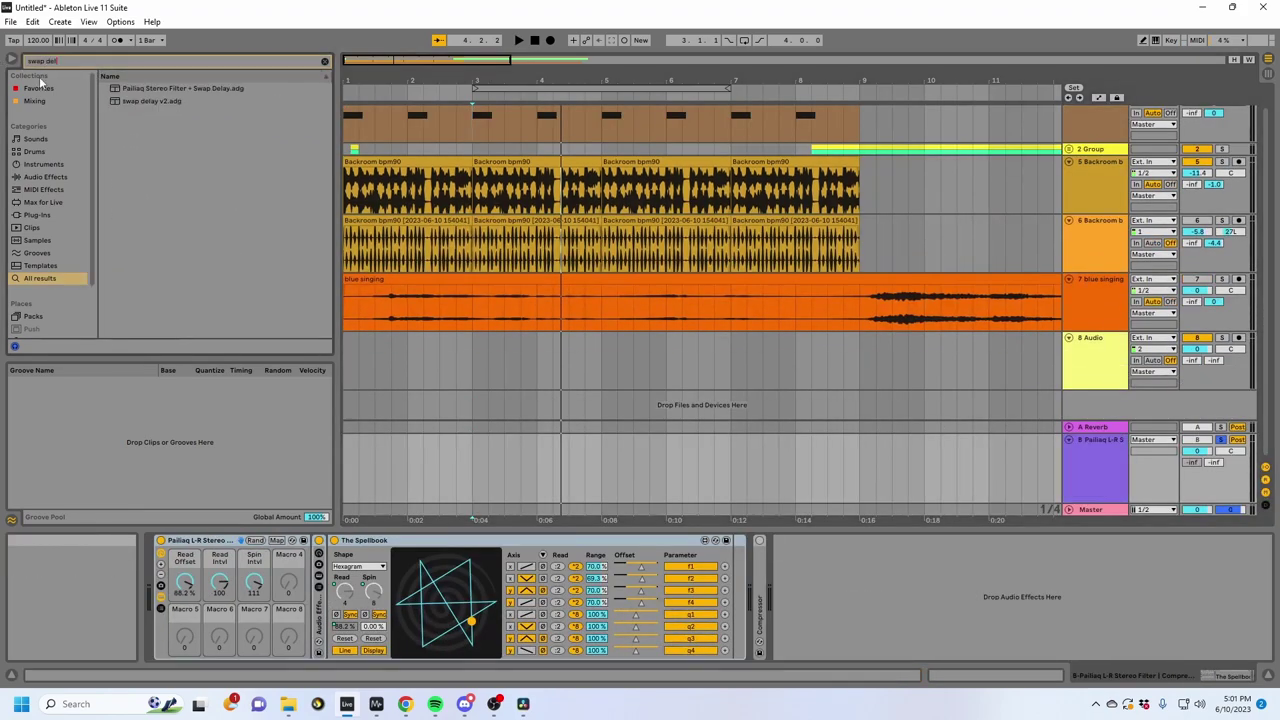
double_click(152, 104)
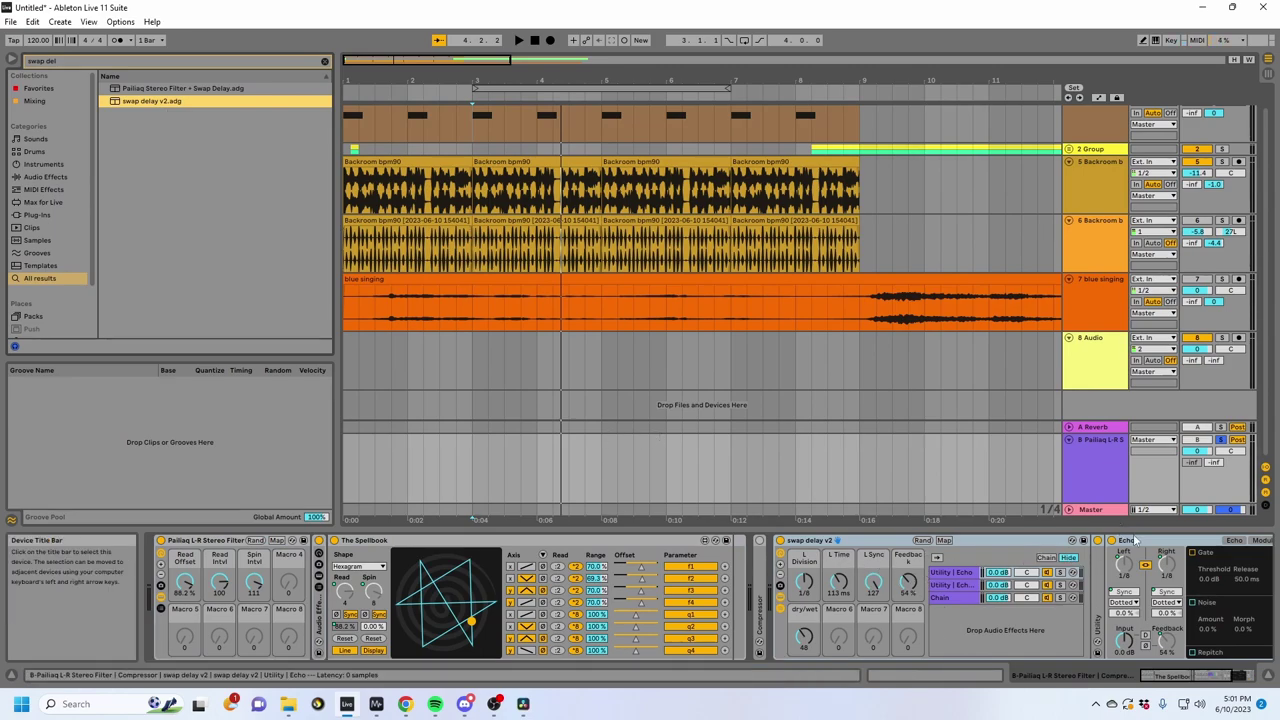
Step: Clear the browser search and audition the Serum track soloed with the filter and delay return chain
left_click(428, 542)
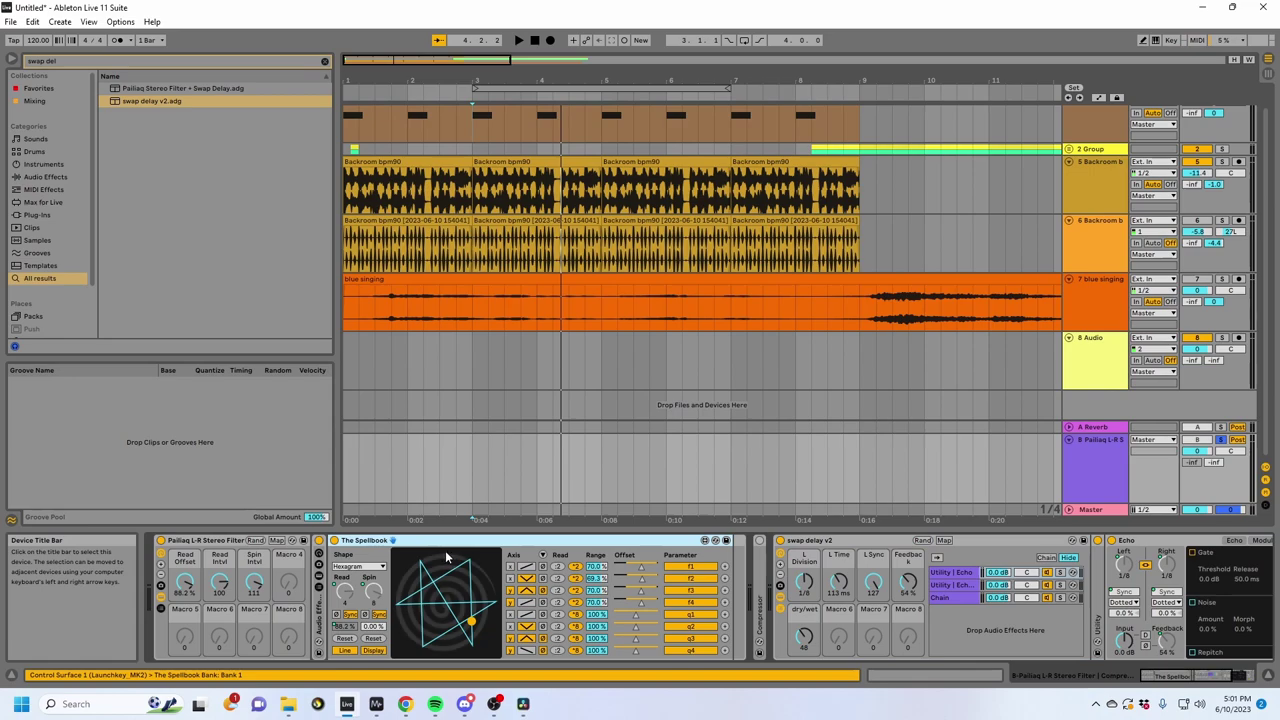
key("space")
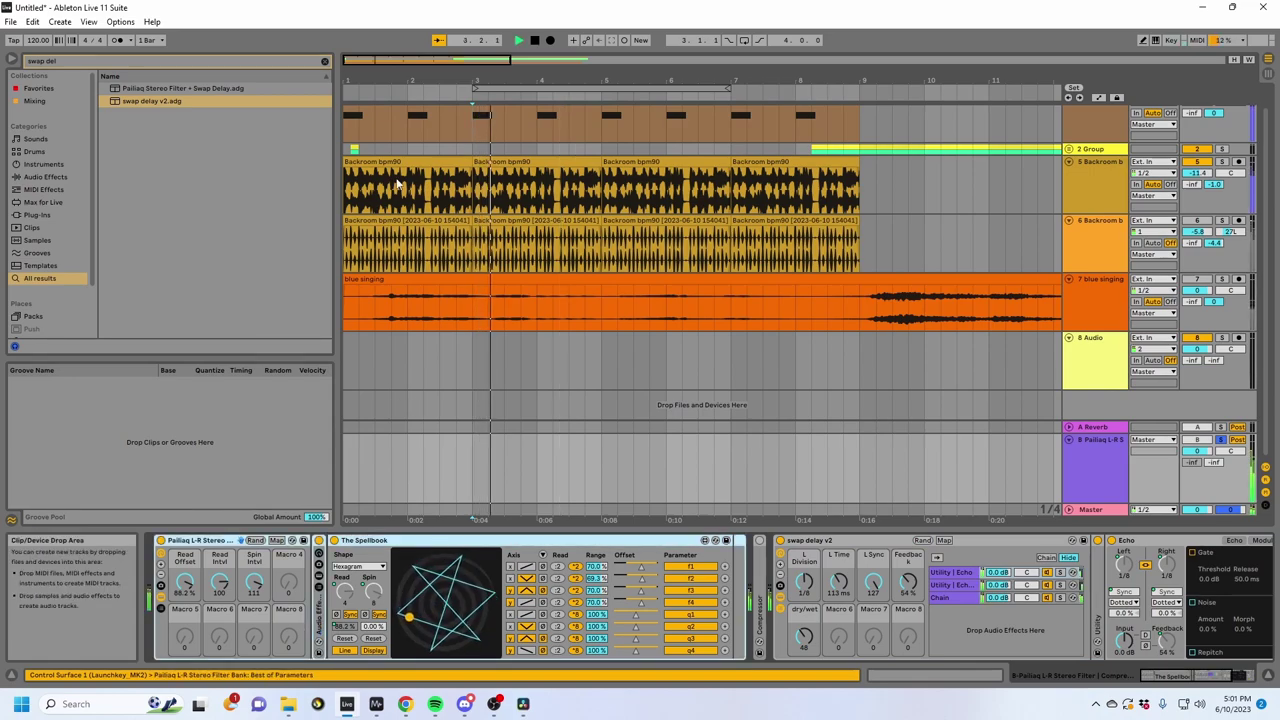
left_click(324, 62)
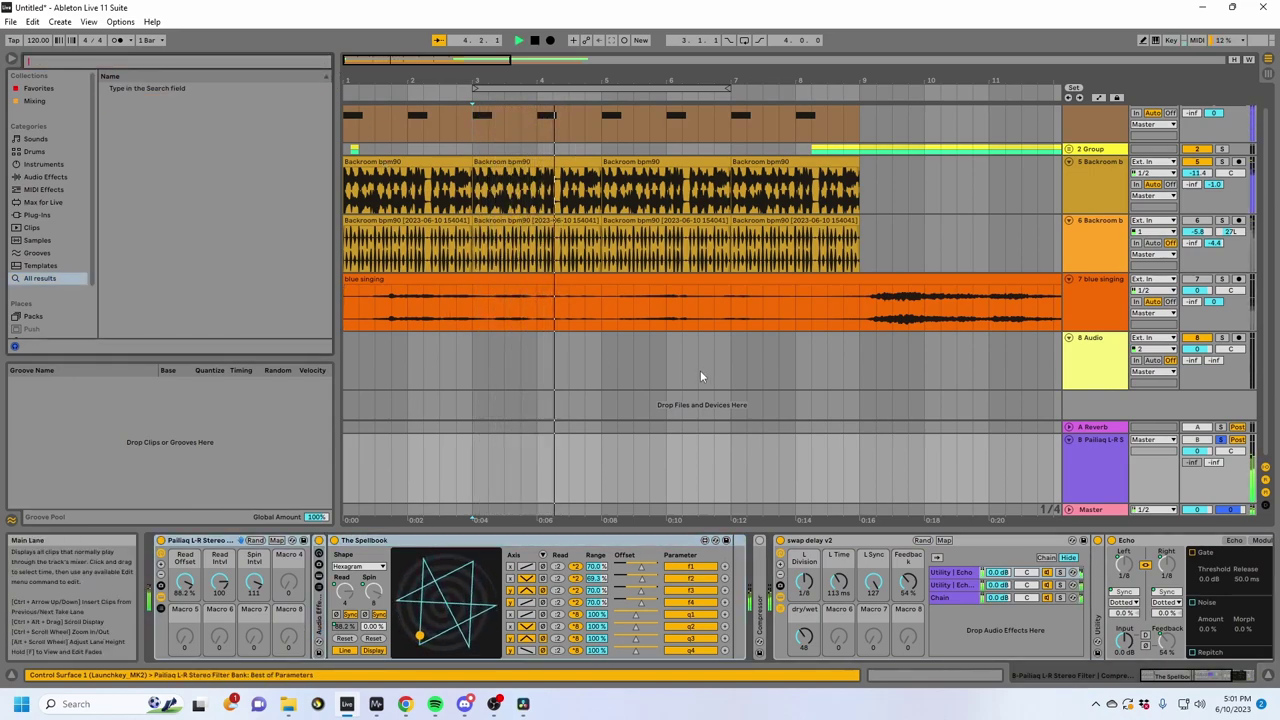
scroll(760, 370, "up", 1)
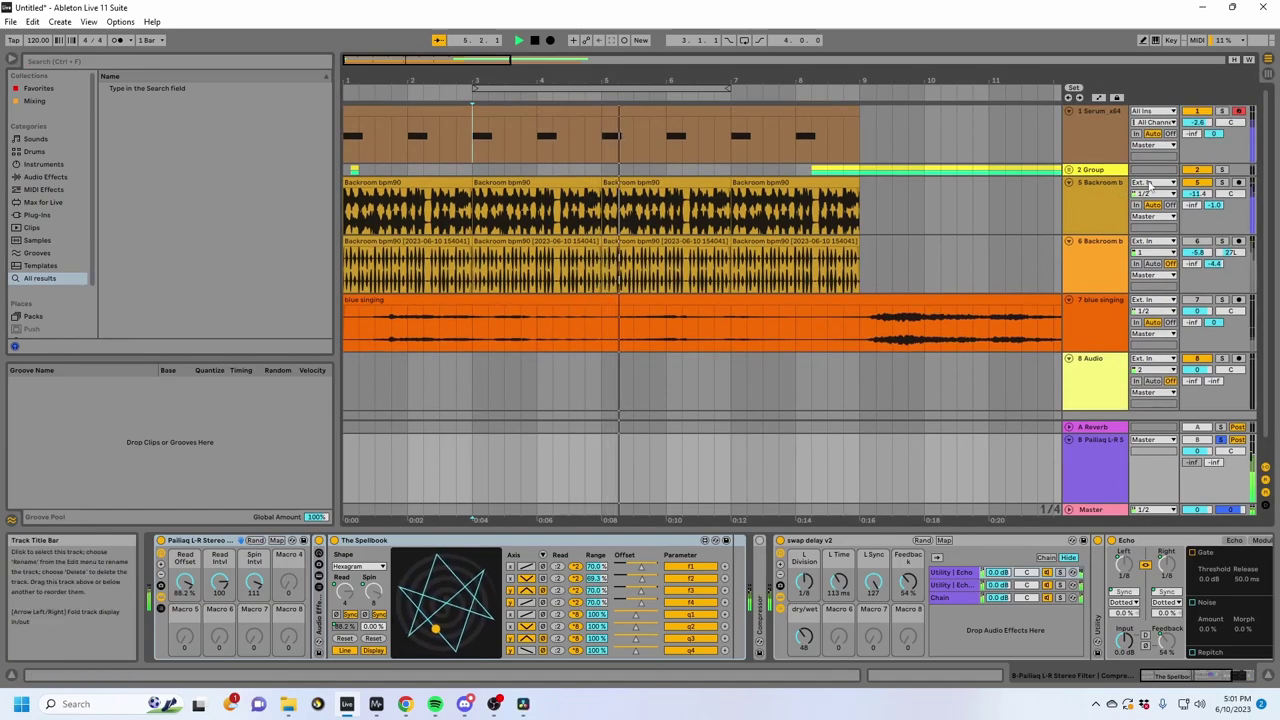
left_click(1221, 111)
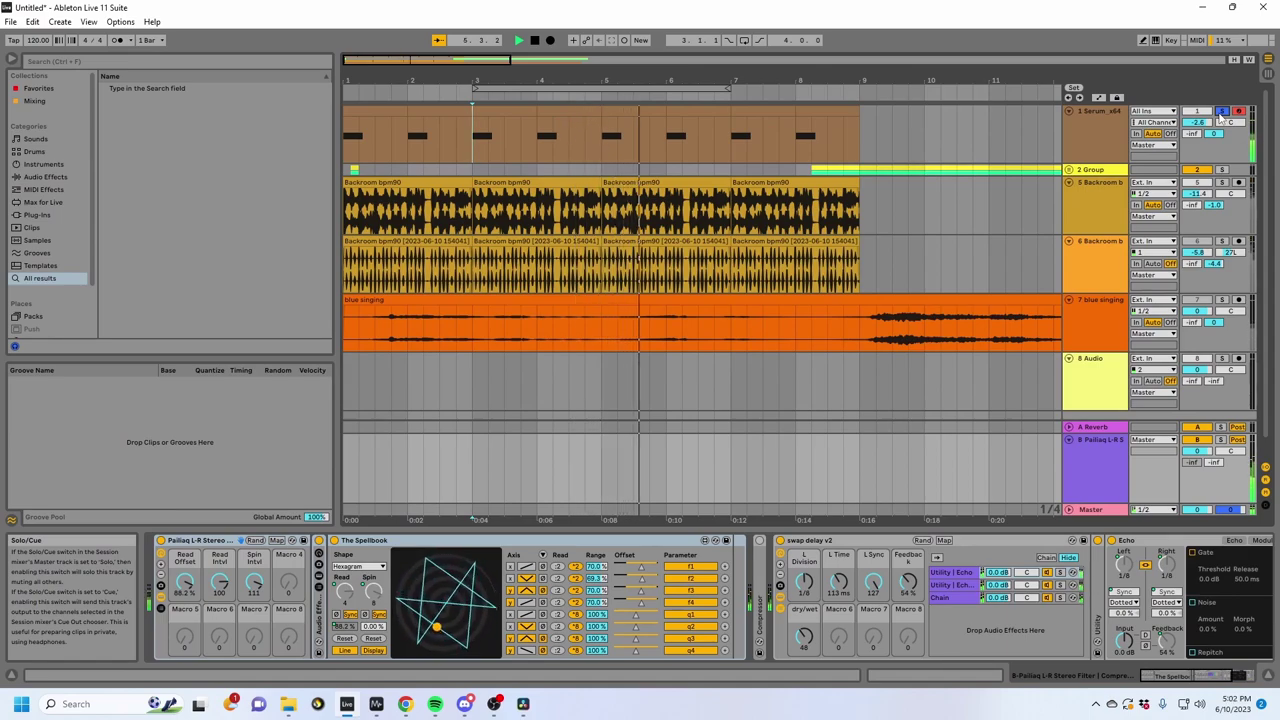
Step: Solo the blue singing track in place of the Serum track
left_click(1100, 318)
left_click(394, 335)
left_click(1106, 327)
left_click(1222, 300)
Step: Play the blue singing clip from 1.3.1 and set the track's send to return B to 0 dB
left_click(1110, 319)
left_click(366, 337)
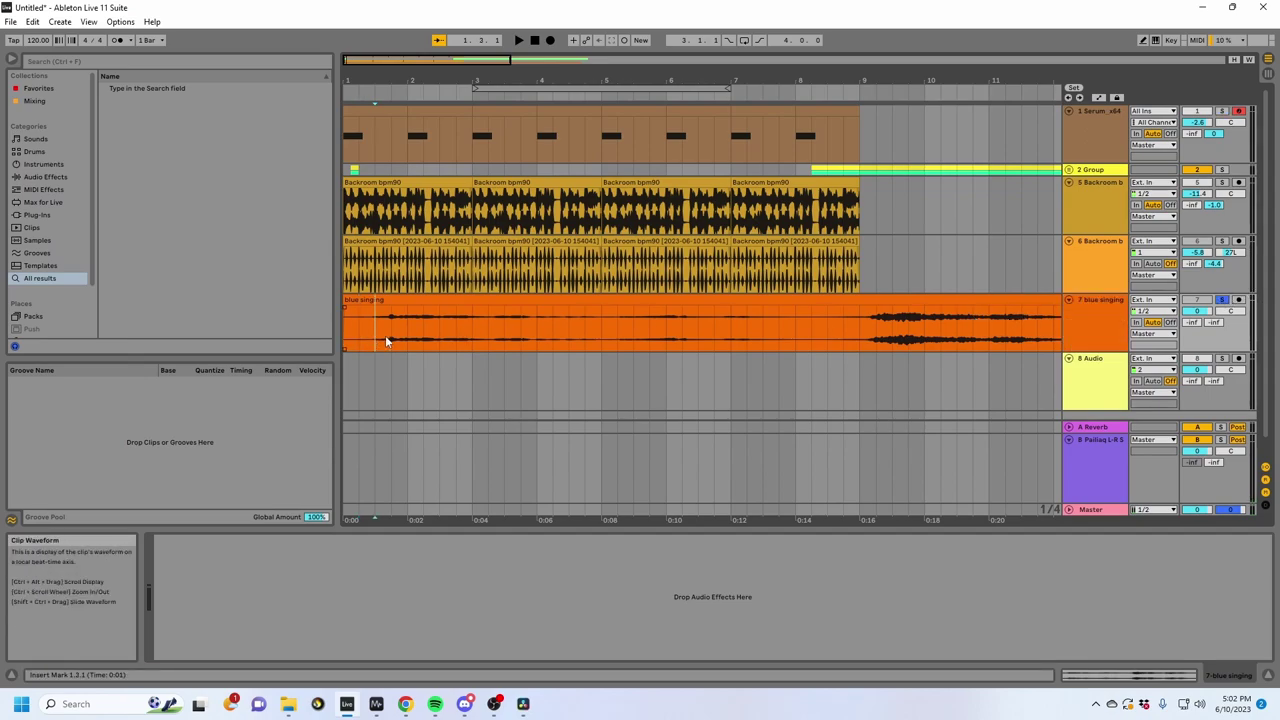
key("space")
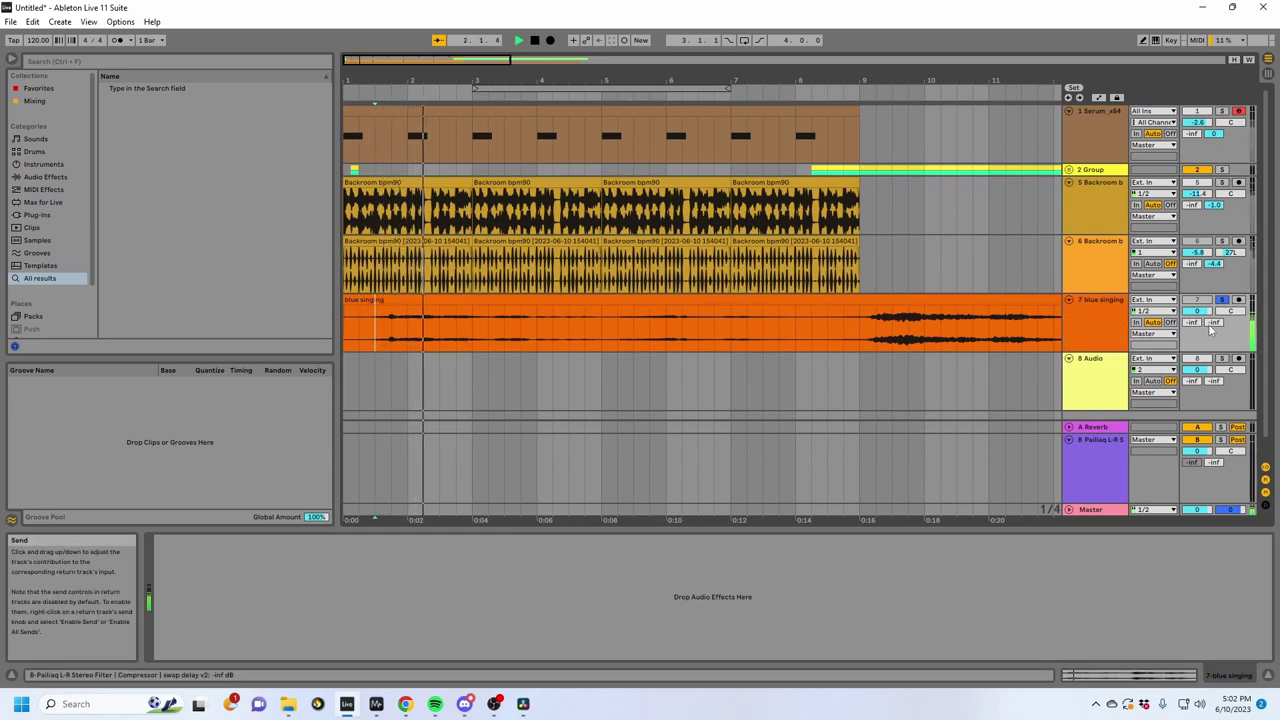
key("space")
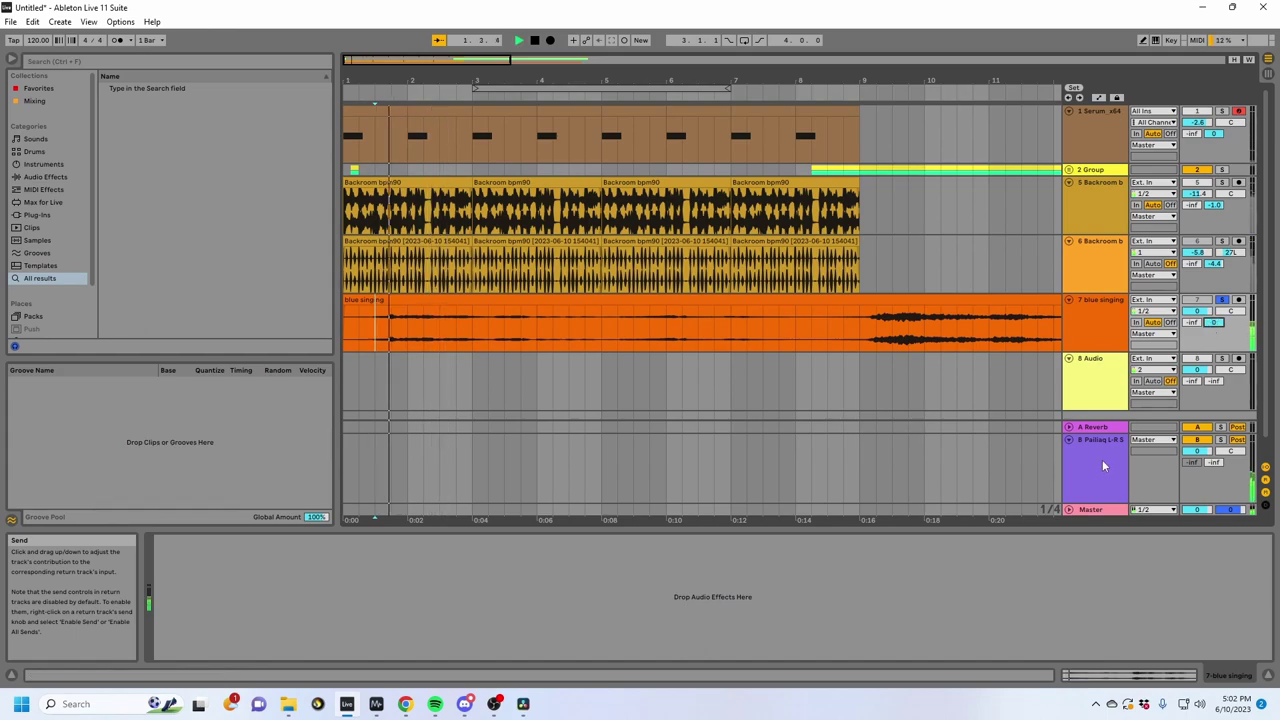
Step: Find the Flatline preset in the browser and add it after swap delay v2 on return track B
left_click(1099, 466)
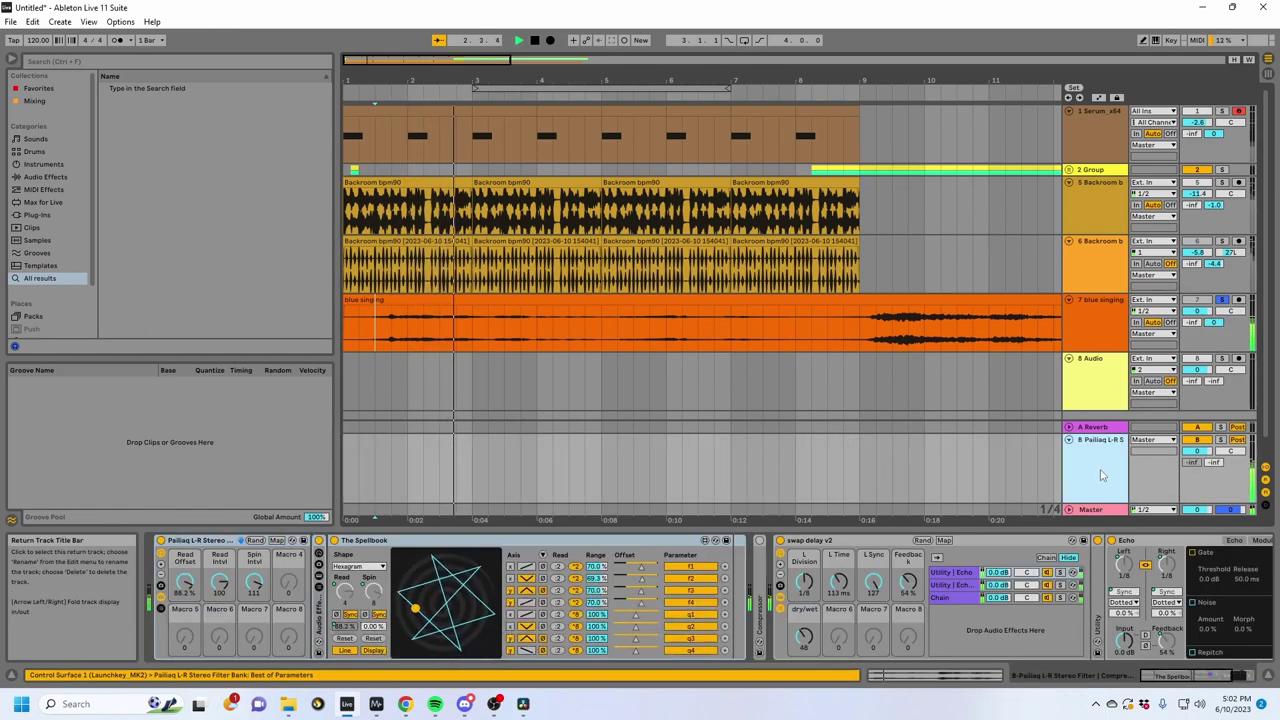
left_click(98, 61)
type("flacline")
key("Down")
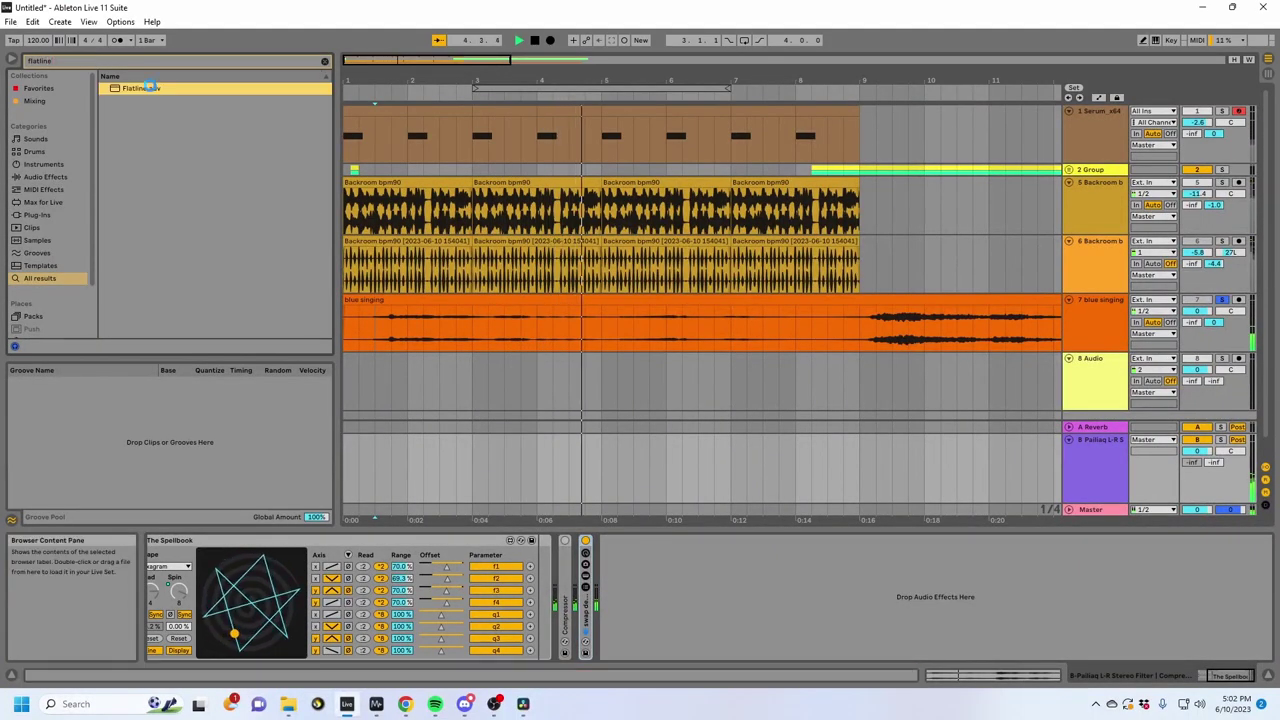
key("Return")
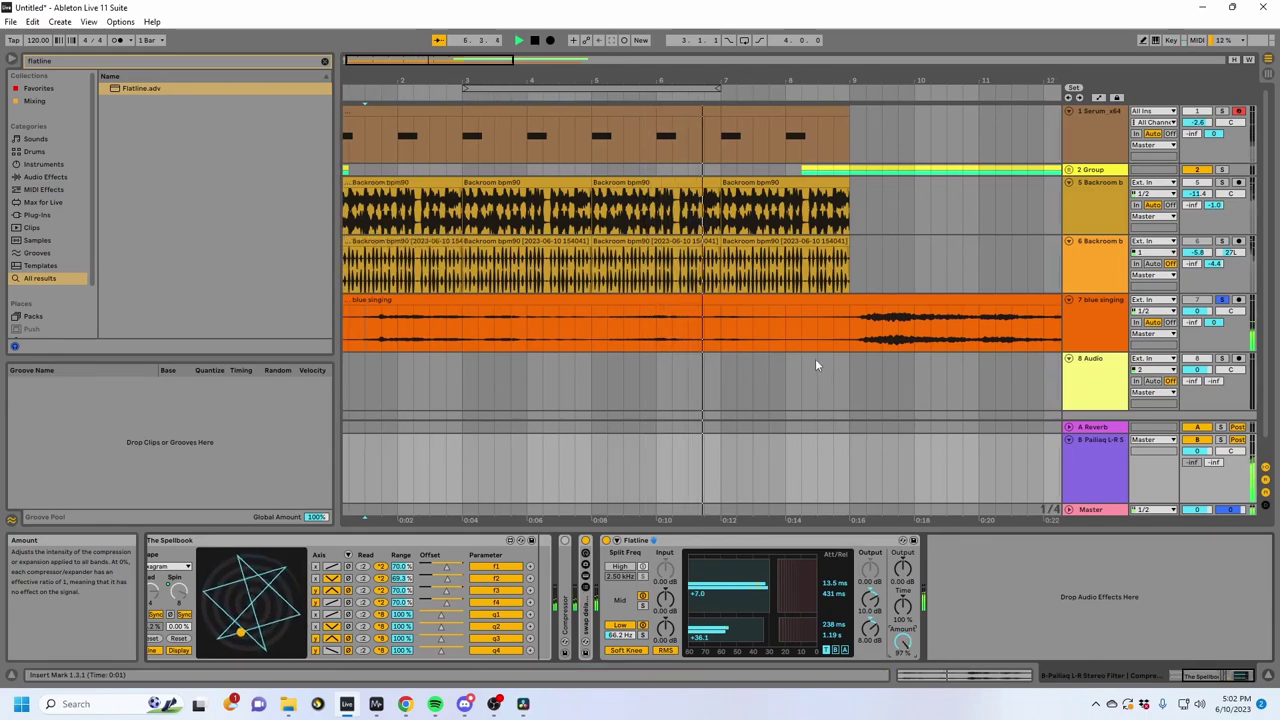
Step: Loop the first eight bars of the blue singing clip and review swap delay v2 and Flatline on return track B
left_click_drag(848, 325, 237, 332)
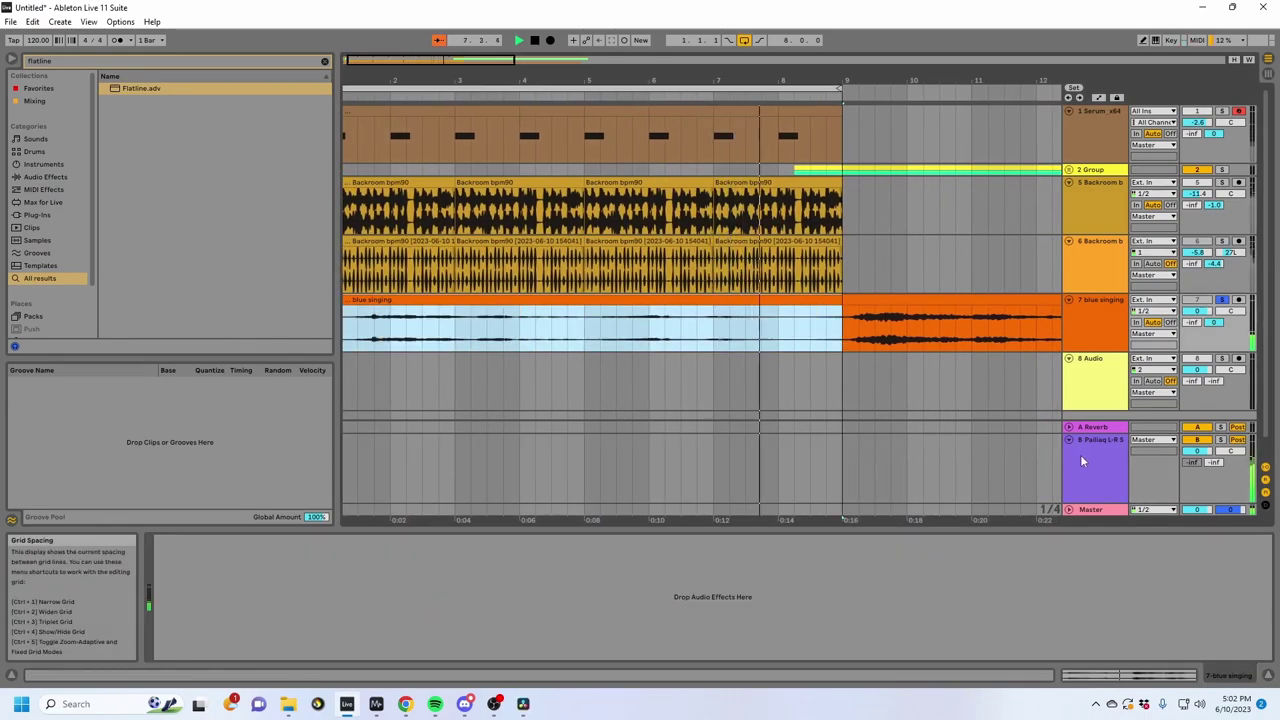
left_click(1080, 454)
left_click(591, 617)
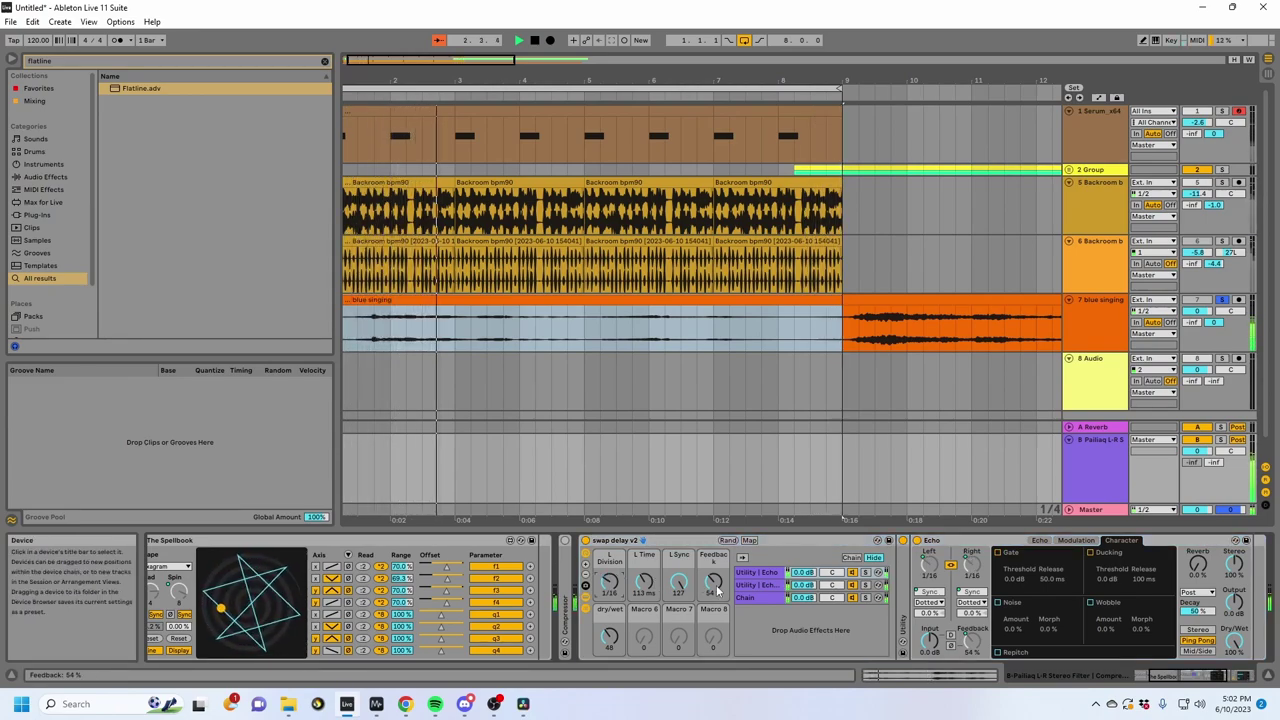
double_click(614, 542)
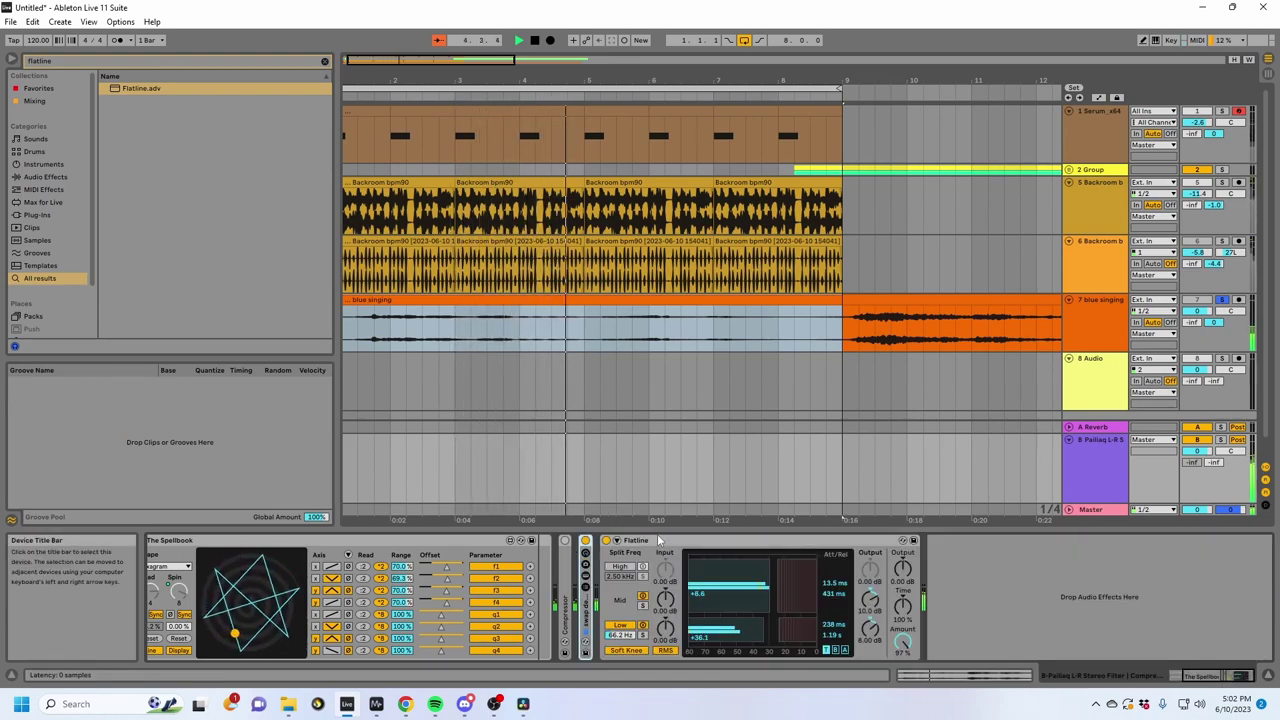
left_click(654, 541)
key("Left")
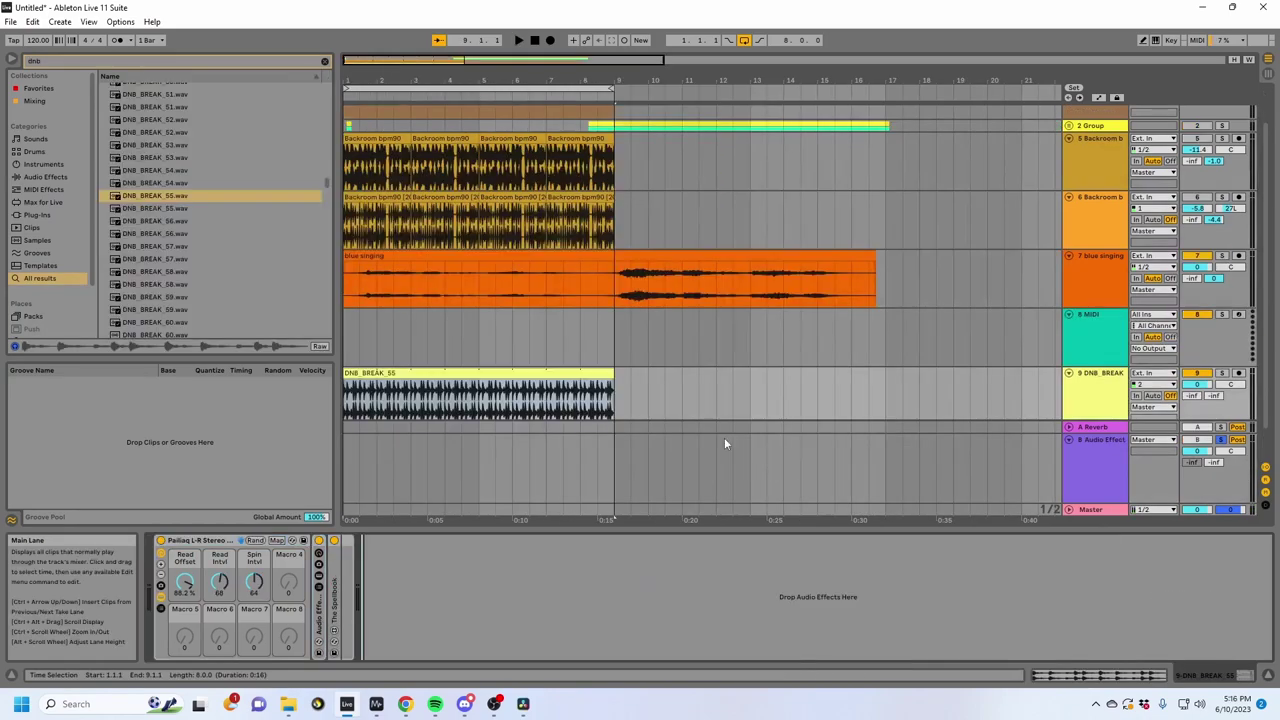
Step: Solo the DNB_BREAK track, play it, and set the stereo filter rack's Read Intvl and Spin Intvl macros to 119
scroll(766, 466, "down", 2)
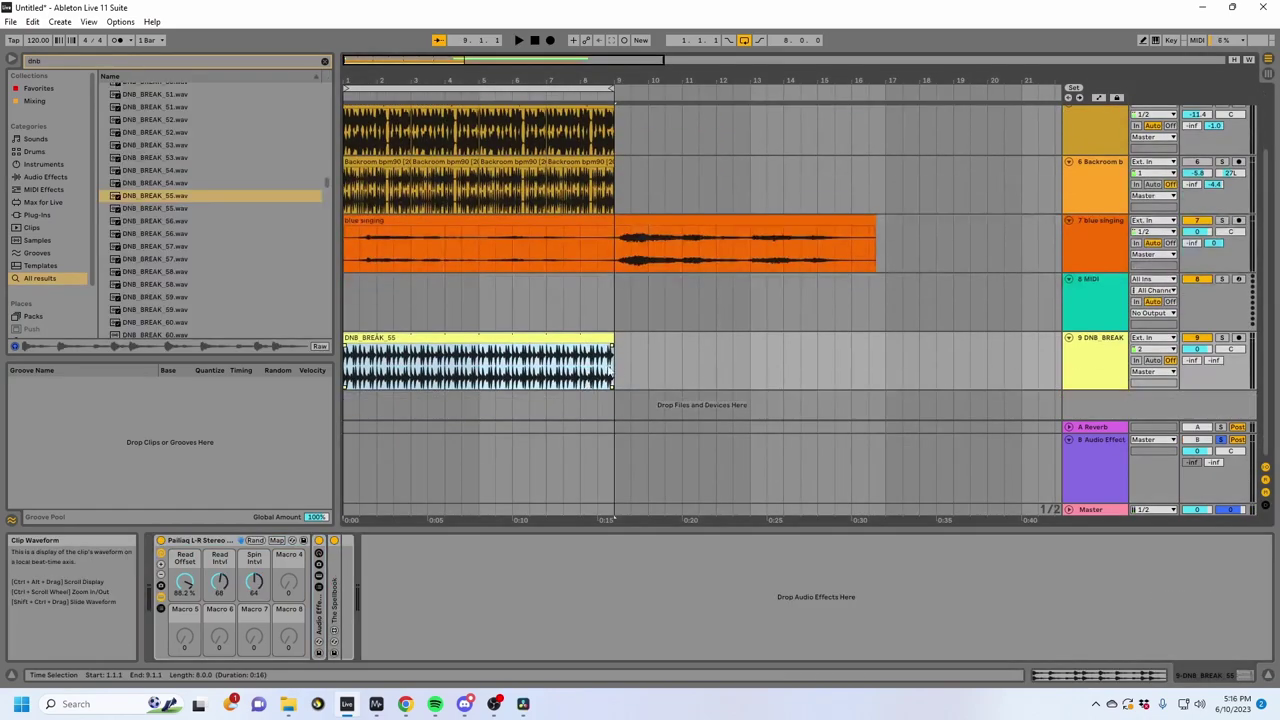
left_click(1221, 338)
key("space")
left_click_drag(219, 582, 254, 530)
key("space")
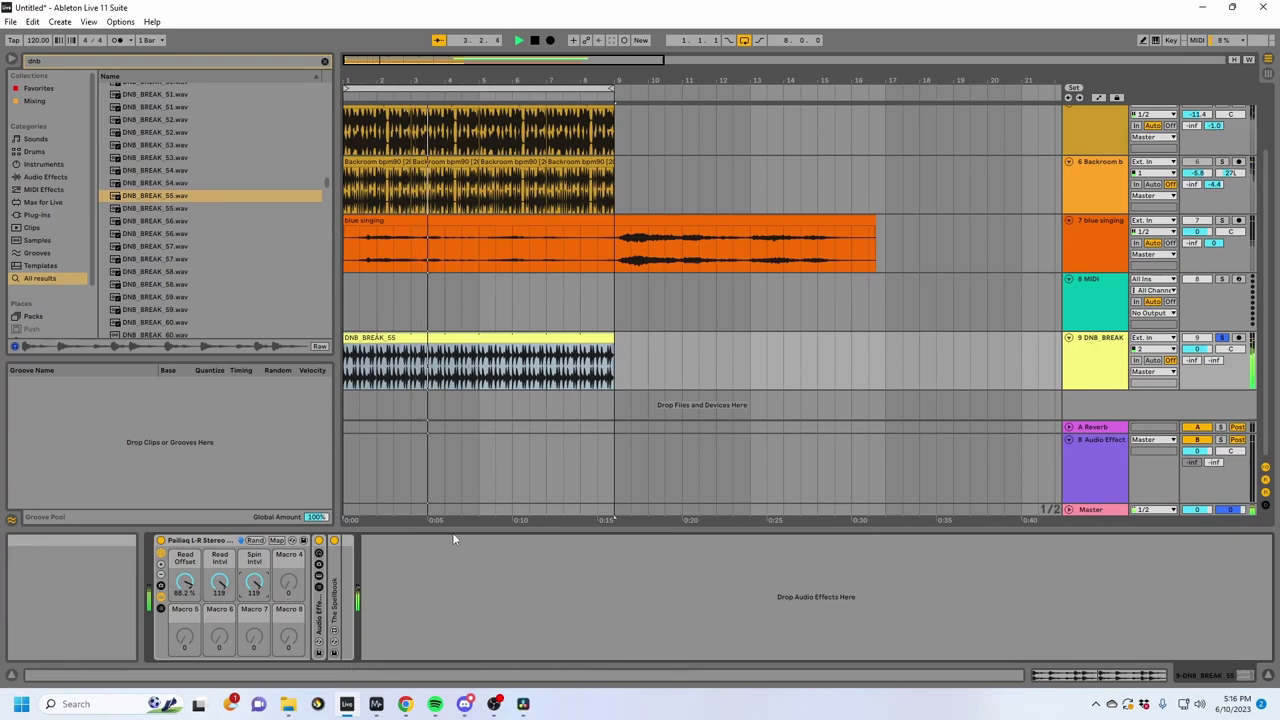
Step: Find the Flatline preset in the browser, add it after the stereo filter rack on the DNB_BREAK track, and check the clip's settings
left_click(55, 61)
type("flaty")
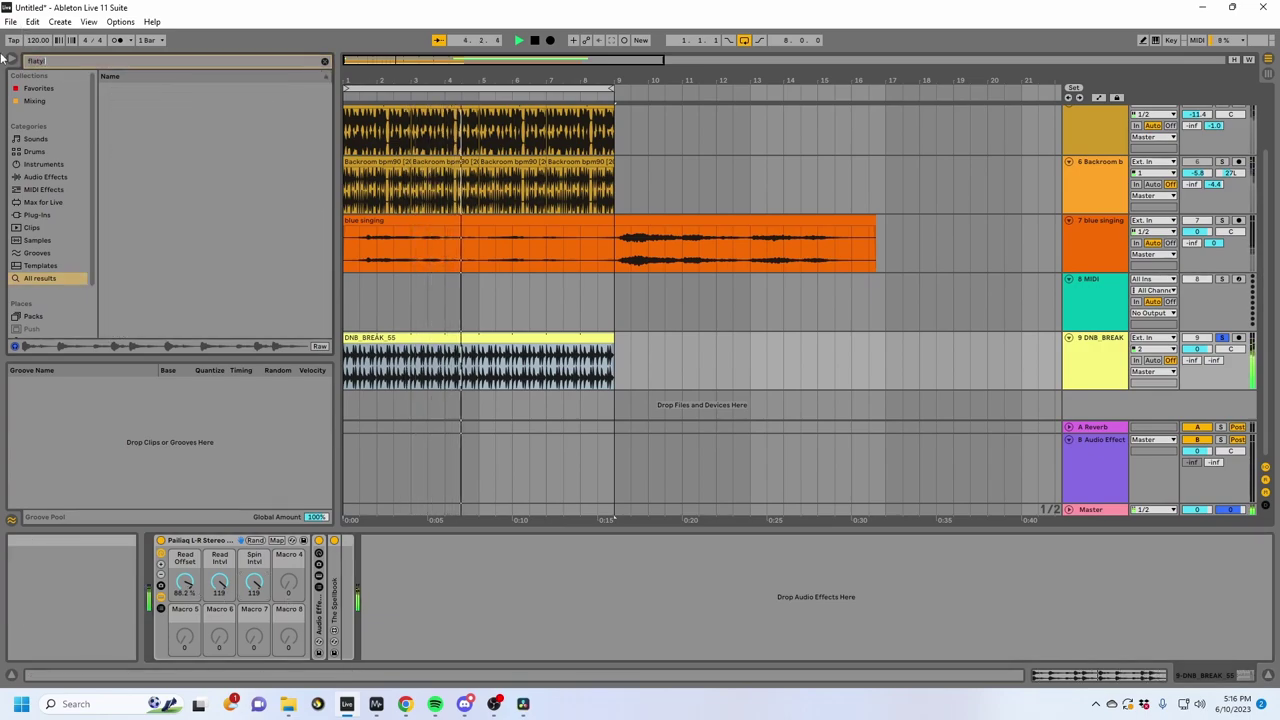
key("BackSpace")
type("lin")
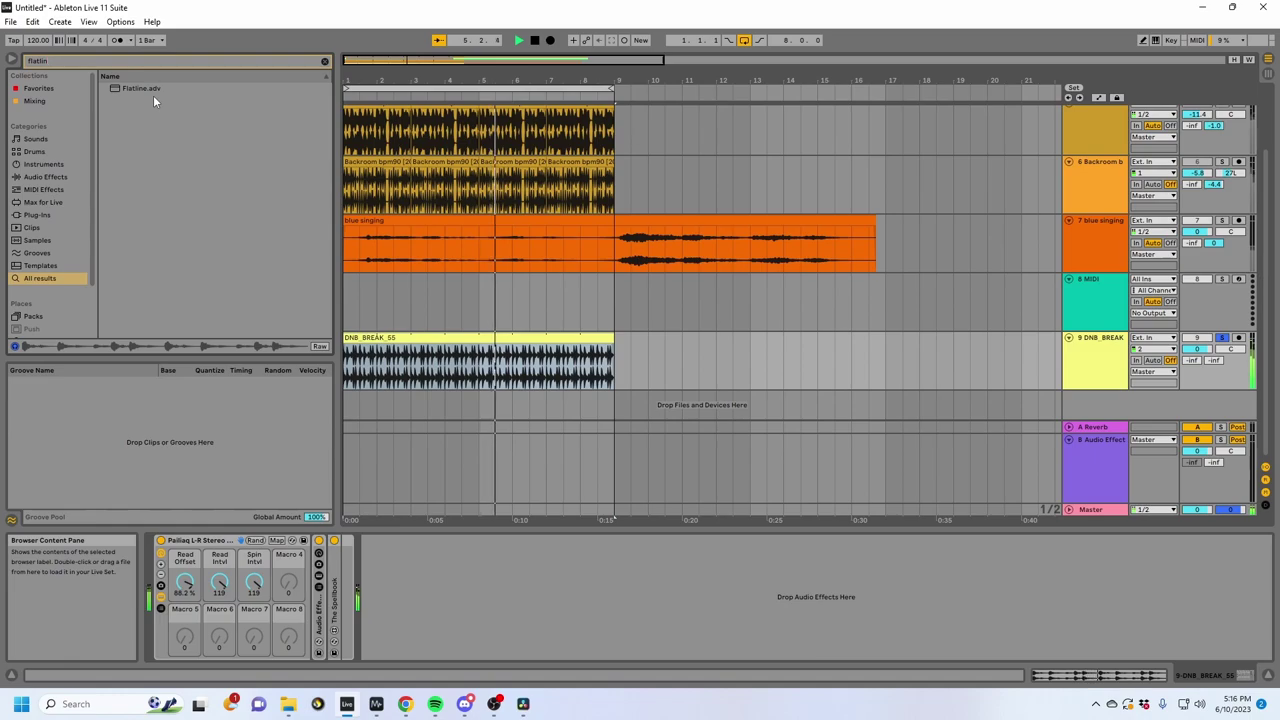
double_click(153, 92)
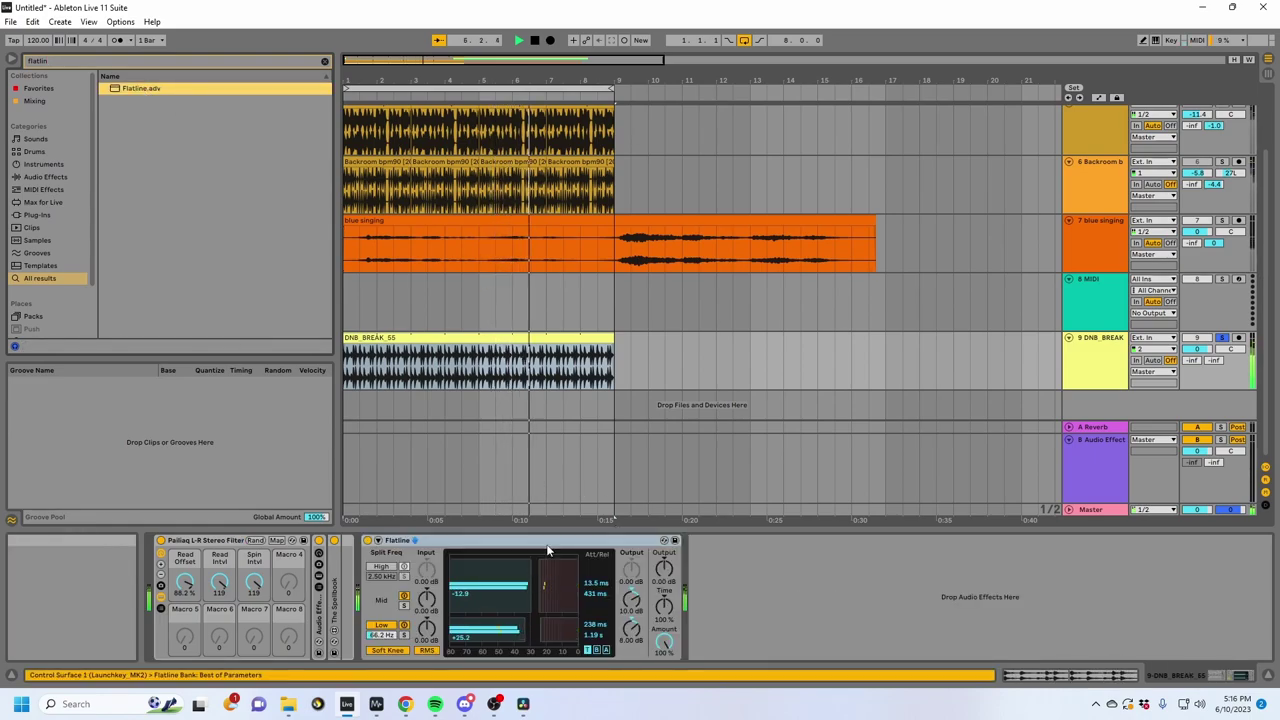
left_click(1030, 678)
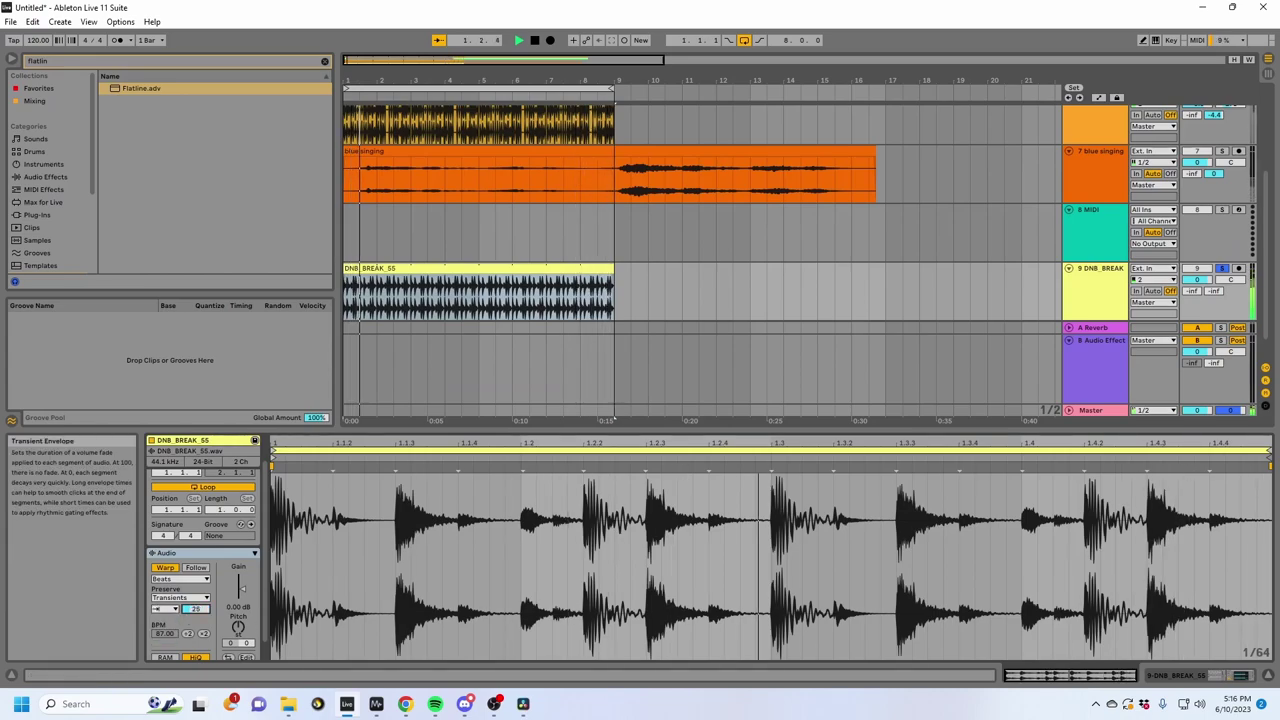
left_click(1177, 678)
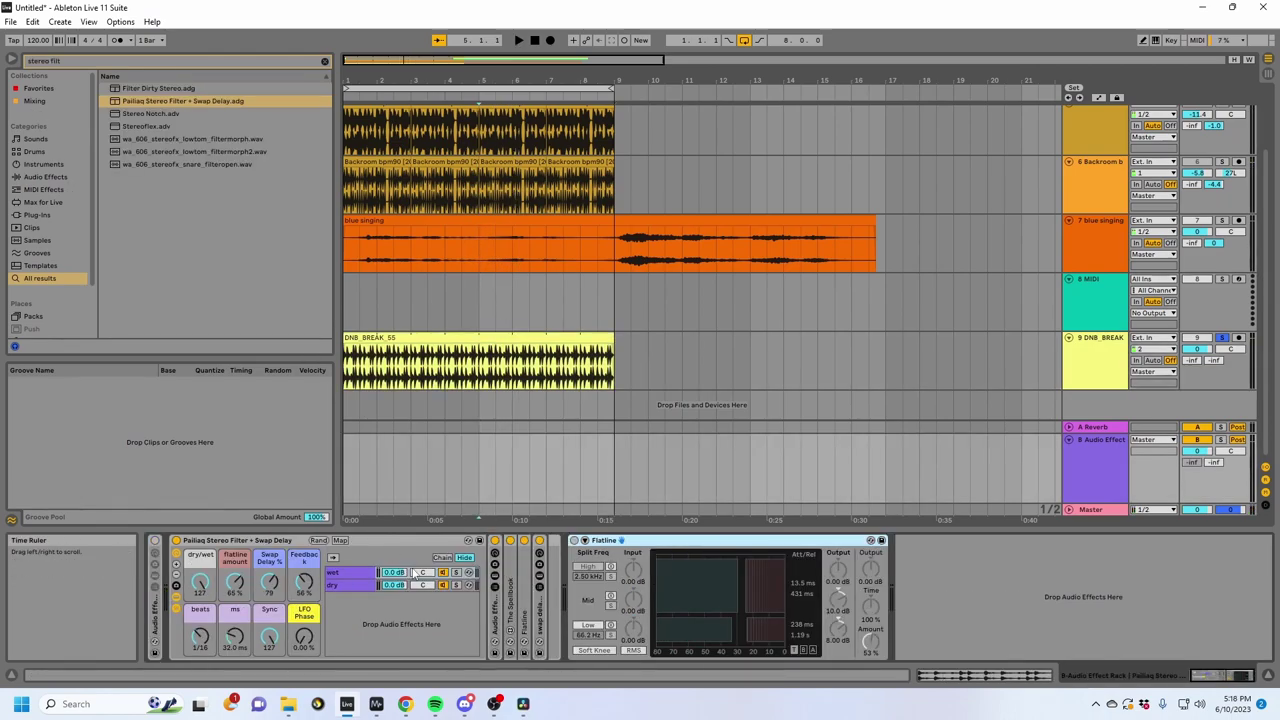
Step: Show chain 1 of the inner Audio Effect Rack, solo return track B, and audition the Pailiaq Stereo Filter + Swap Delay rack
double_click(540, 615)
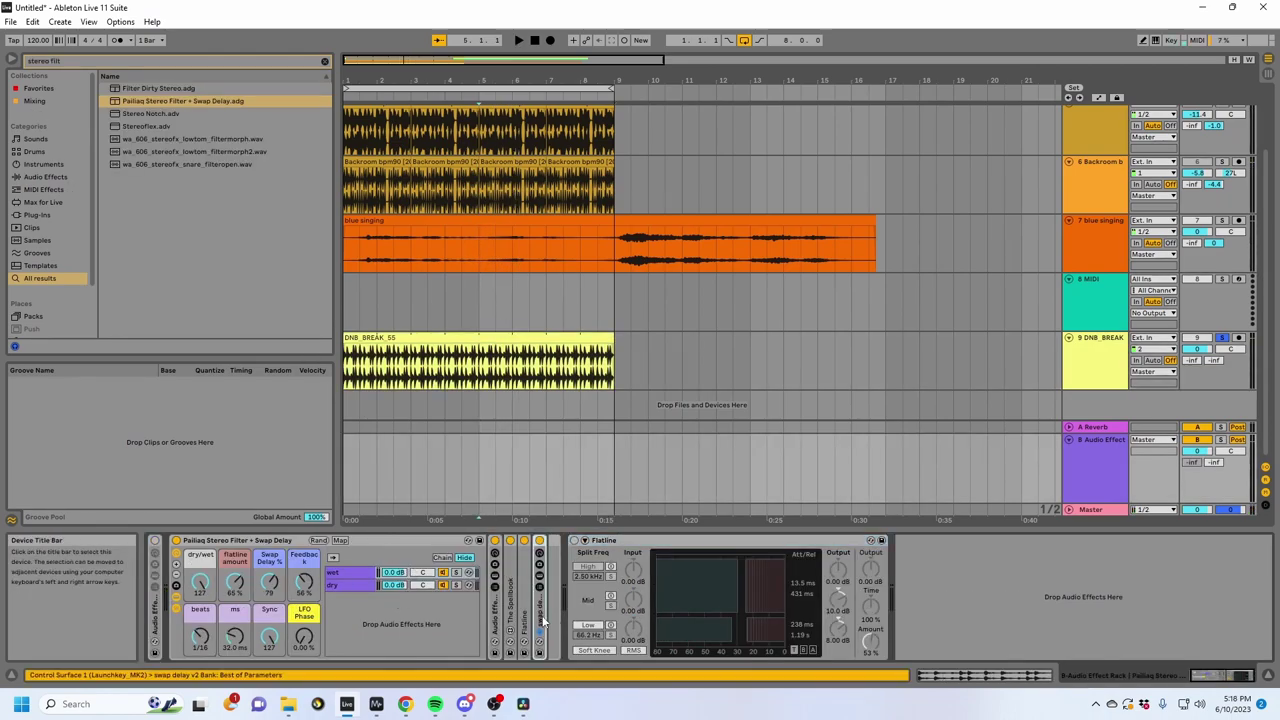
double_click(595, 542)
double_click(495, 615)
left_click(678, 579)
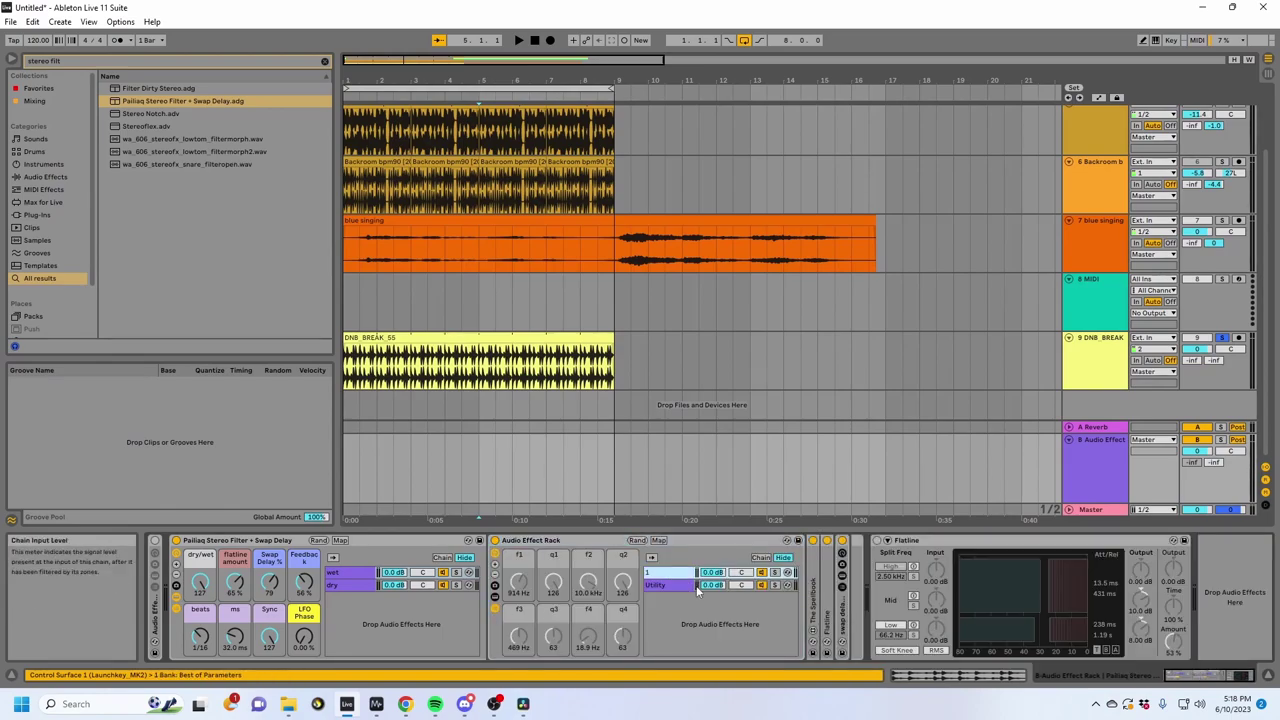
left_click(1221, 355)
key("space")
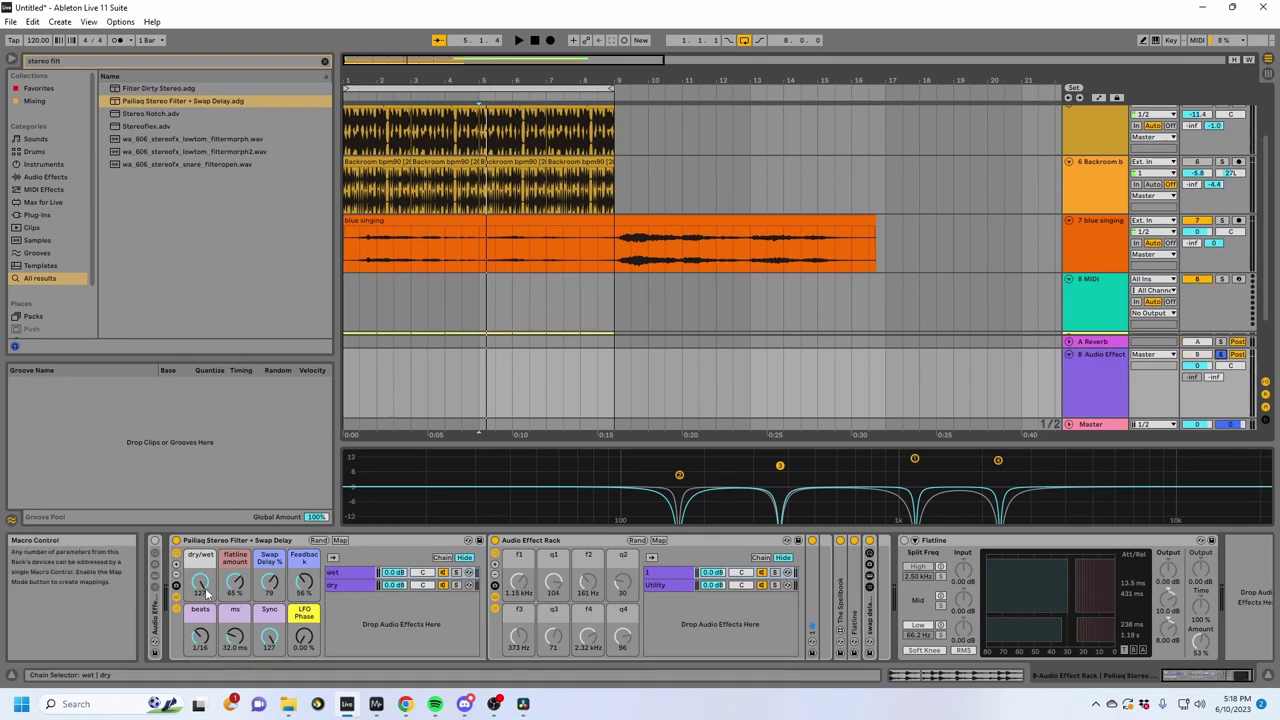
Step: Check the dry/wet control in the nested swap delay v2 and set the main rack's Flatline amount macro to 78 %
left_click_drag(205, 593, 205, 630)
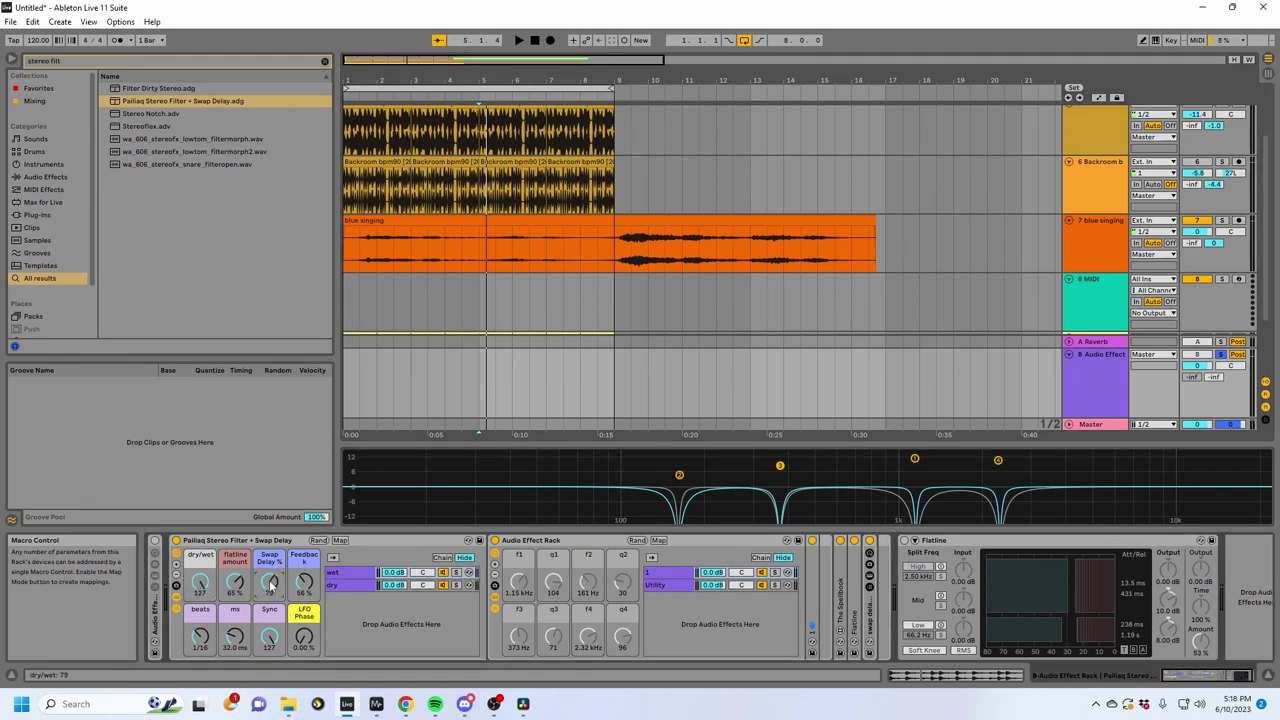
double_click(868, 610)
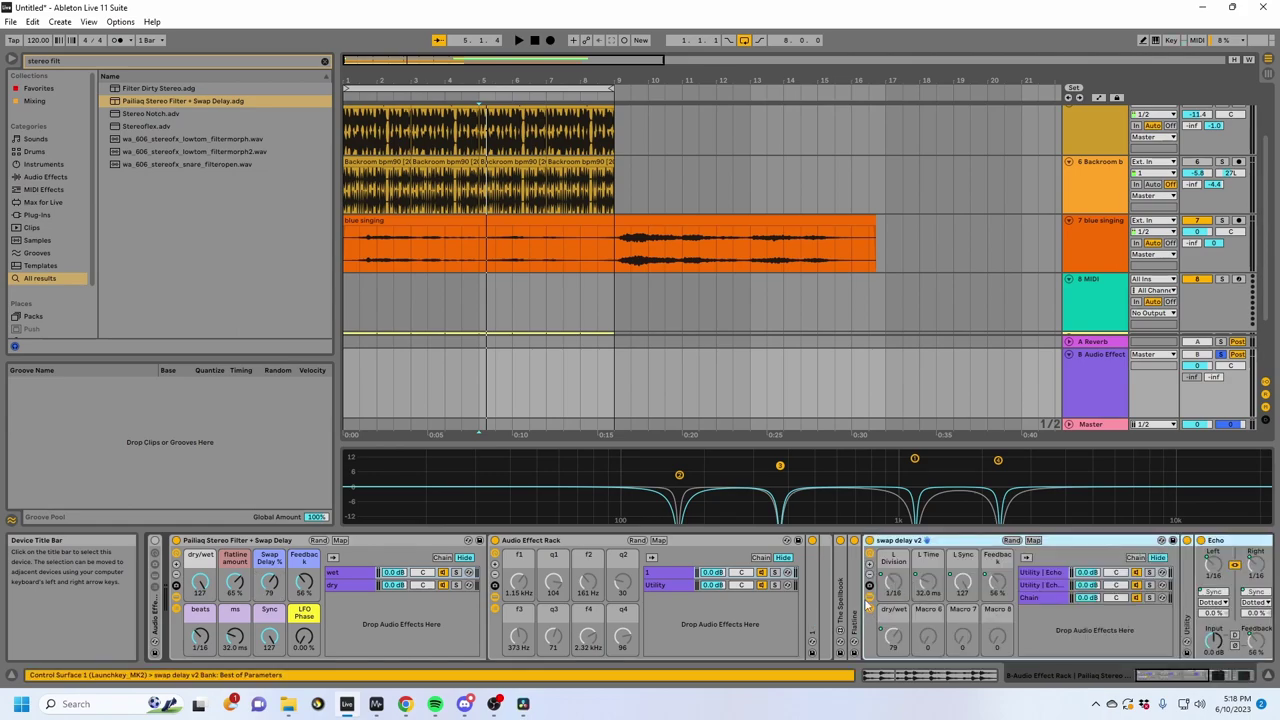
left_click_drag(893, 636, 893, 672)
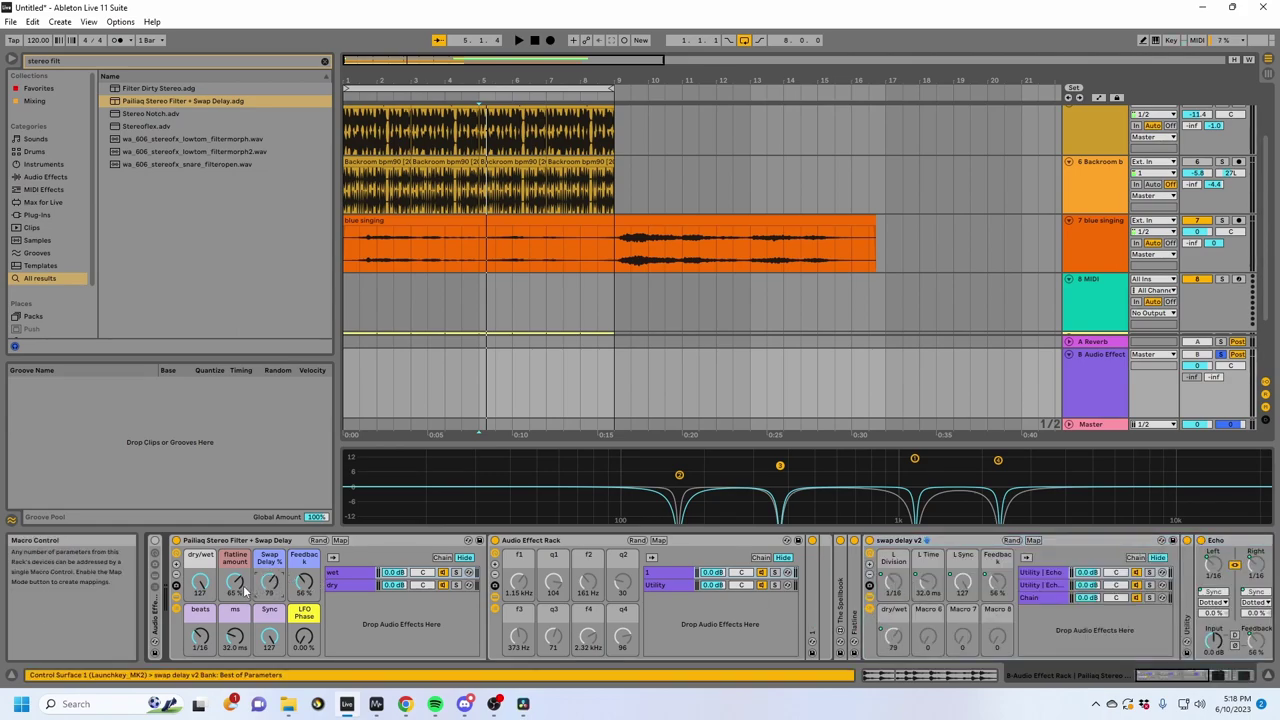
left_click_drag(243, 591, 243, 556)
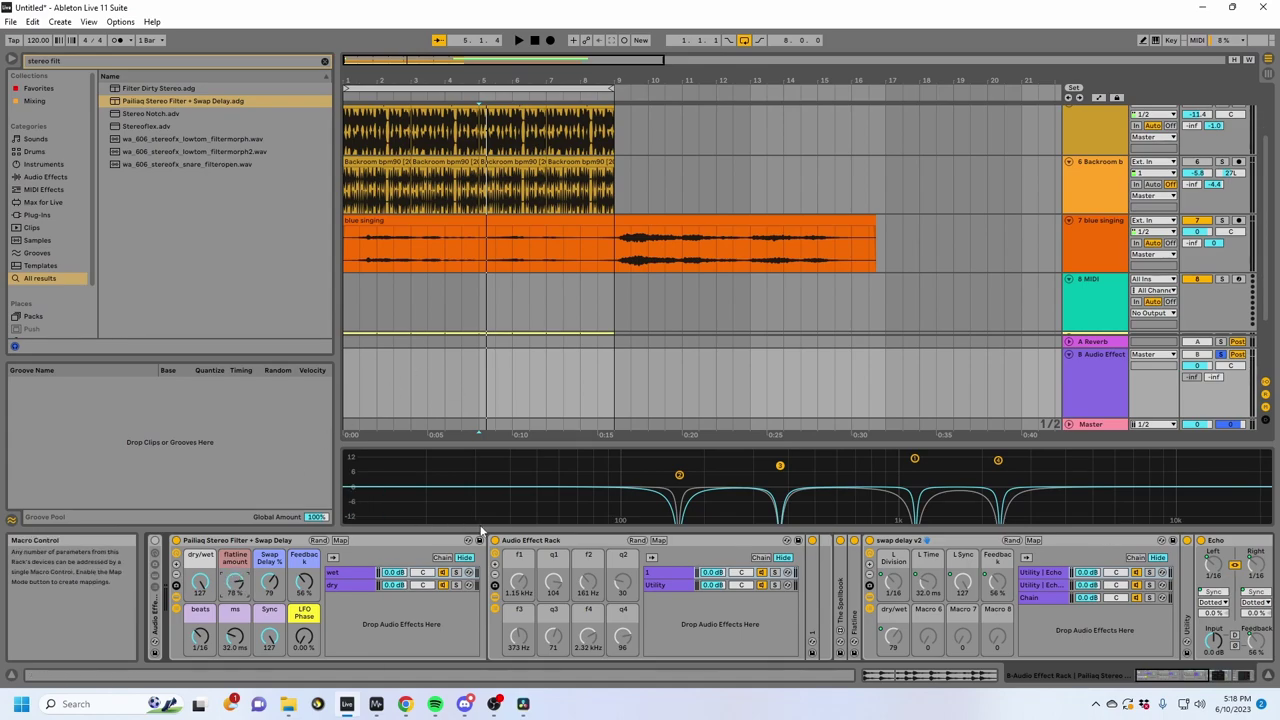
Step: Fold the nested racks and delete the separate Flatline after the Pailiaq Stereo Filter + Swap Delay rack on return track B
double_click(516, 540)
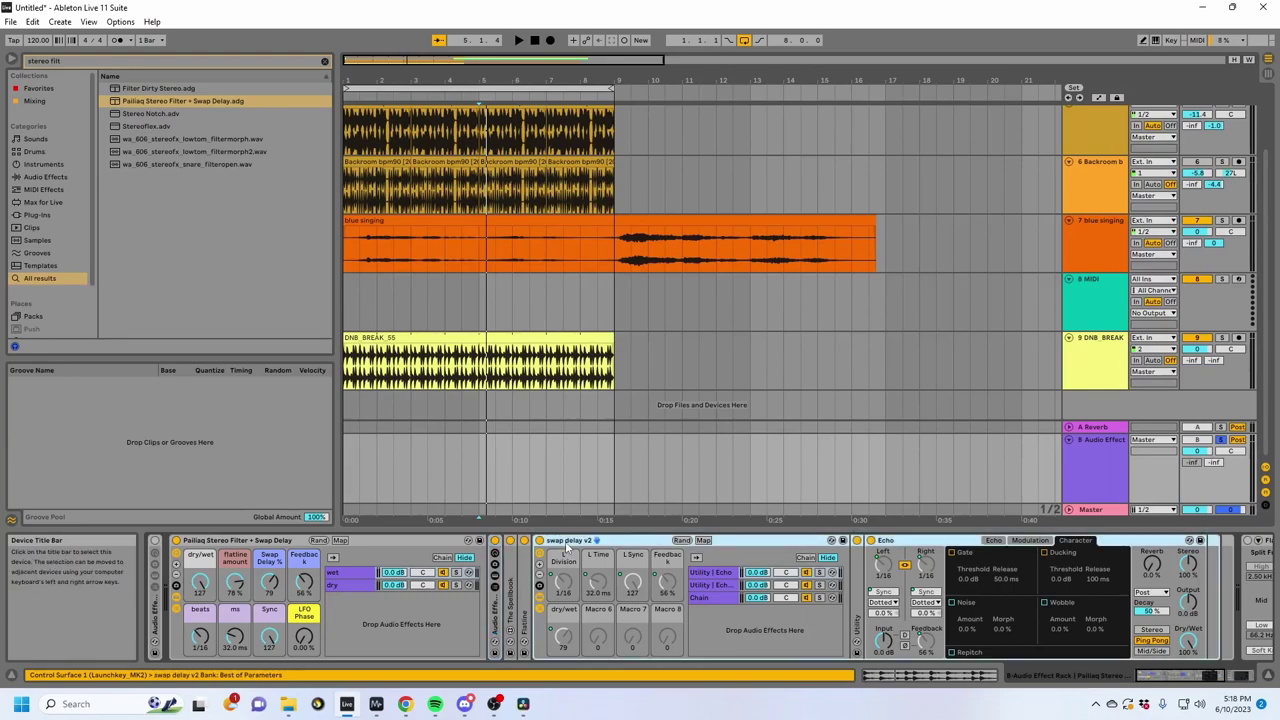
double_click(567, 546)
left_click(627, 548)
key("Delete")
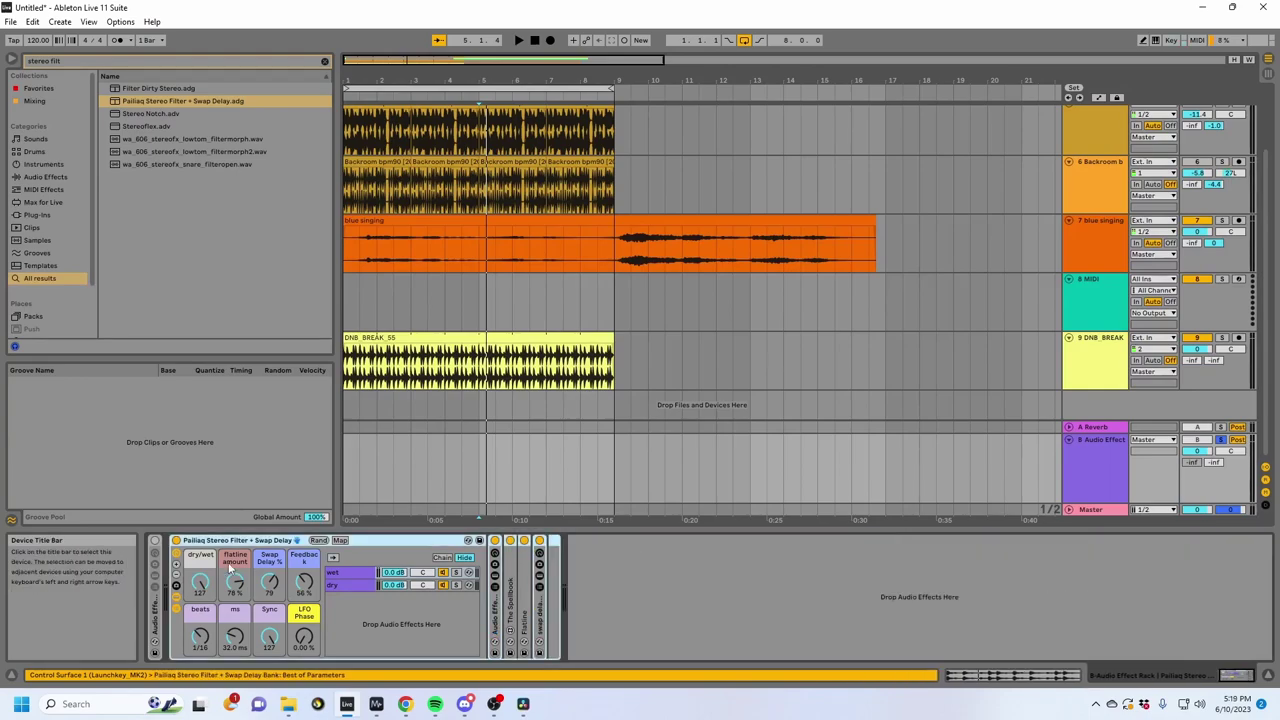
key("space")
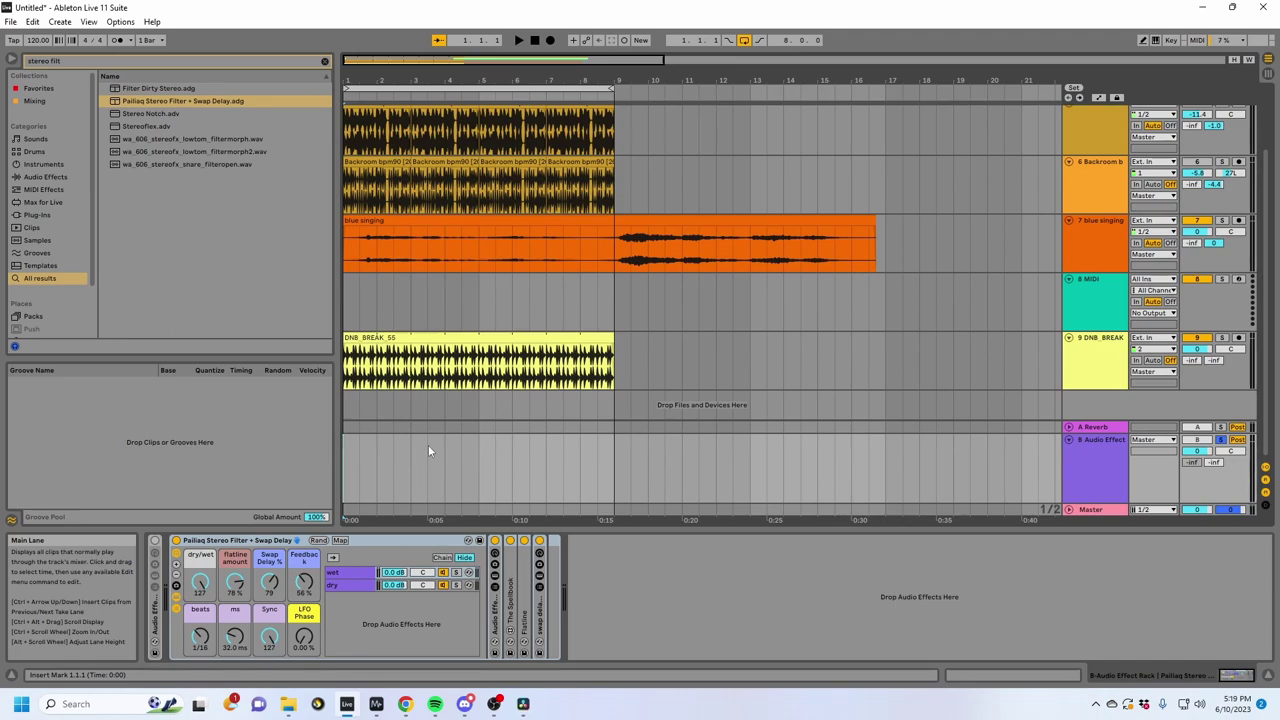
double_click(234, 576)
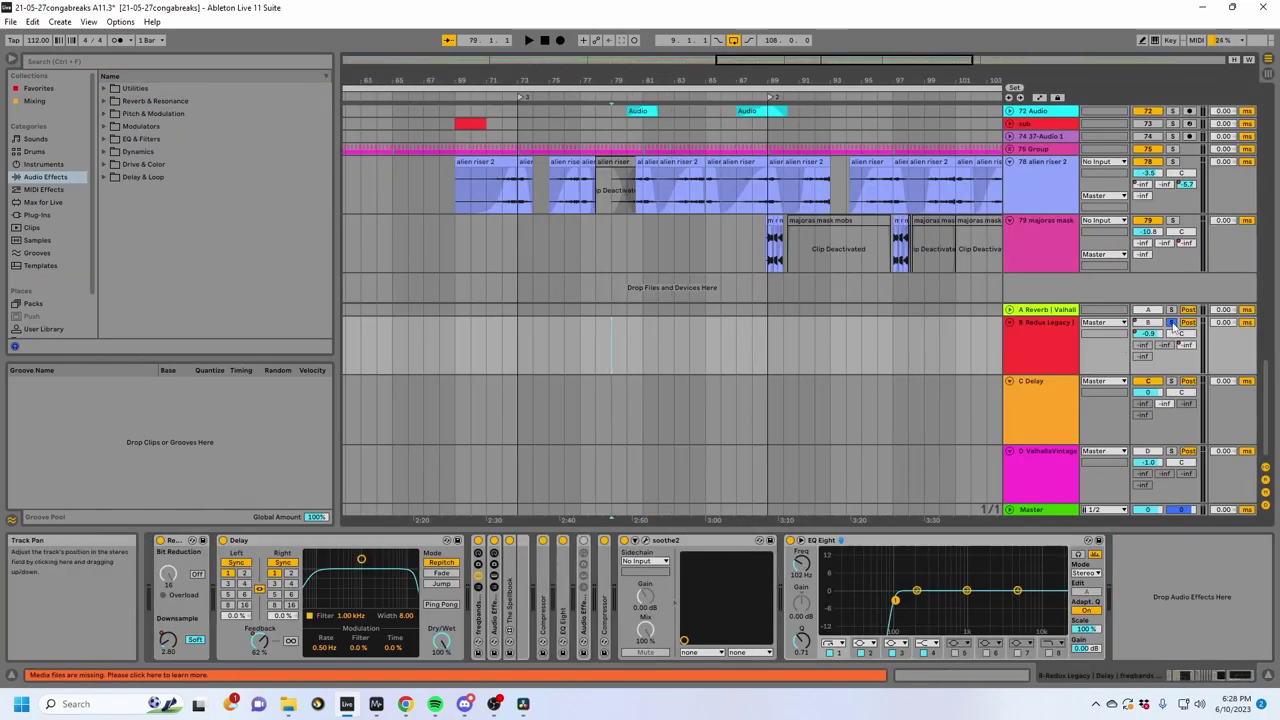
Step: Play the congabreaks arrangement from 73.1.1 and select the Redux Legacy return track B to hear it in the full mix
left_click(537, 345)
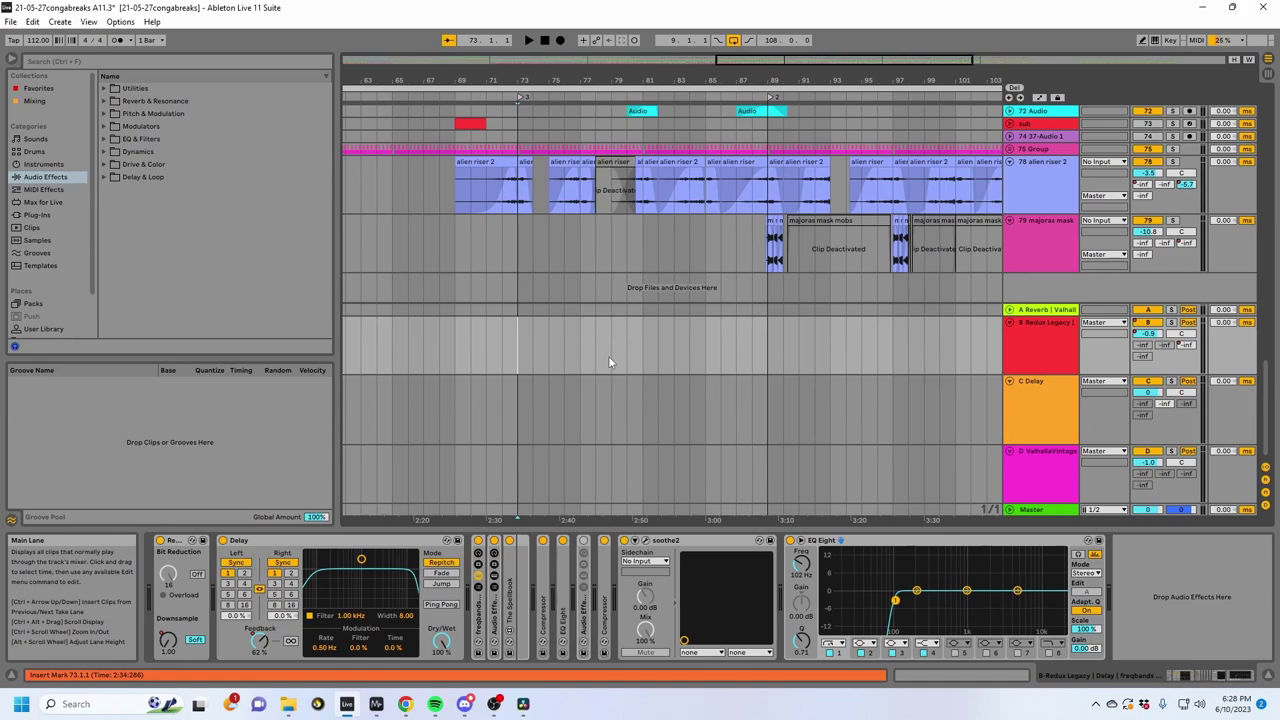
key("space")
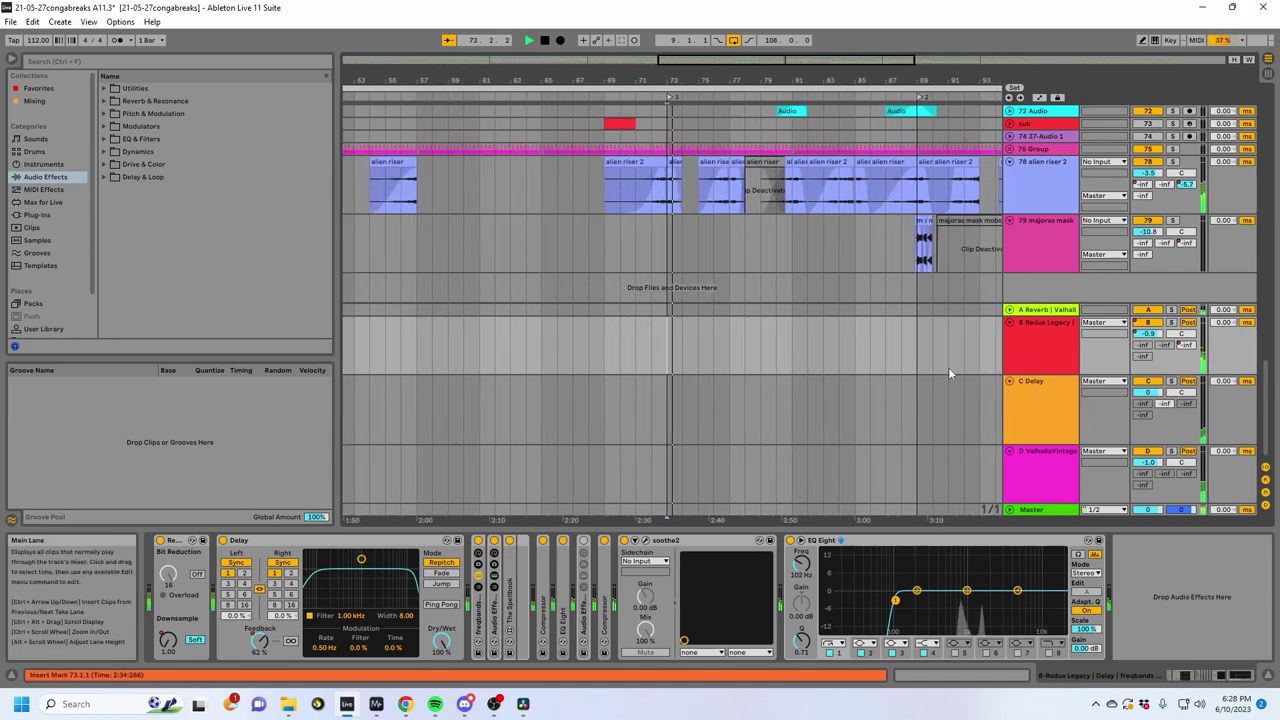
left_click(1039, 341)
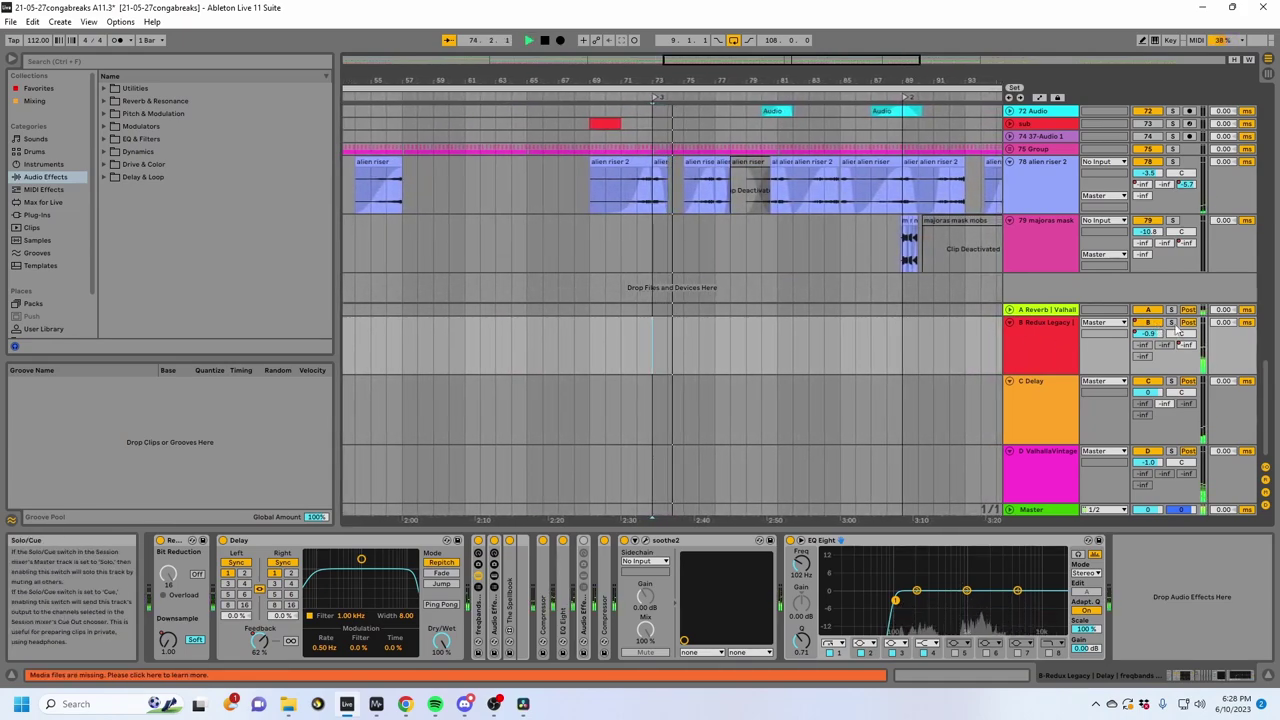
key("space")
scroll(1071, 376, "up", 1)
scroll(1070, 370, "up", 1)
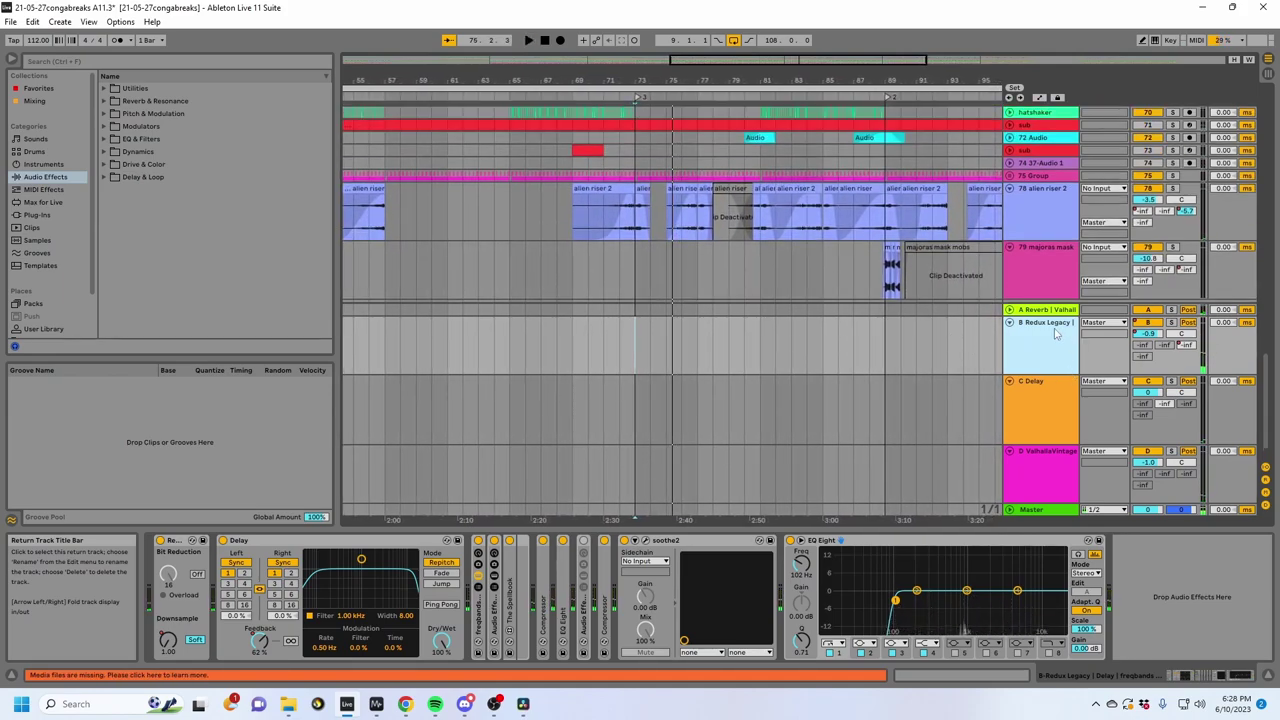
scroll(864, 384, "down", 1)
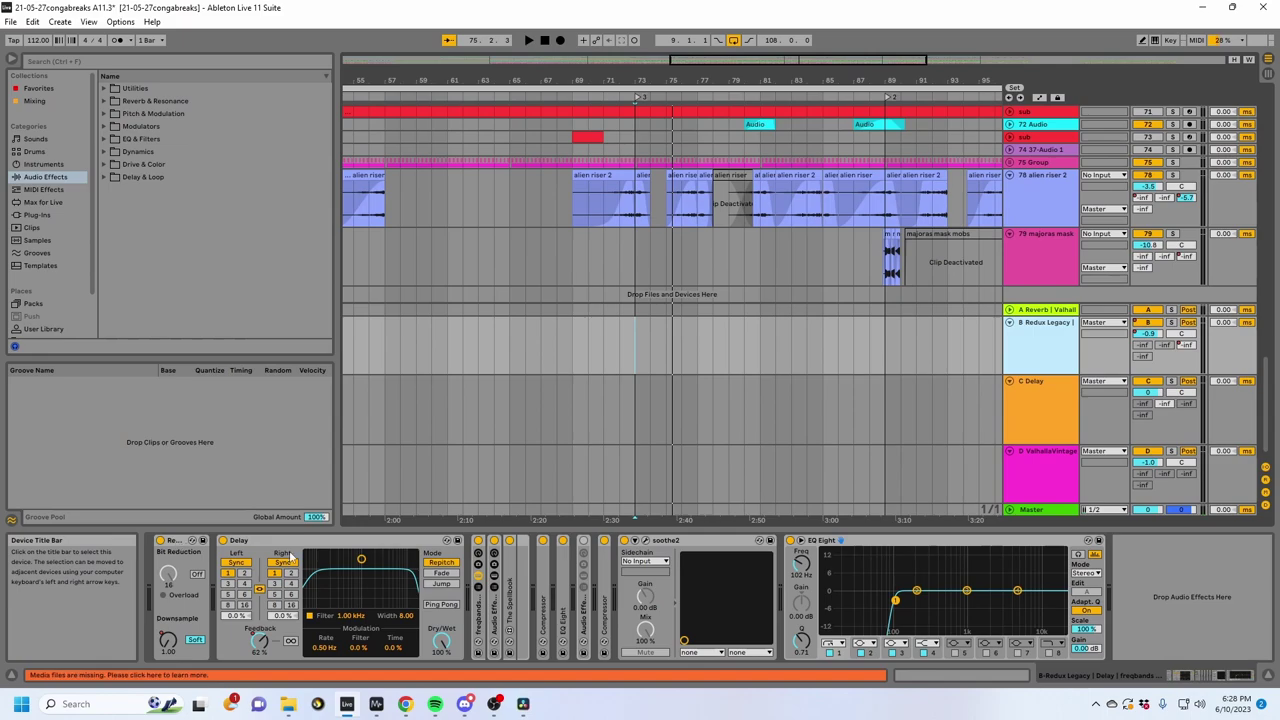
Step: During playback, examine return B's frequency-band rack, stereo filter rack chain 1 with its EQ notches, and the Spellbook modulation
double_click(480, 609)
double_click(480, 608)
double_click(496, 609)
key("space")
double_click(814, 589)
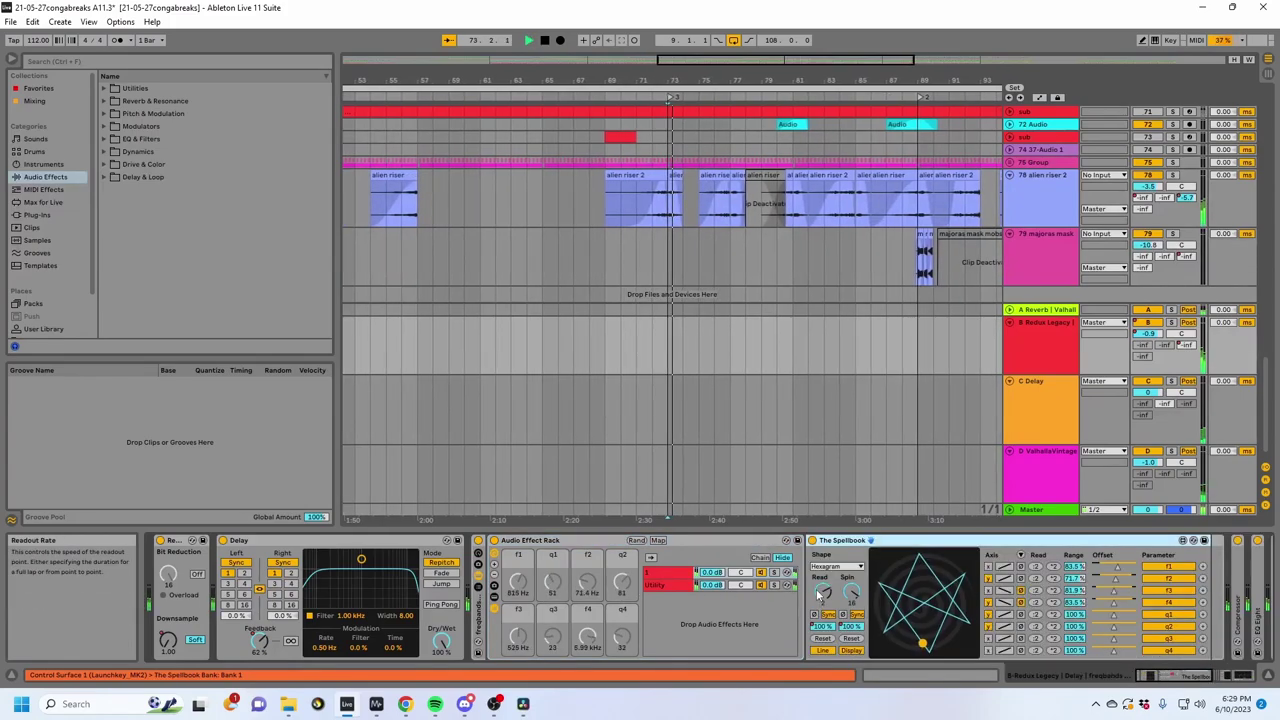
left_click(662, 573)
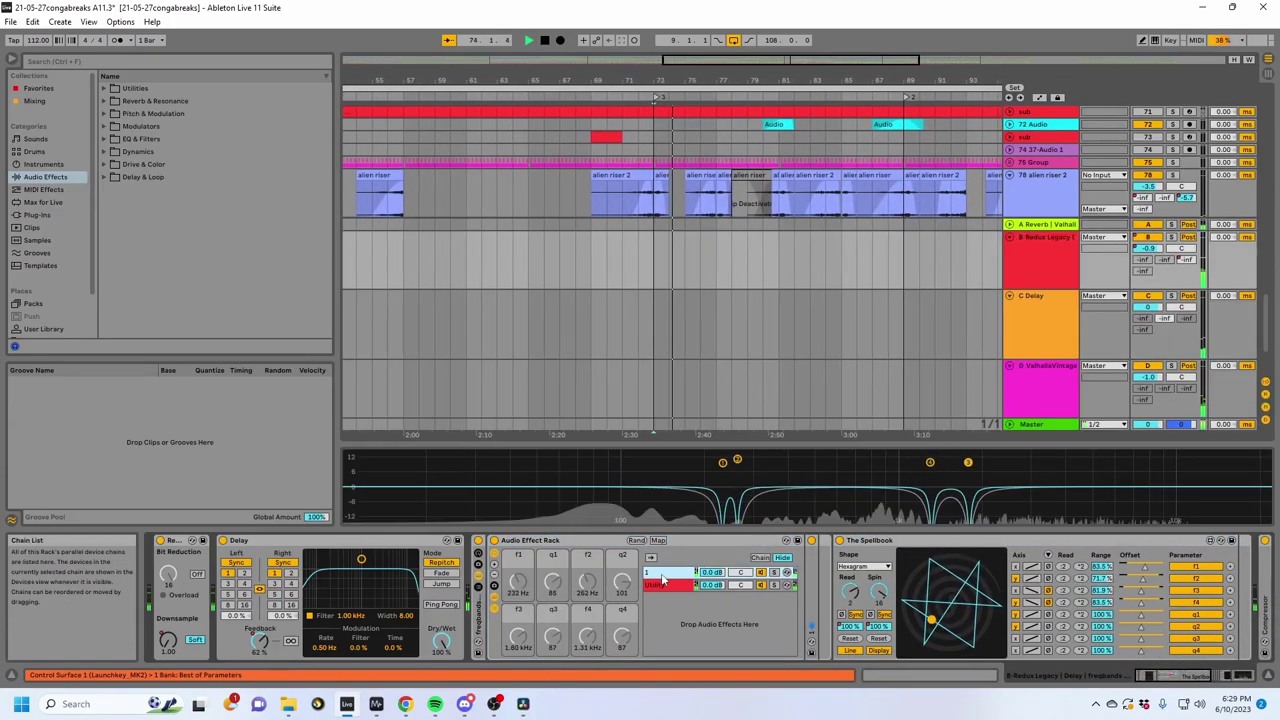
double_click(552, 542)
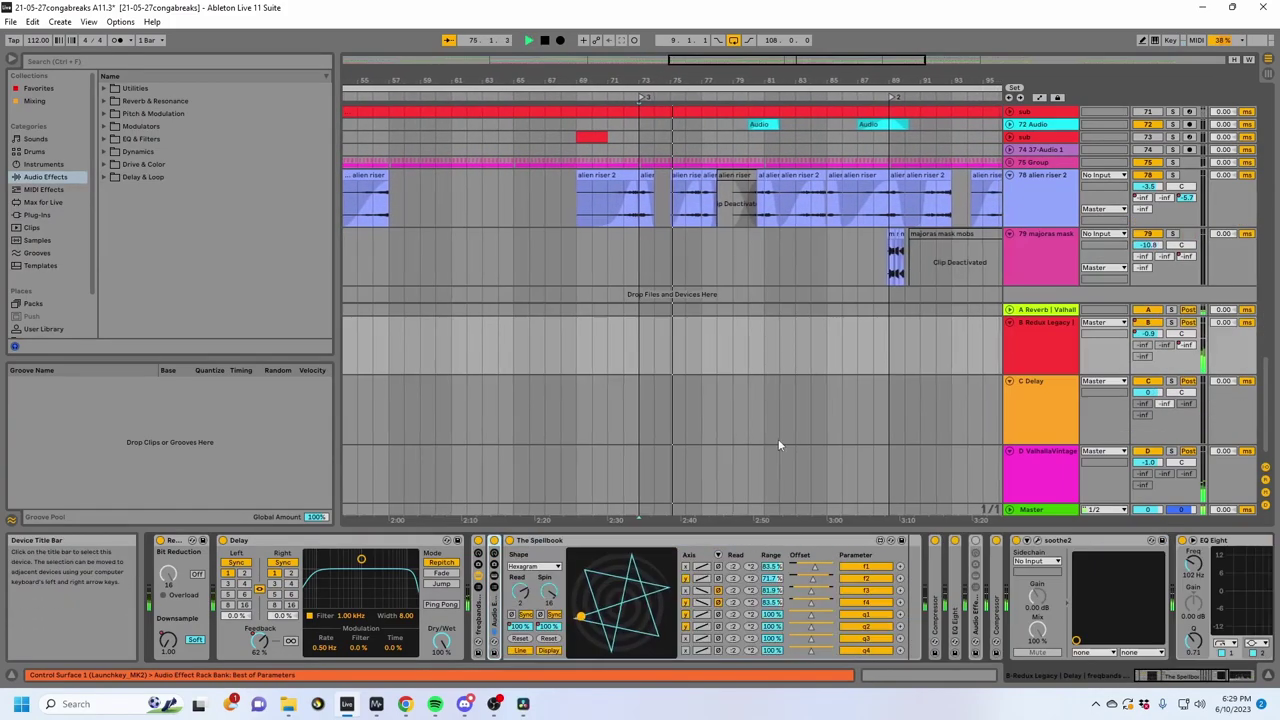
Step: Solo the Redux Legacy return track B and audition its effect chain in isolation
scroll(1183, 300, "down", 1)
left_click(1170, 322)
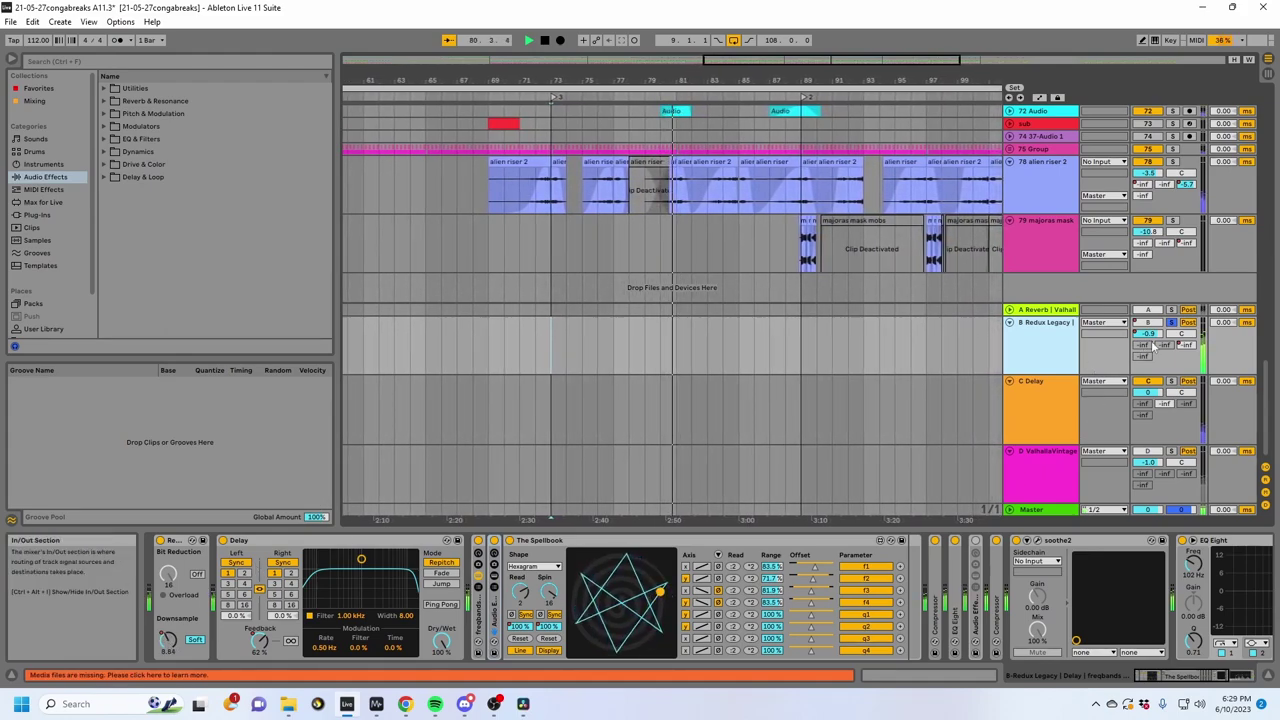
left_click(663, 345)
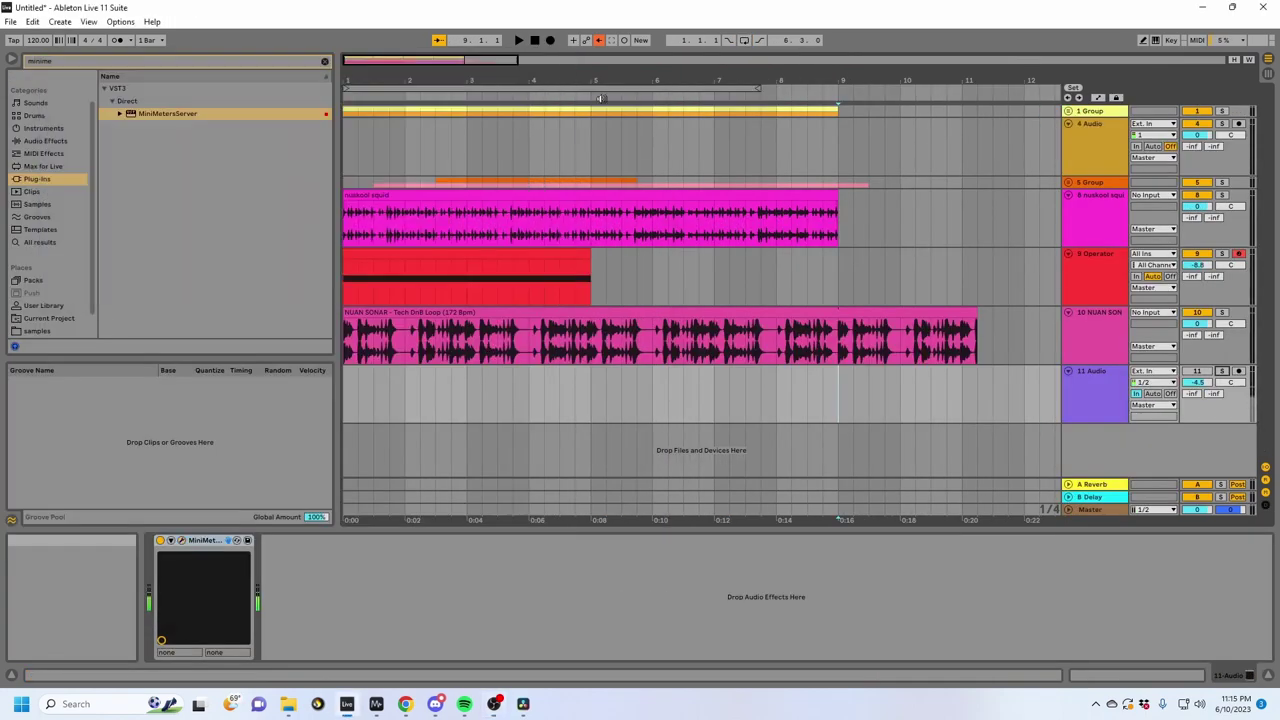
left_click(565, 60)
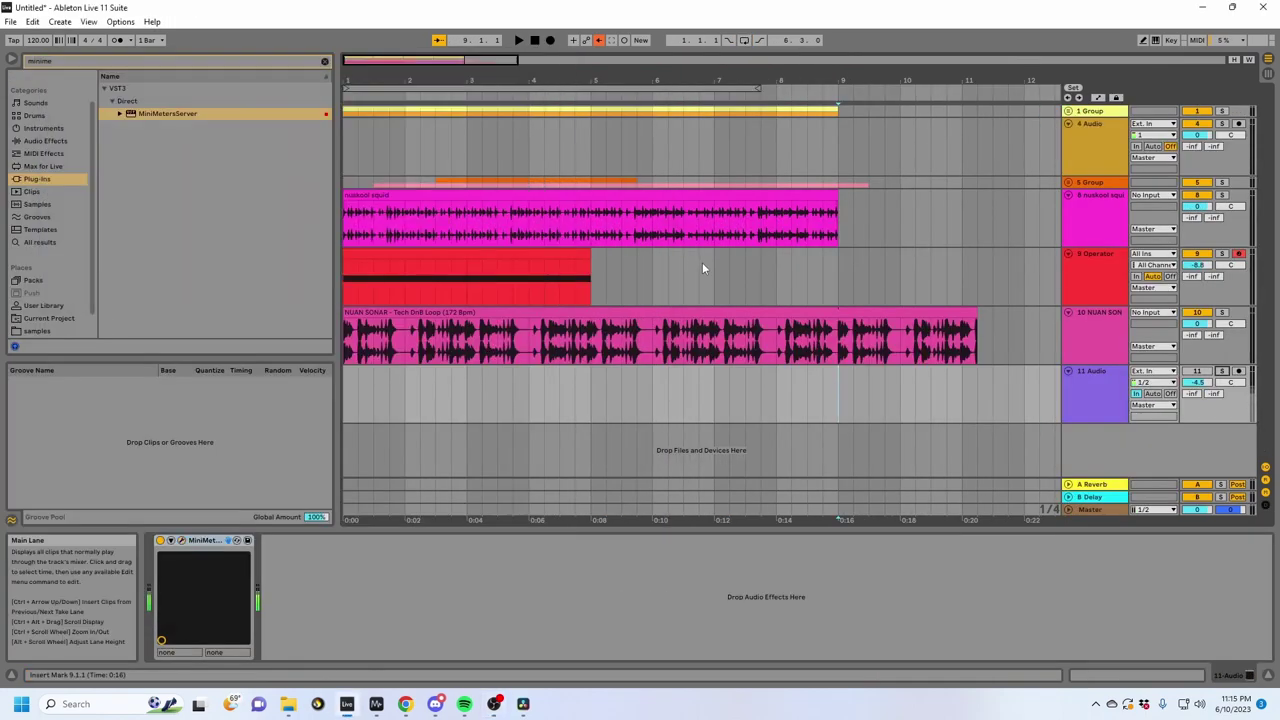